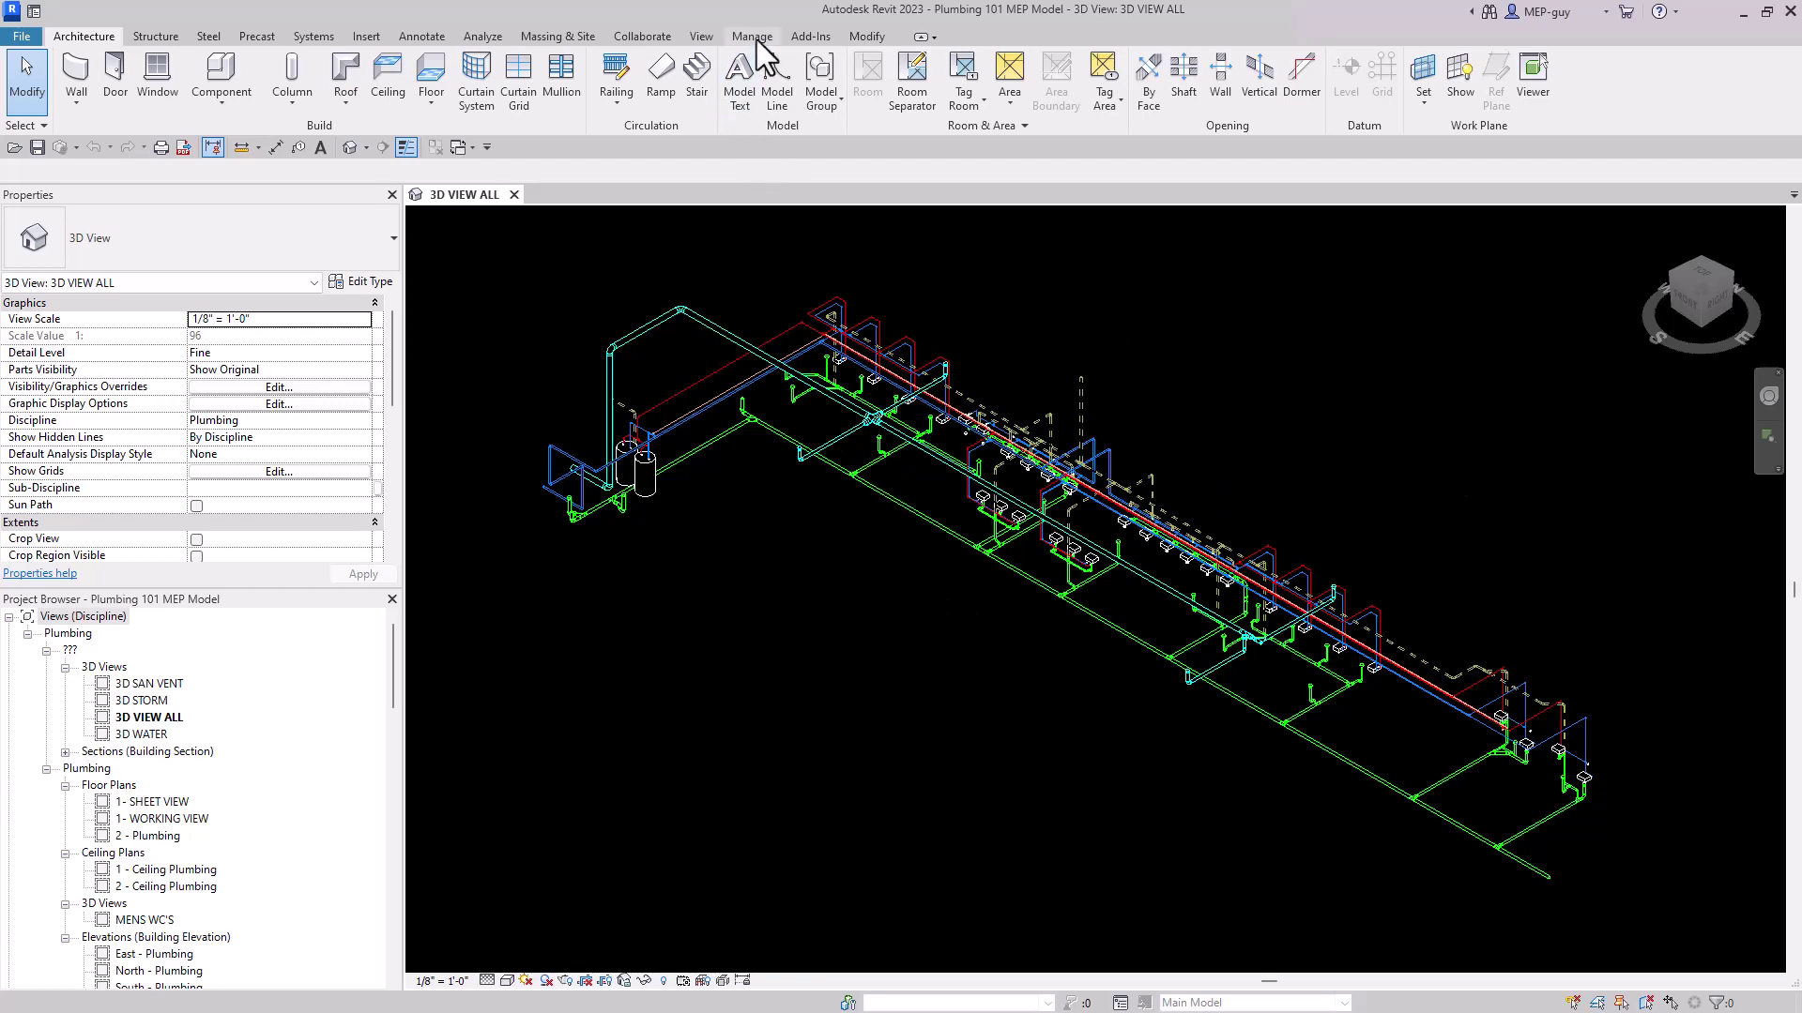
Create a default {3D} view from the View tab and scroll Properties to the Extents settings
click(702, 36)
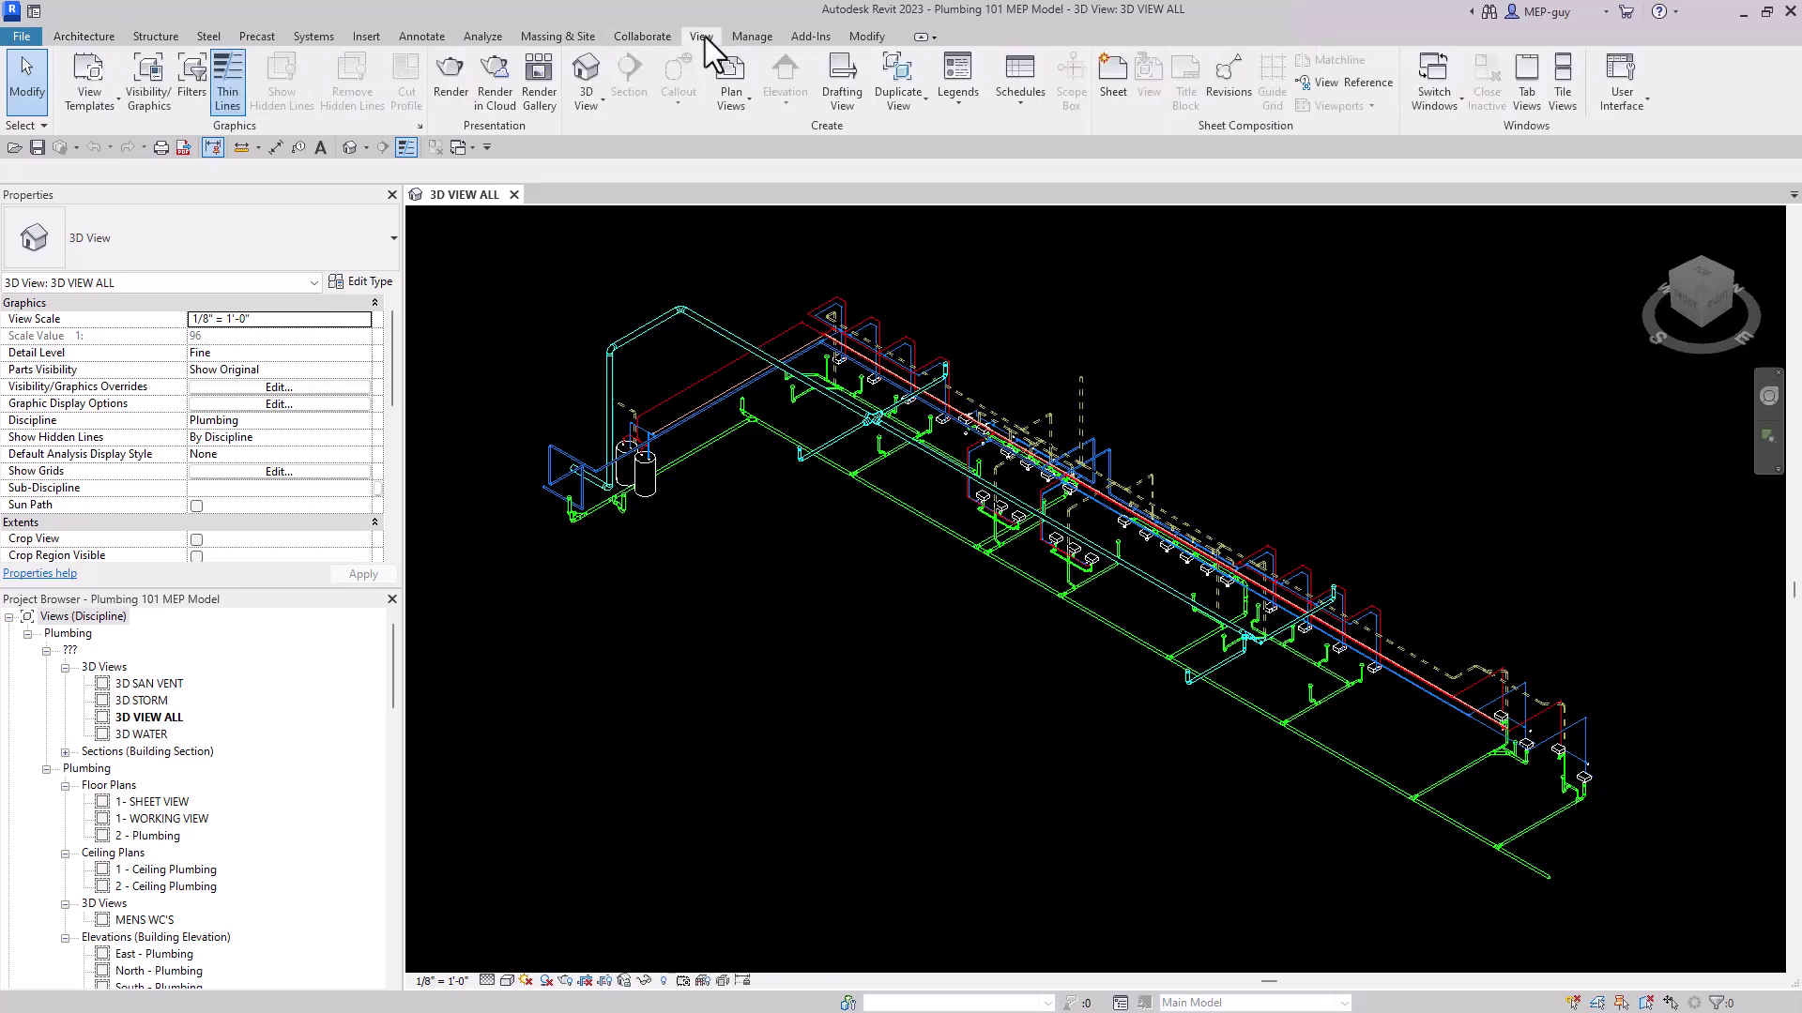
click(587, 75)
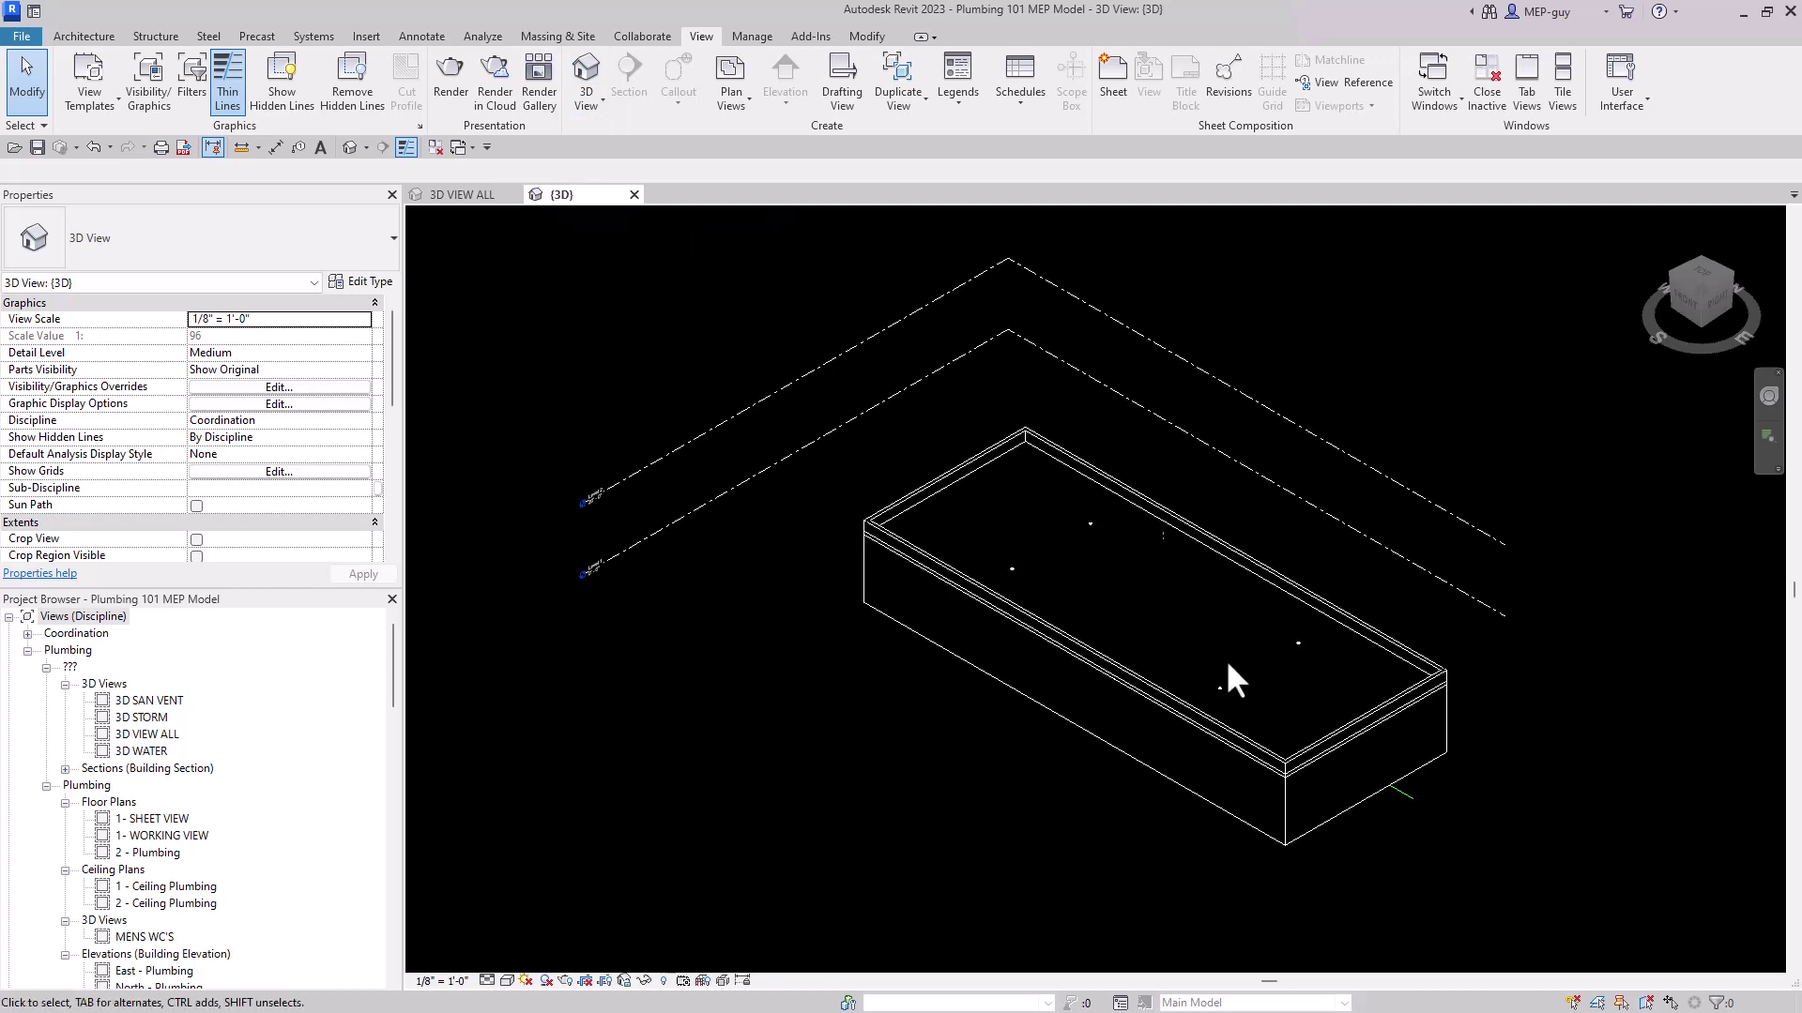
scroll(1228, 663, up, 2)
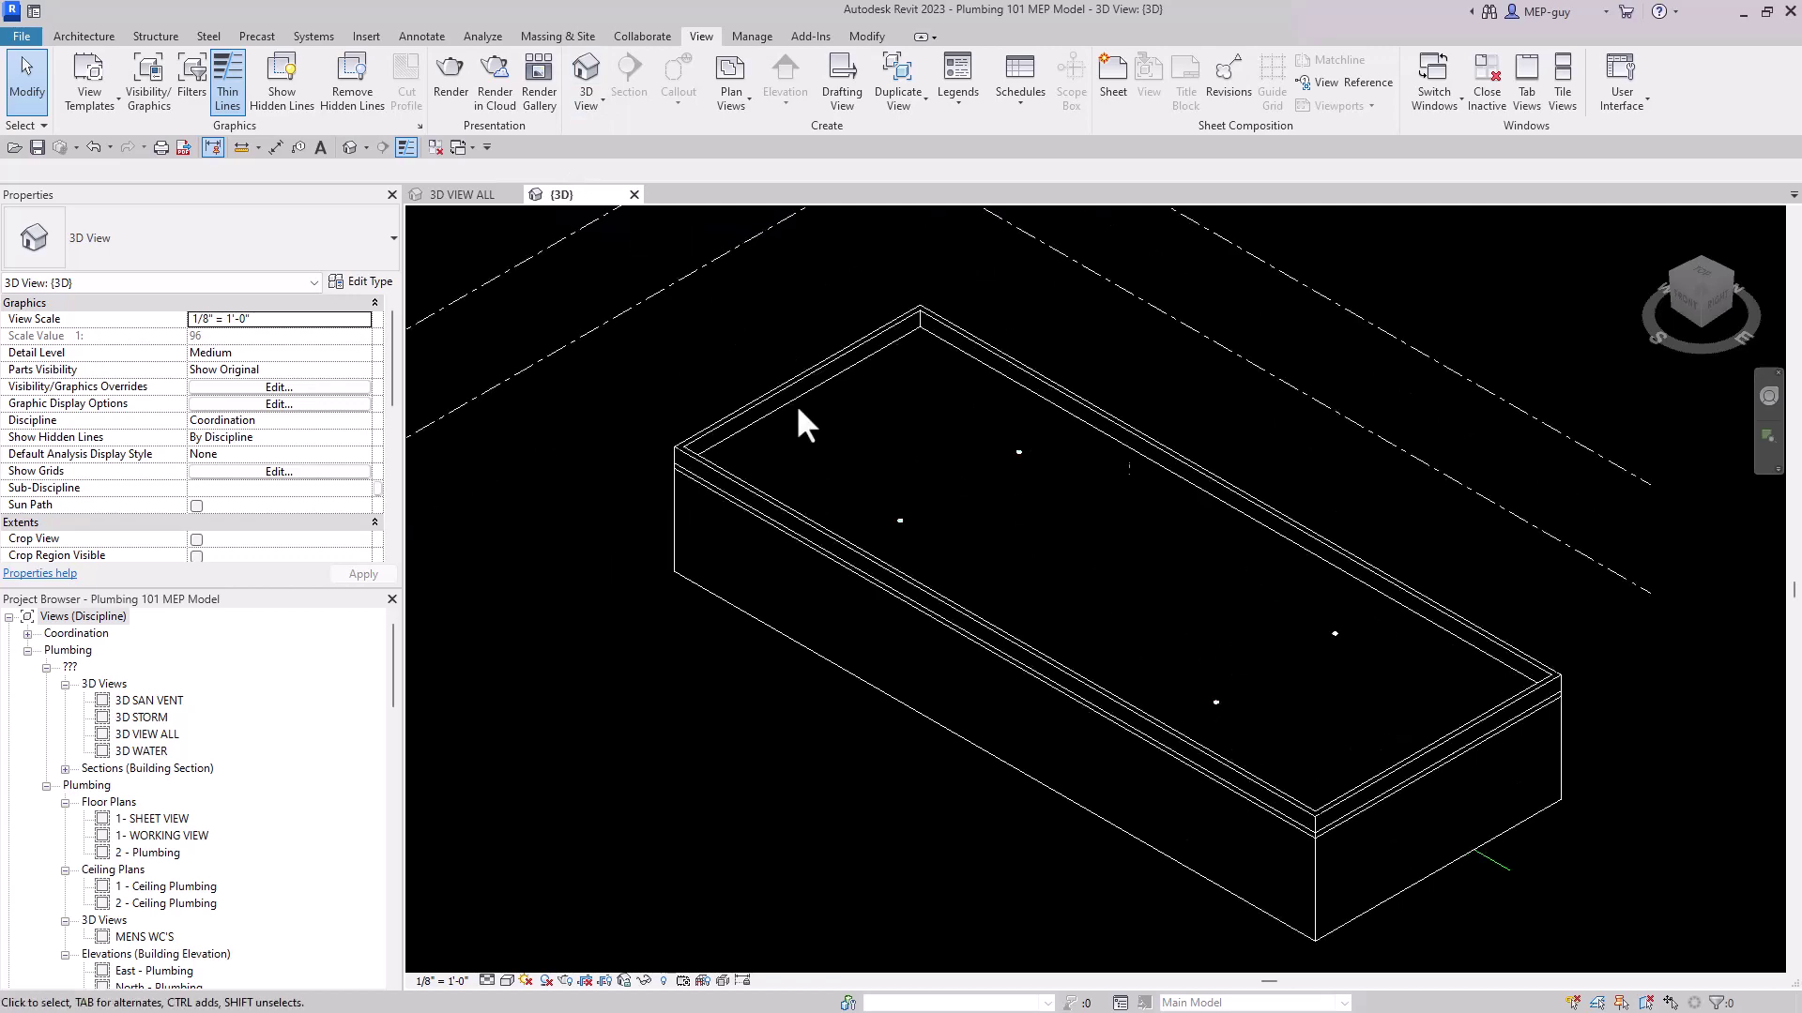
scroll(796, 425, down, 1)
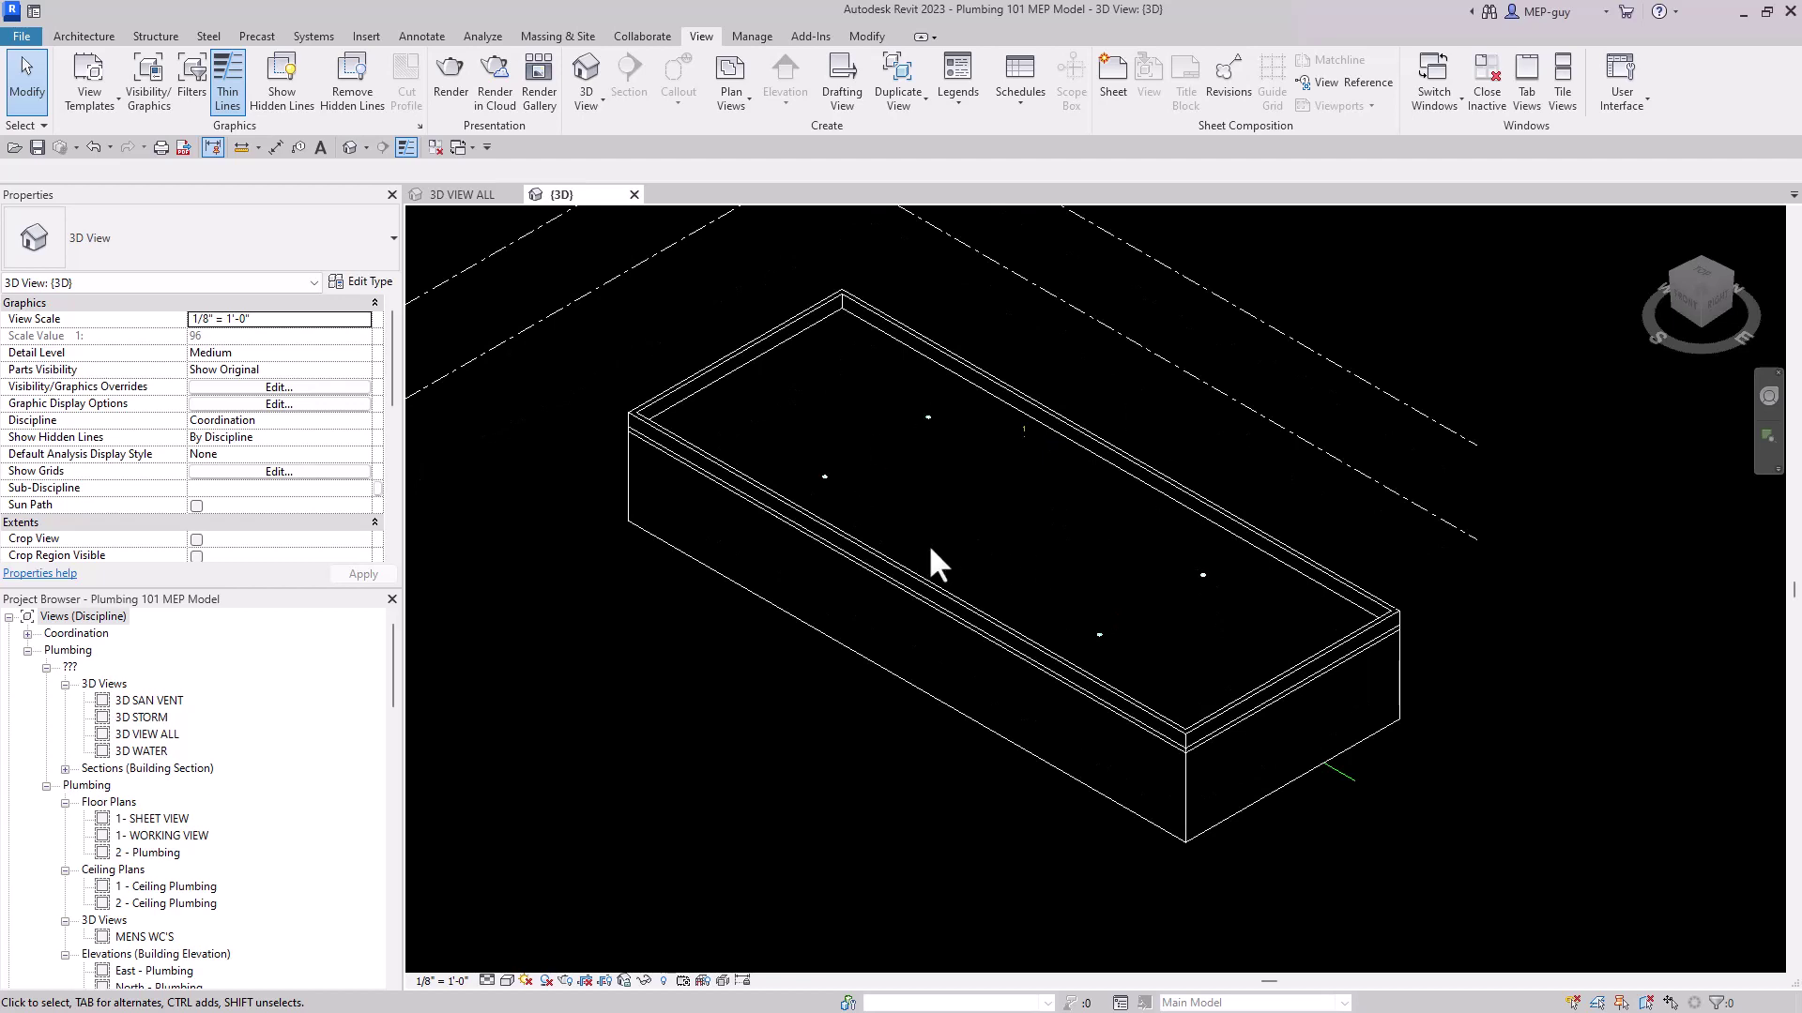
scroll(222, 469, down, 5)
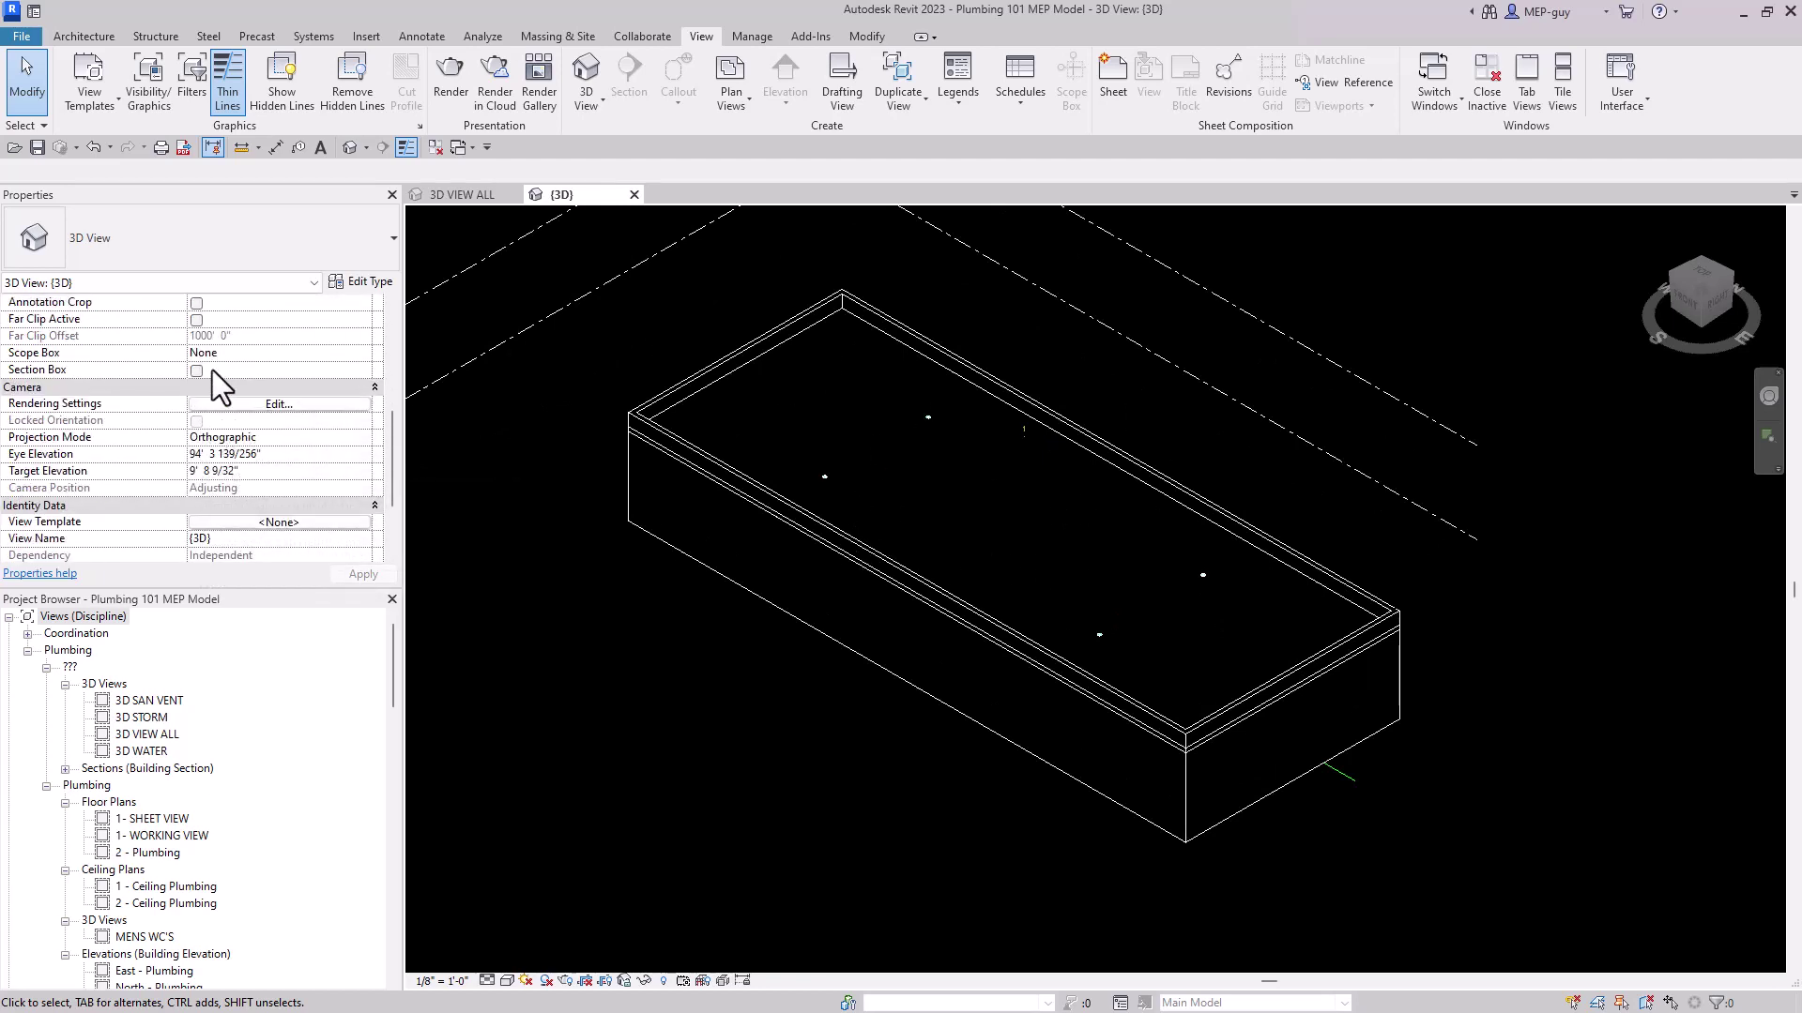
Enable Section Box for the {3D} view and lower its top to cut open the floor
click(195, 371)
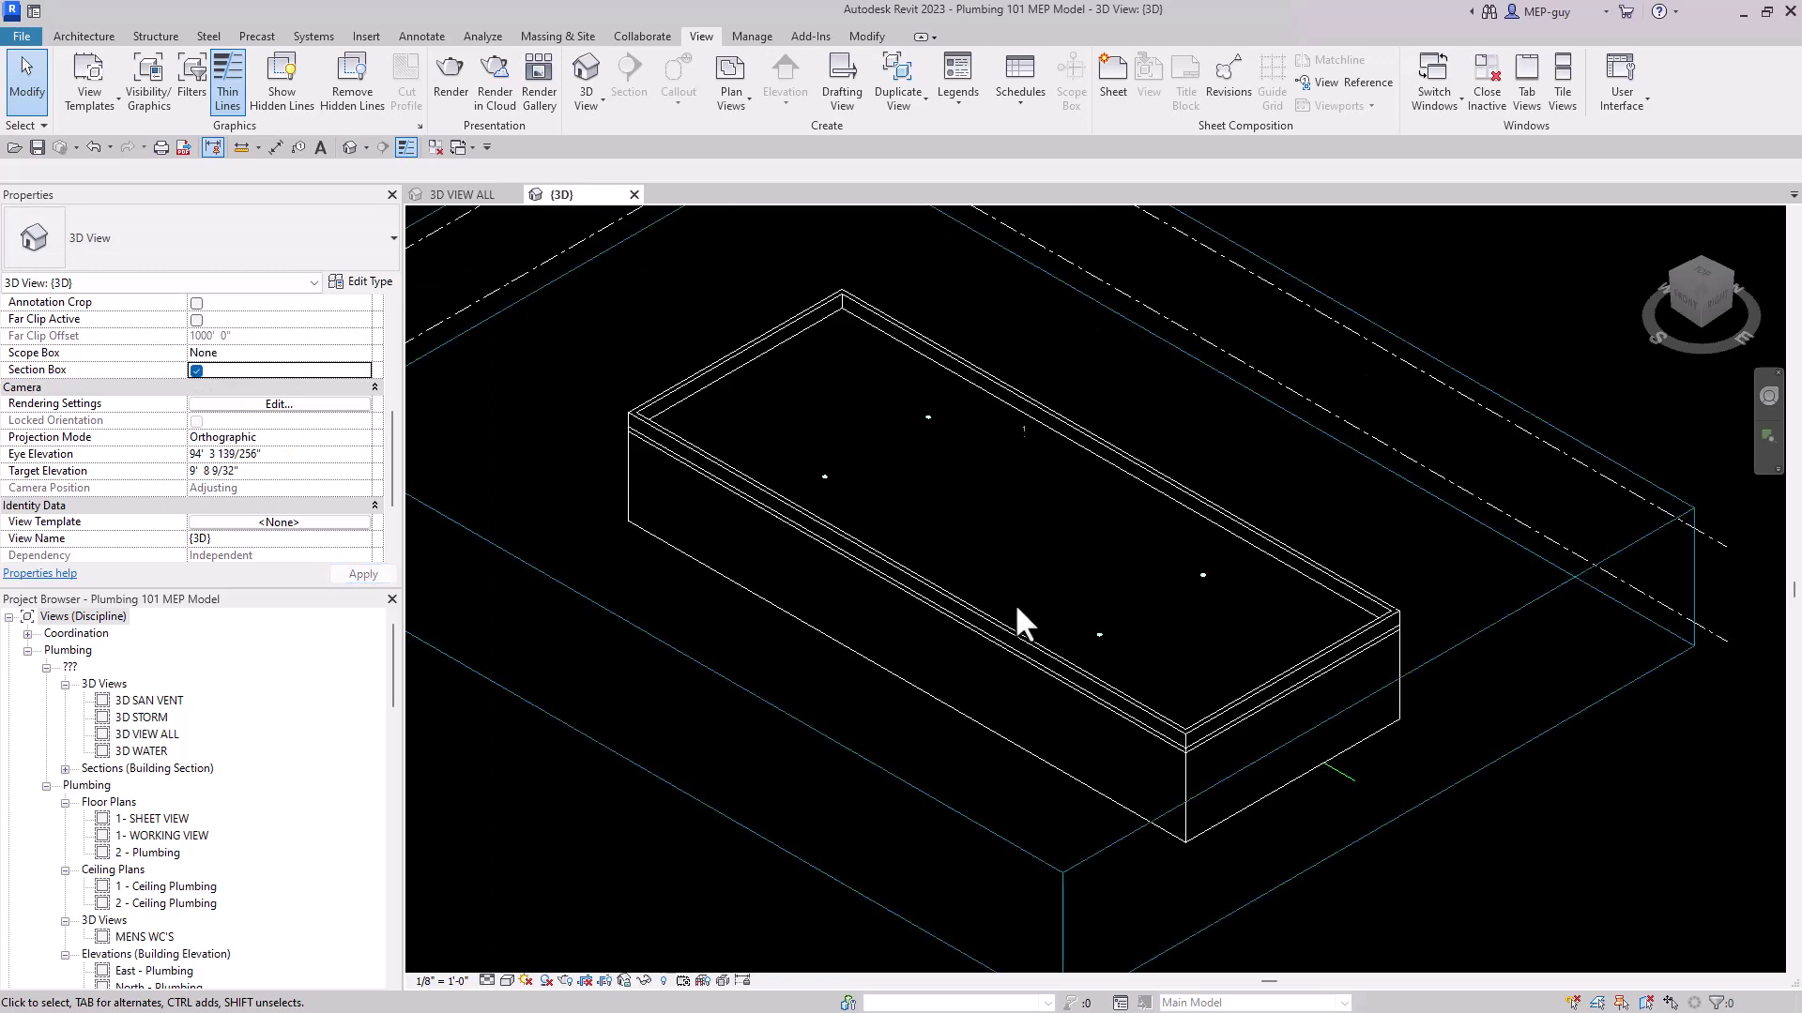
scroll(1090, 747, down, 3)
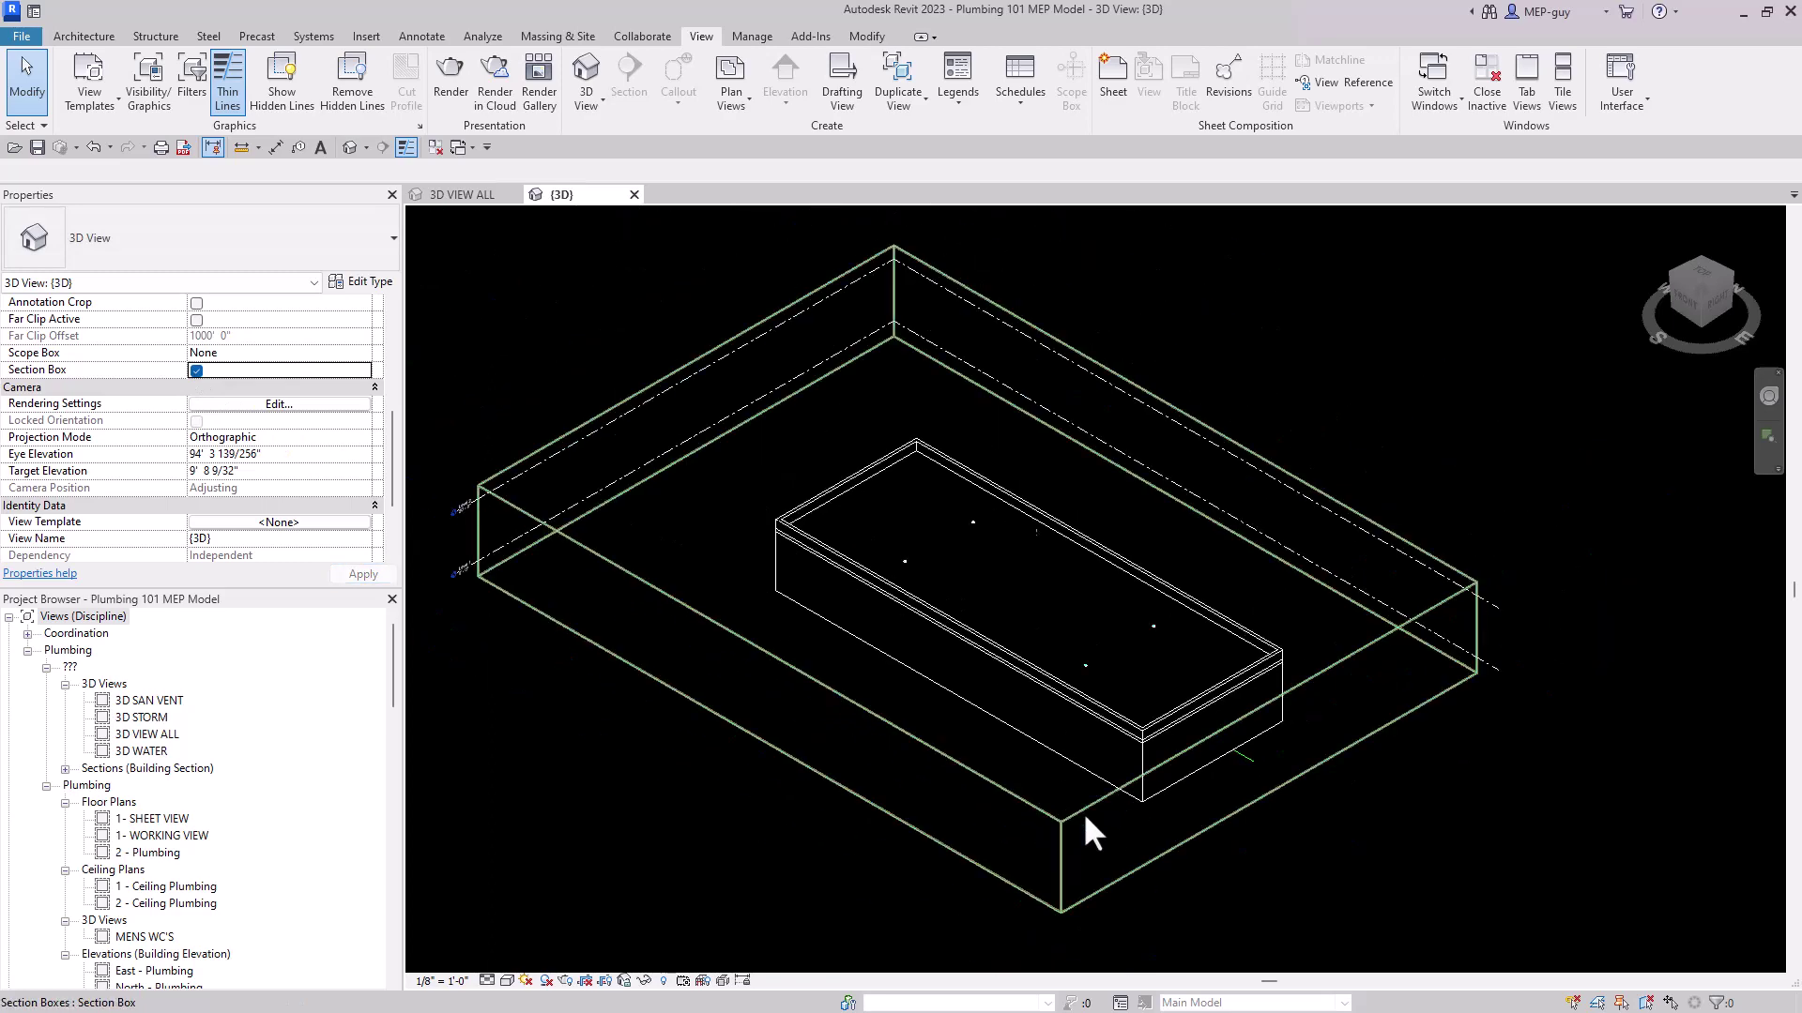
click(1106, 793)
drag(978, 528, 985, 569)
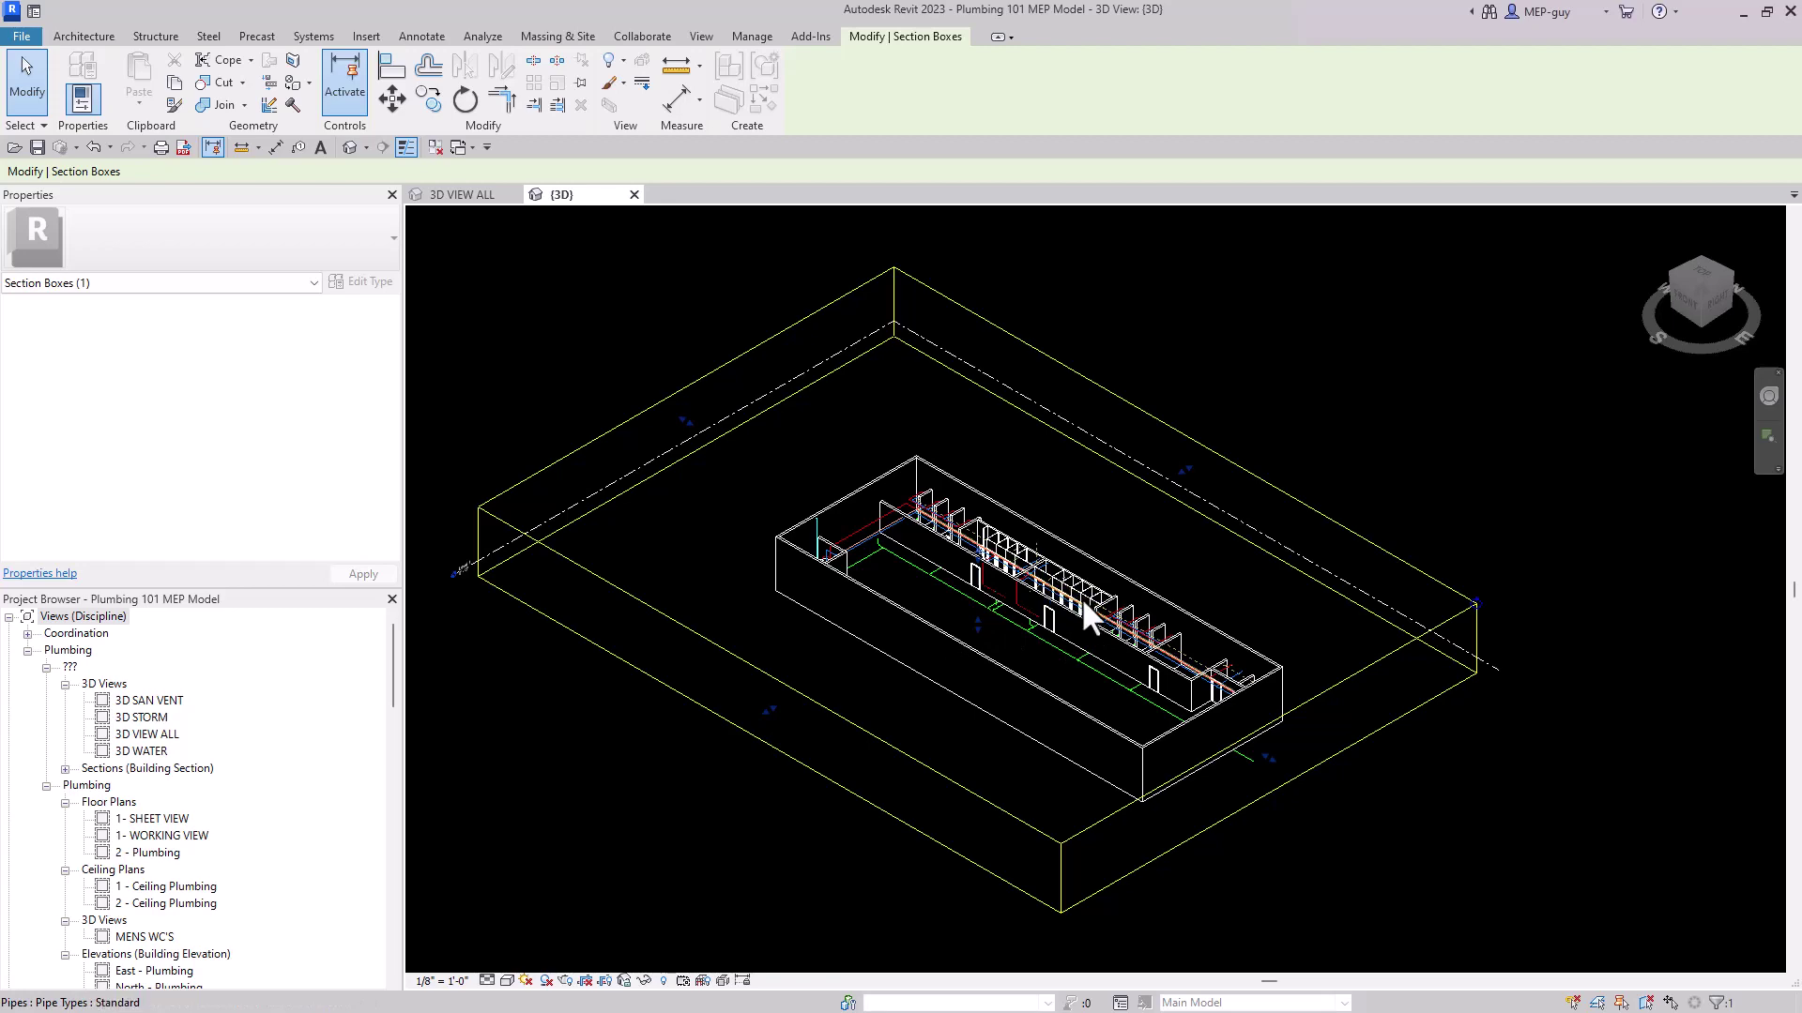
drag(977, 624, 1158, 595)
Trim the section box's ends inward tightly around the restroom stalls and fixtures
drag(1392, 685, 1089, 624)
scroll(1062, 621, up, 2)
scroll(1065, 624, up, 1)
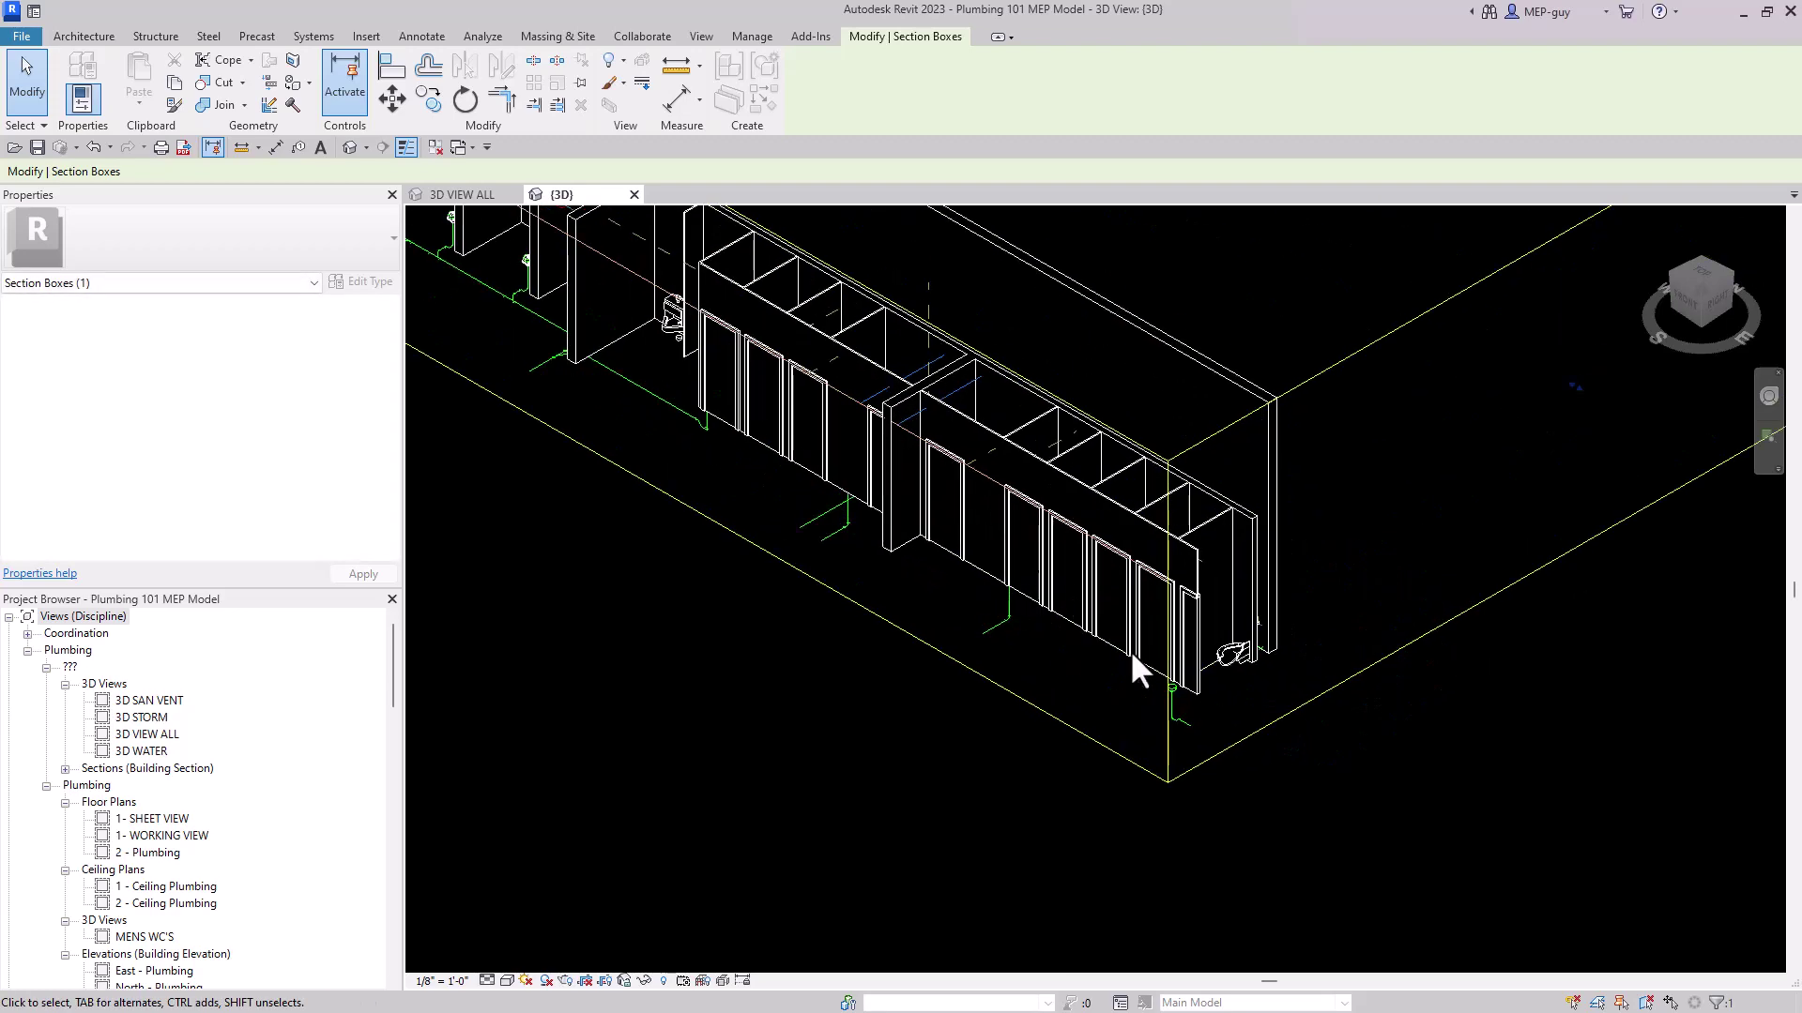
scroll(1086, 671, down, 5)
drag(730, 361, 1051, 572)
scroll(1042, 572, up, 4)
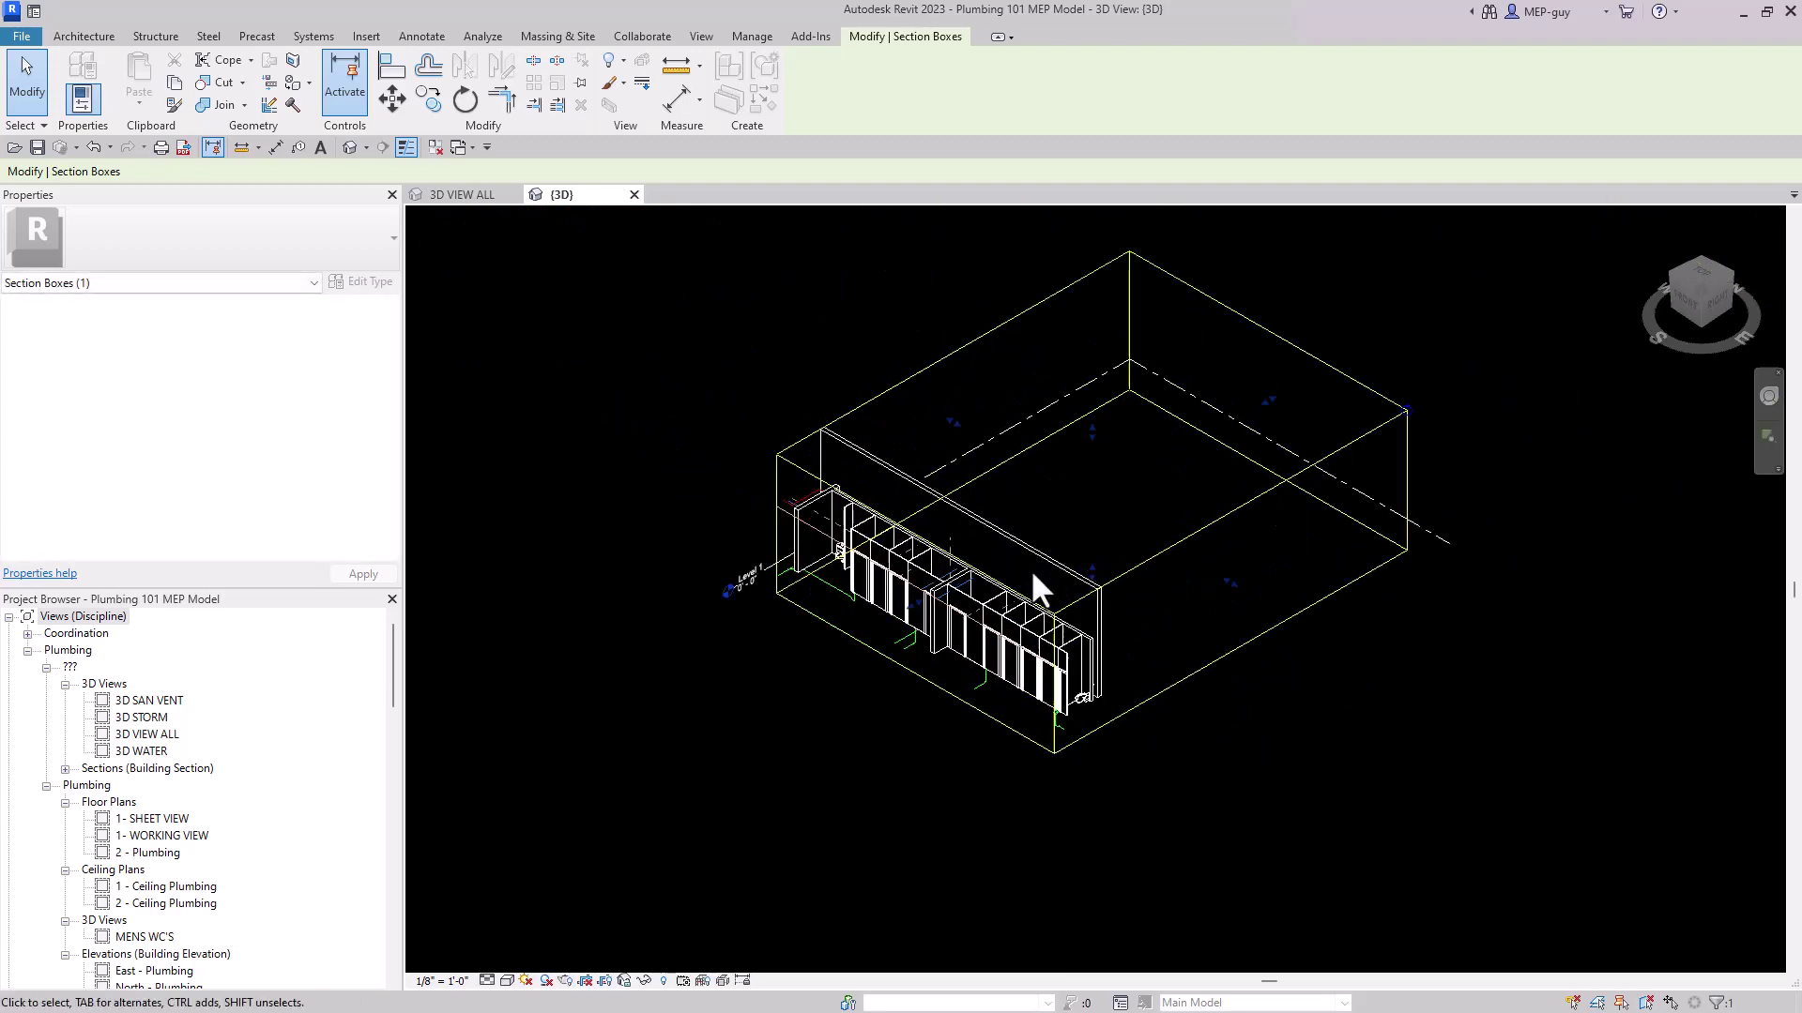
drag(1395, 345, 988, 558)
scroll(987, 555, up, 5)
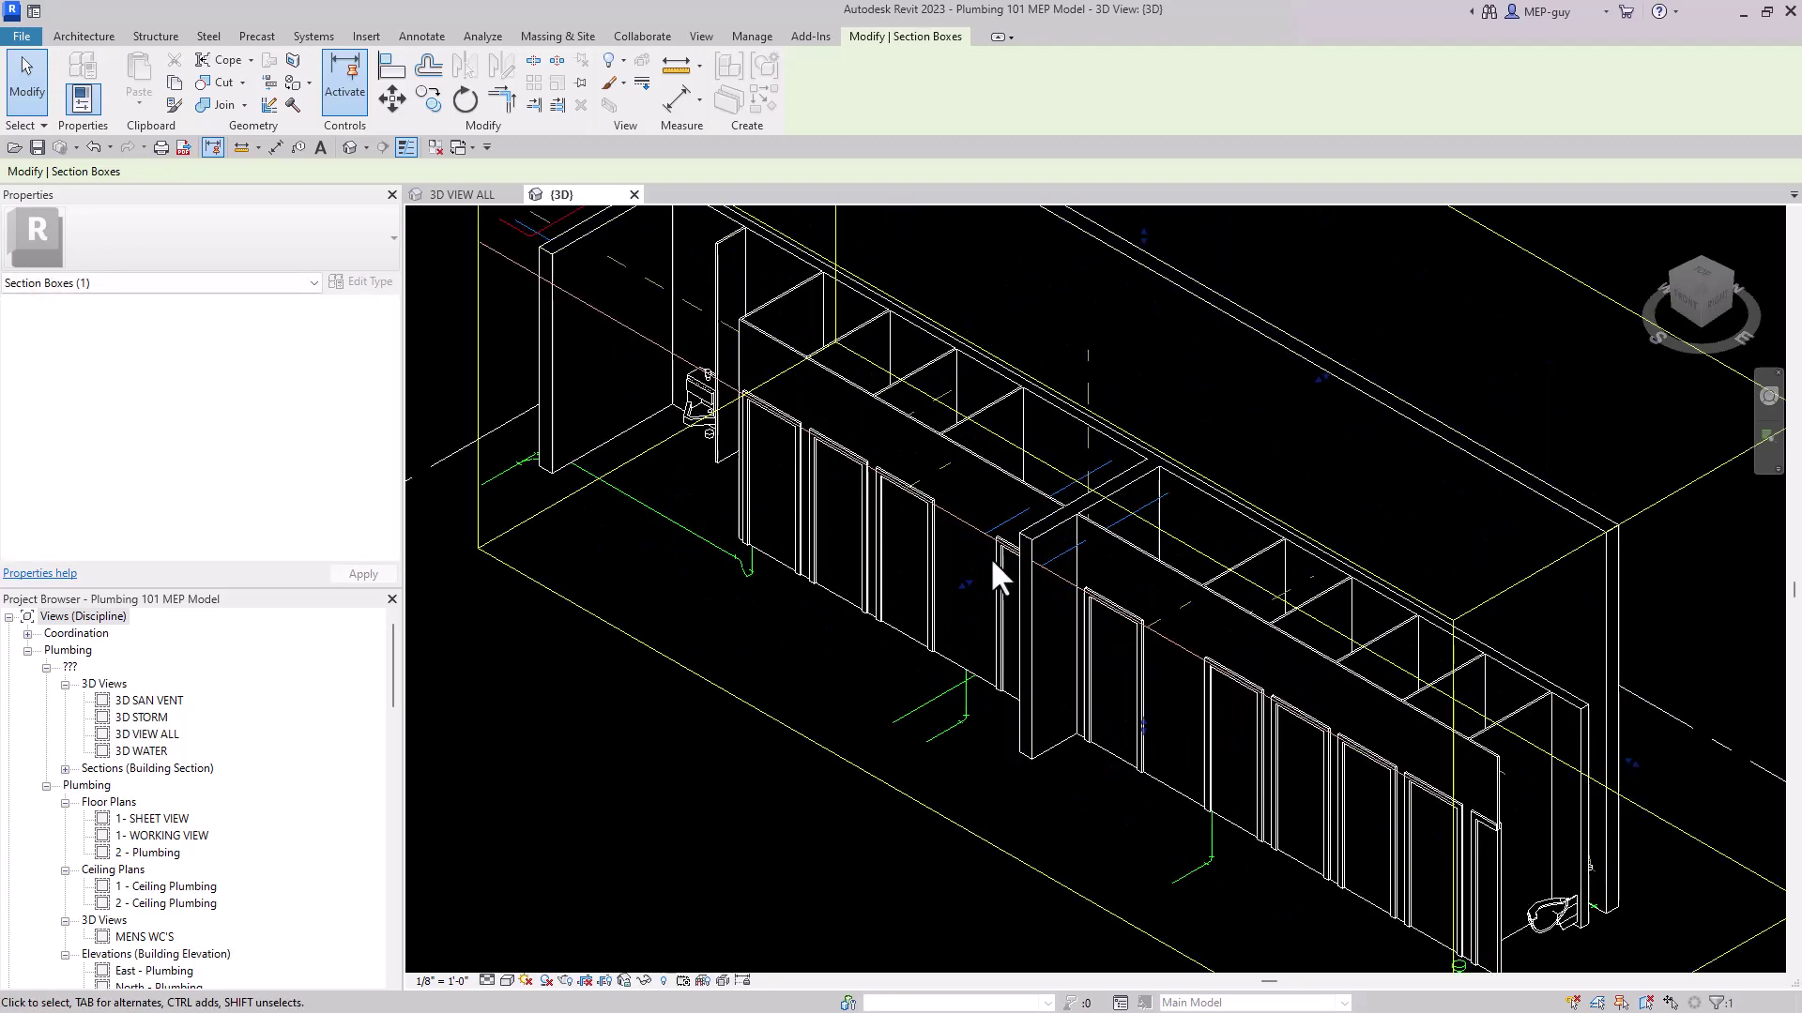
click(1246, 420)
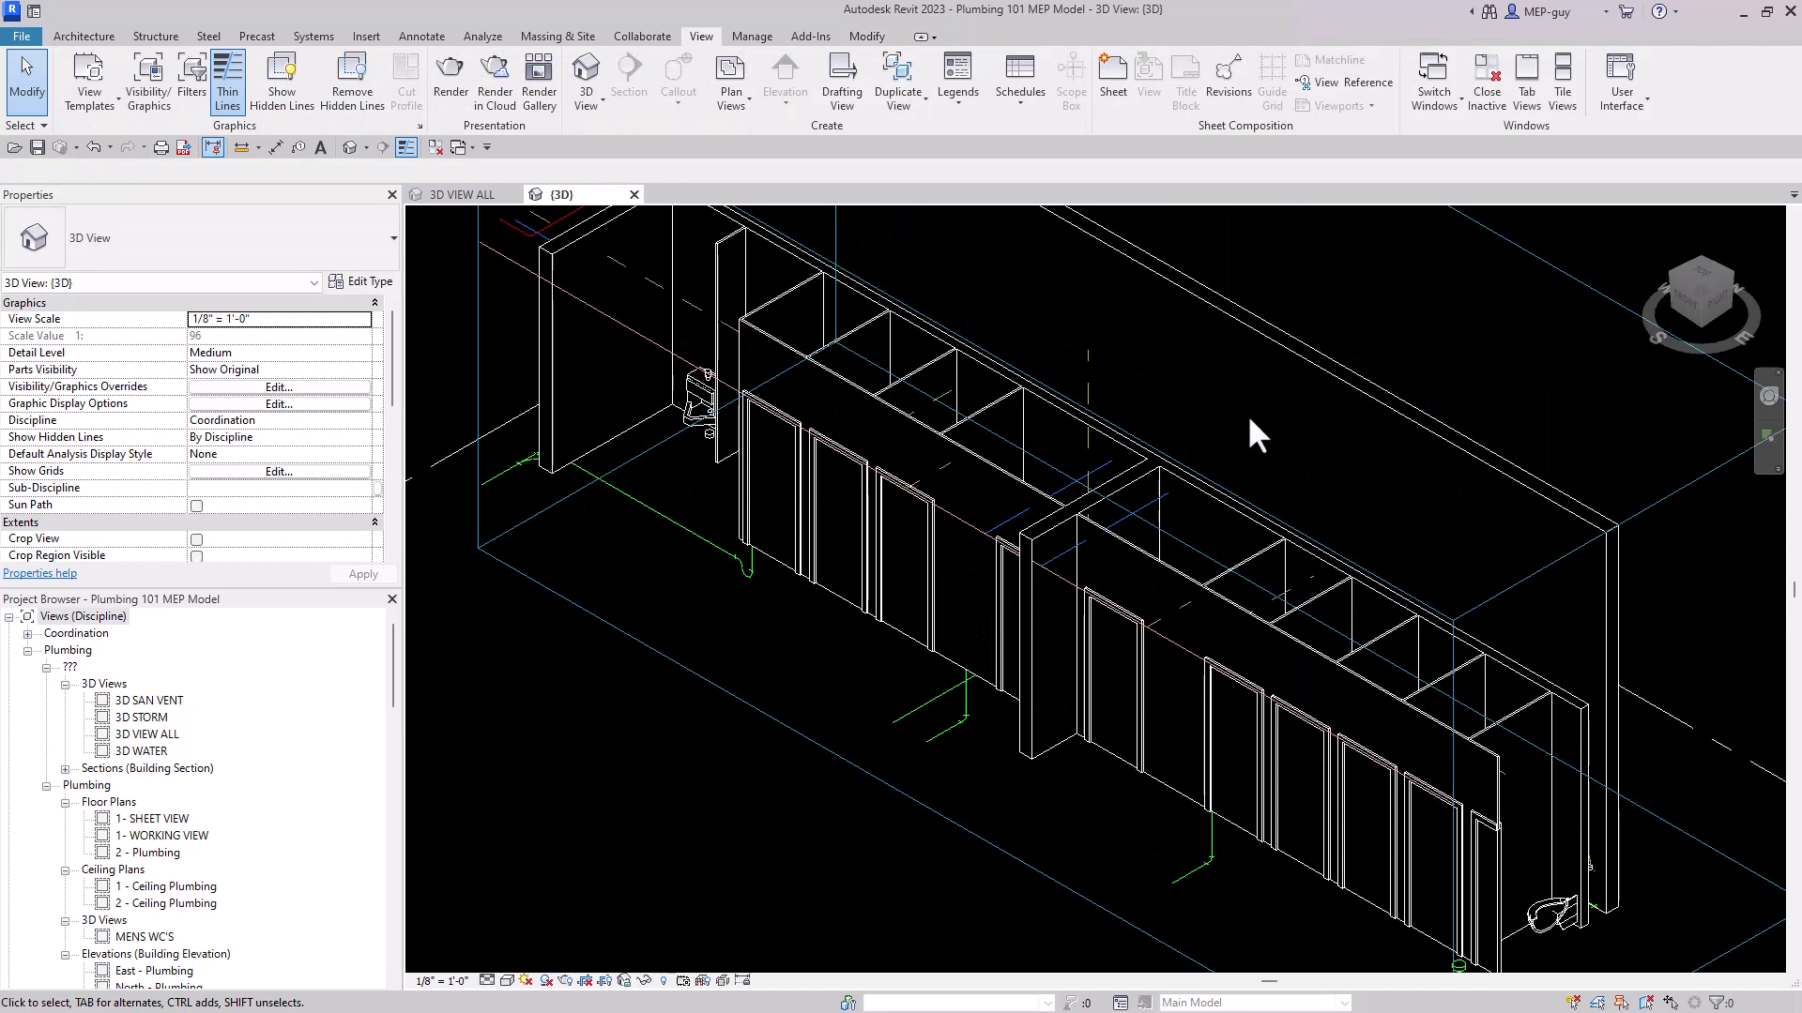
scroll(775, 416, down, 5)
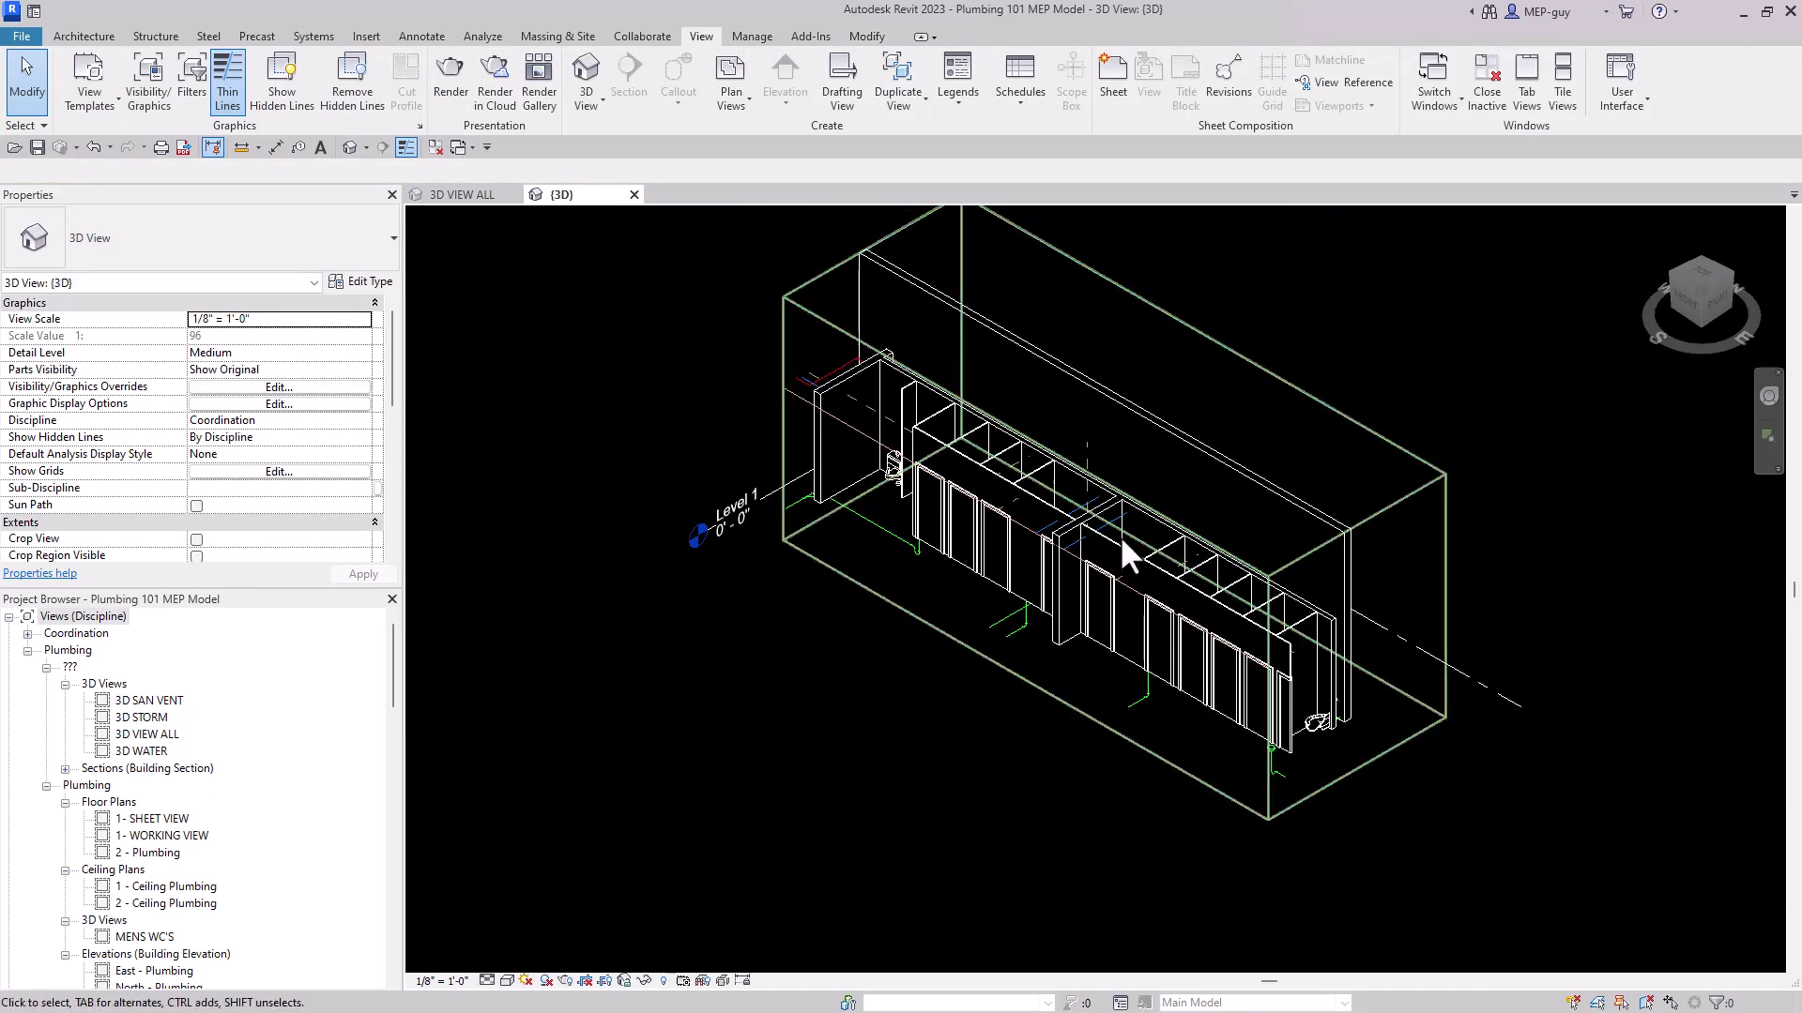
Create another uncropped default {3D} view and expand Coordination's 3D Views in the Project Browser
scroll(1118, 540, up, 2)
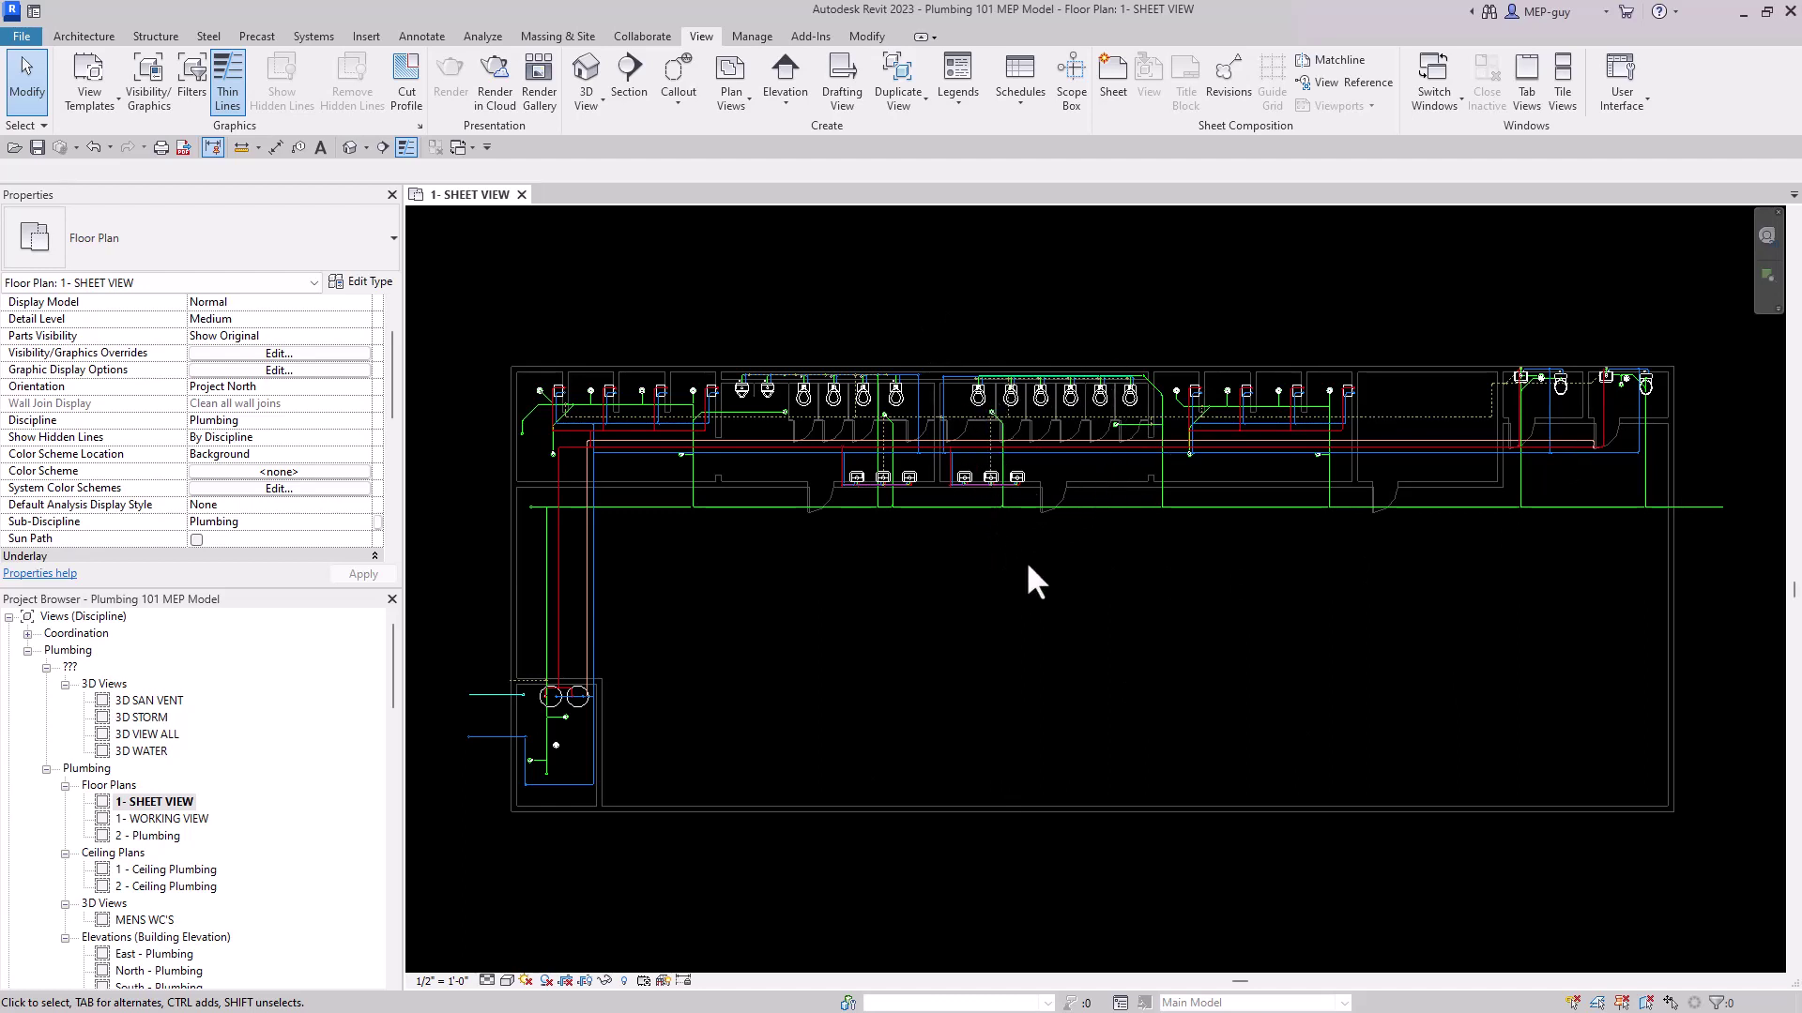
click(589, 77)
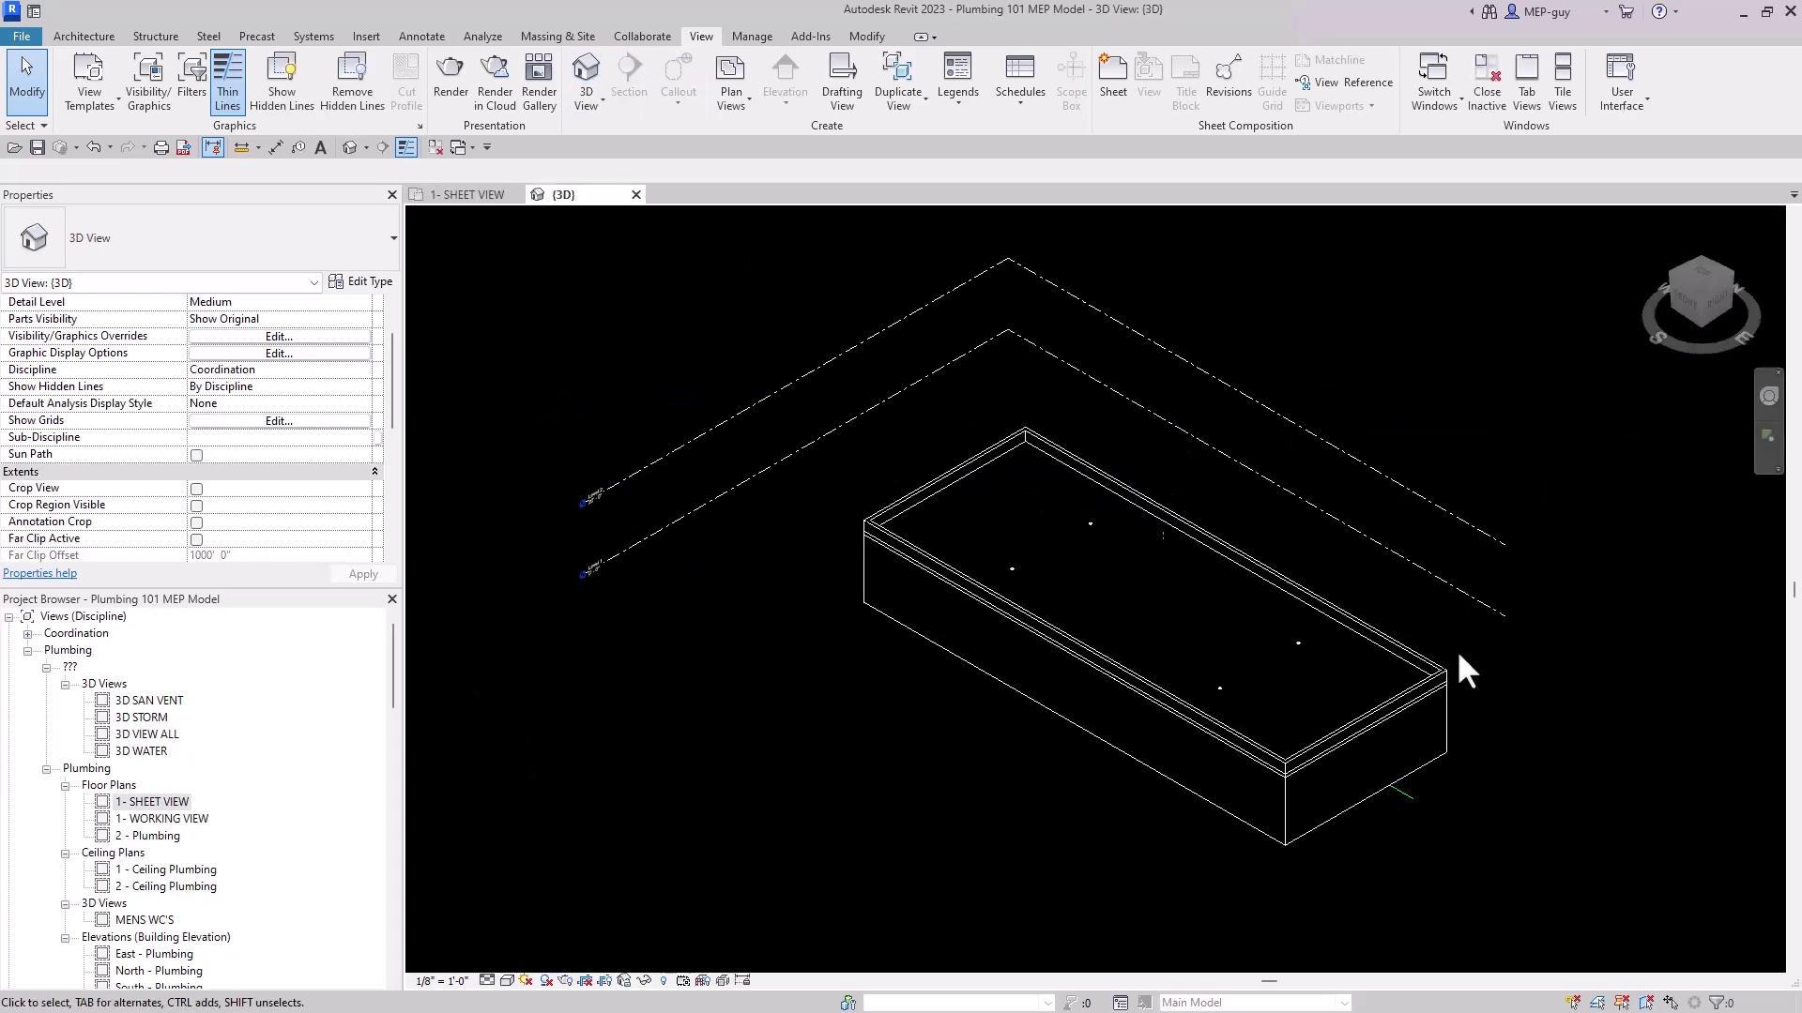
scroll(1558, 706, up, 2)
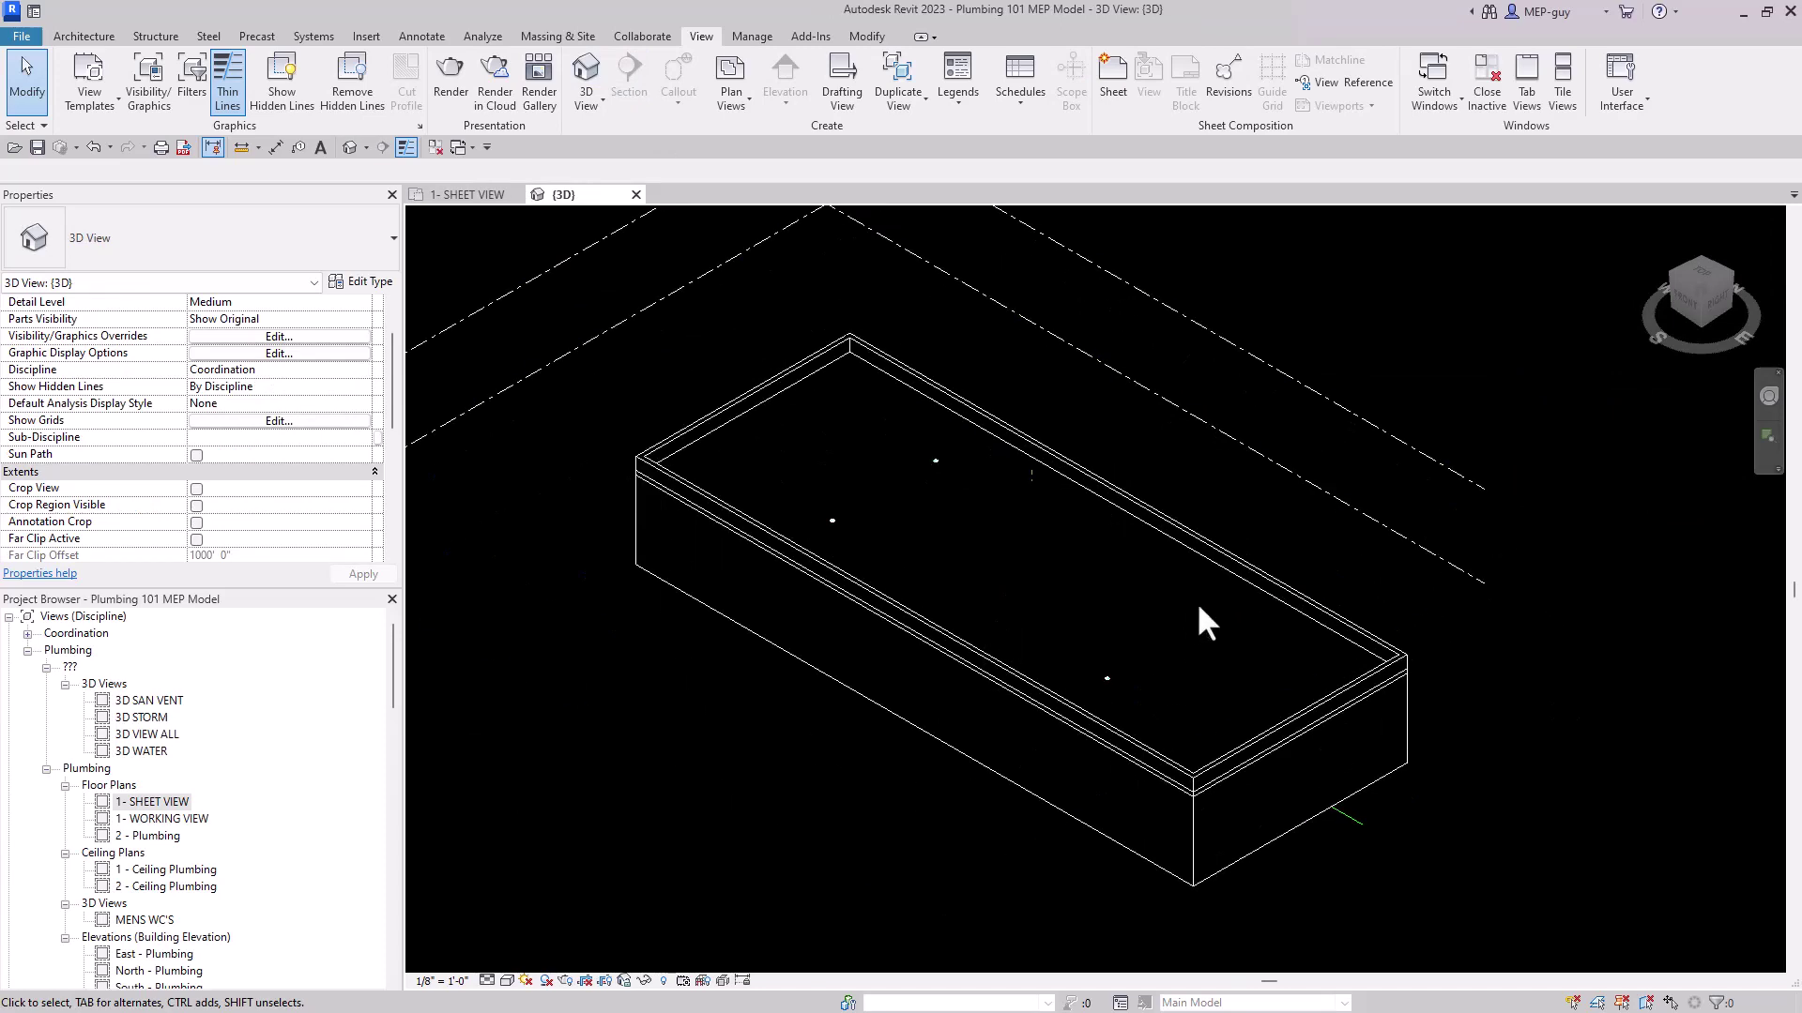
scroll(193, 781, down, 2)
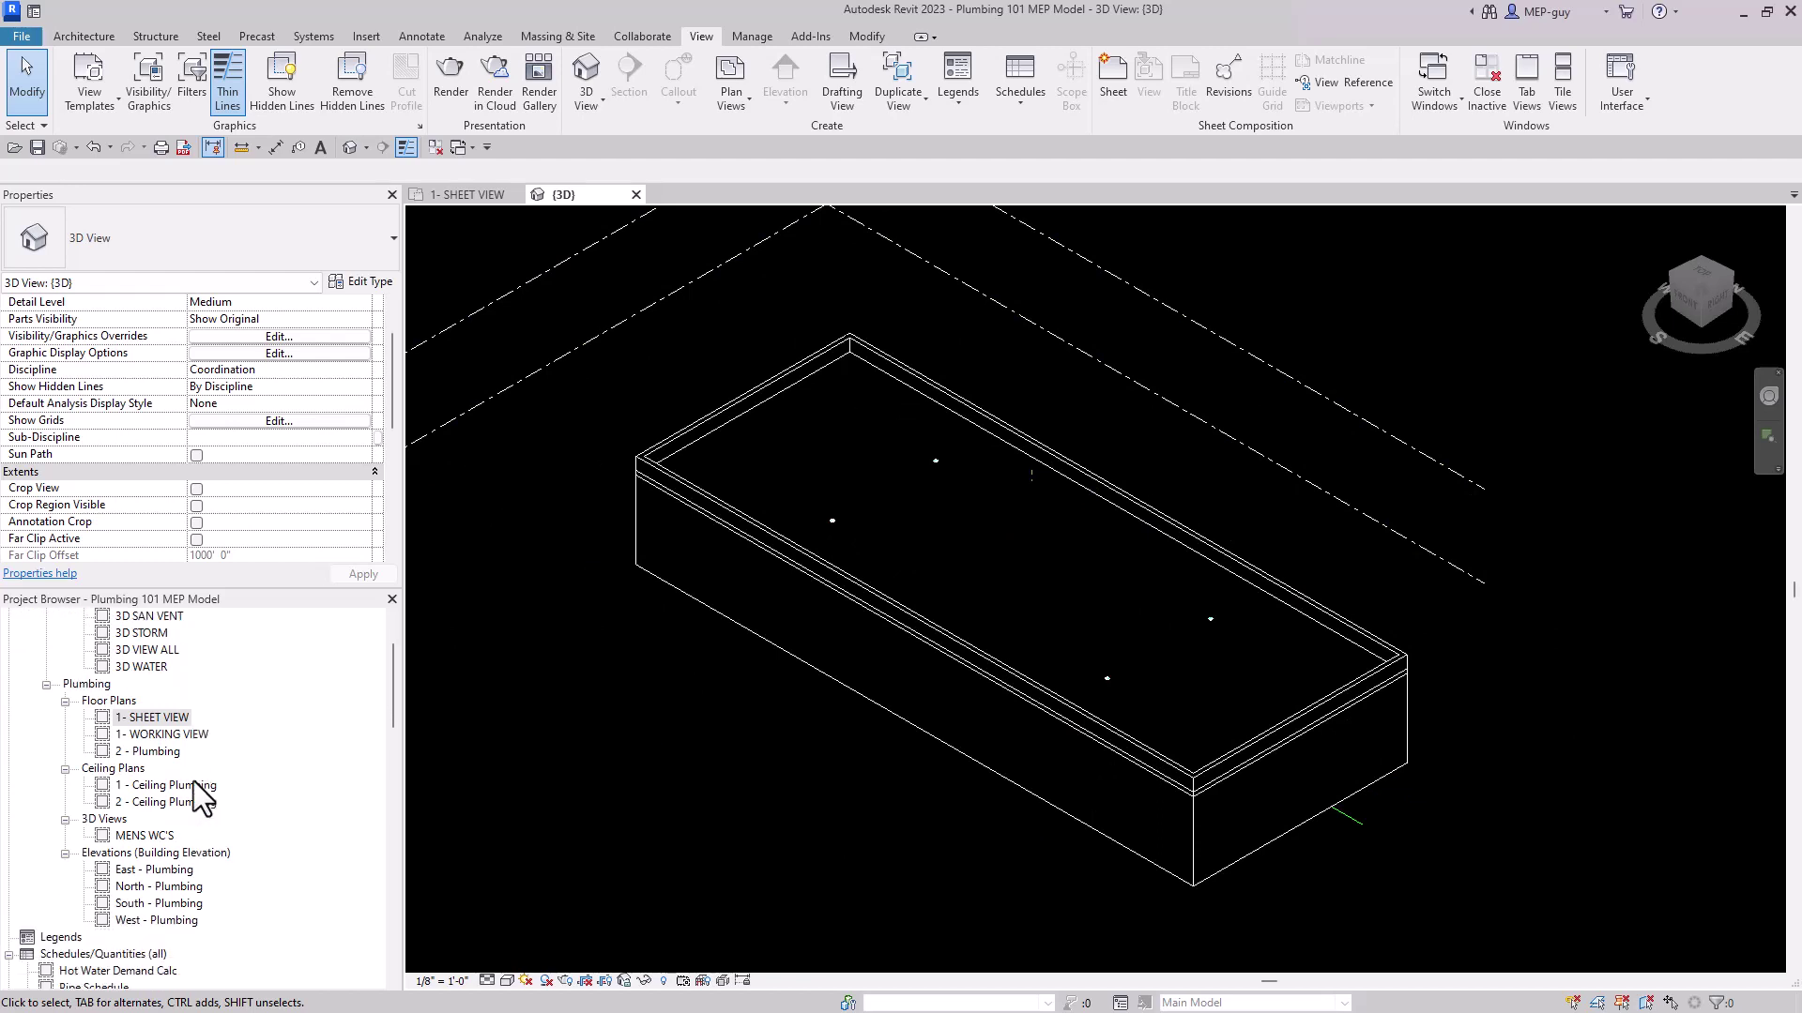
scroll(198, 785, up, 2)
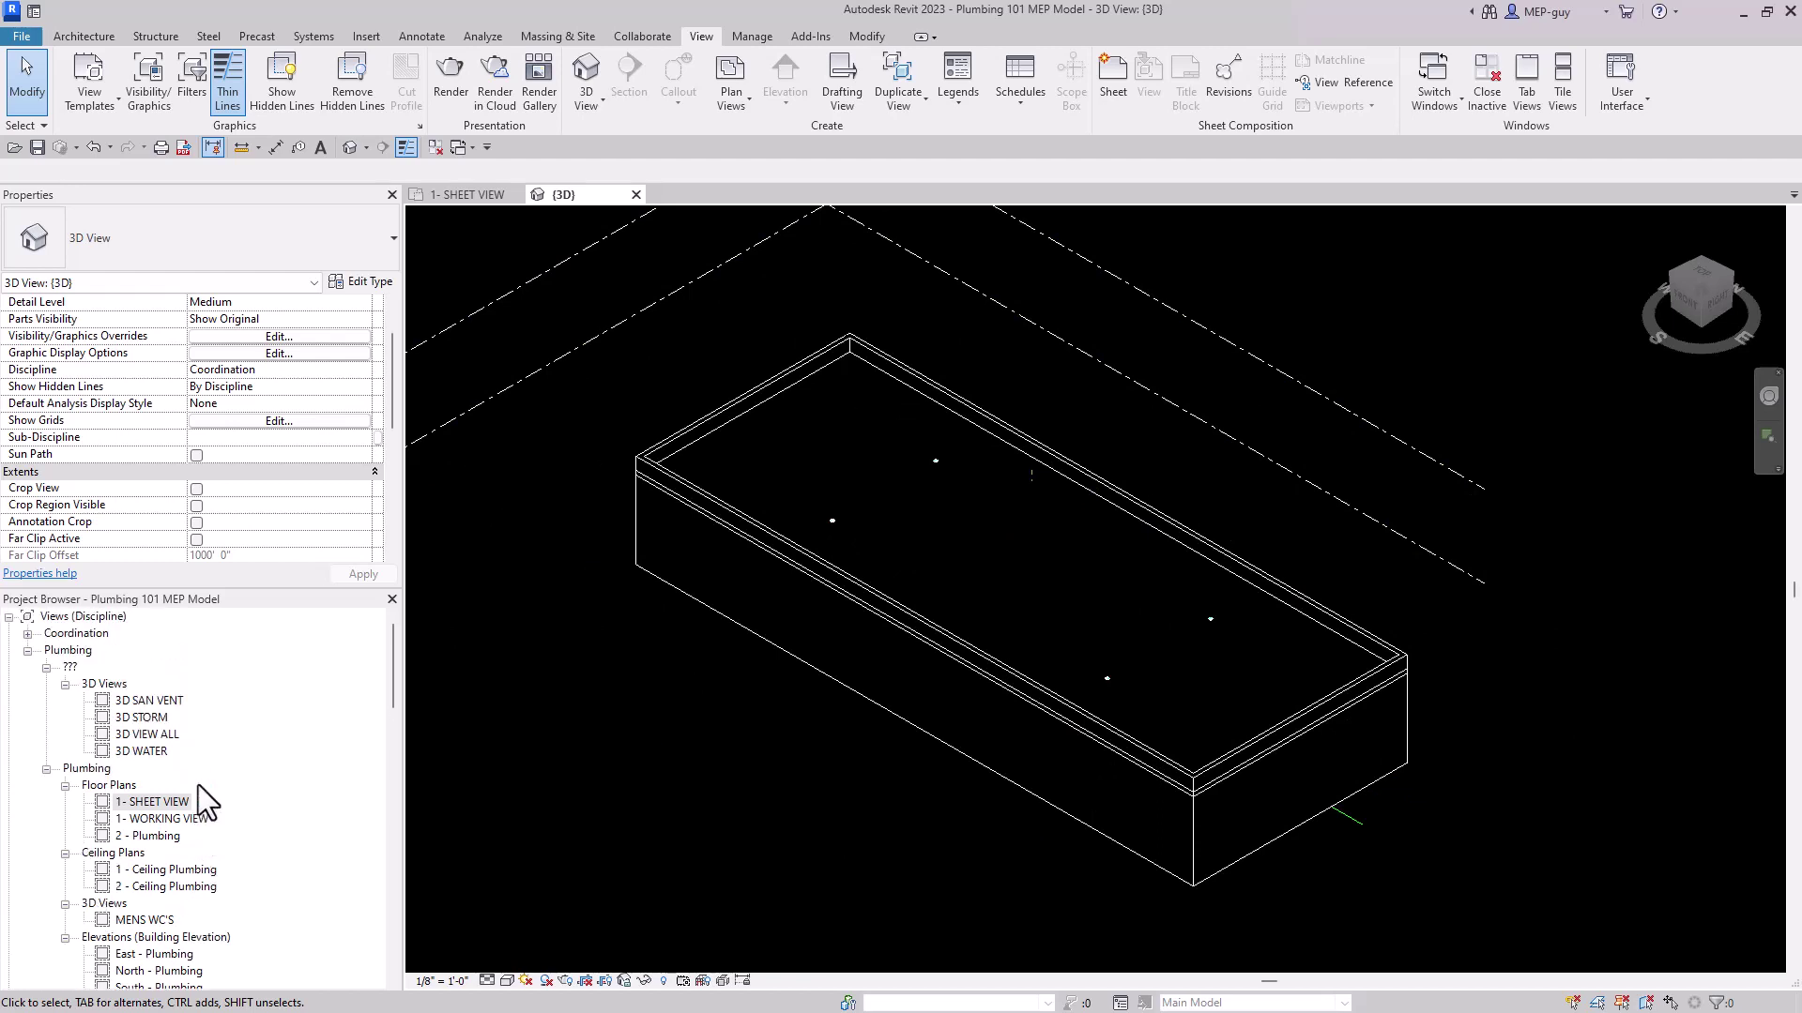
click(27, 633)
click(46, 650)
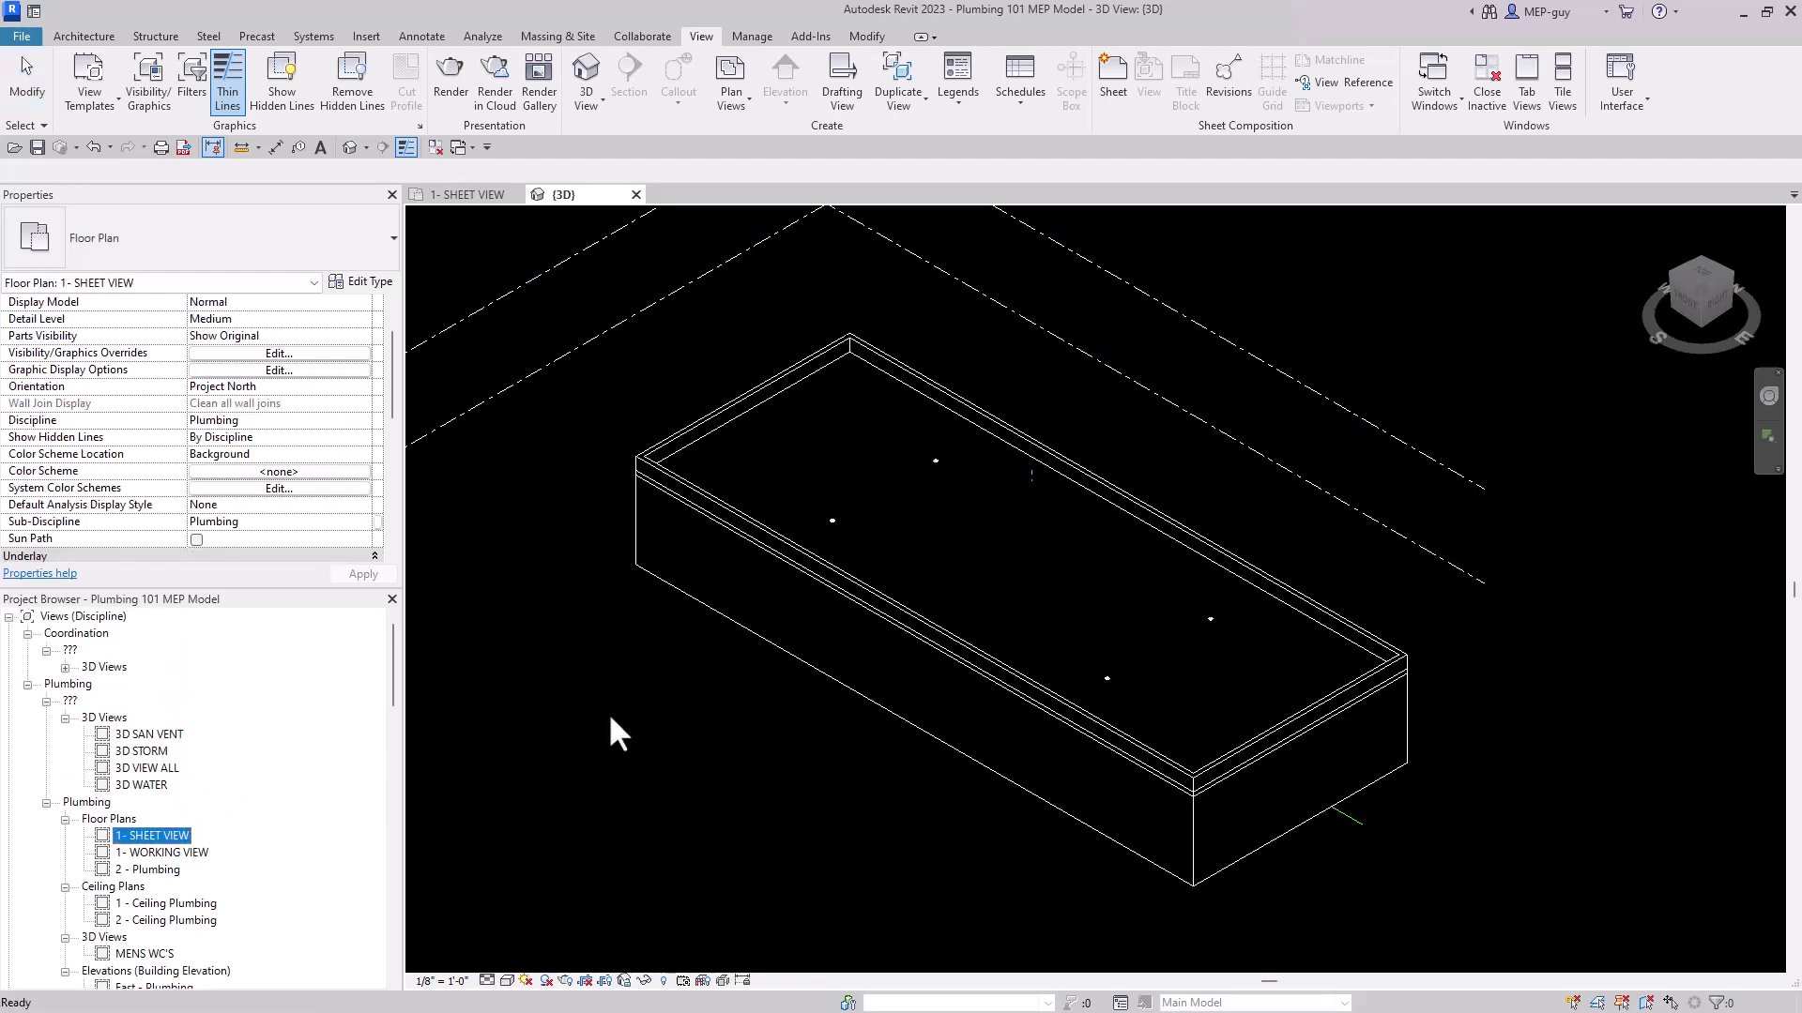
Delete the old {3D} view via Find in Project Browser and recreate a default {3D} view
right_click(948, 556)
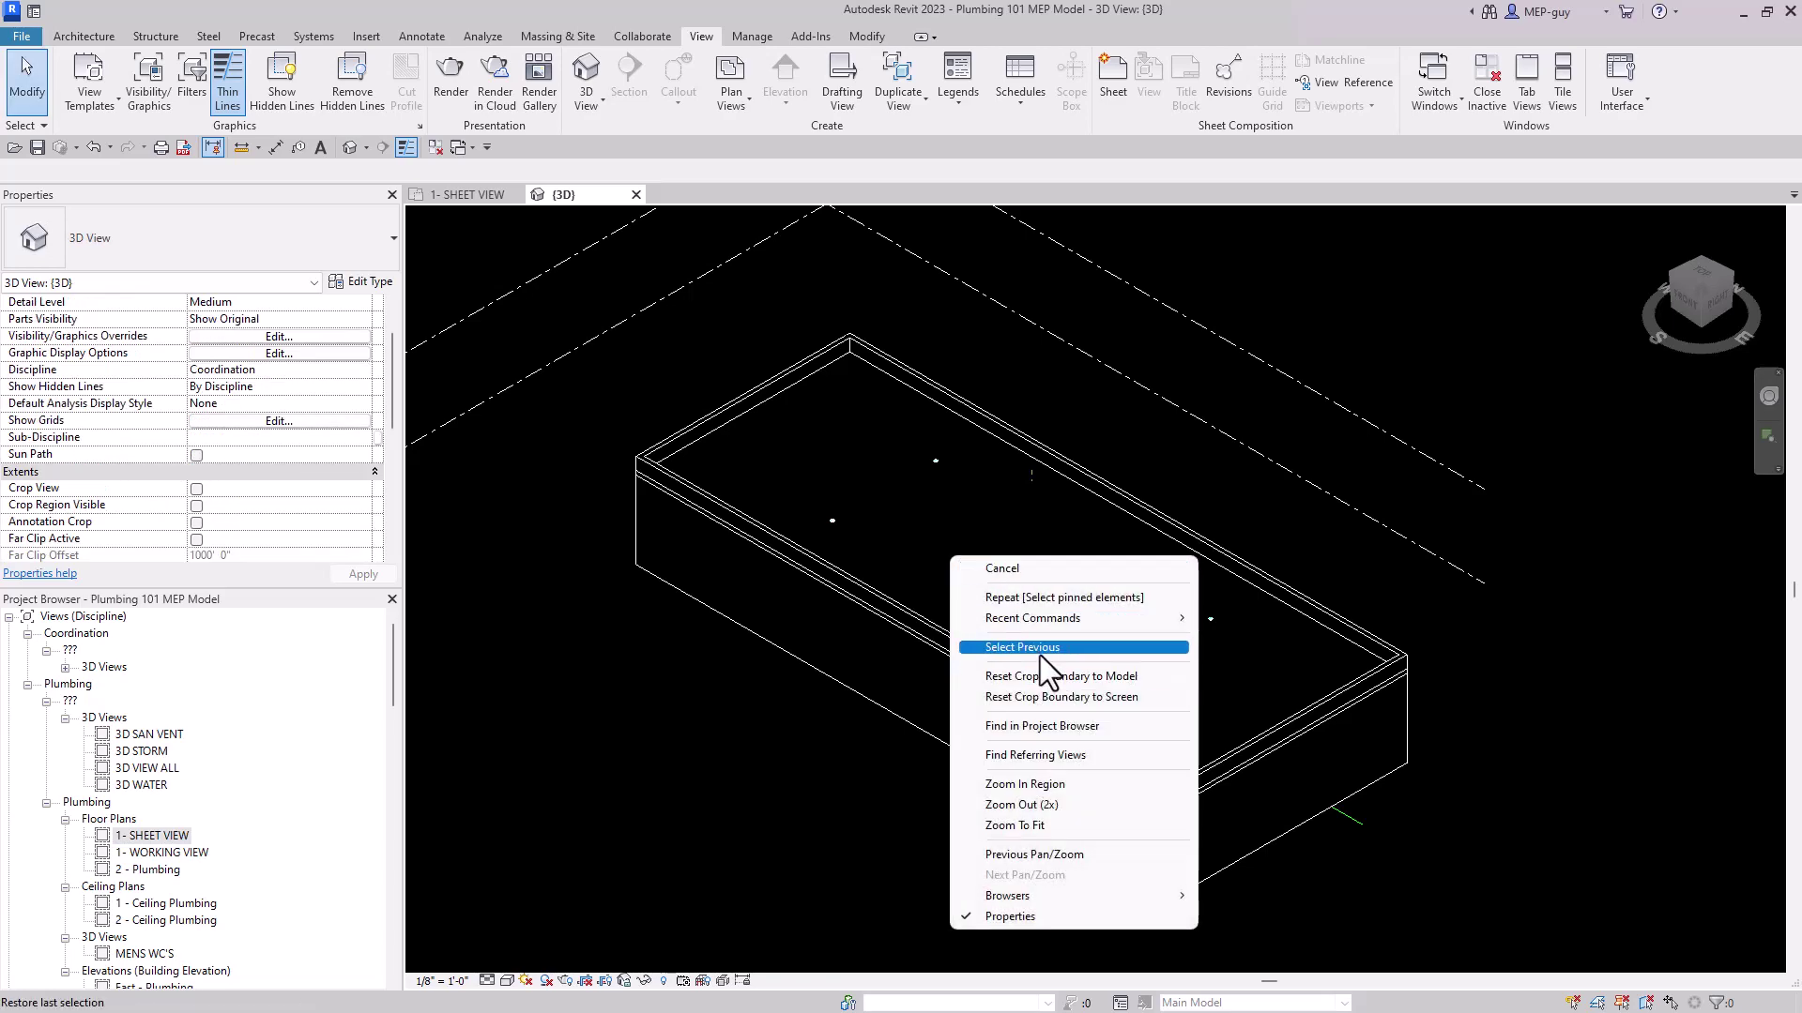
click(1047, 727)
right_click(130, 684)
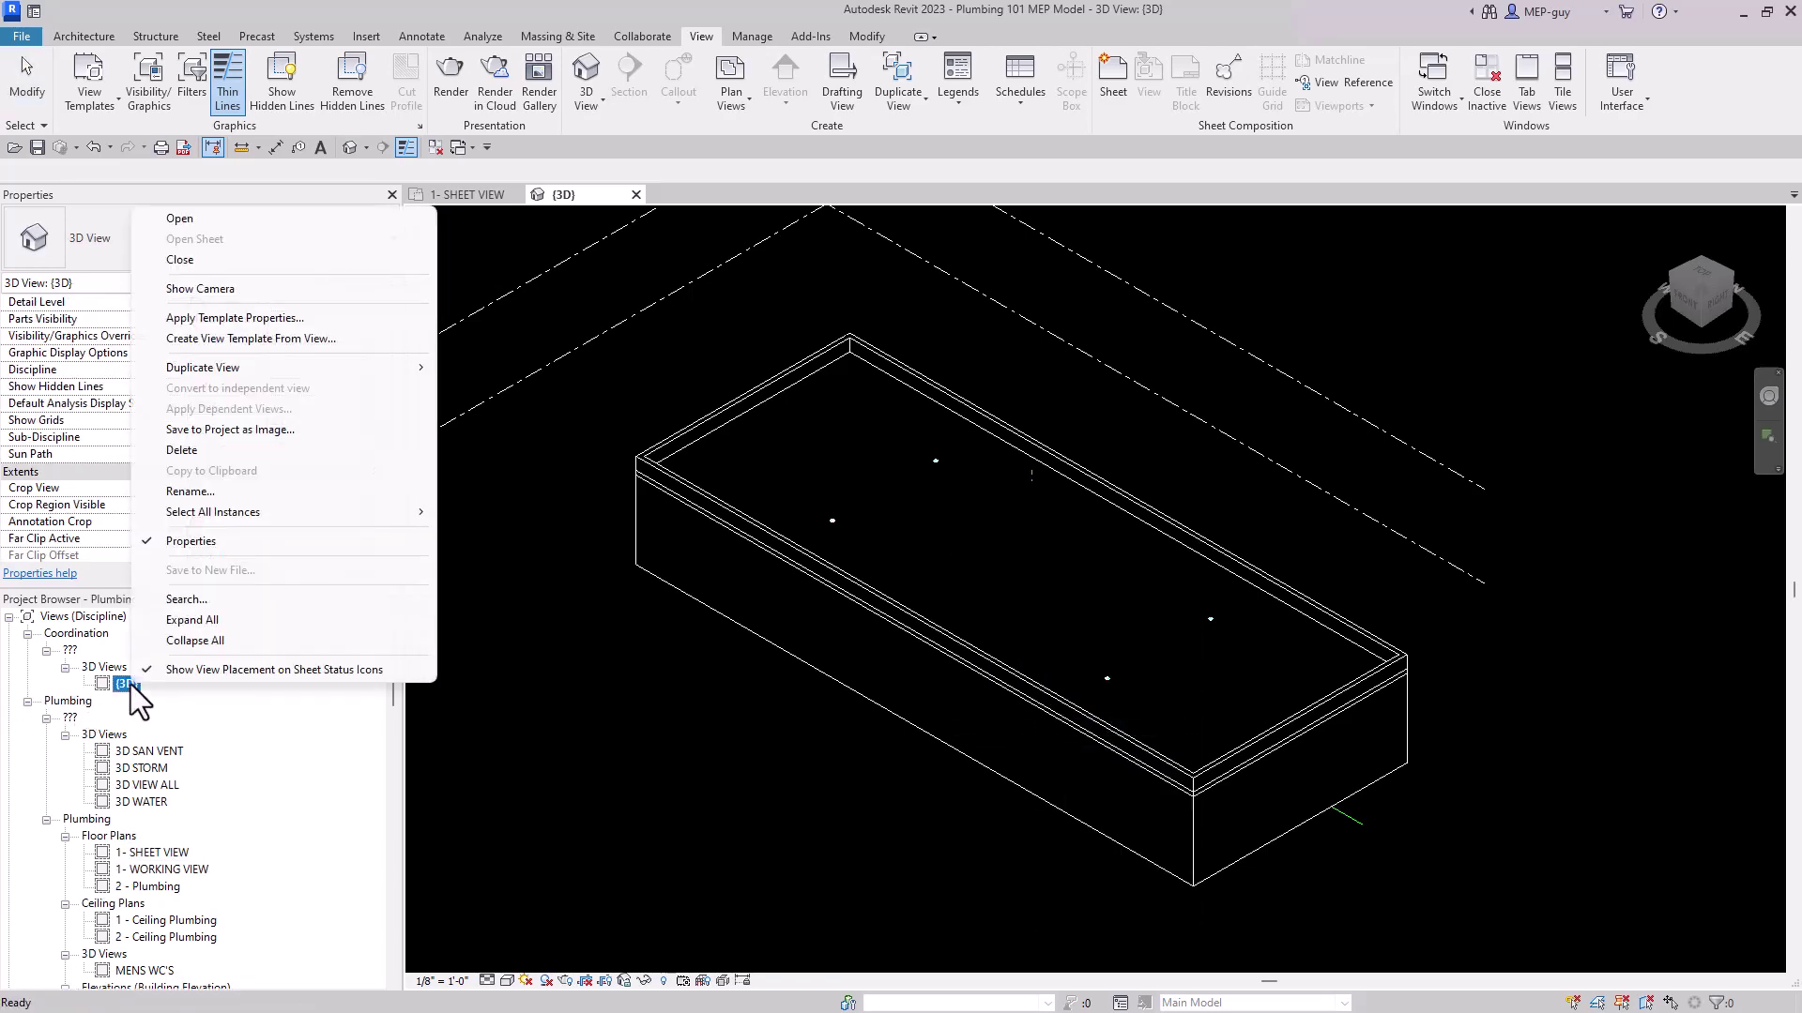
click(201, 452)
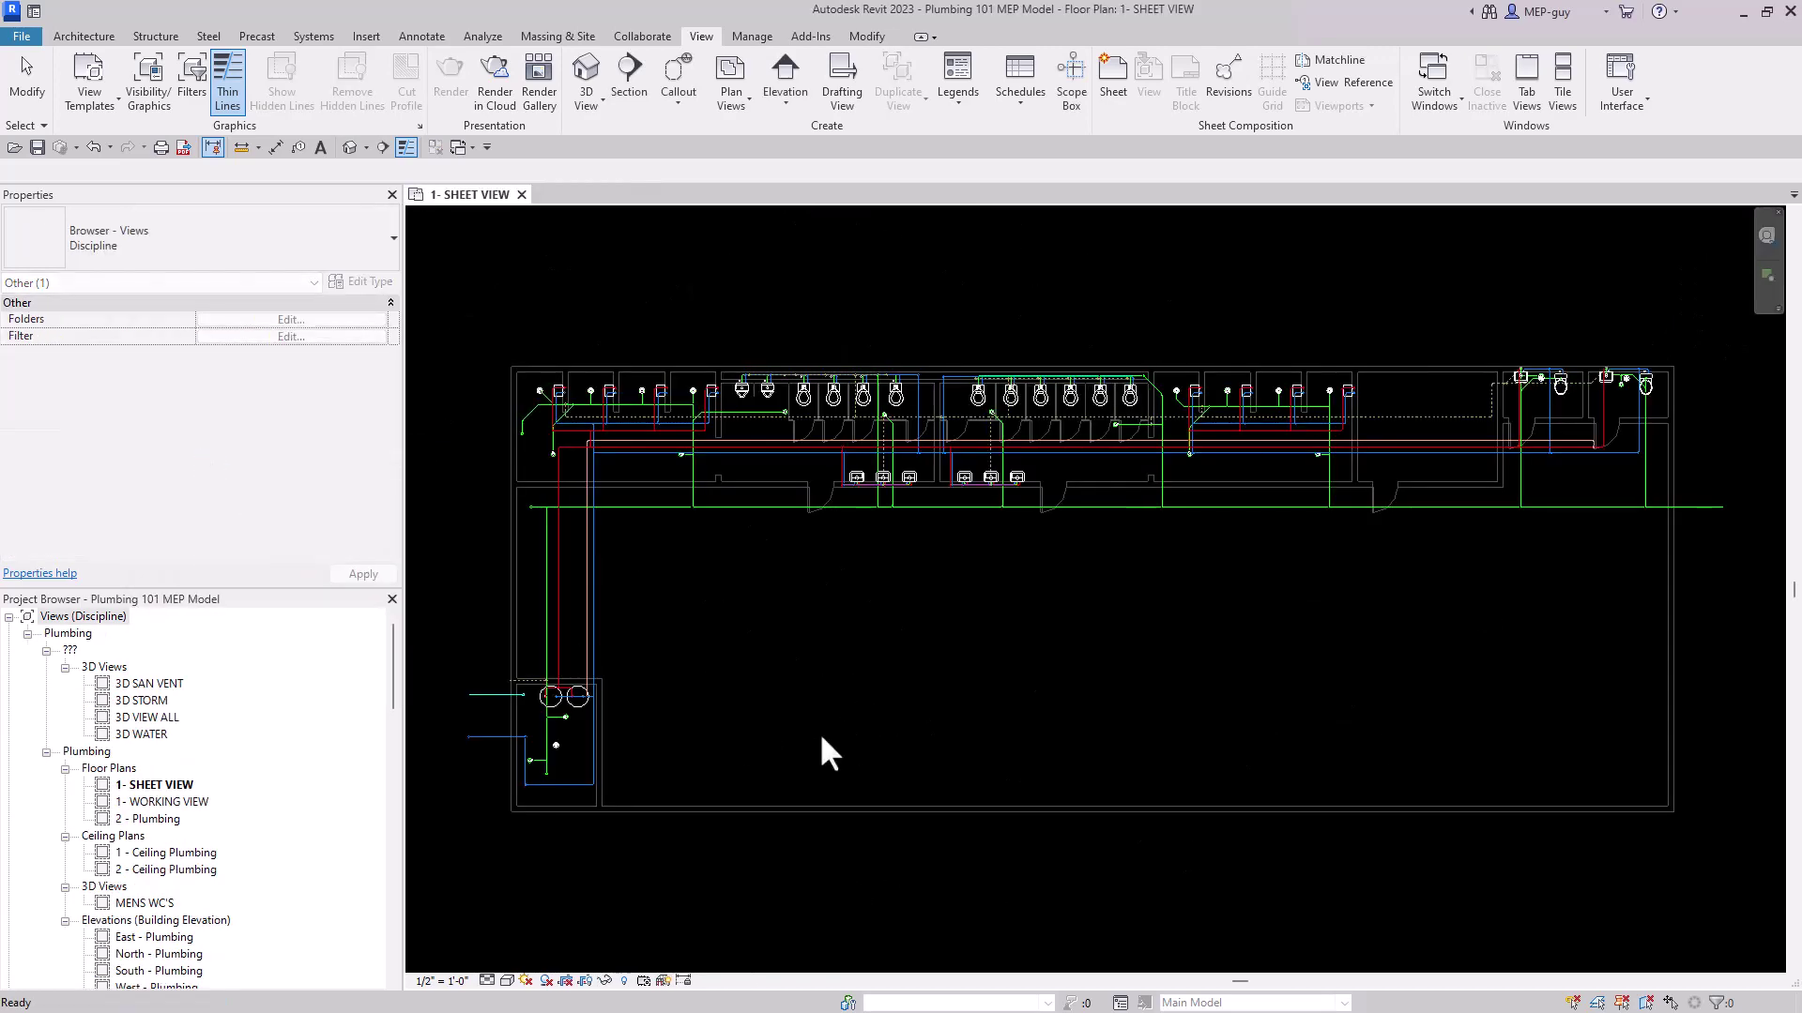
click(584, 69)
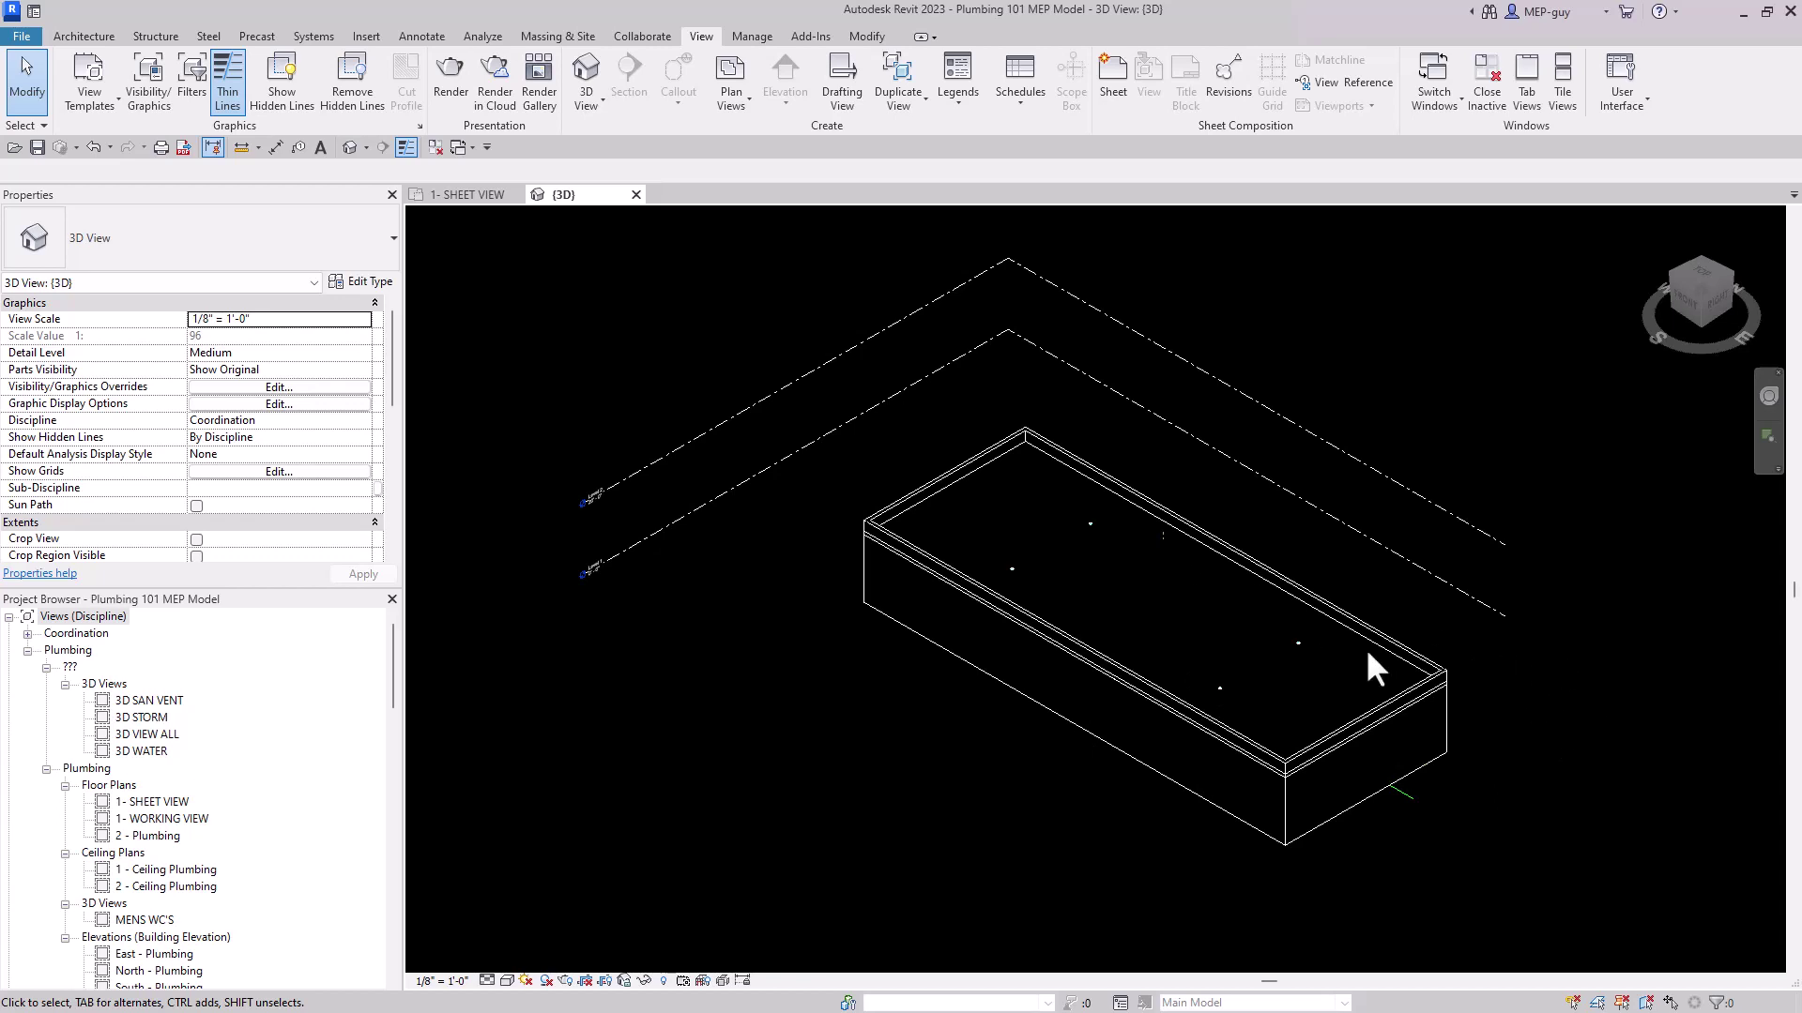
Window-select the 180 restroom pipes and fixtures in 1- SHEET VIEW, then return to {3D}
click(469, 194)
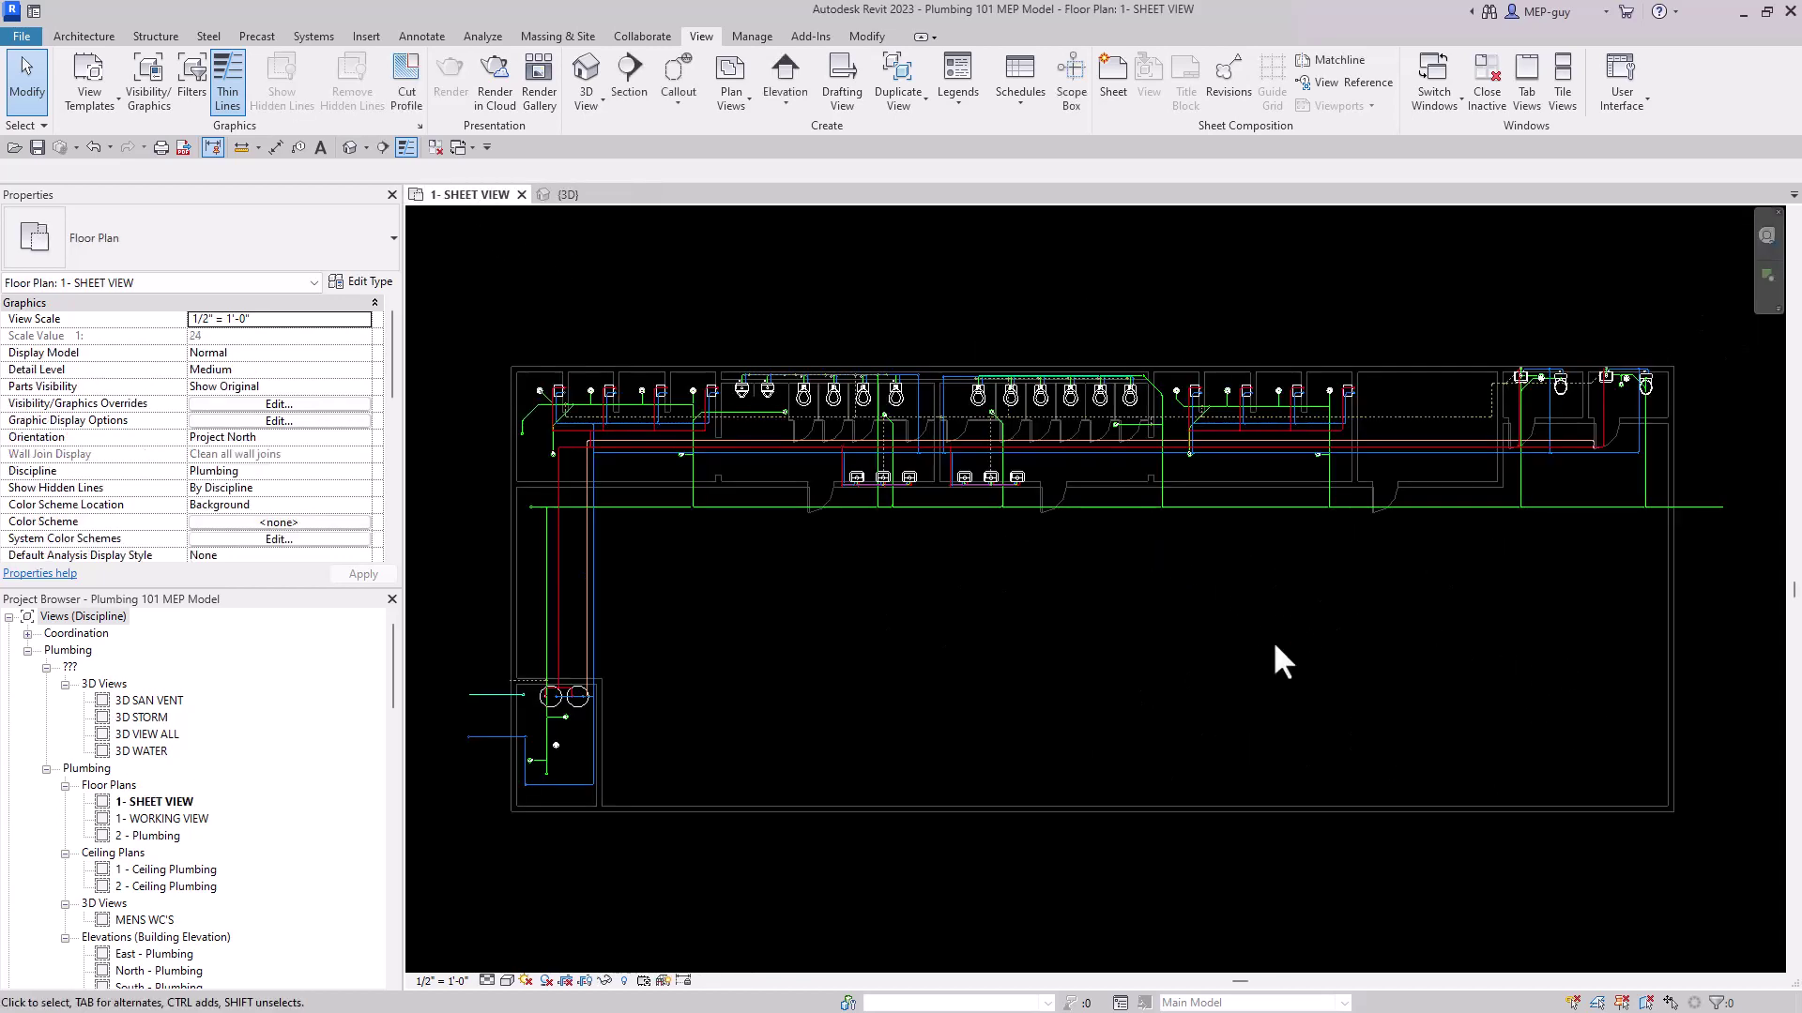
scroll(1134, 381, up, 5)
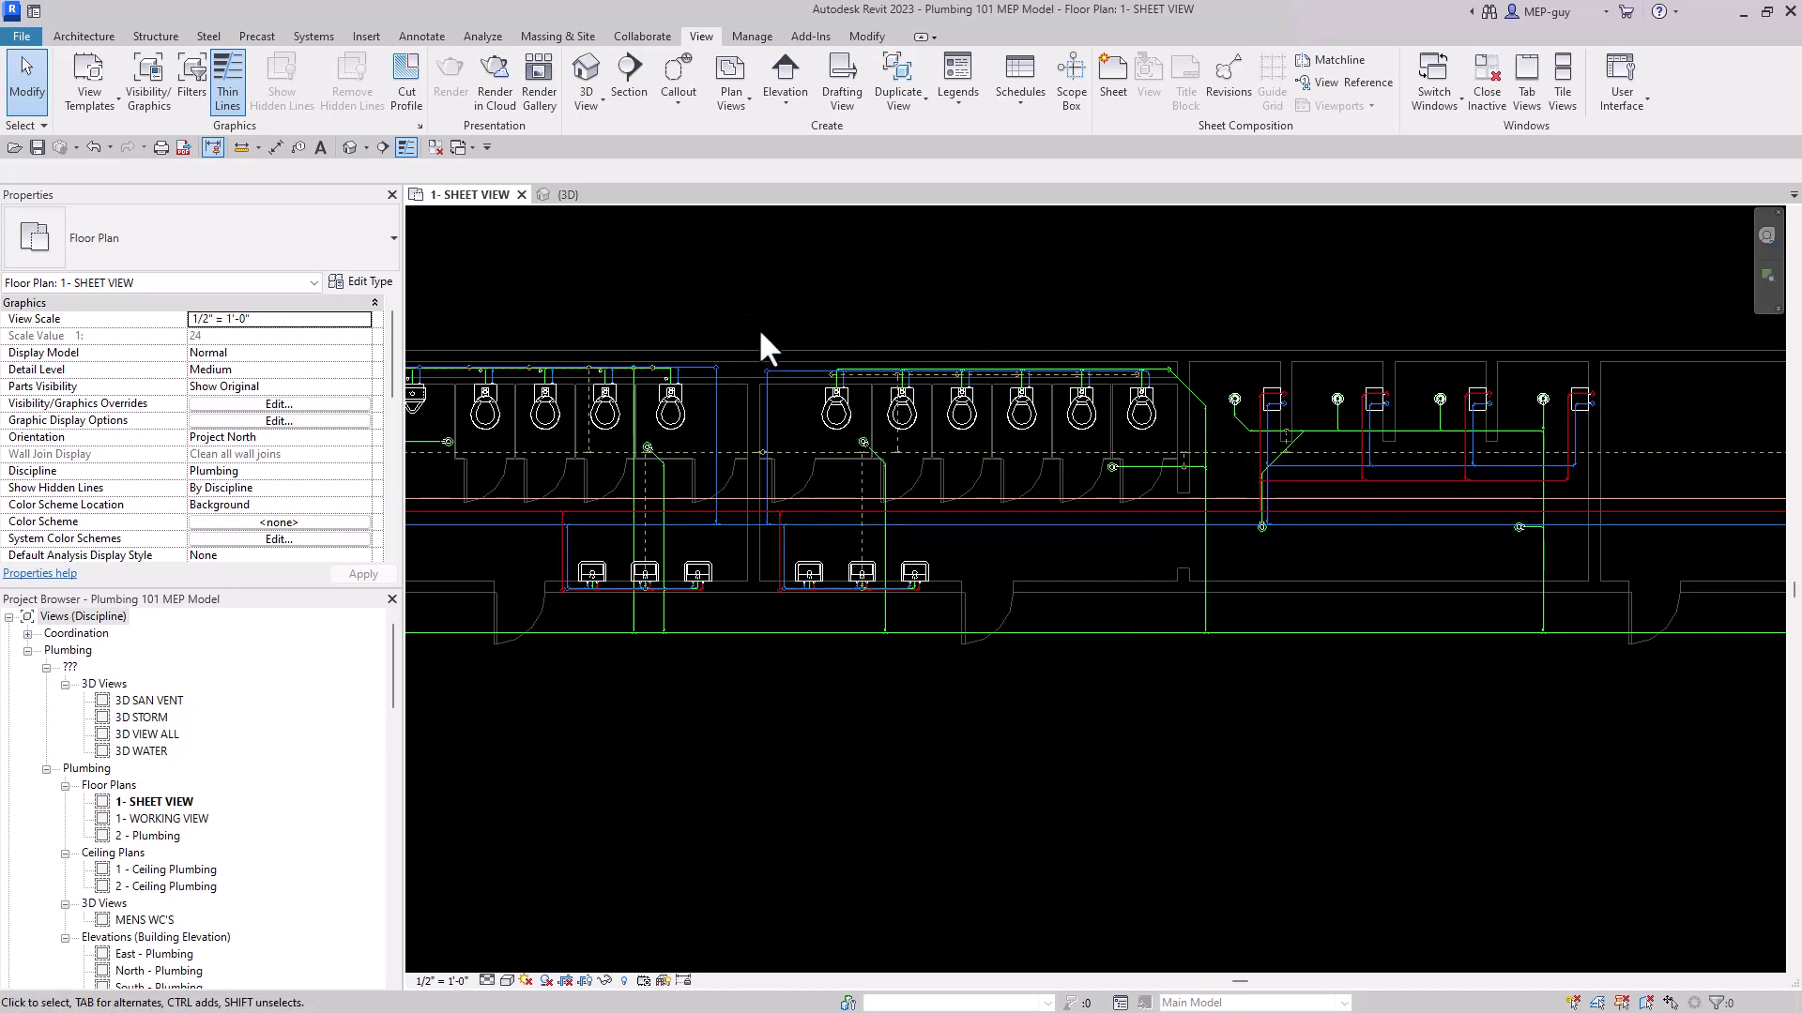
drag(749, 315, 1229, 667)
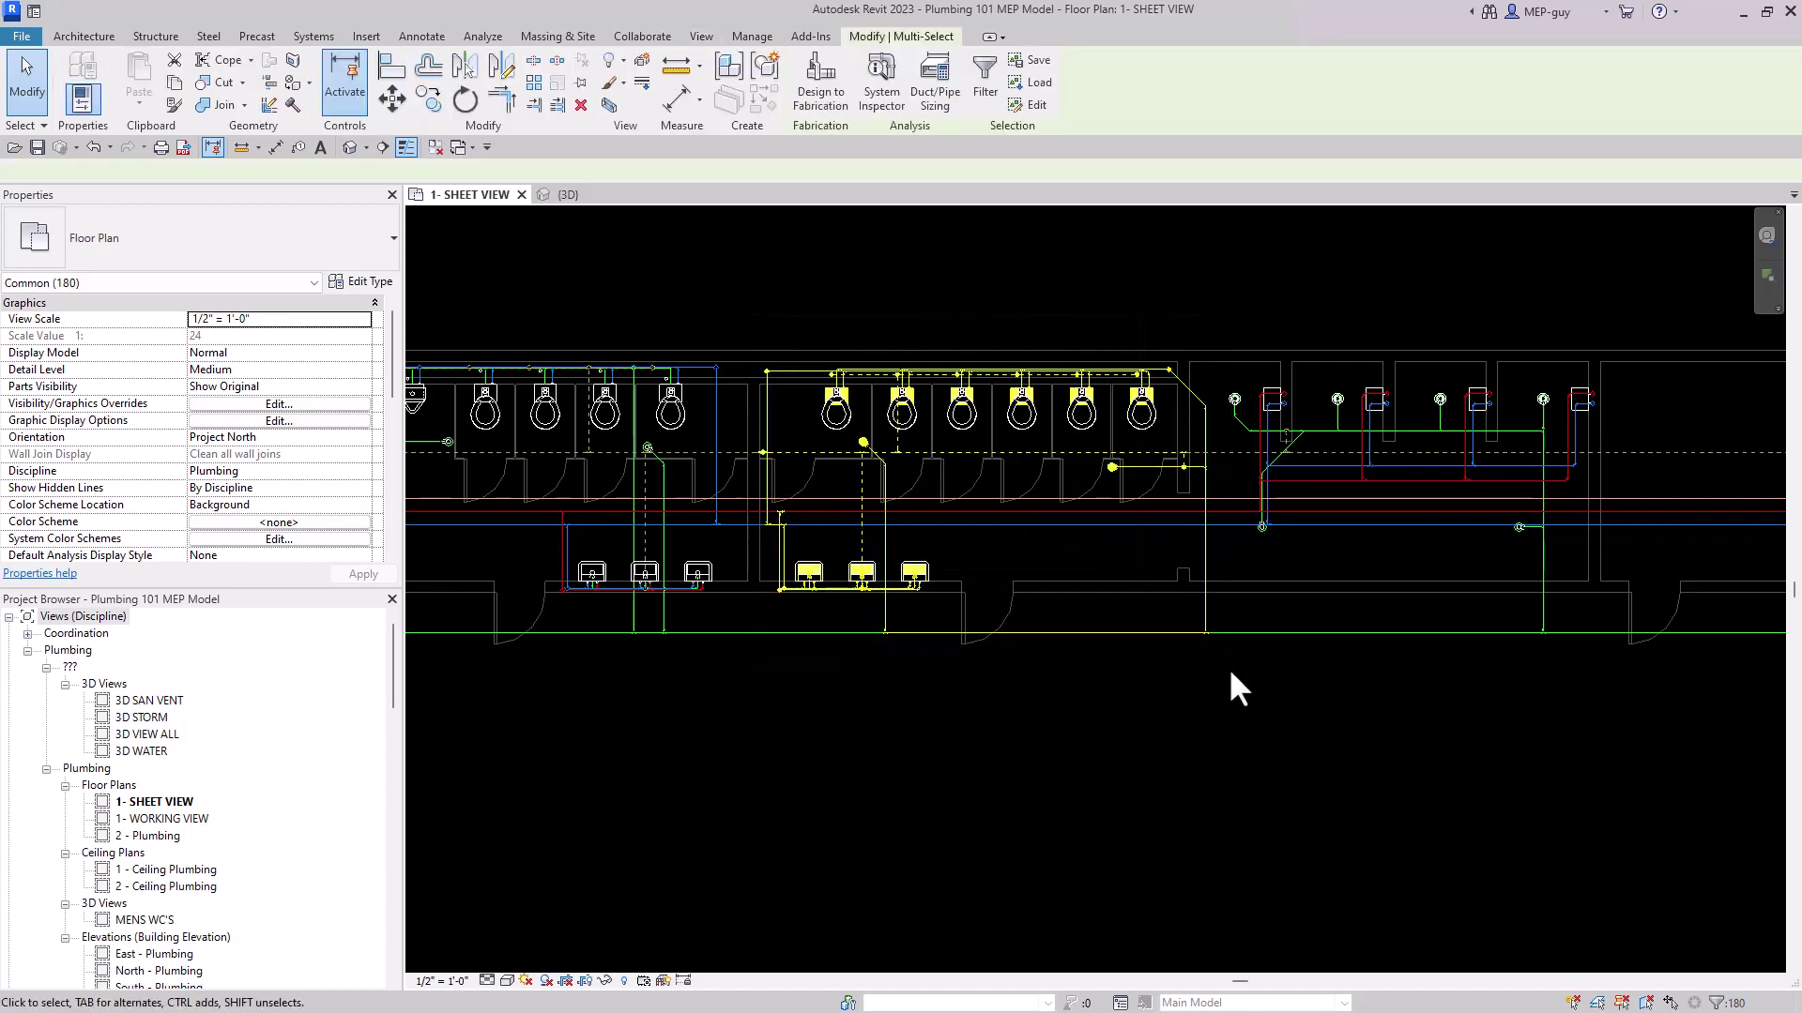
click(581, 194)
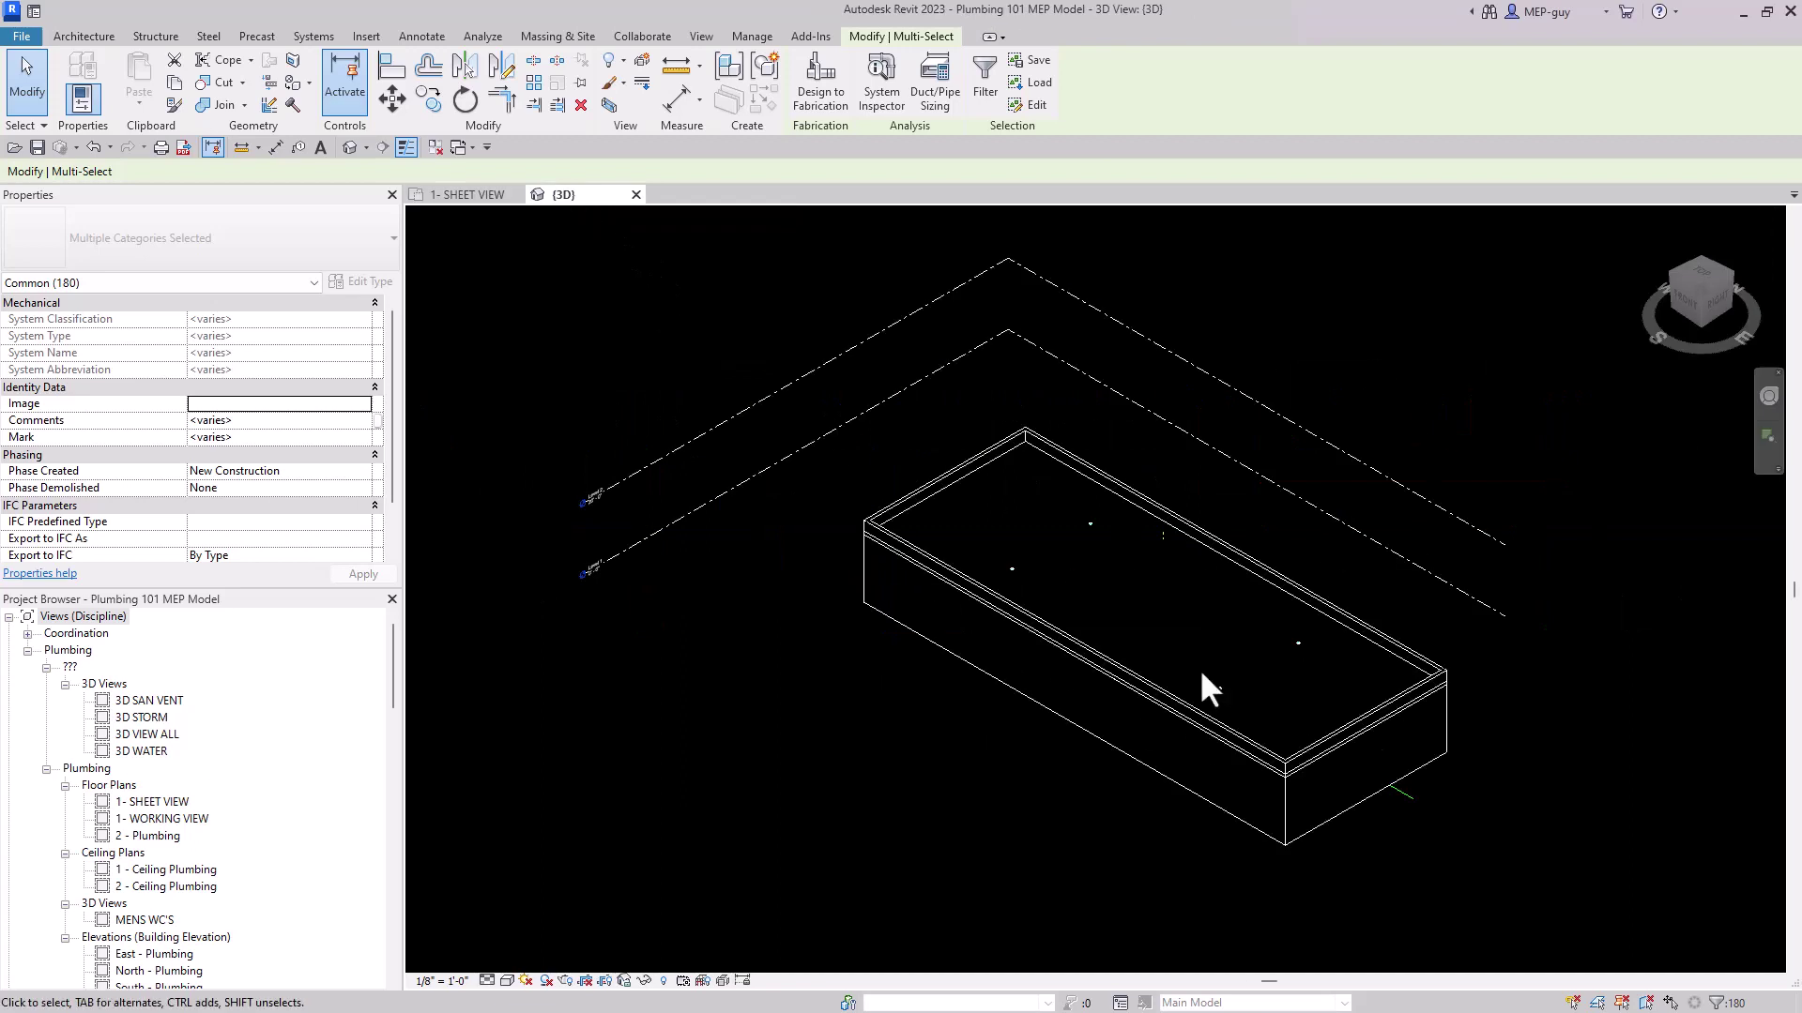
Apply Selection Box to crop the {3D} view around the selected restroom elements
click(610, 105)
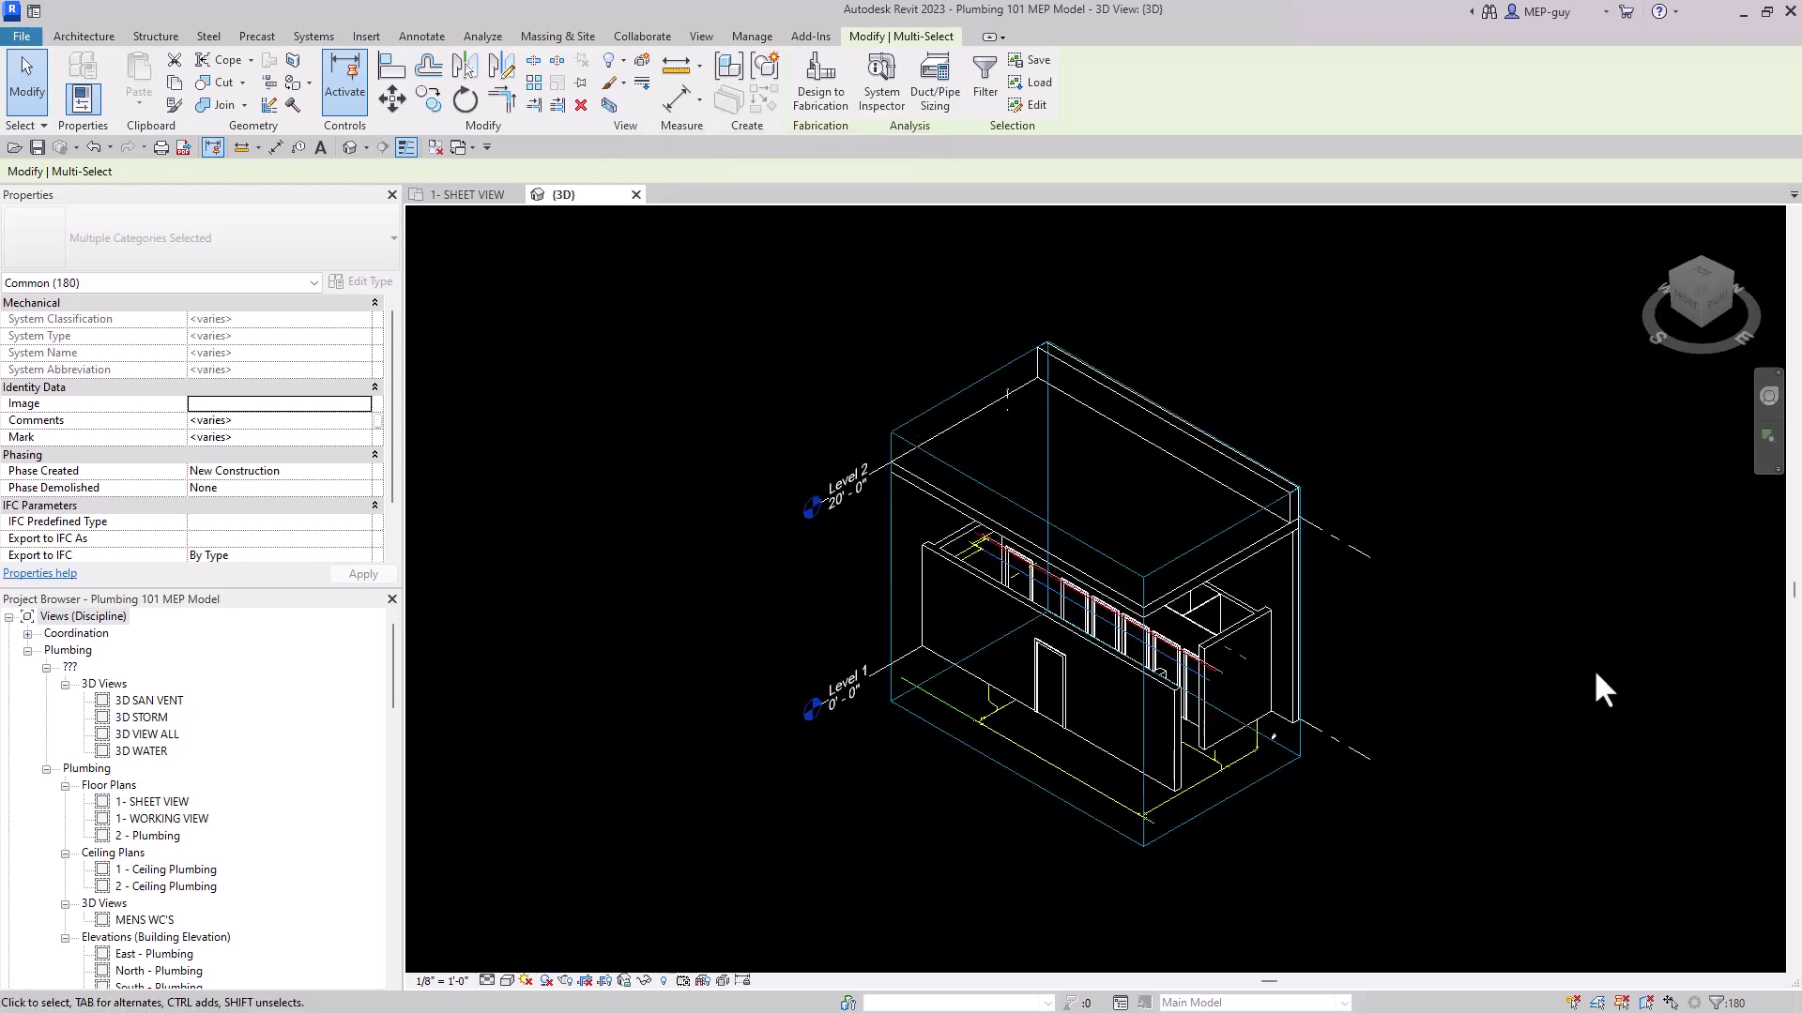
click(1494, 782)
scroll(1352, 861, up, 3)
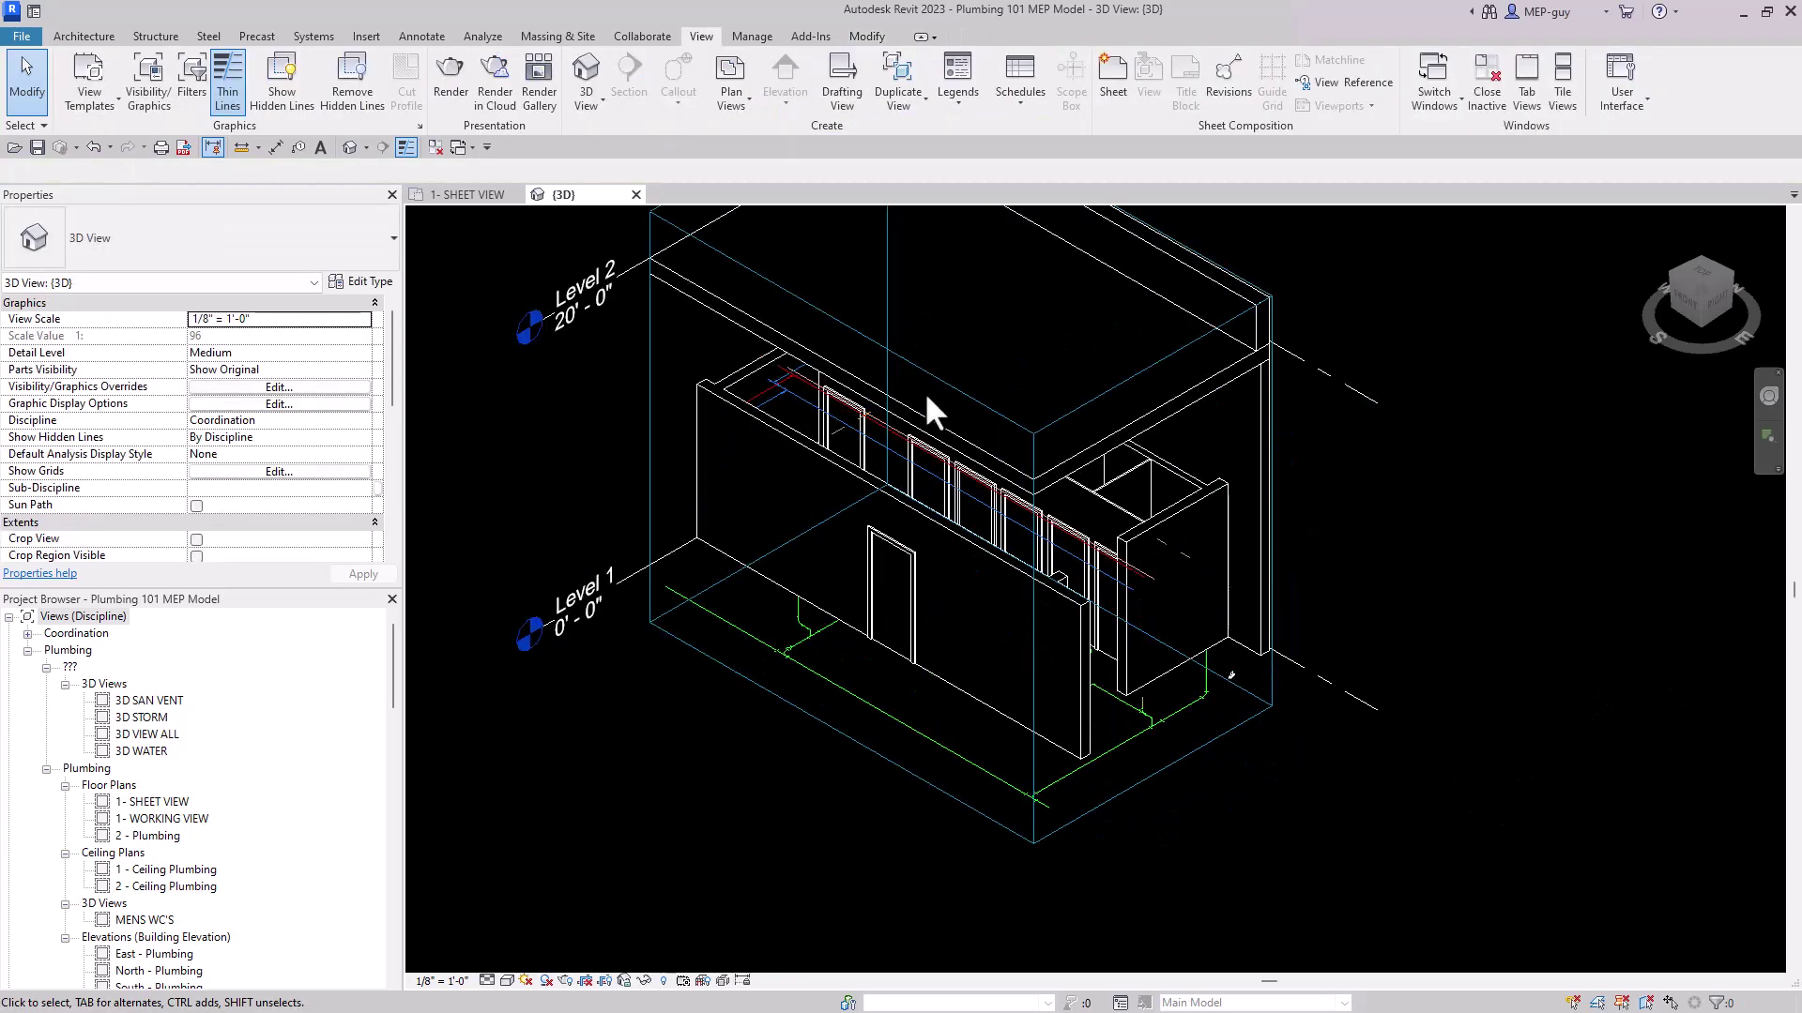
scroll(1253, 751, down, 2)
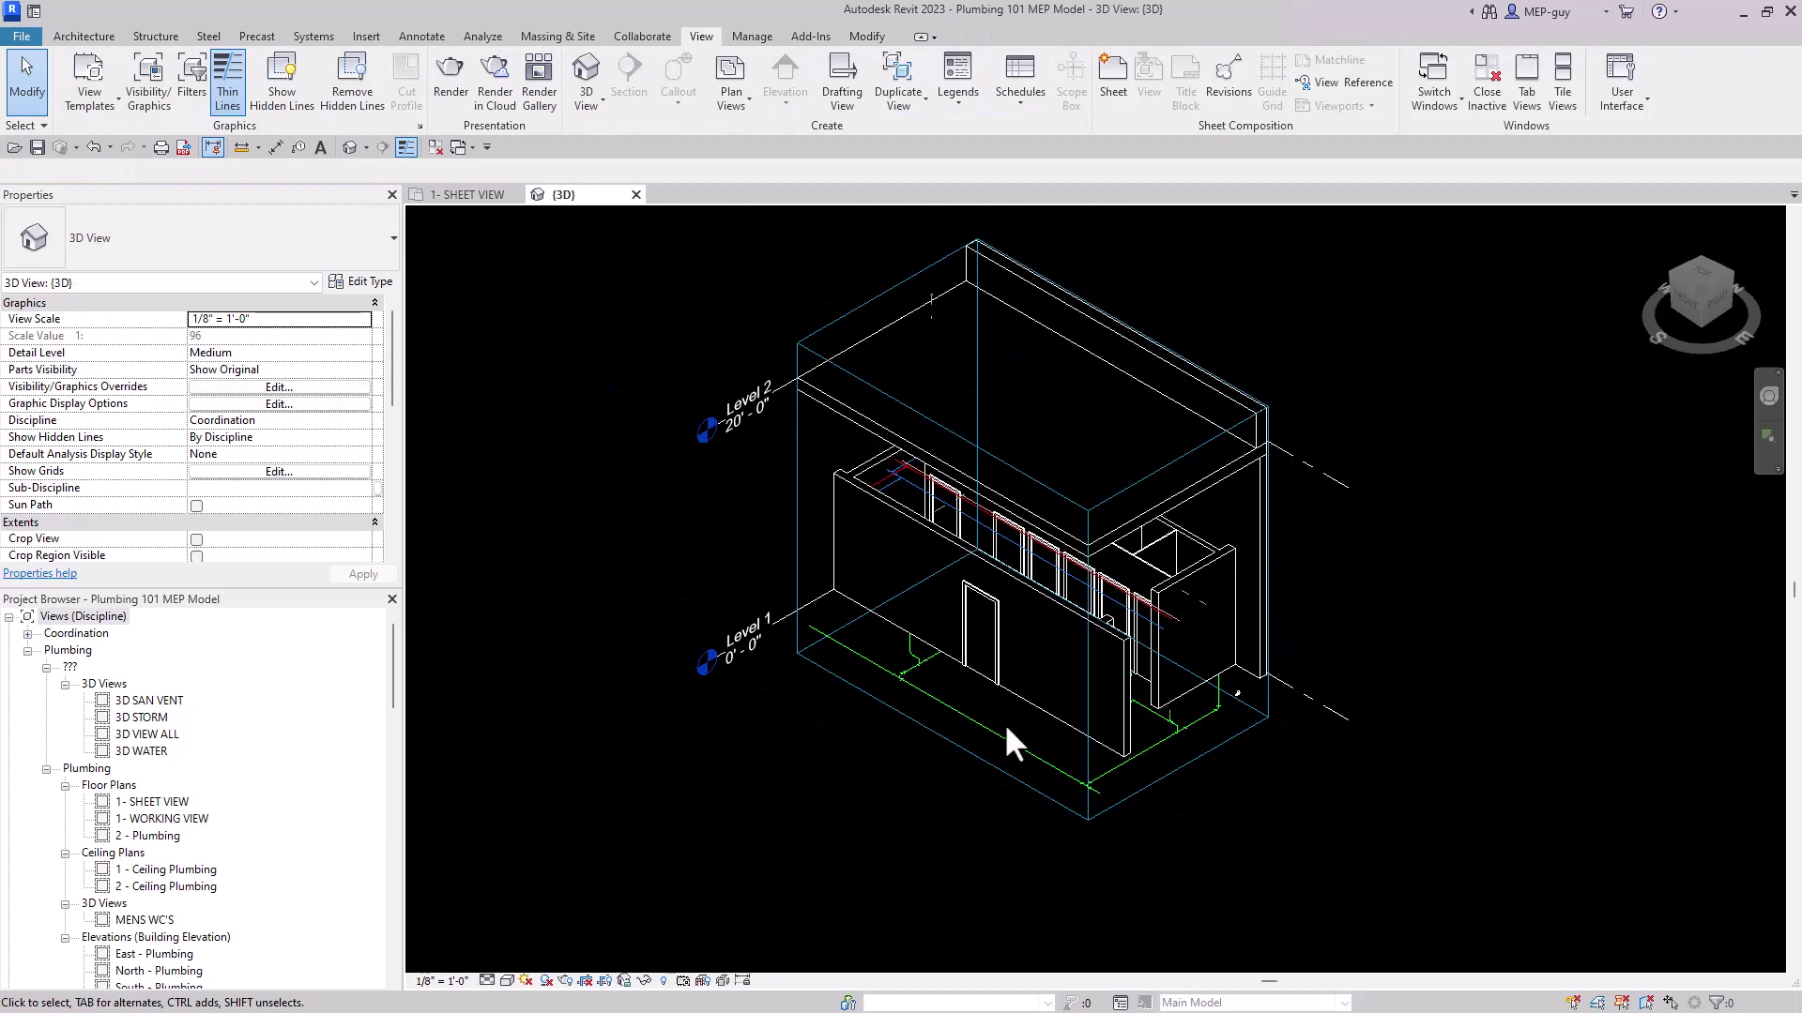
scroll(858, 599, down, 2)
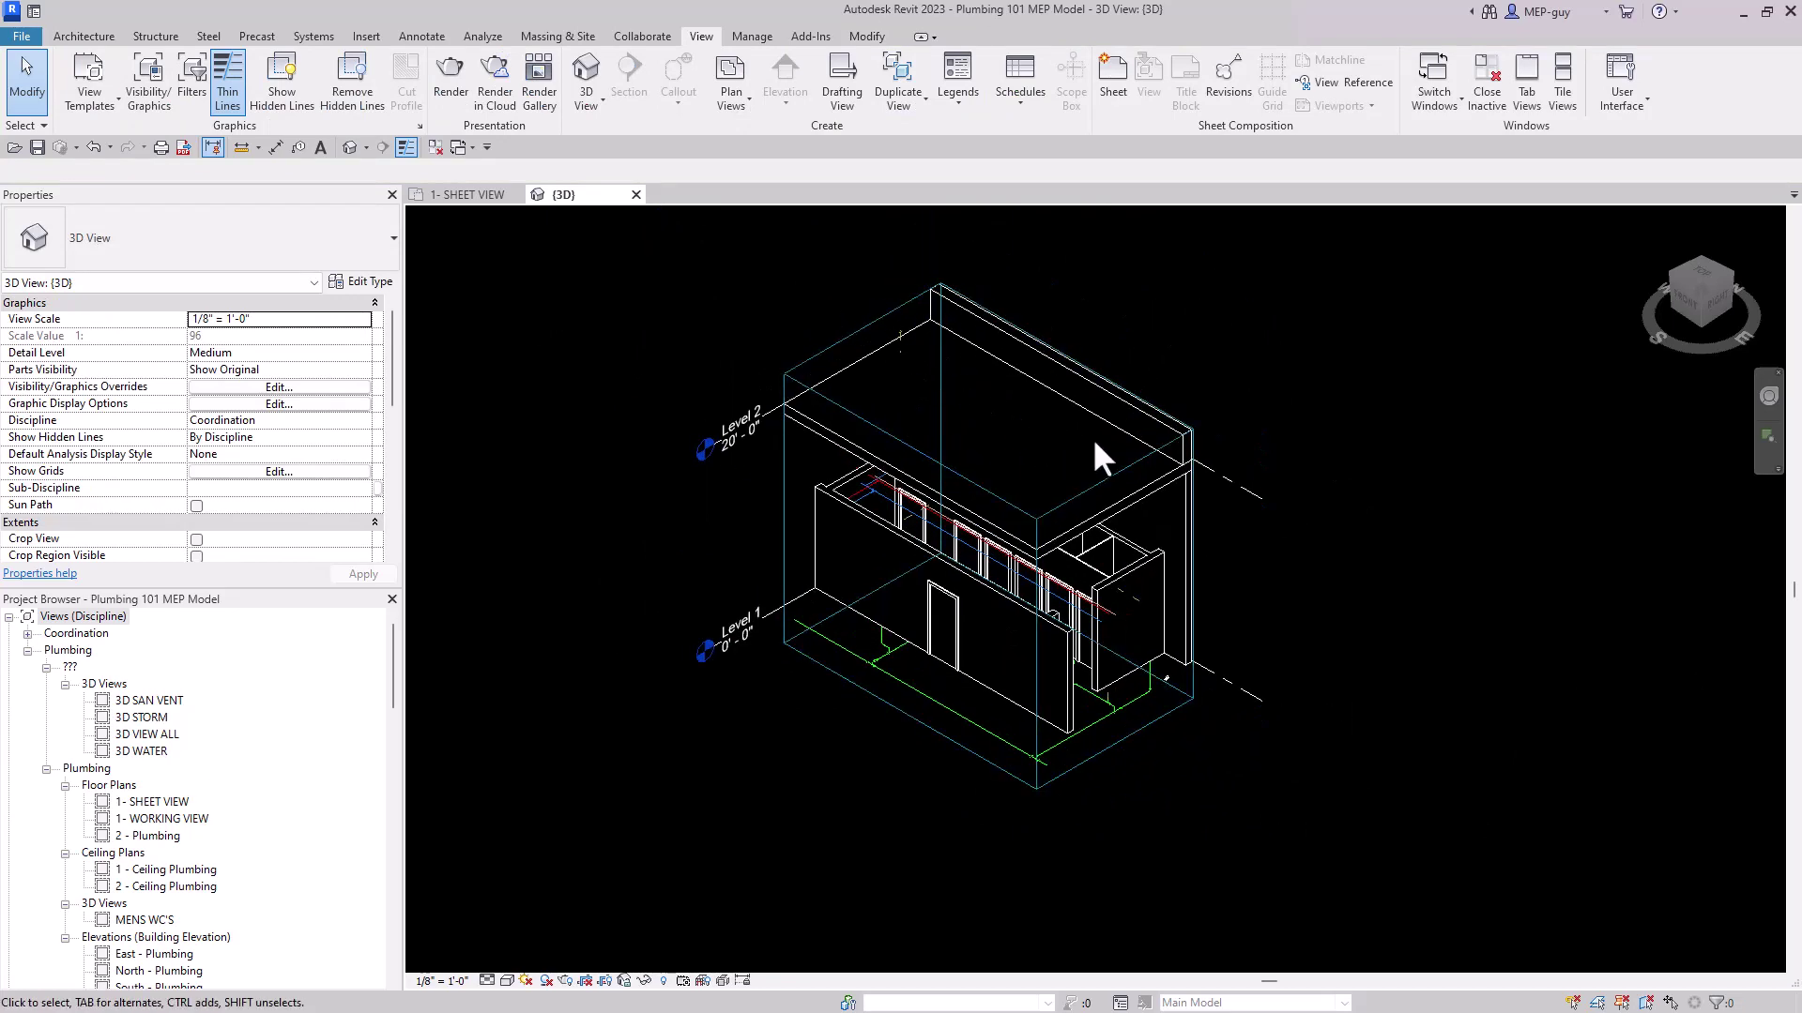
Drag the section box top down below Level 2, leaving only the ground floor
click(1124, 464)
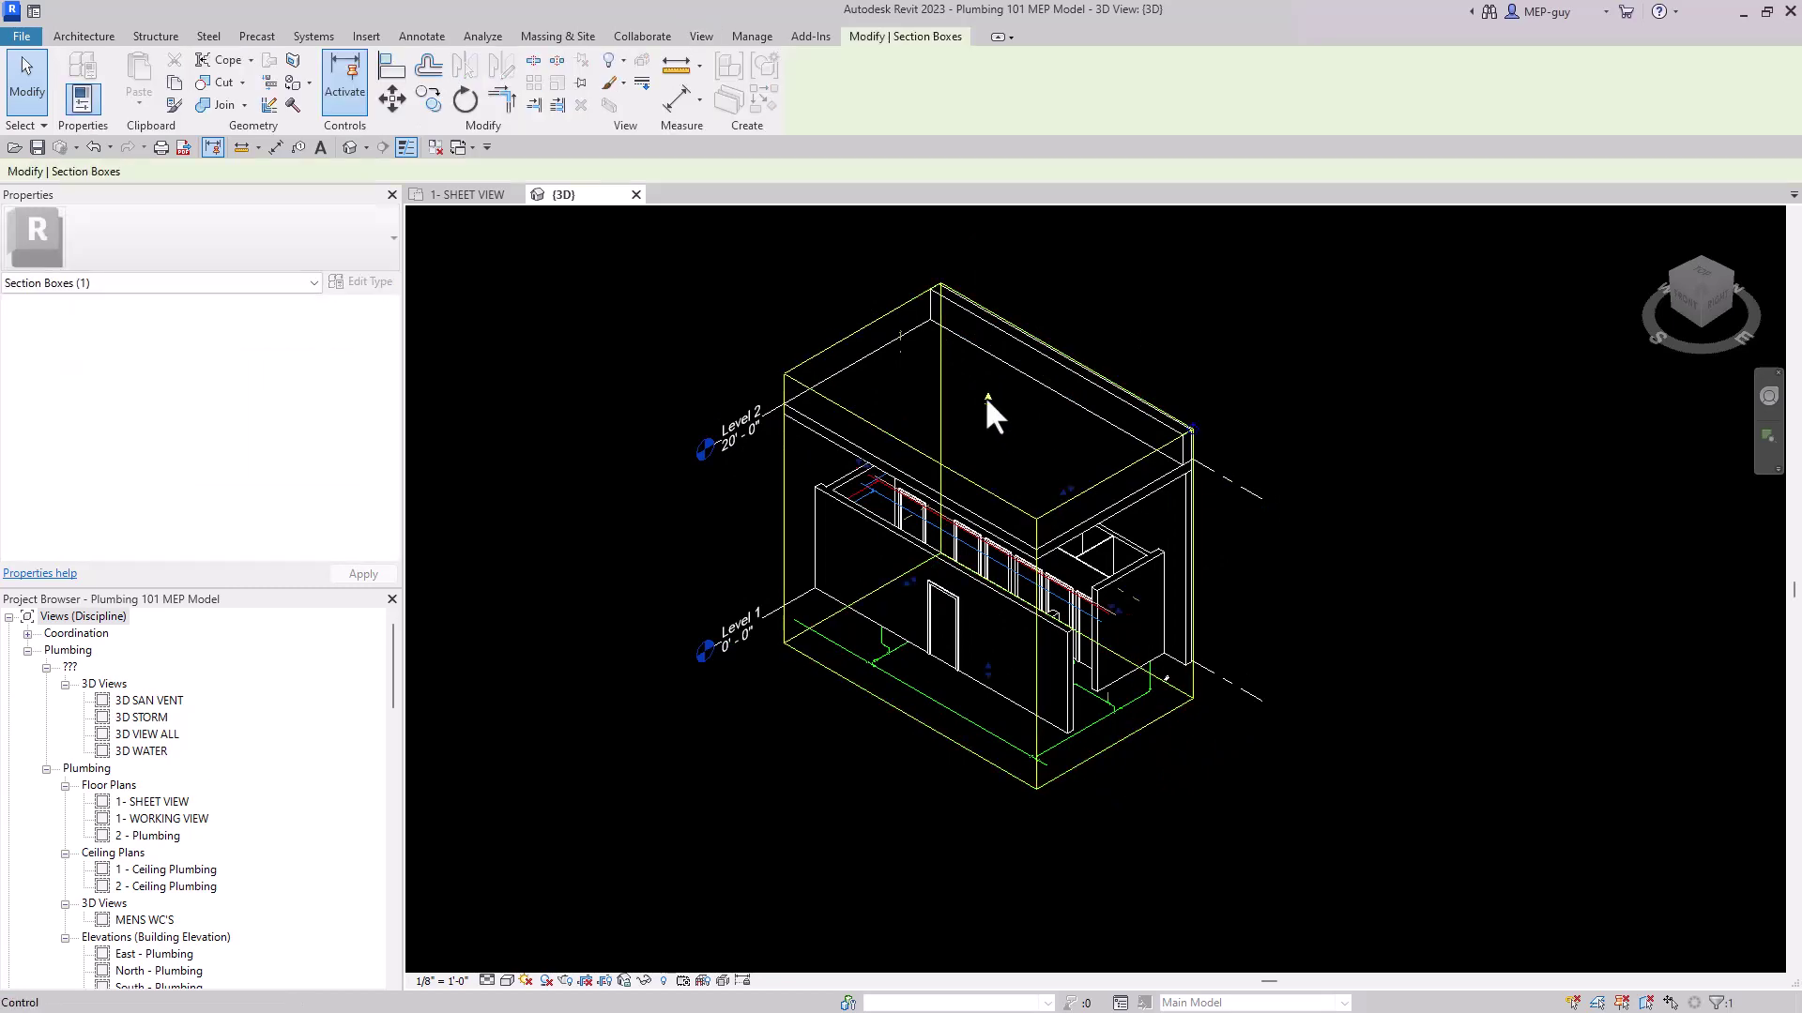
drag(987, 397, 1012, 490)
click(1372, 611)
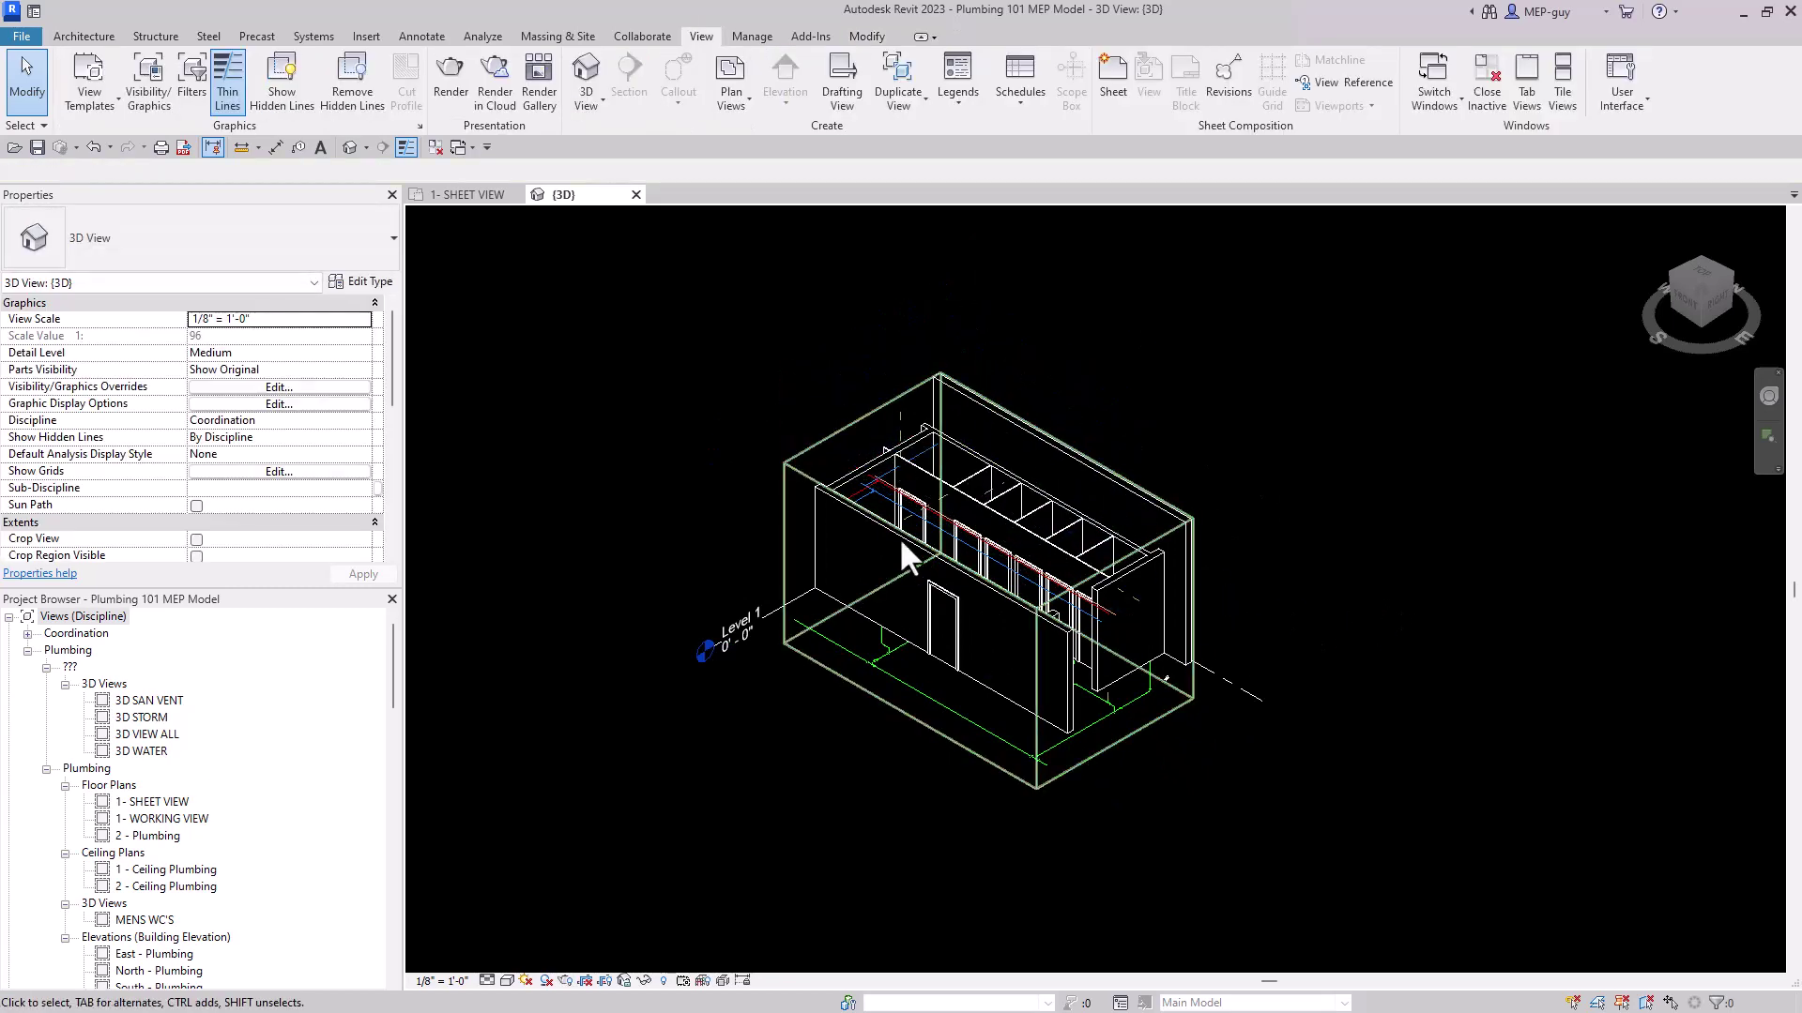
scroll(901, 543, up, 2)
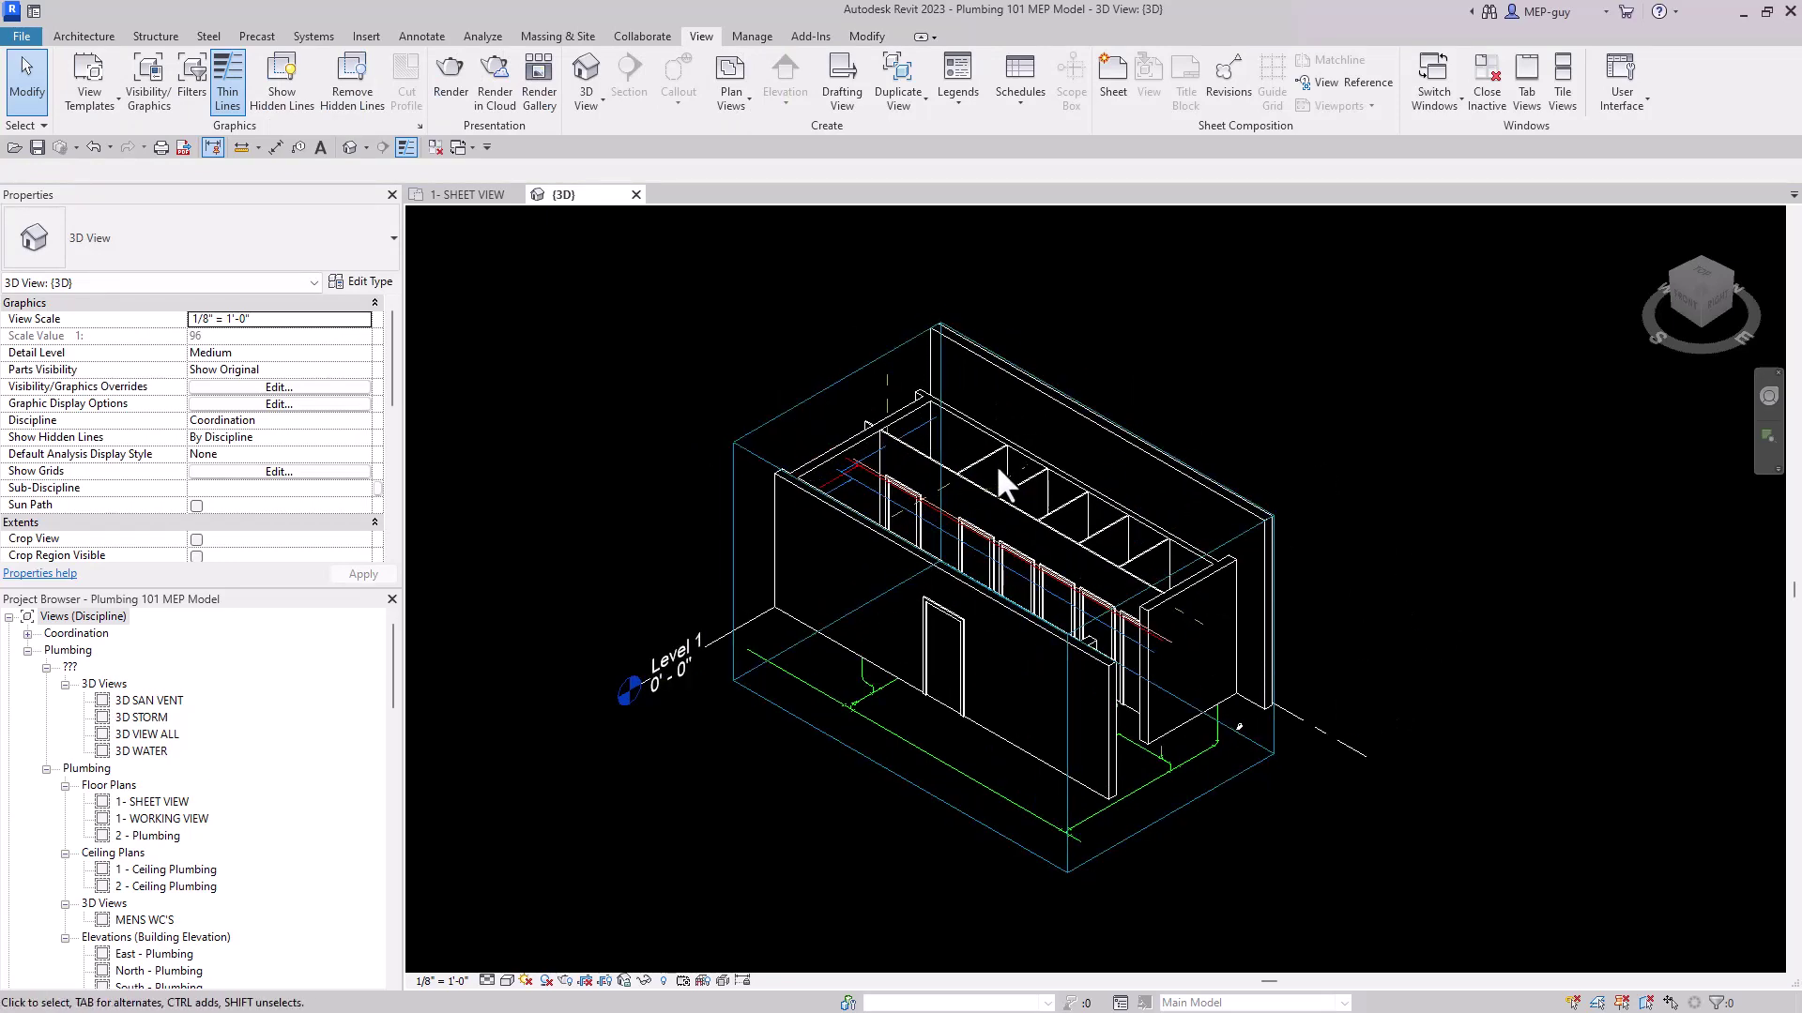
scroll(1049, 578, up, 2)
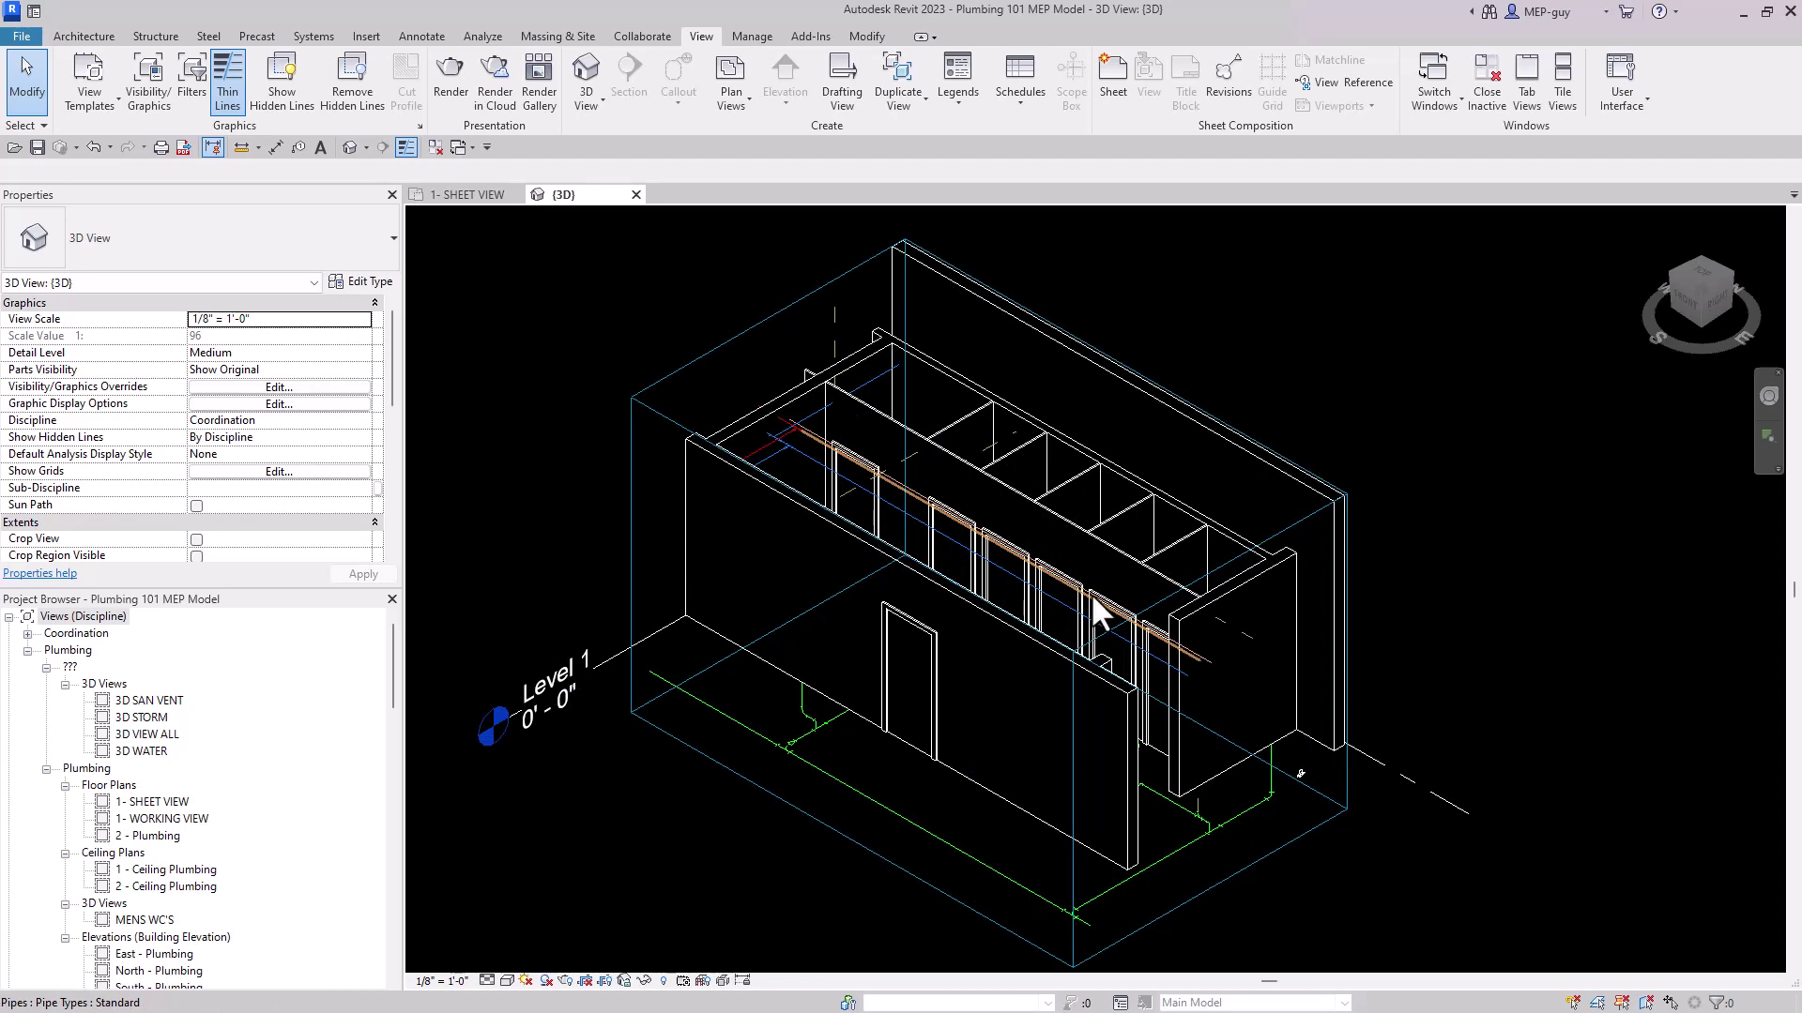
Set the {3D} view's Detail Level to Fine so pipes show as double-line geometry
click(487, 981)
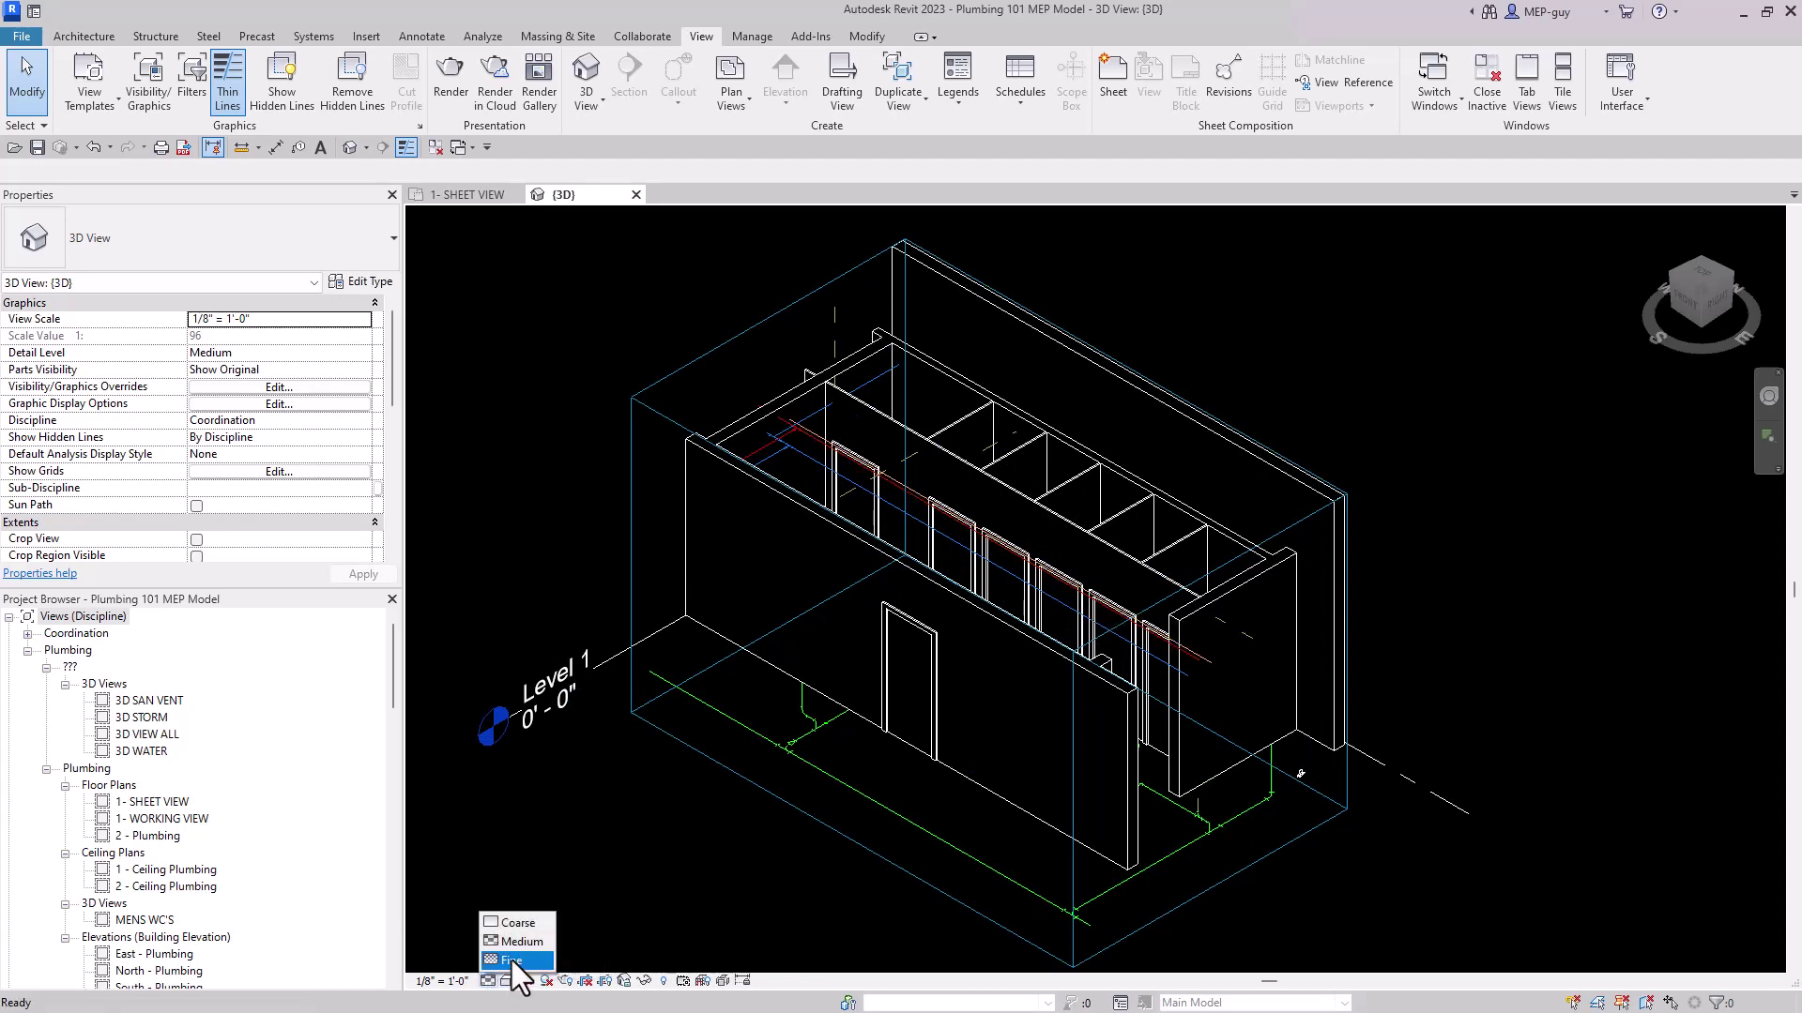
click(510, 960)
scroll(1304, 887, up, 3)
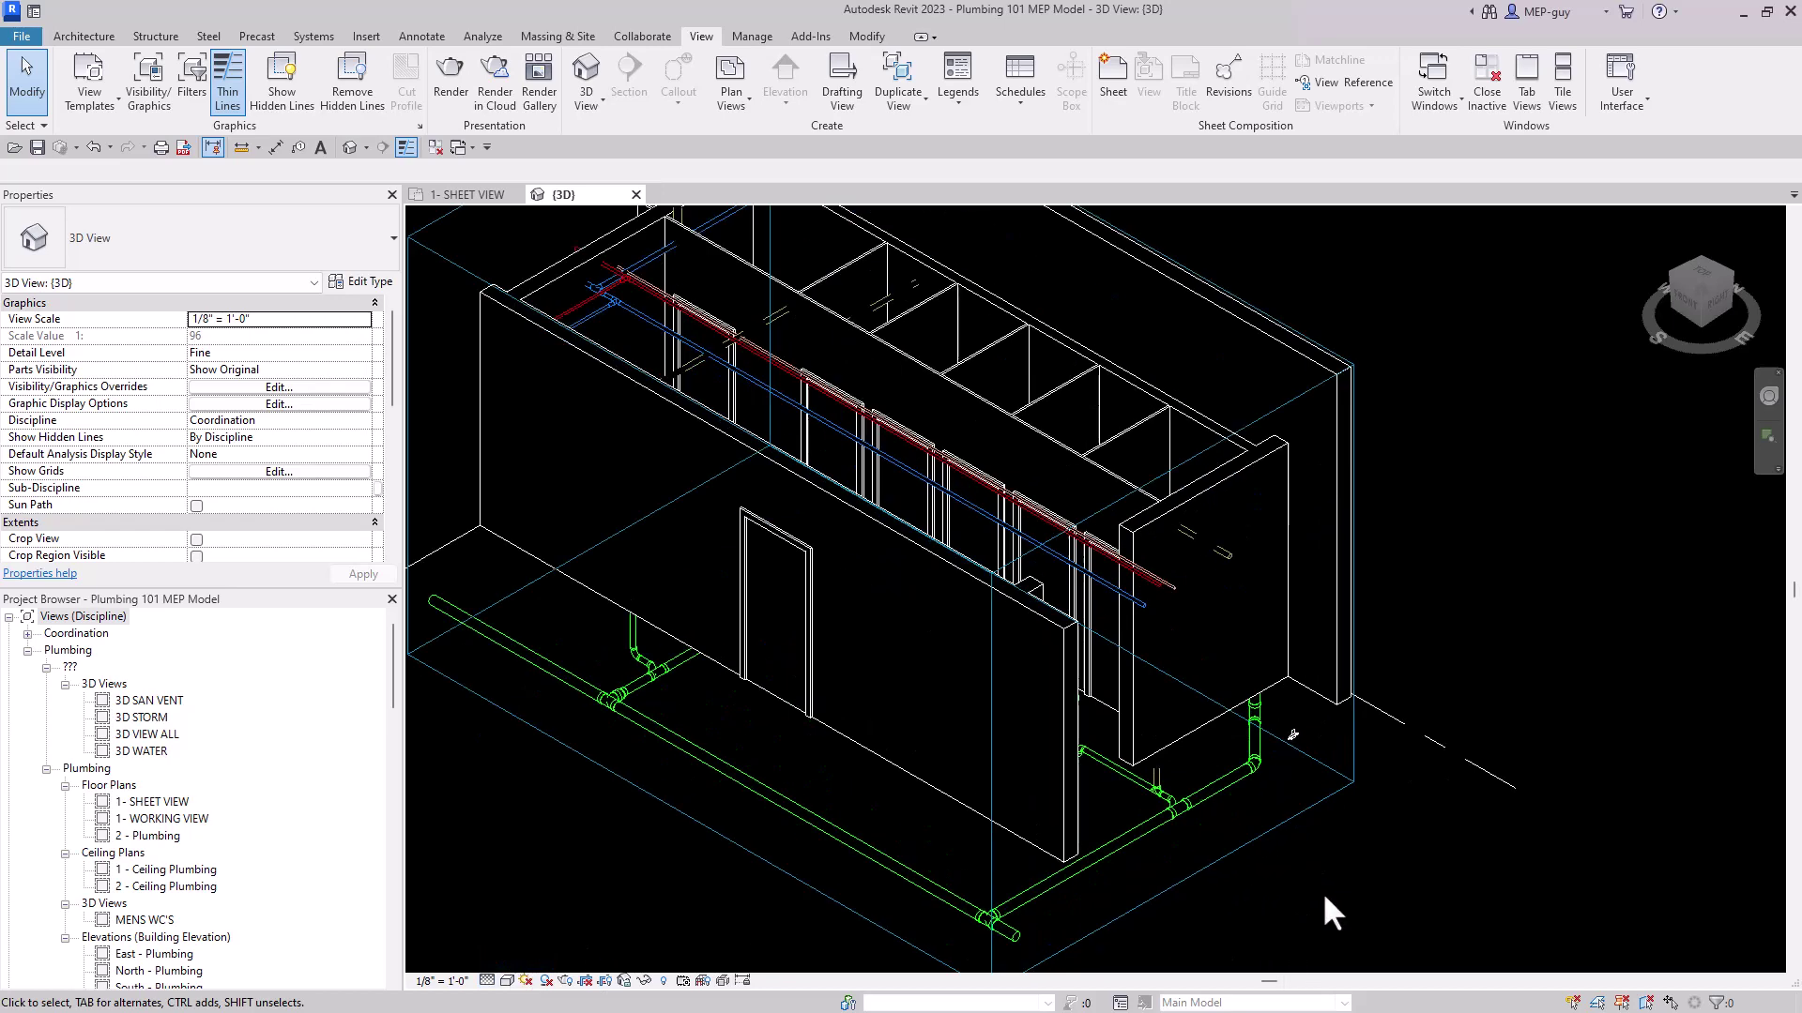
scroll(1279, 829, down, 4)
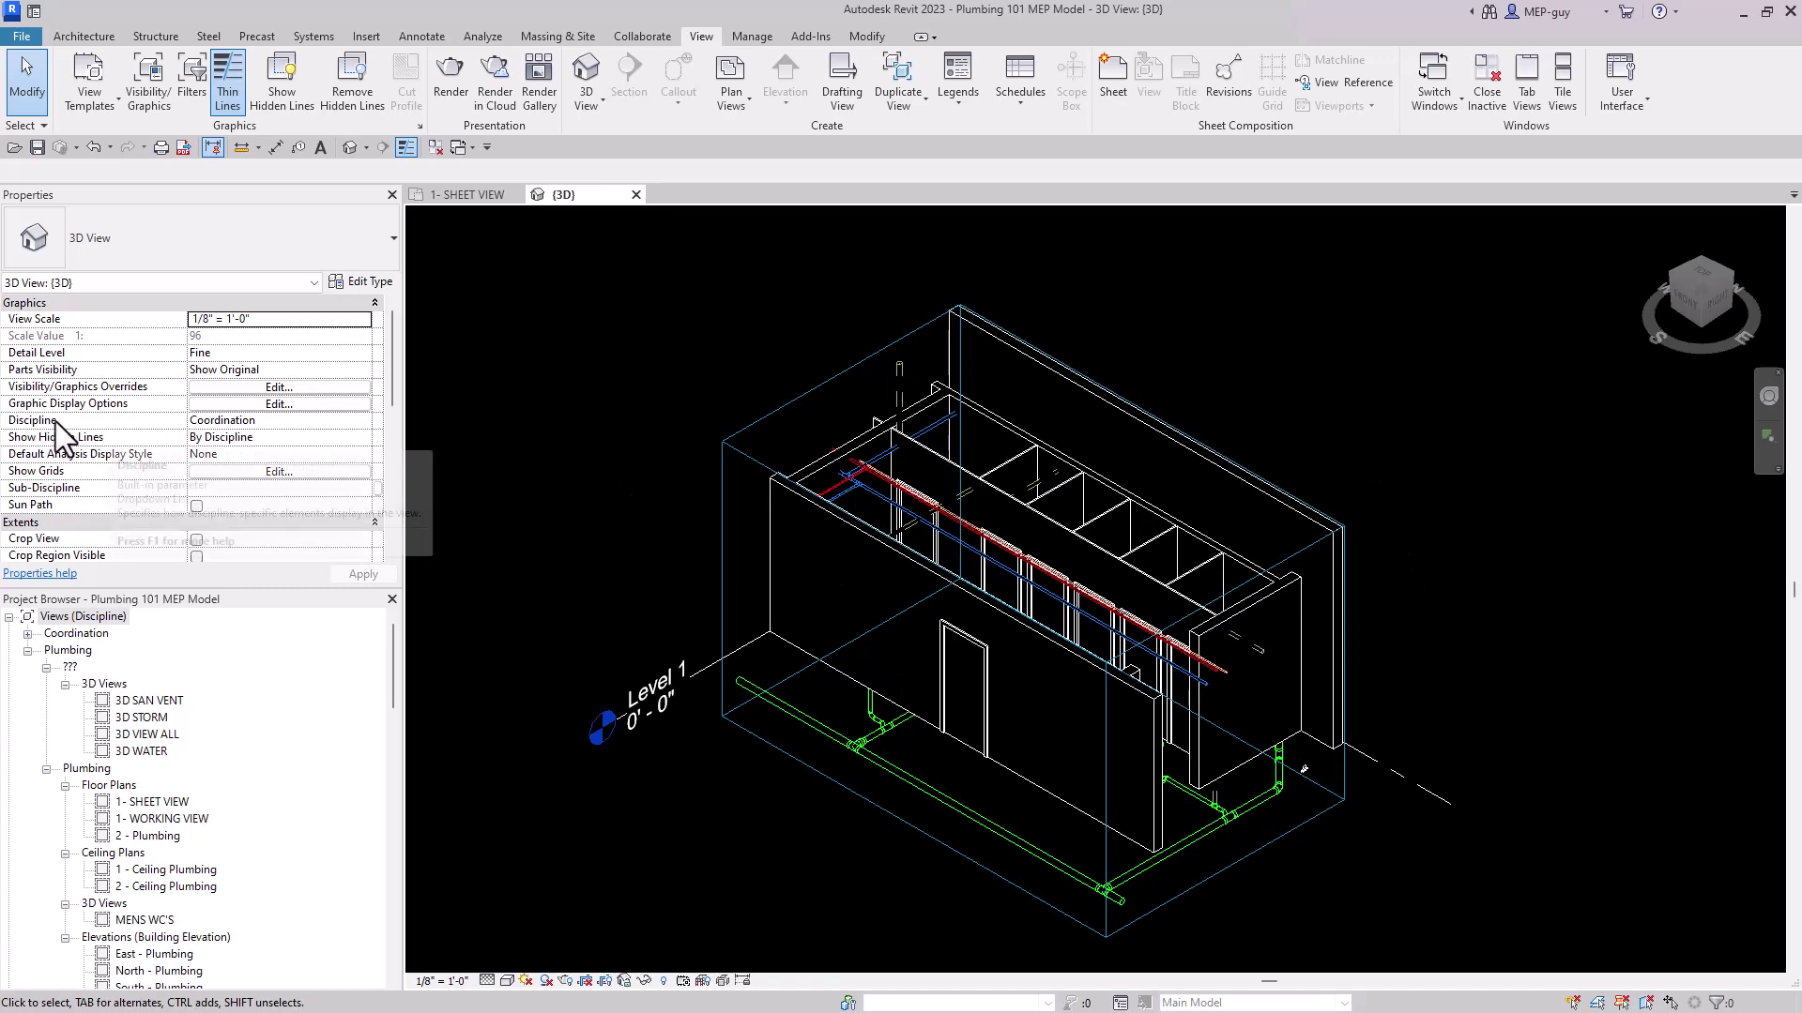
Change the view's Discipline in Properties from Coordination to Plumbing
click(292, 421)
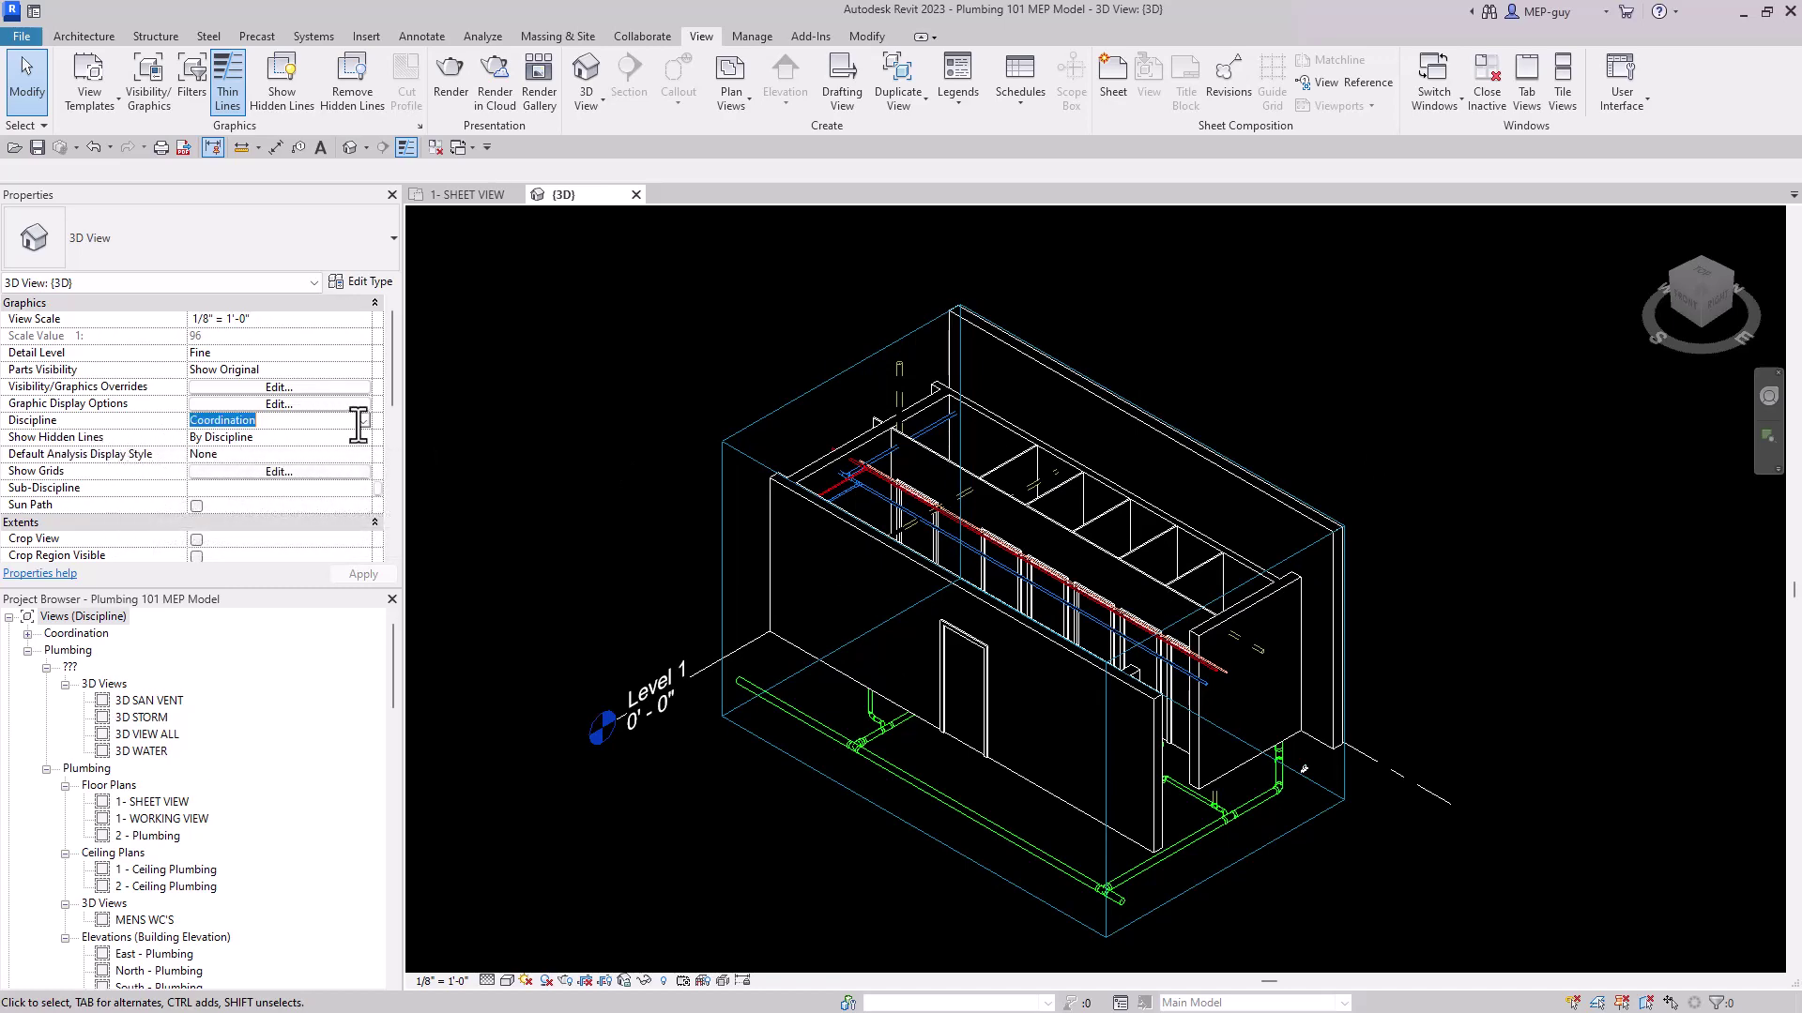
click(362, 422)
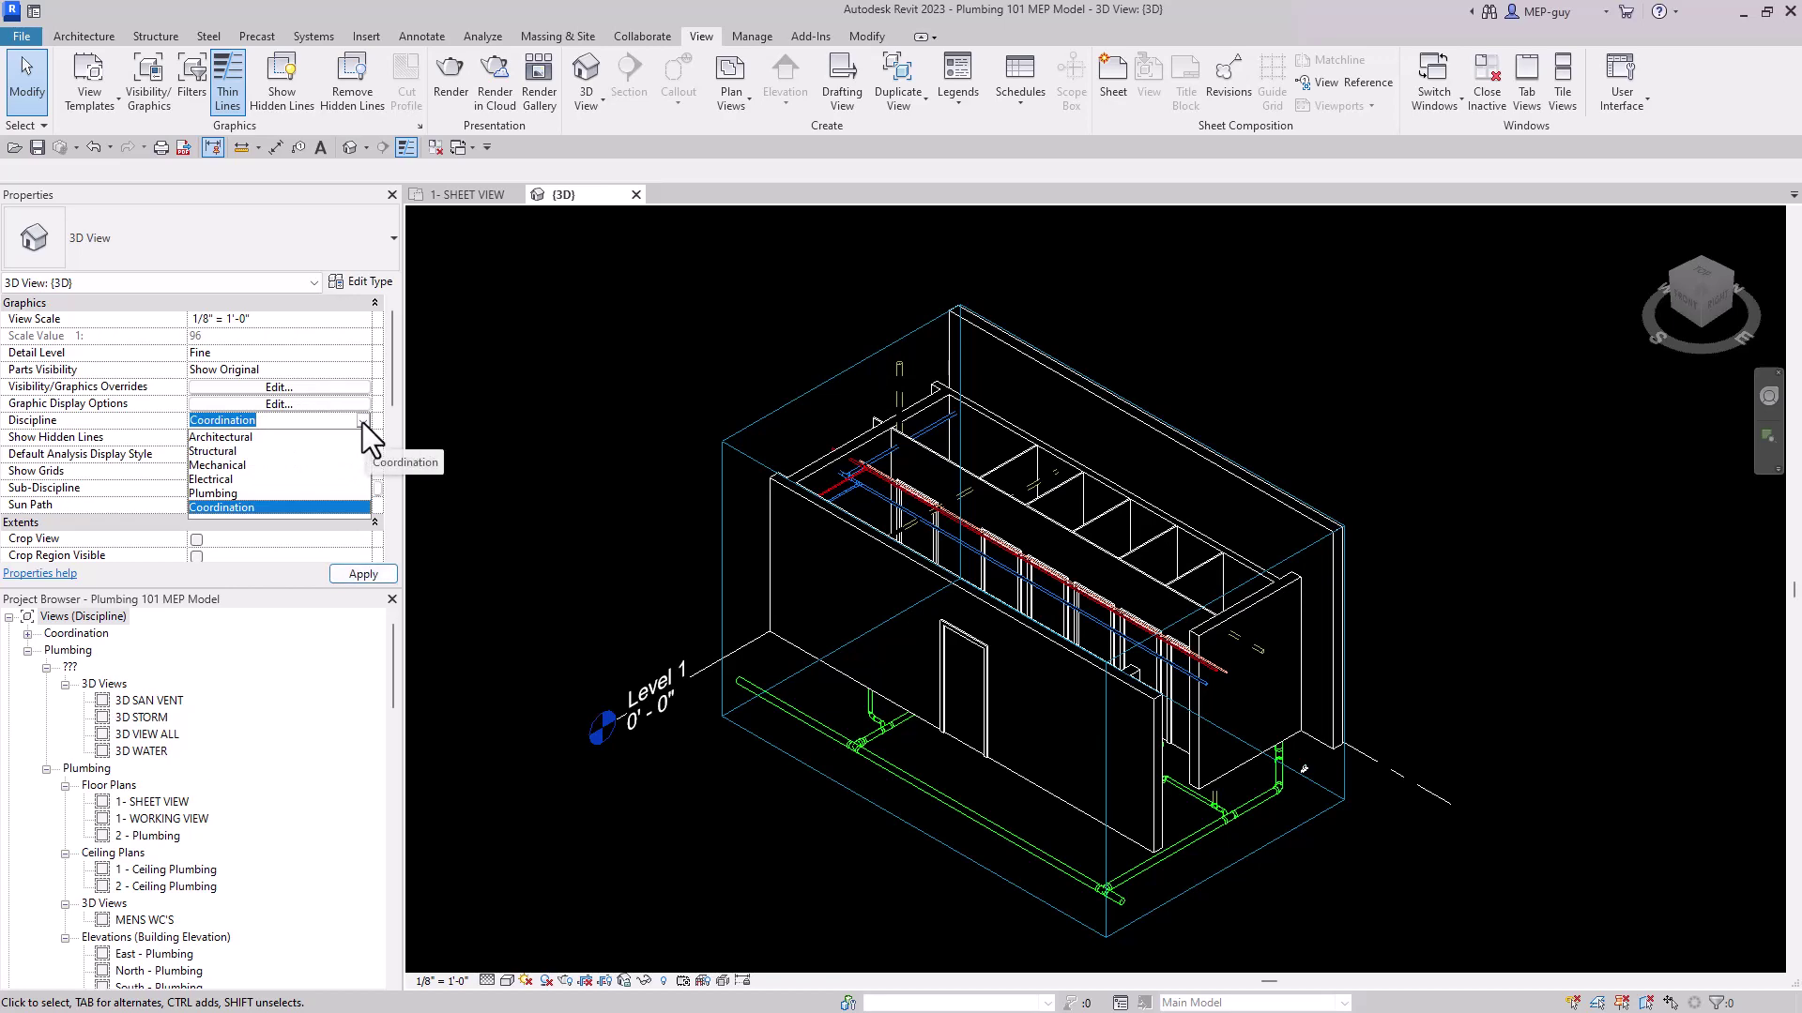
click(222, 494)
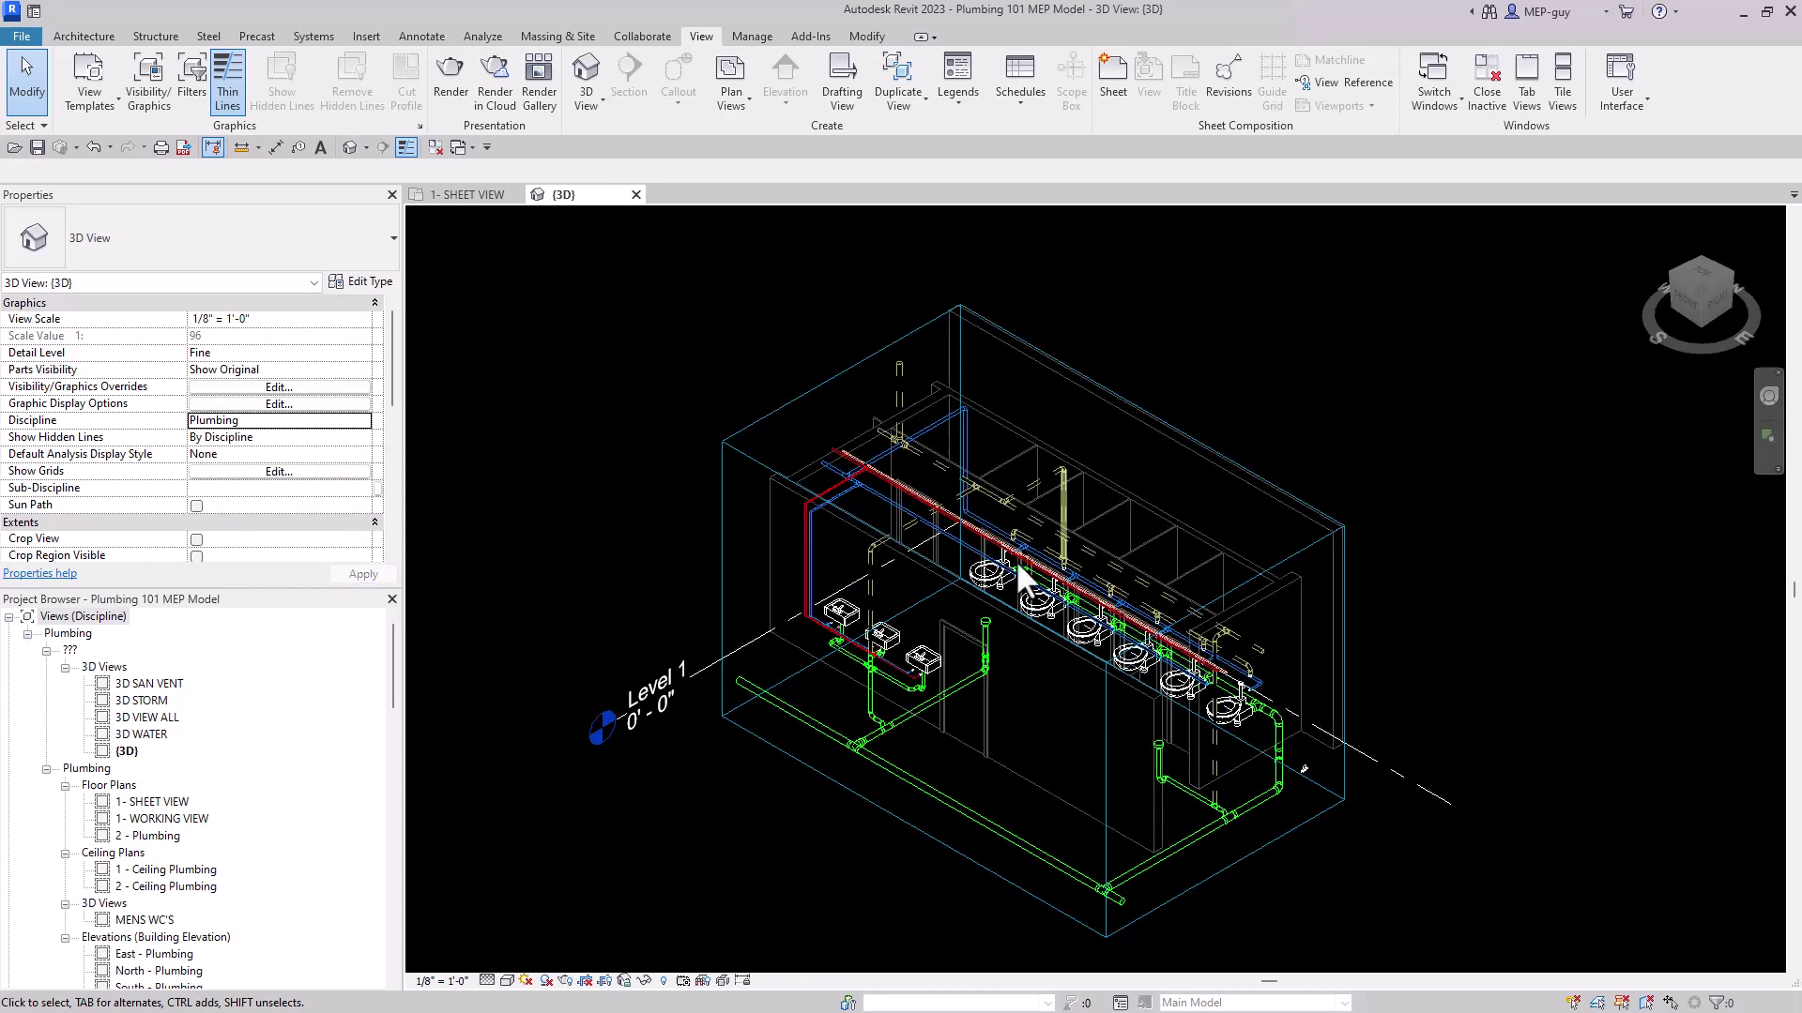
scroll(1192, 702, up, 3)
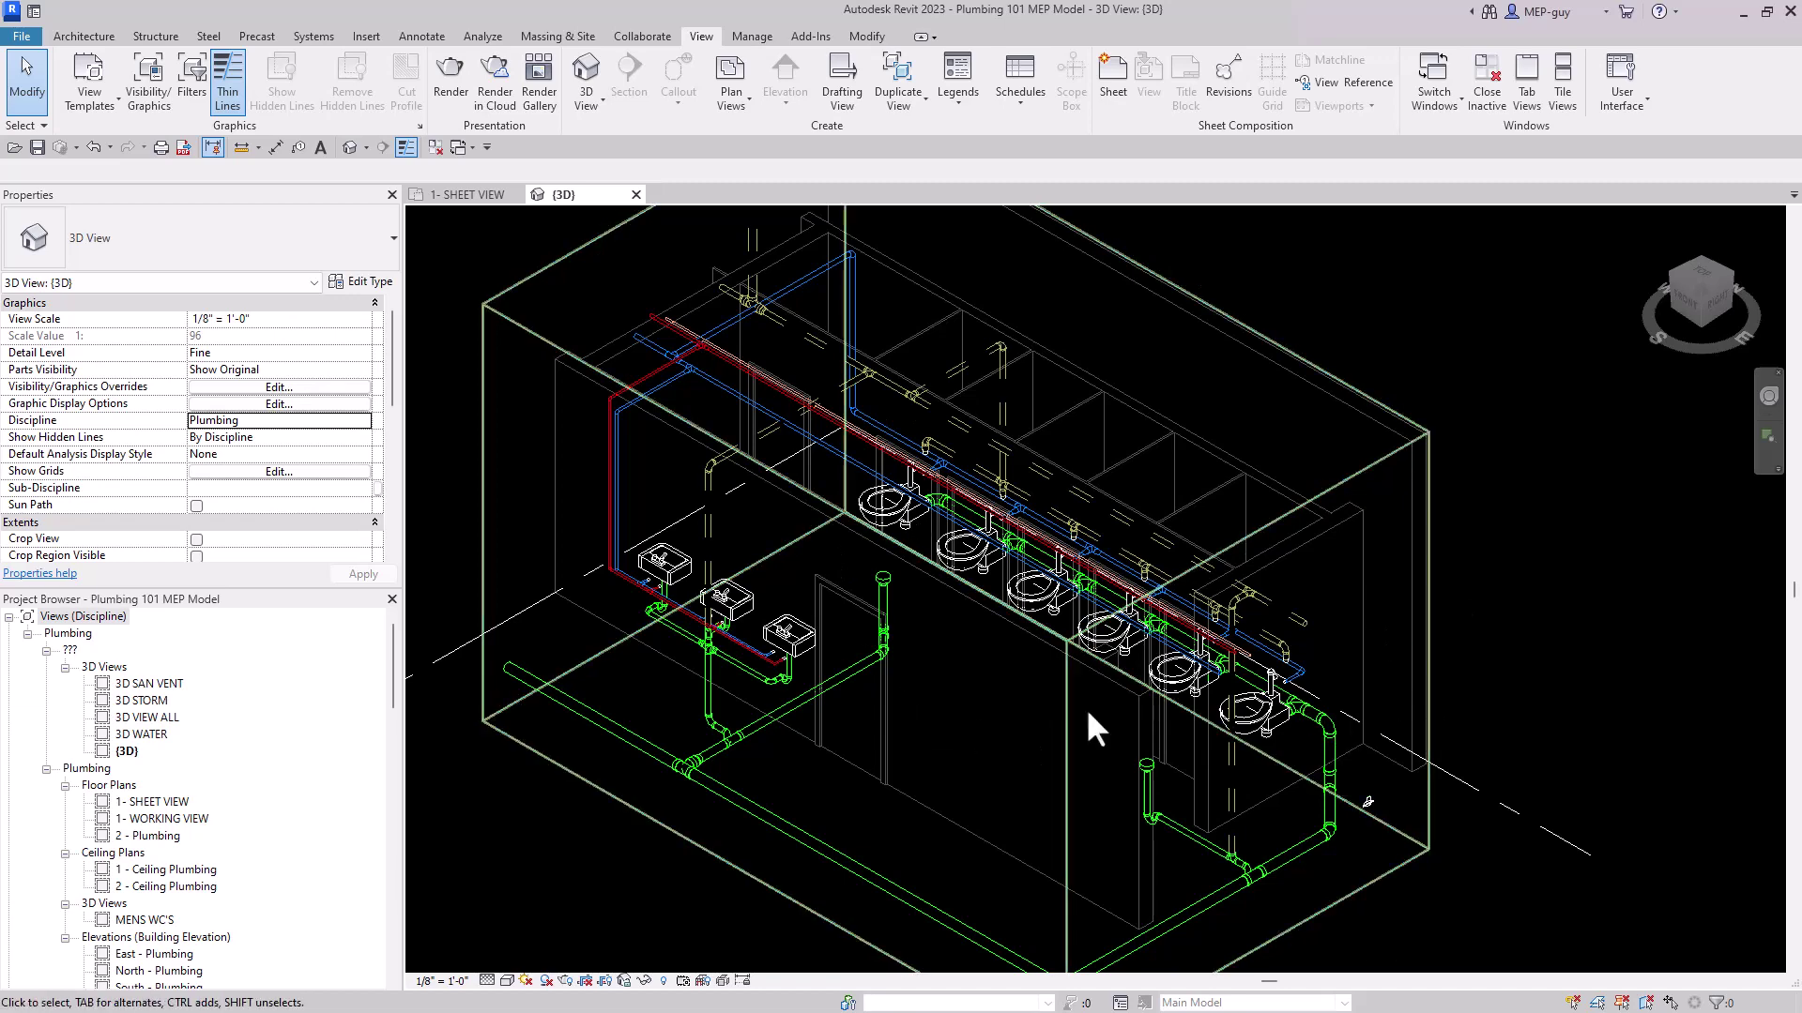
scroll(1032, 612, down, 2)
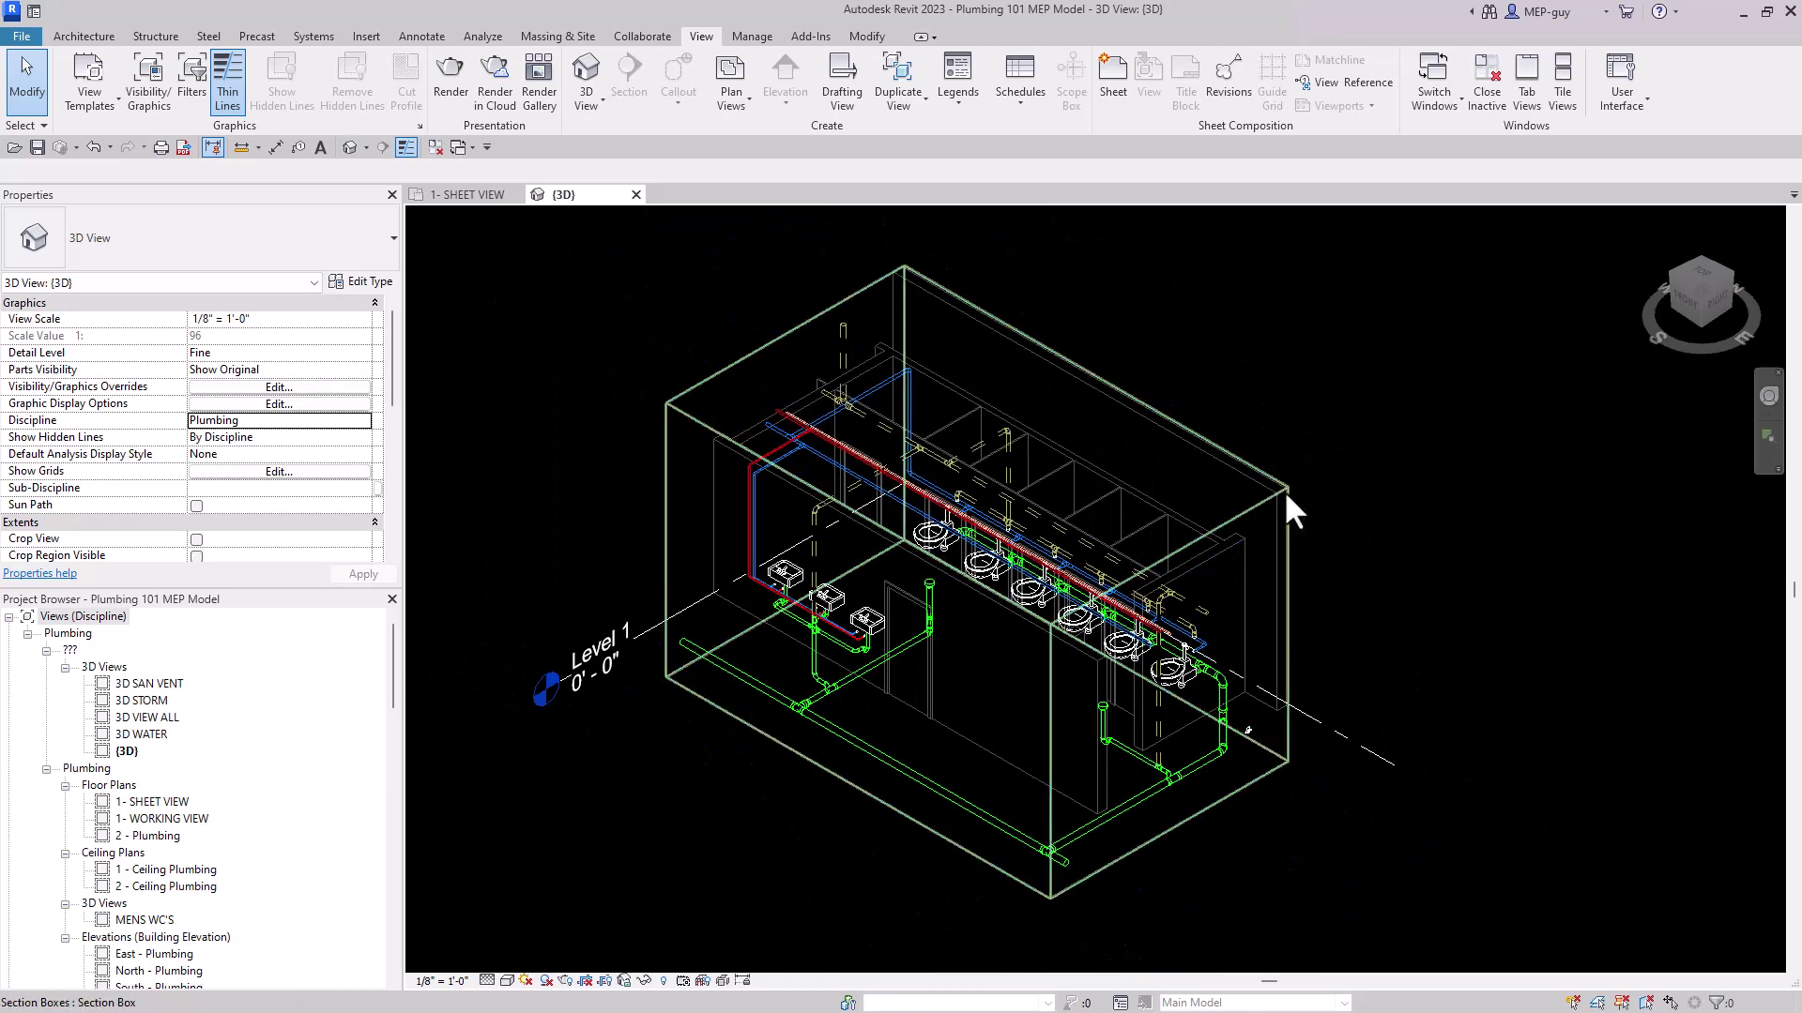
scroll(214, 437, down, 3)
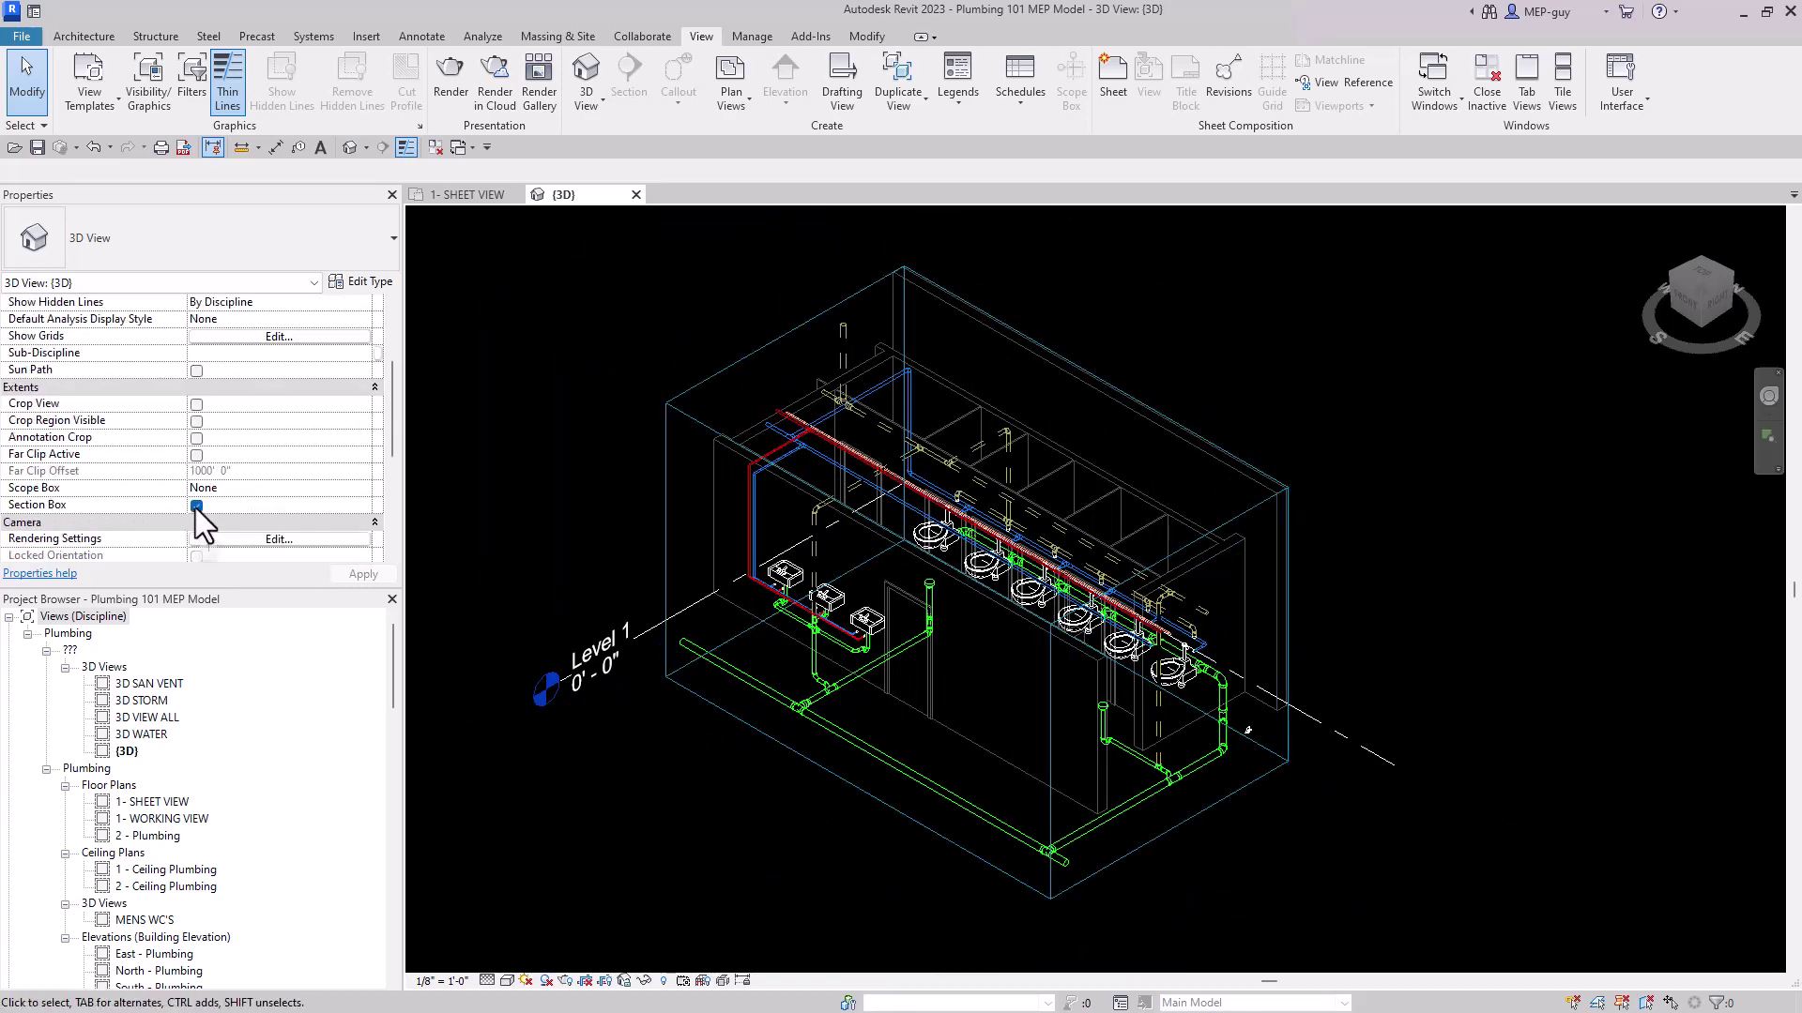
click(196, 506)
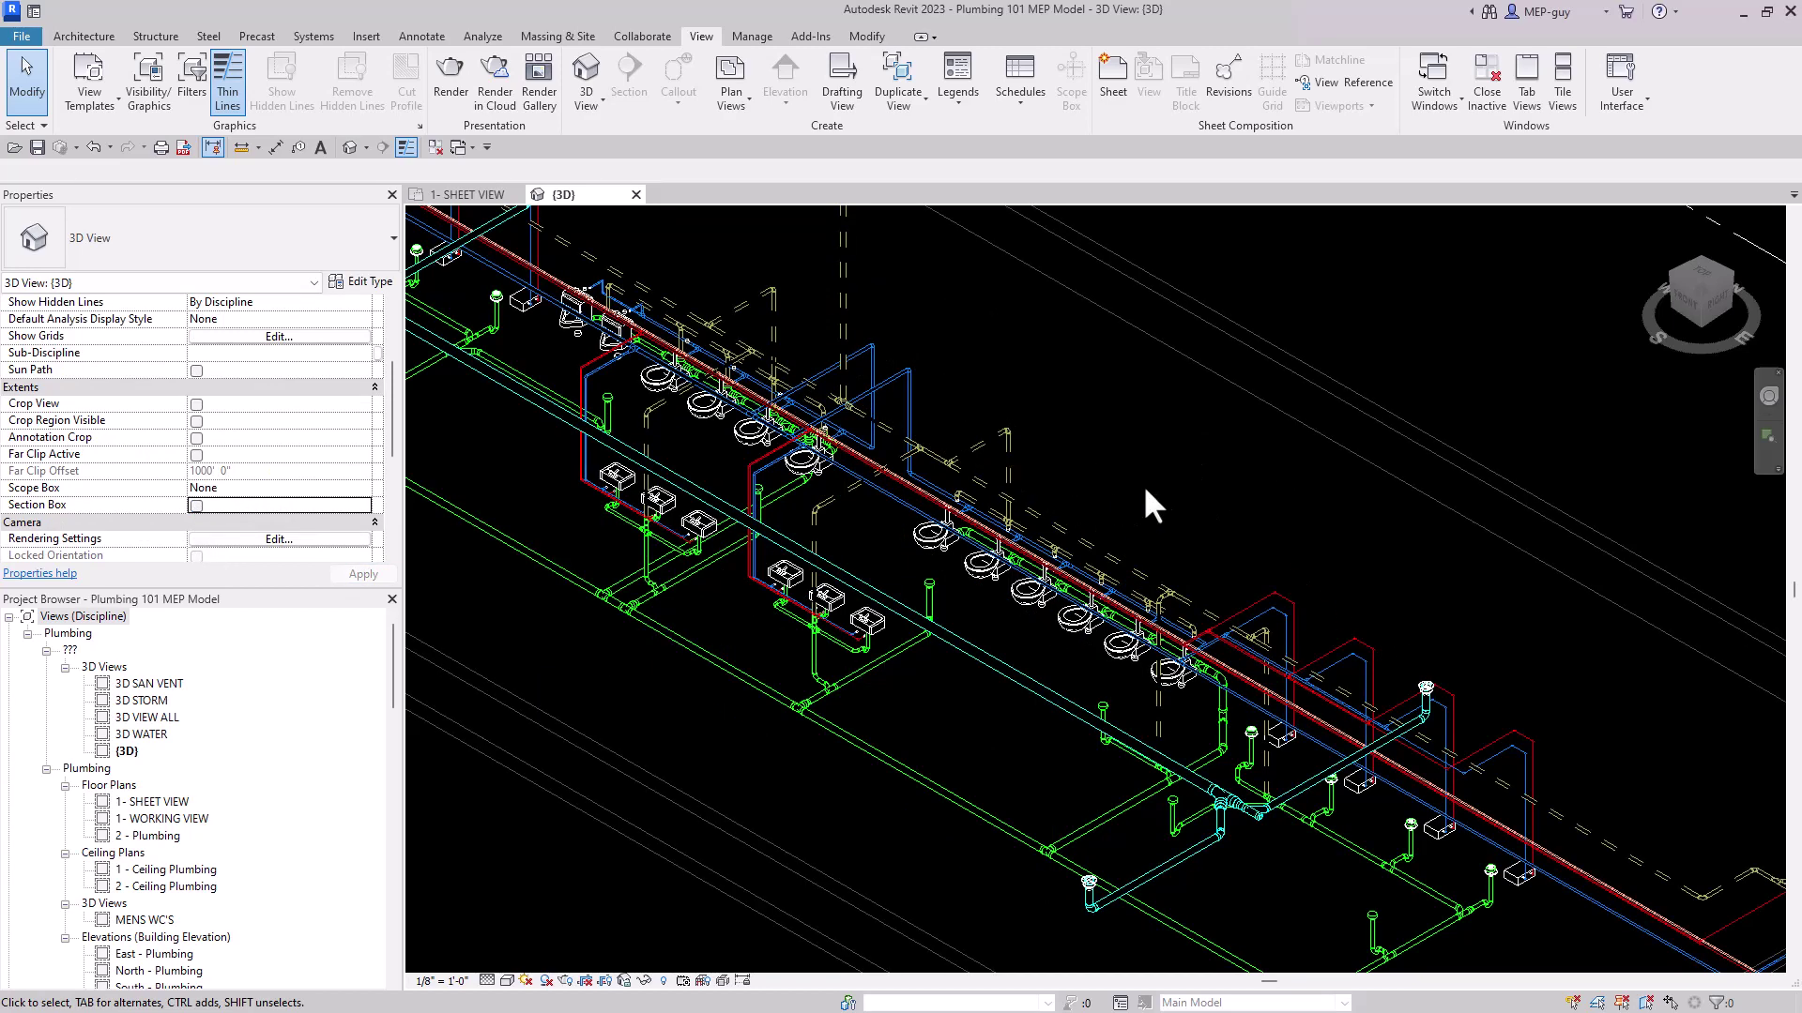
scroll(1096, 453, down, 8)
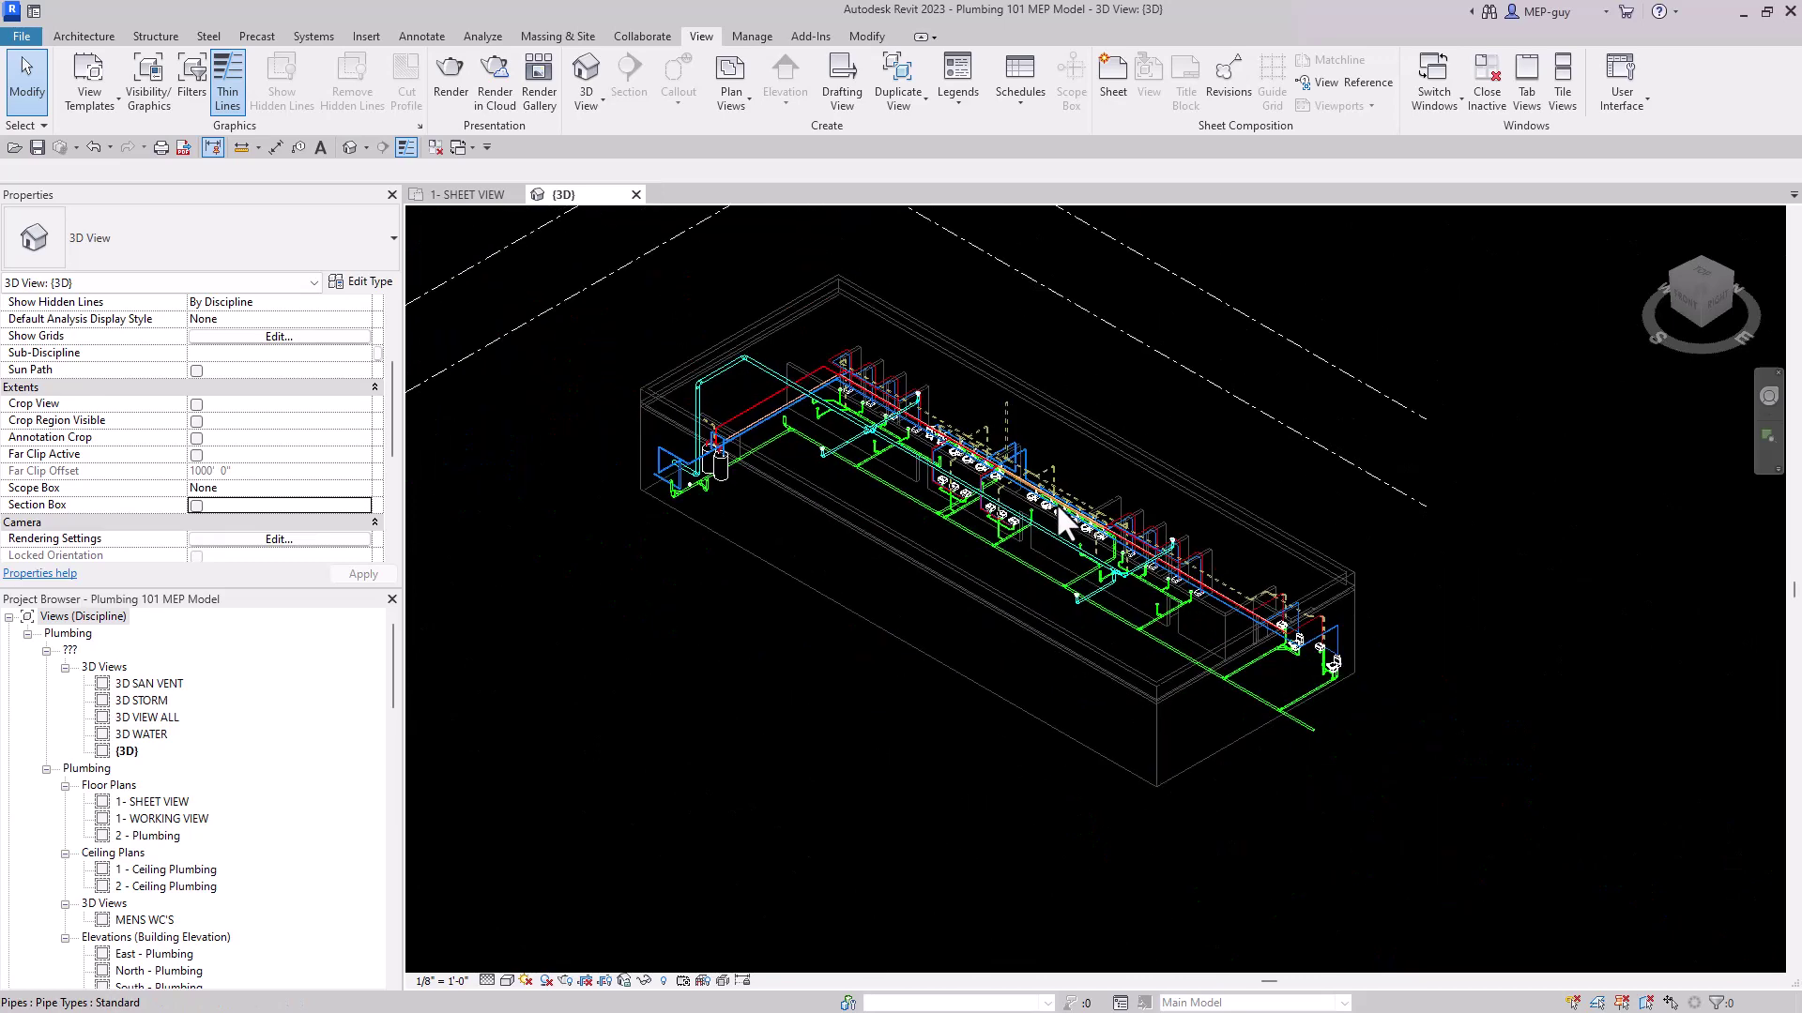
click(196, 506)
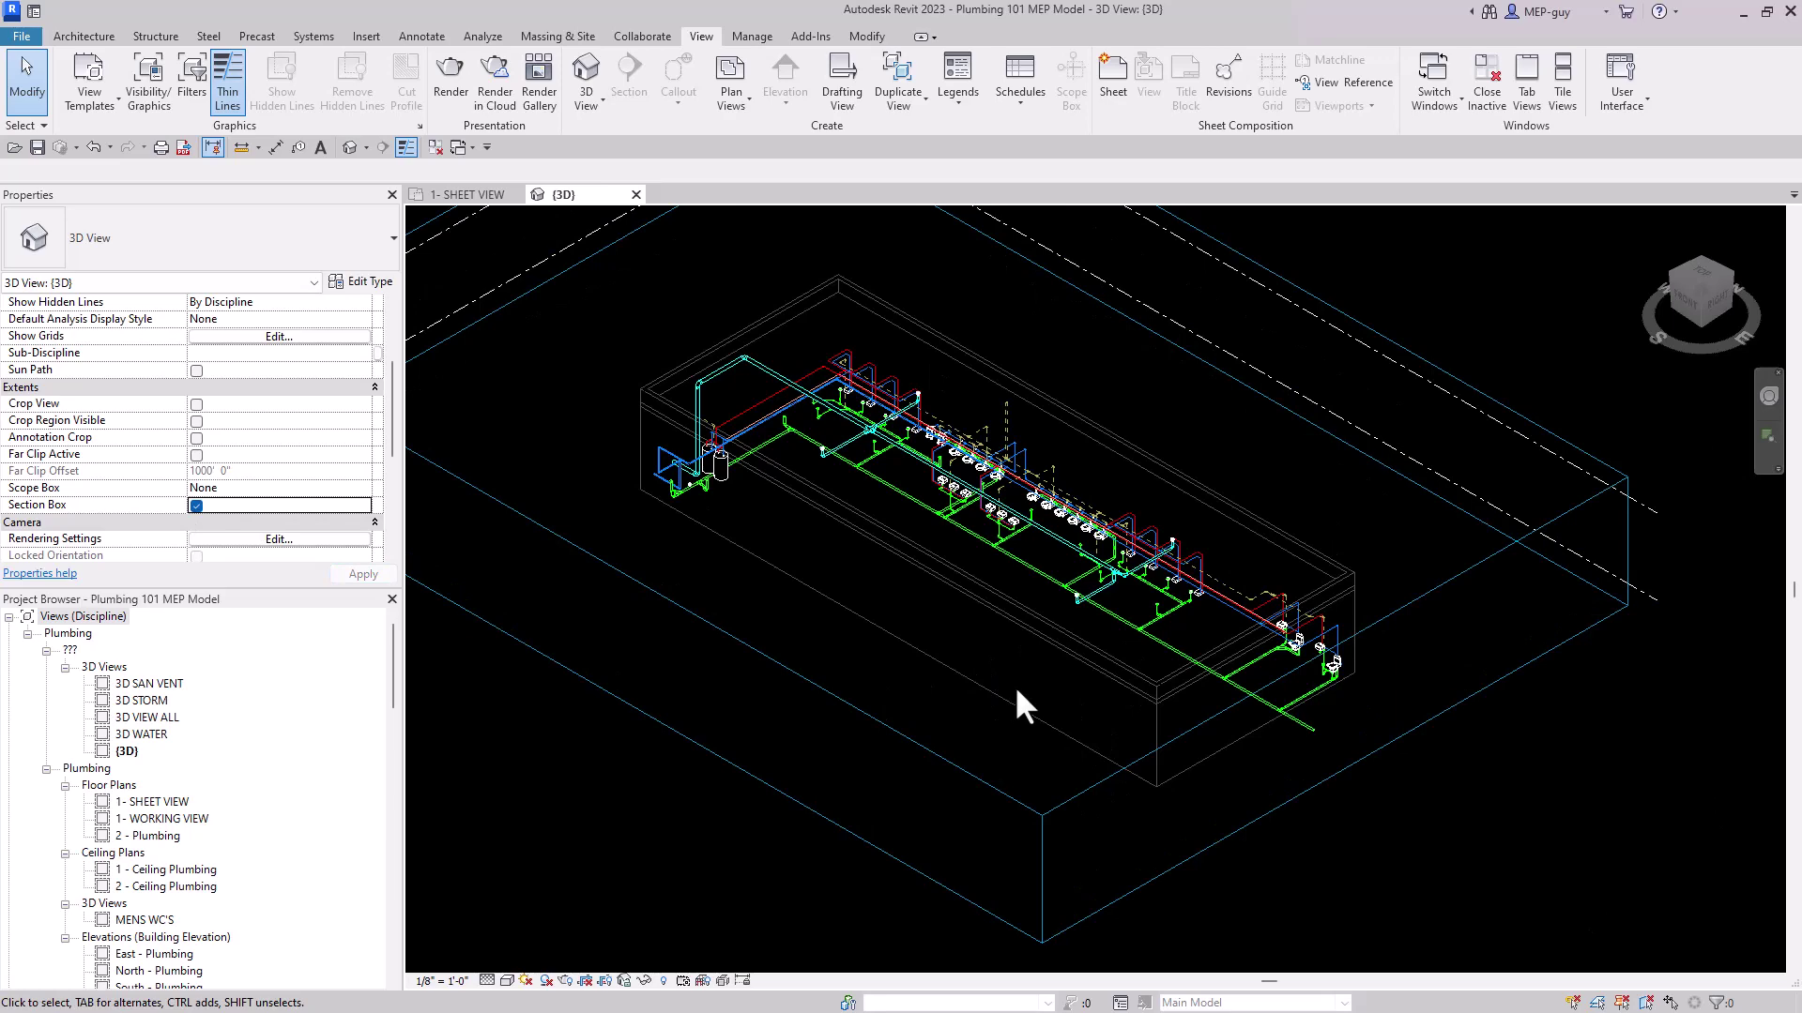
click(94, 145)
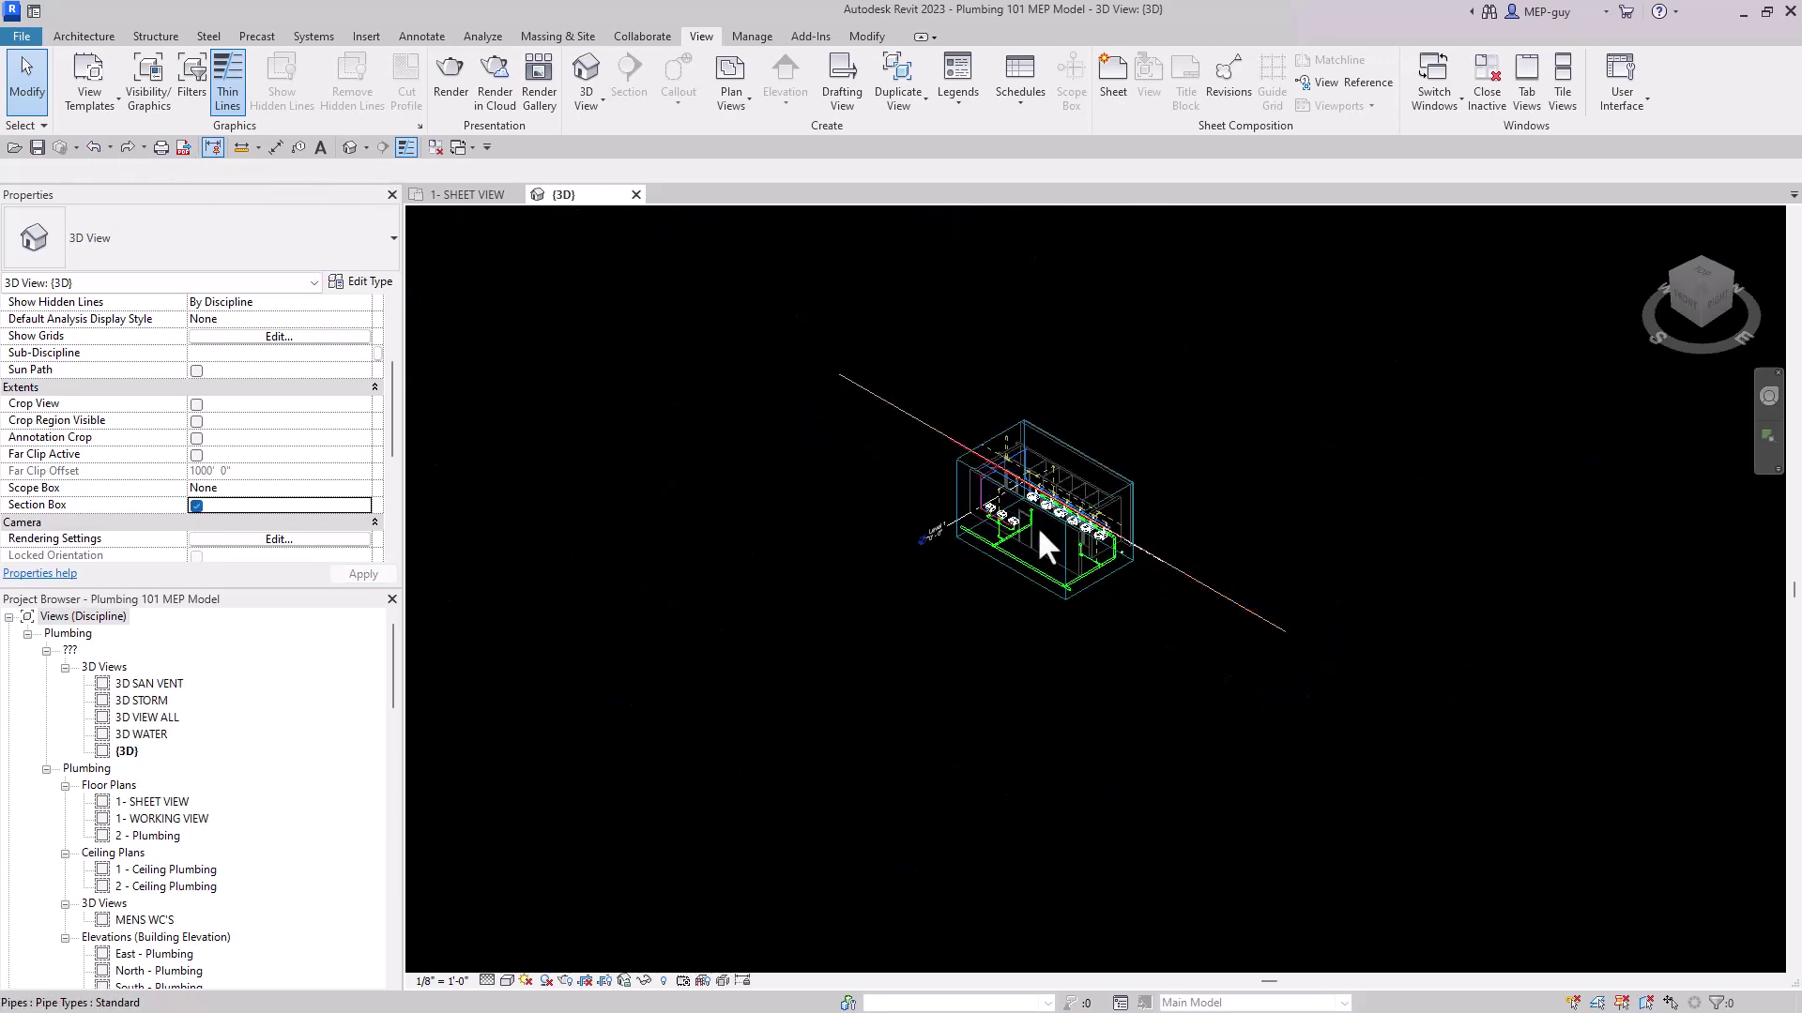
Hide the Section Boxes category in the {3D} view
scroll(1036, 478, up, 8)
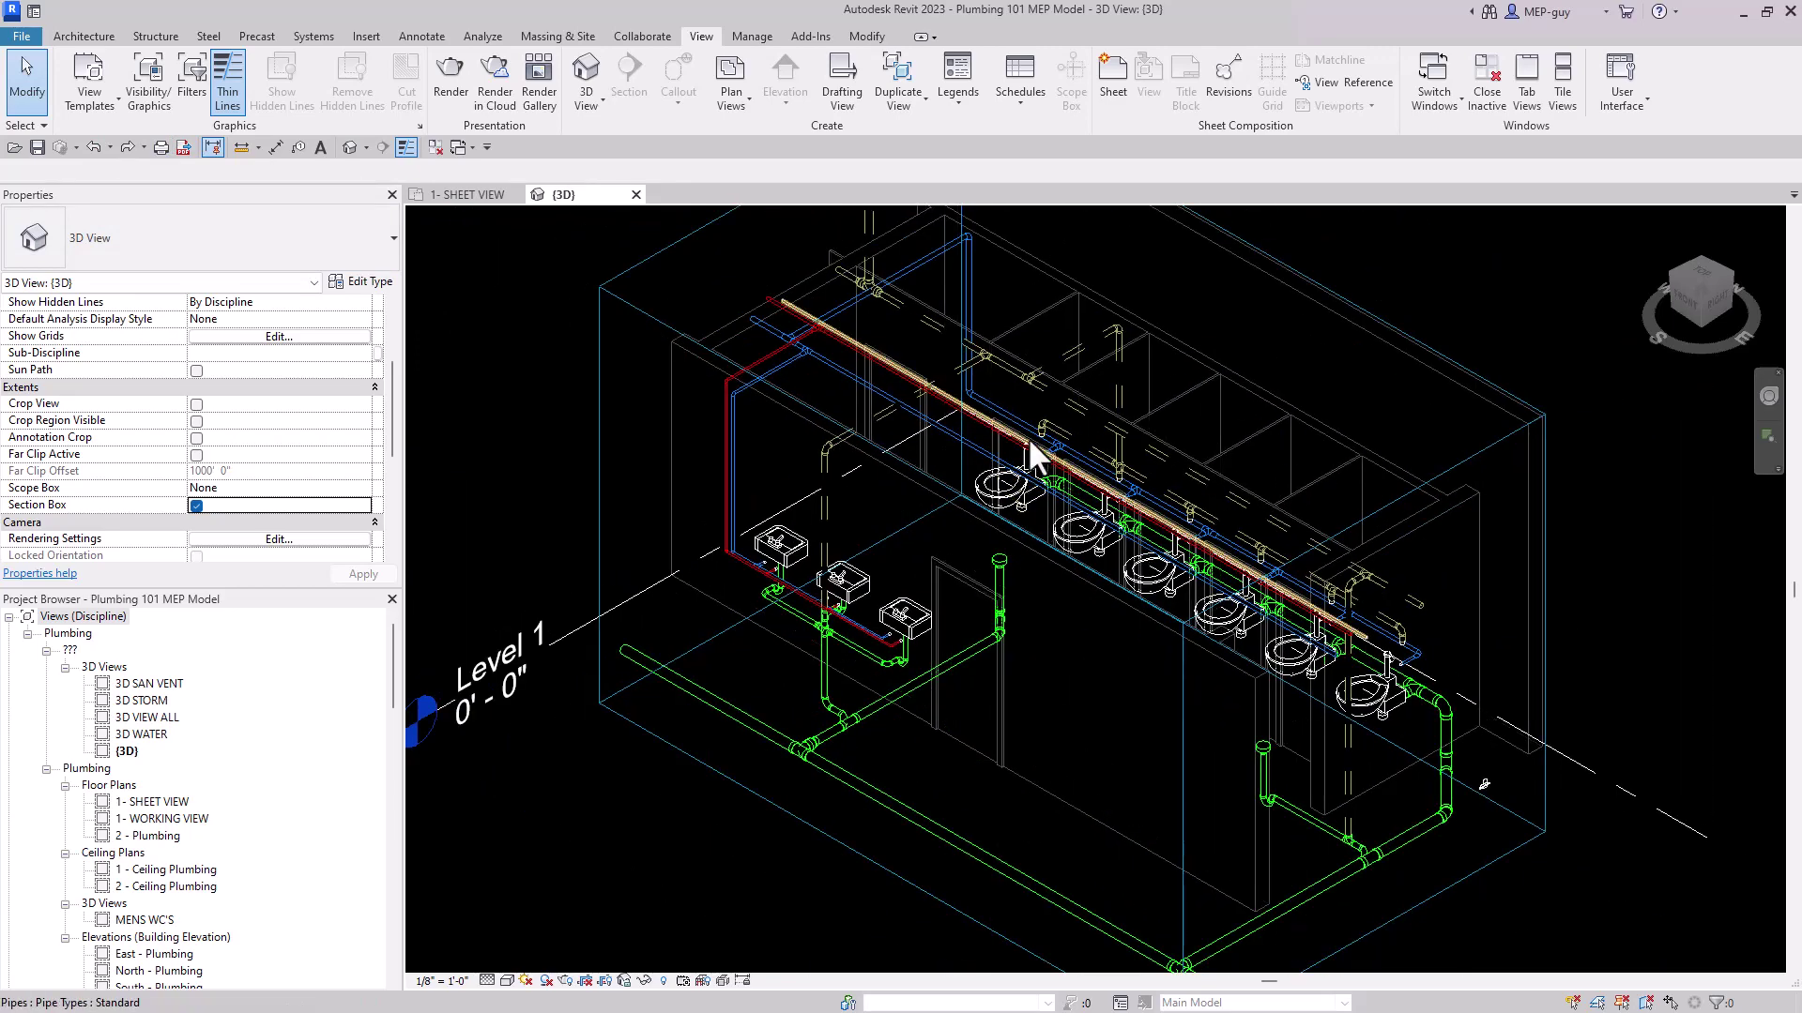
scroll(1028, 436, down, 3)
click(1389, 441)
right_click(1388, 438)
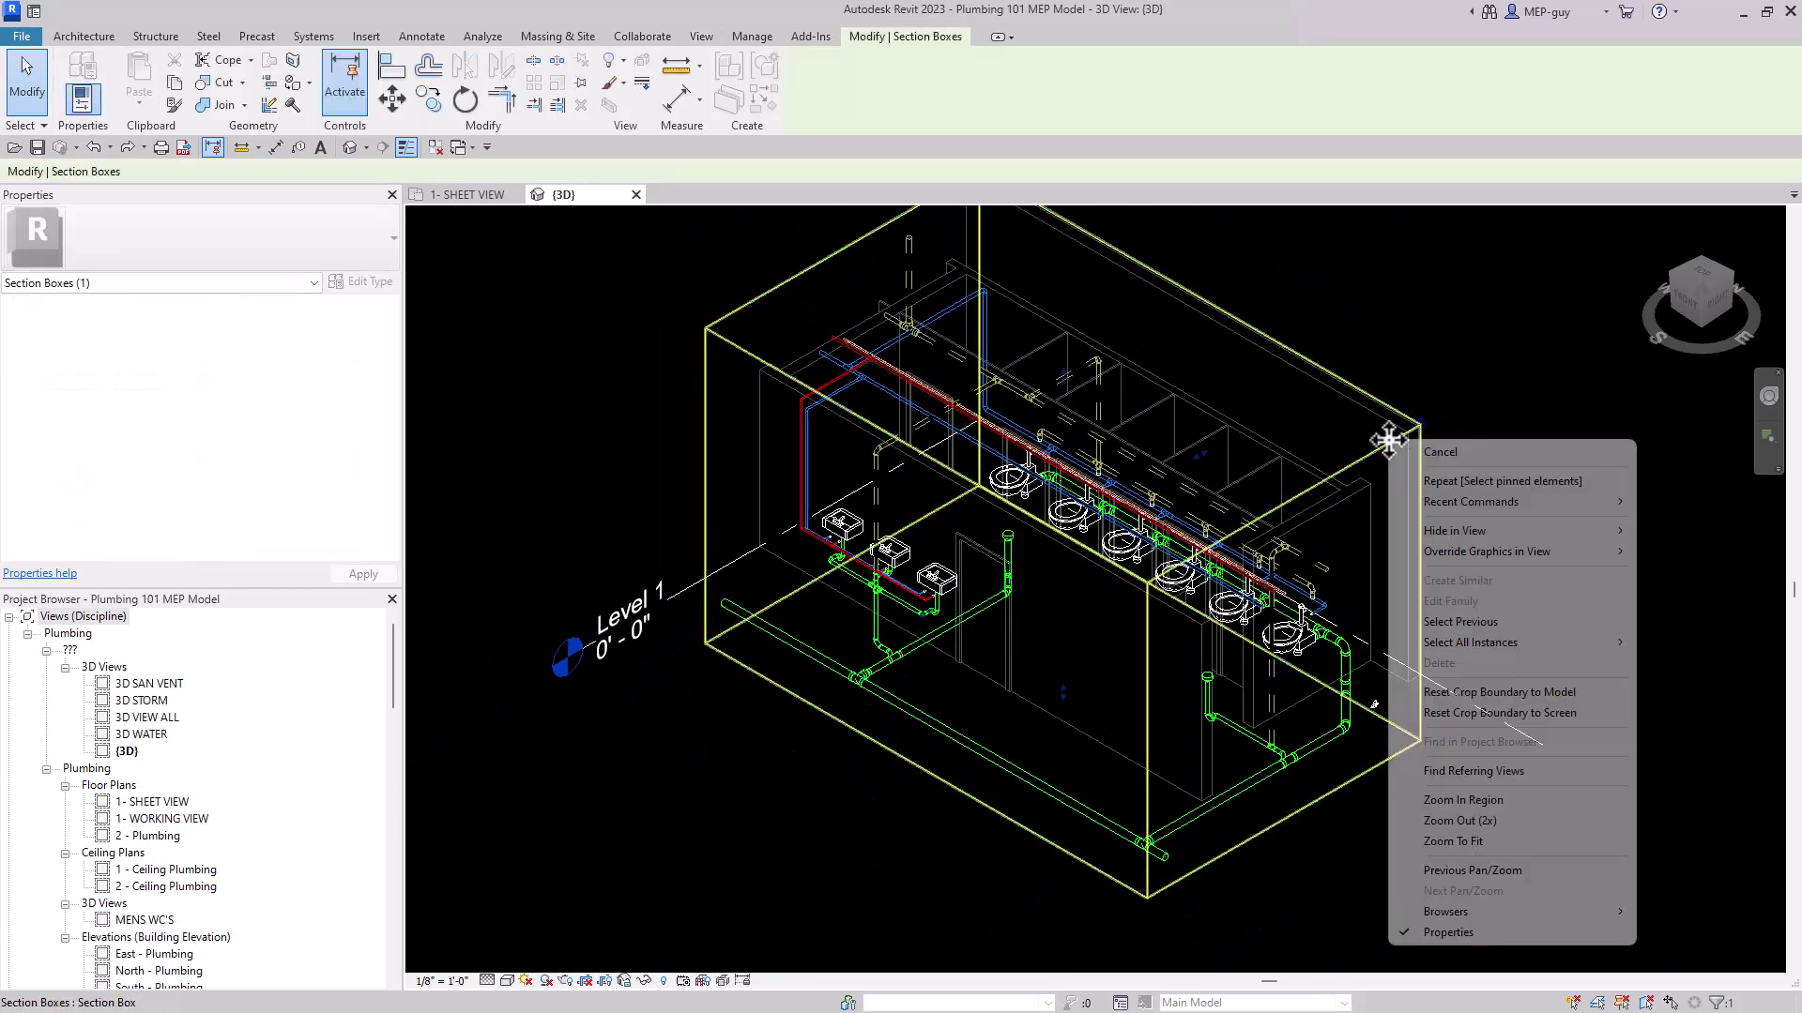
mouse_move(1473, 532)
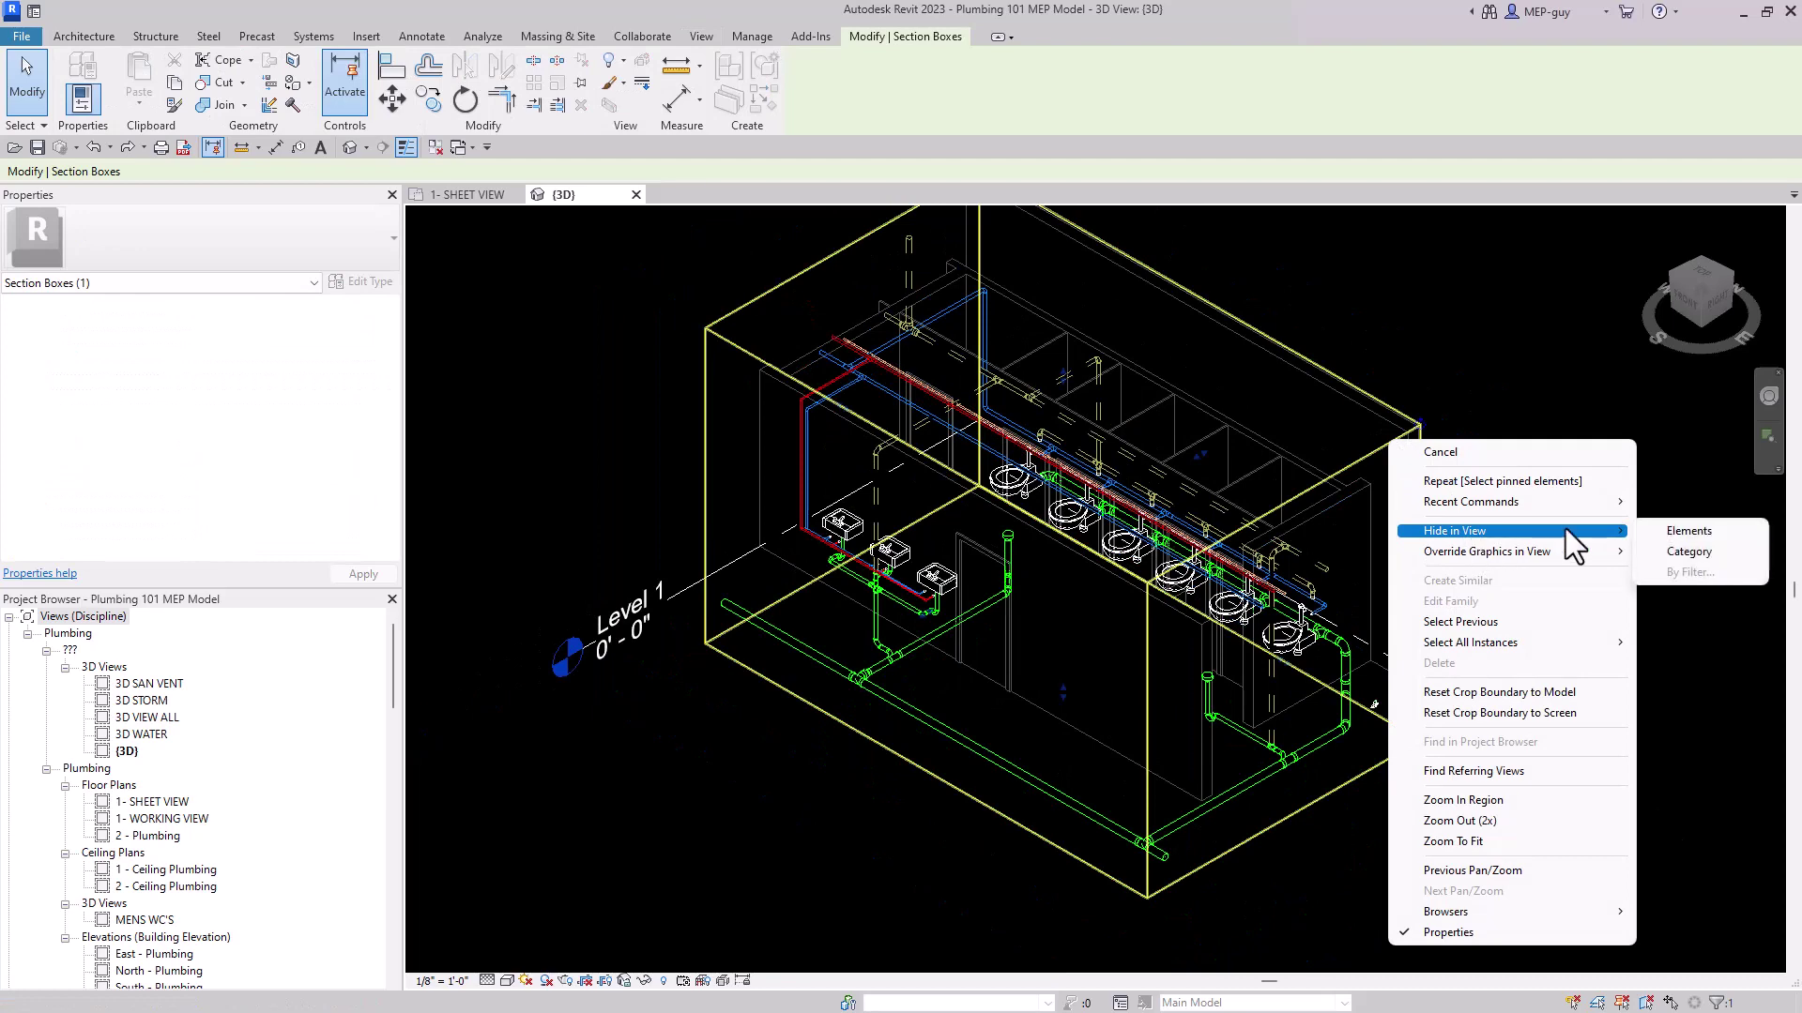
click(1710, 556)
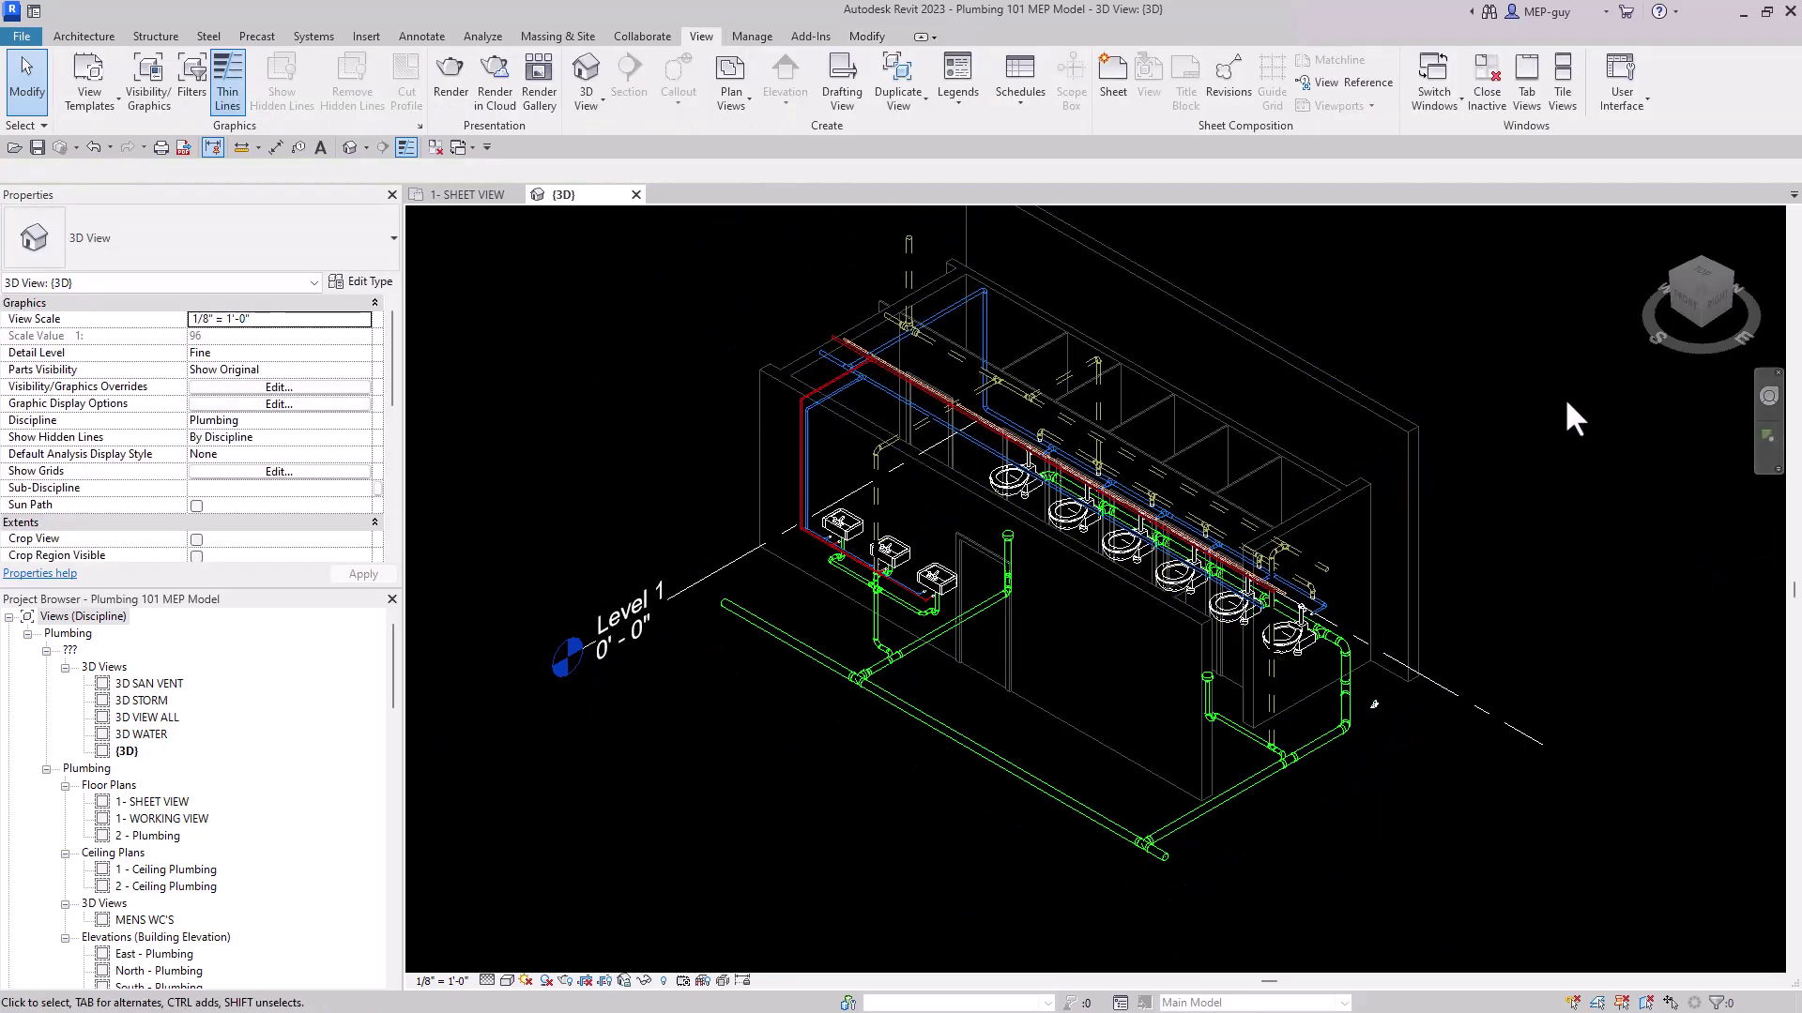
Hide the Levels category so the Level 1 marker disappears
scroll(936, 739, down, 1)
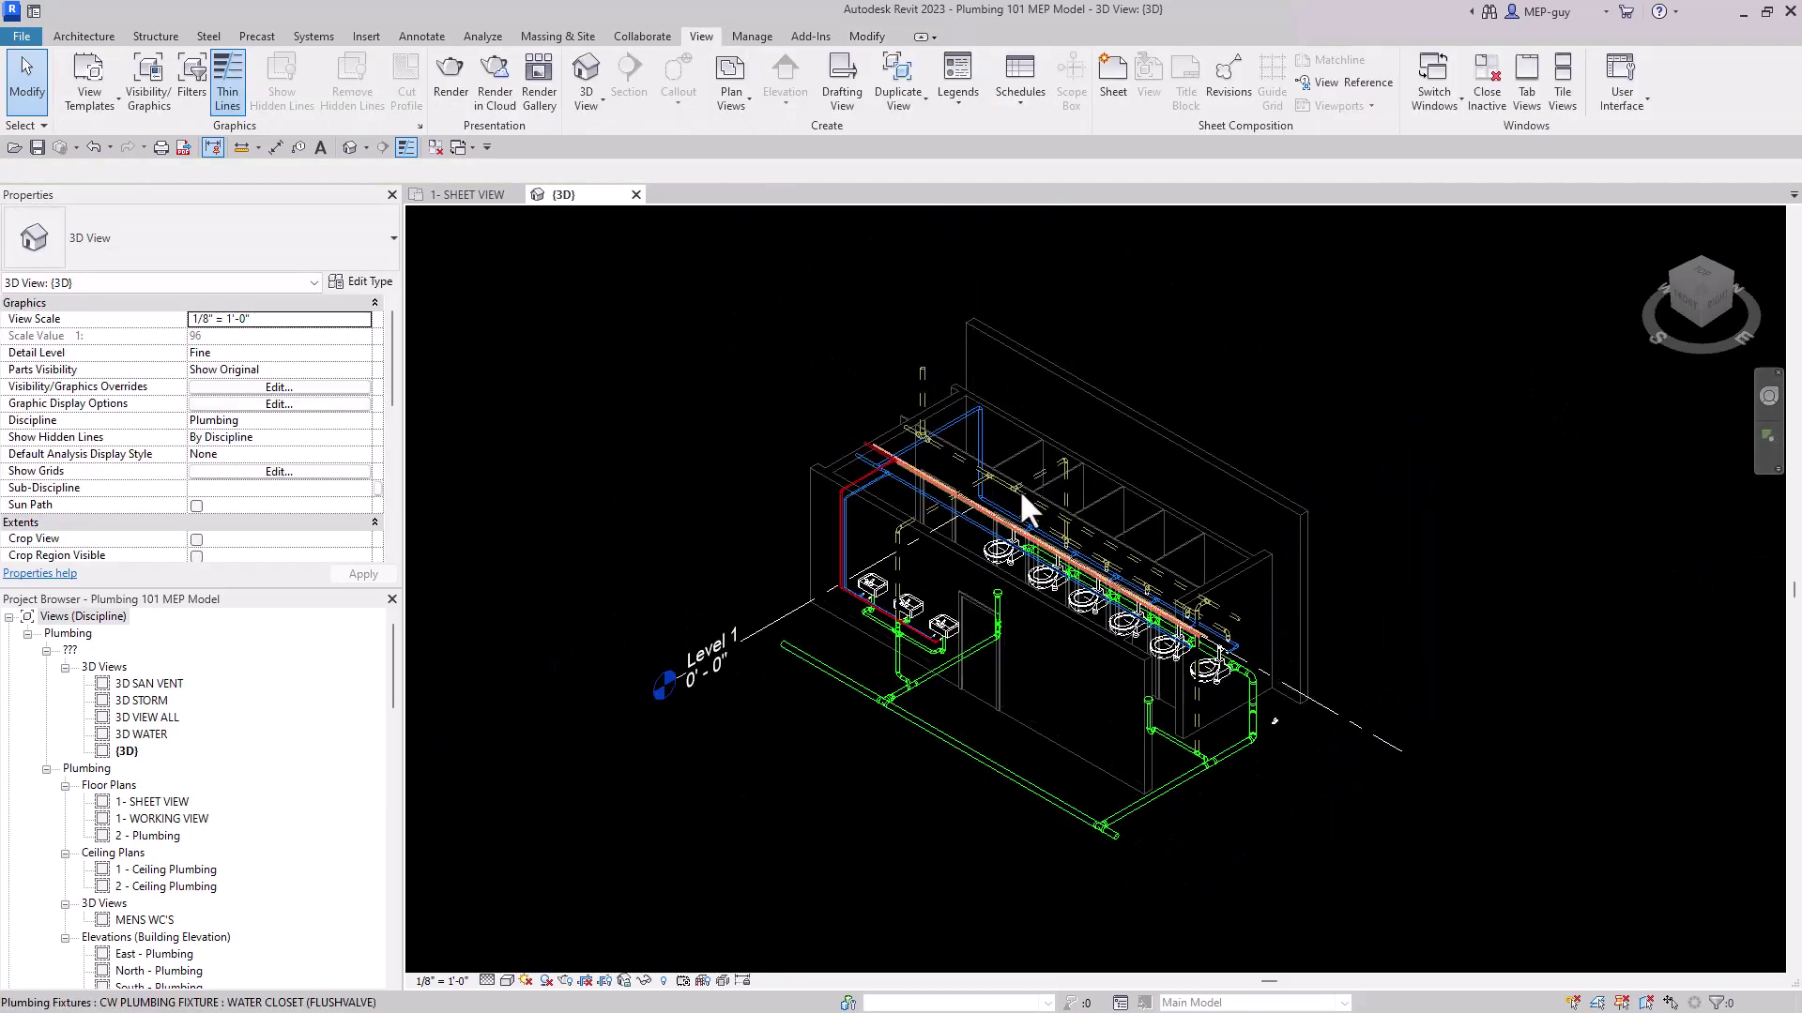
scroll(1039, 708, up, 1)
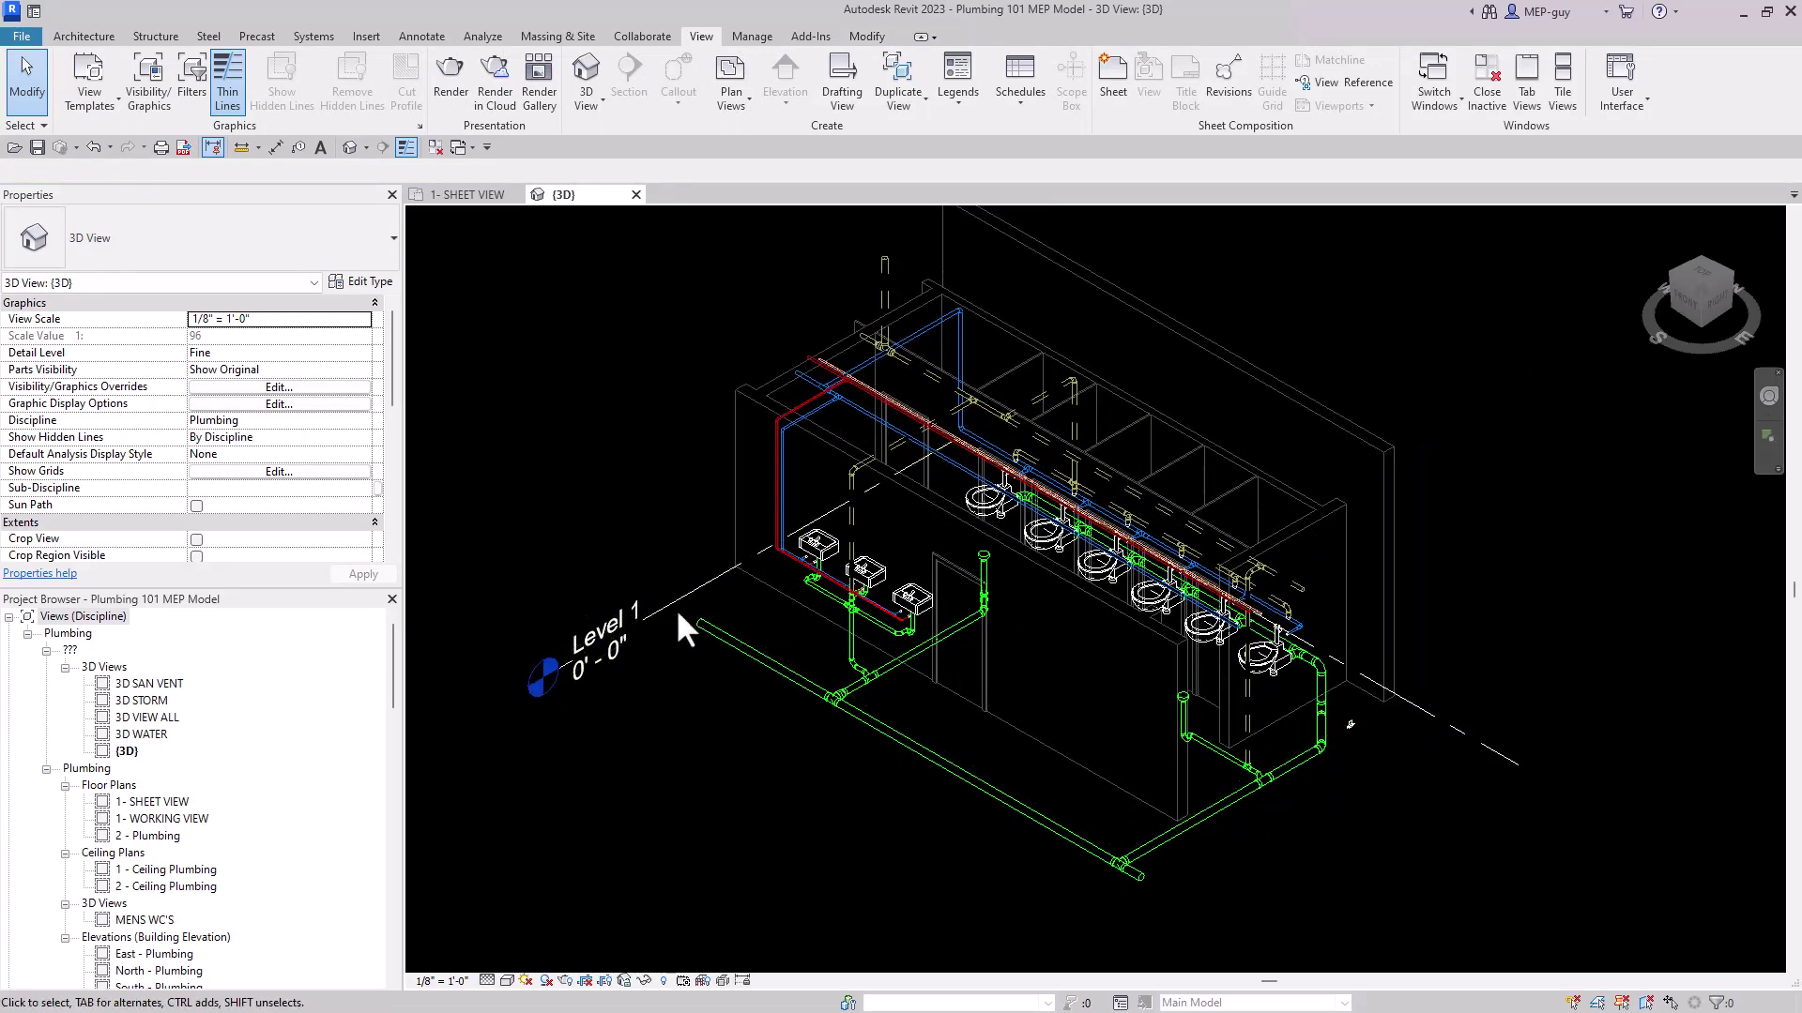
click(674, 599)
right_click(674, 599)
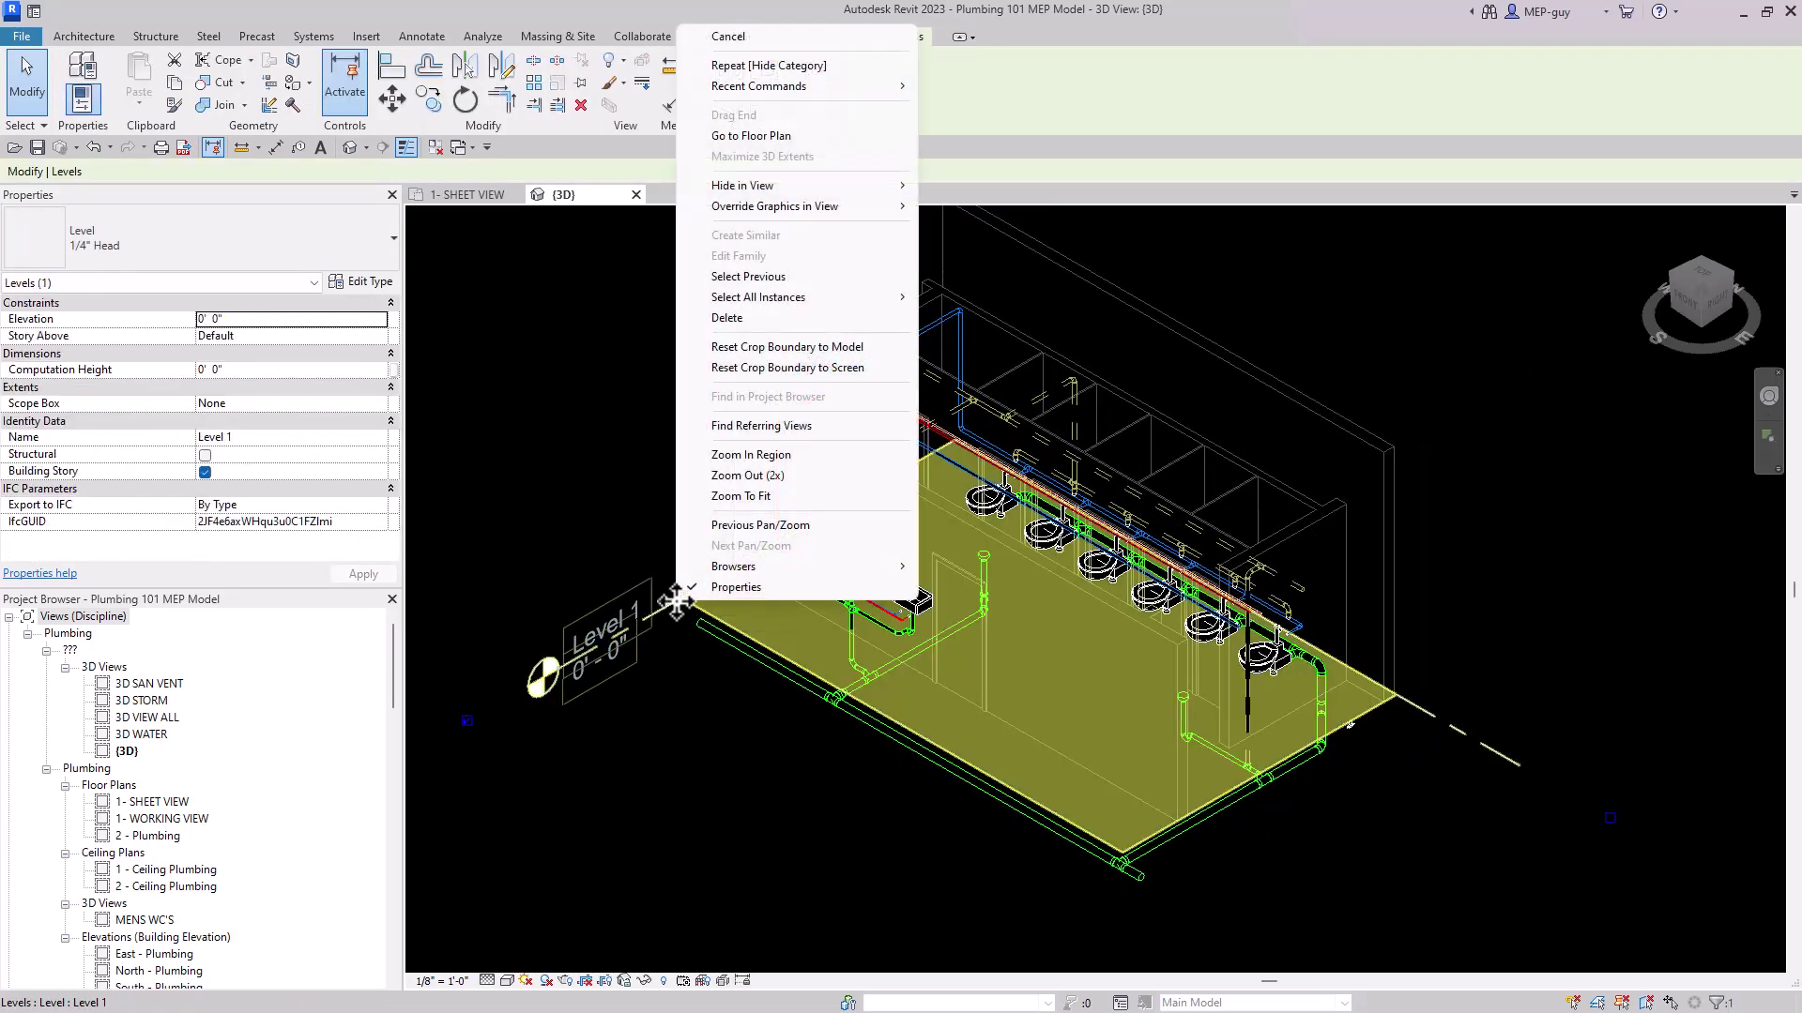
mouse_move(784, 188)
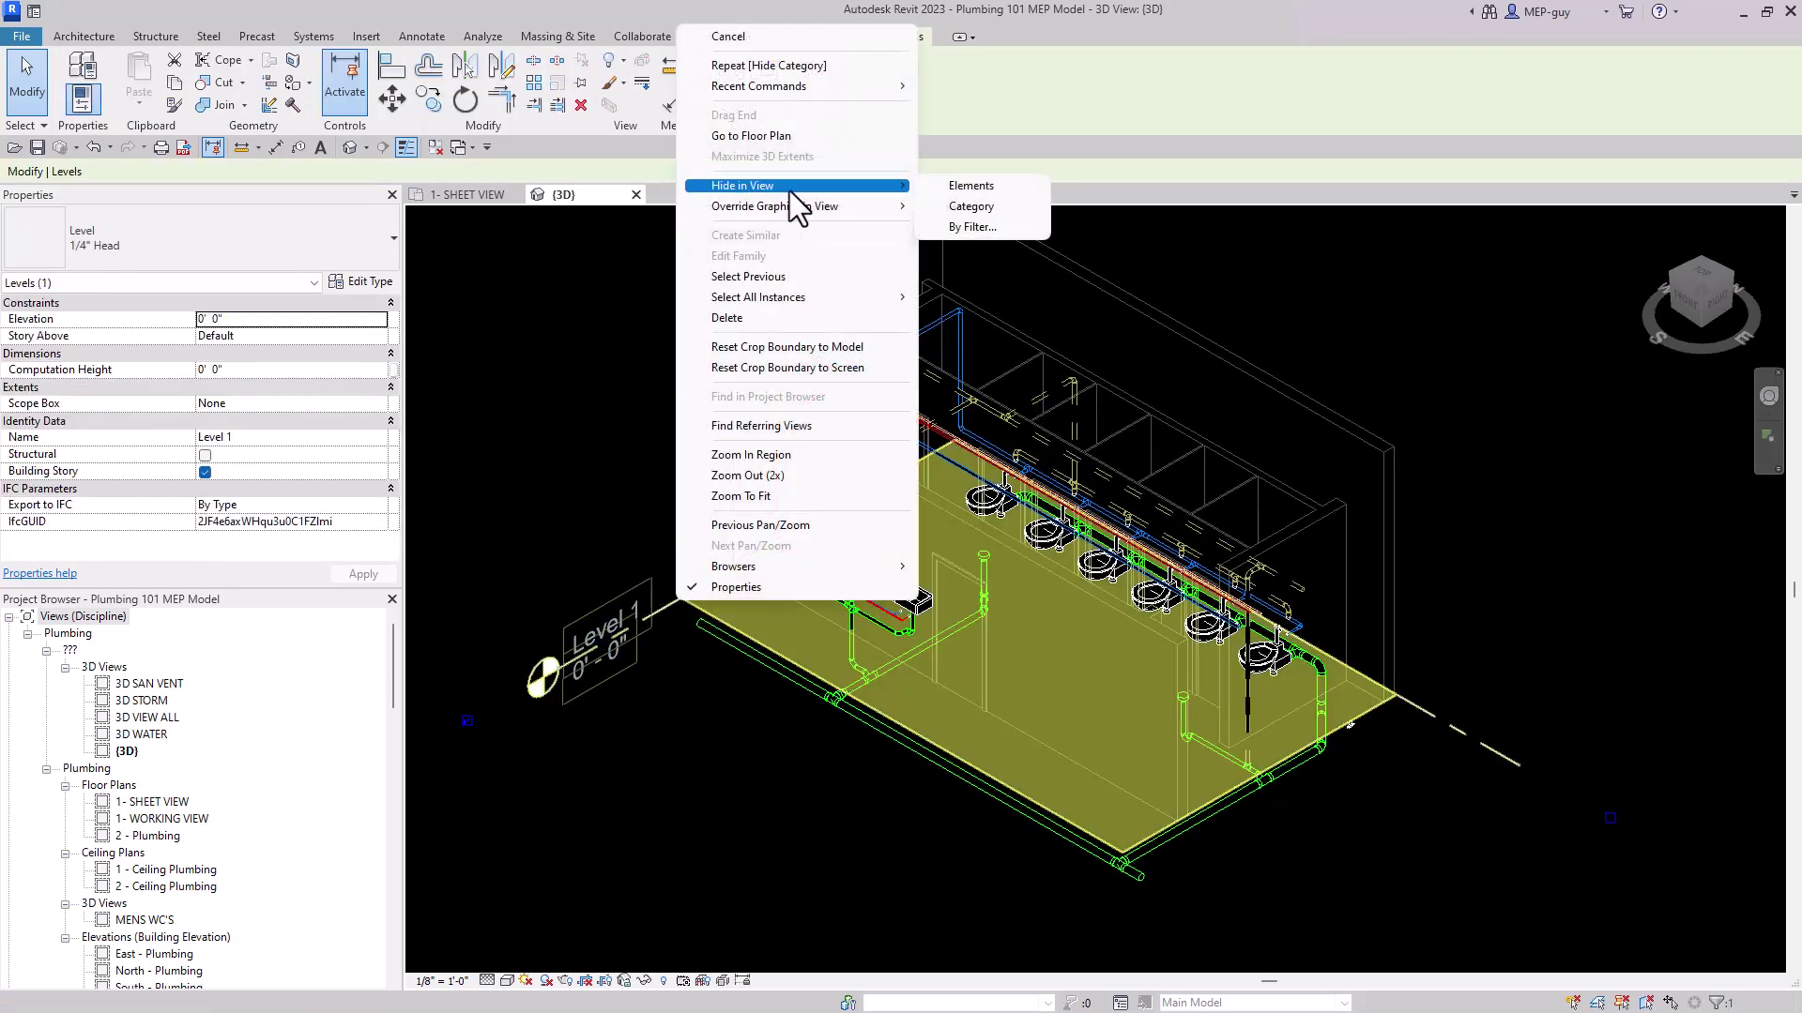
click(1000, 206)
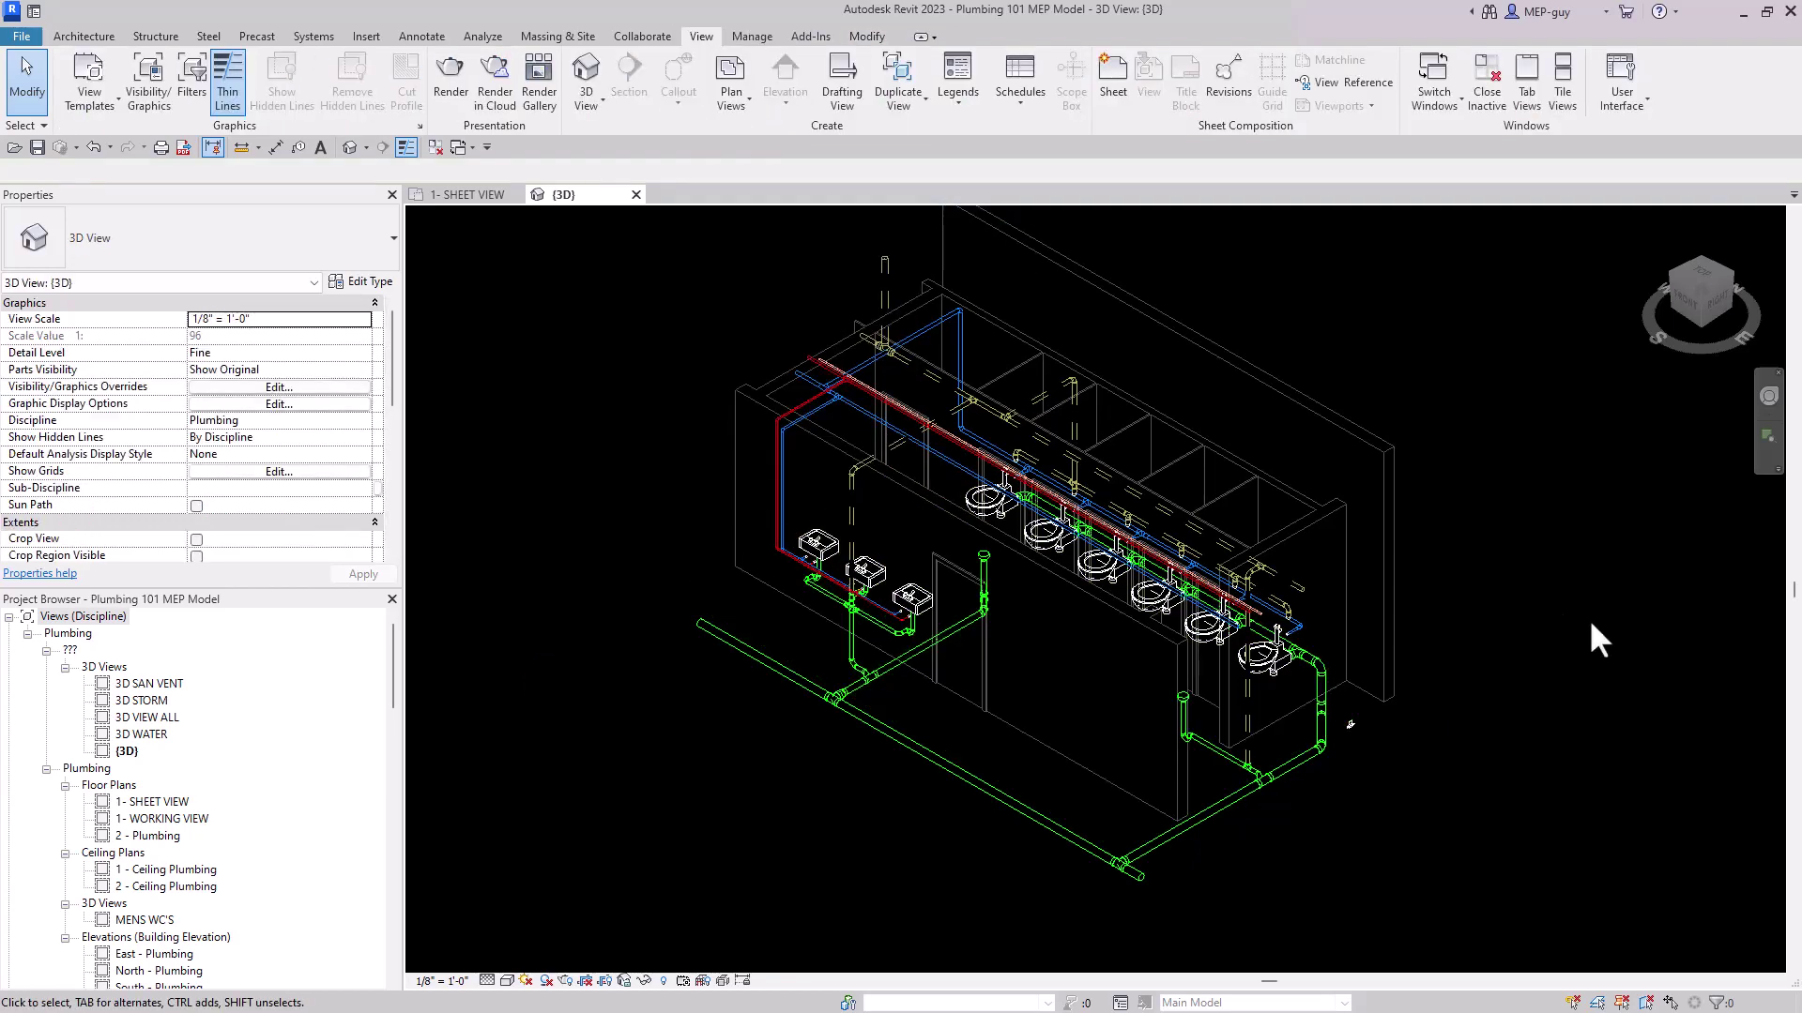
Uncheck the Walls model category in Visibility/Graphics (VG) and apply
scroll(1257, 577, up, 1)
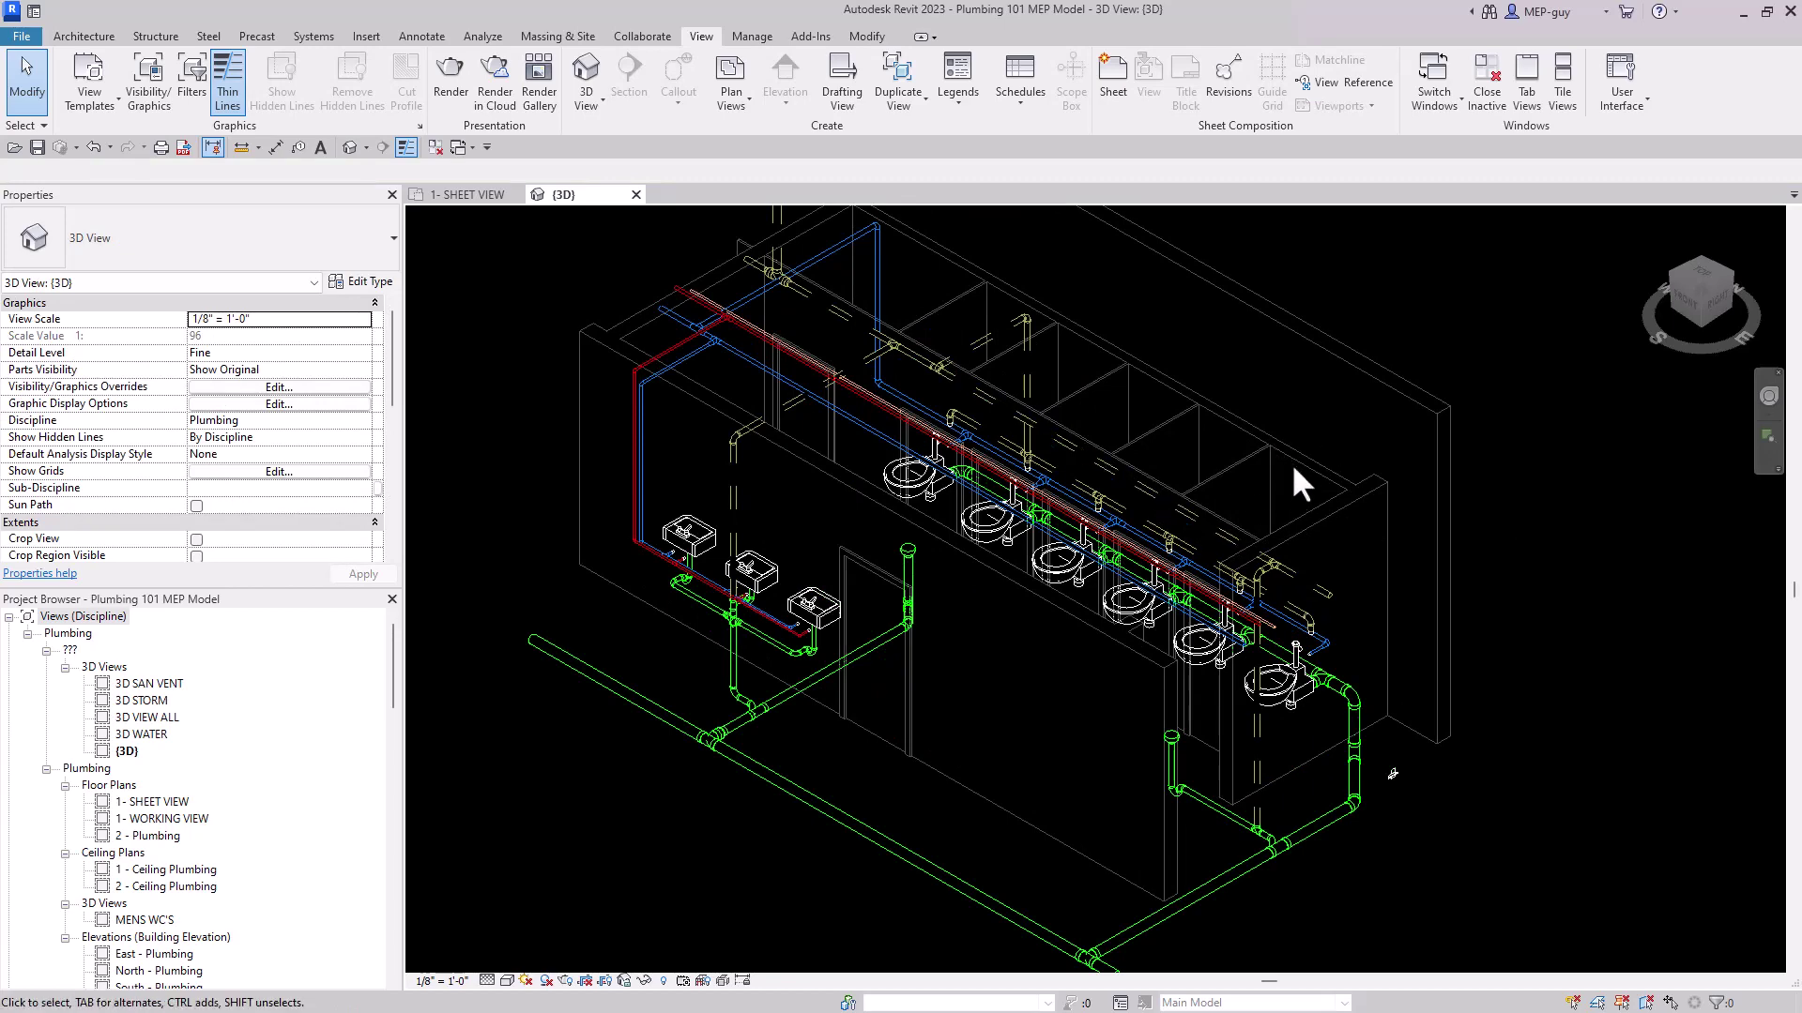
key(v)
key(g)
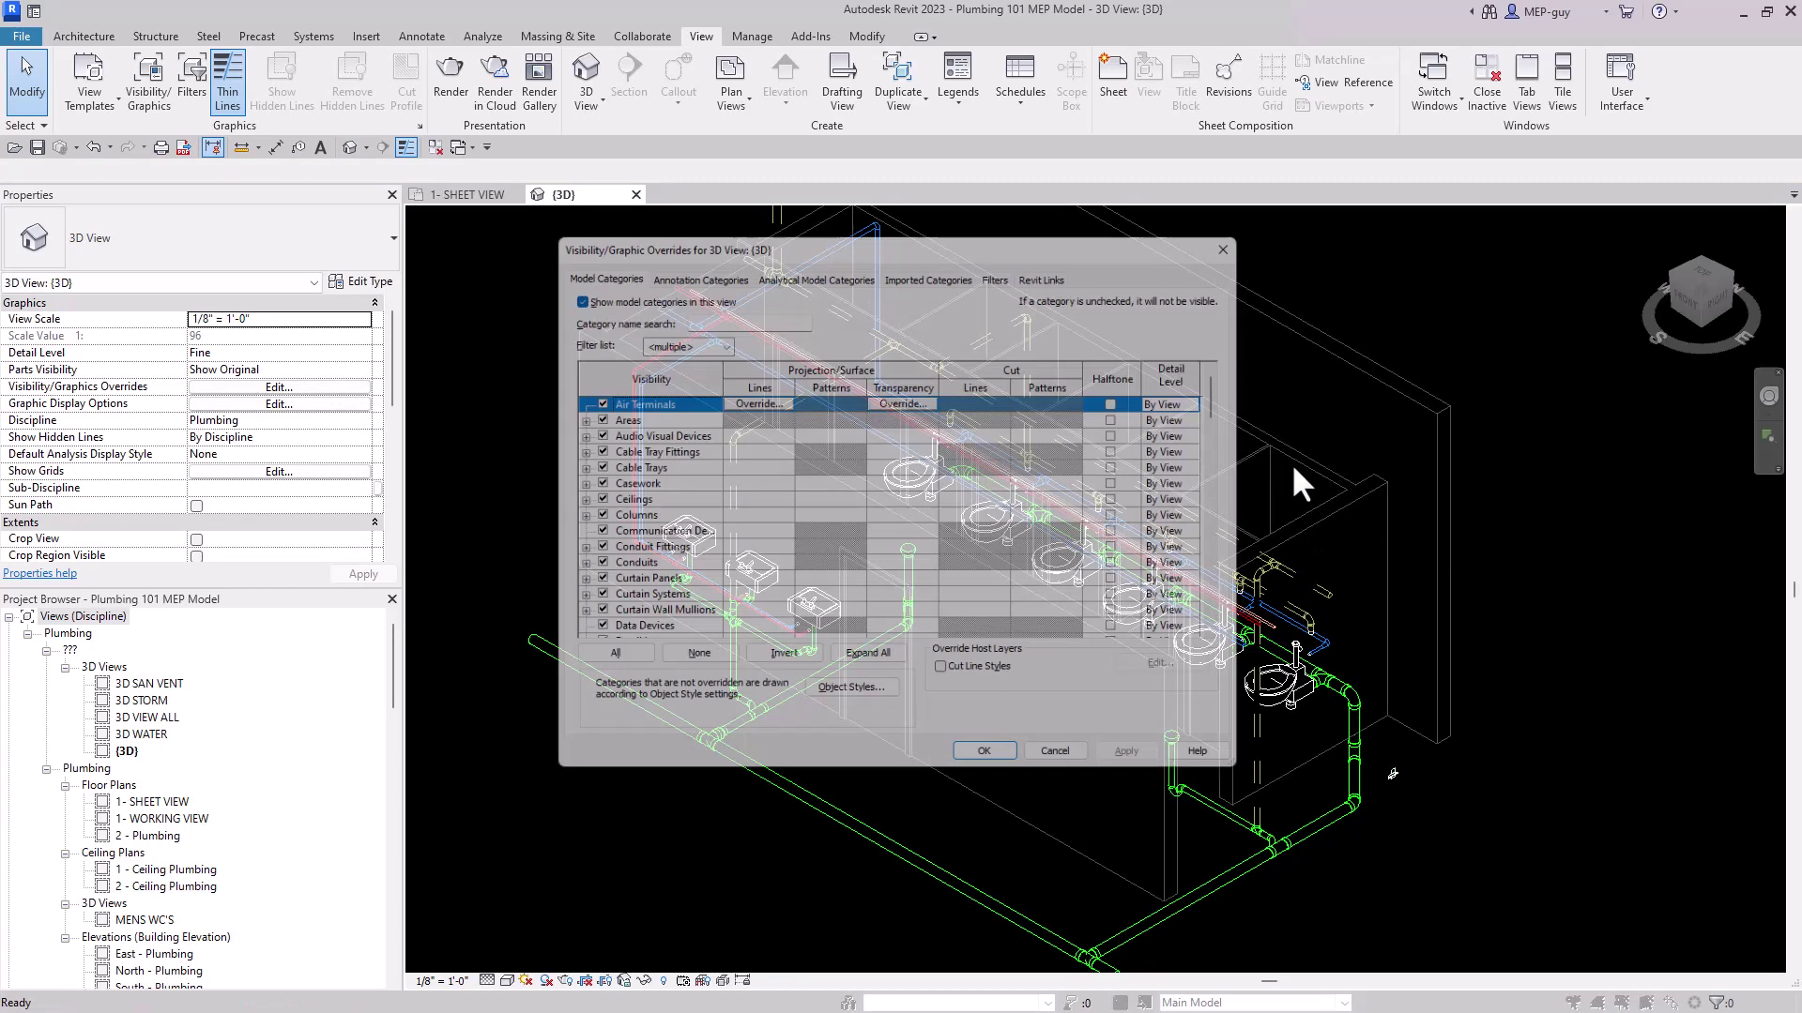
scroll(657, 502, down, 3)
click(638, 515)
scroll(636, 514, down, 1)
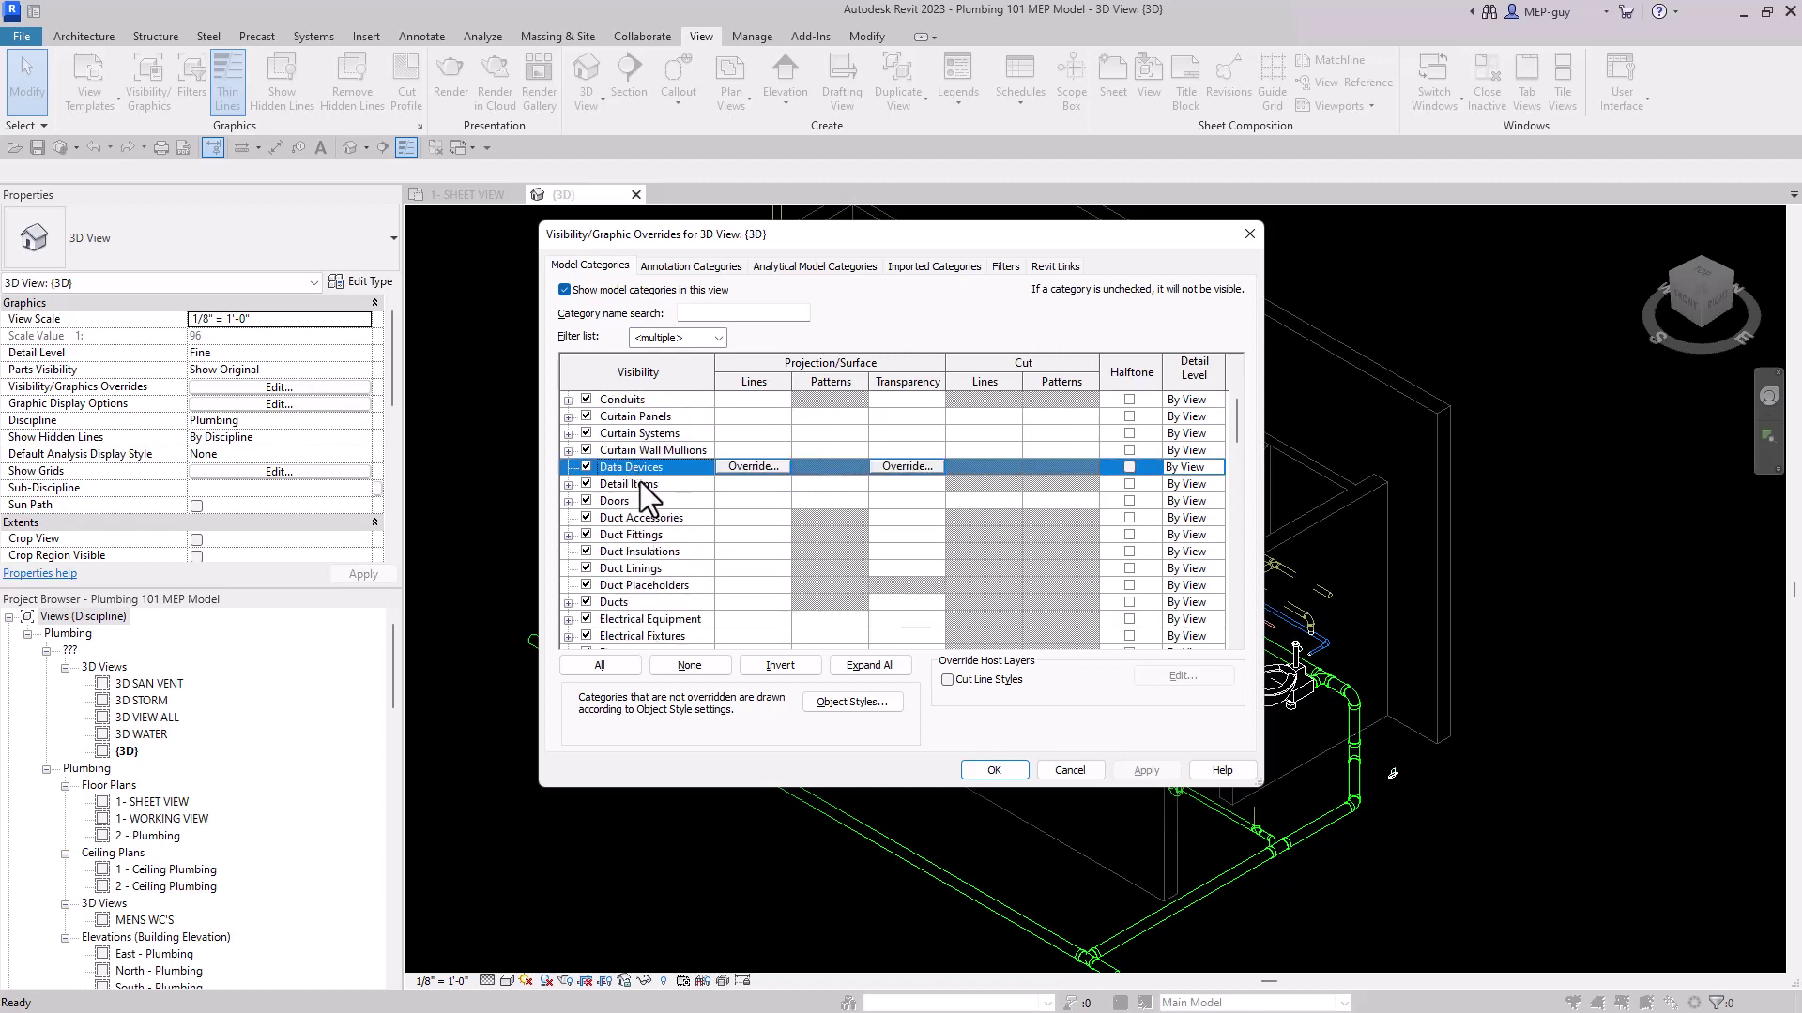
key(w)
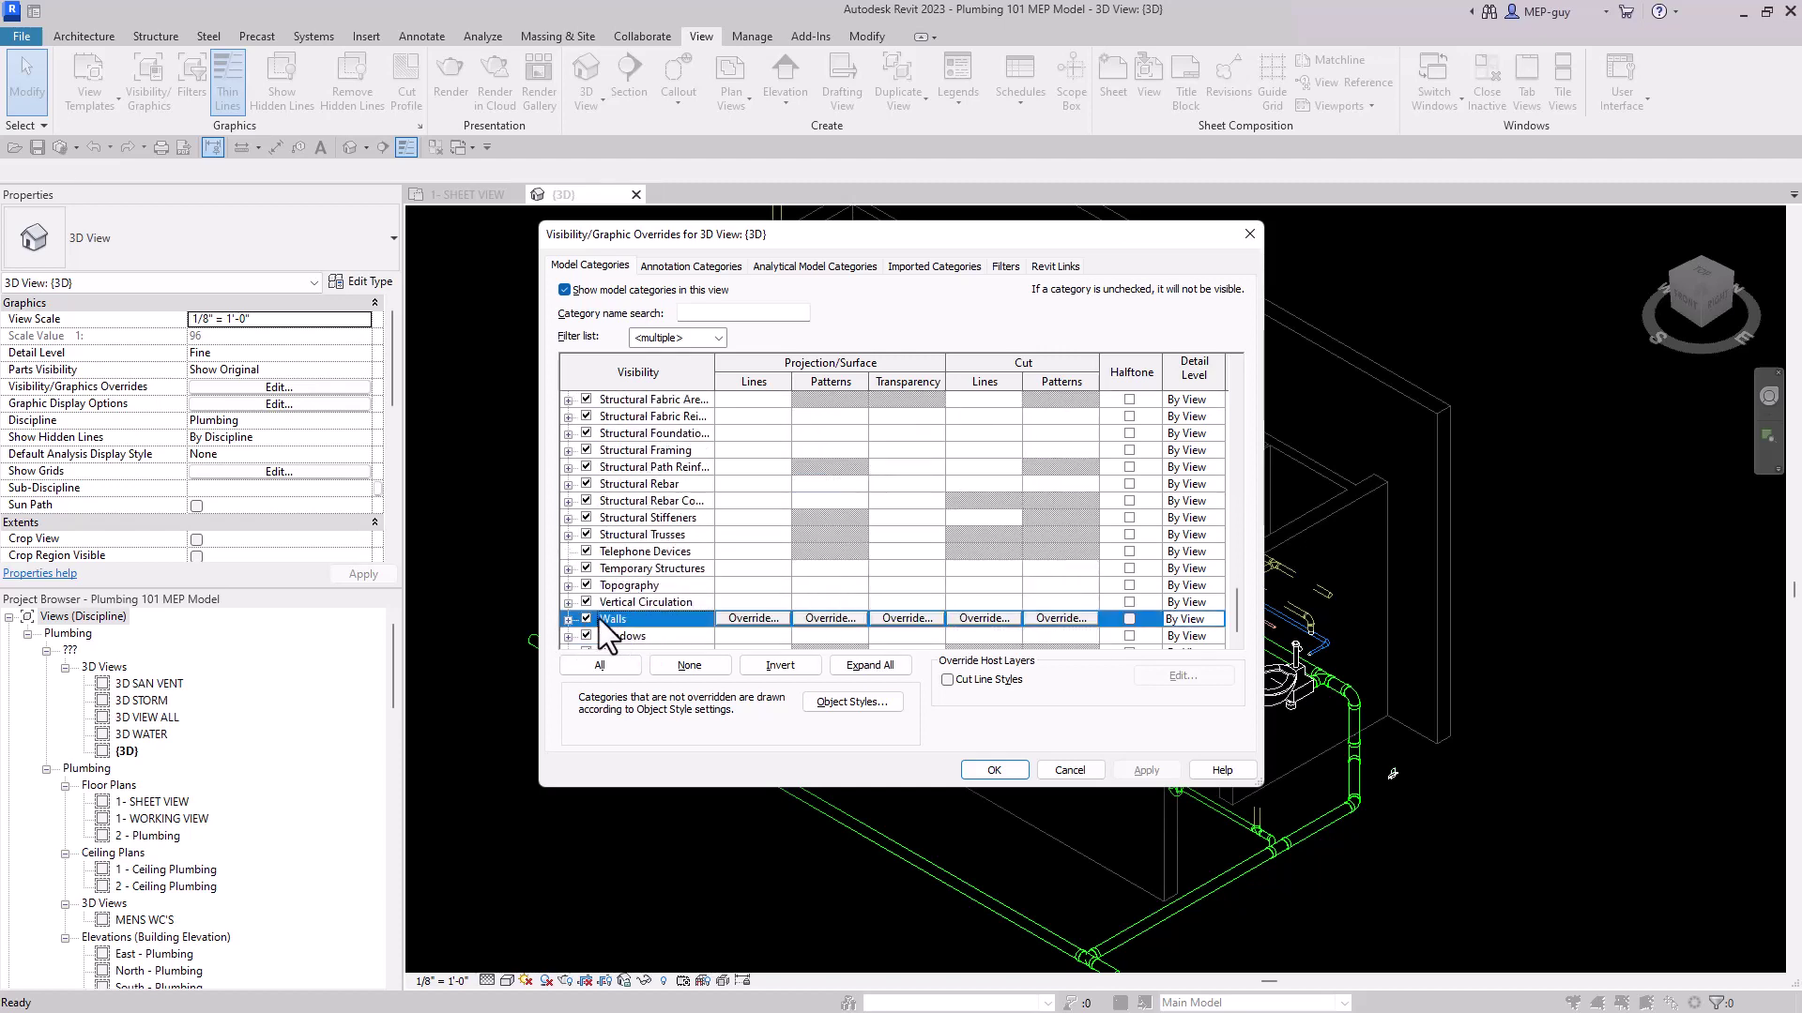
click(993, 770)
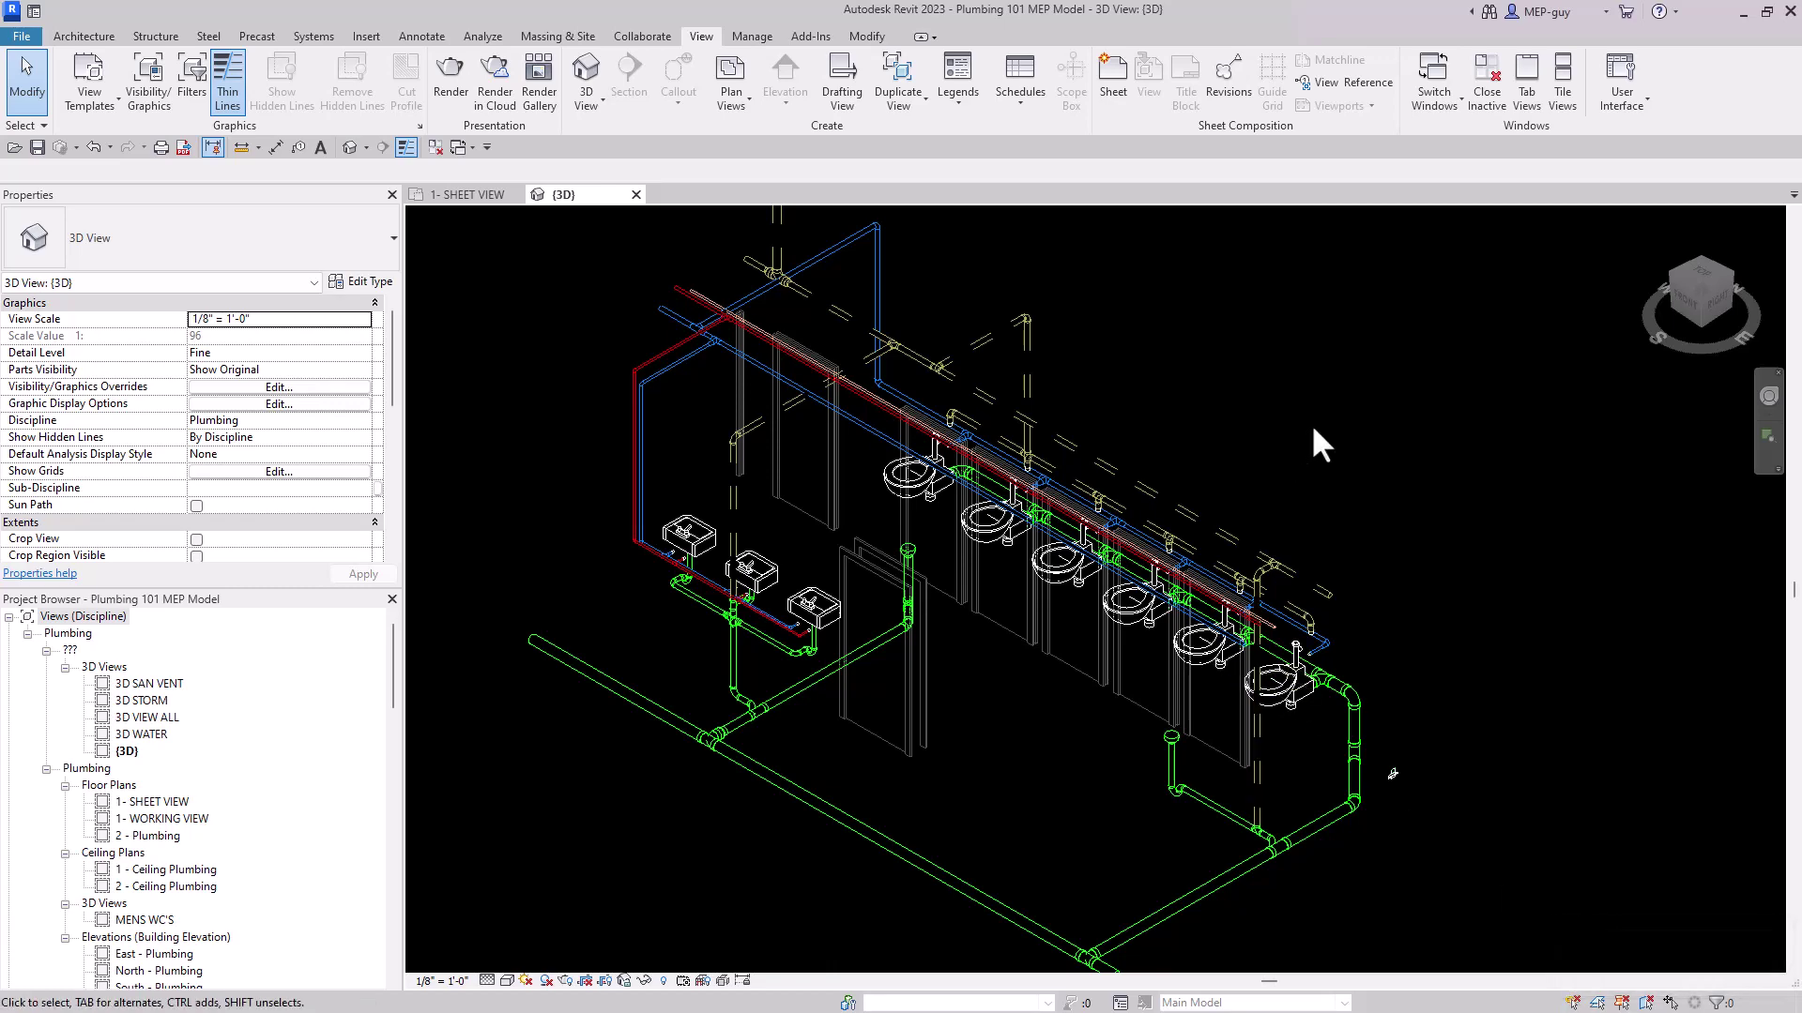
drag(1314, 429, 1453, 475)
Hide the linked model's Doors category in the {3D} view, using a Tab-selected door
click(1574, 1003)
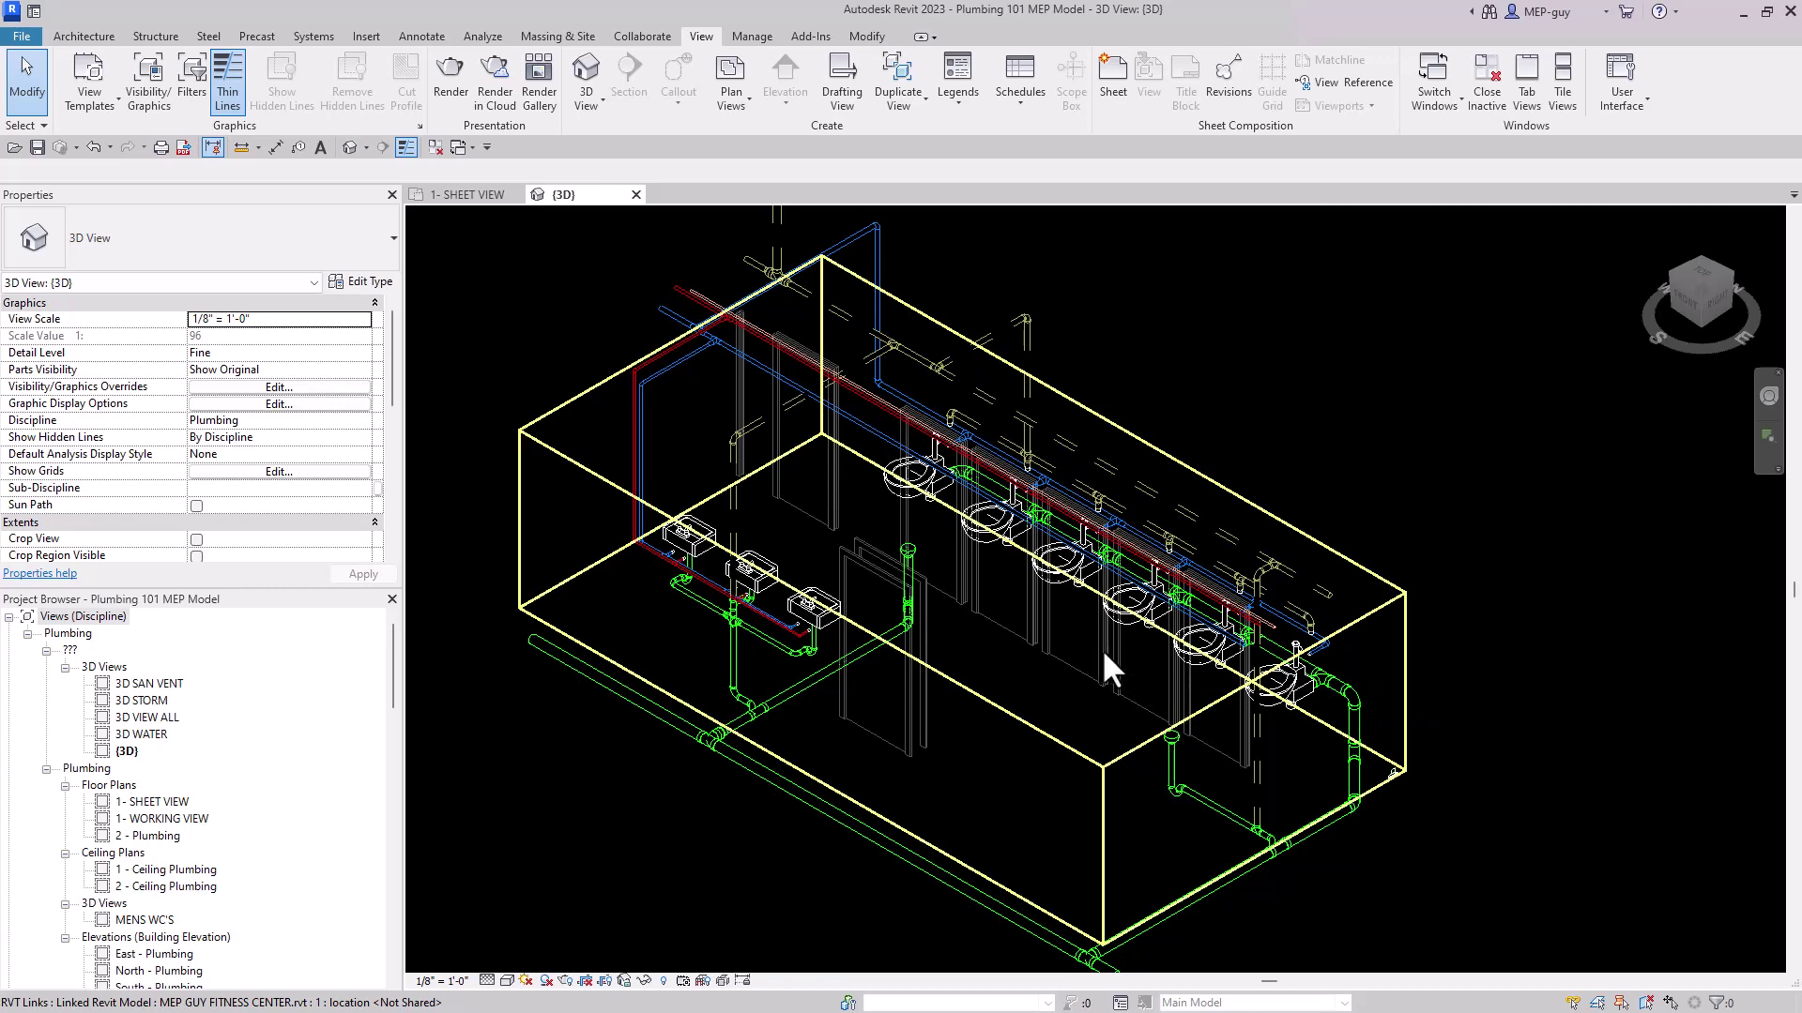
key(Tab)
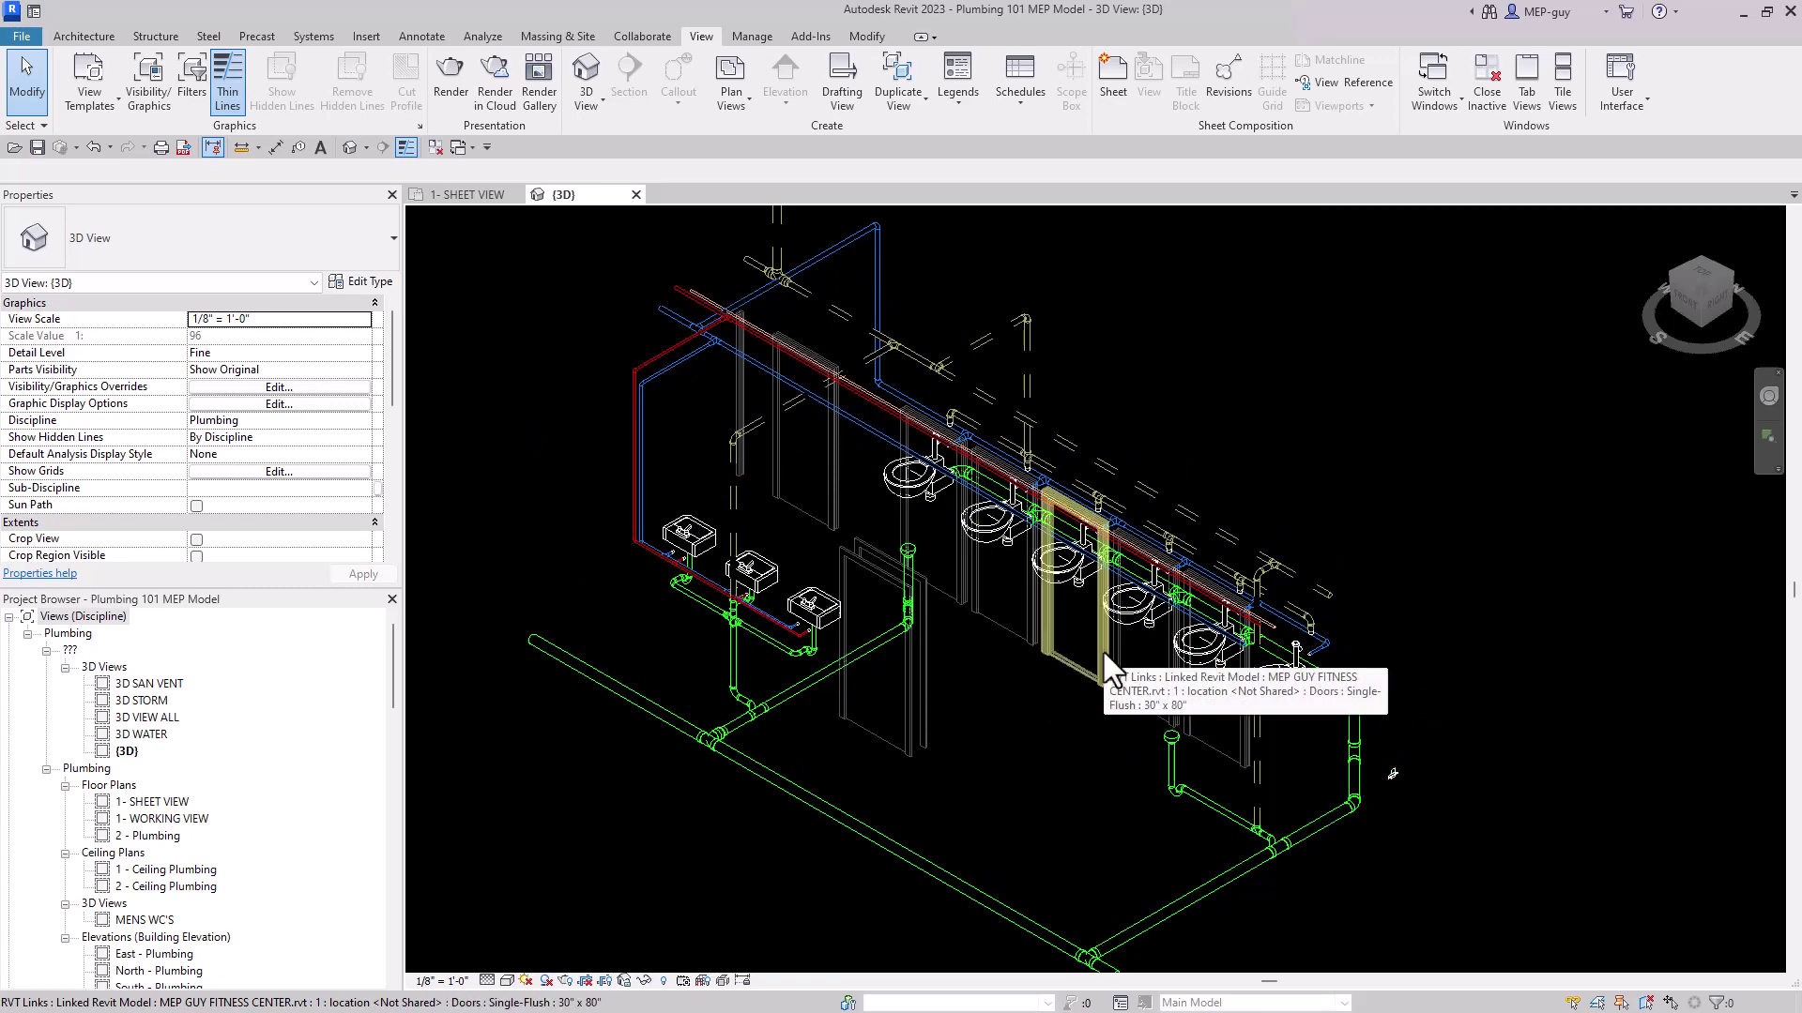
click(1101, 649)
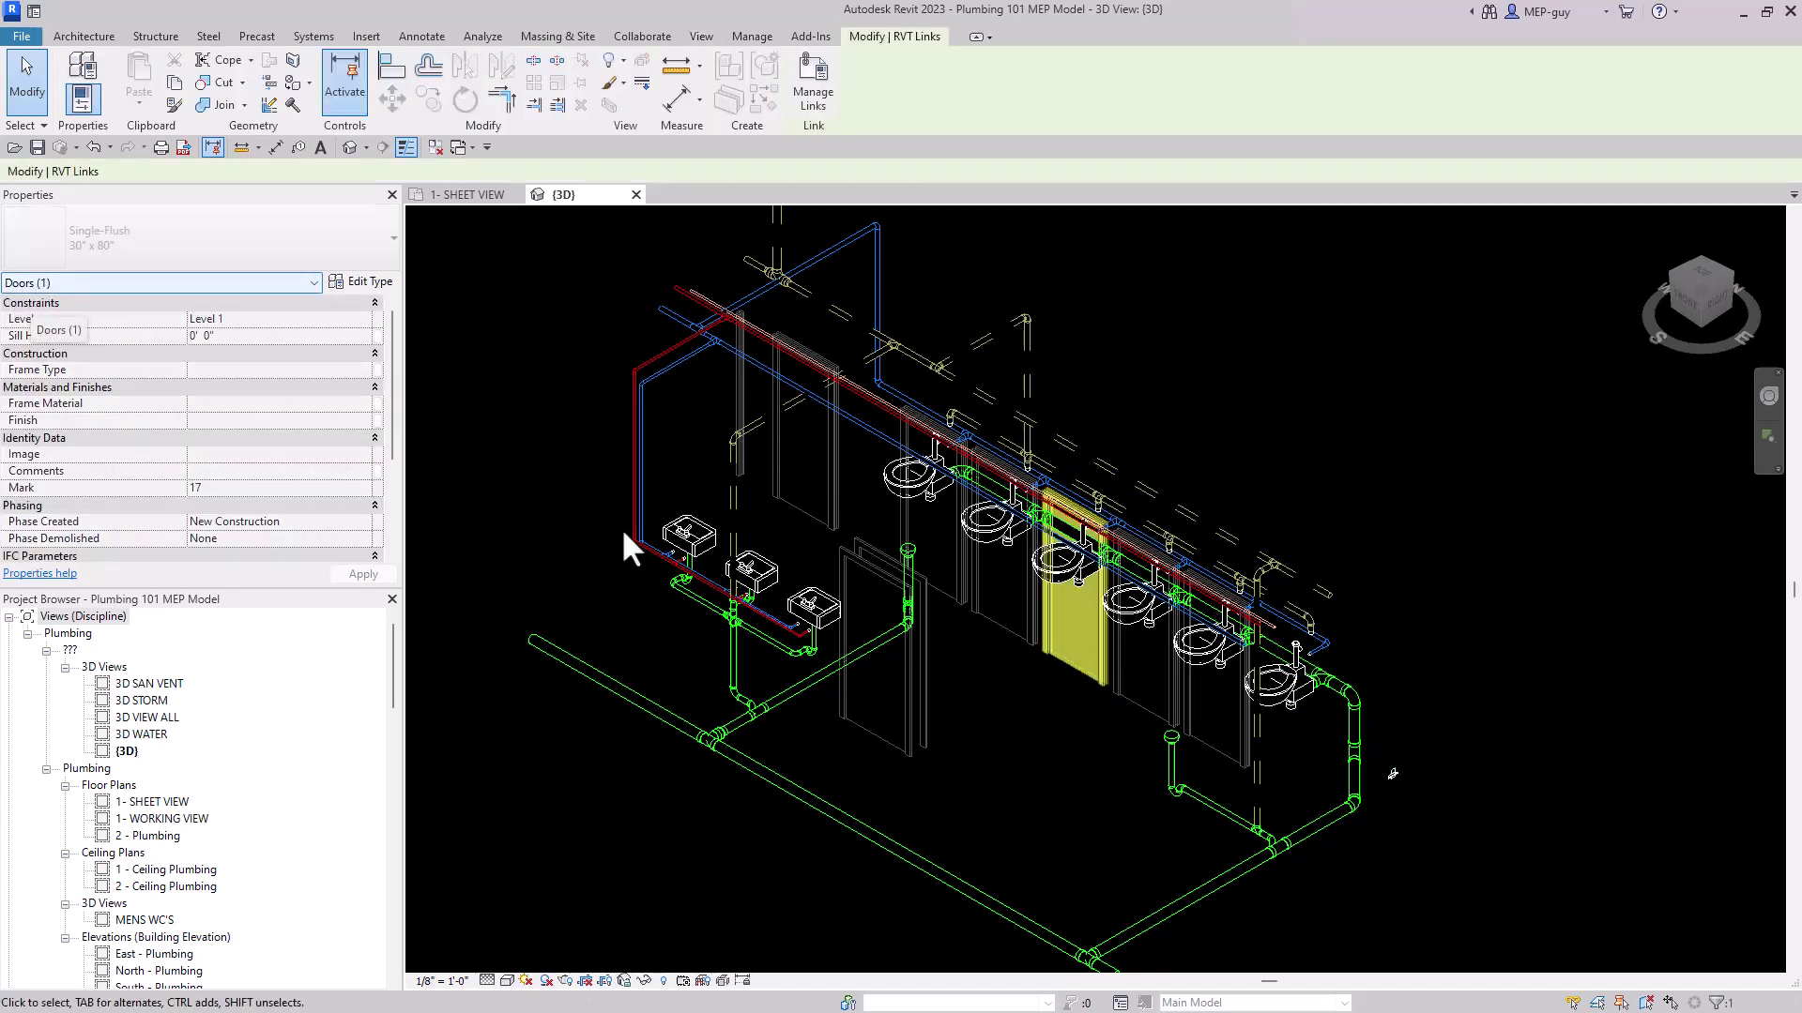
right_click(1100, 638)
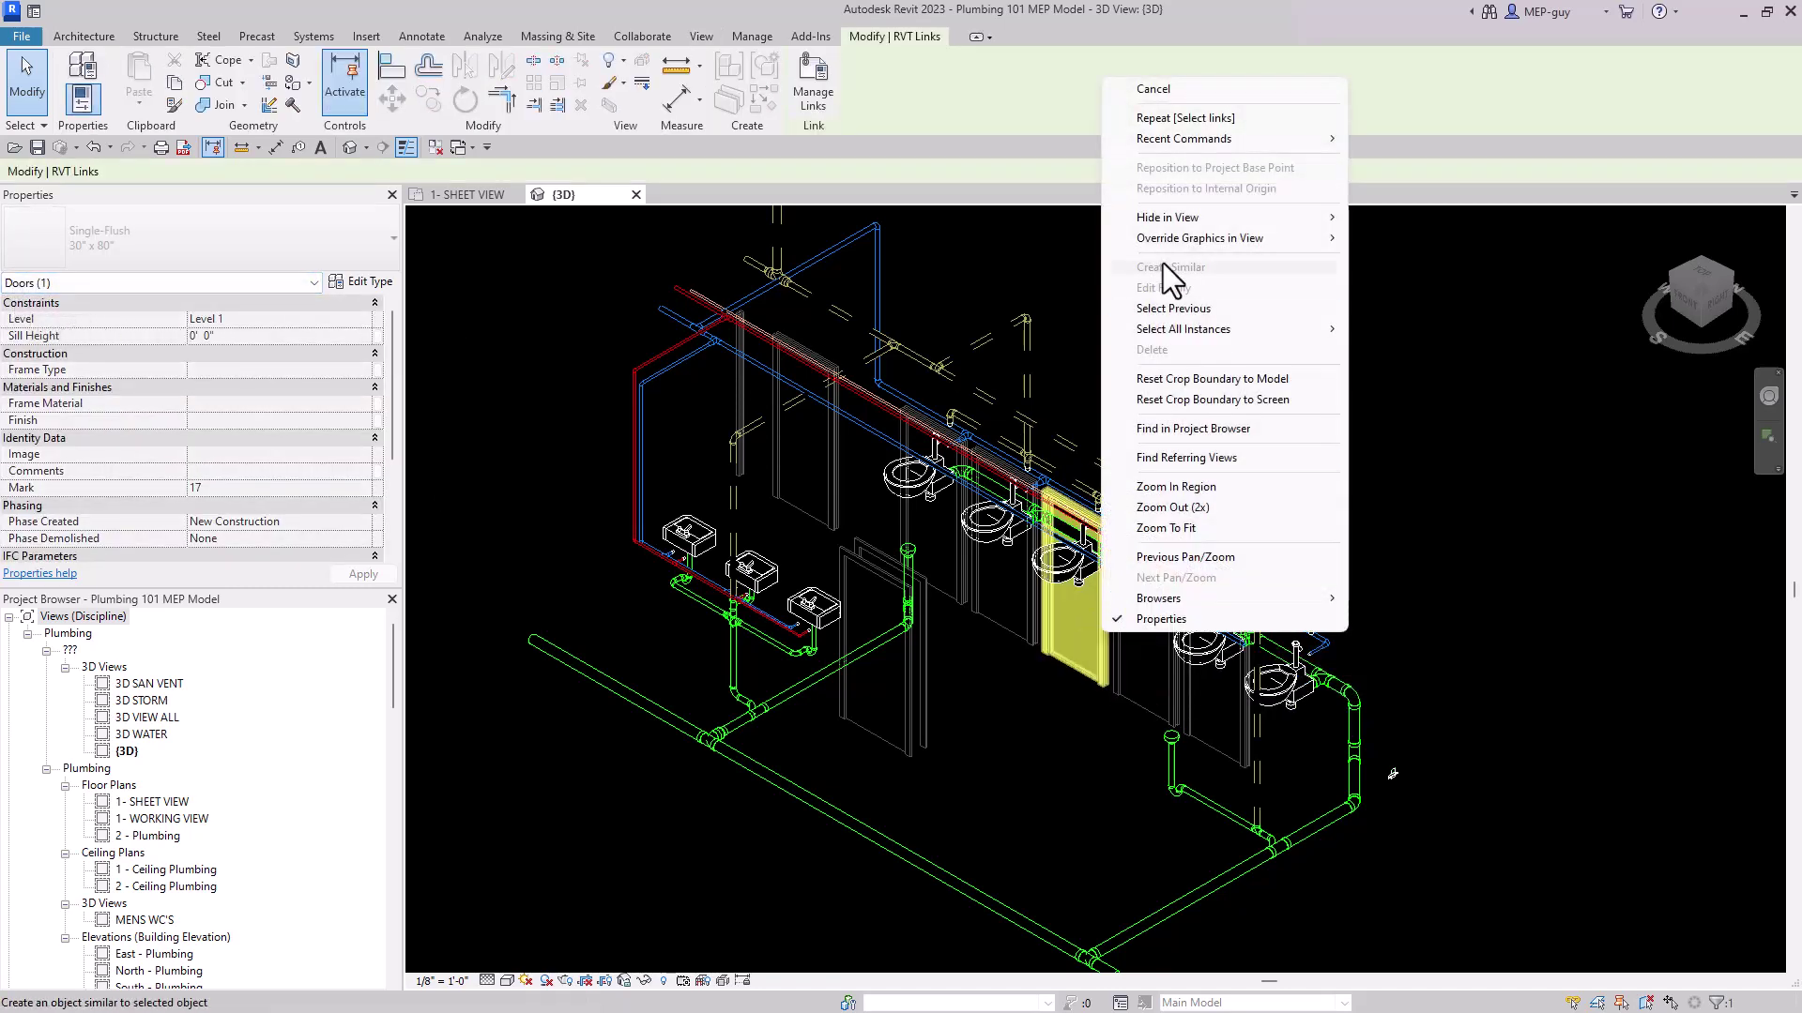
mouse_move(1164, 221)
click(1387, 238)
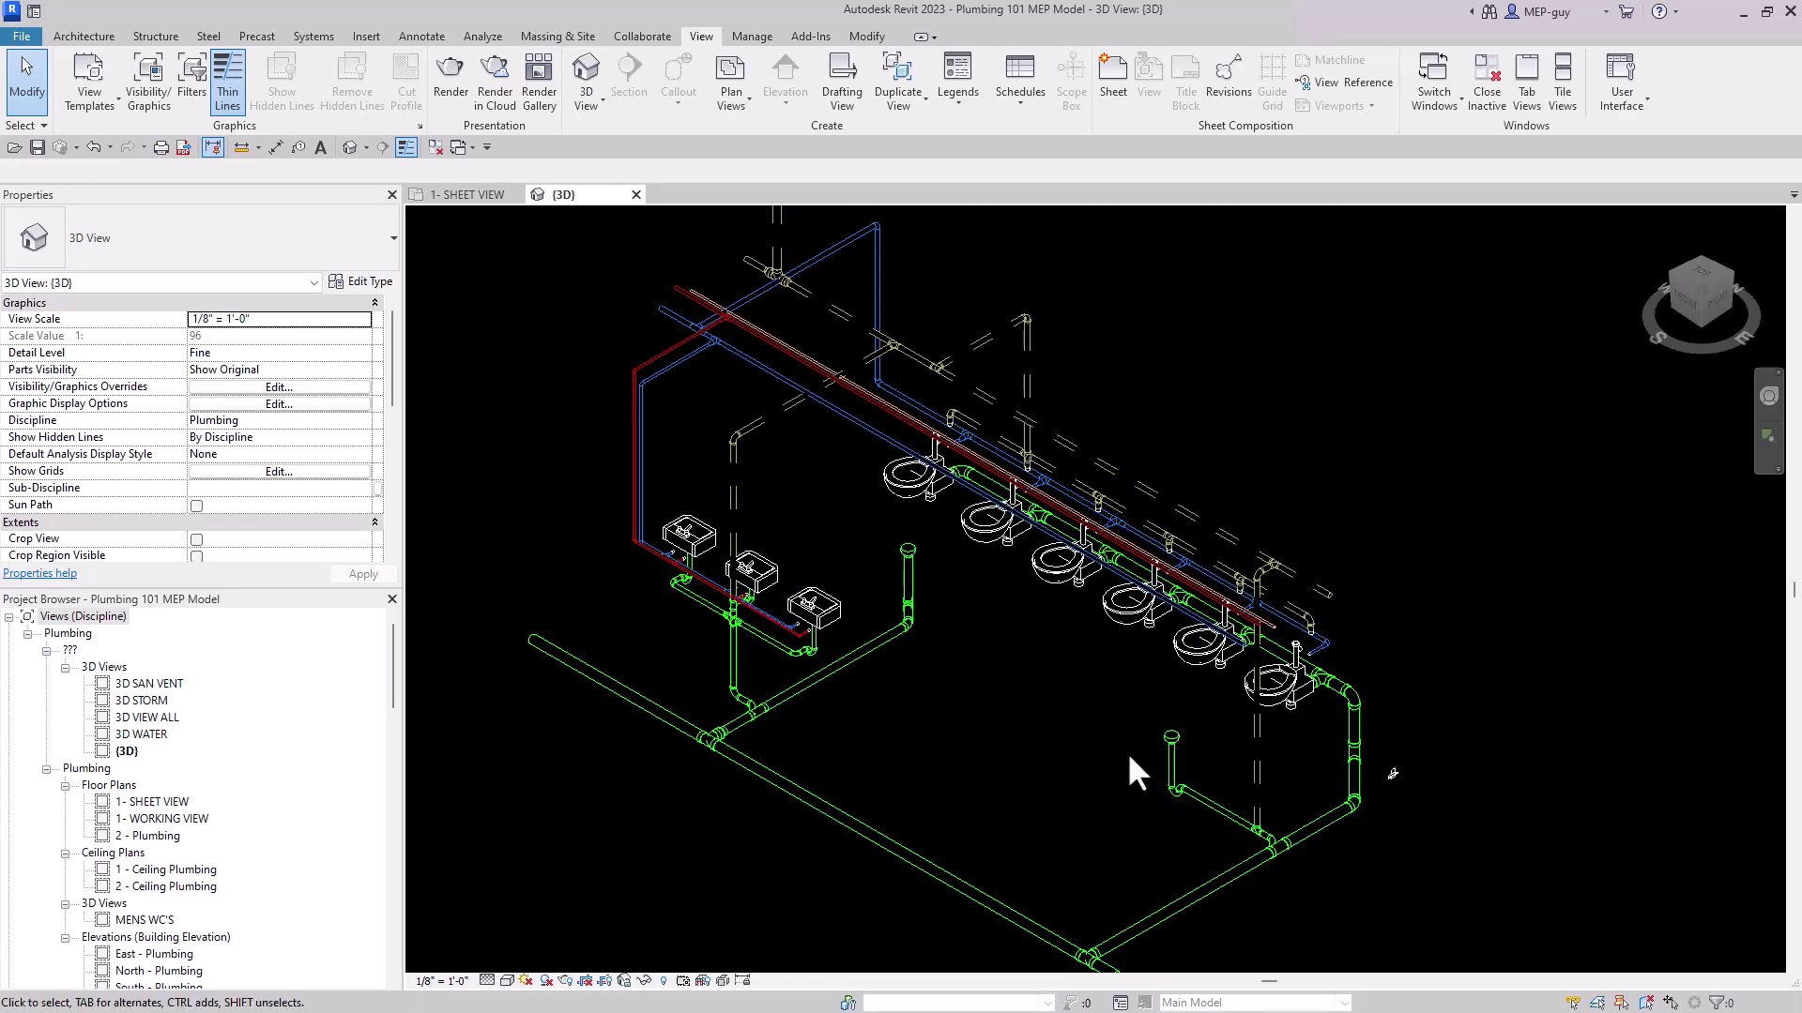
Orbit and zoom for a close, steeper view over the toilet row and lavatories
scroll(1128, 752, down, 2)
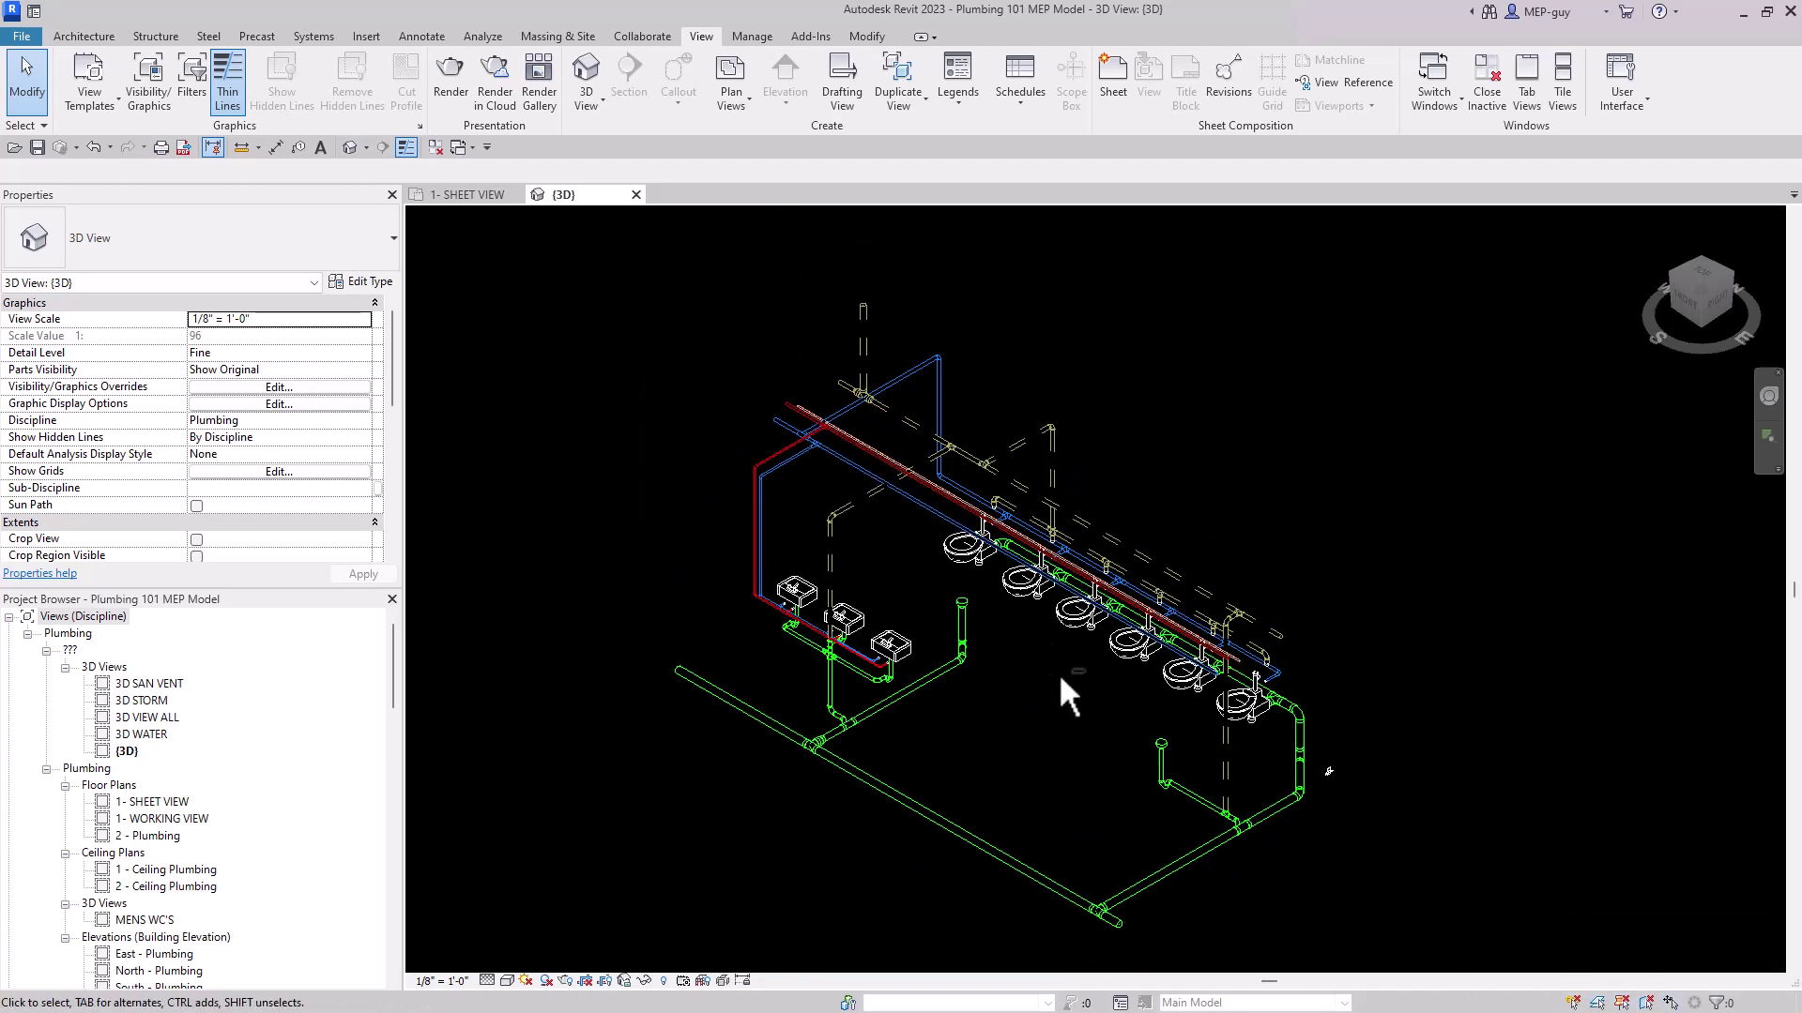
shift+middle_drag(1070, 672, 1218, 638)
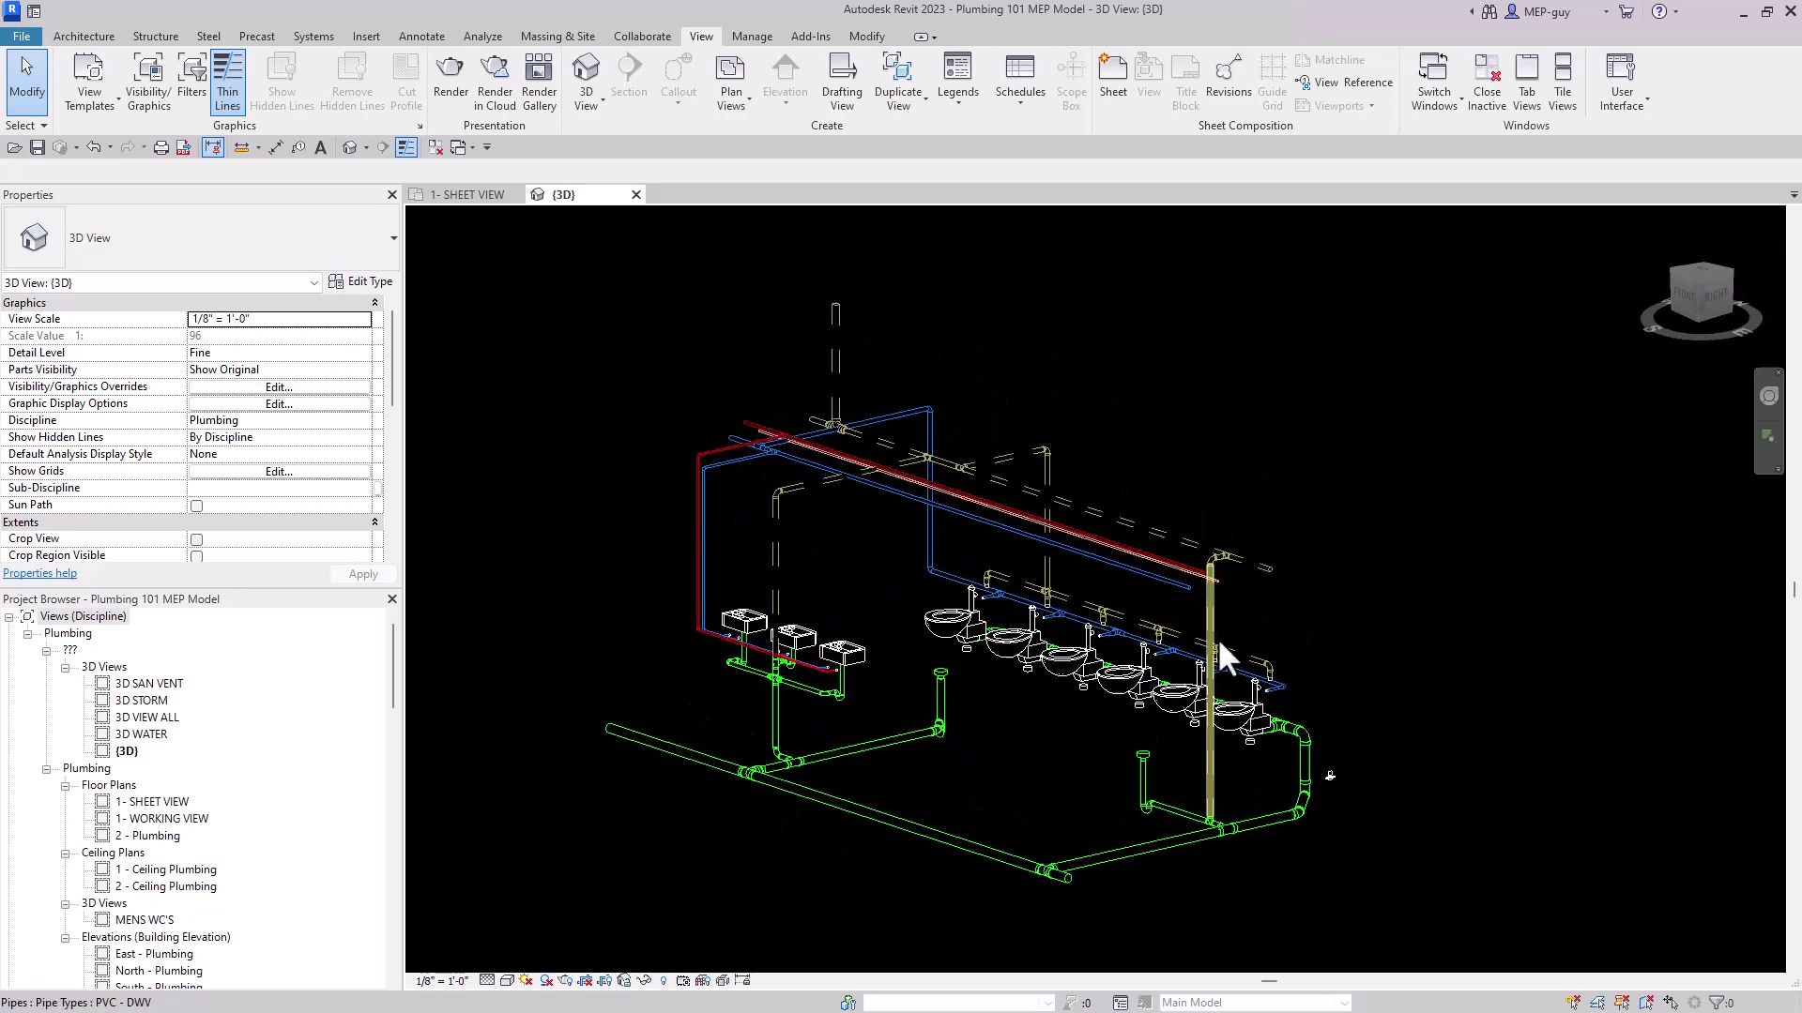
scroll(1248, 662, up, 5)
shift+middle_drag(1402, 746, 1170, 456)
scroll(1203, 518, up, 2)
shift+middle_drag(1203, 518, 1388, 522)
scroll(1359, 507, down, 2)
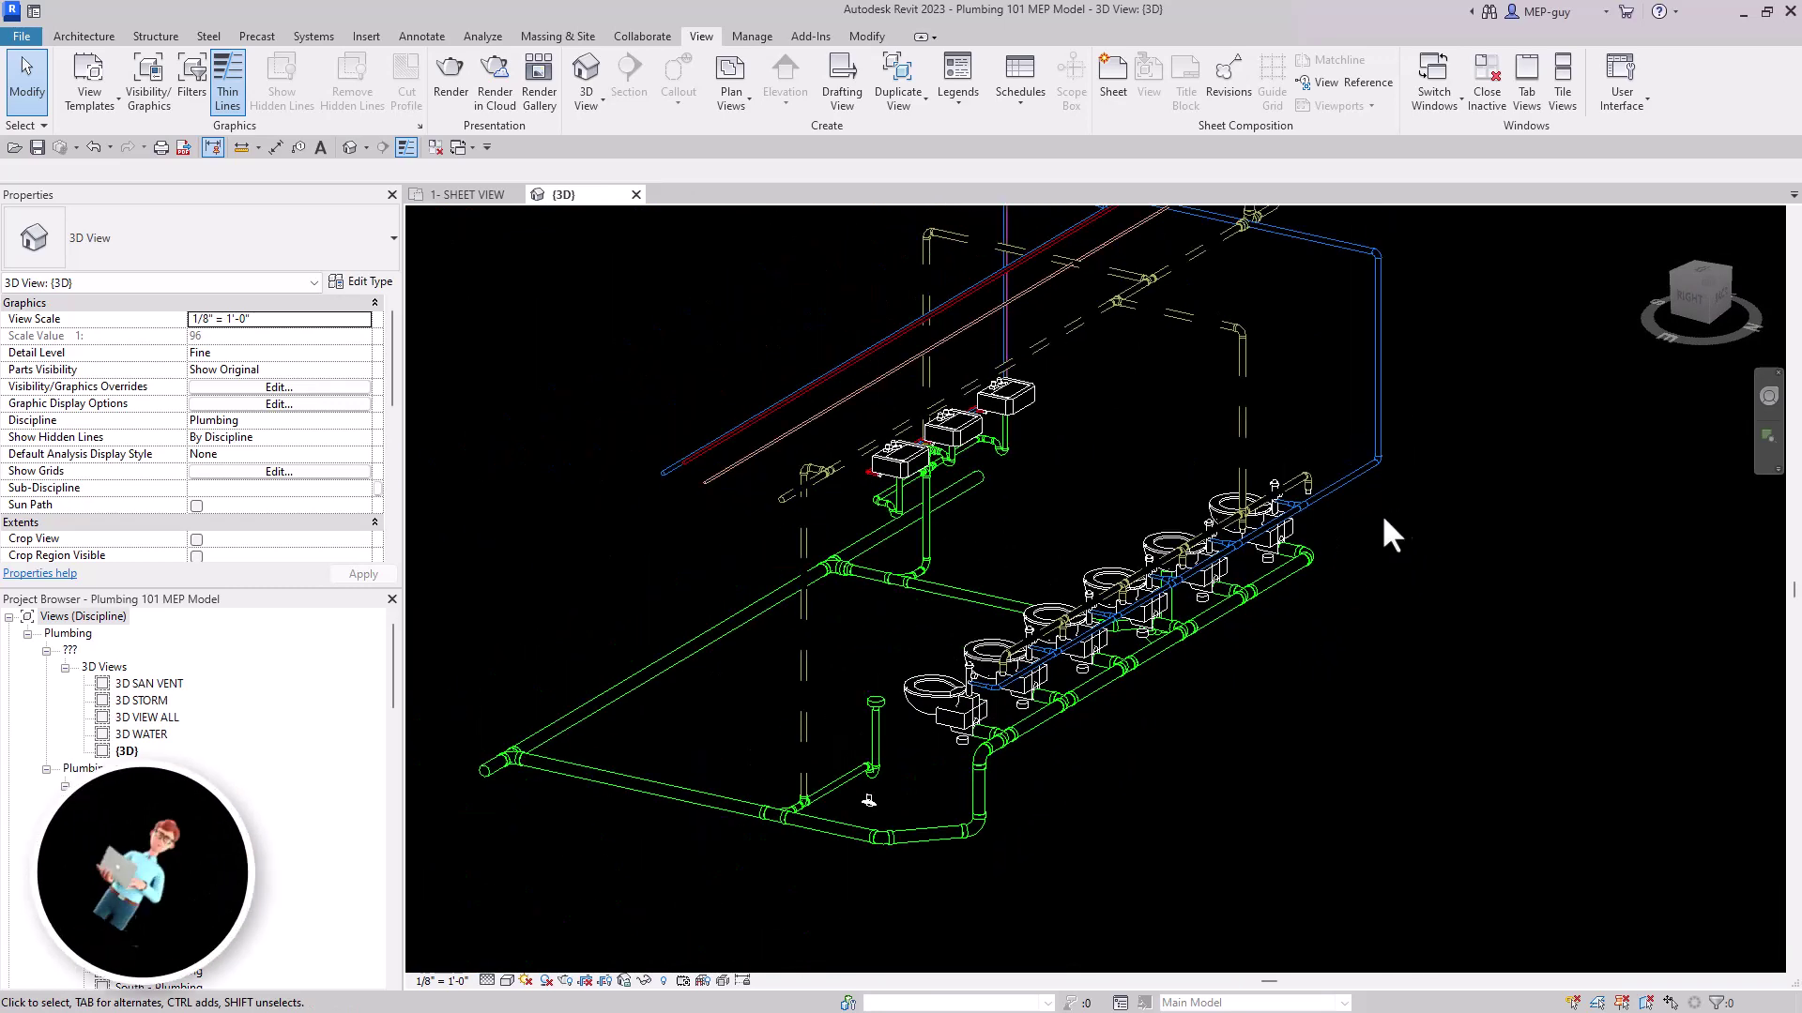
Switch the {3D} view to the Realistic visual style and re-angle the toilet row
click(507, 982)
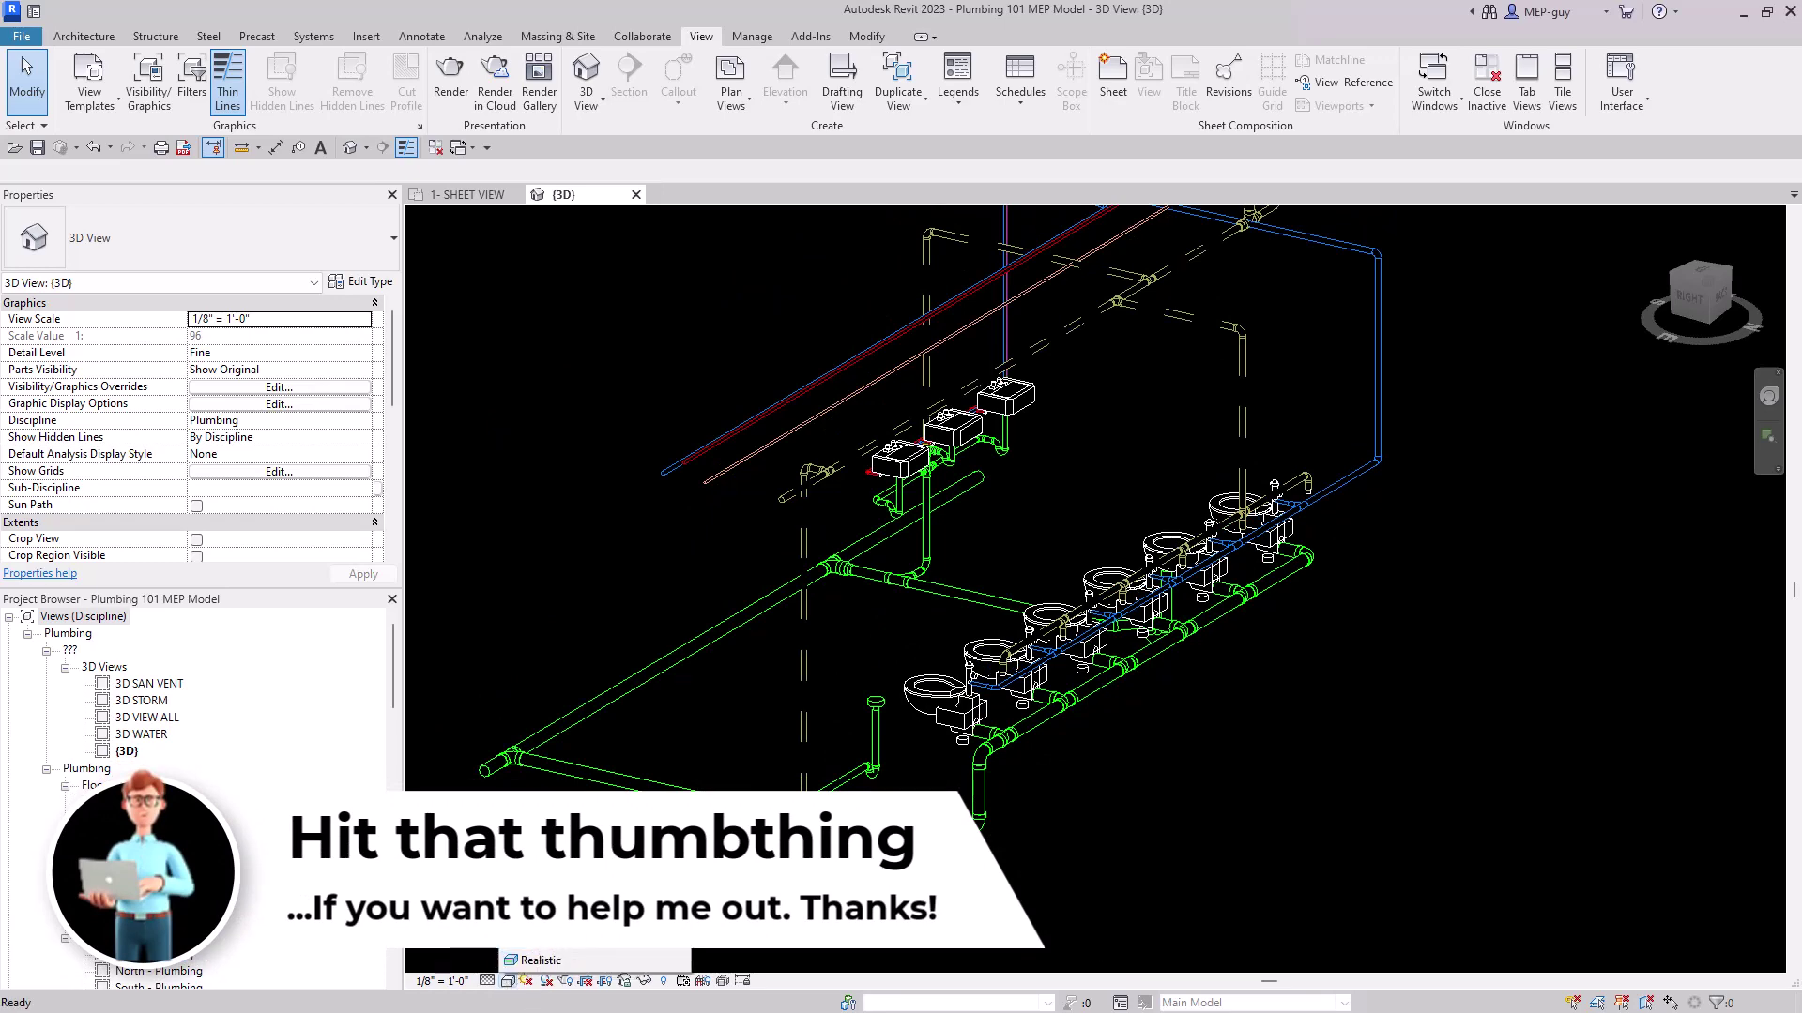
click(545, 959)
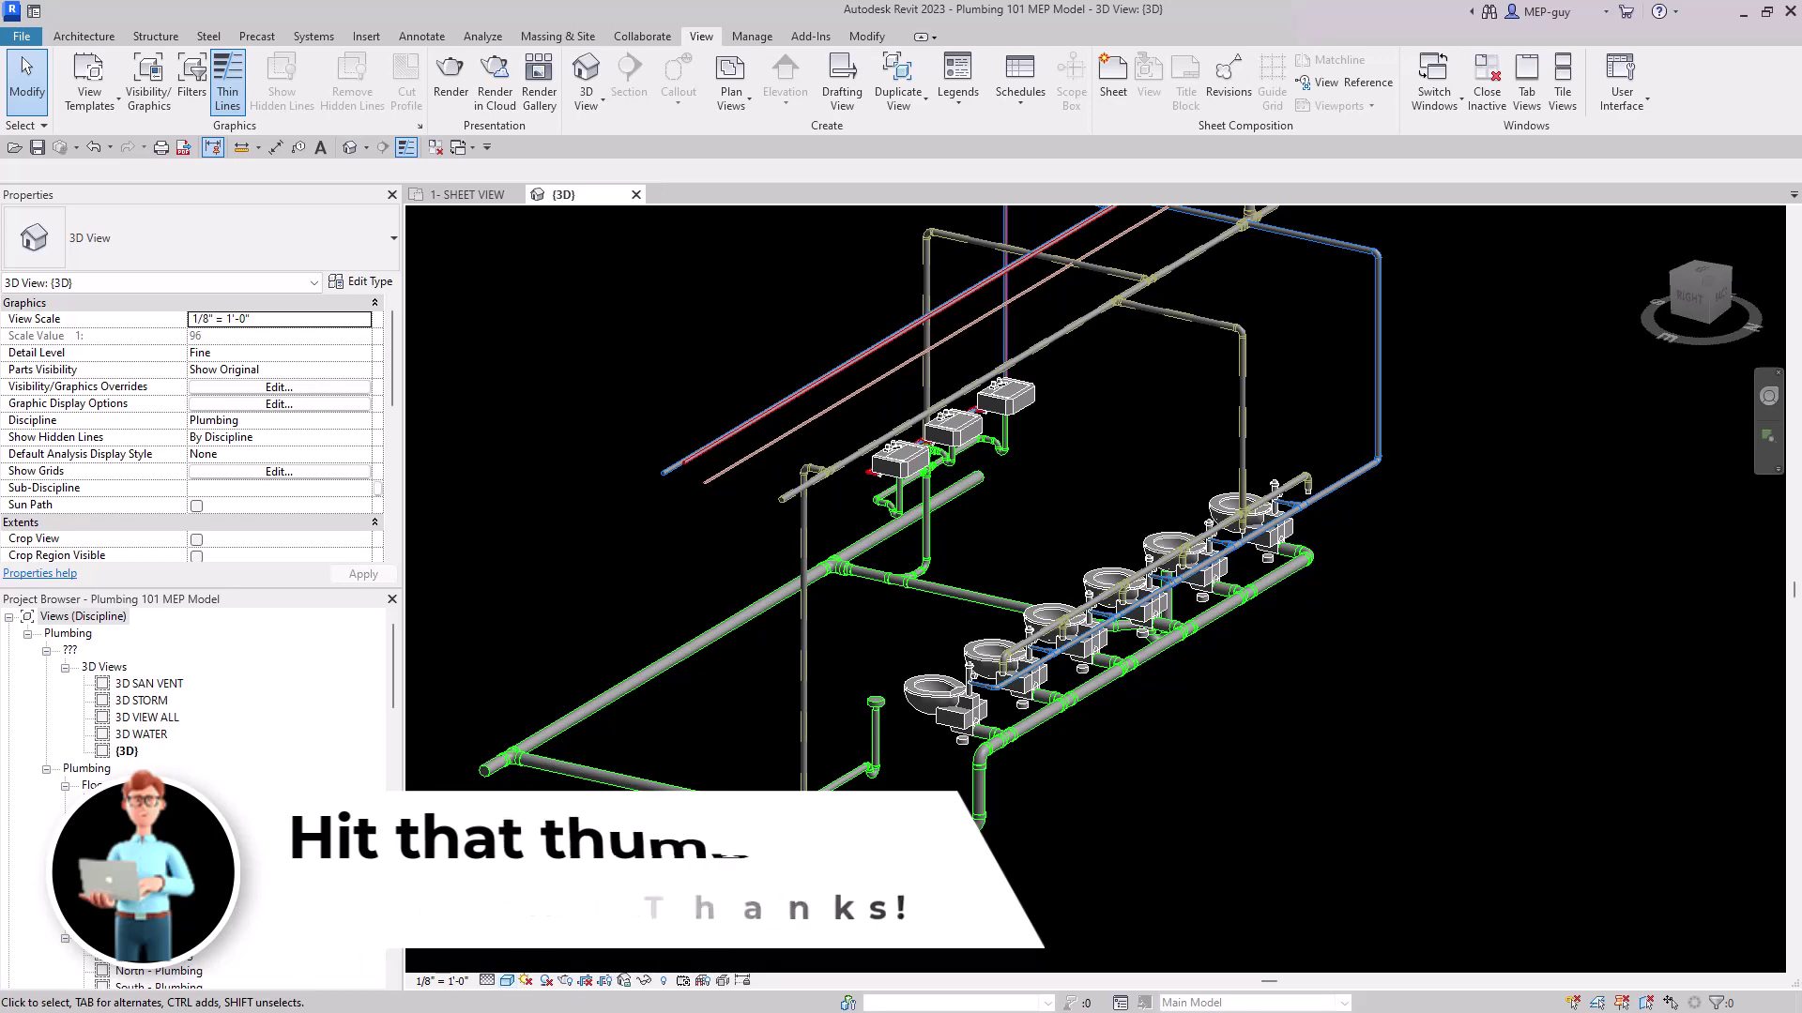
scroll(1106, 646, up, 5)
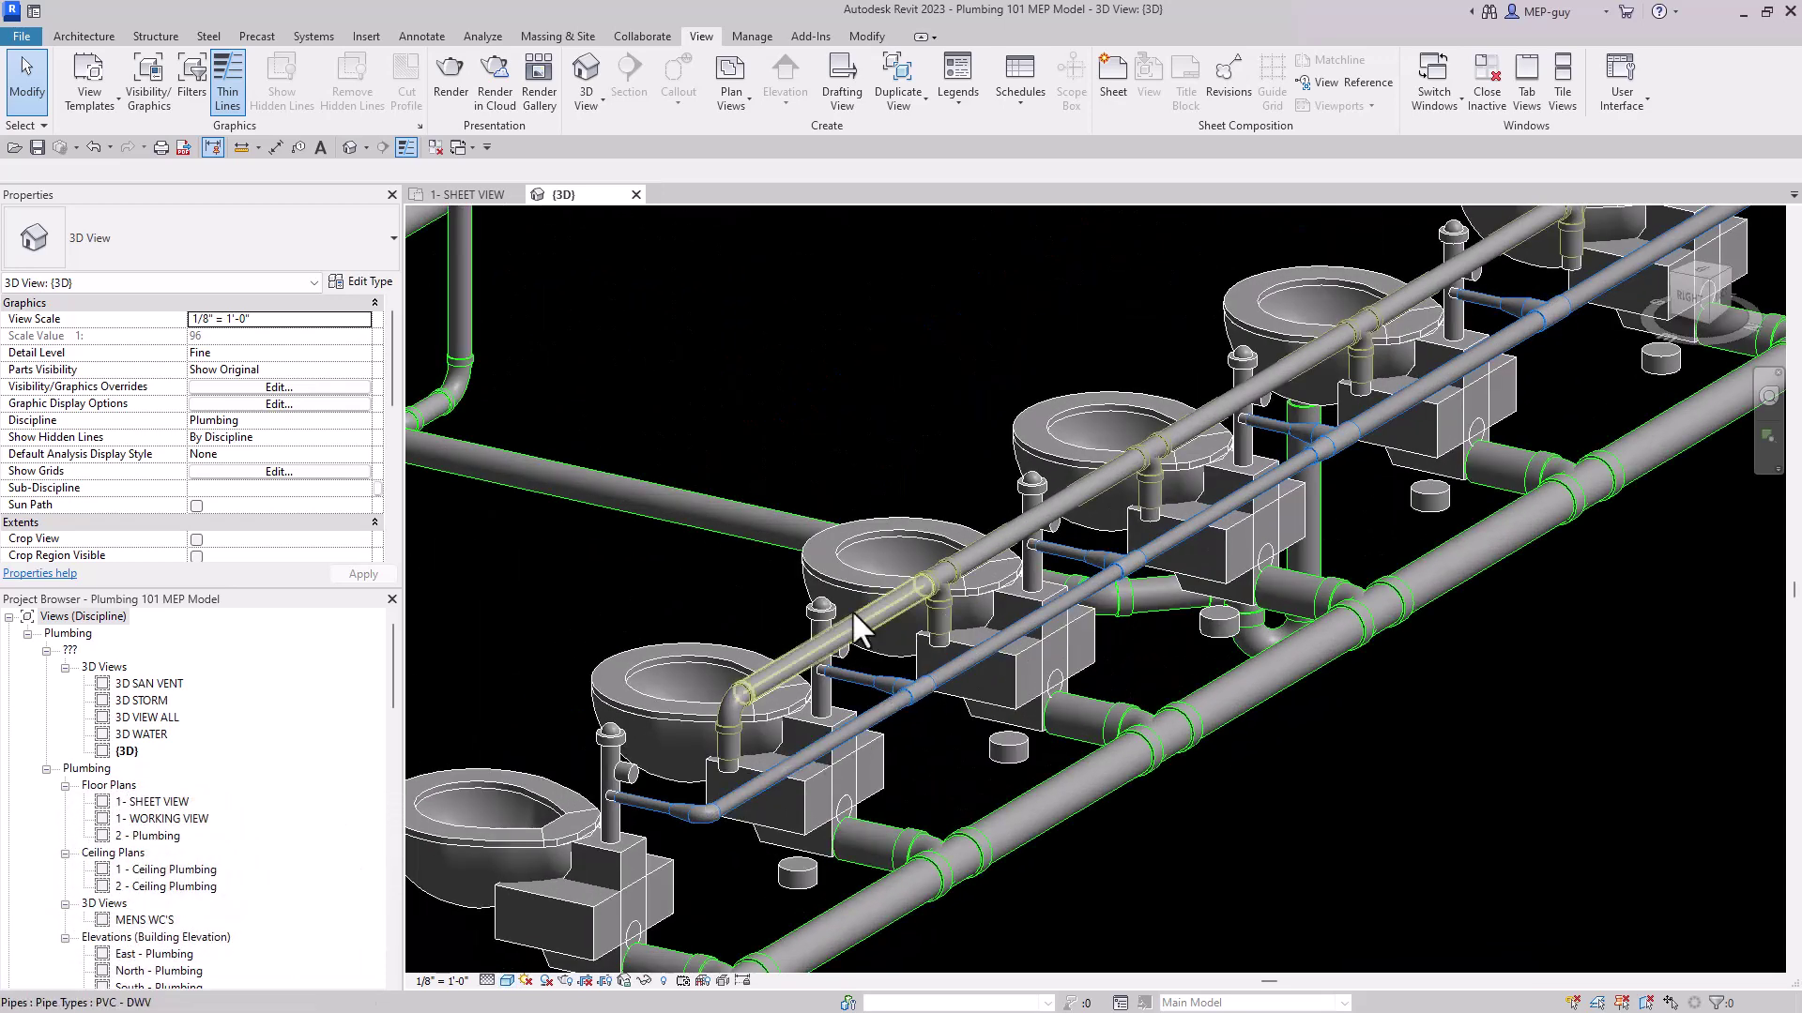
mouse_move(1090, 773)
shift+middle_down()
mouse_move(1107, 736)
mouse_move(1355, 793)
mouse_move(1000, 798)
mouse_move(1120, 773)
shift+middle_up()
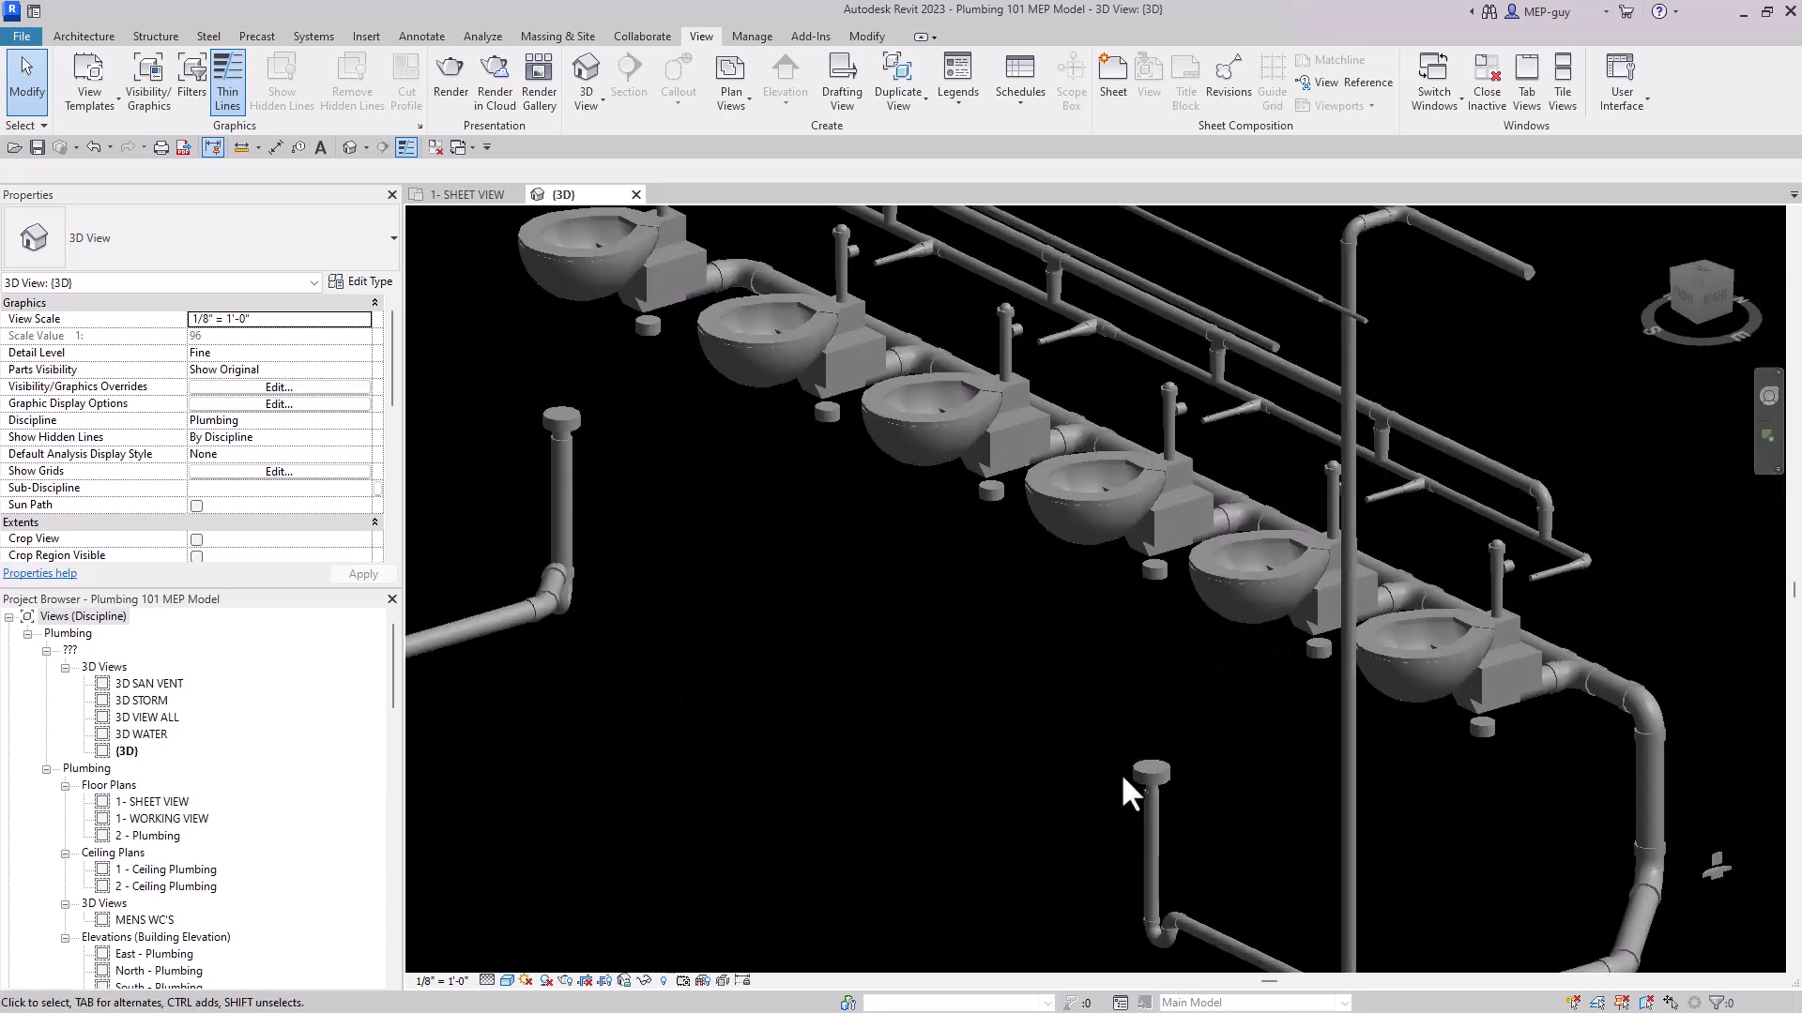
shift+middle_drag(981, 659, 1026, 673)
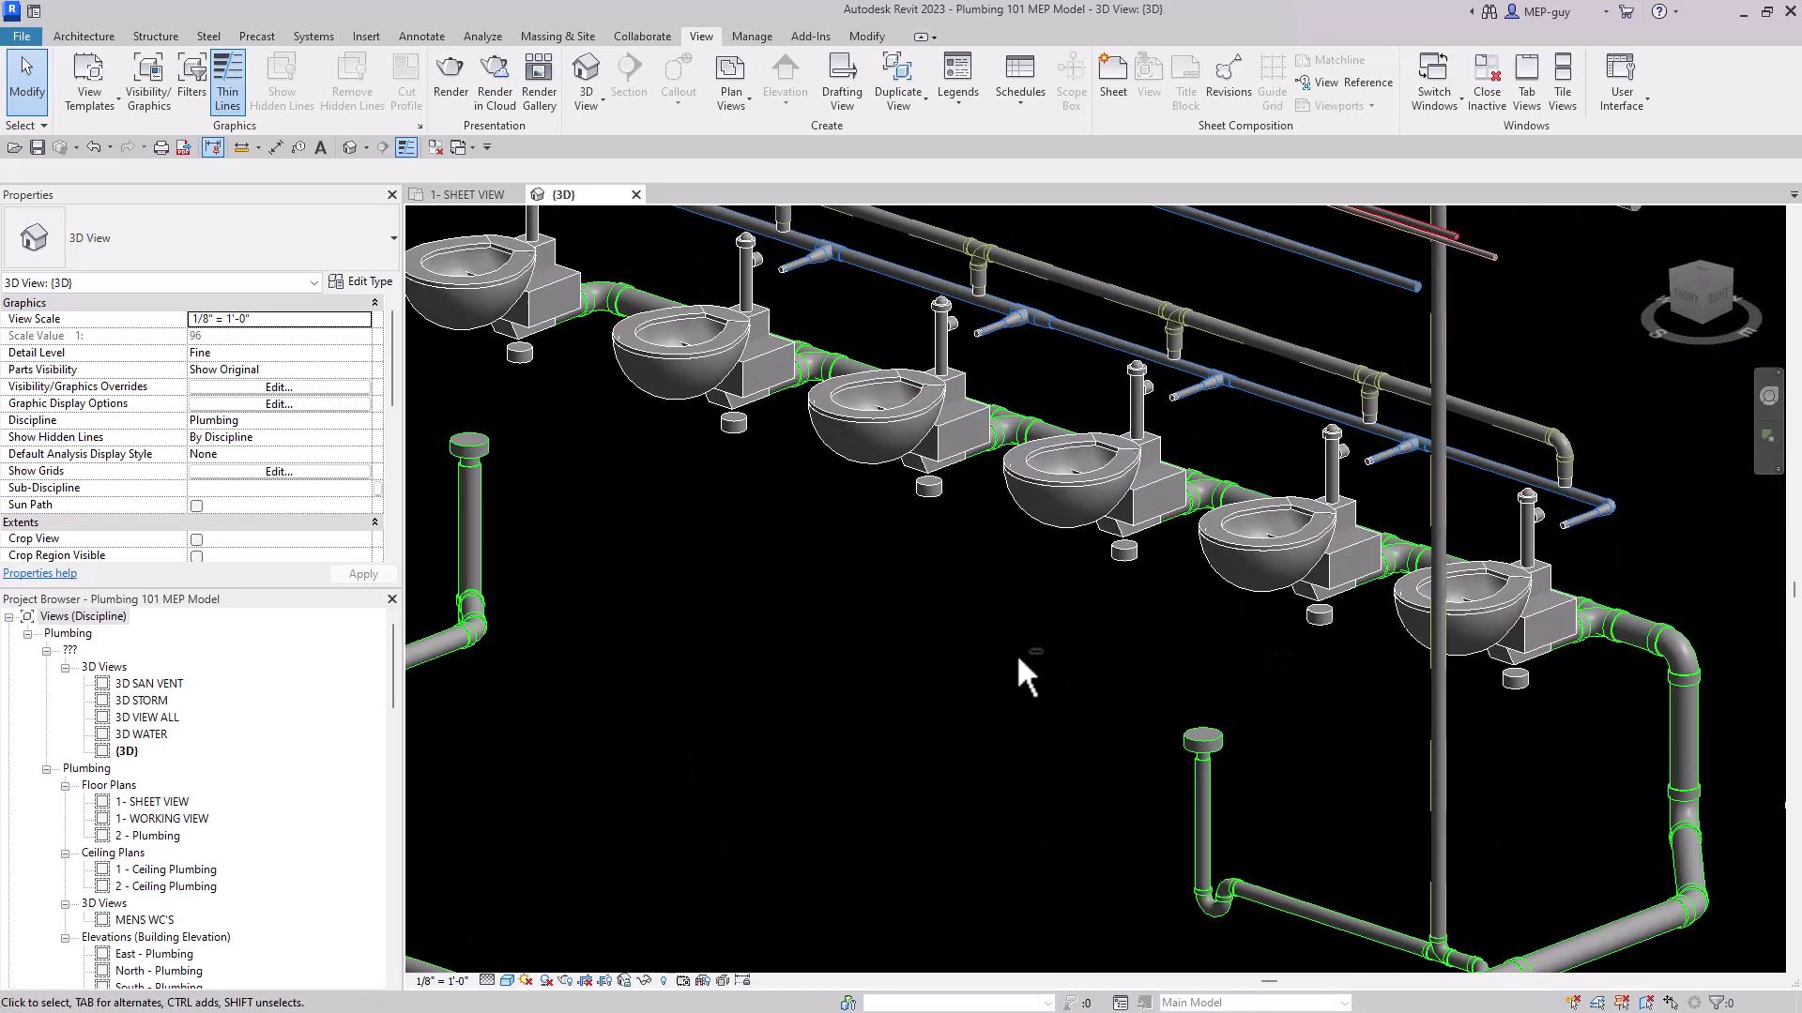
scroll(1505, 629, up, 3)
Select a water closet to inspect it, then orbit closer along the pipe run
click(1453, 610)
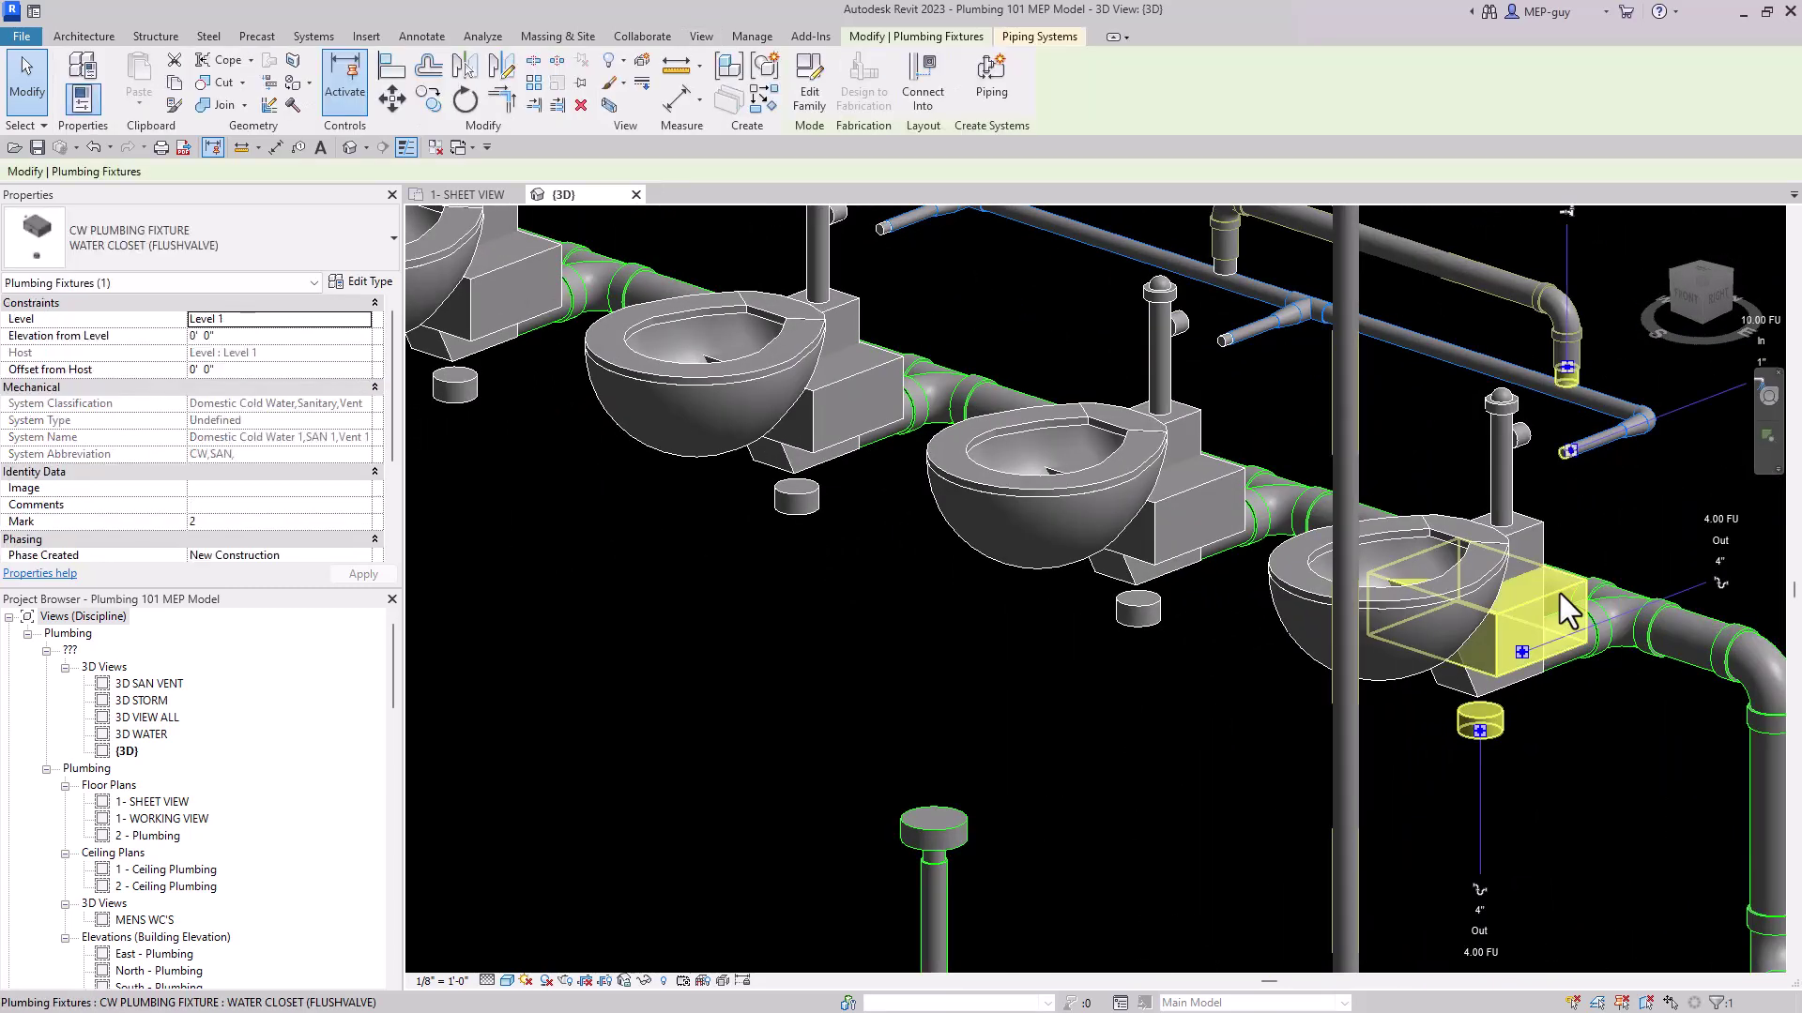
scroll(1018, 826, down, 3)
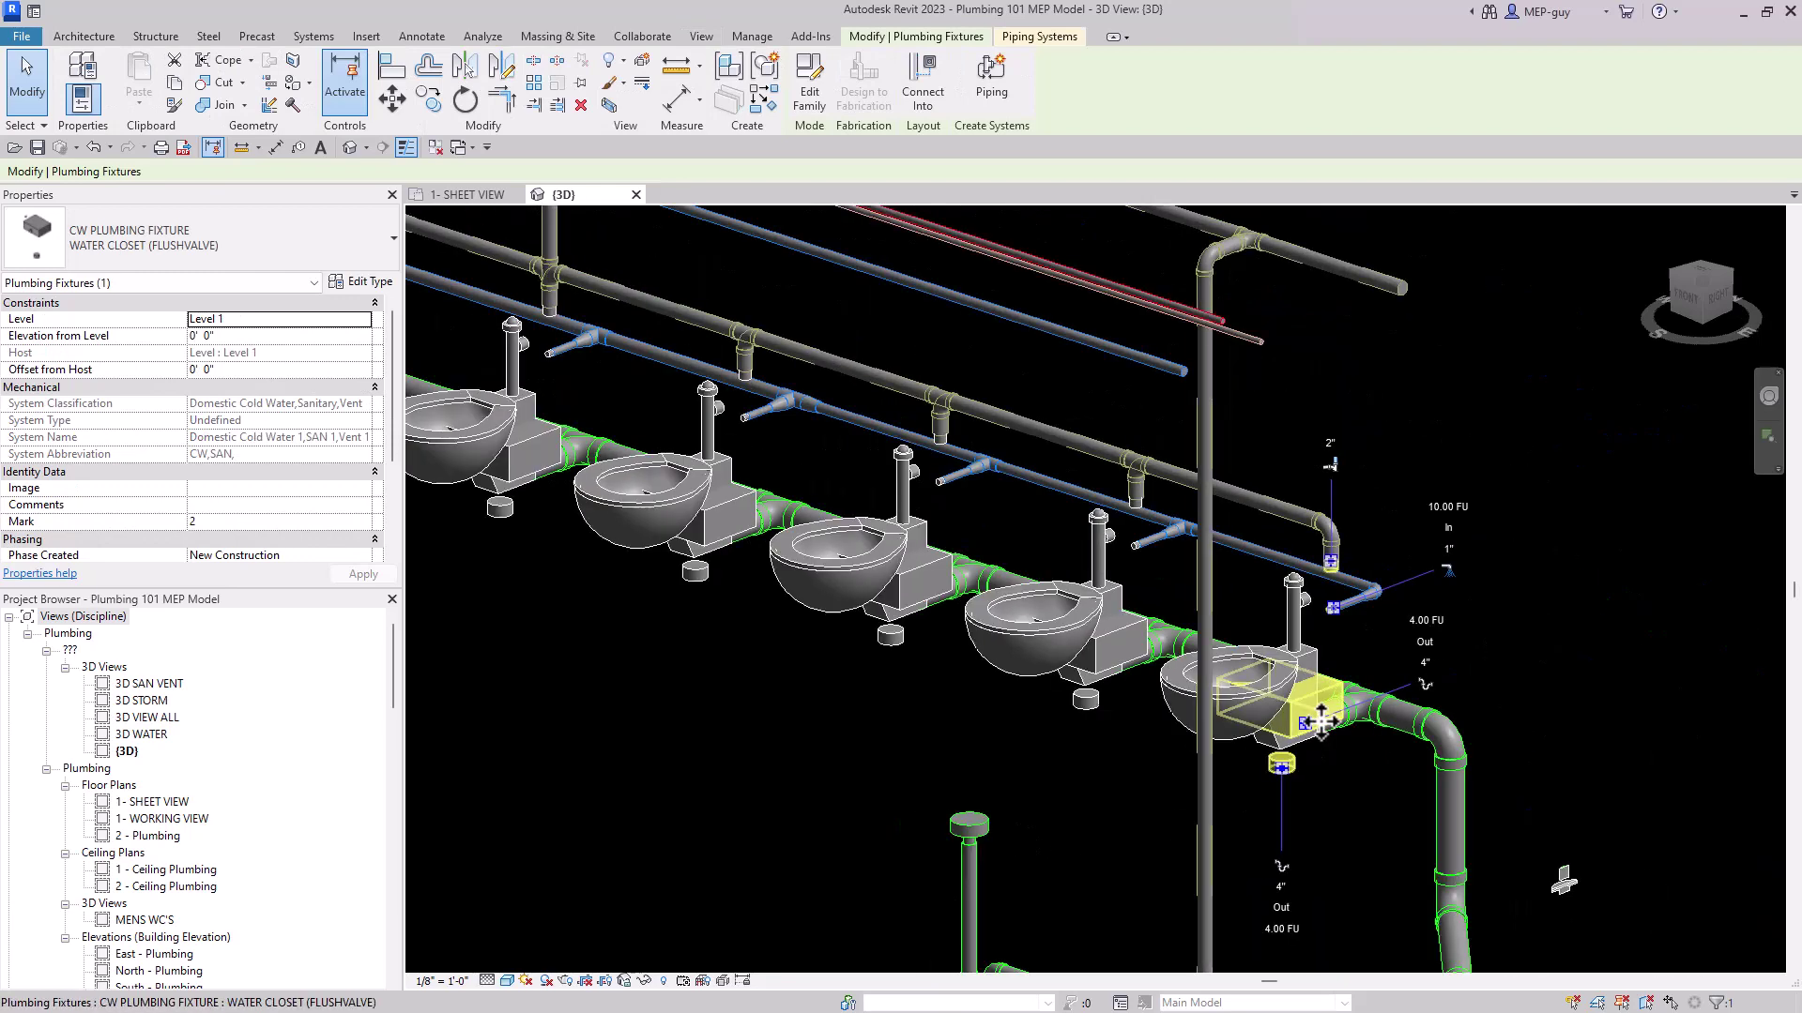
scroll(1348, 808, up, 2)
click(1347, 807)
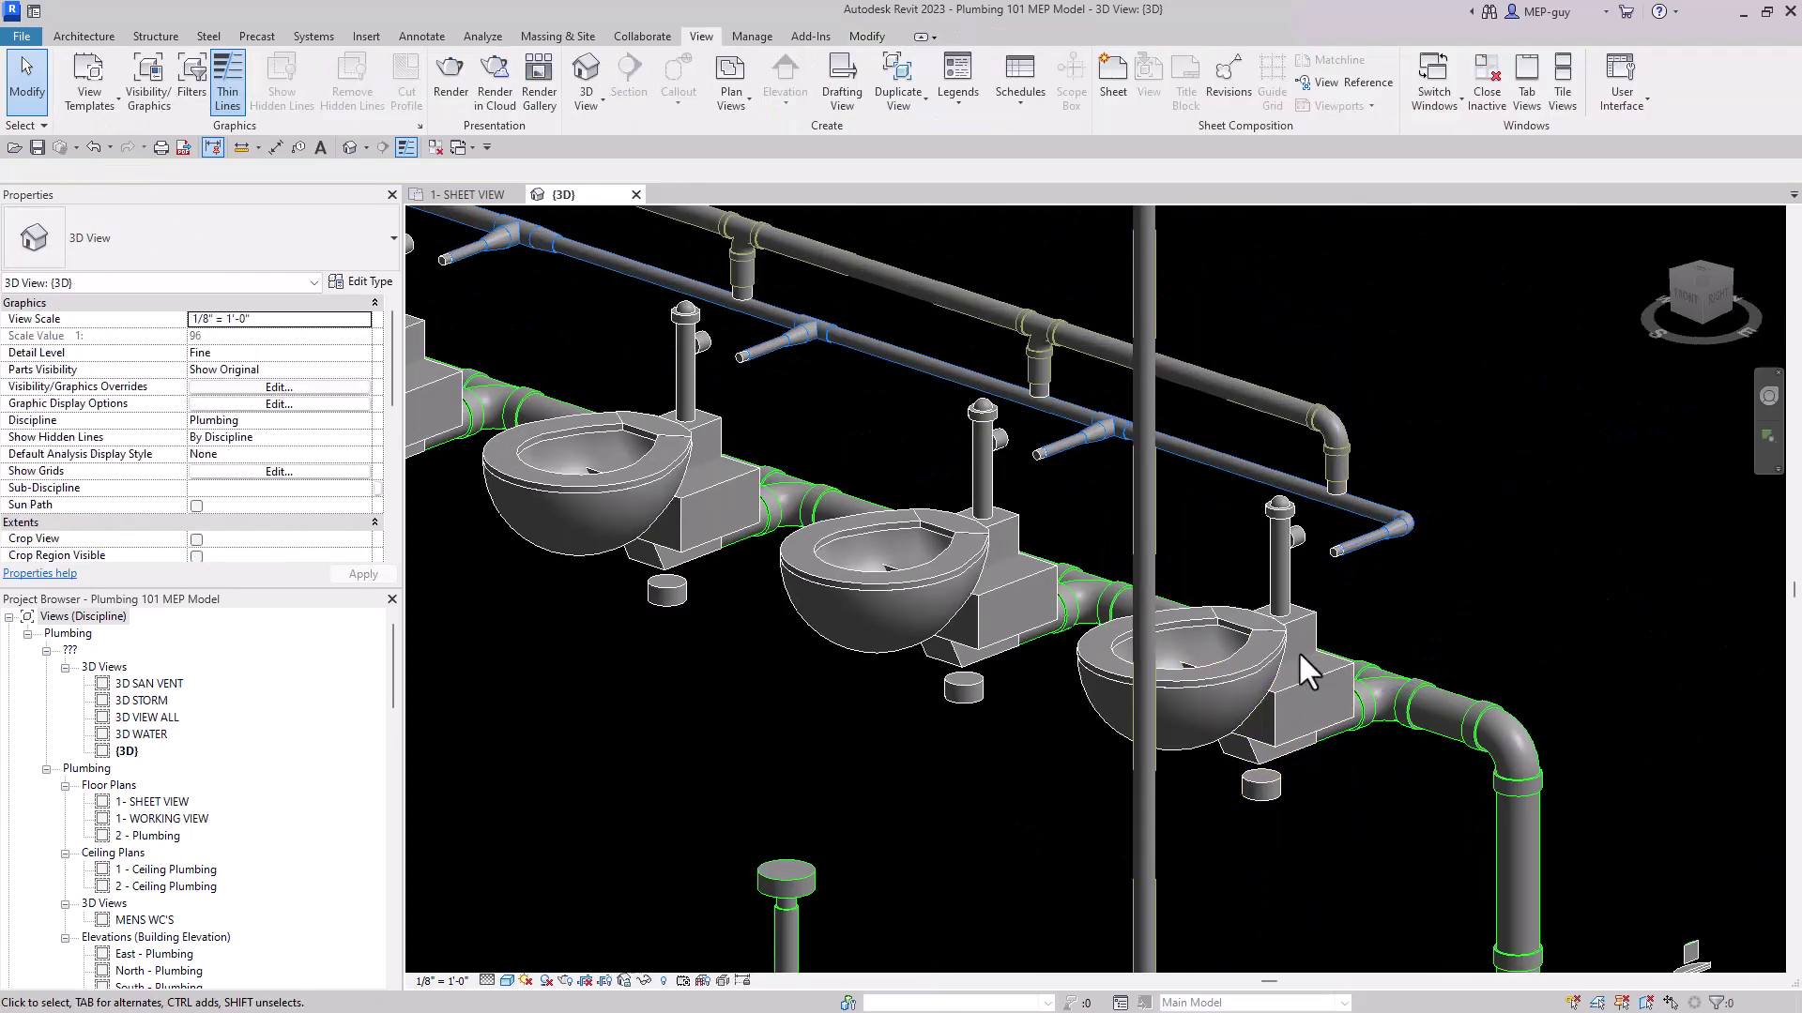
click(1287, 702)
shift+middle_drag(1372, 791, 926, 586)
click(1258, 796)
shift+middle_drag(1340, 410, 1281, 398)
scroll(1083, 526, up, 3)
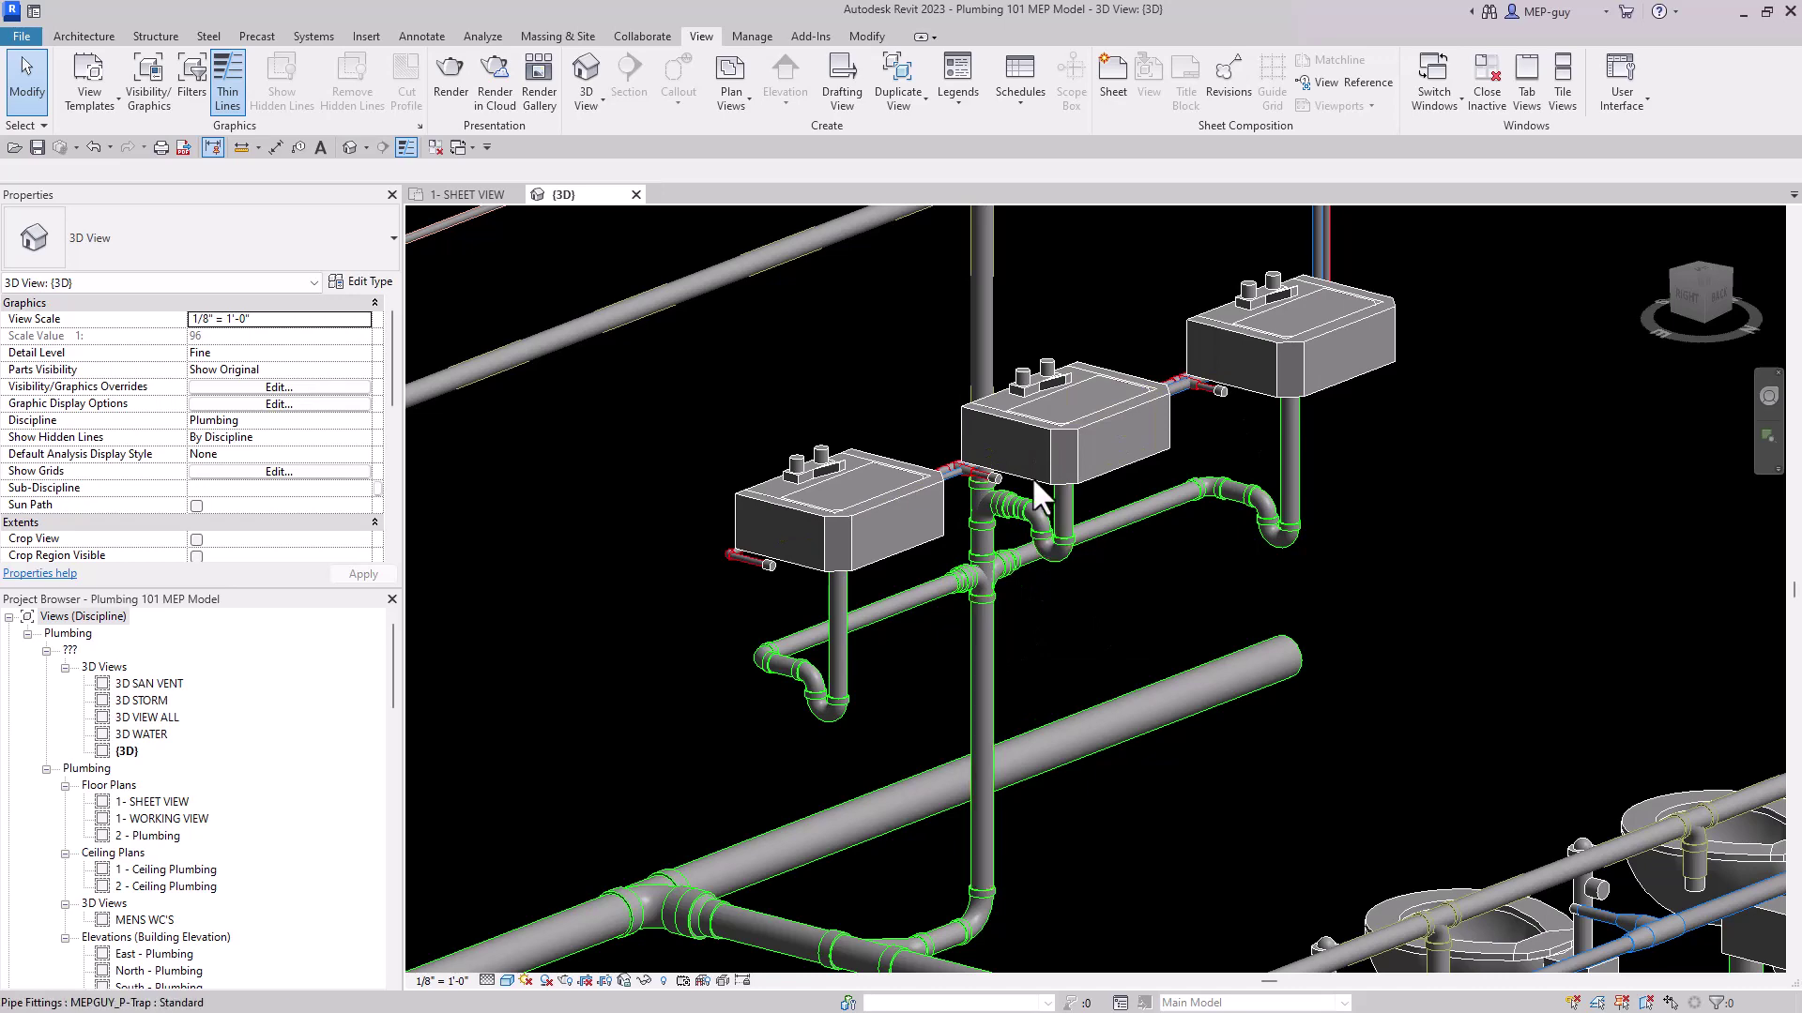
Select the vertical PVC pipe and orbit around the sinks and the whole plumbing layout
click(984, 625)
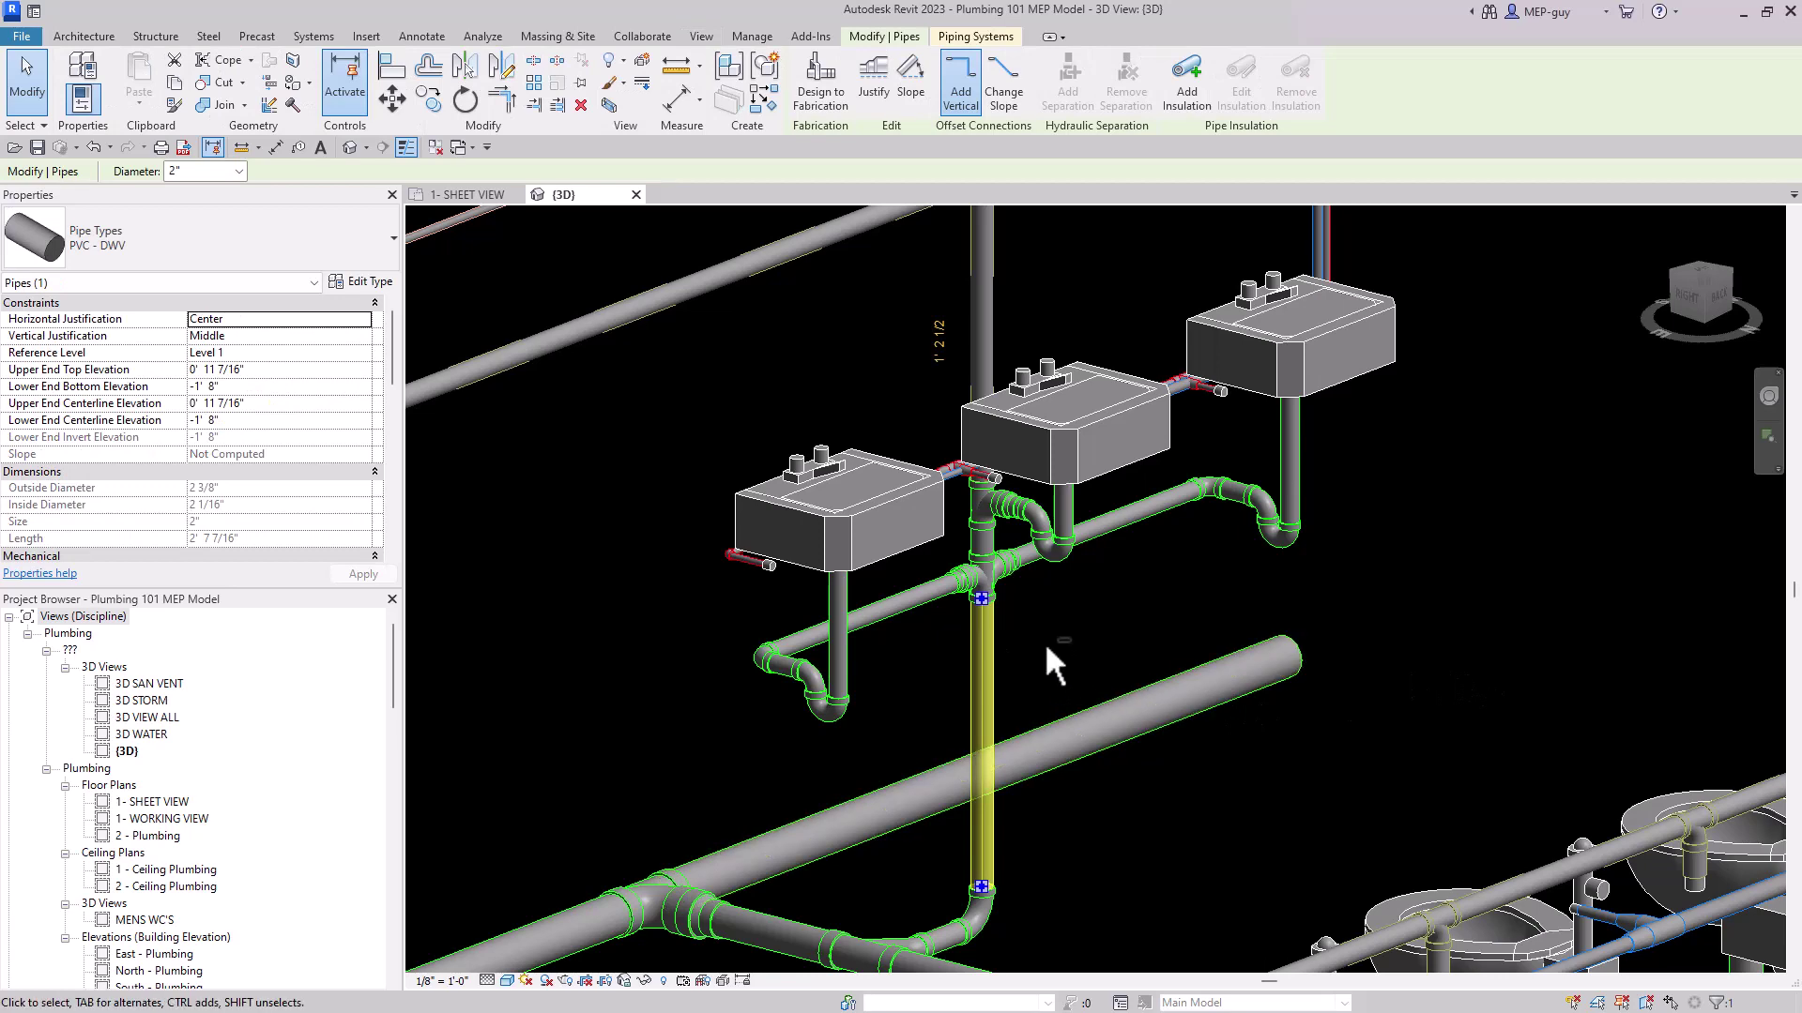
shift+middle_drag(1047, 646, 1781, 744)
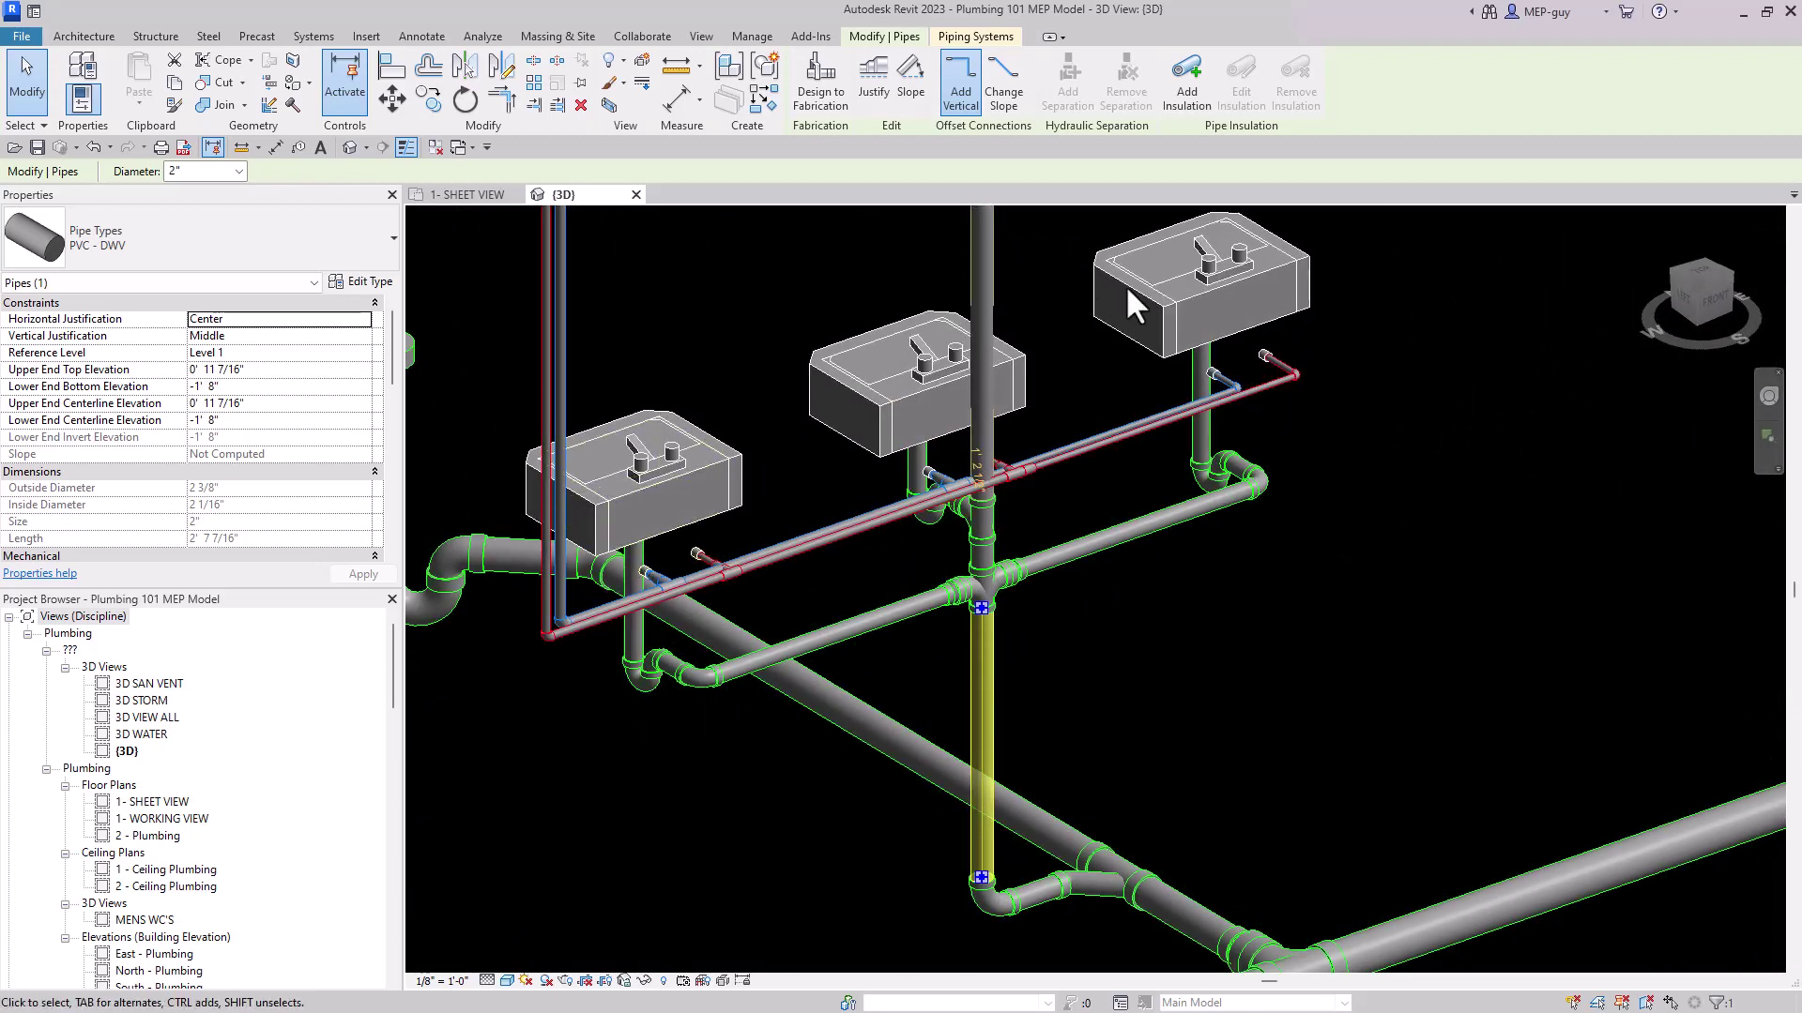
scroll(1557, 295, up, 3)
scroll(1557, 298, down, 2)
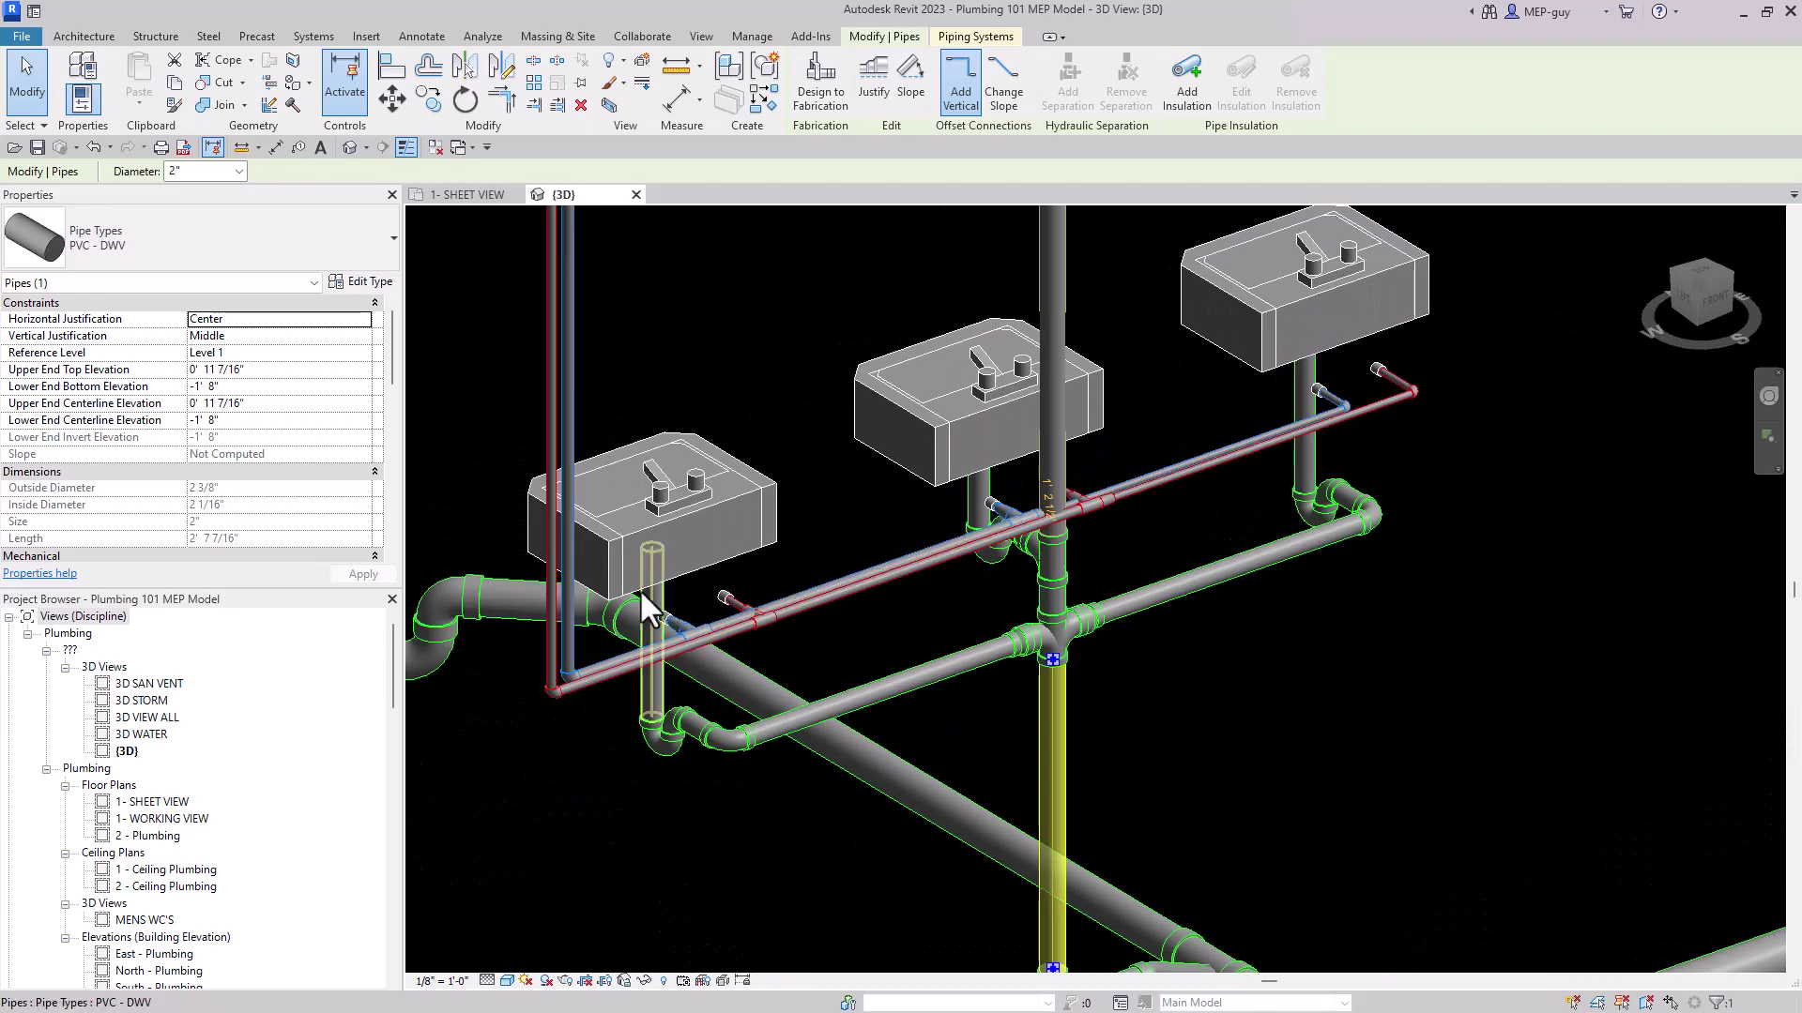
key(z)
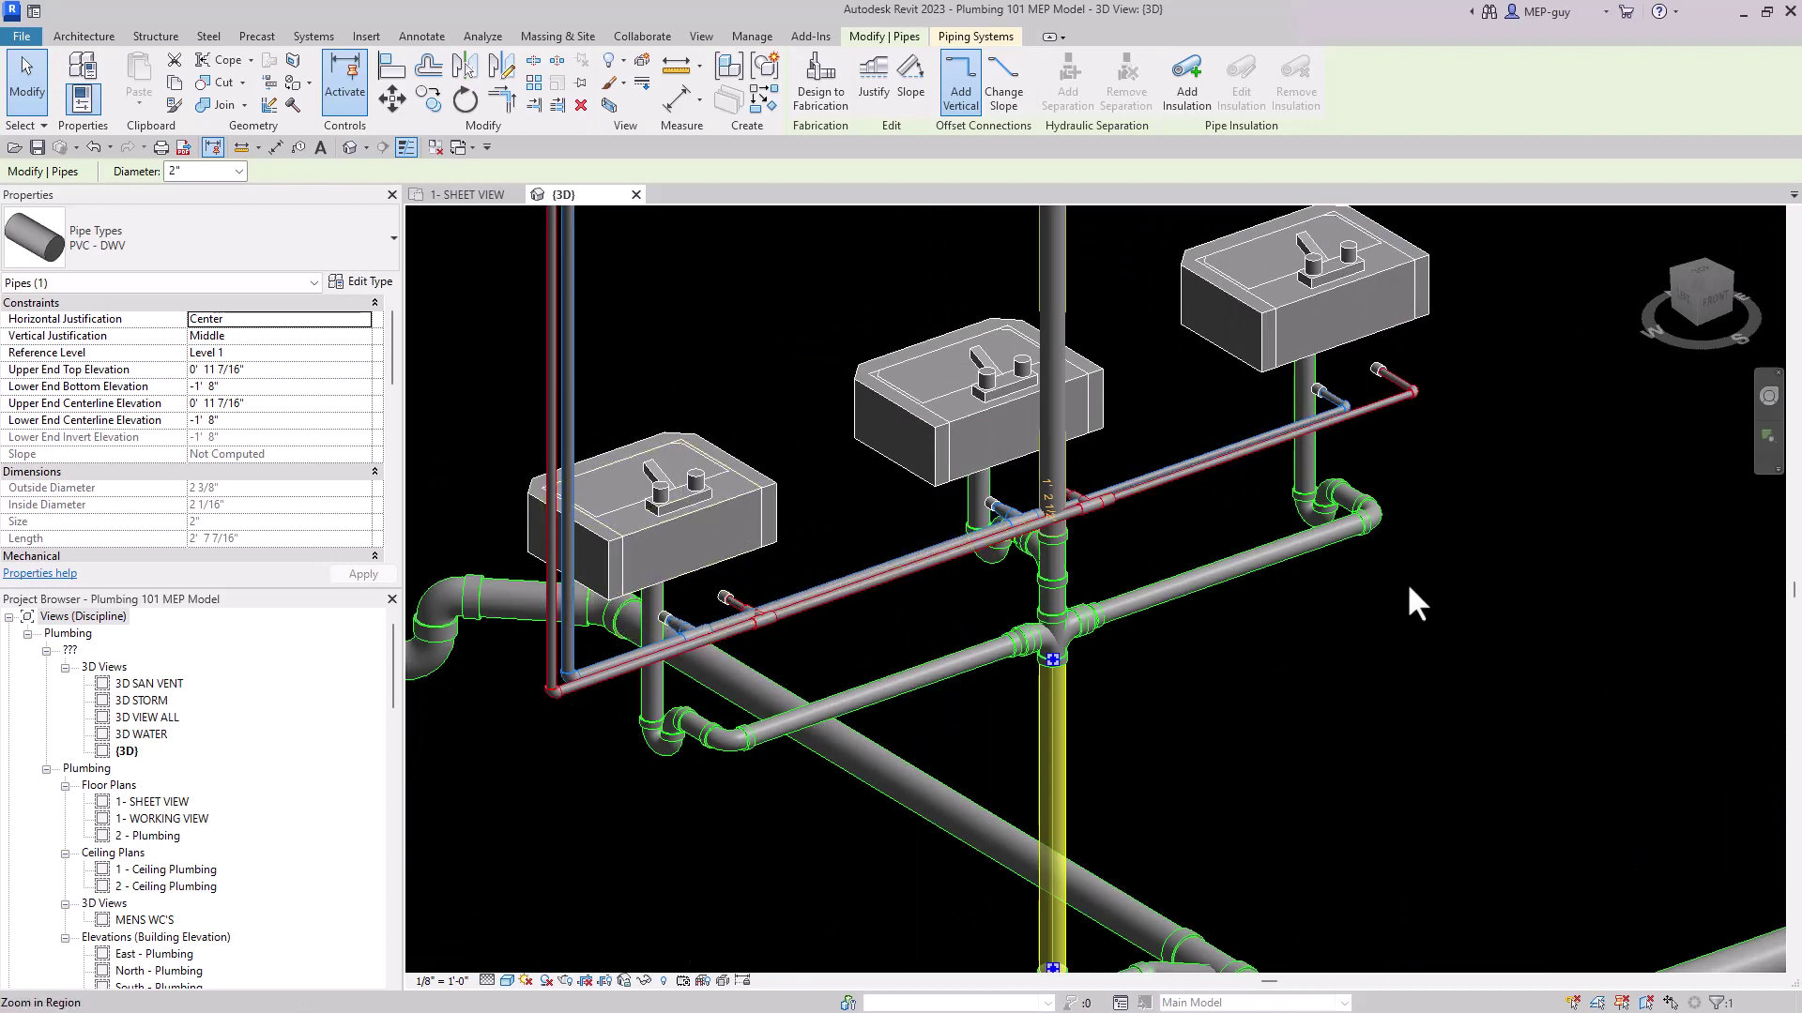
shift+middle_drag(1038, 664, 608, 600)
scroll(1026, 692, up, 4)
shift+middle_drag(1026, 692, 966, 624)
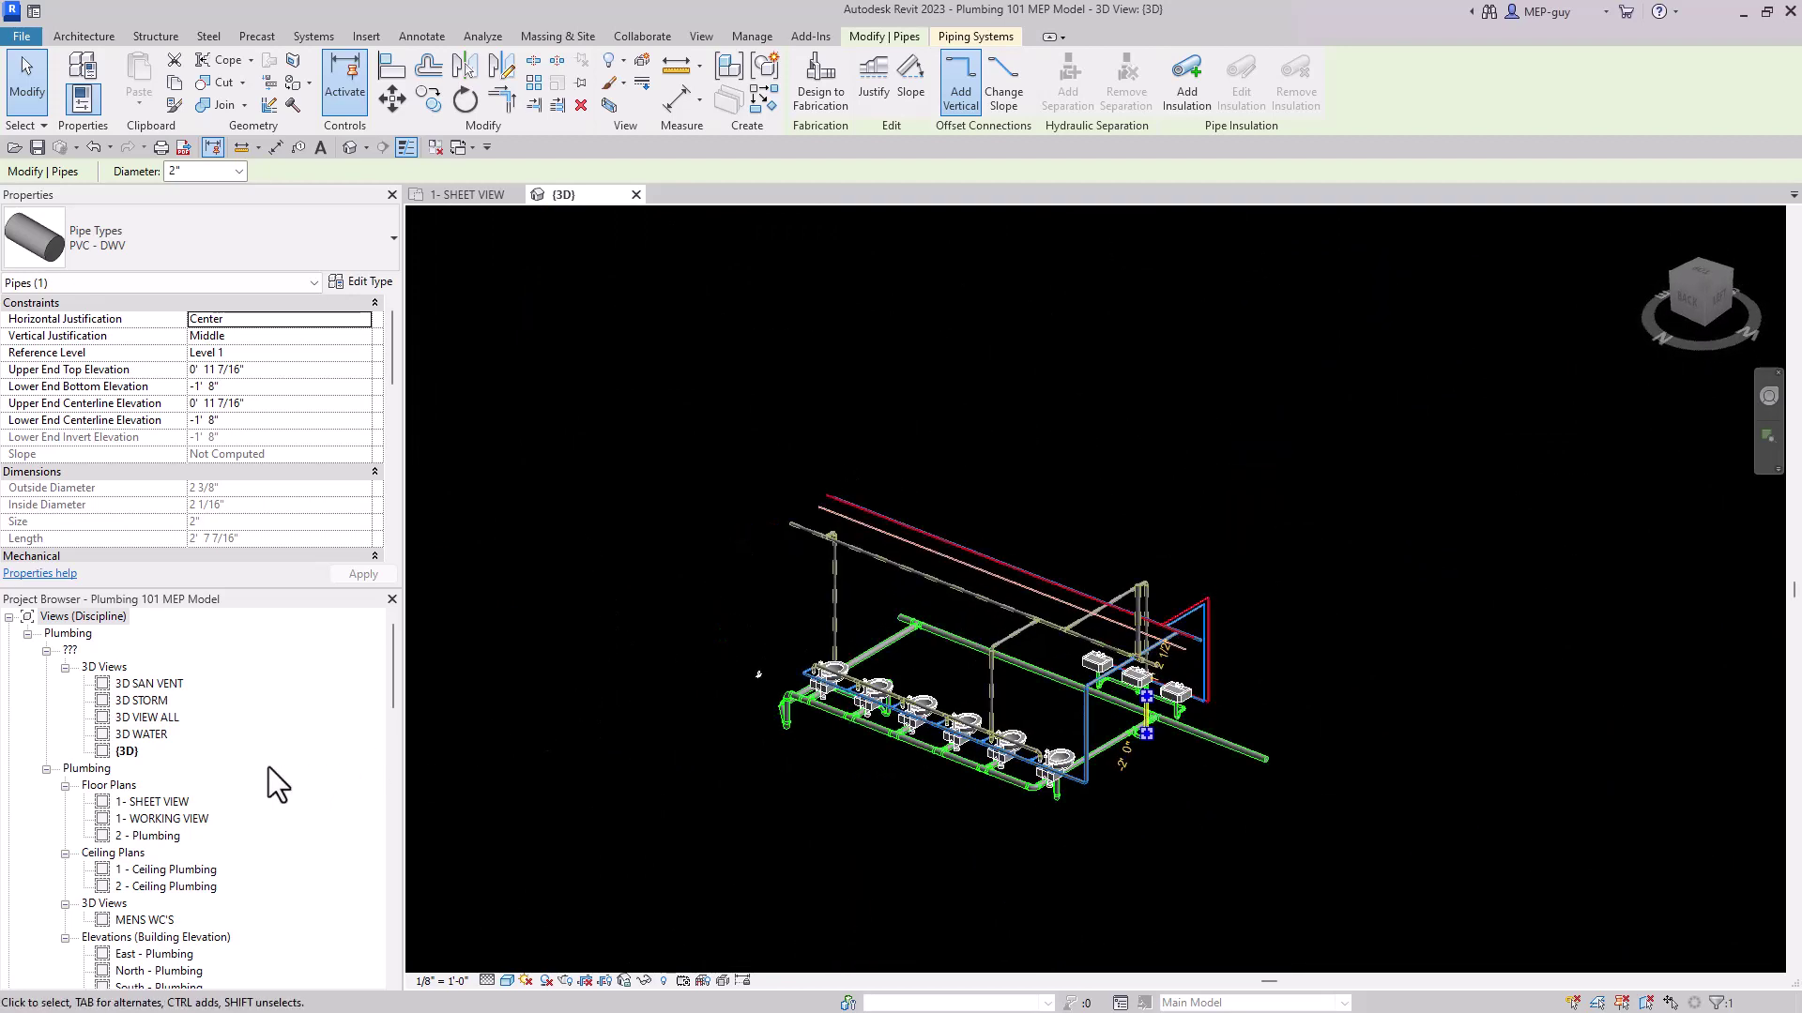
Delete the {3D} view from the Project Browser
right_click(125, 752)
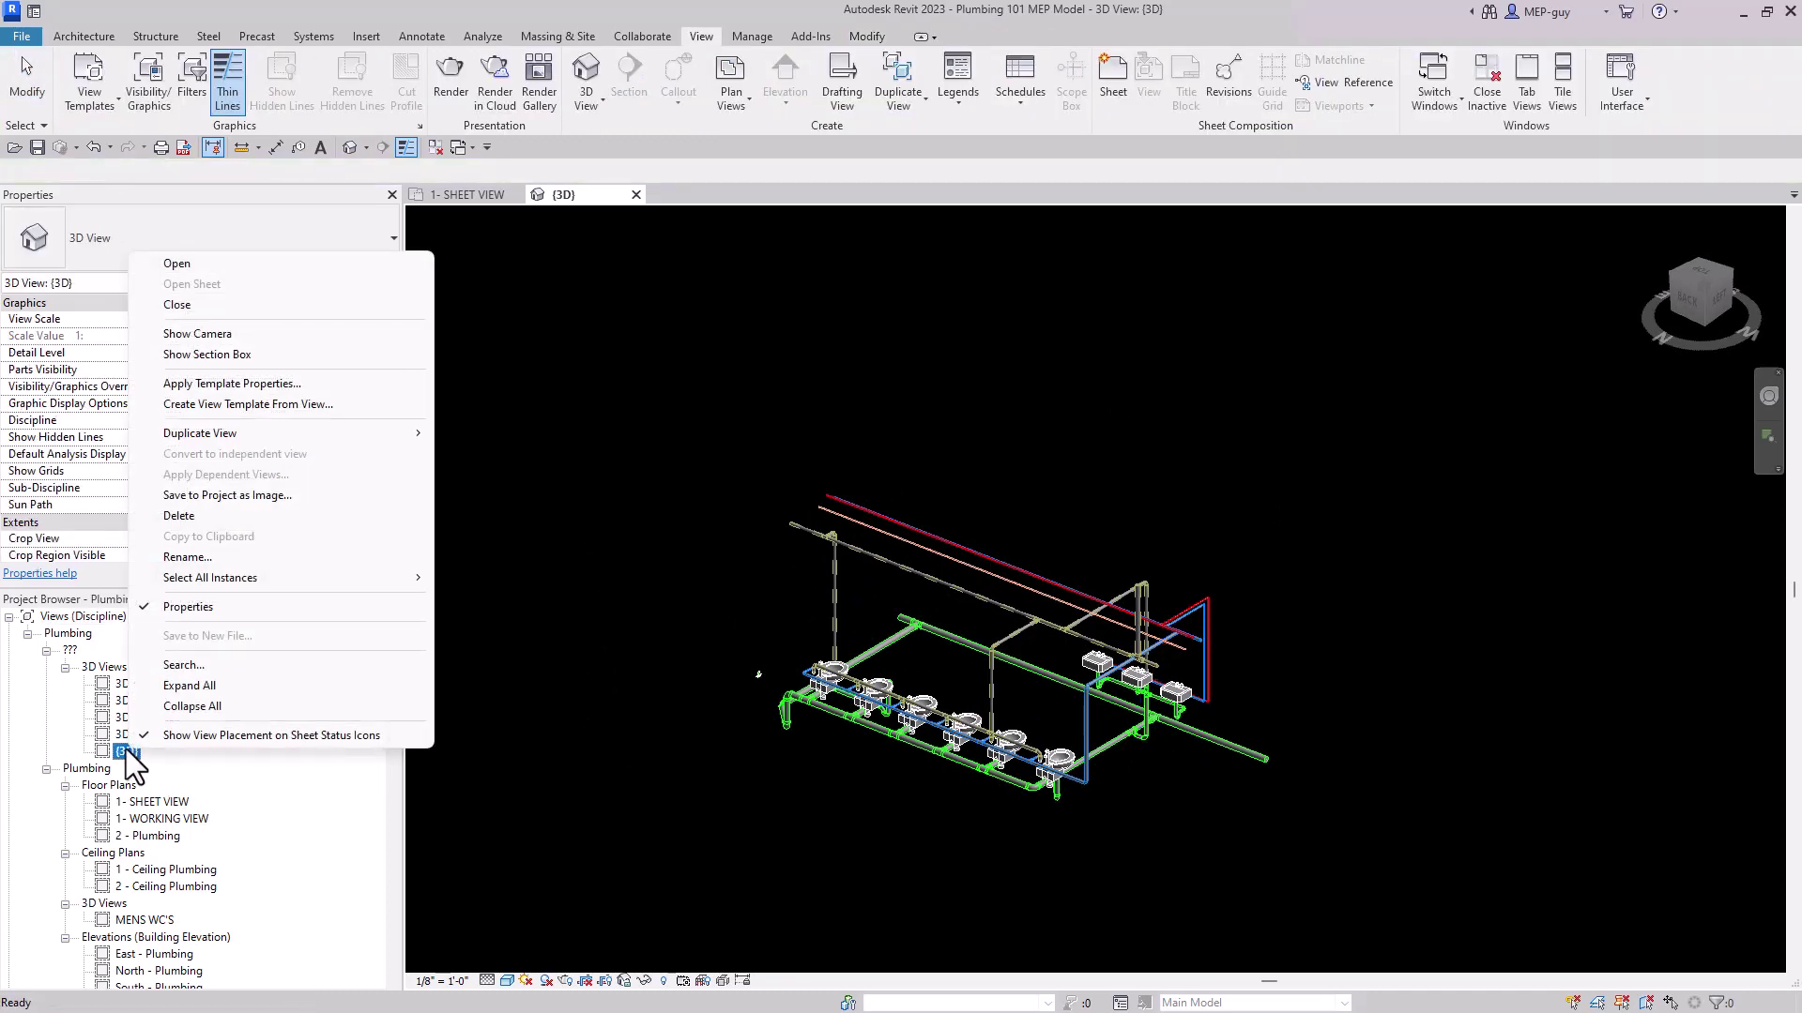
click(189, 517)
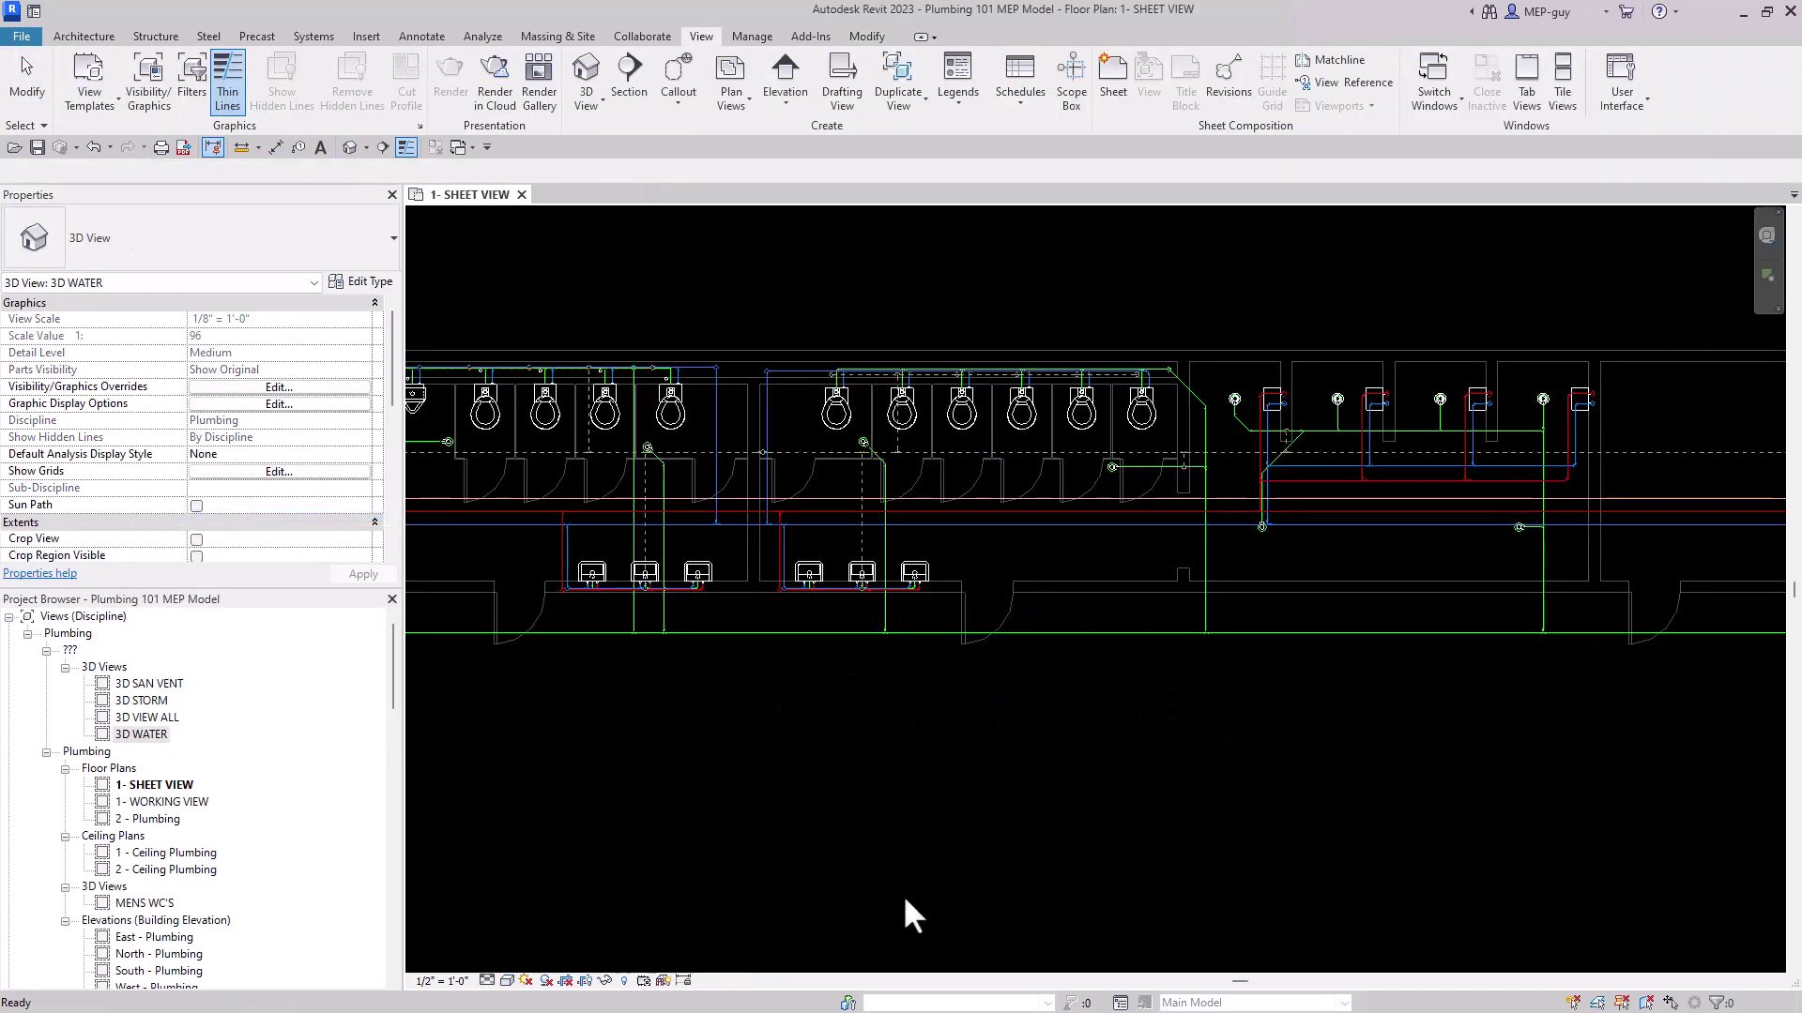
scroll(1372, 818, down, 2)
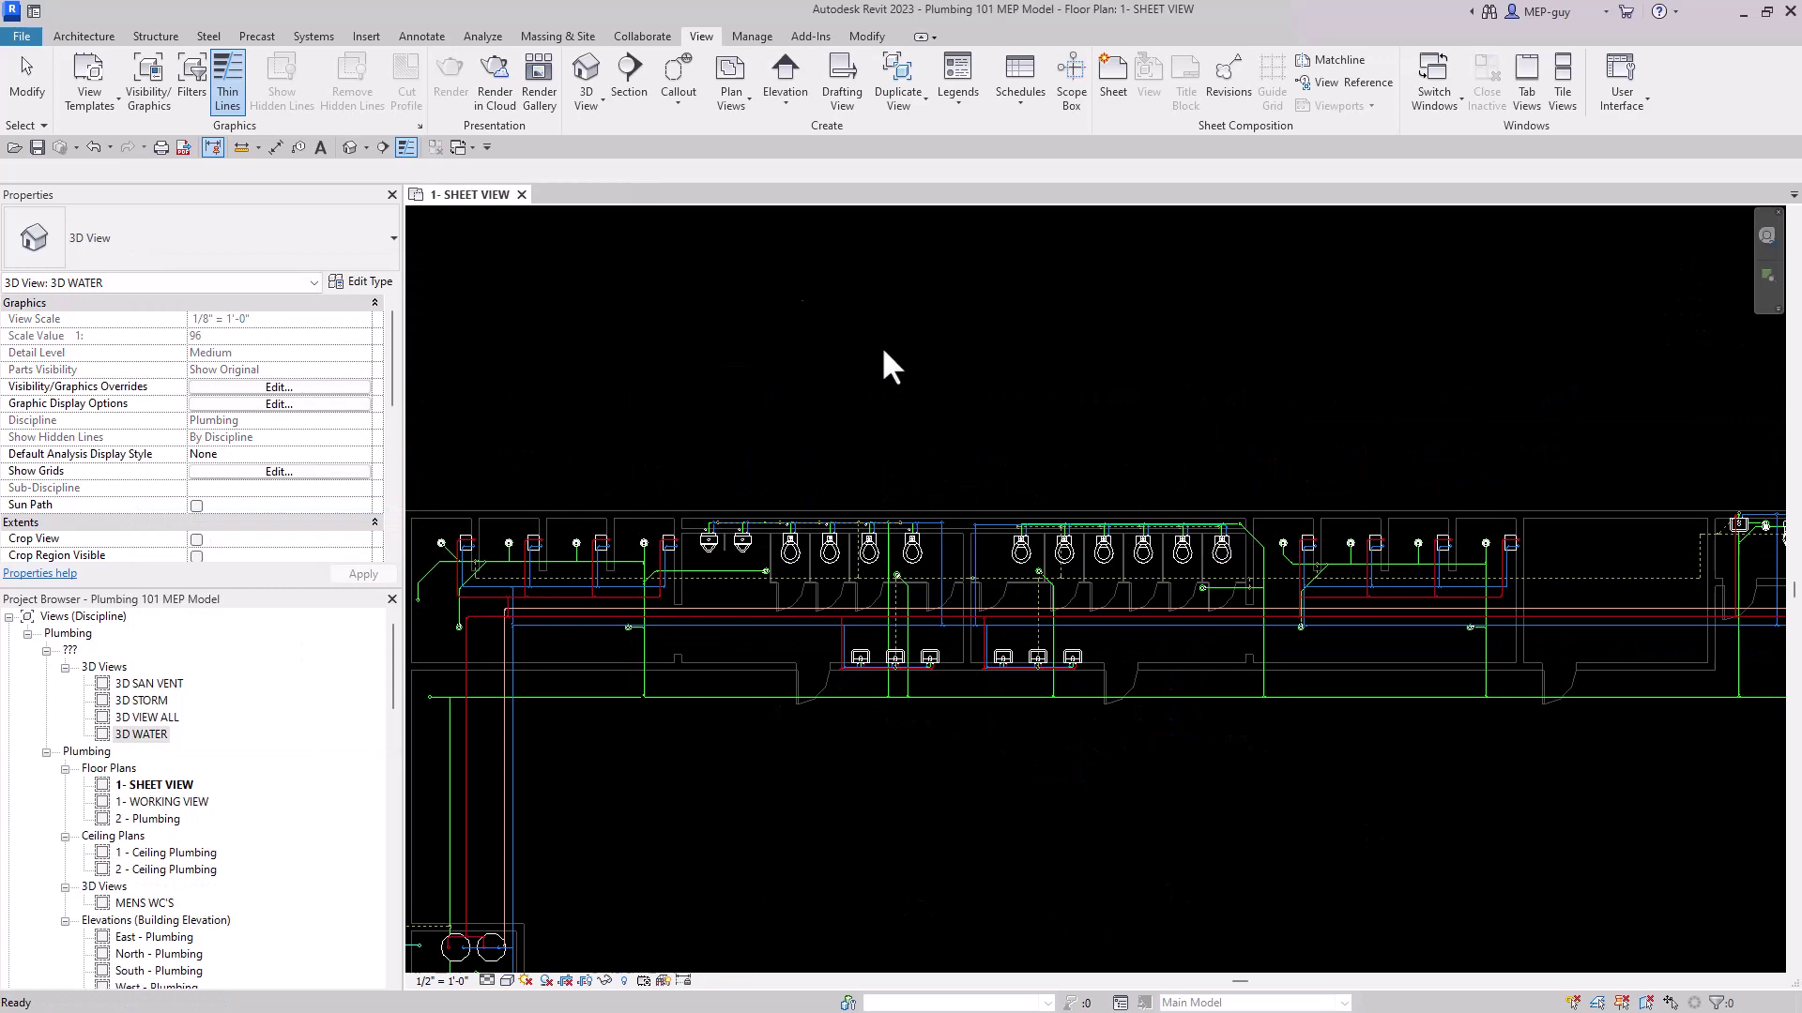
Create a new default {3D} view with View > 3D View and zoom to inspect it
click(586, 70)
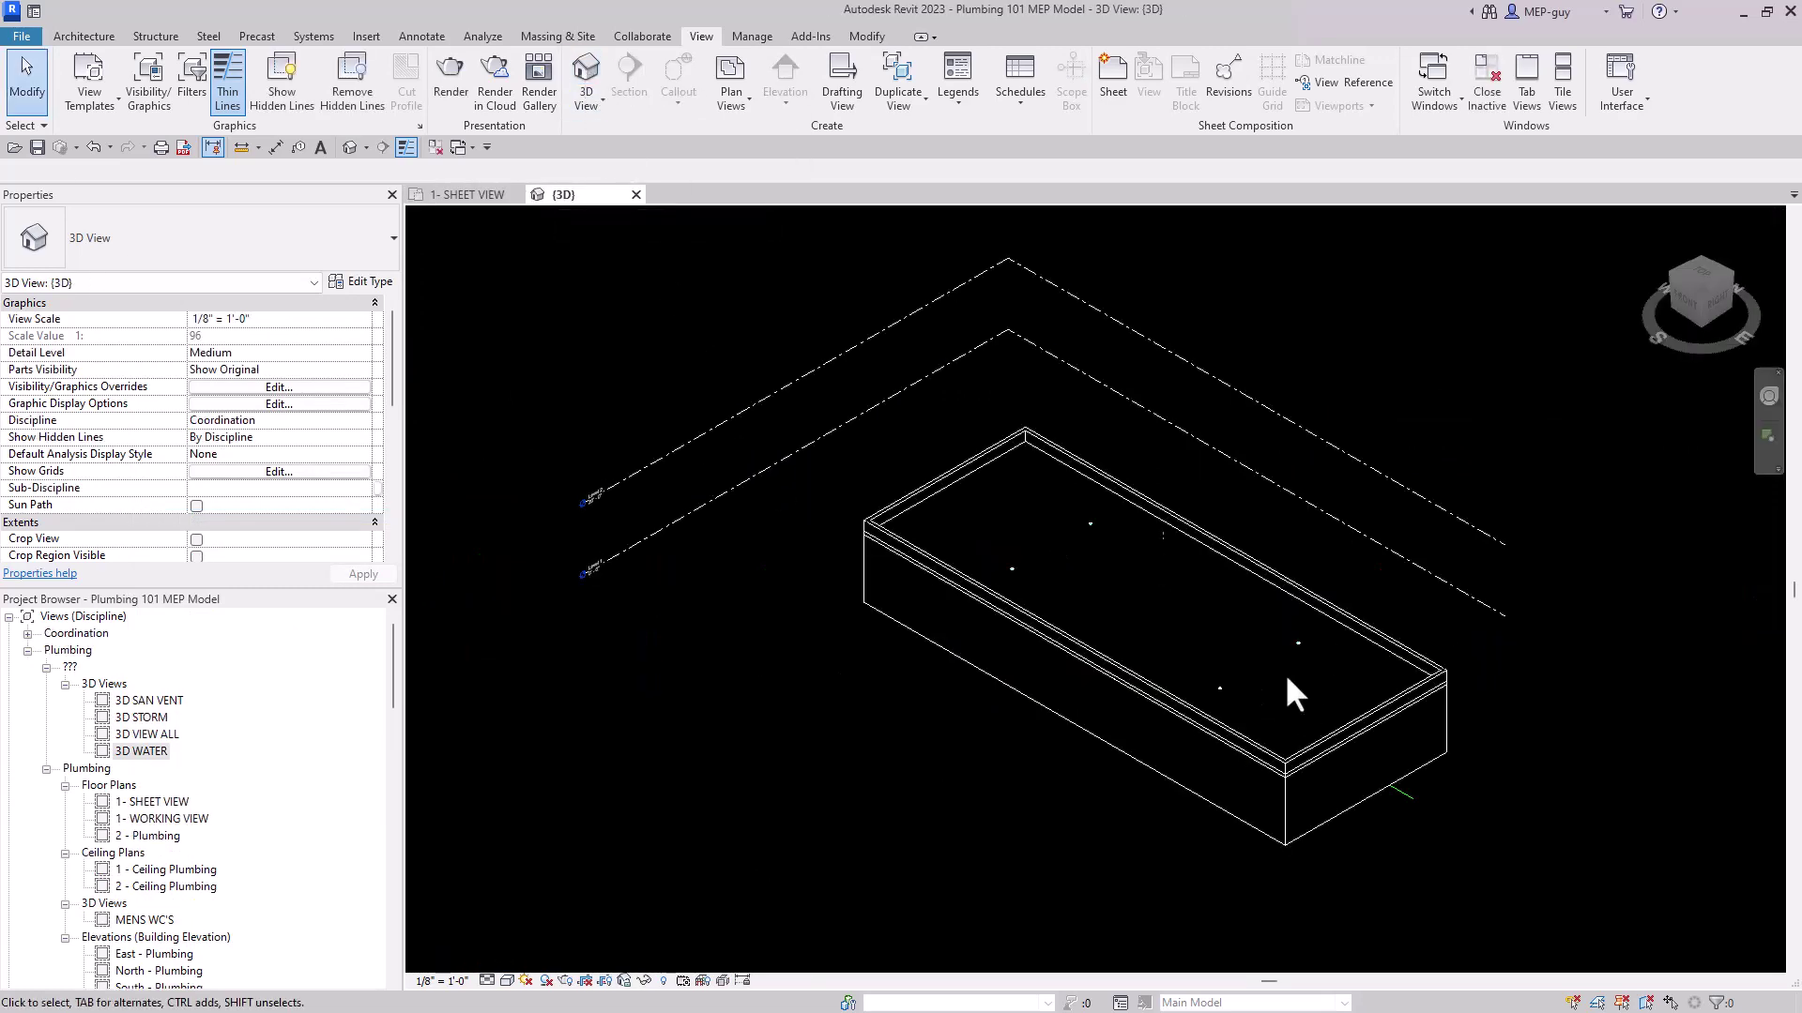
scroll(1286, 673, down, 2)
scroll(1288, 650, up, 3)
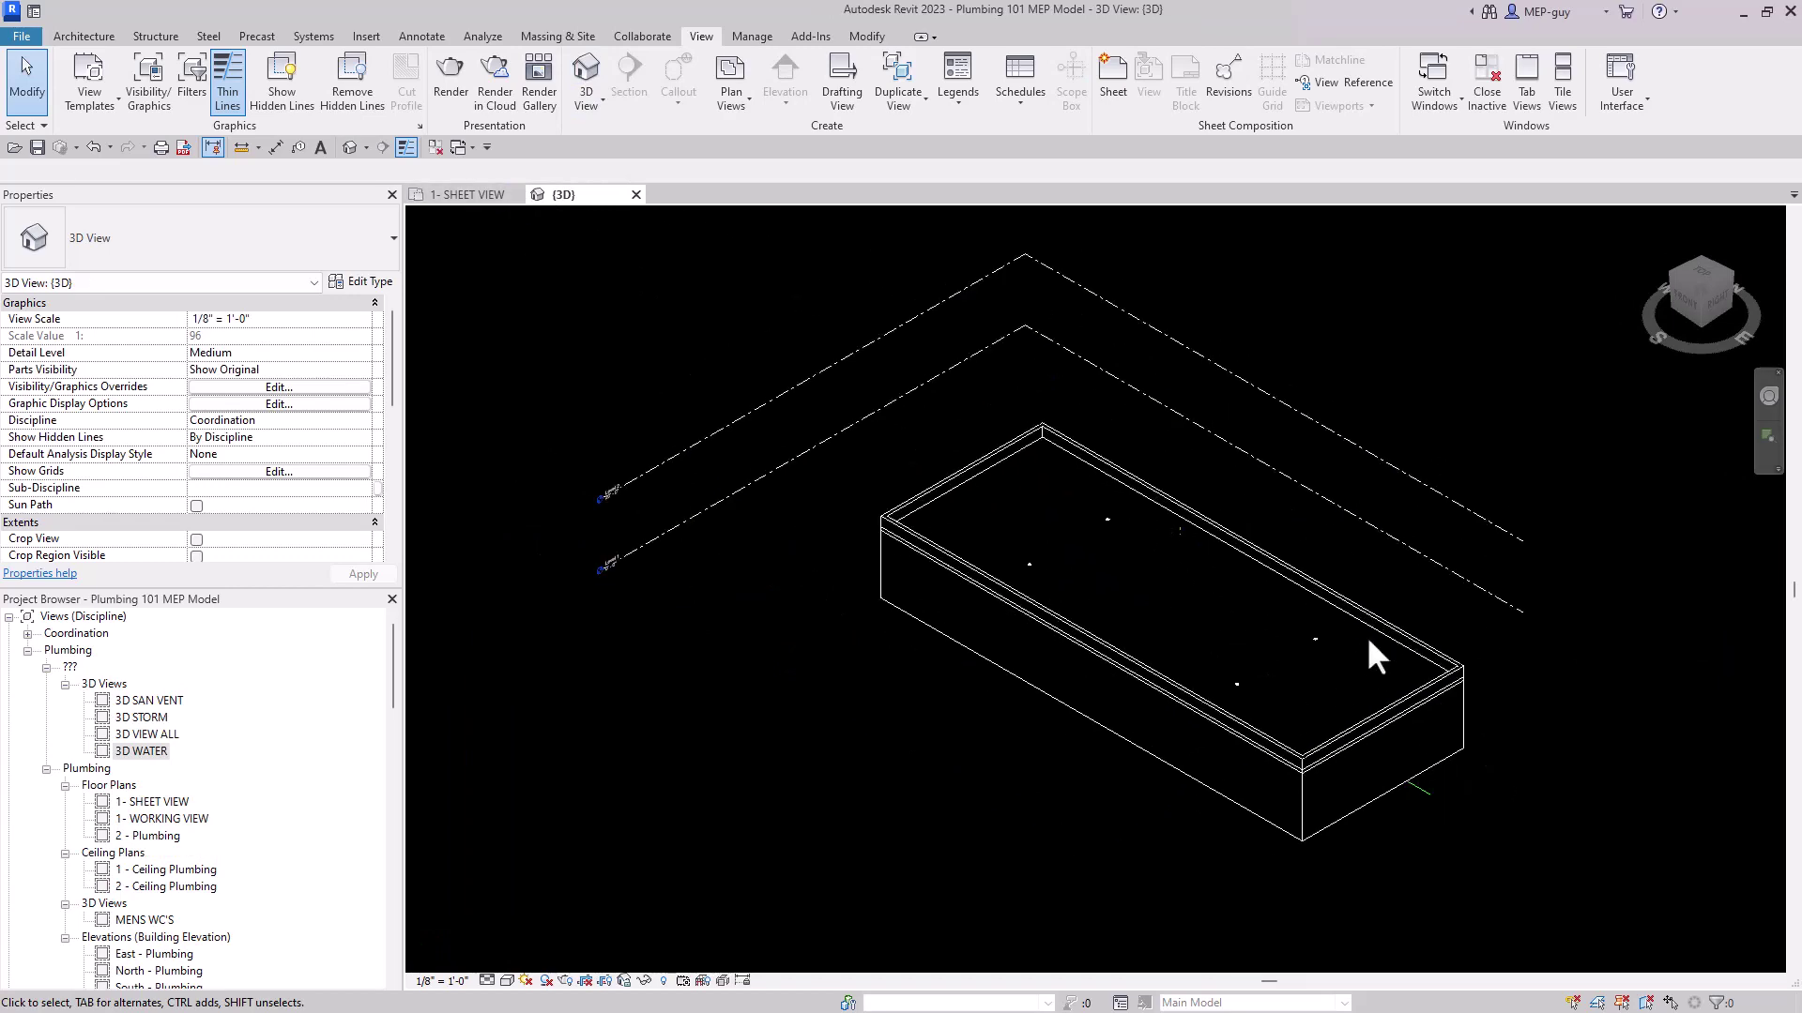
scroll(1469, 692, up, 2)
In the 1- SHEET VIEW plan, window-select the stair core's 62 pipes and fixtures
click(441, 192)
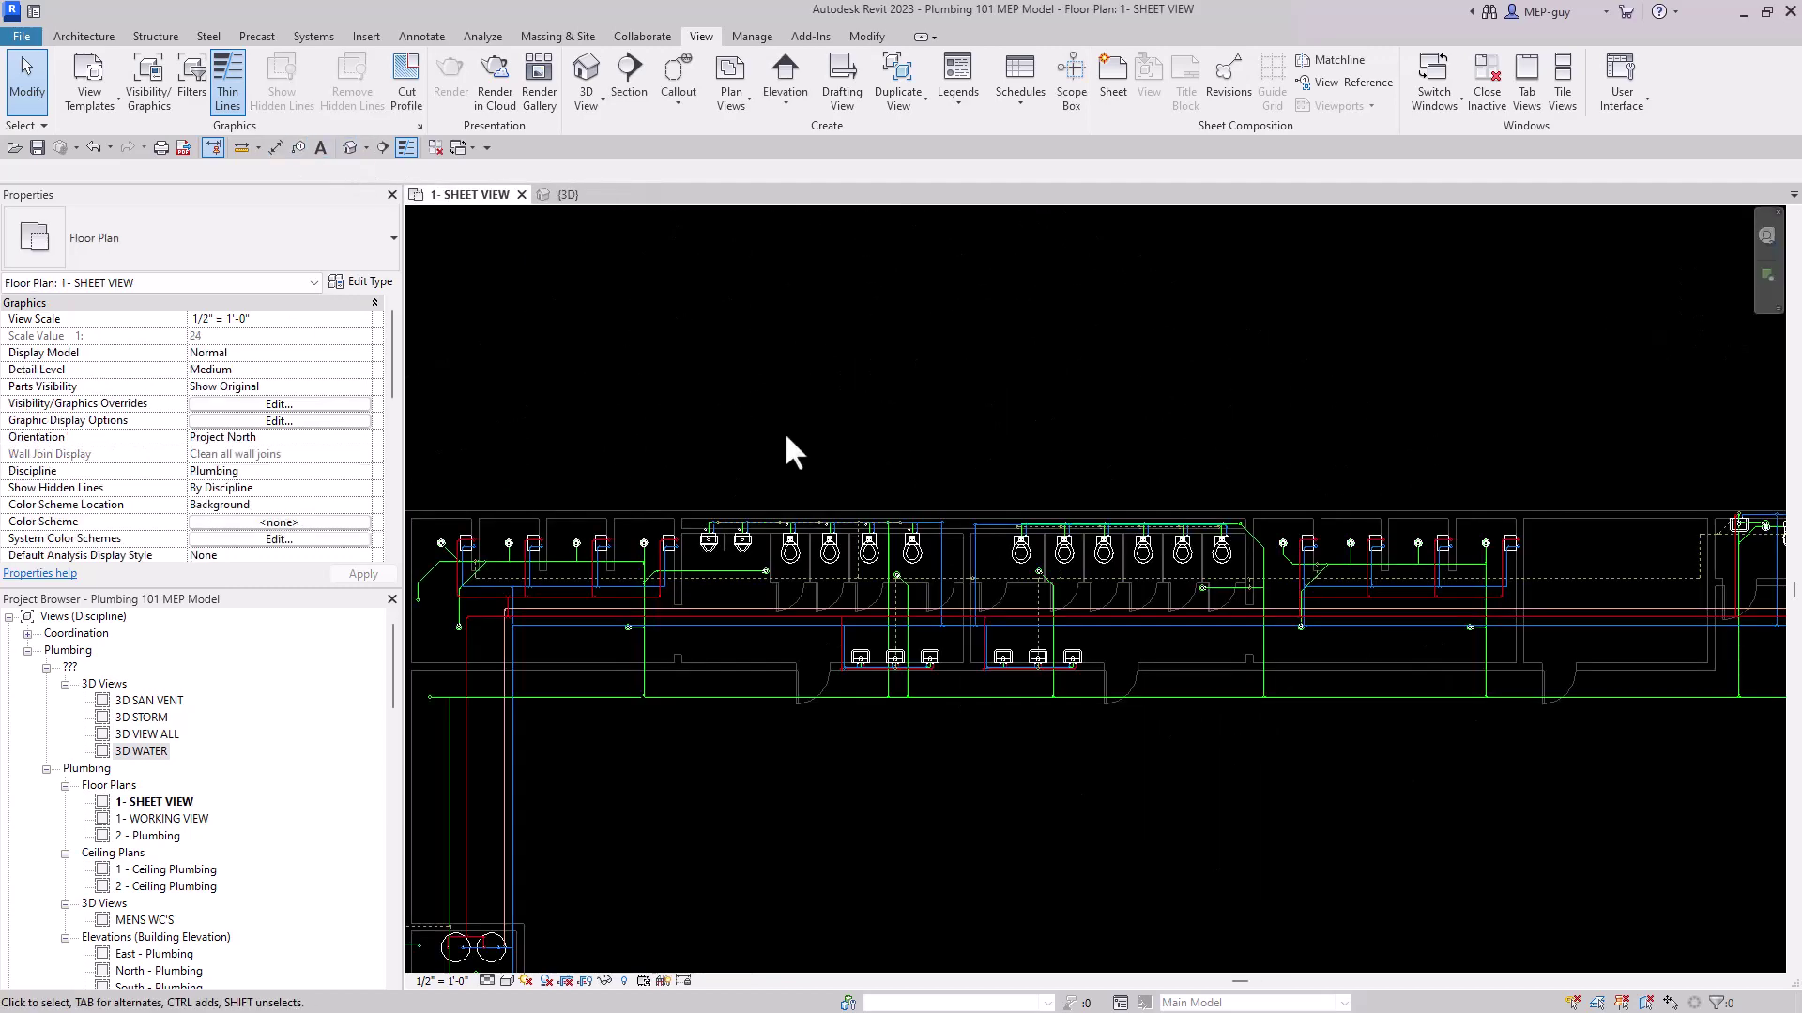
scroll(1049, 432, down, 3)
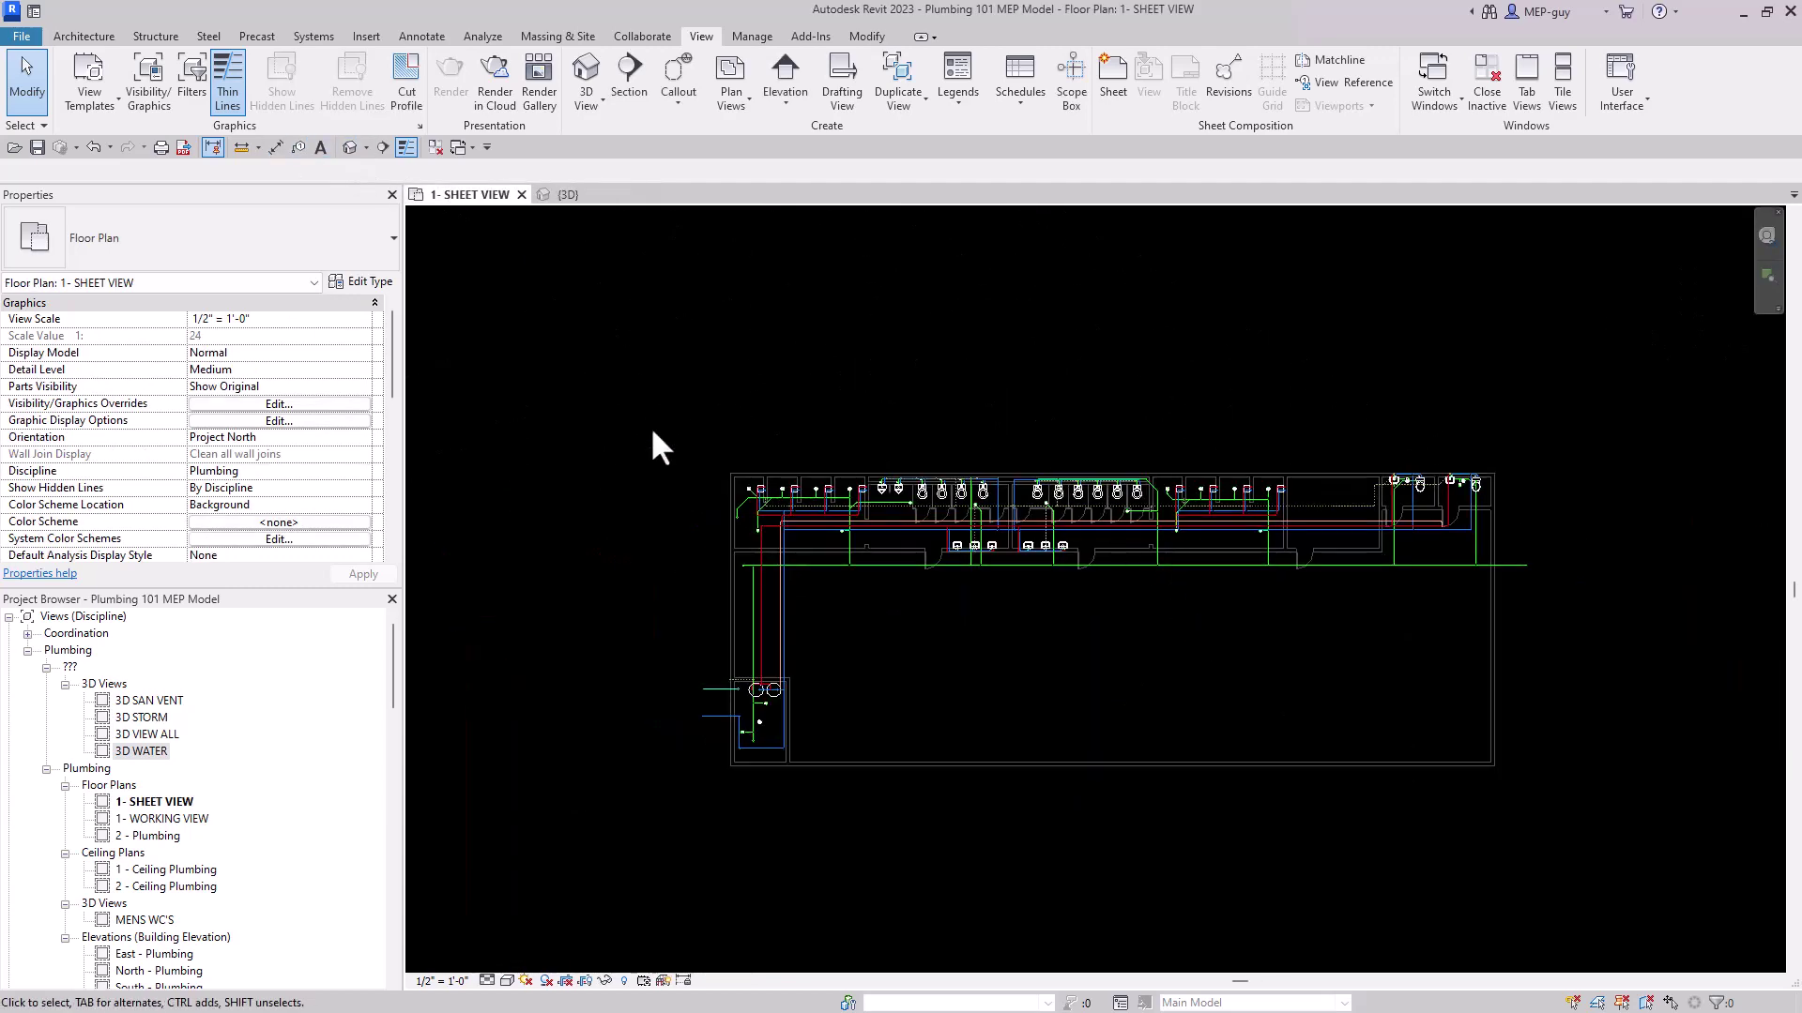
scroll(755, 777, up, 3)
scroll(1051, 718, down, 2)
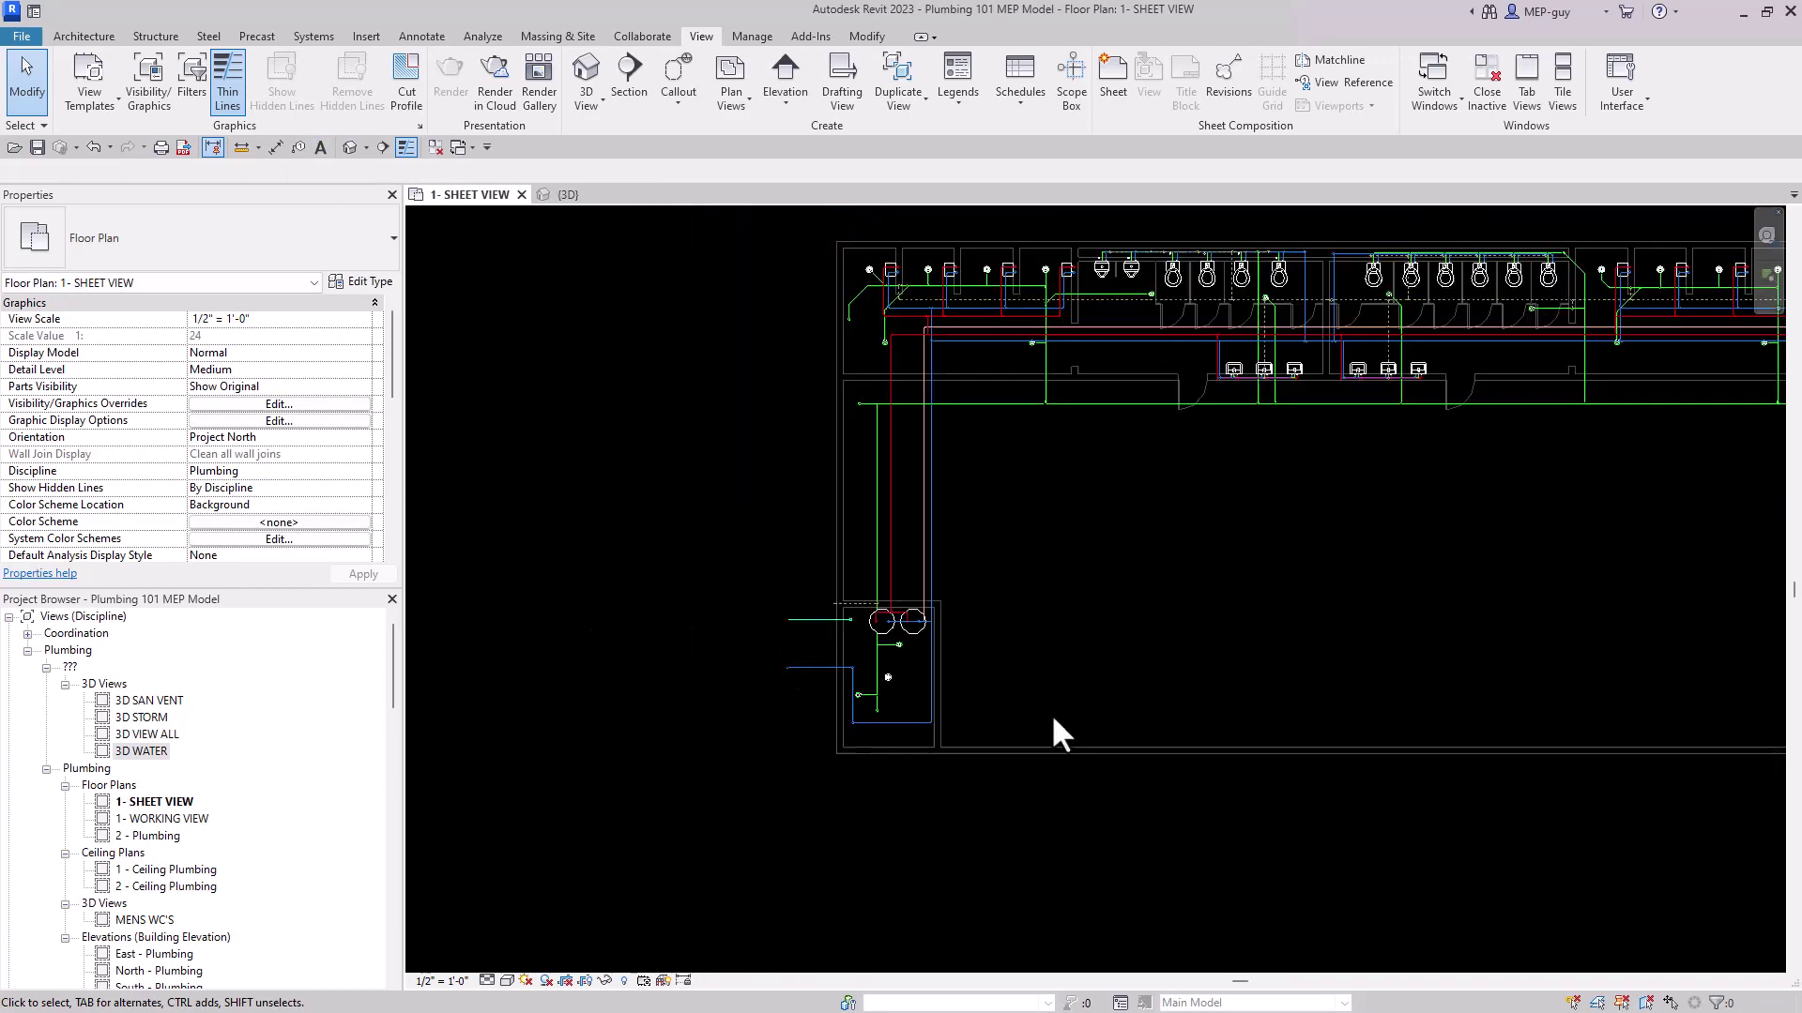
scroll(896, 711, up, 2)
scroll(1220, 647, up, 2)
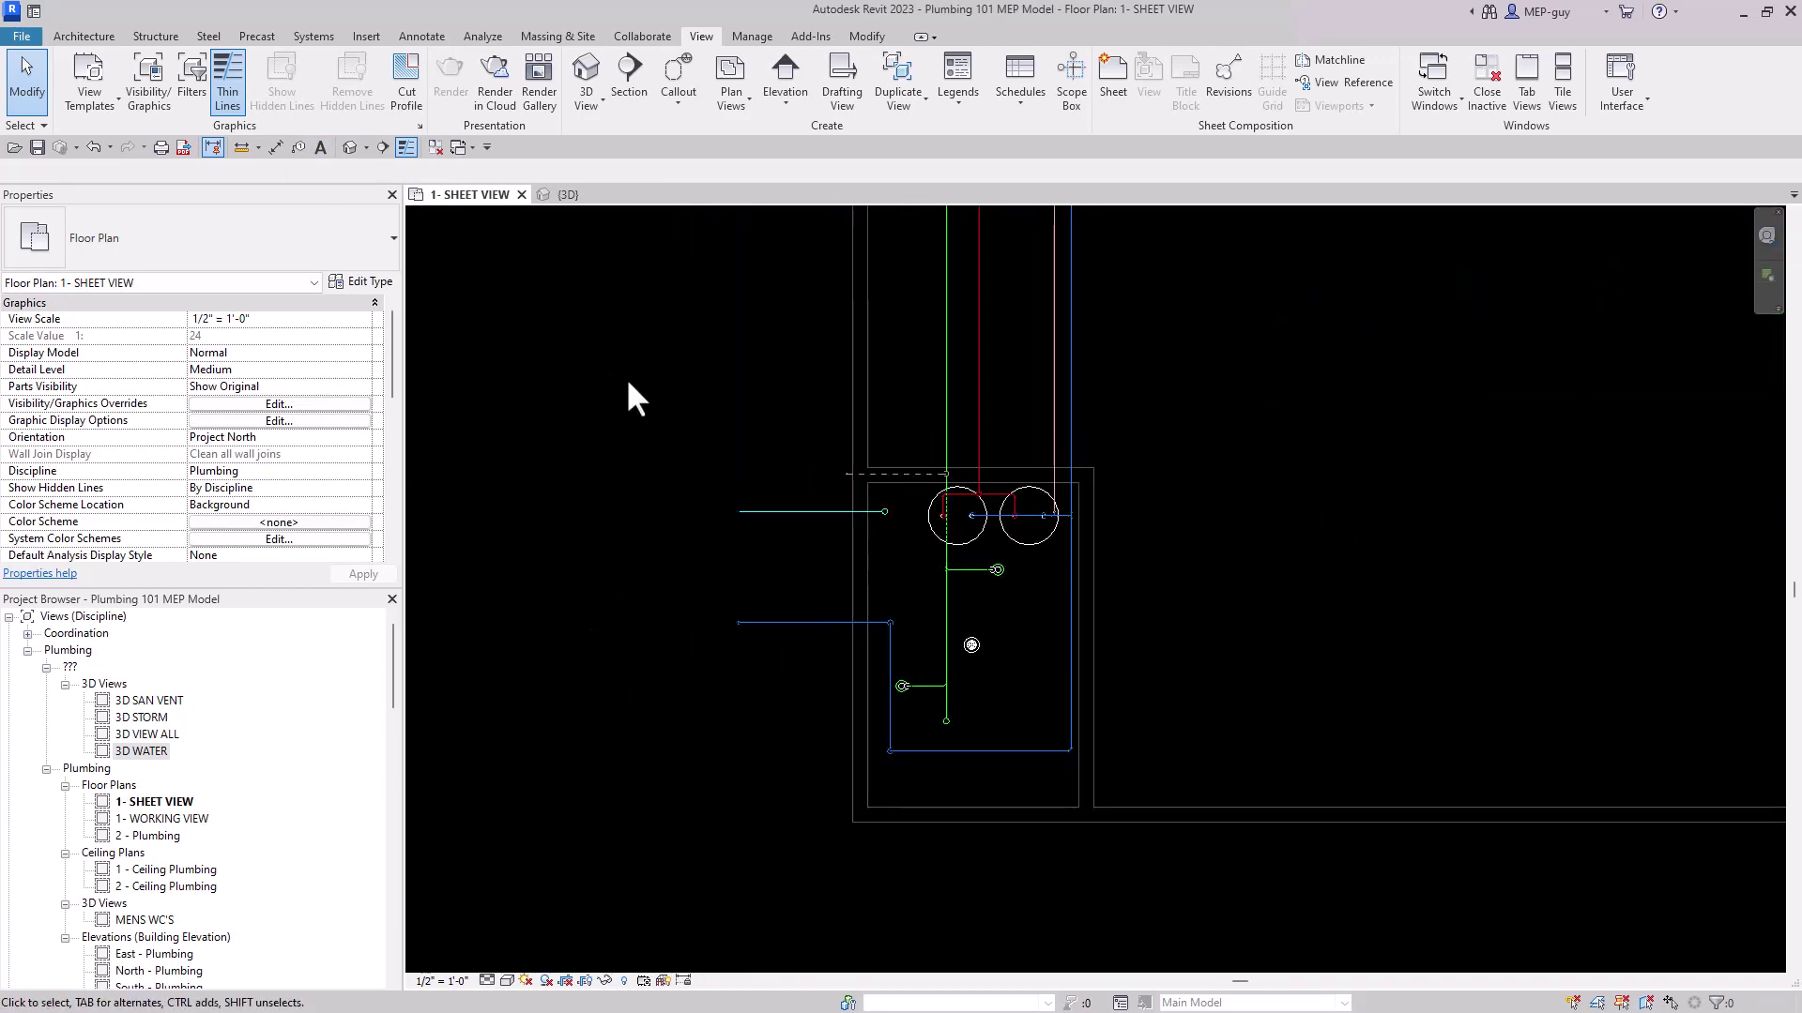
drag(629, 382, 1169, 790)
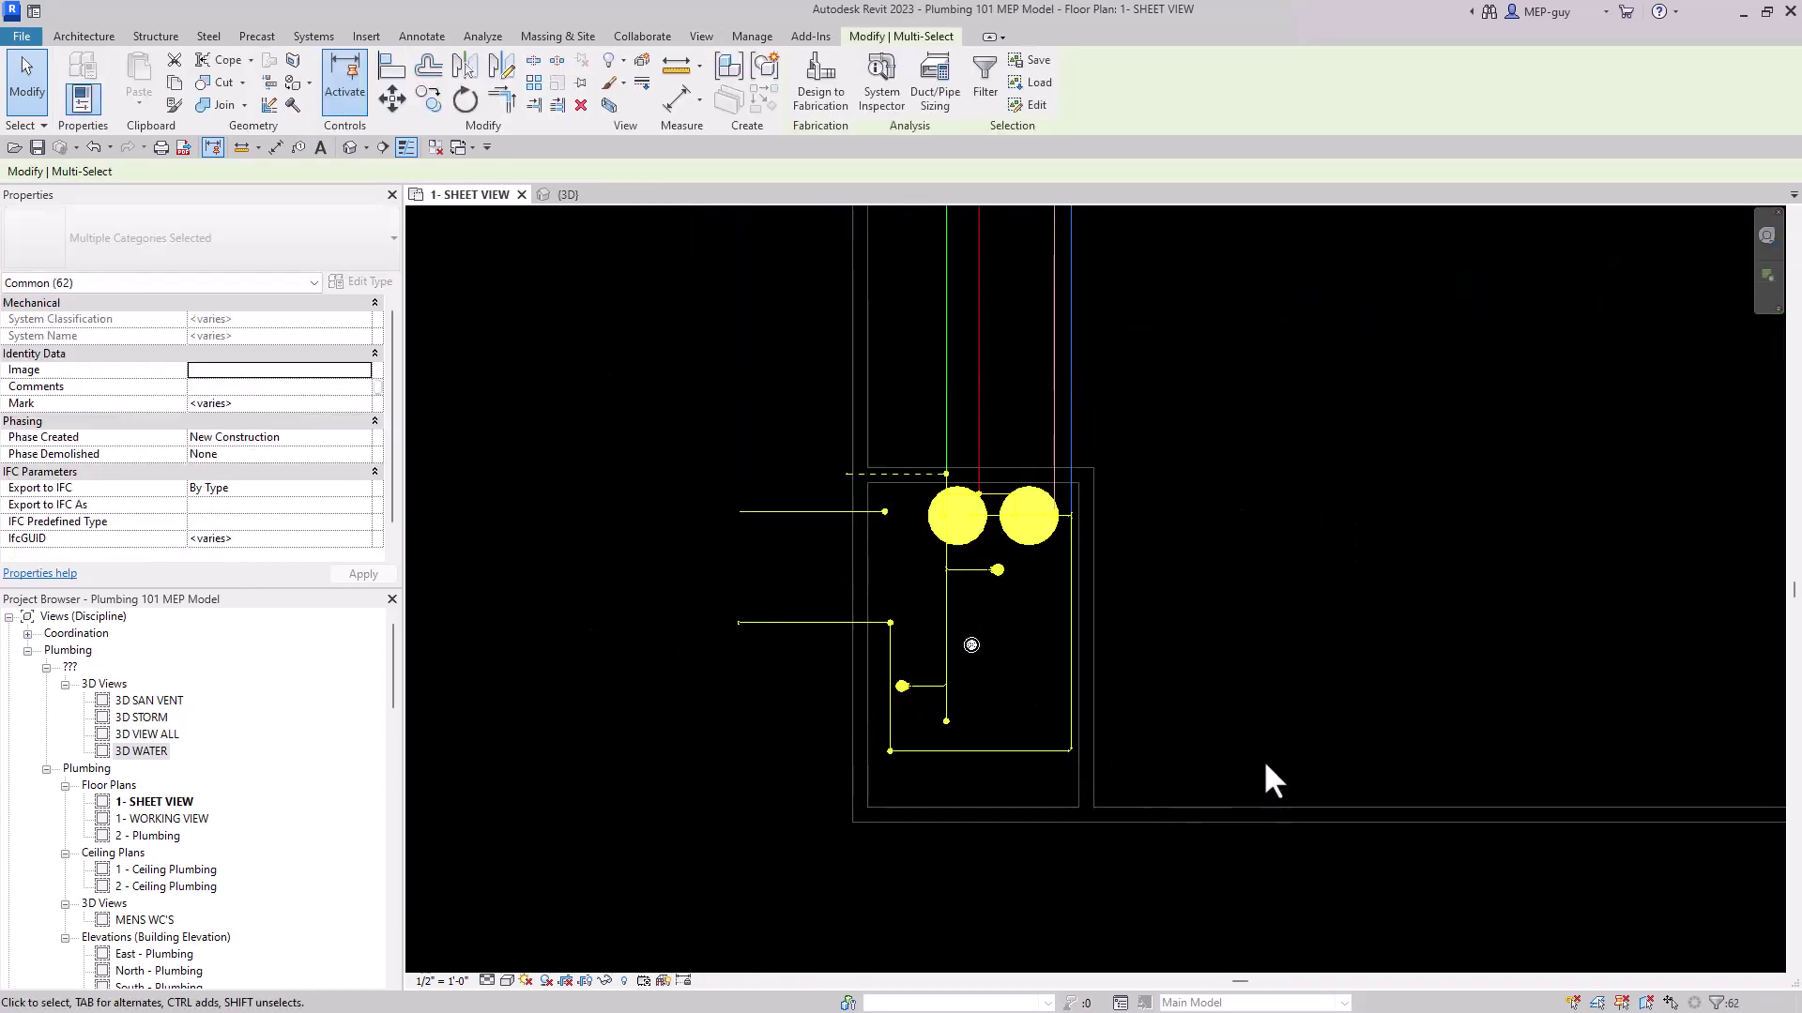
click(577, 194)
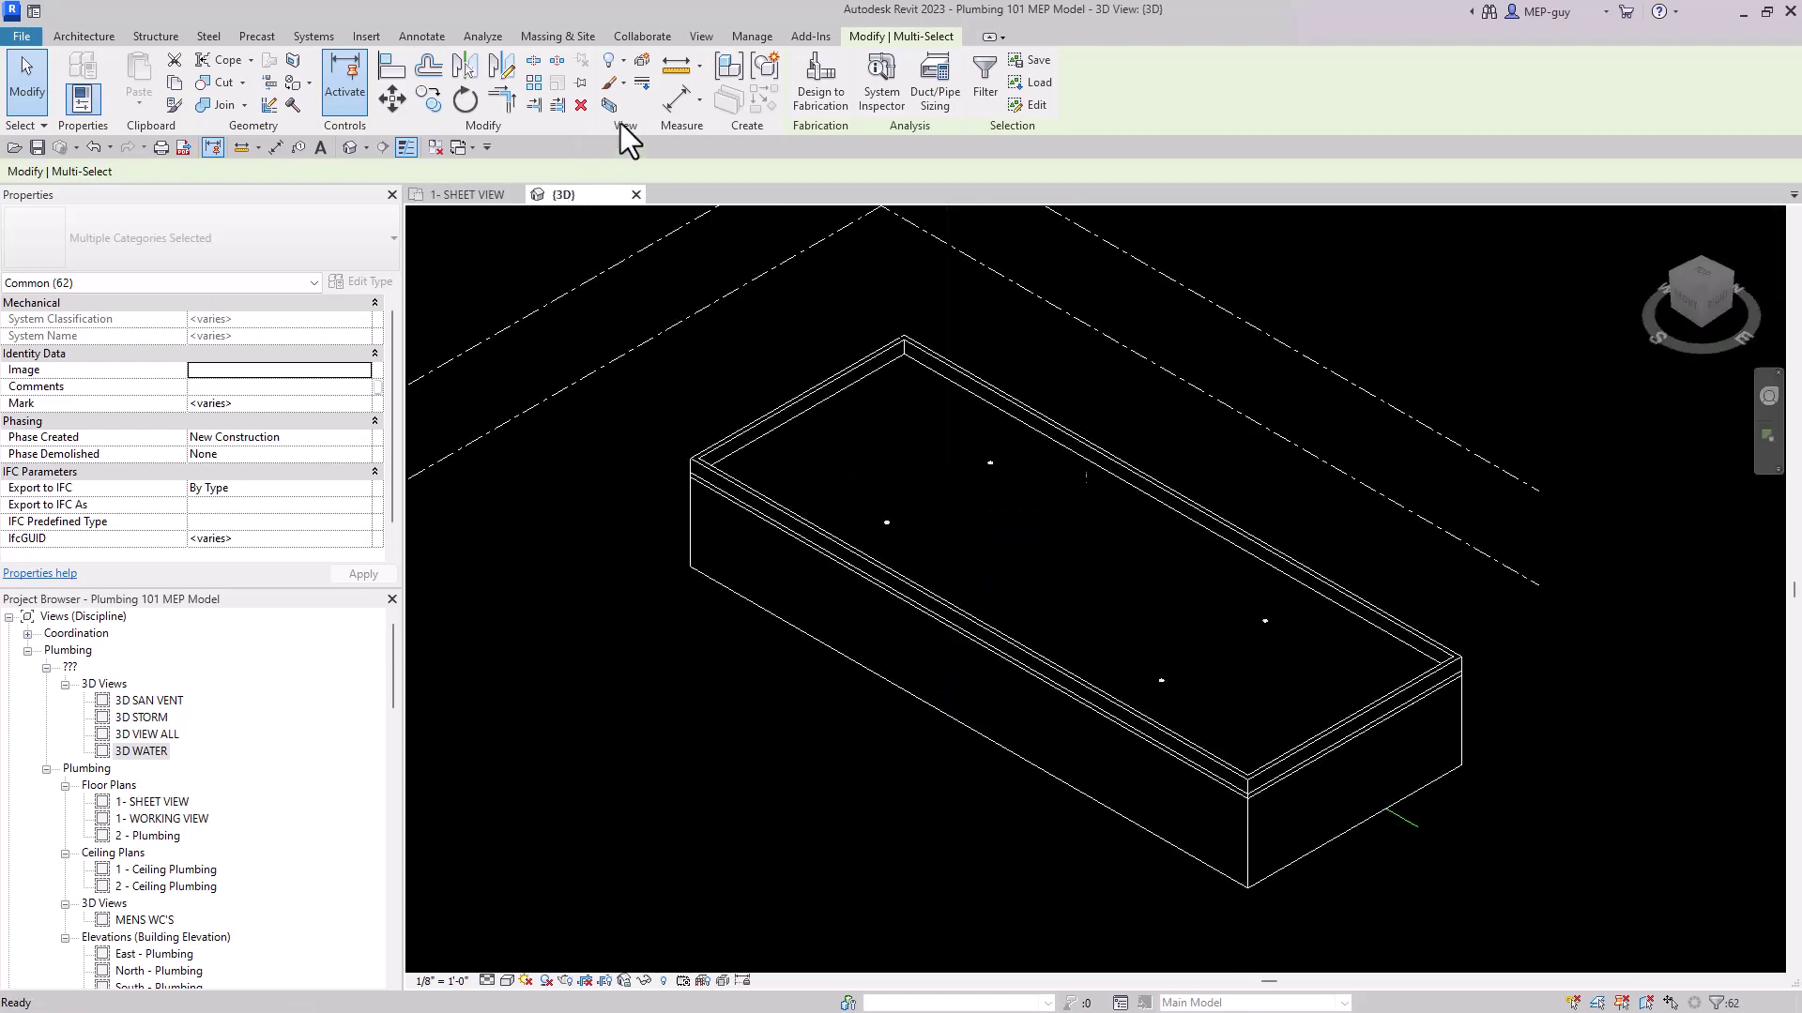
Fit a Selection Box section box around the selected riser elements, inspect it, then deselect
click(609, 105)
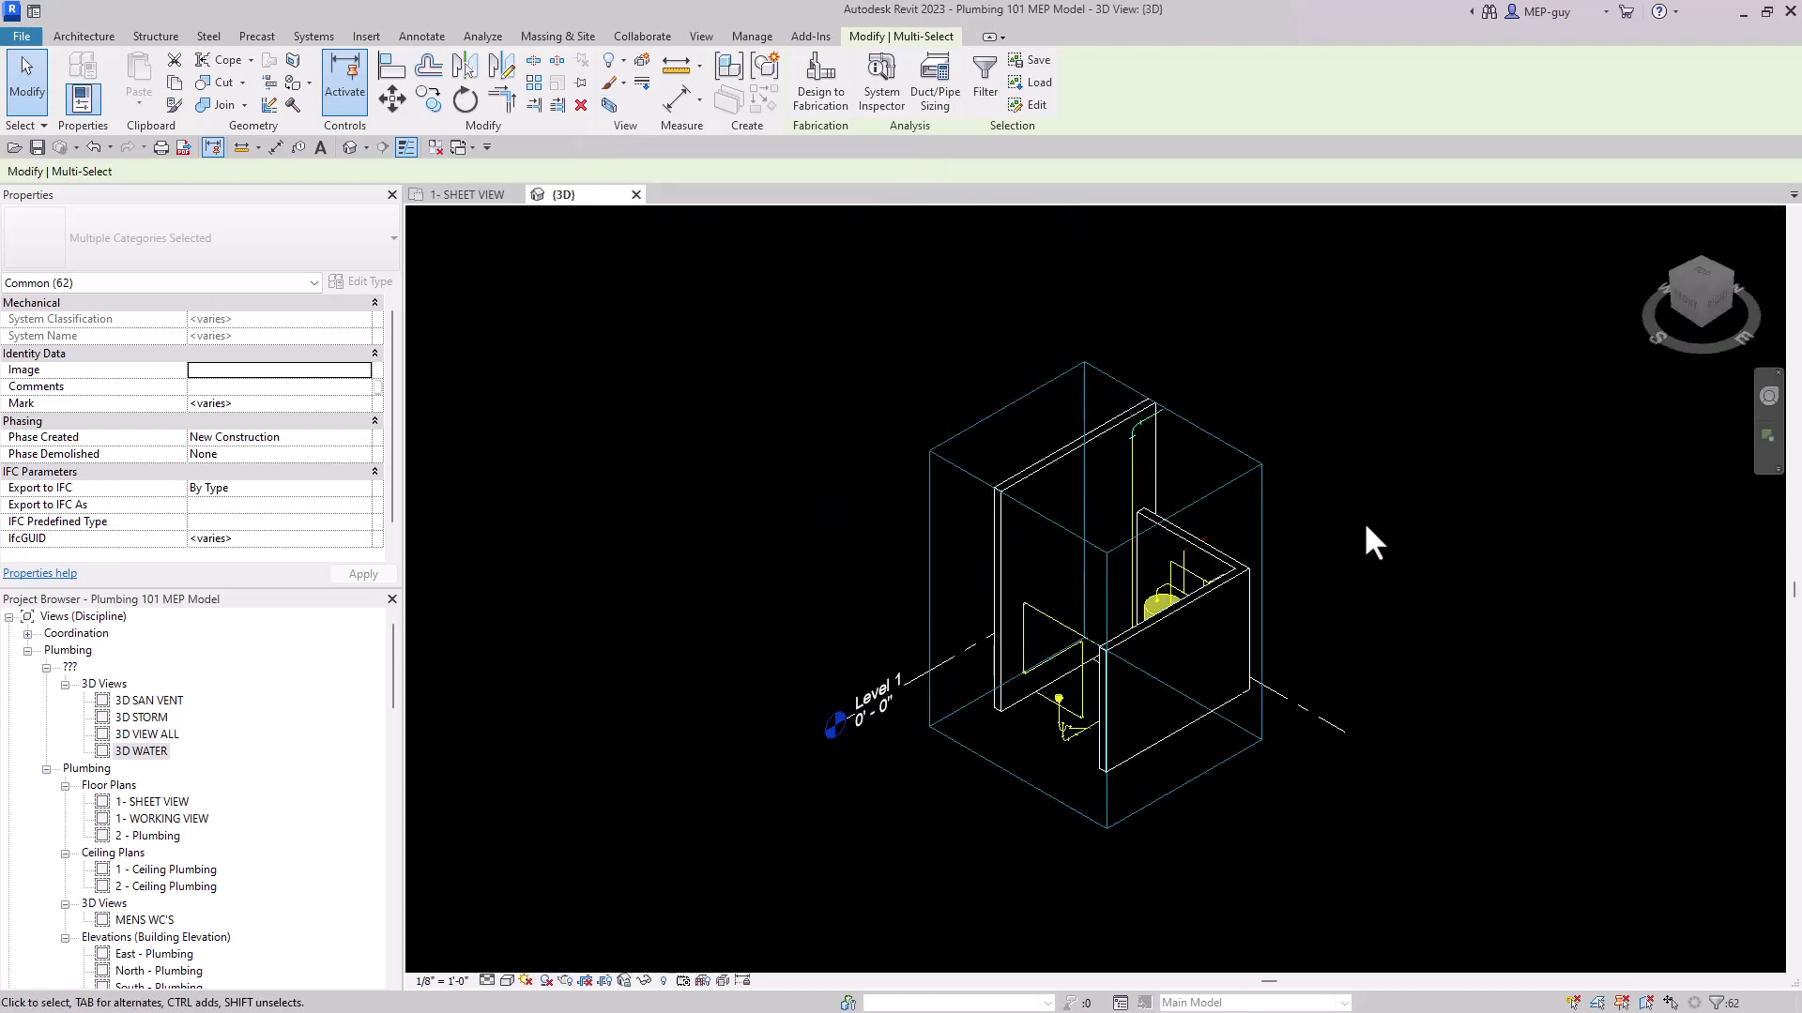
shift+middle_drag(1447, 566, 1511, 560)
scroll(1369, 650, up, 3)
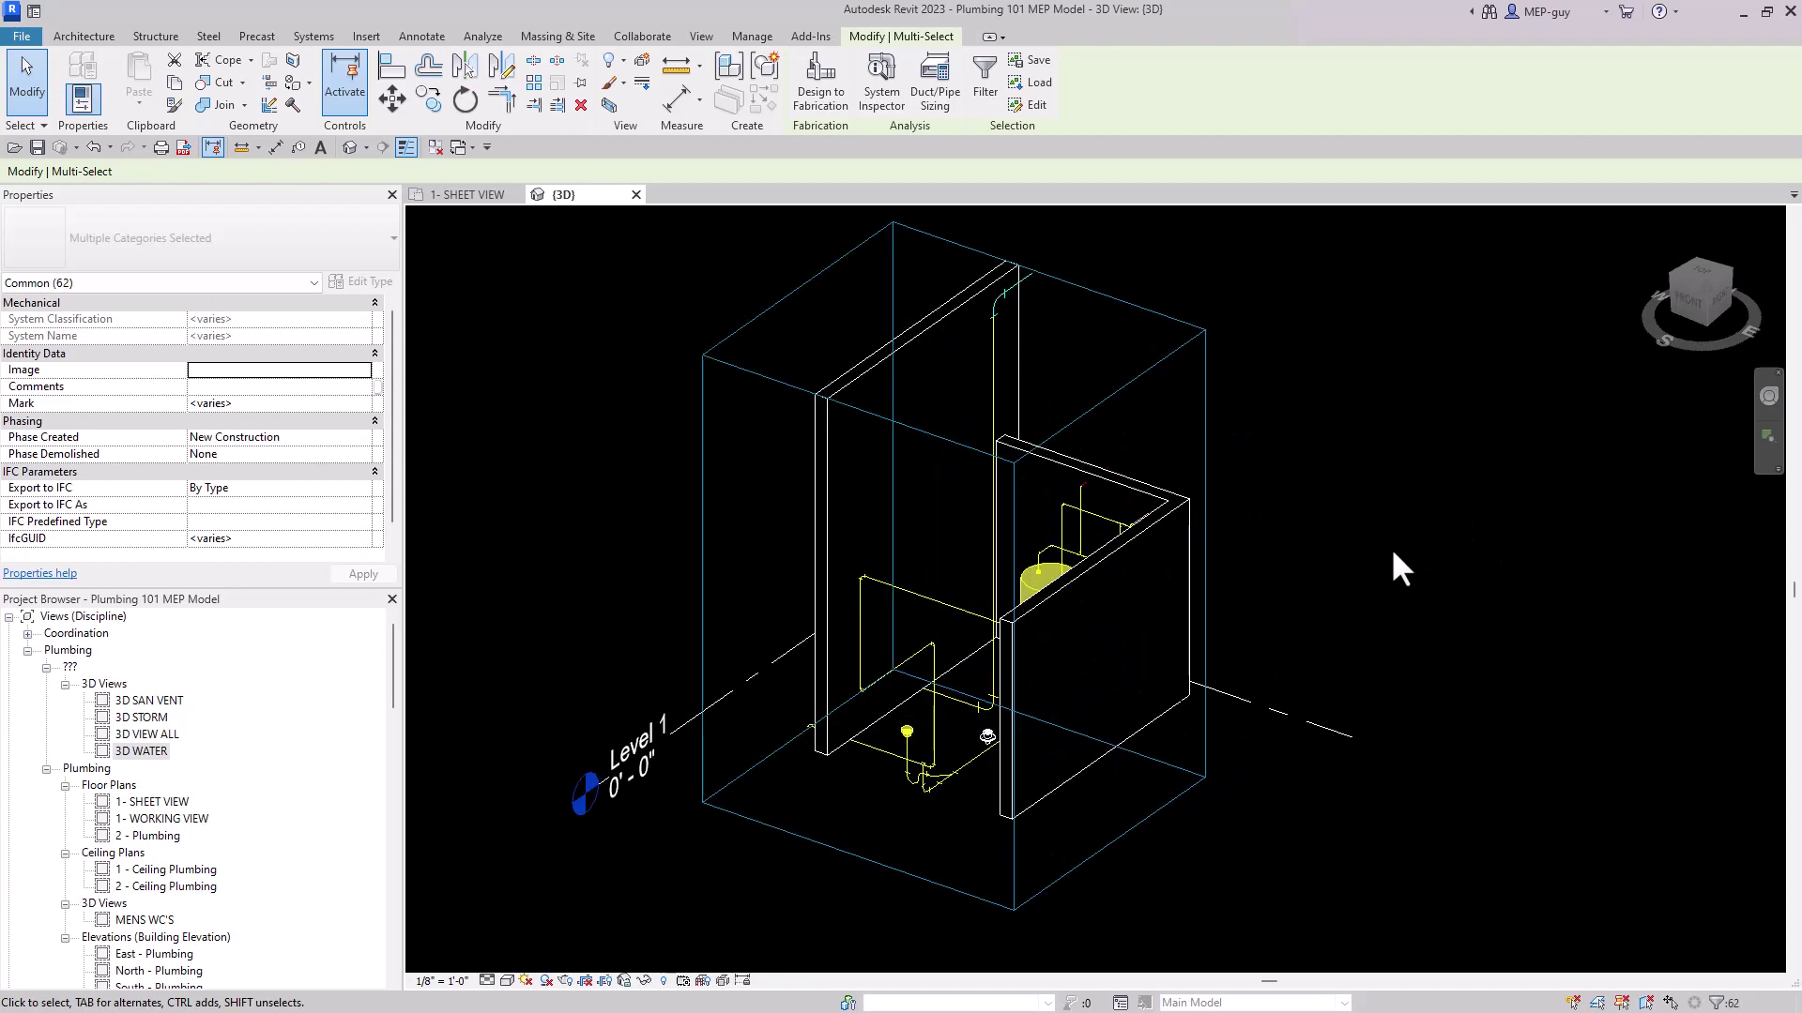
key(Escape)
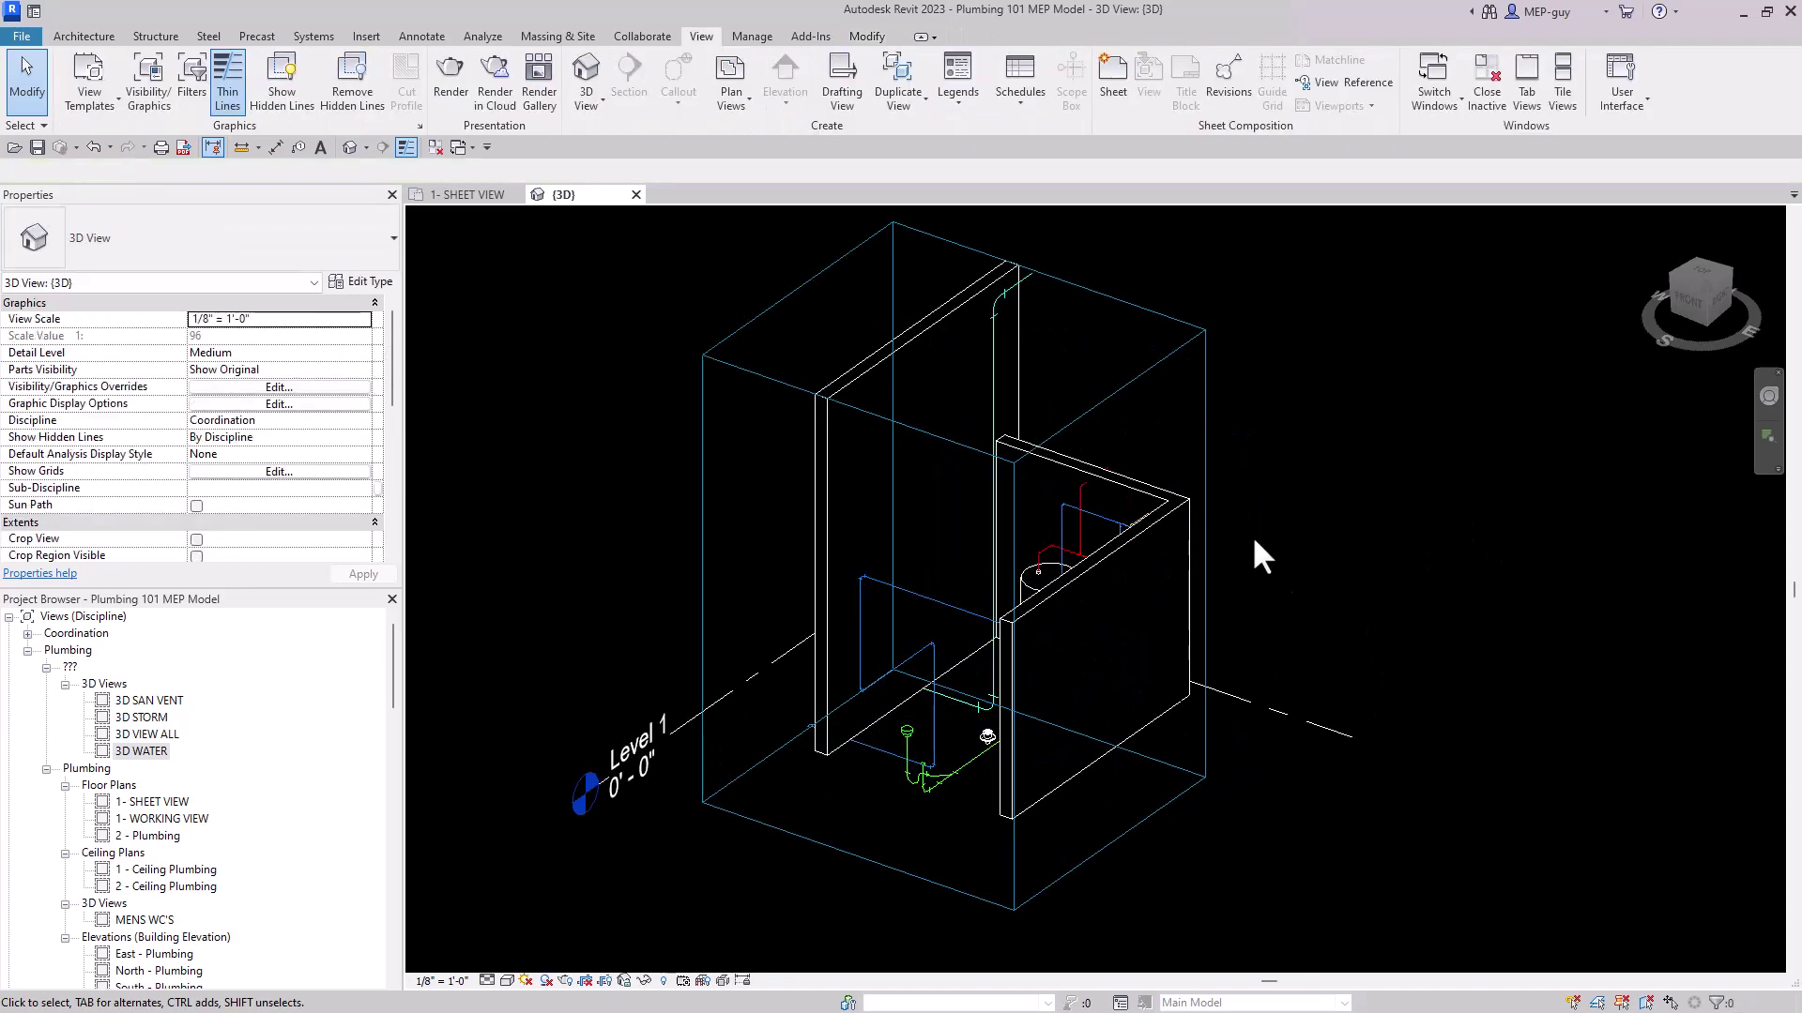
Hide the section box element in the {3D} view
click(1202, 413)
right_click(1203, 415)
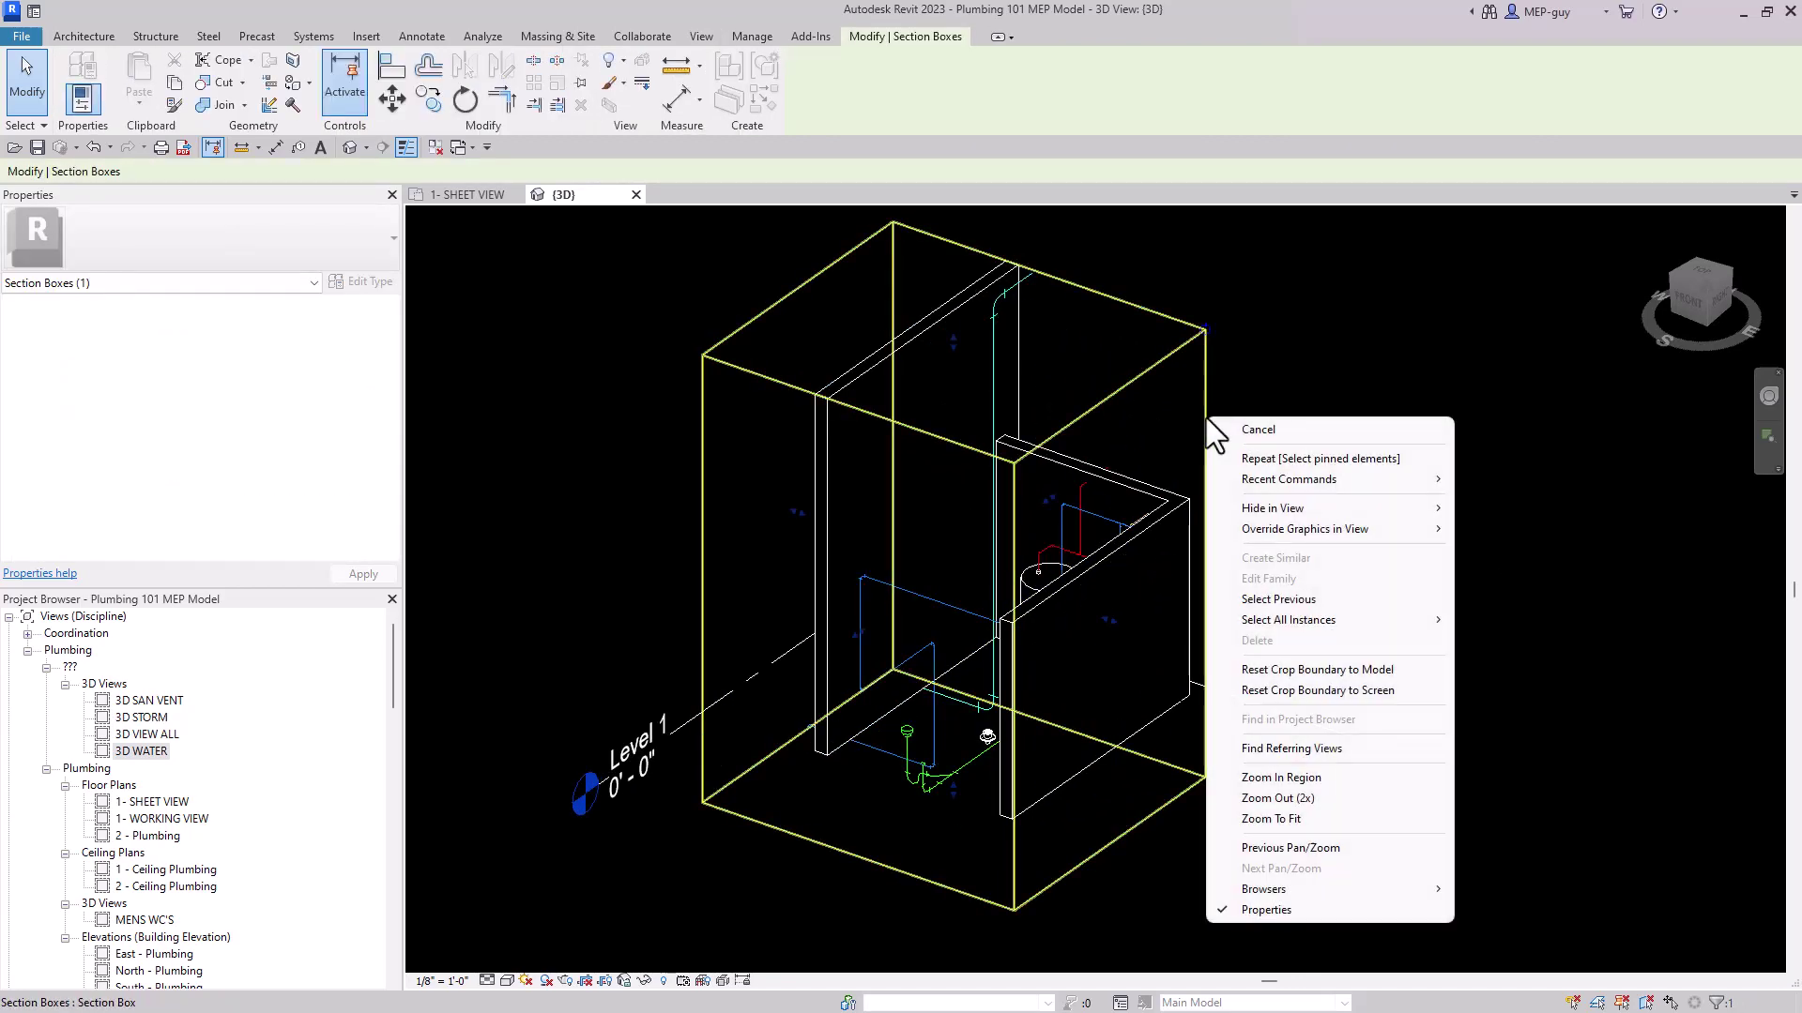
mouse_move(1297, 508)
click(1494, 517)
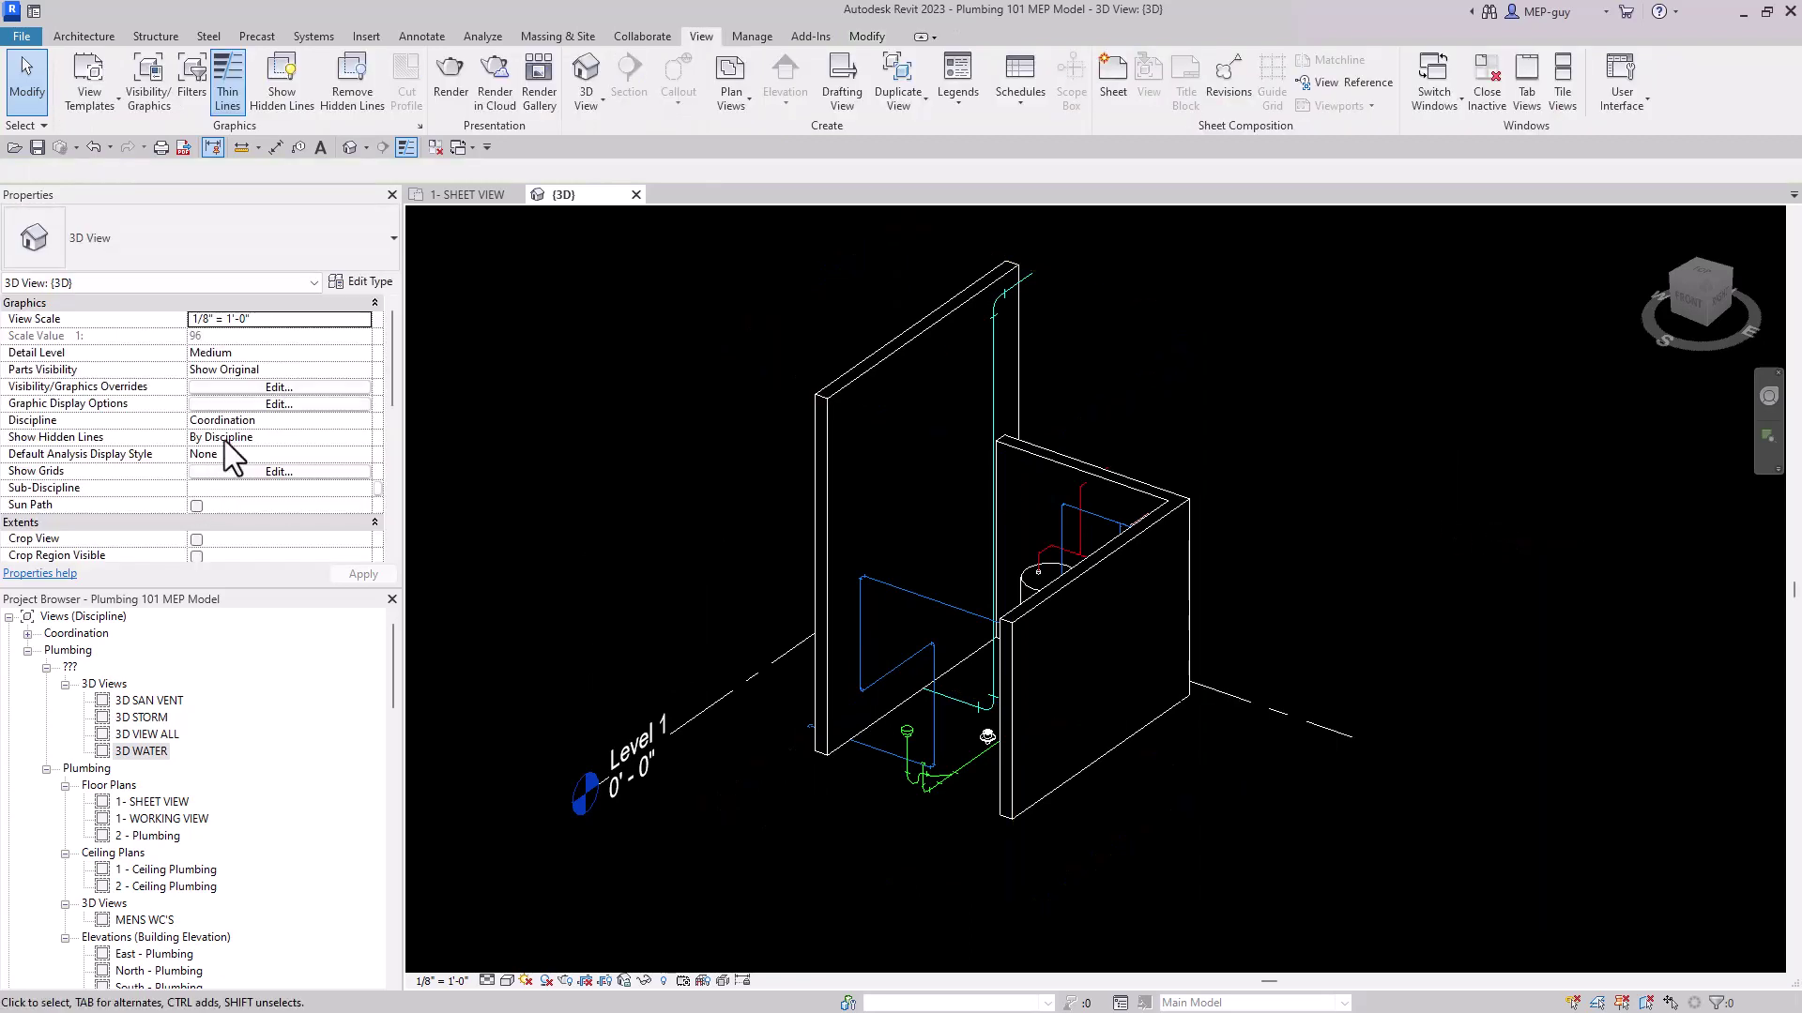
Set the view's Discipline to Plumbing and orbit to show the two water heaters
click(267, 422)
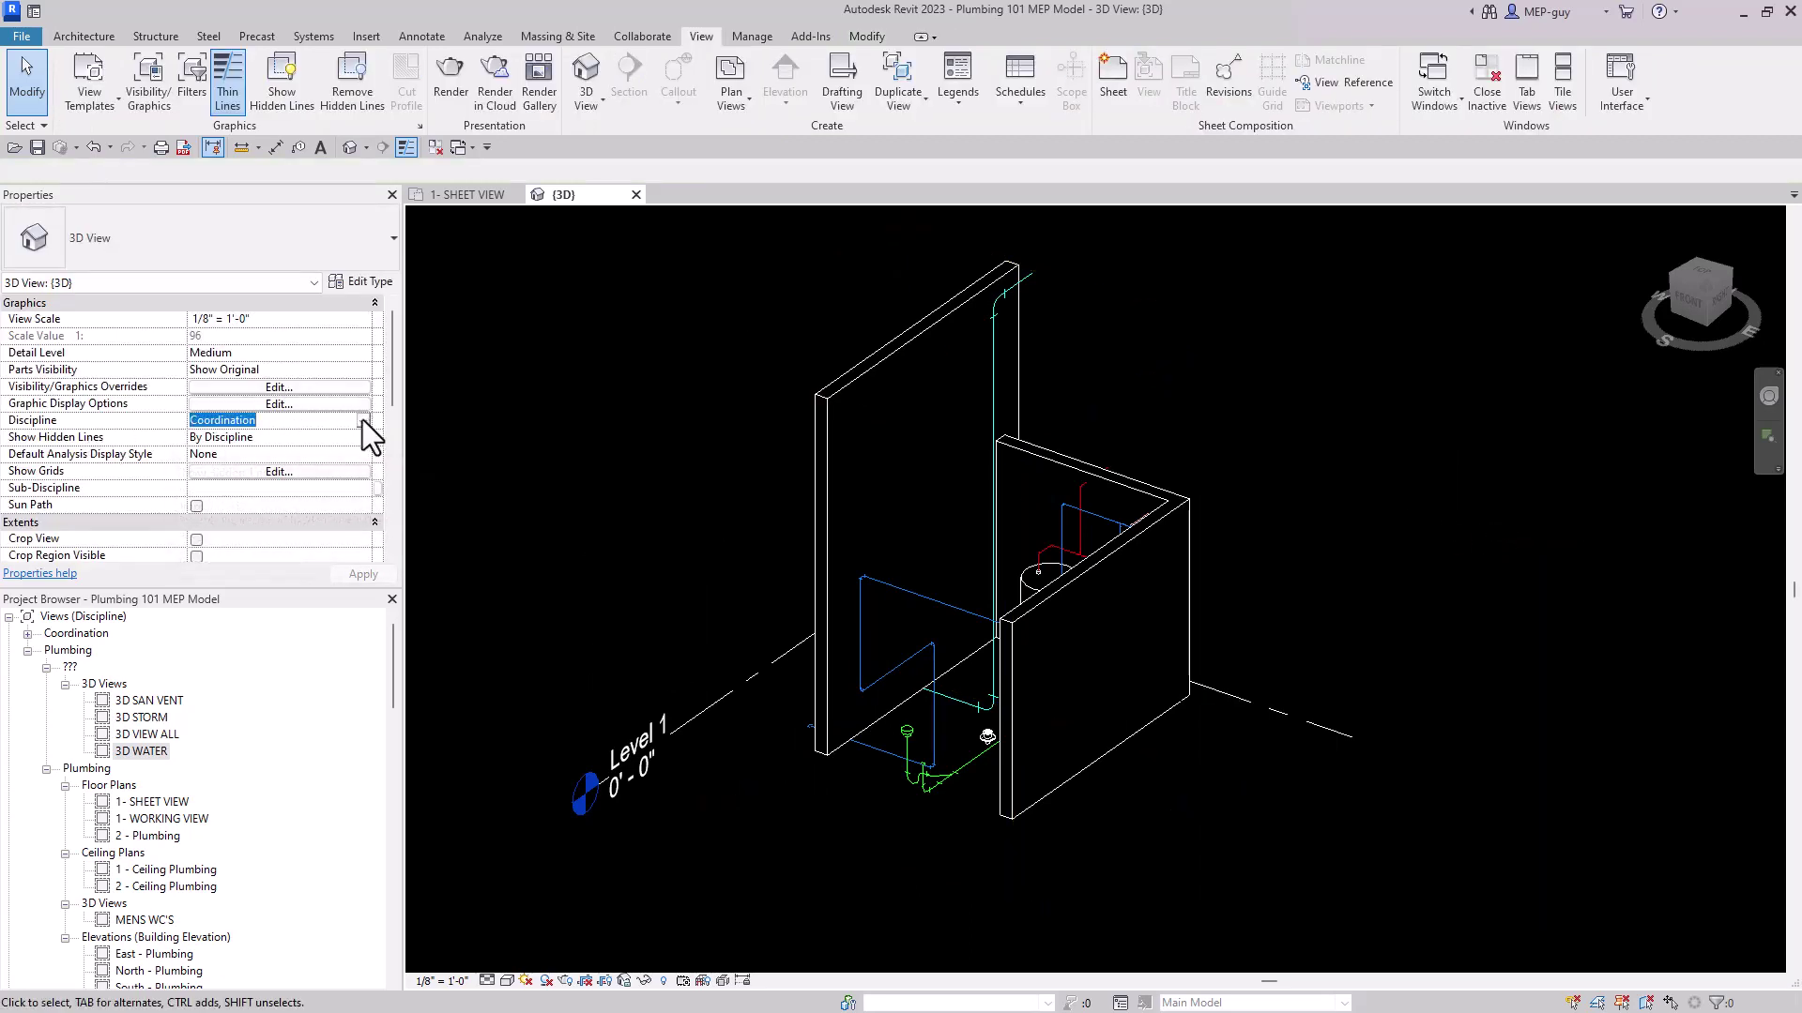
click(364, 422)
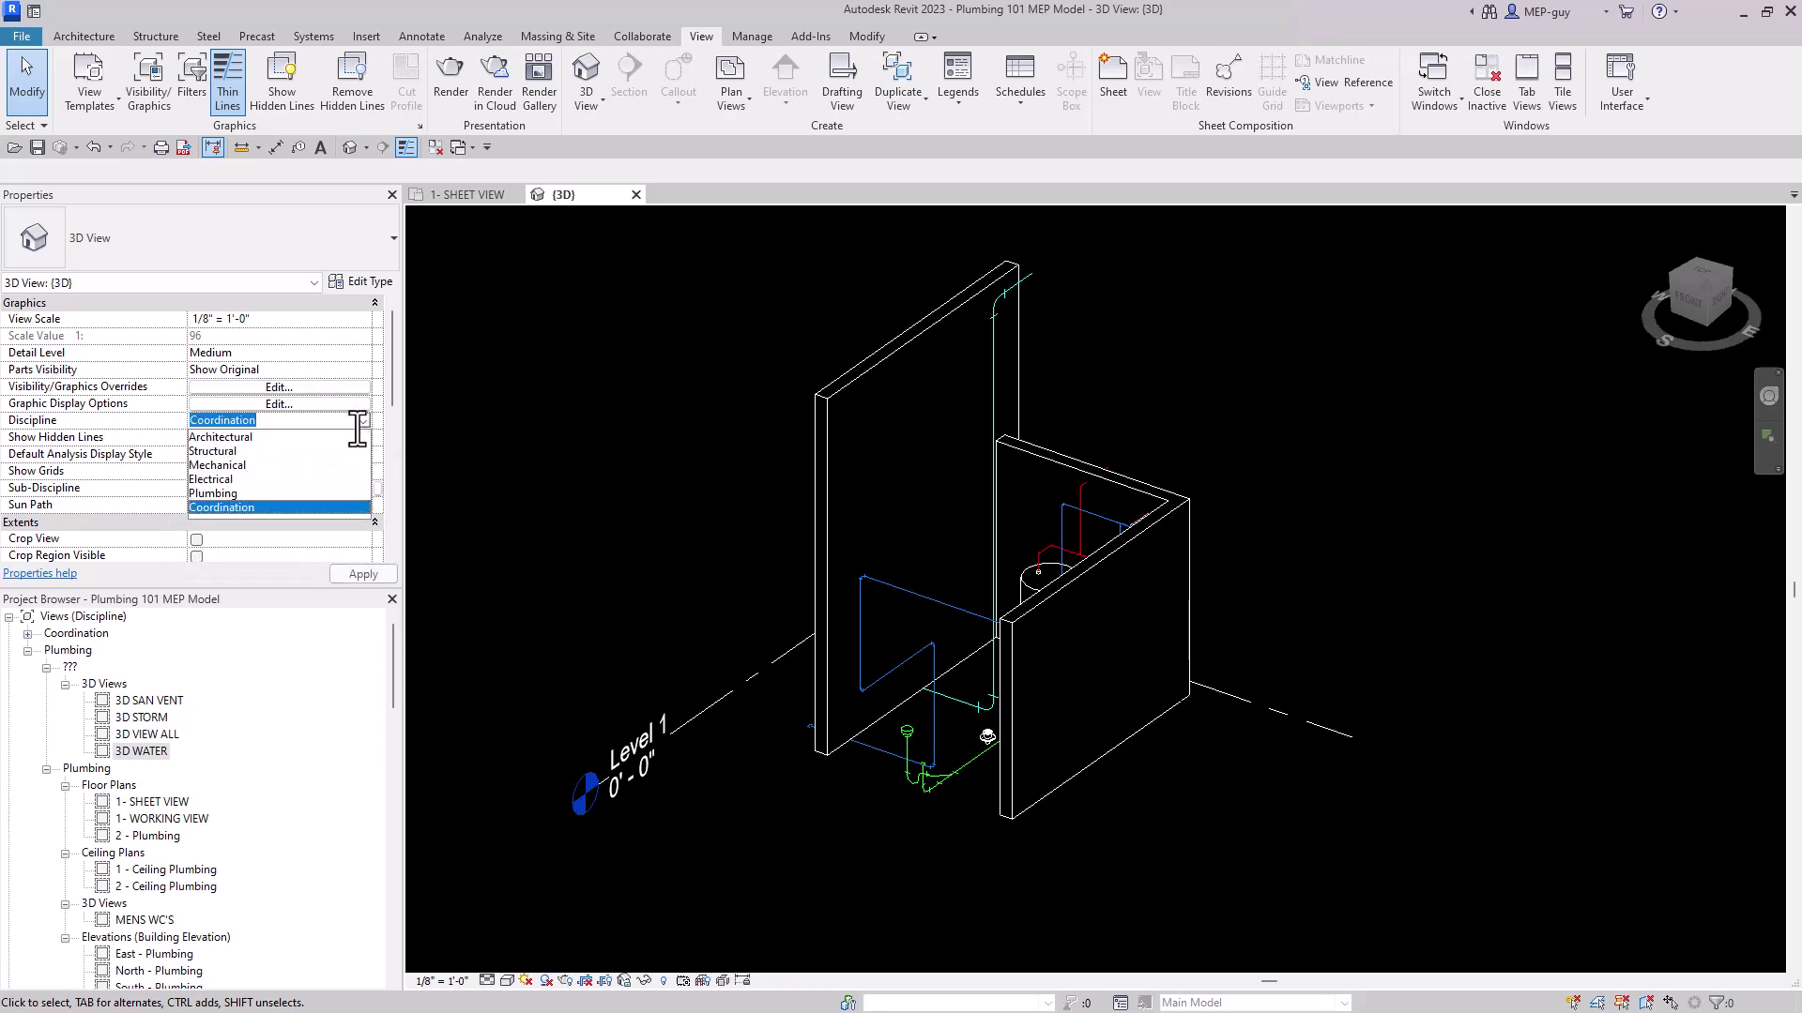
click(222, 492)
shift+middle_drag(1348, 640, 1304, 600)
scroll(978, 760, up, 3)
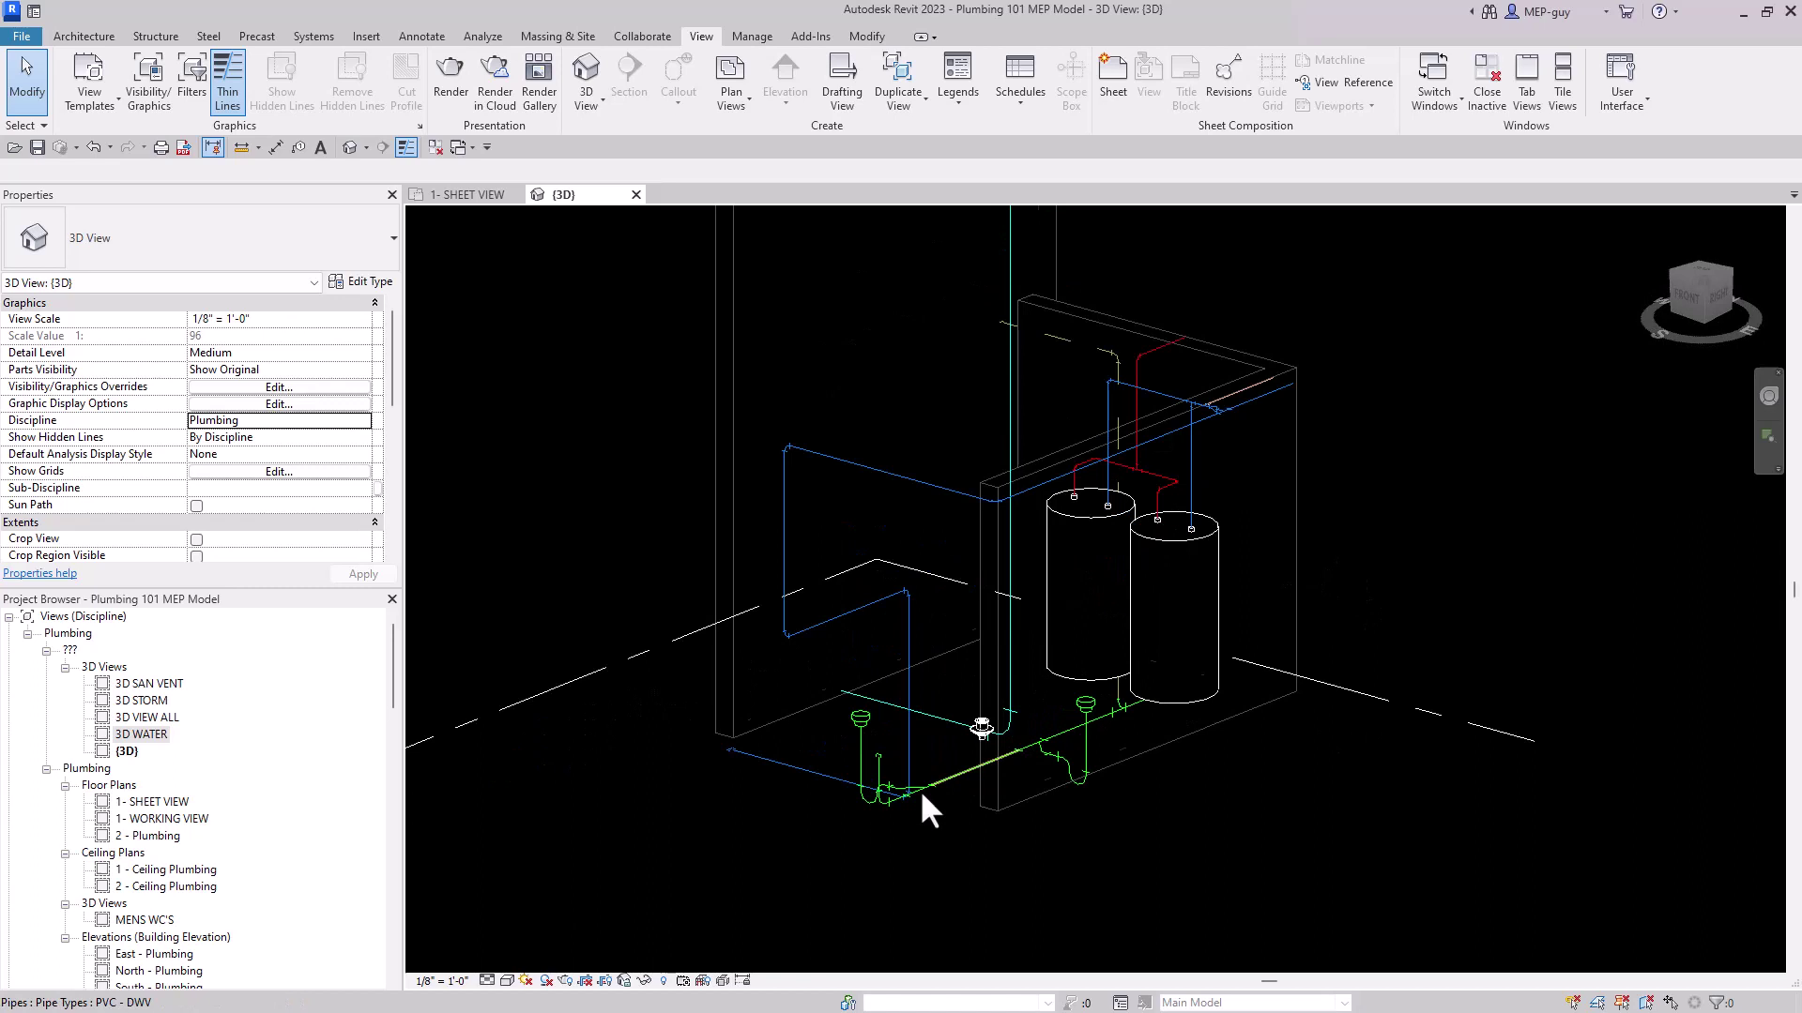
Set Detail Level to Fine and try the Shaded and Consistent Colors visual styles
click(487, 980)
click(516, 966)
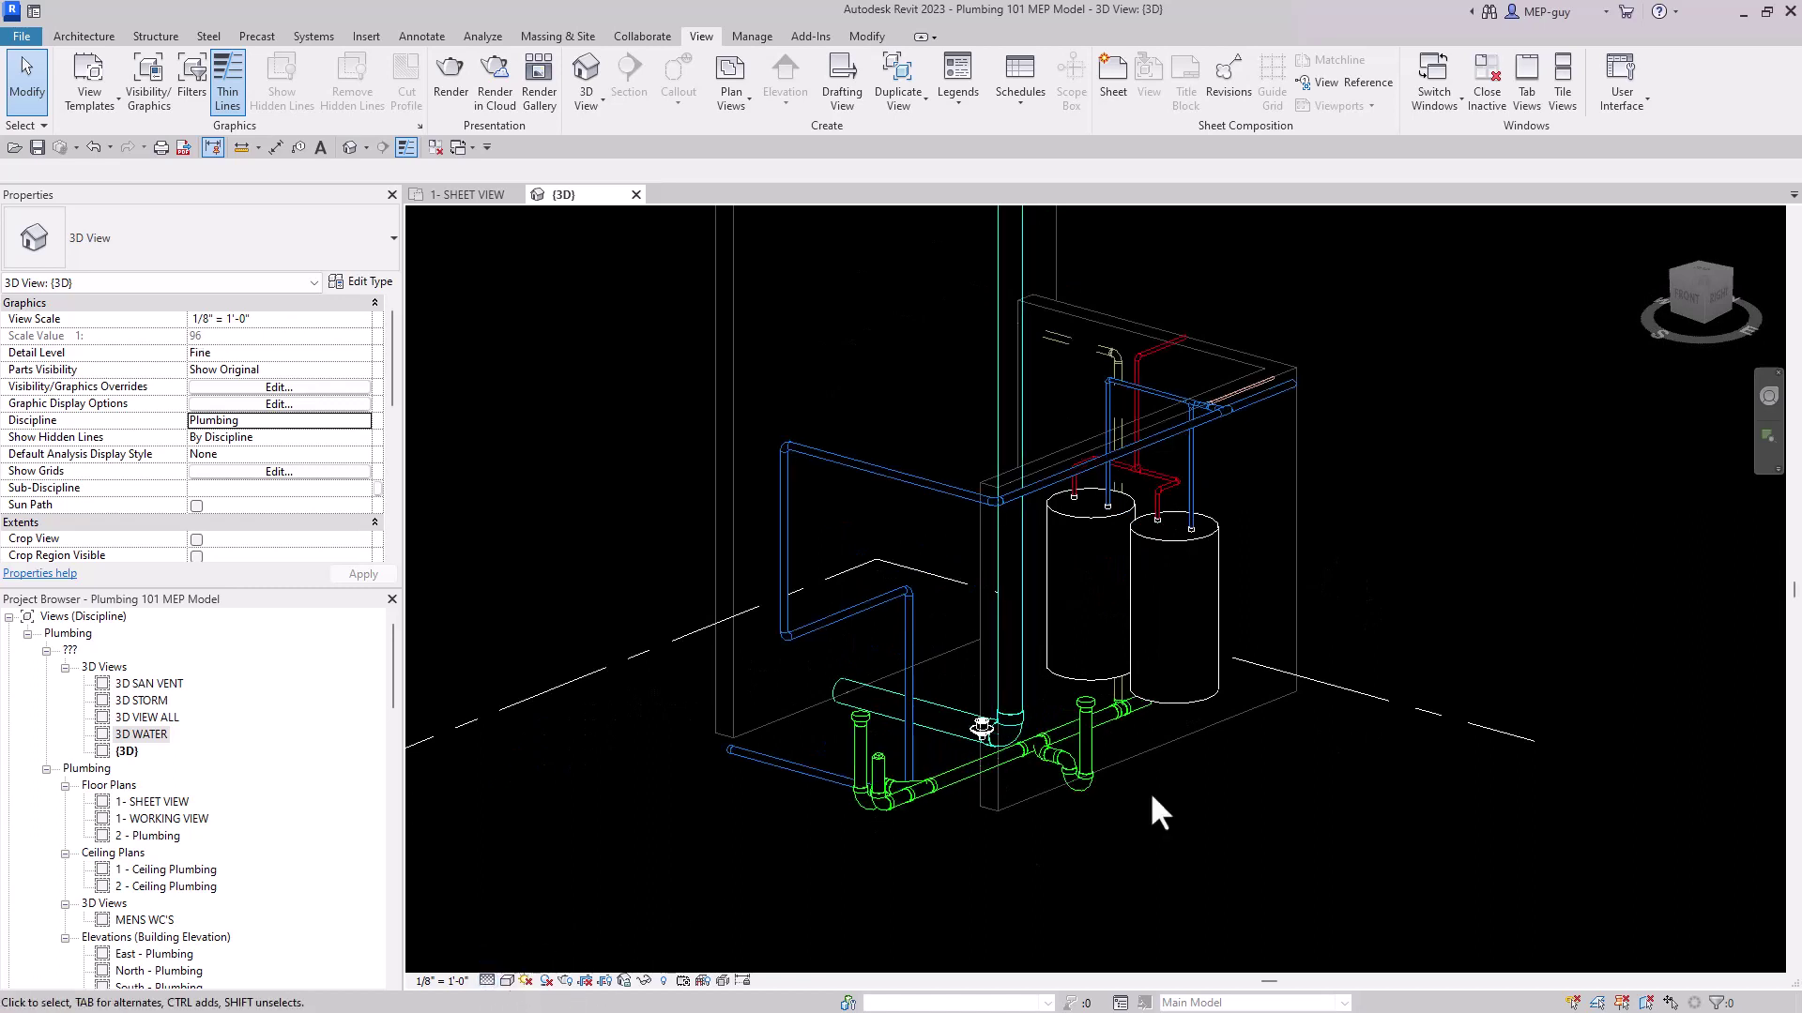
click(507, 981)
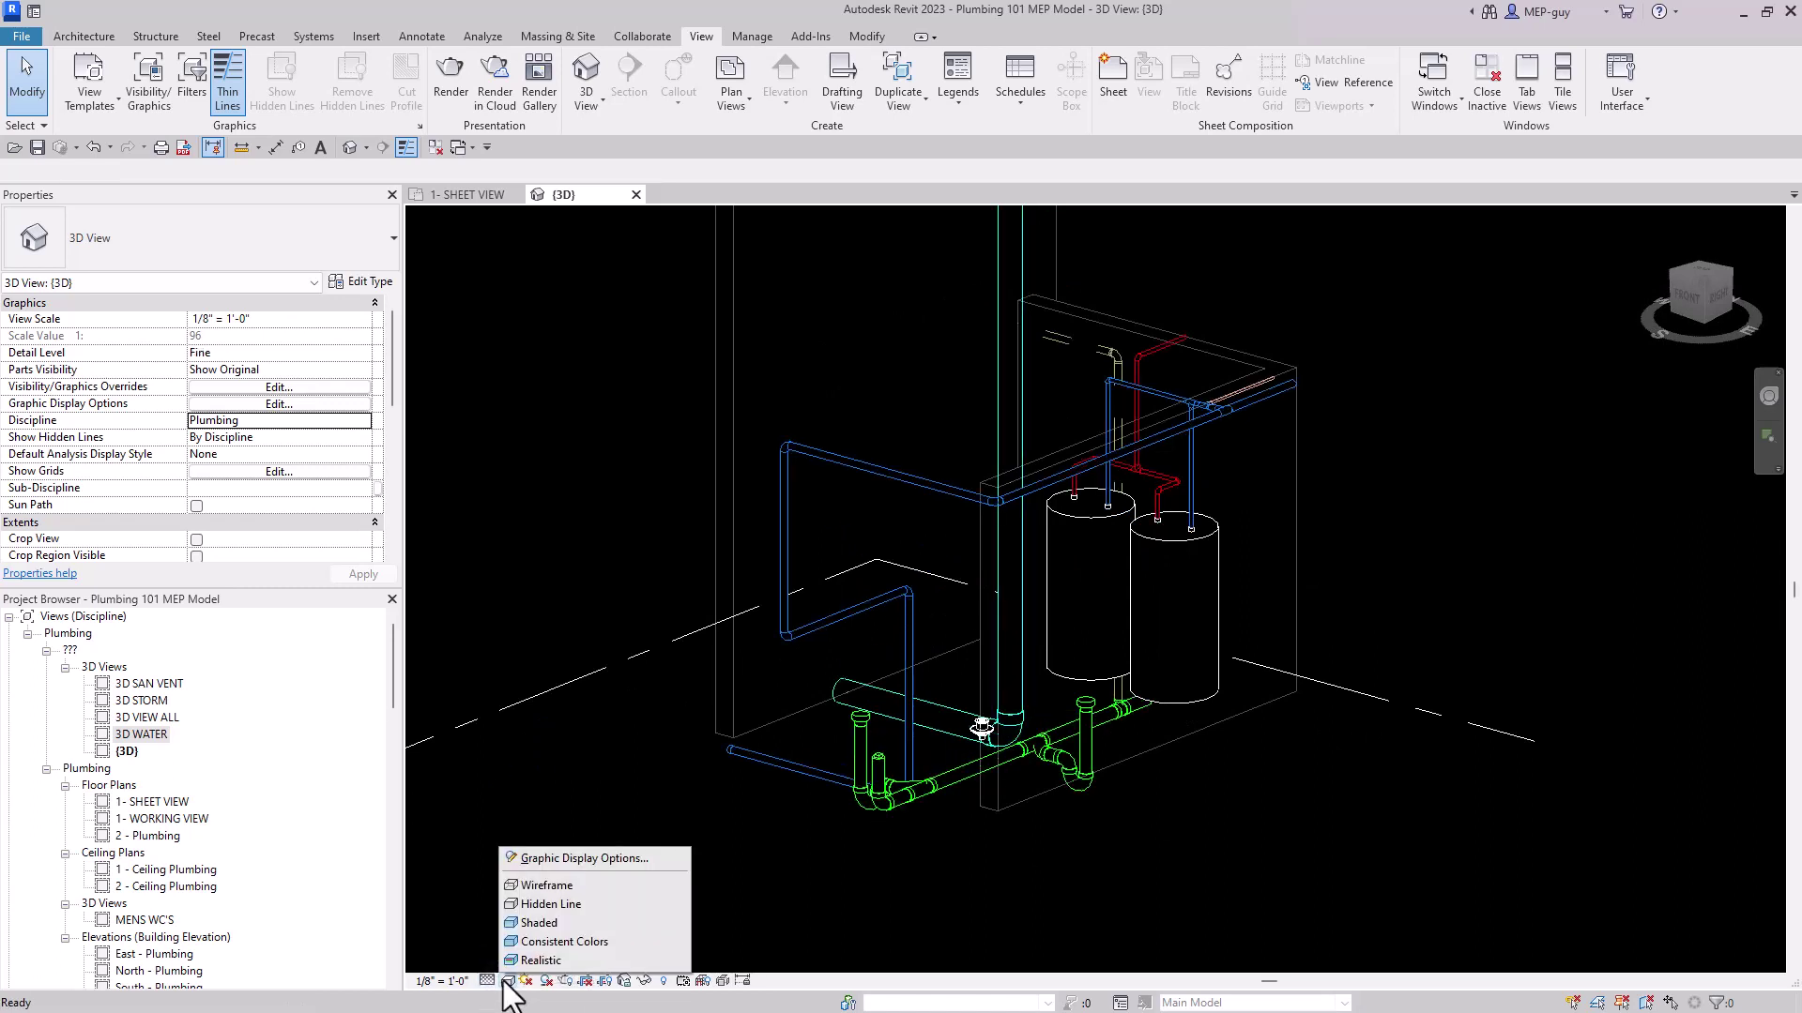
click(533, 923)
click(508, 981)
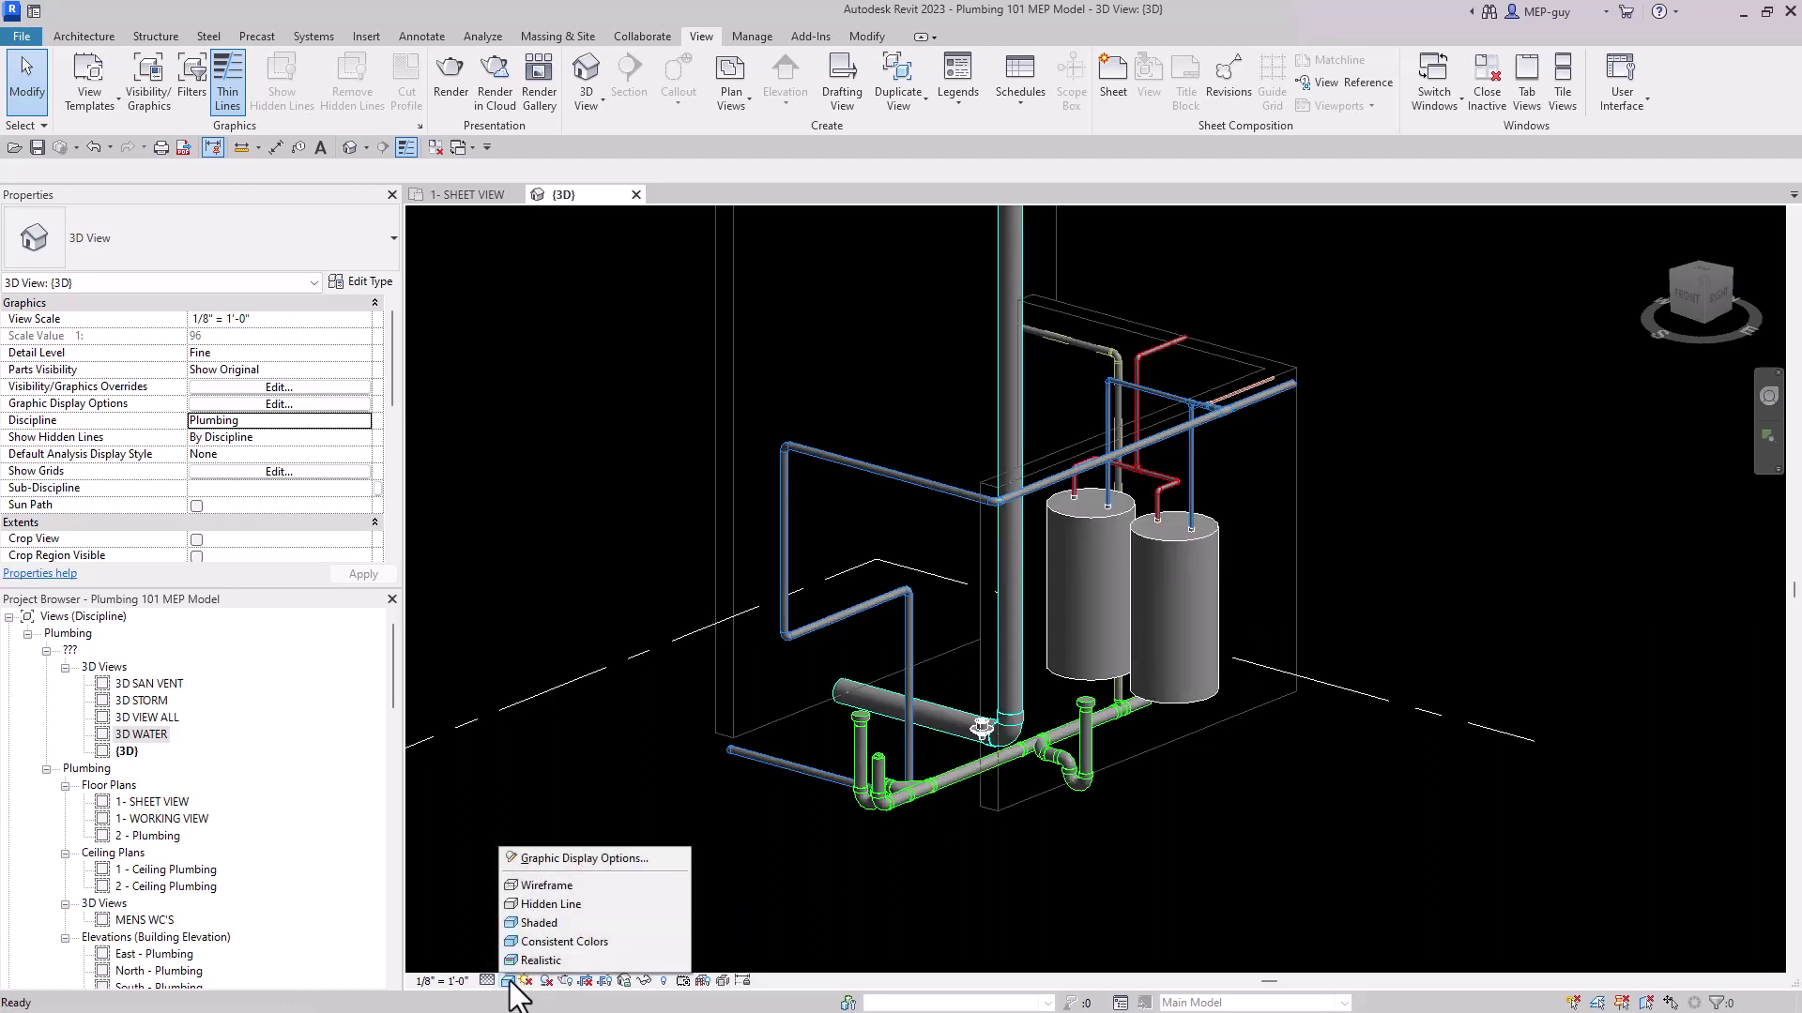
click(567, 940)
mouse_move(1260, 807)
shift+middle_down()
mouse_move(1258, 854)
mouse_move(1244, 830)
shift+middle_up()
Return the view to Wireframe and orbit and zoom to inspect the double-line pipes
click(507, 980)
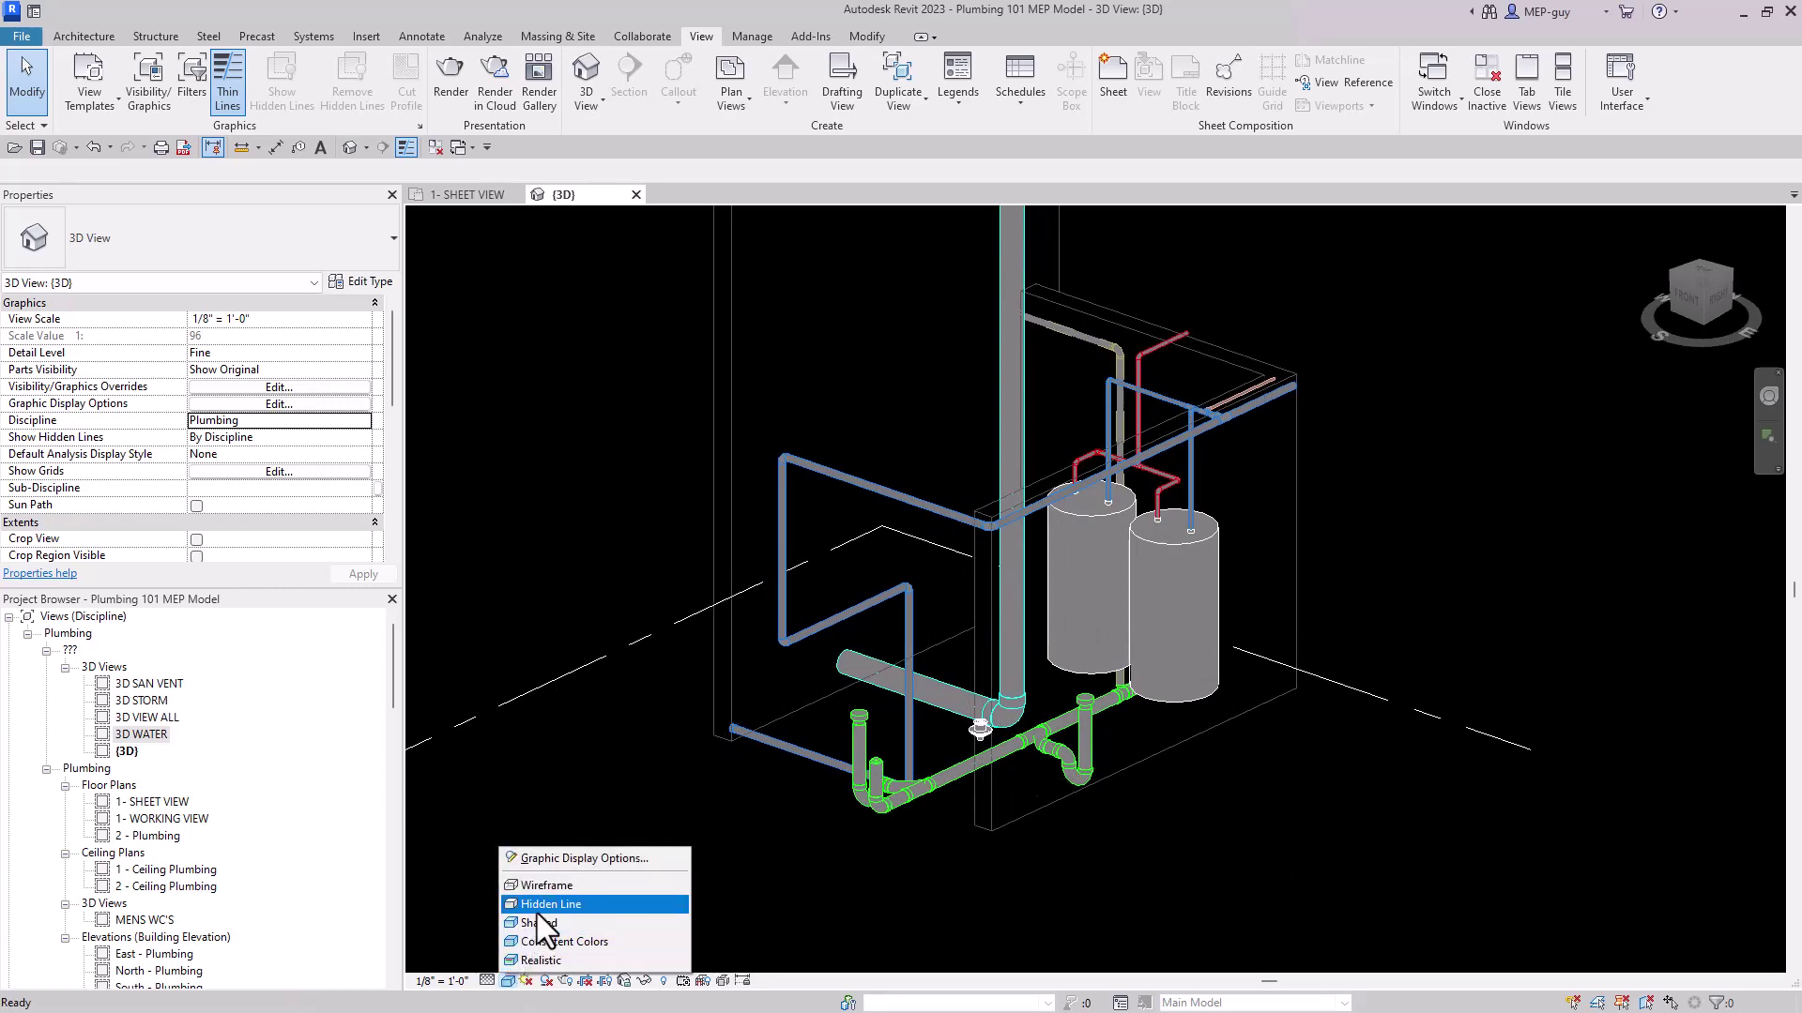
click(544, 886)
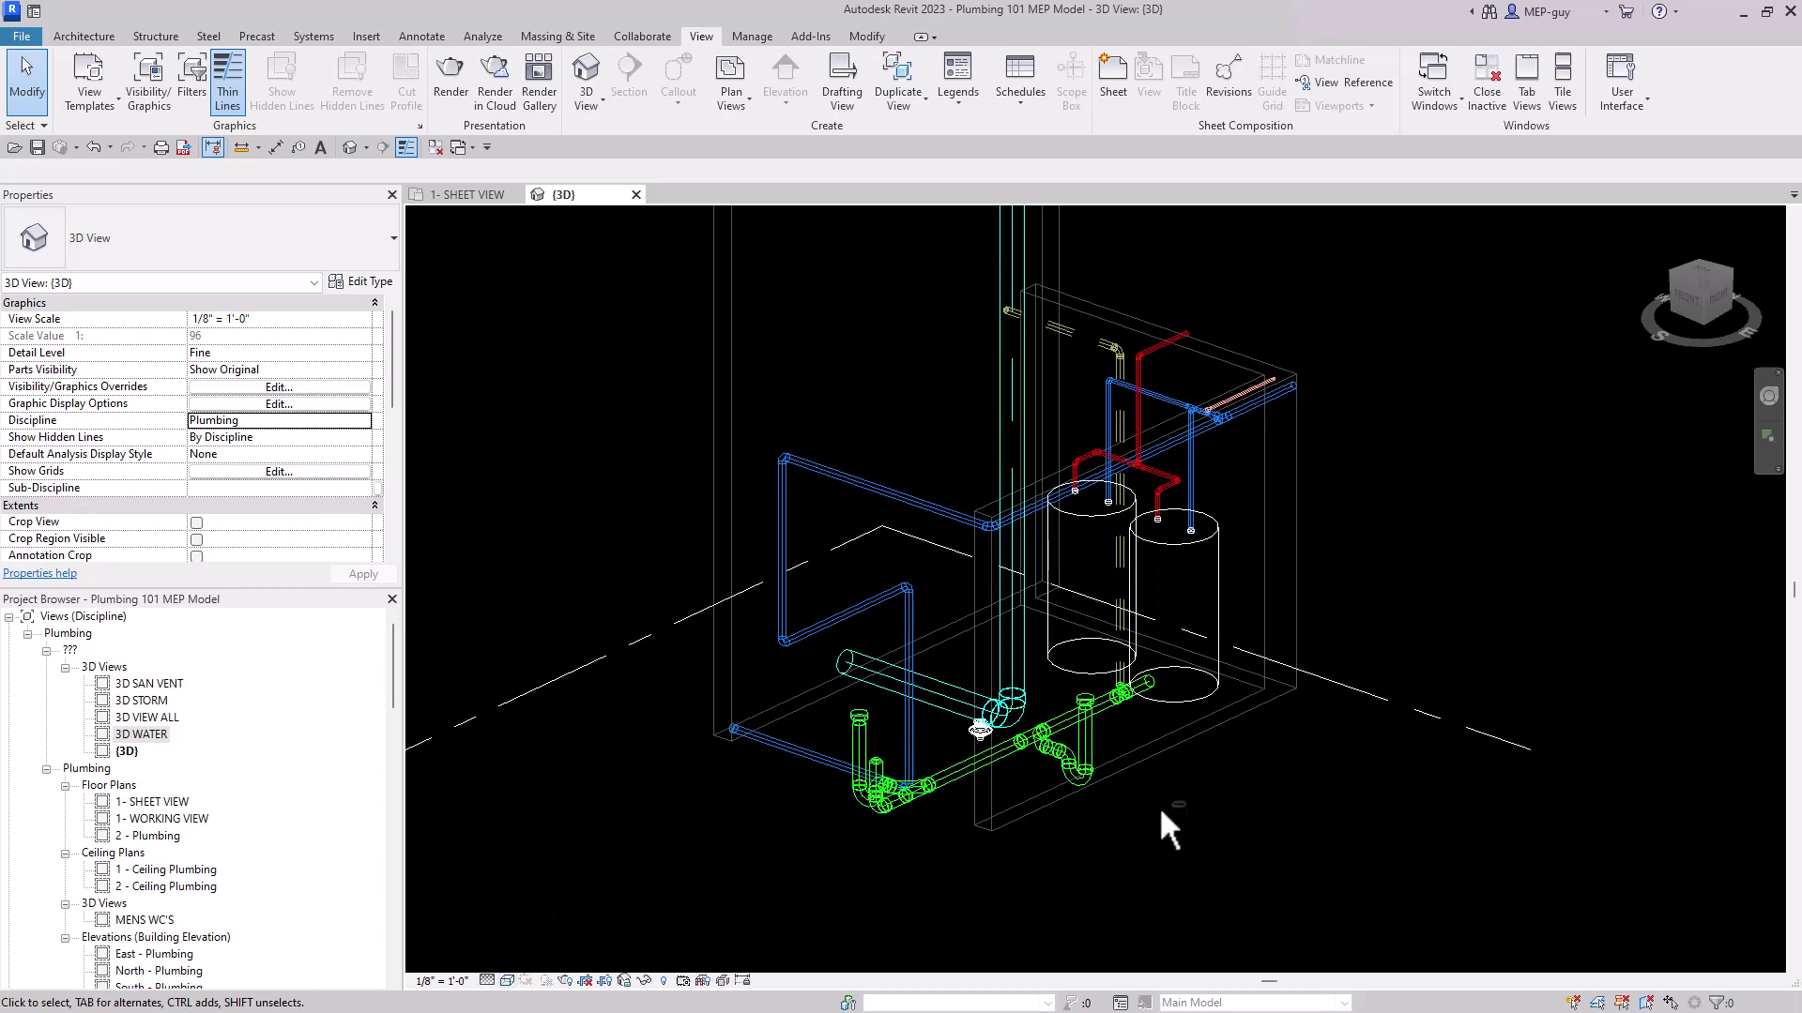
shift+middle_drag(1162, 808, 1169, 879)
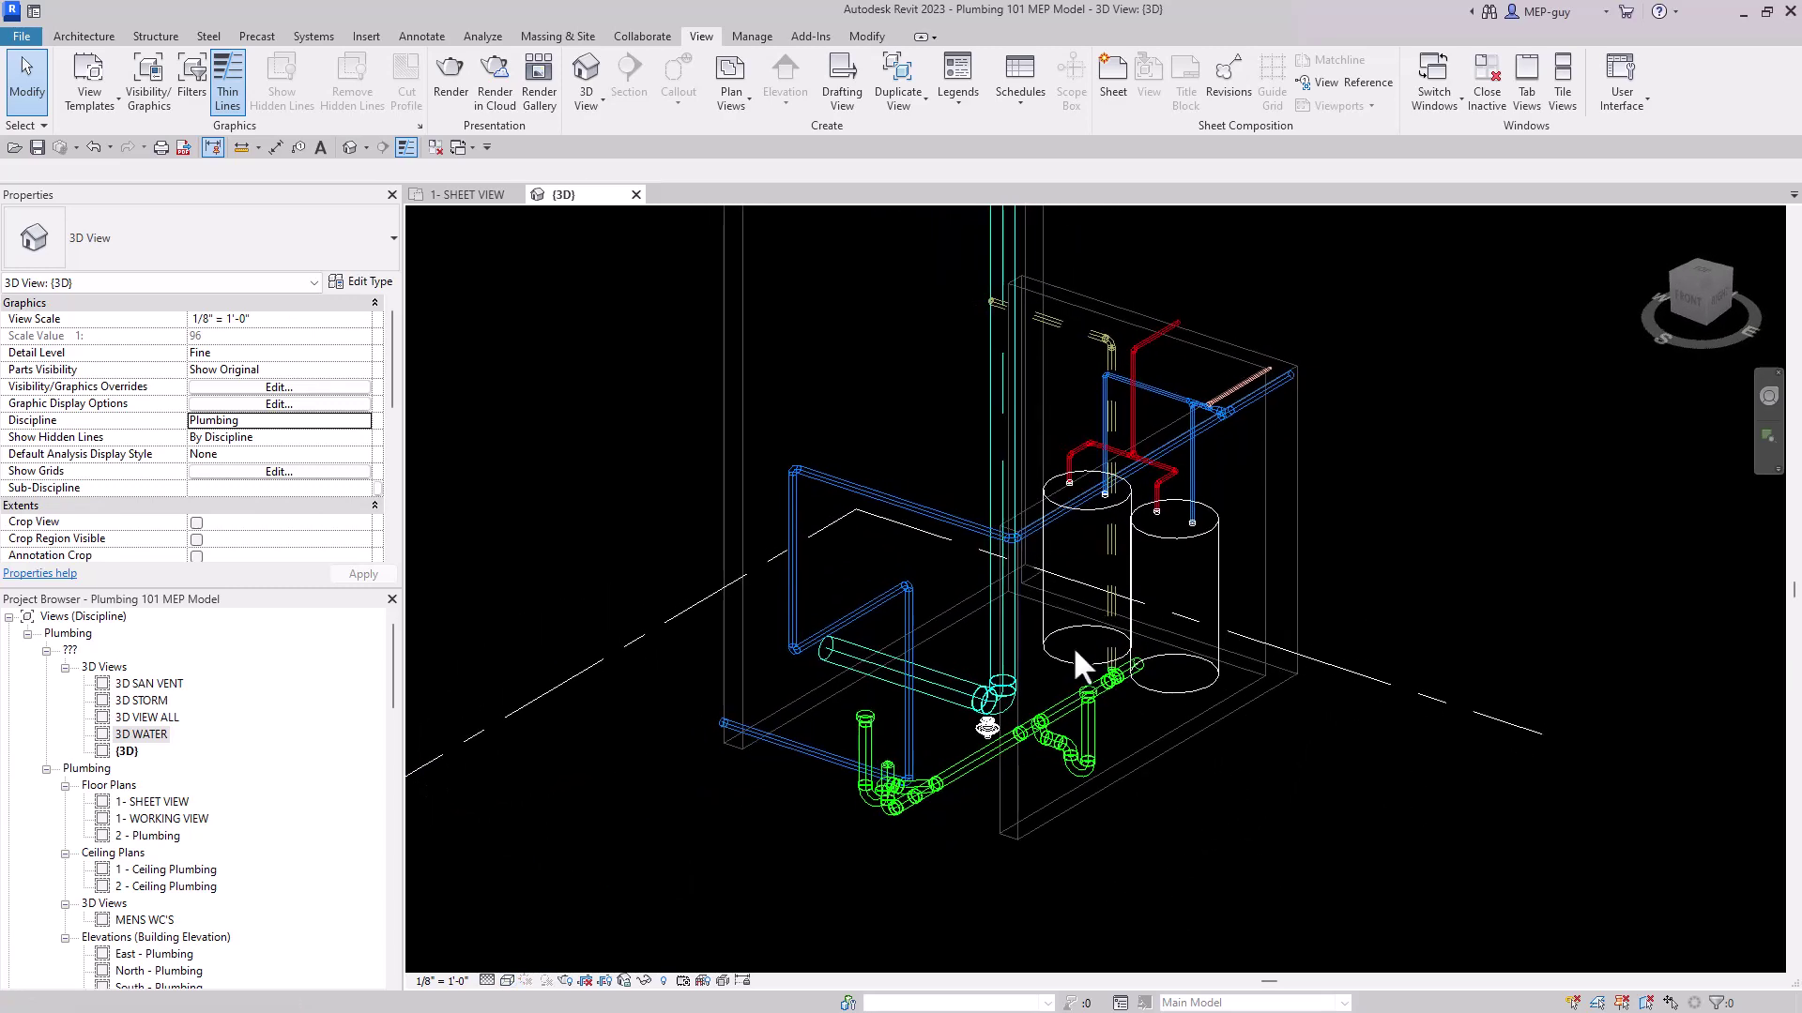
scroll(1072, 645, down, 5)
scroll(1032, 681, up, 3)
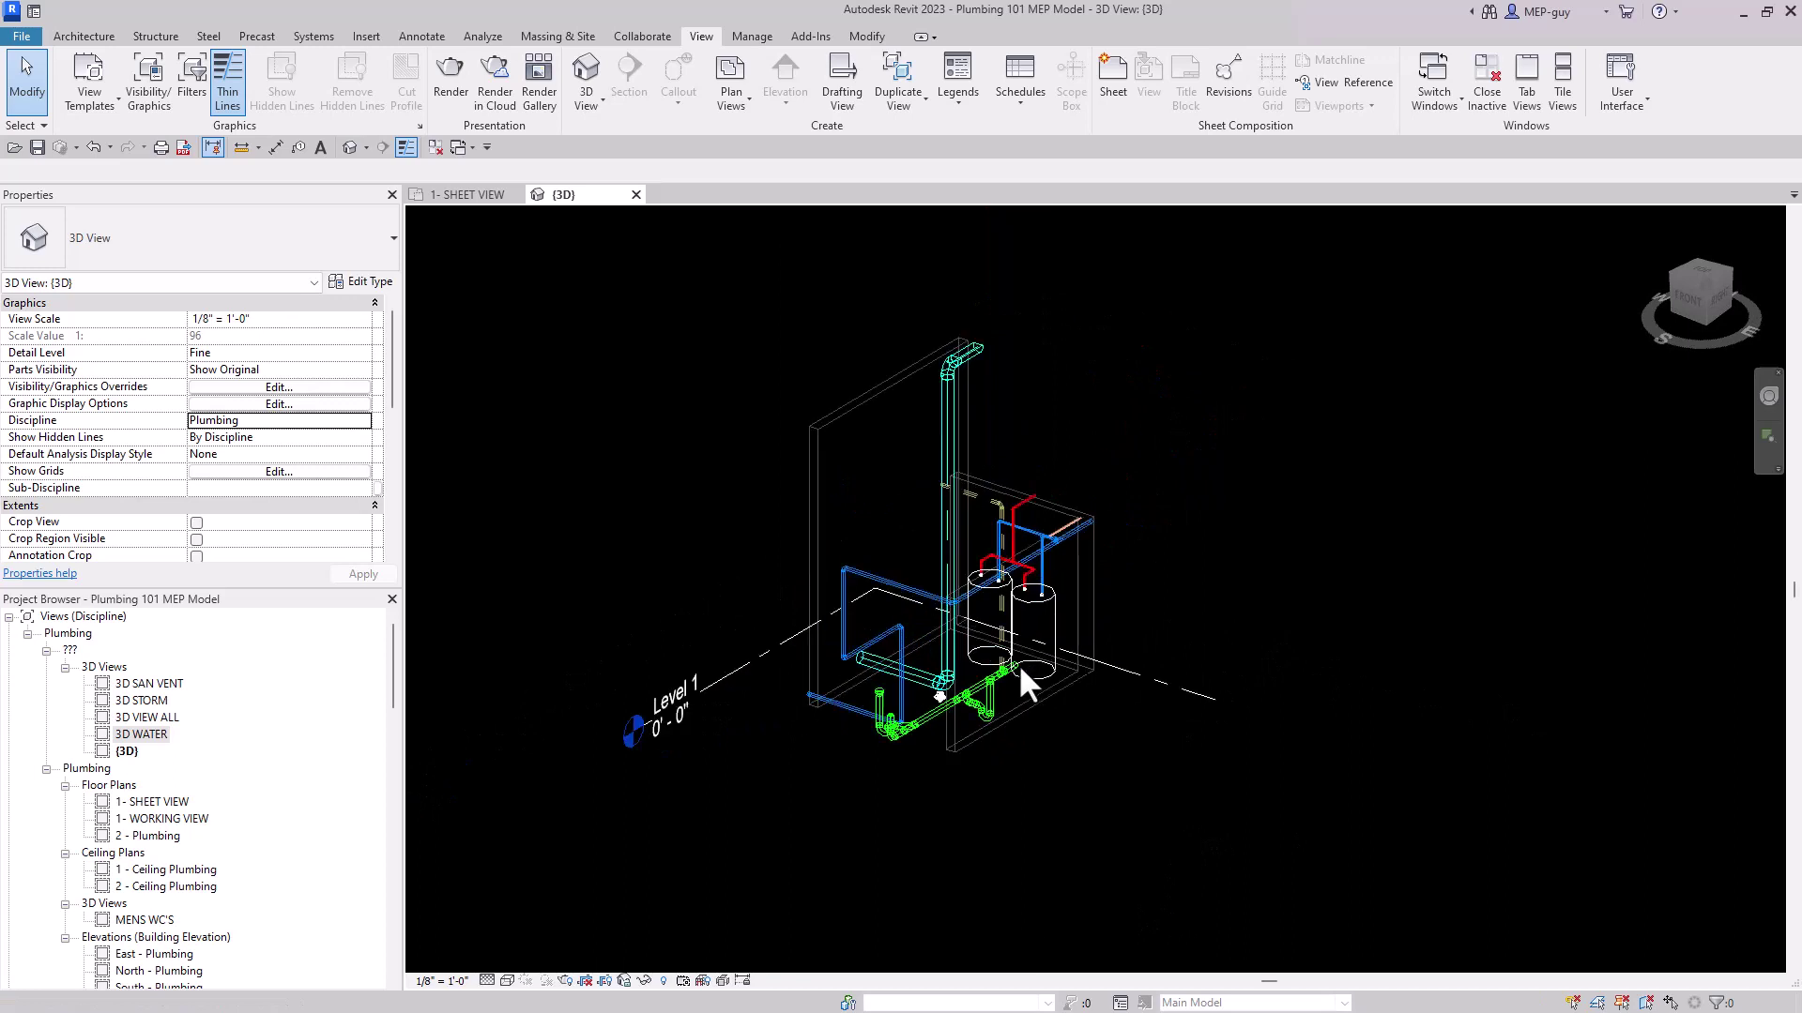
scroll(766, 575, up, 2)
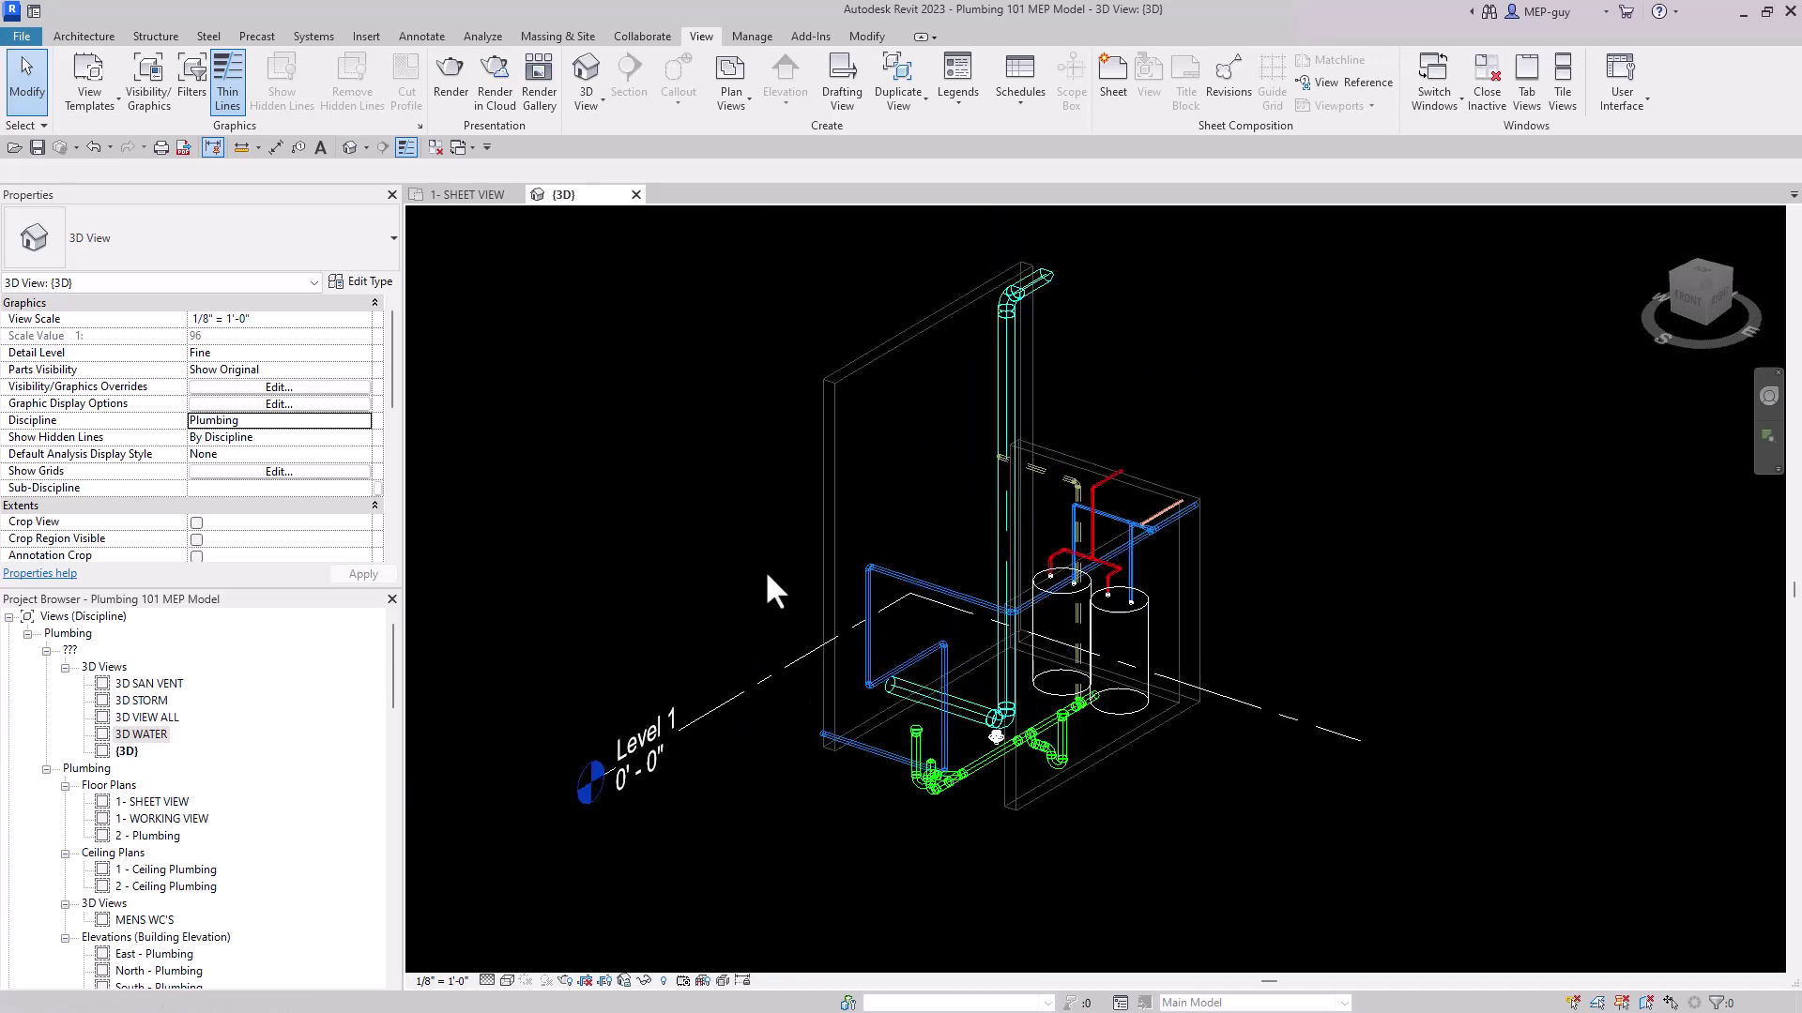
scroll(246, 439, down, 4)
click(196, 405)
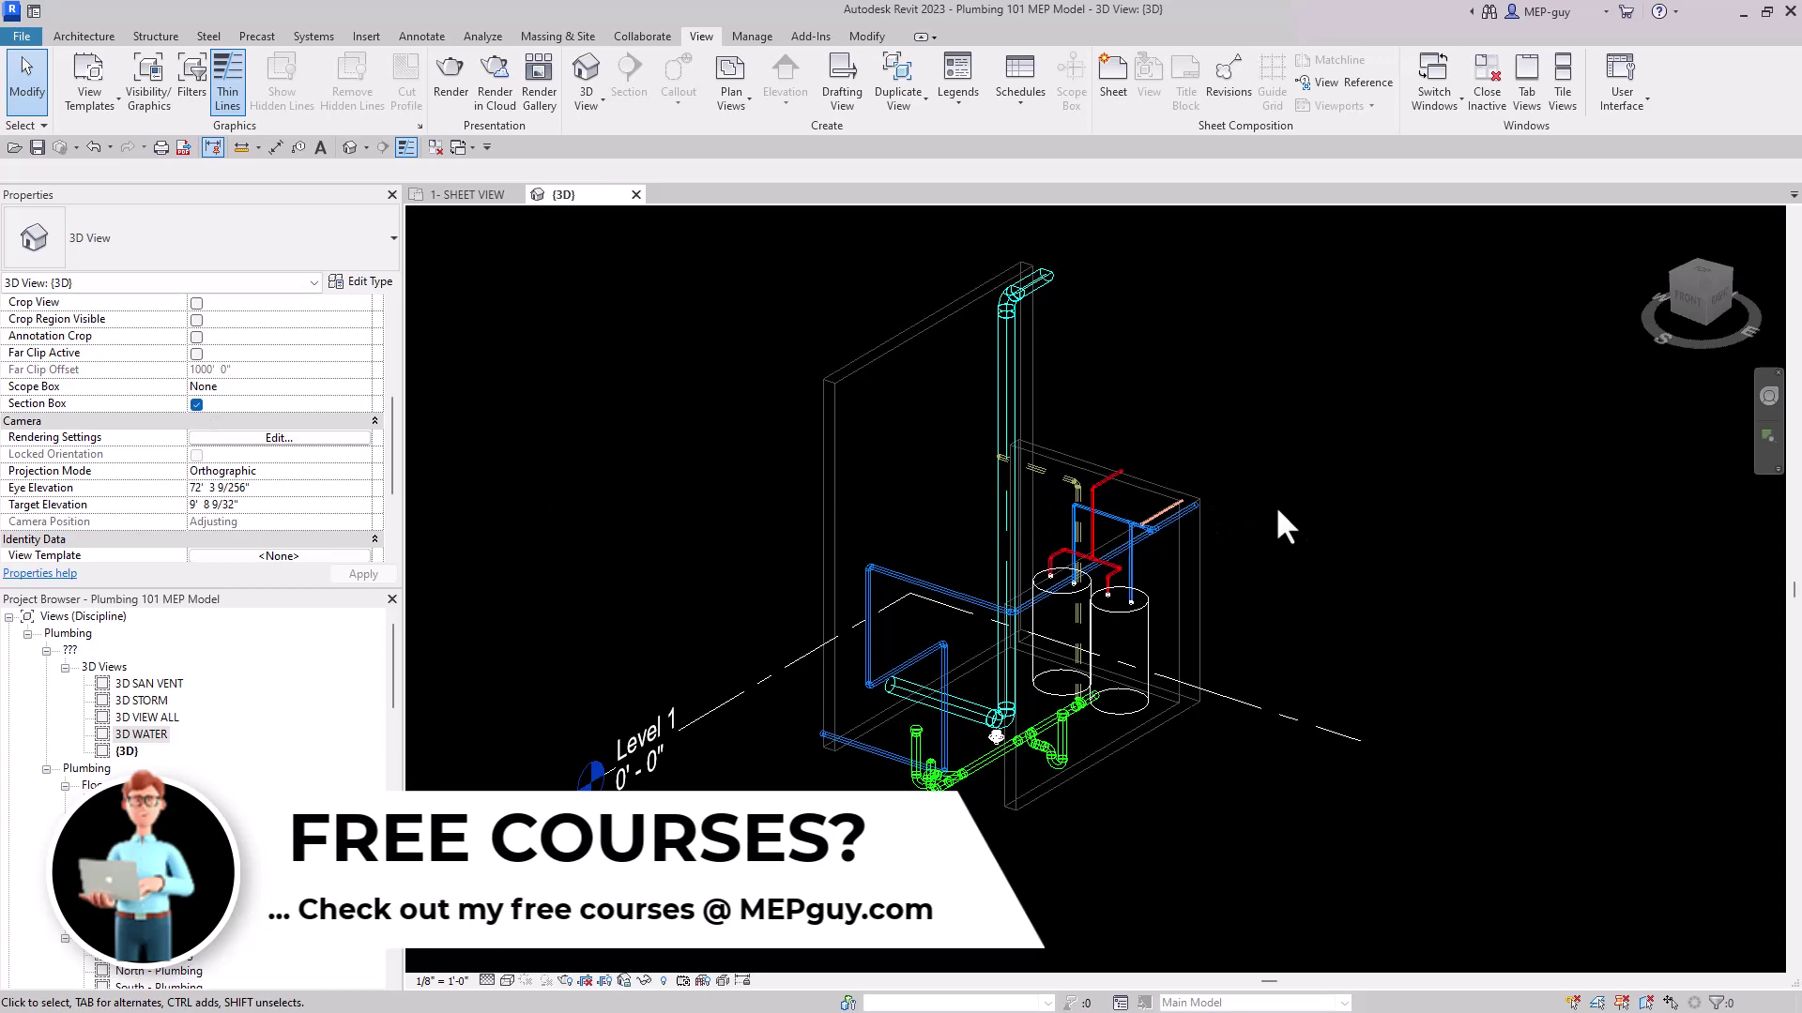
Turn on the Section Boxes annotation category via VV and enable Reveal Hidden Elements
key(v)
key(v)
click(702, 266)
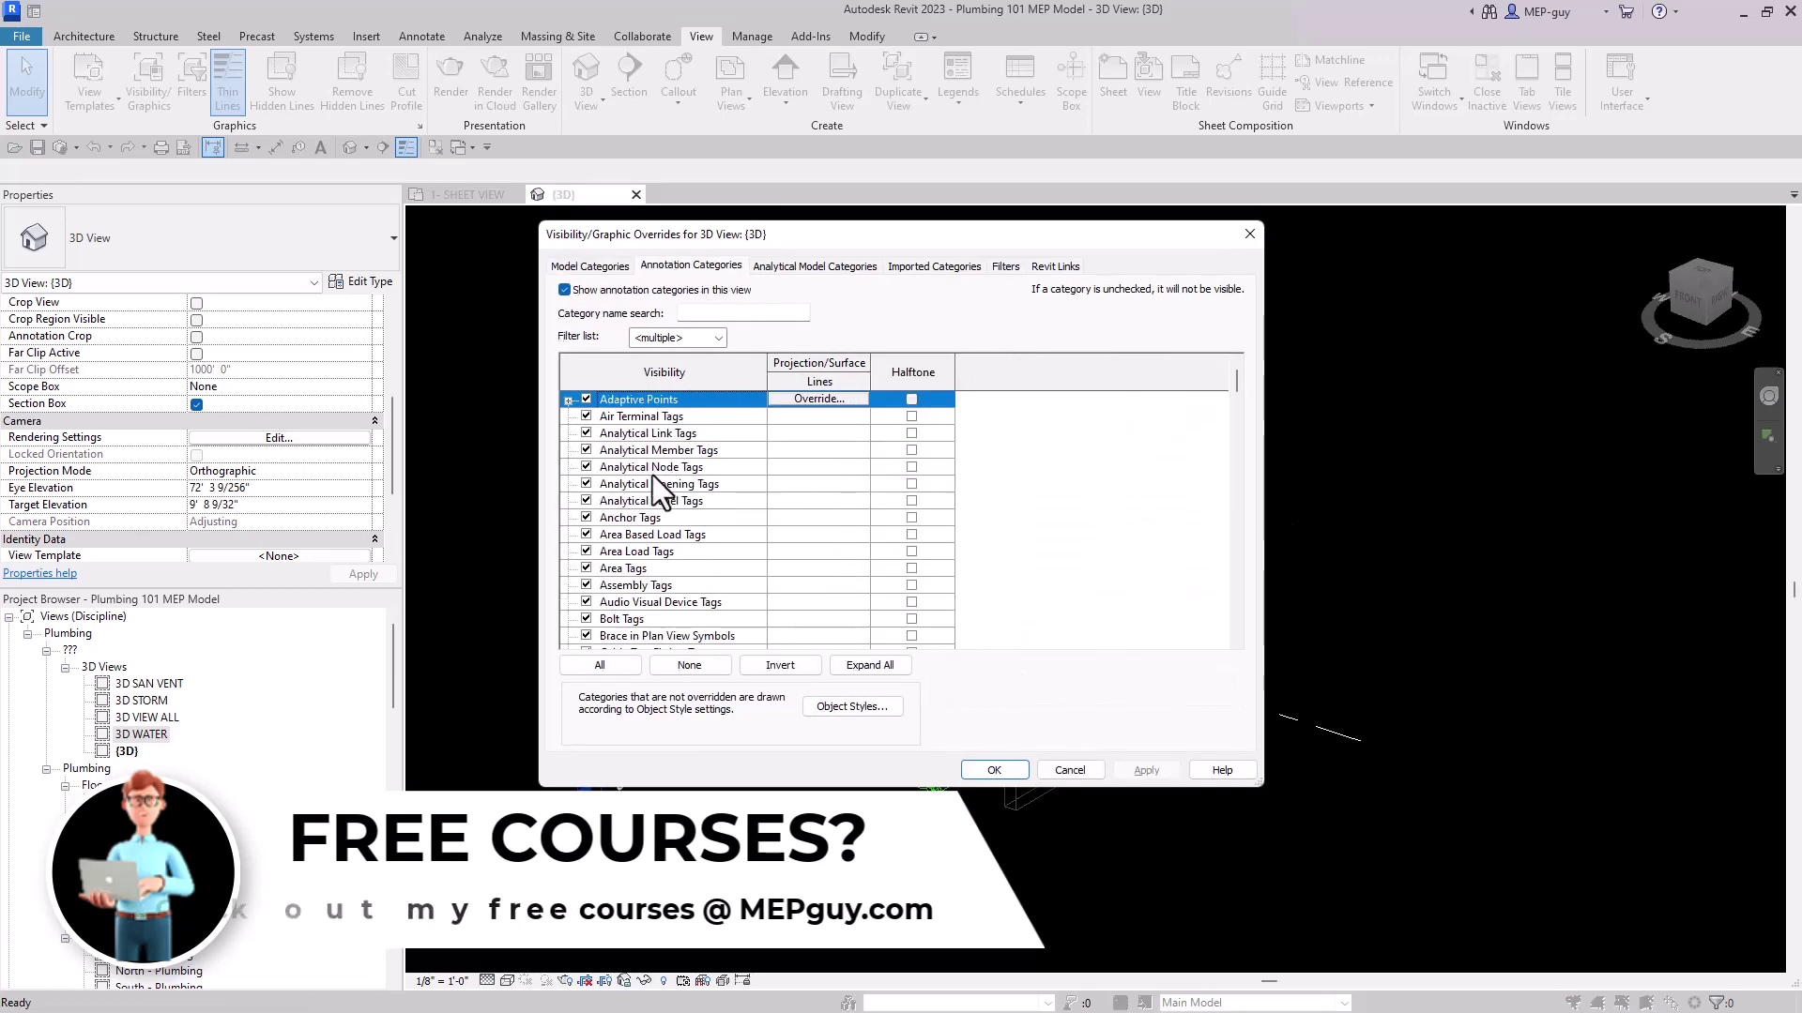
click(652, 472)
key(s)
scroll(623, 533, down, 2)
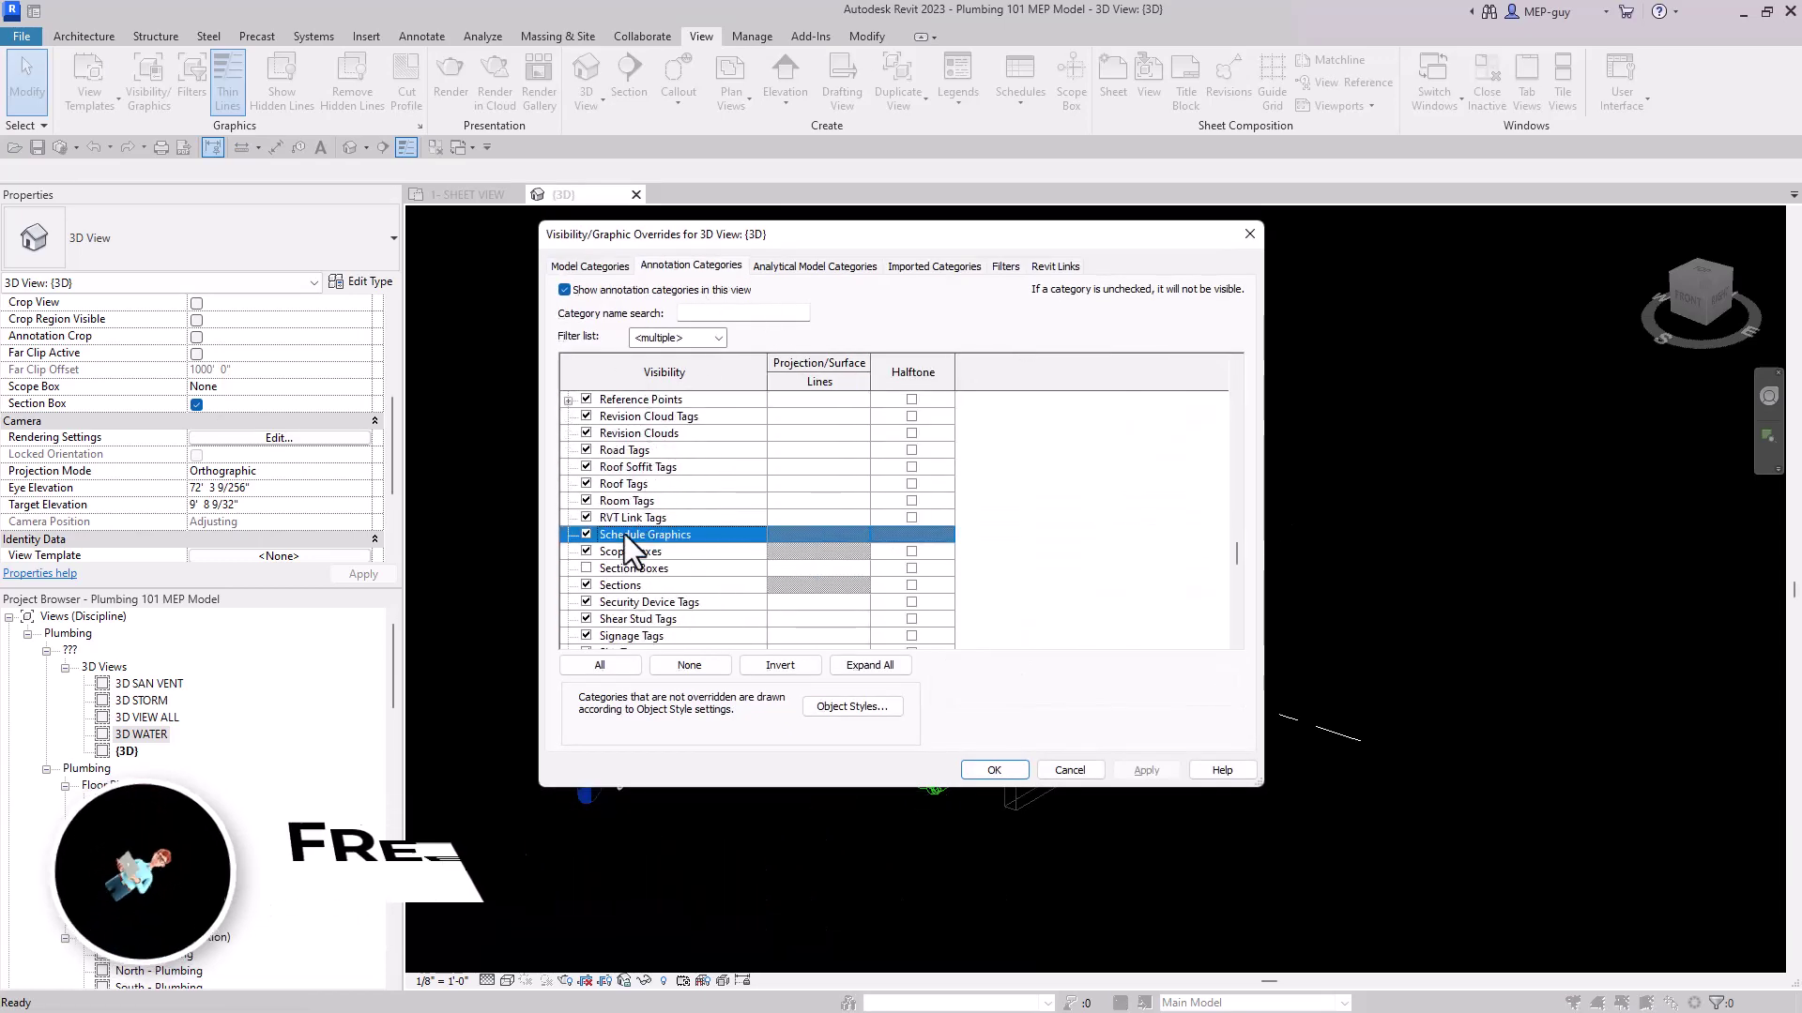
click(586, 568)
click(994, 770)
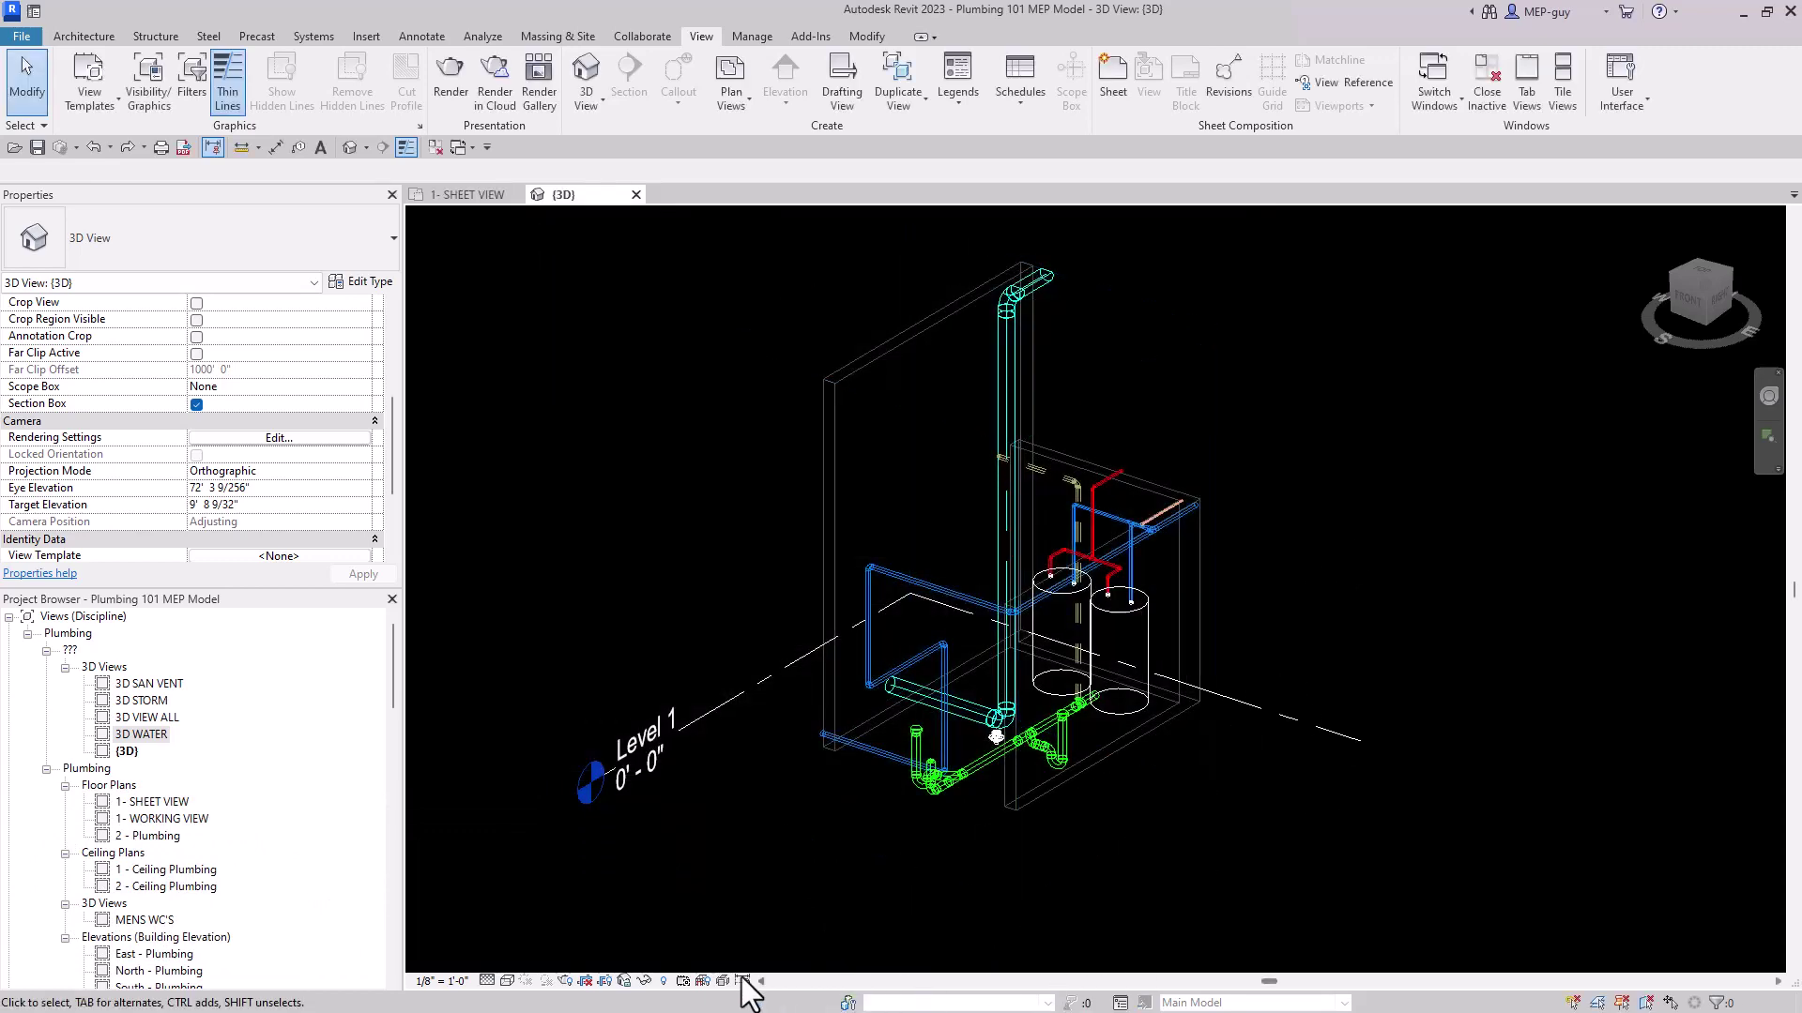
click(664, 980)
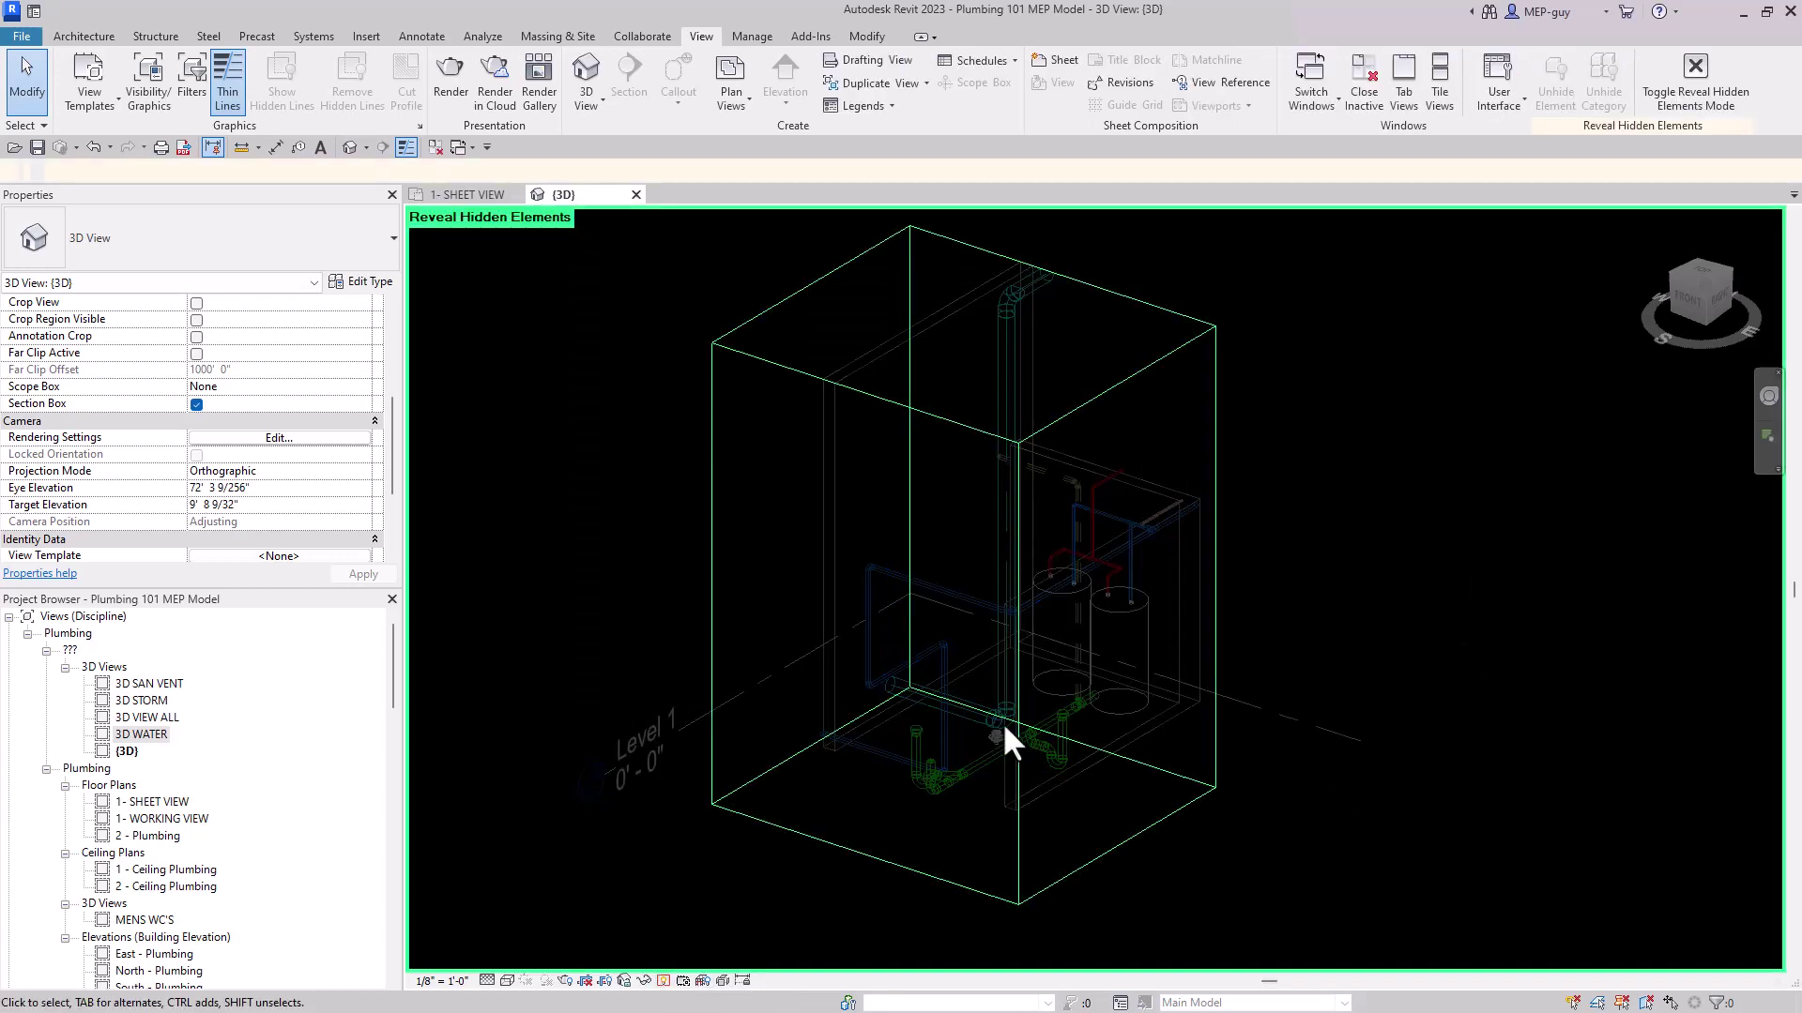
Unhide the section box category in the {3D} view and turn off Reveal Hidden Elements
click(1194, 341)
right_click(1183, 343)
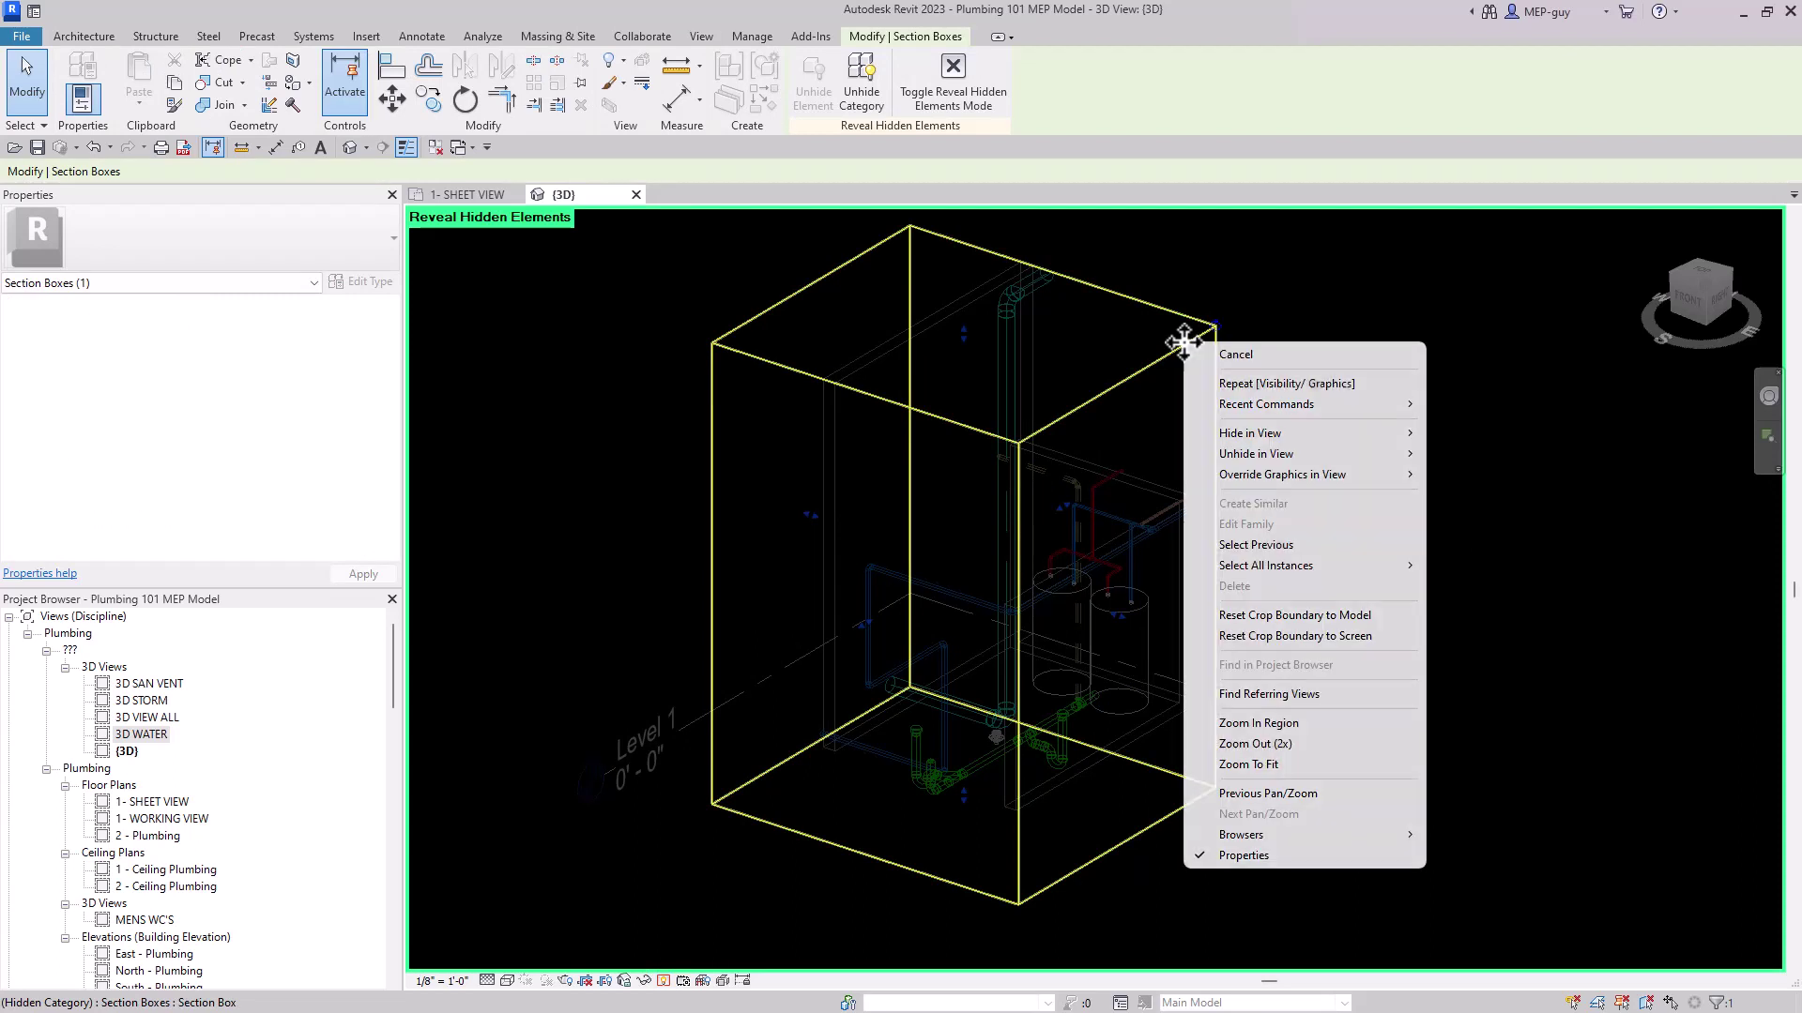
mouse_move(1274, 456)
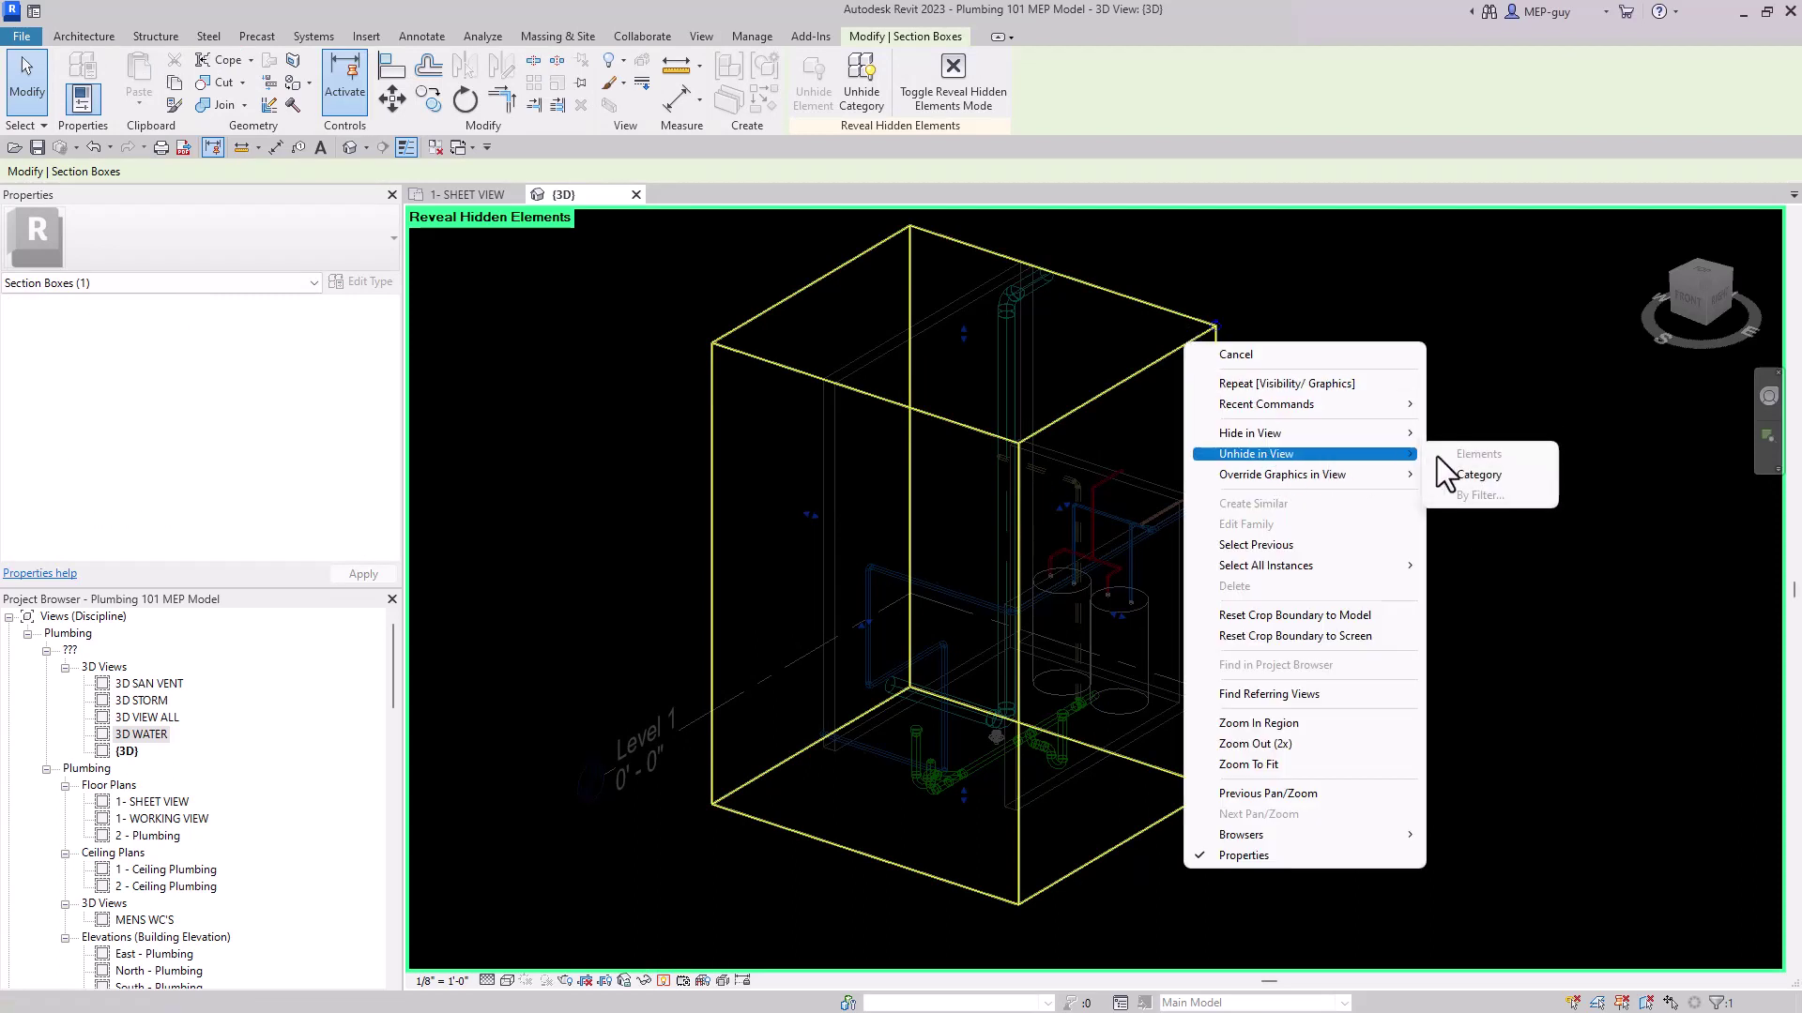
click(1479, 475)
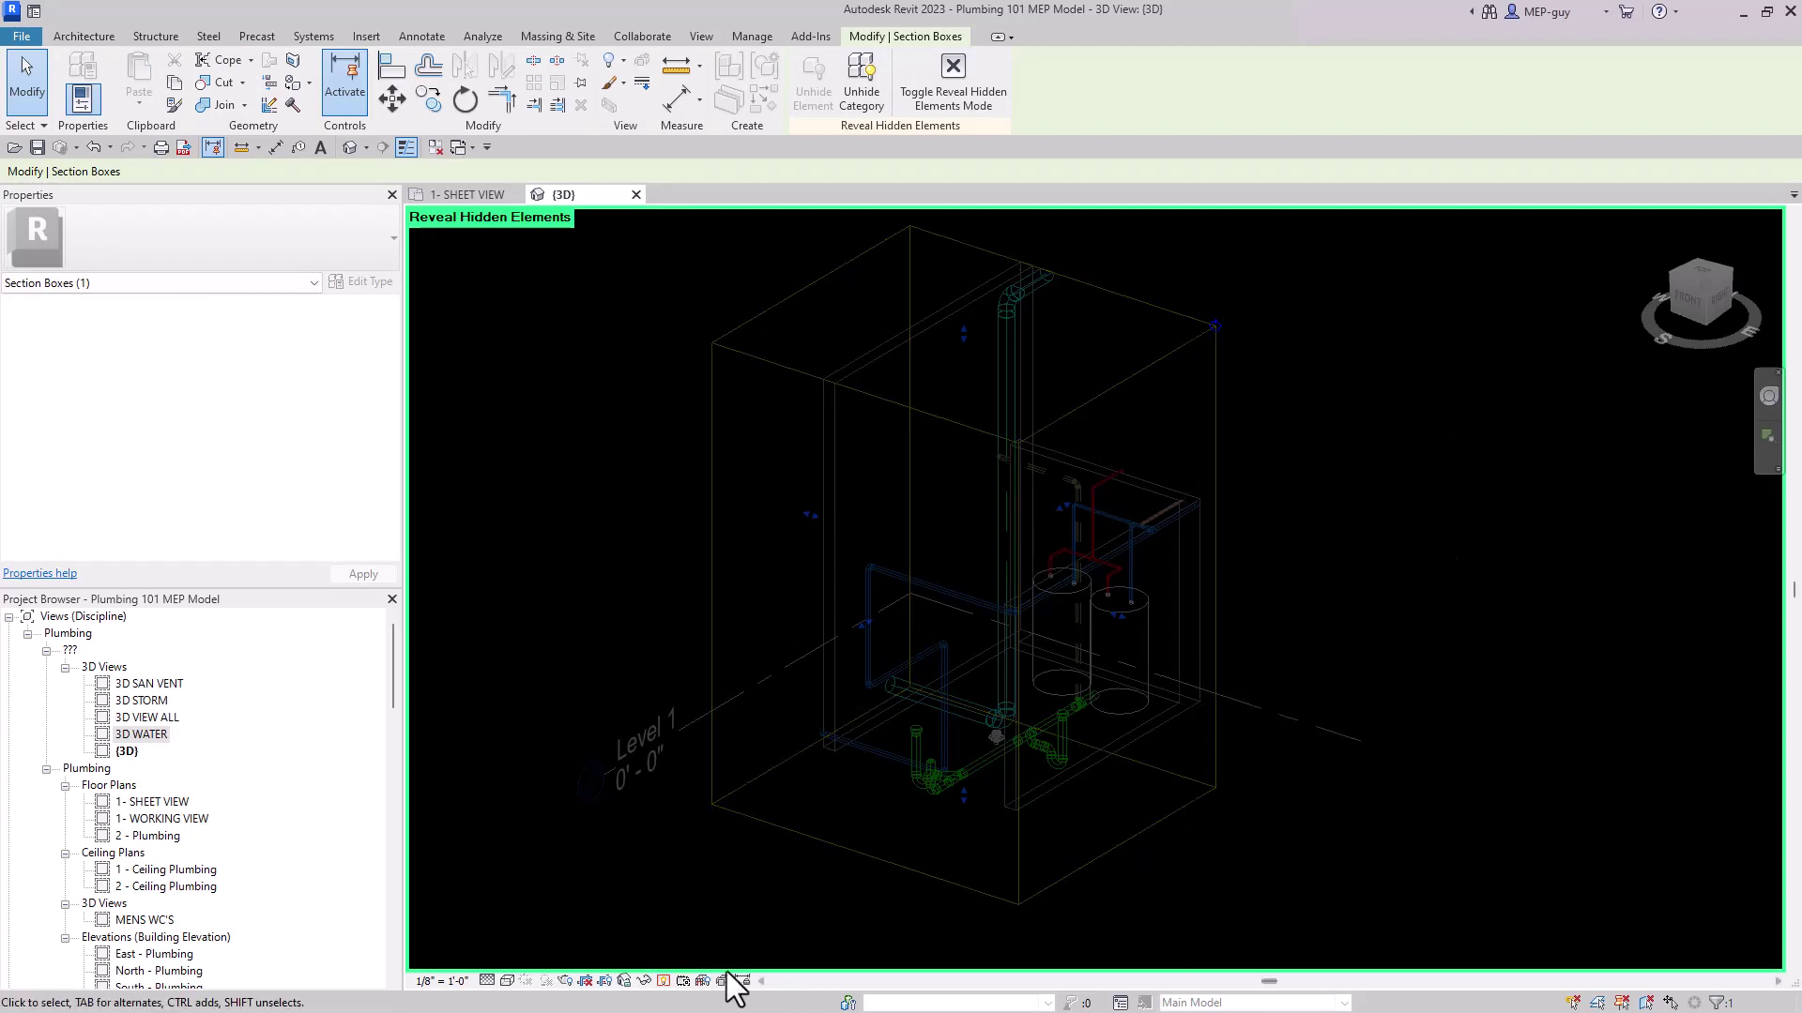
click(662, 981)
scroll(1292, 736, down, 2)
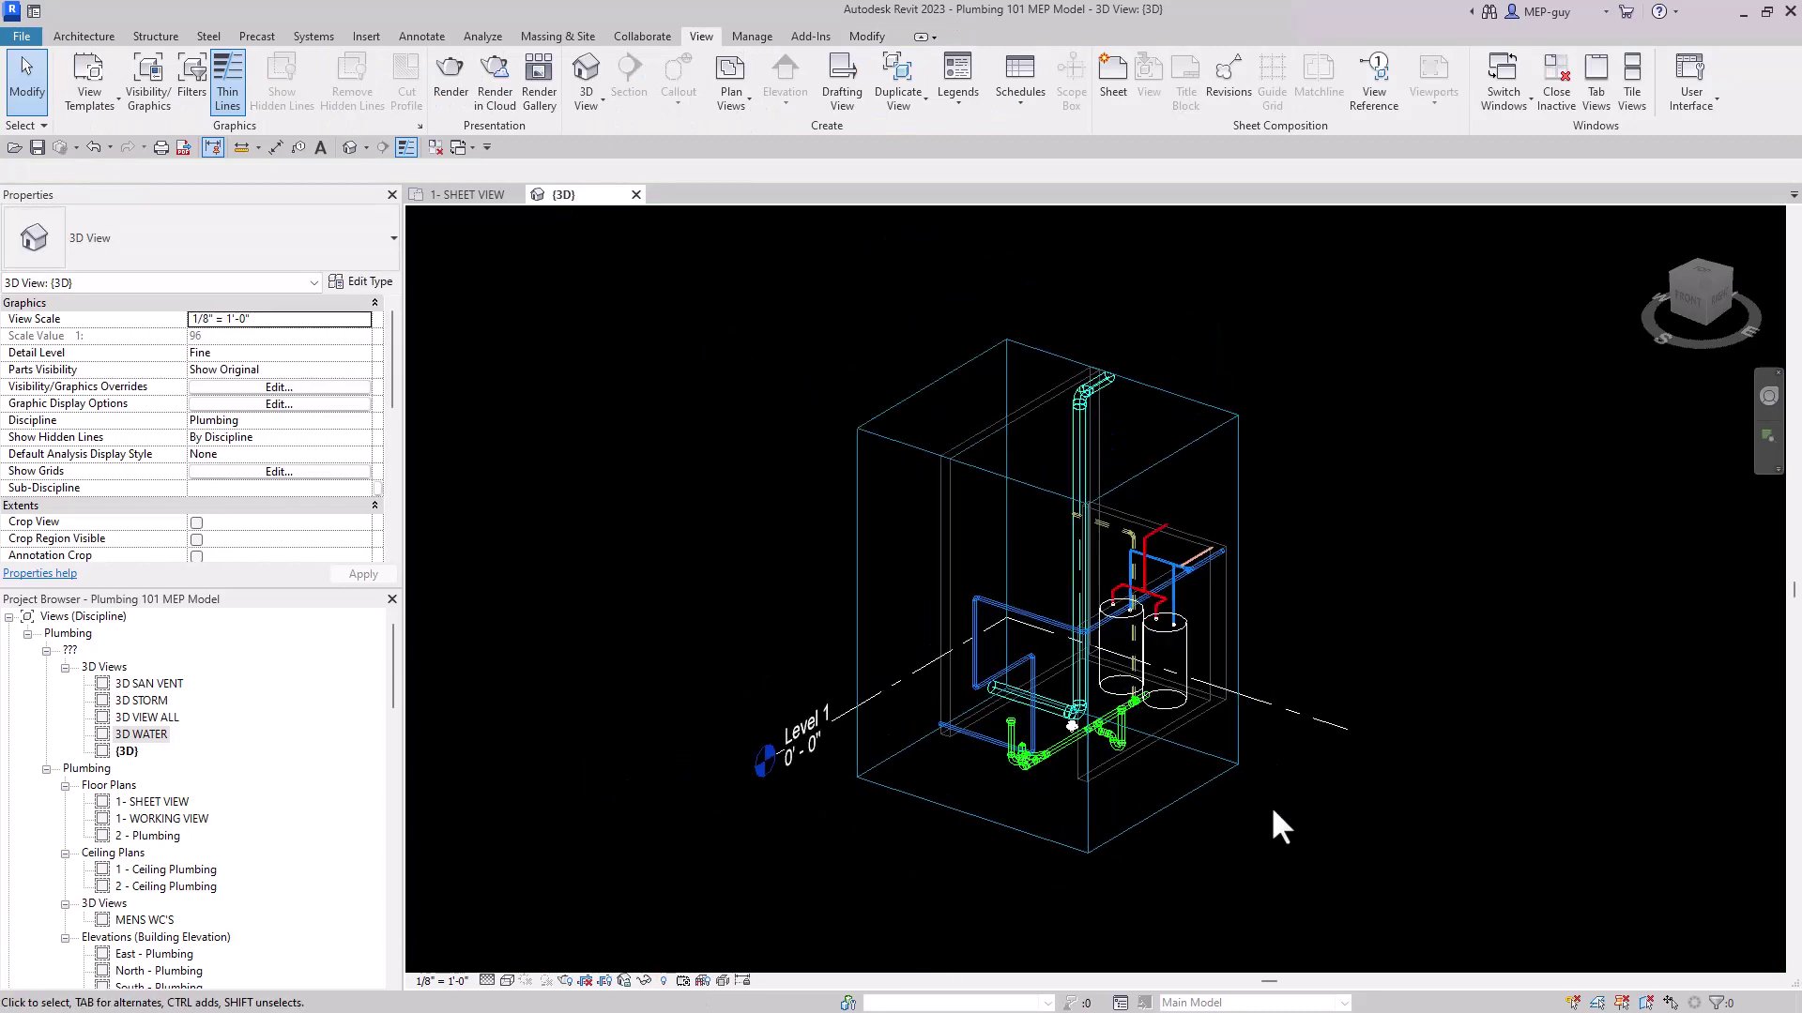
Drag the section box's rear face outward to enclose the long pipe runs and lavatories
scroll(1190, 841, down, 1)
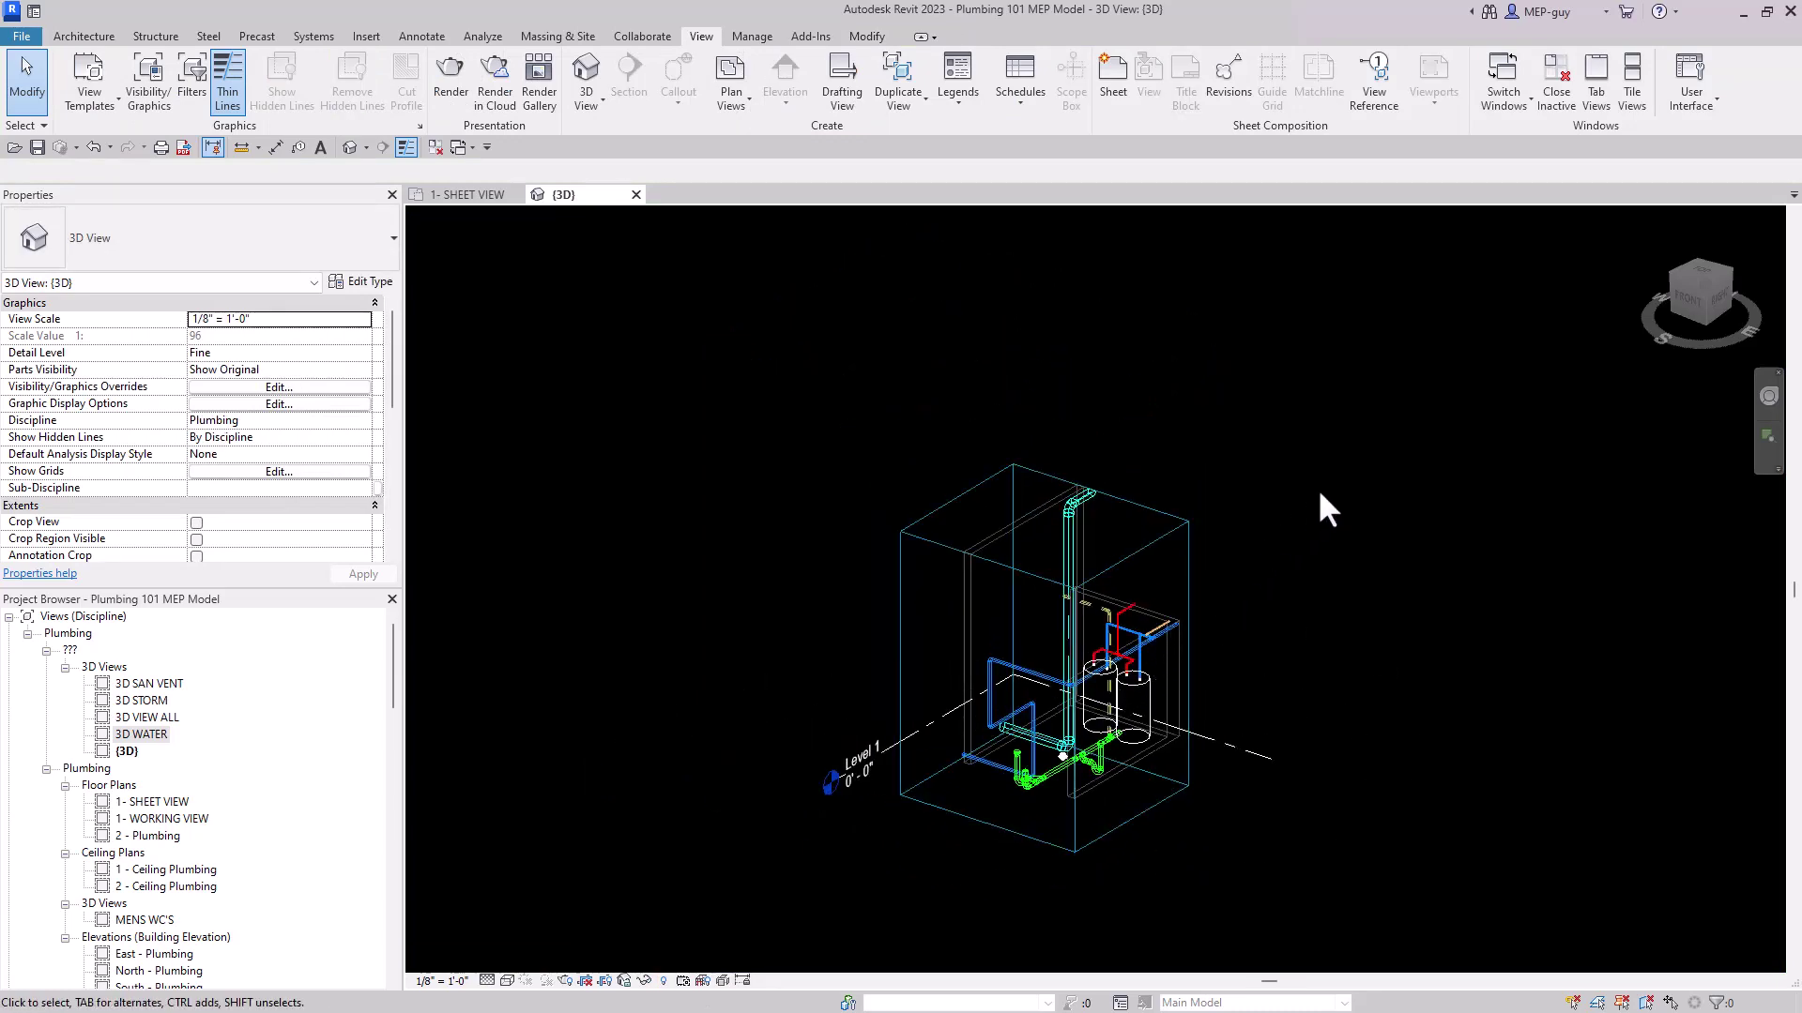
click(1186, 567)
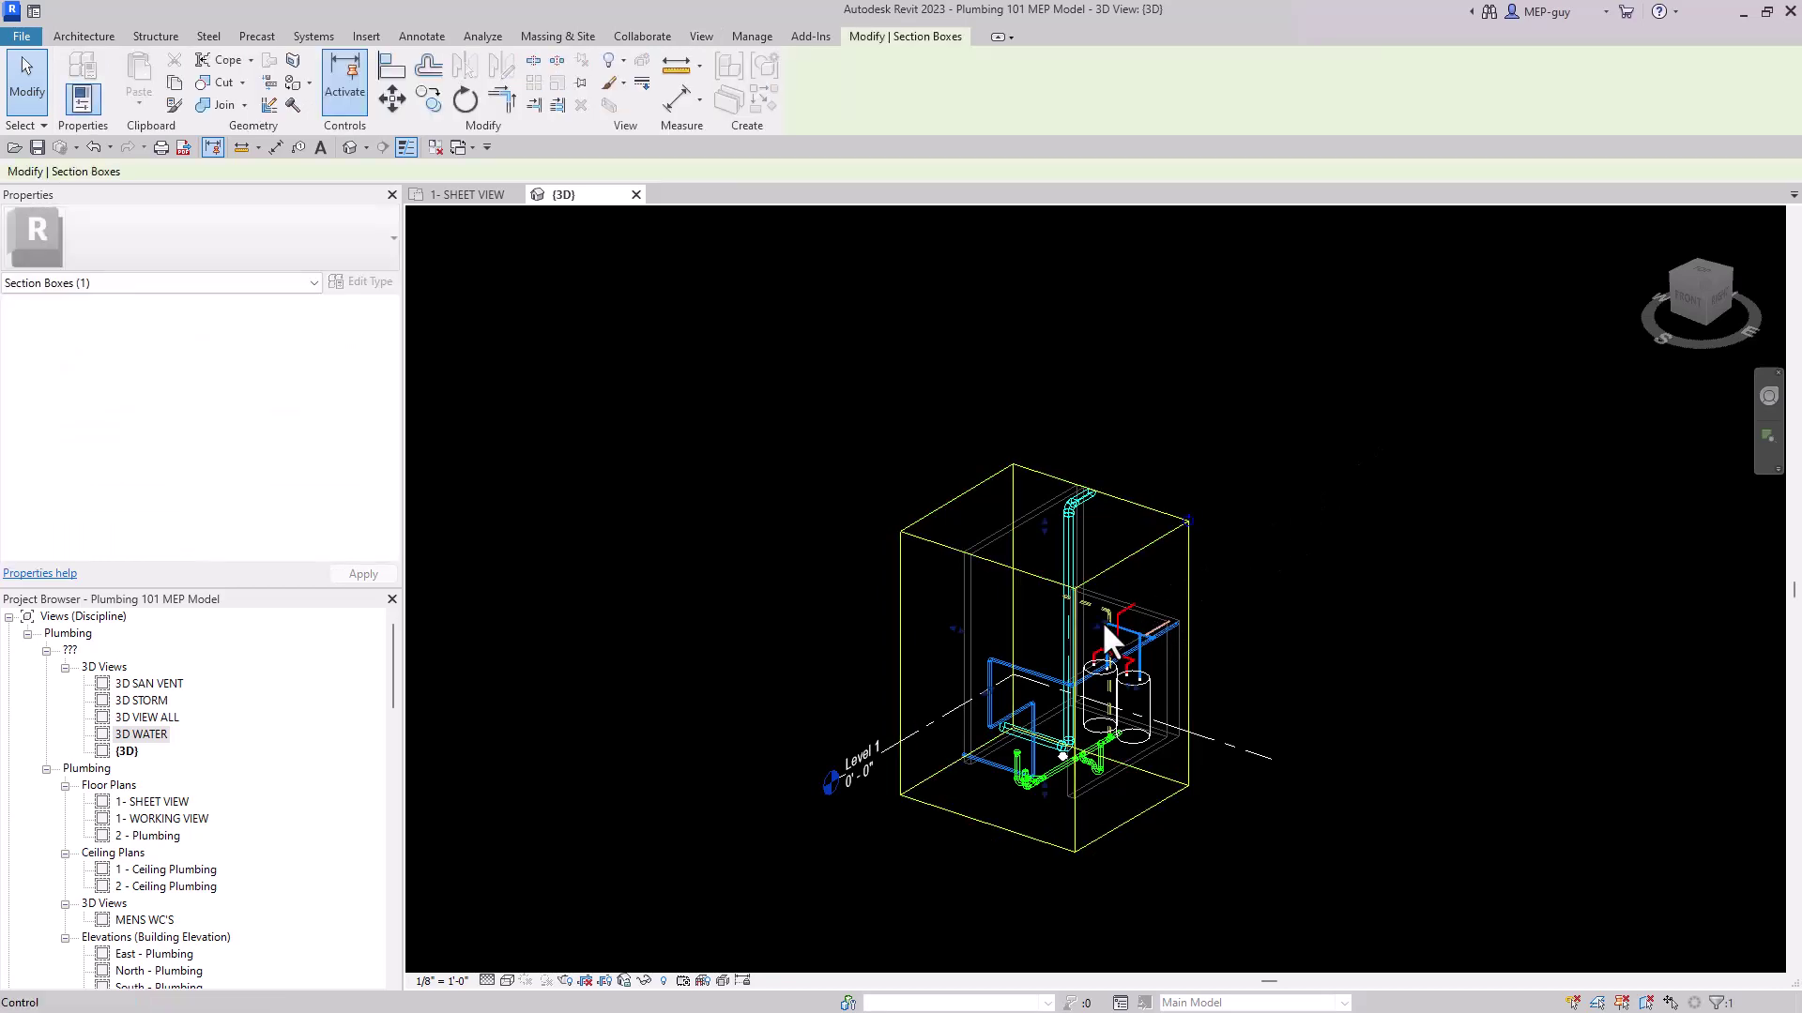
drag(1101, 621, 1390, 450)
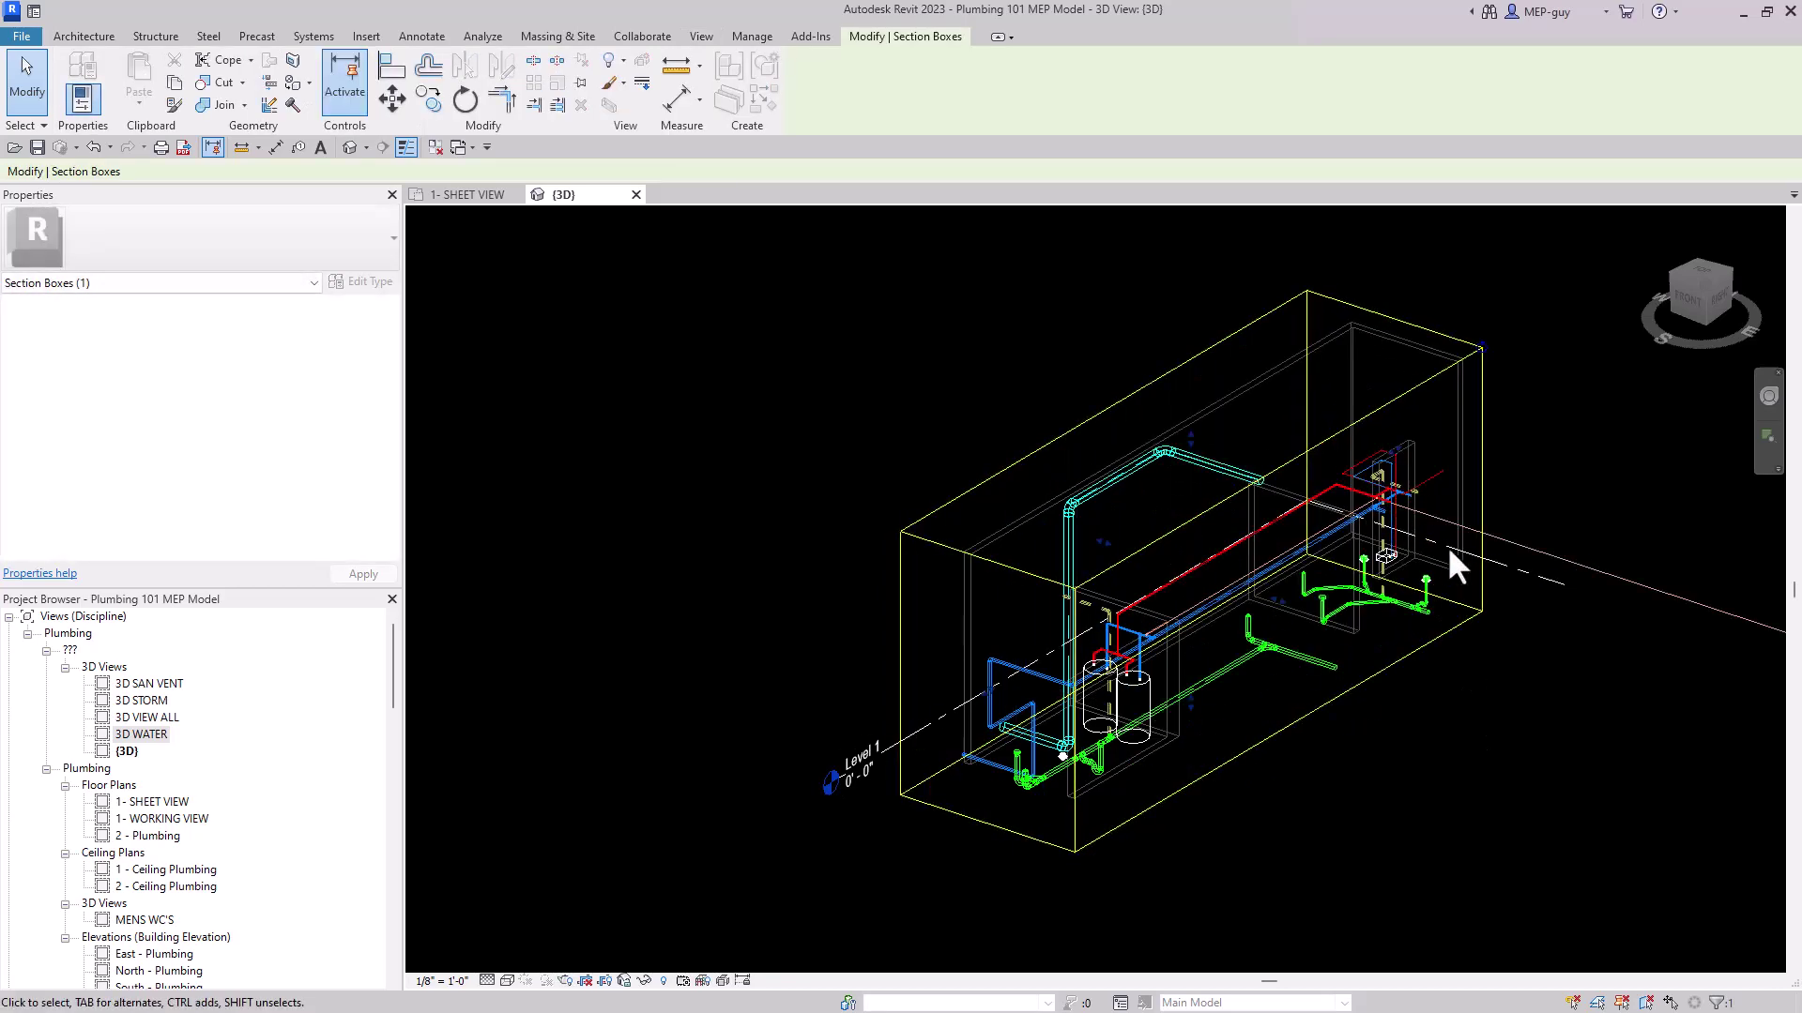
scroll(1539, 647, up, 2)
middle_drag(1512, 628, 1078, 636)
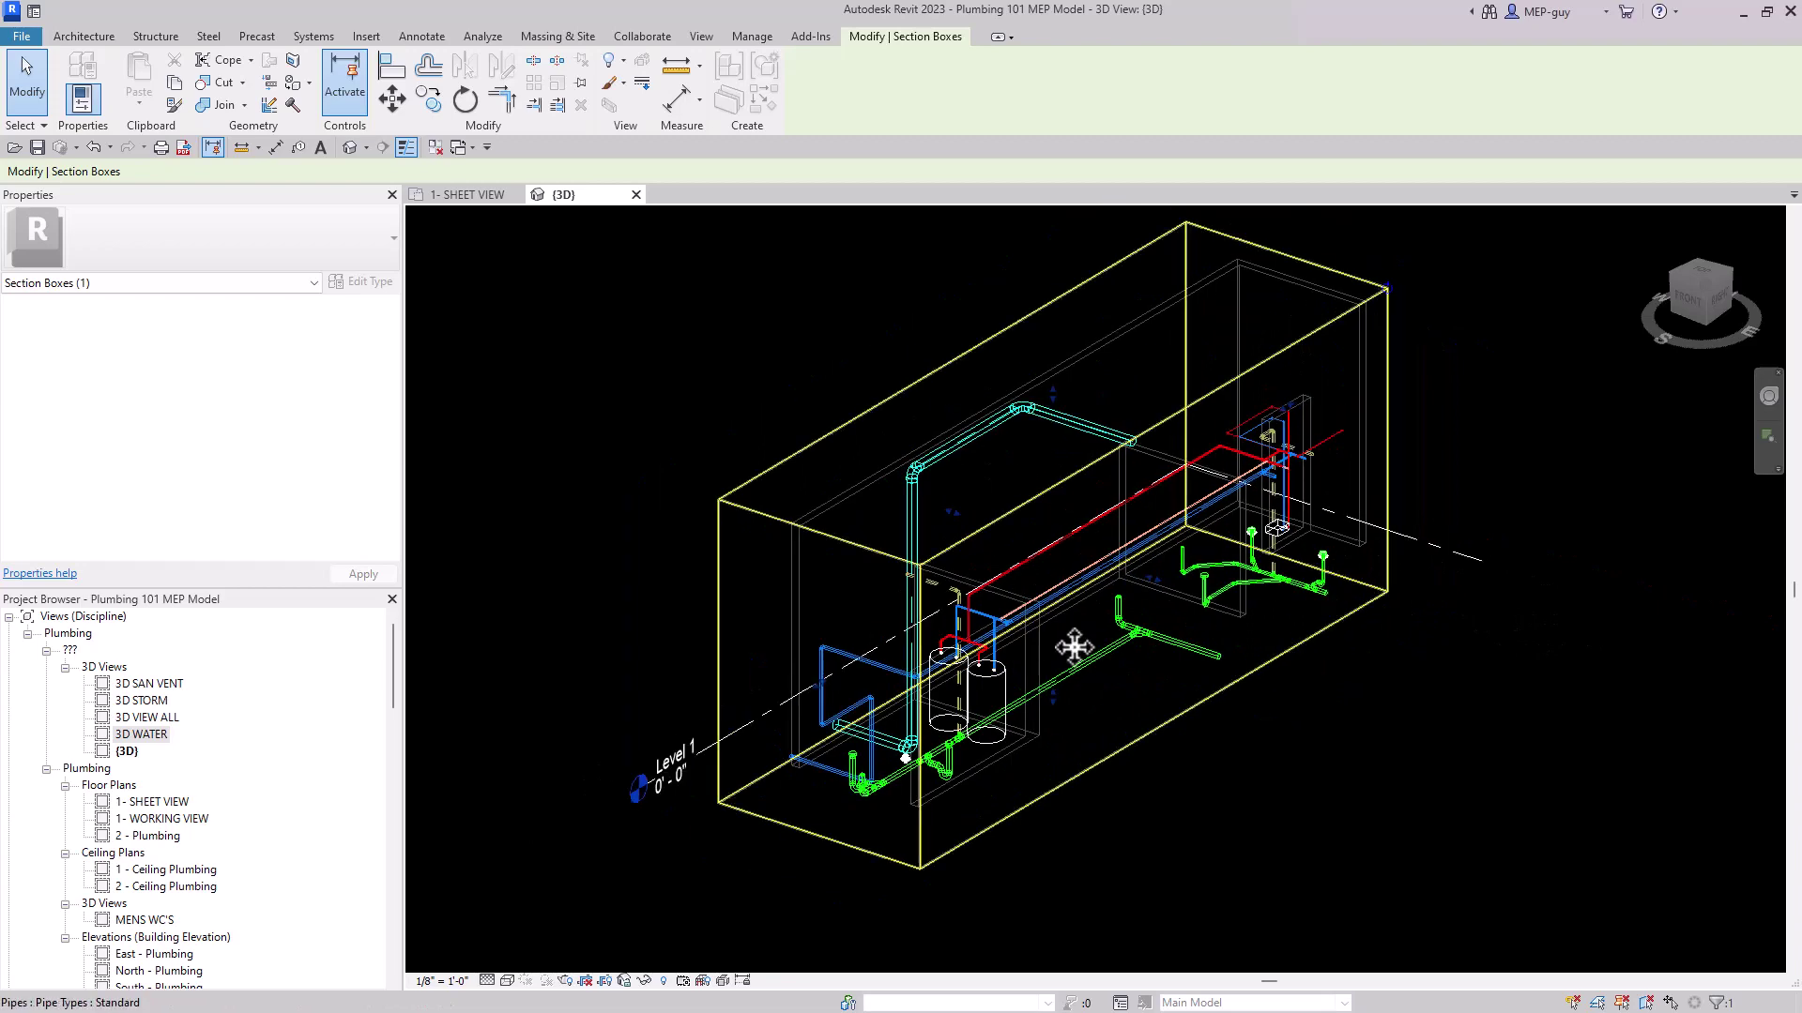
click(1280, 752)
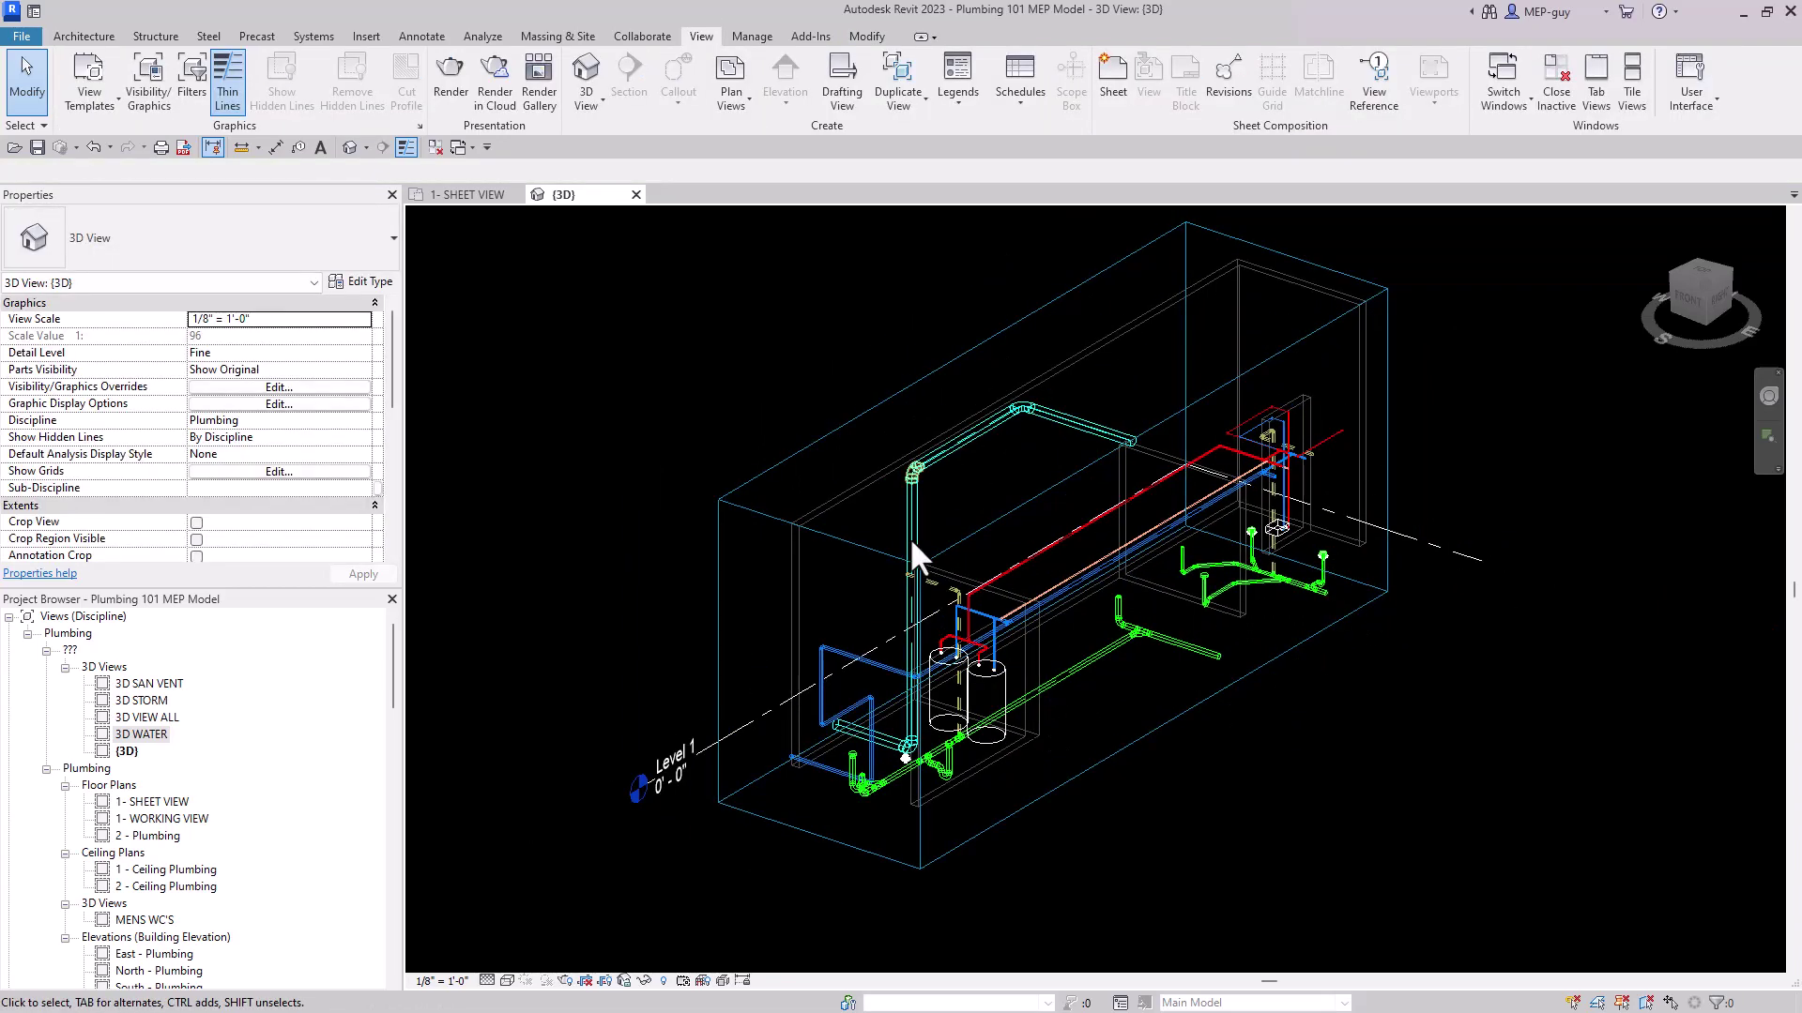
scroll(950, 741, up, 3)
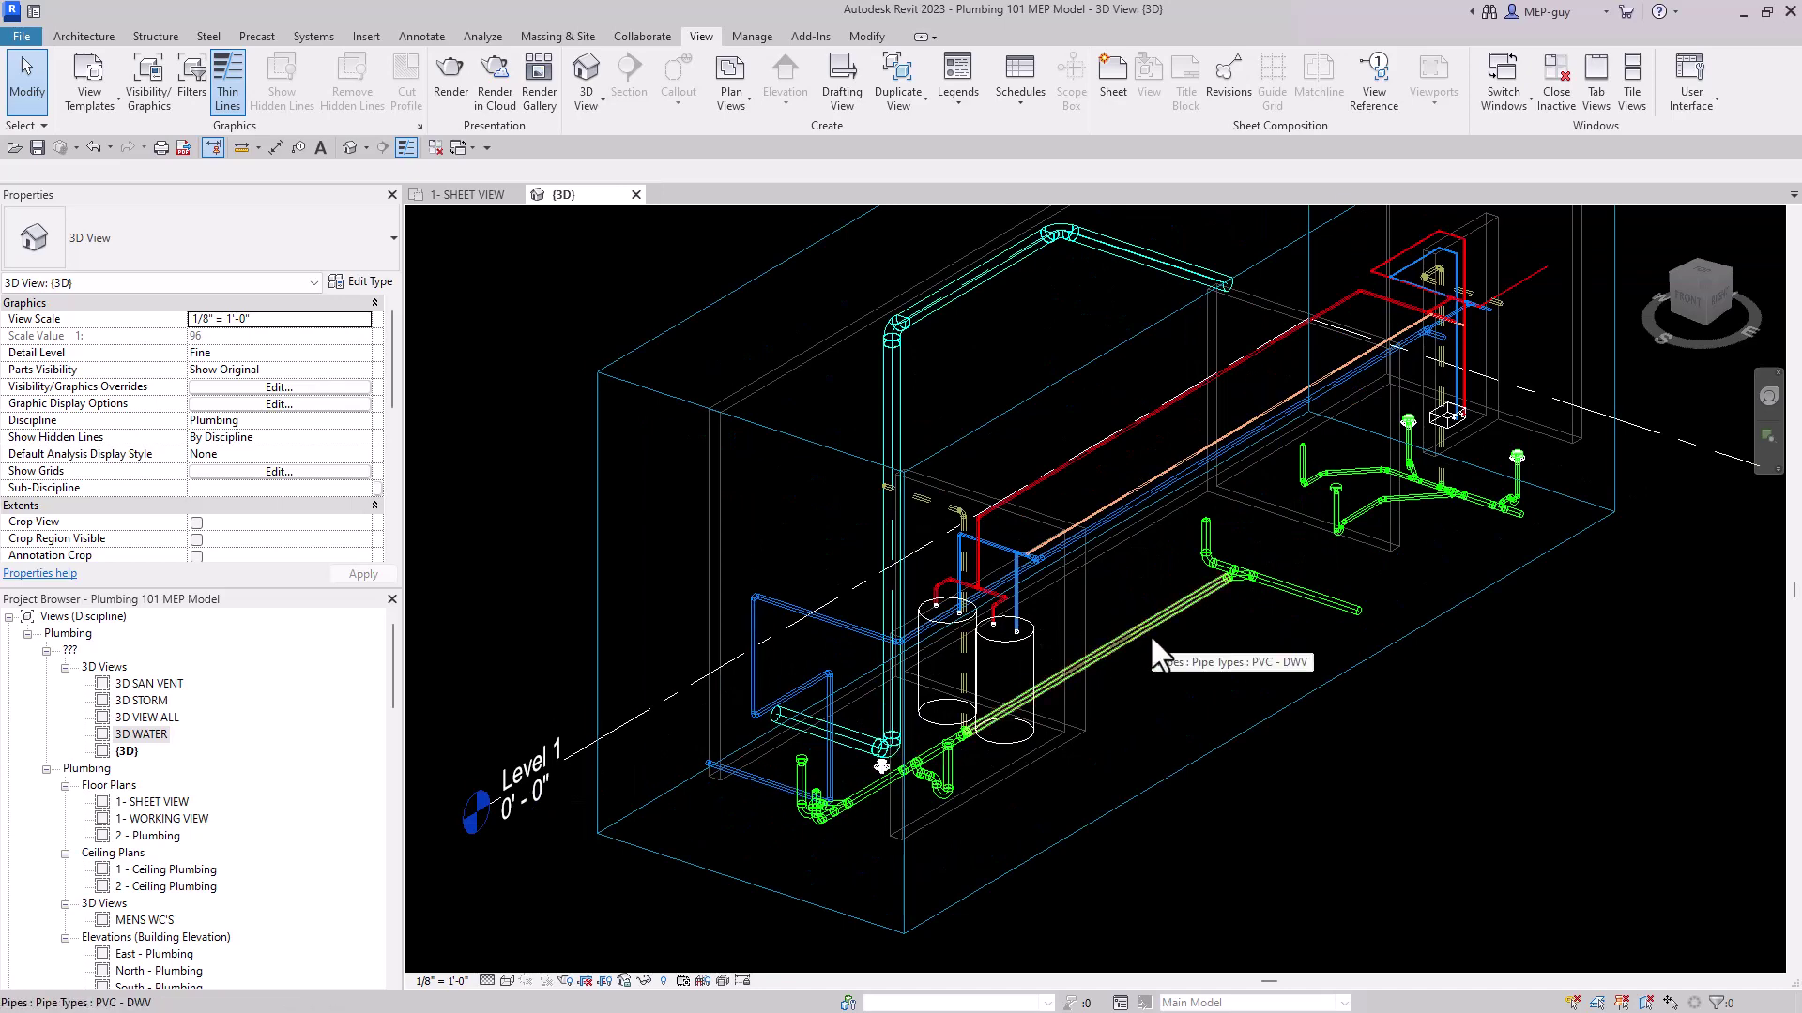
In the 1- SHEET VIEW plan, window-select the left restroom's fixtures and pipes
click(460, 195)
scroll(763, 655, down, 4)
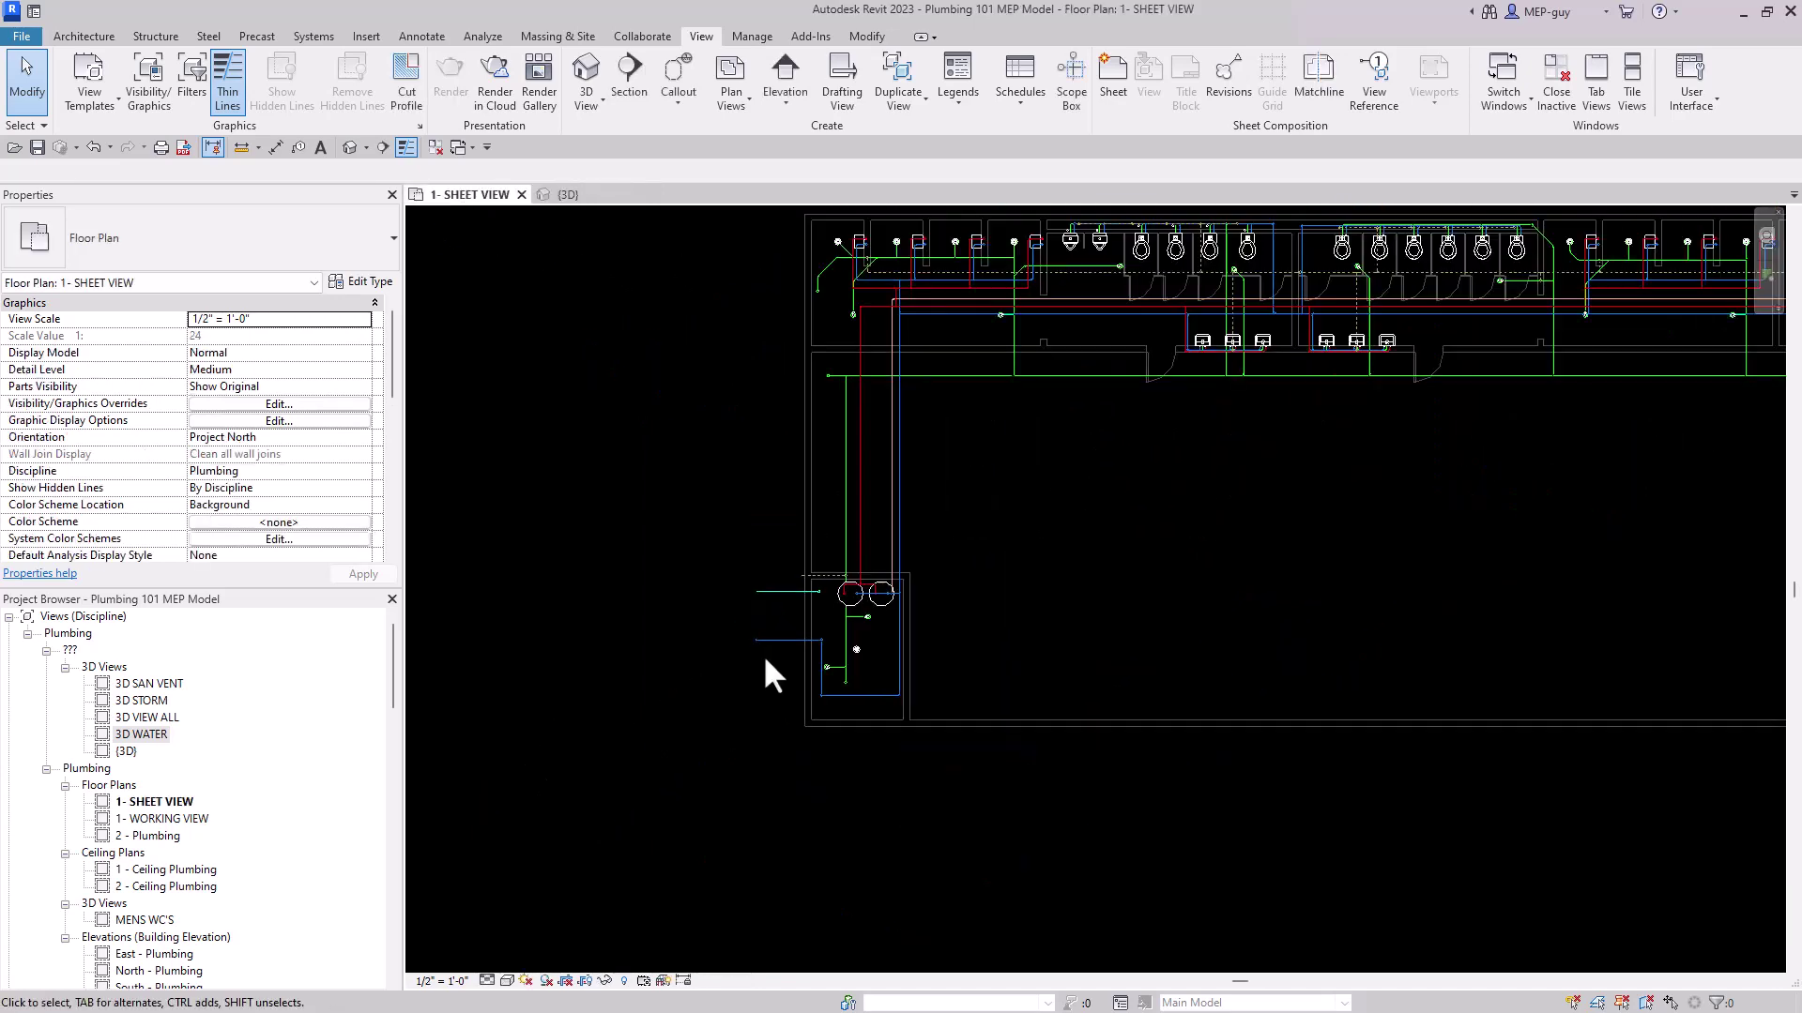
scroll(1068, 497, up, 3)
scroll(1001, 505, down, 2)
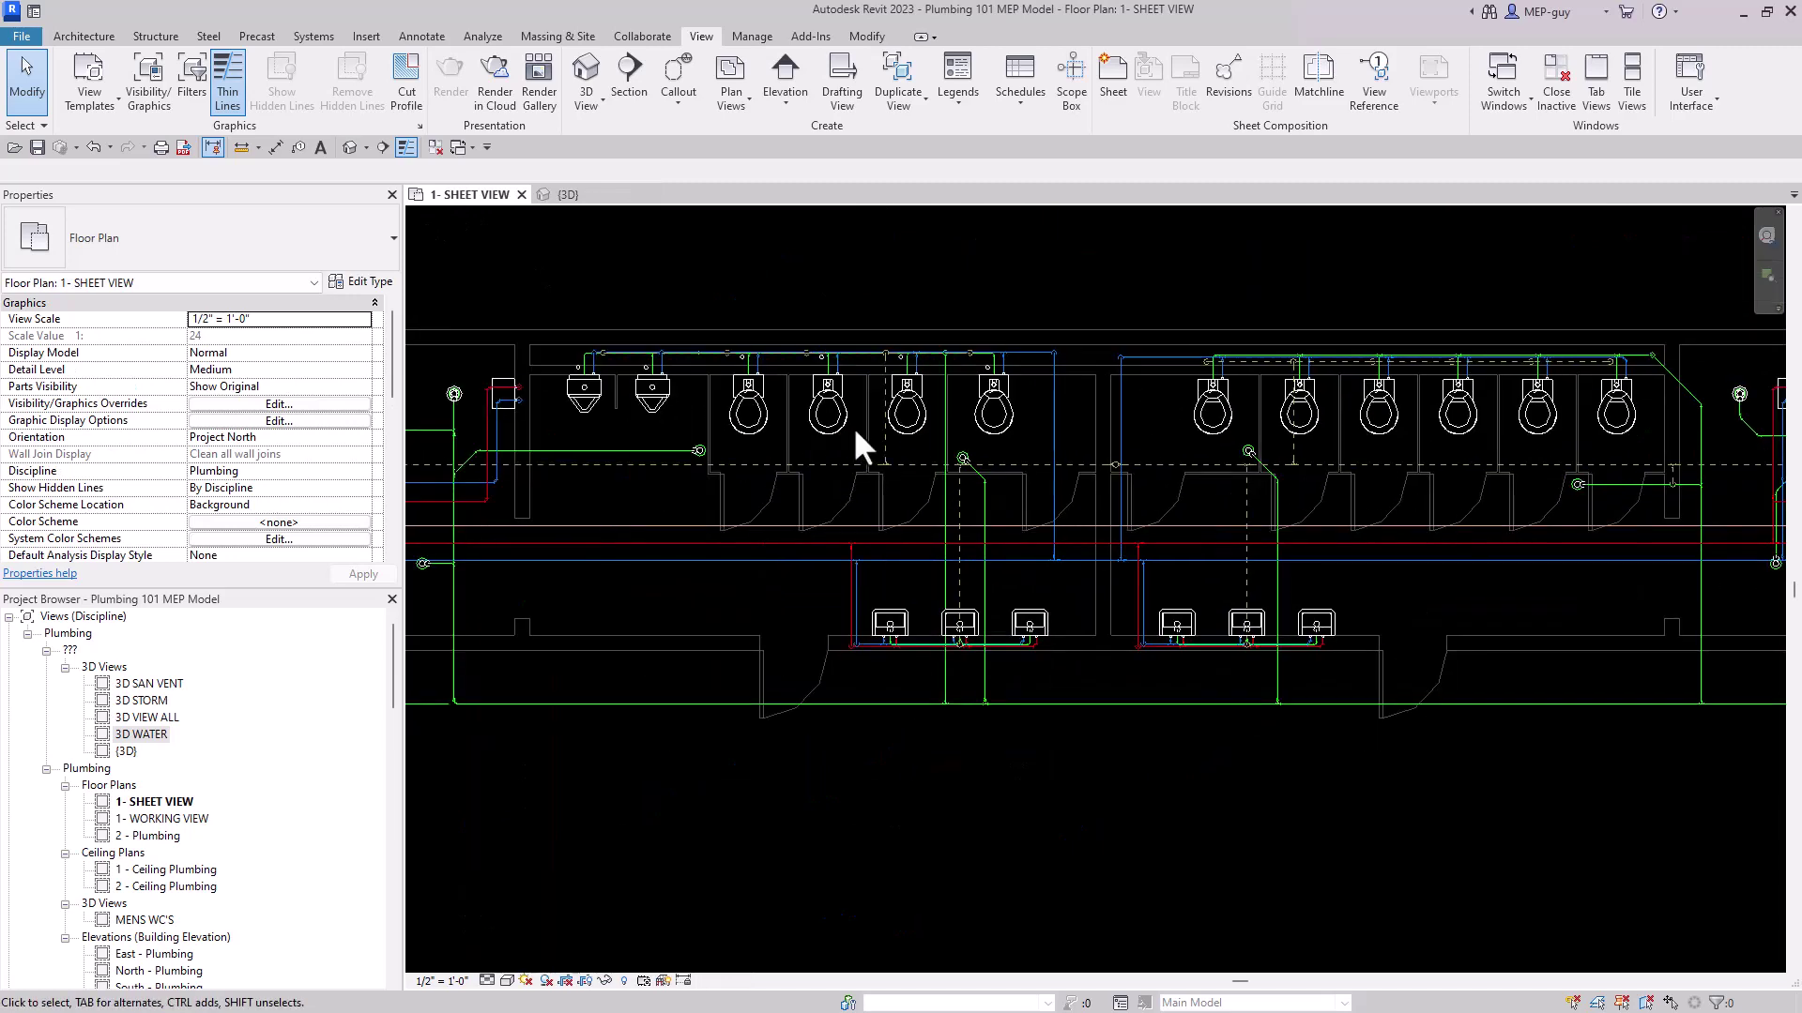
drag(604, 311, 1096, 735)
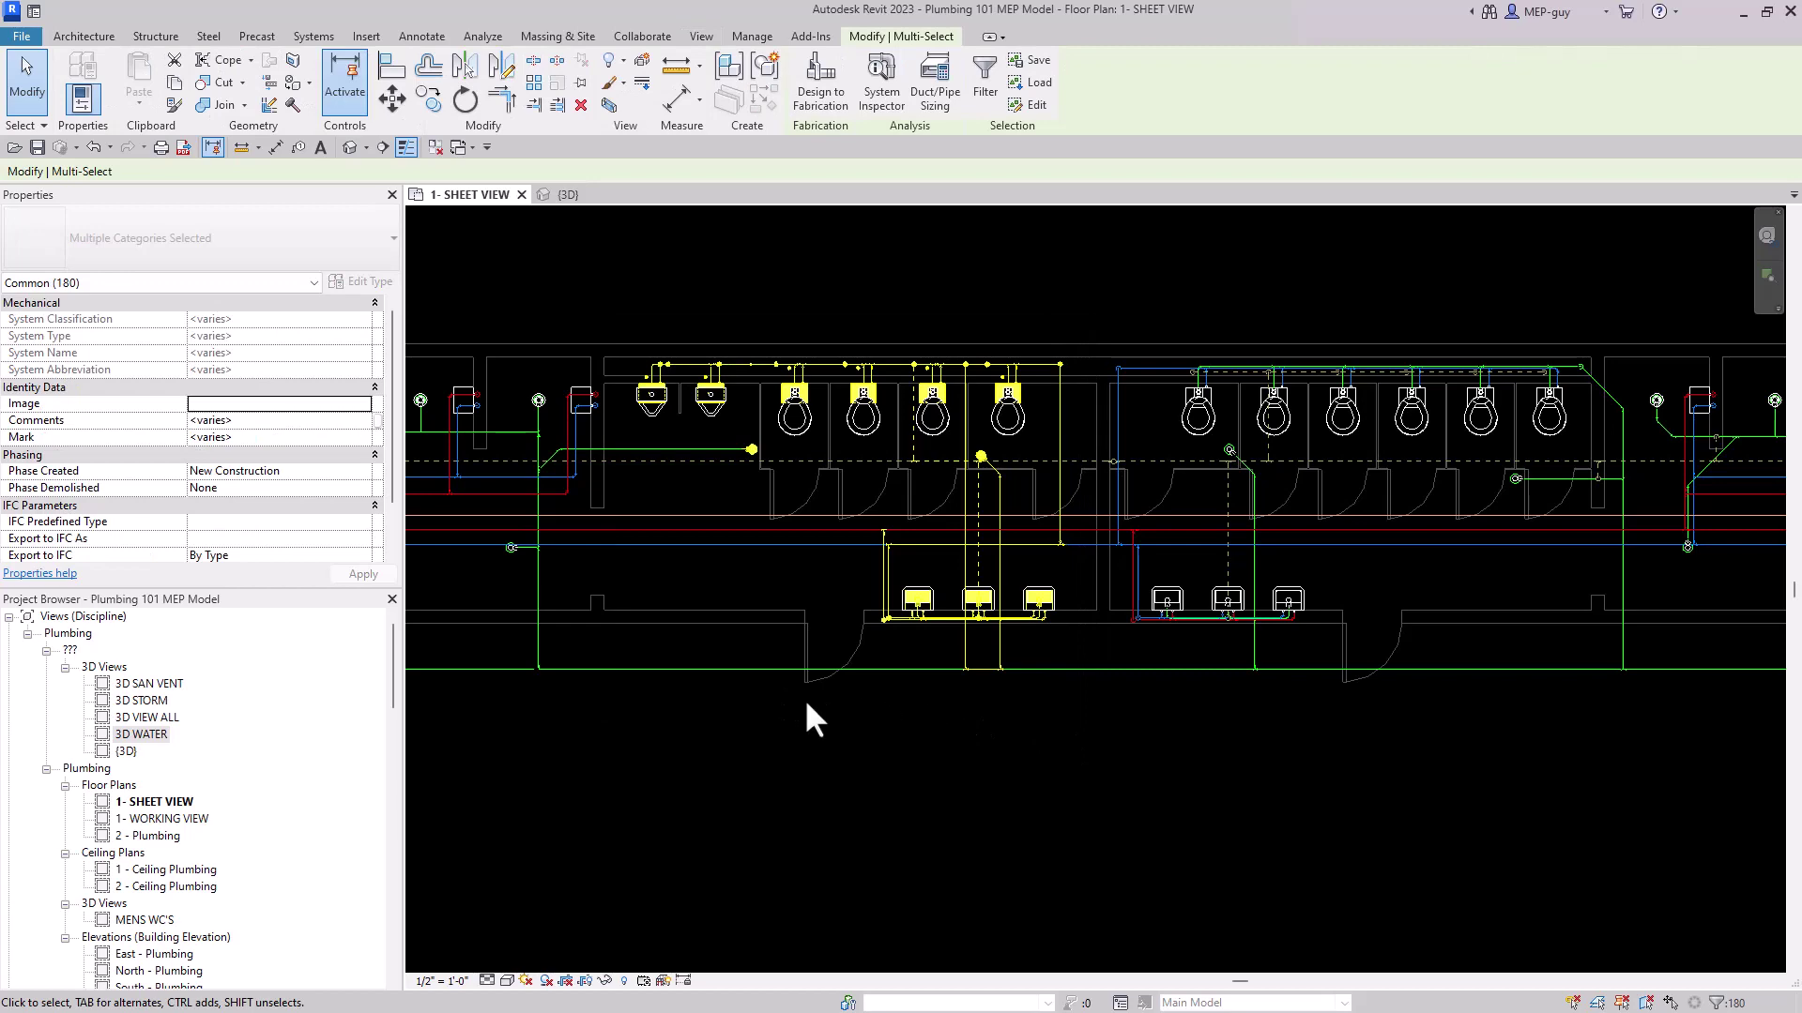
Add the remaining green pipe and elbow, bringing the selection to 182 elements
middle_drag(803, 698, 1259, 705)
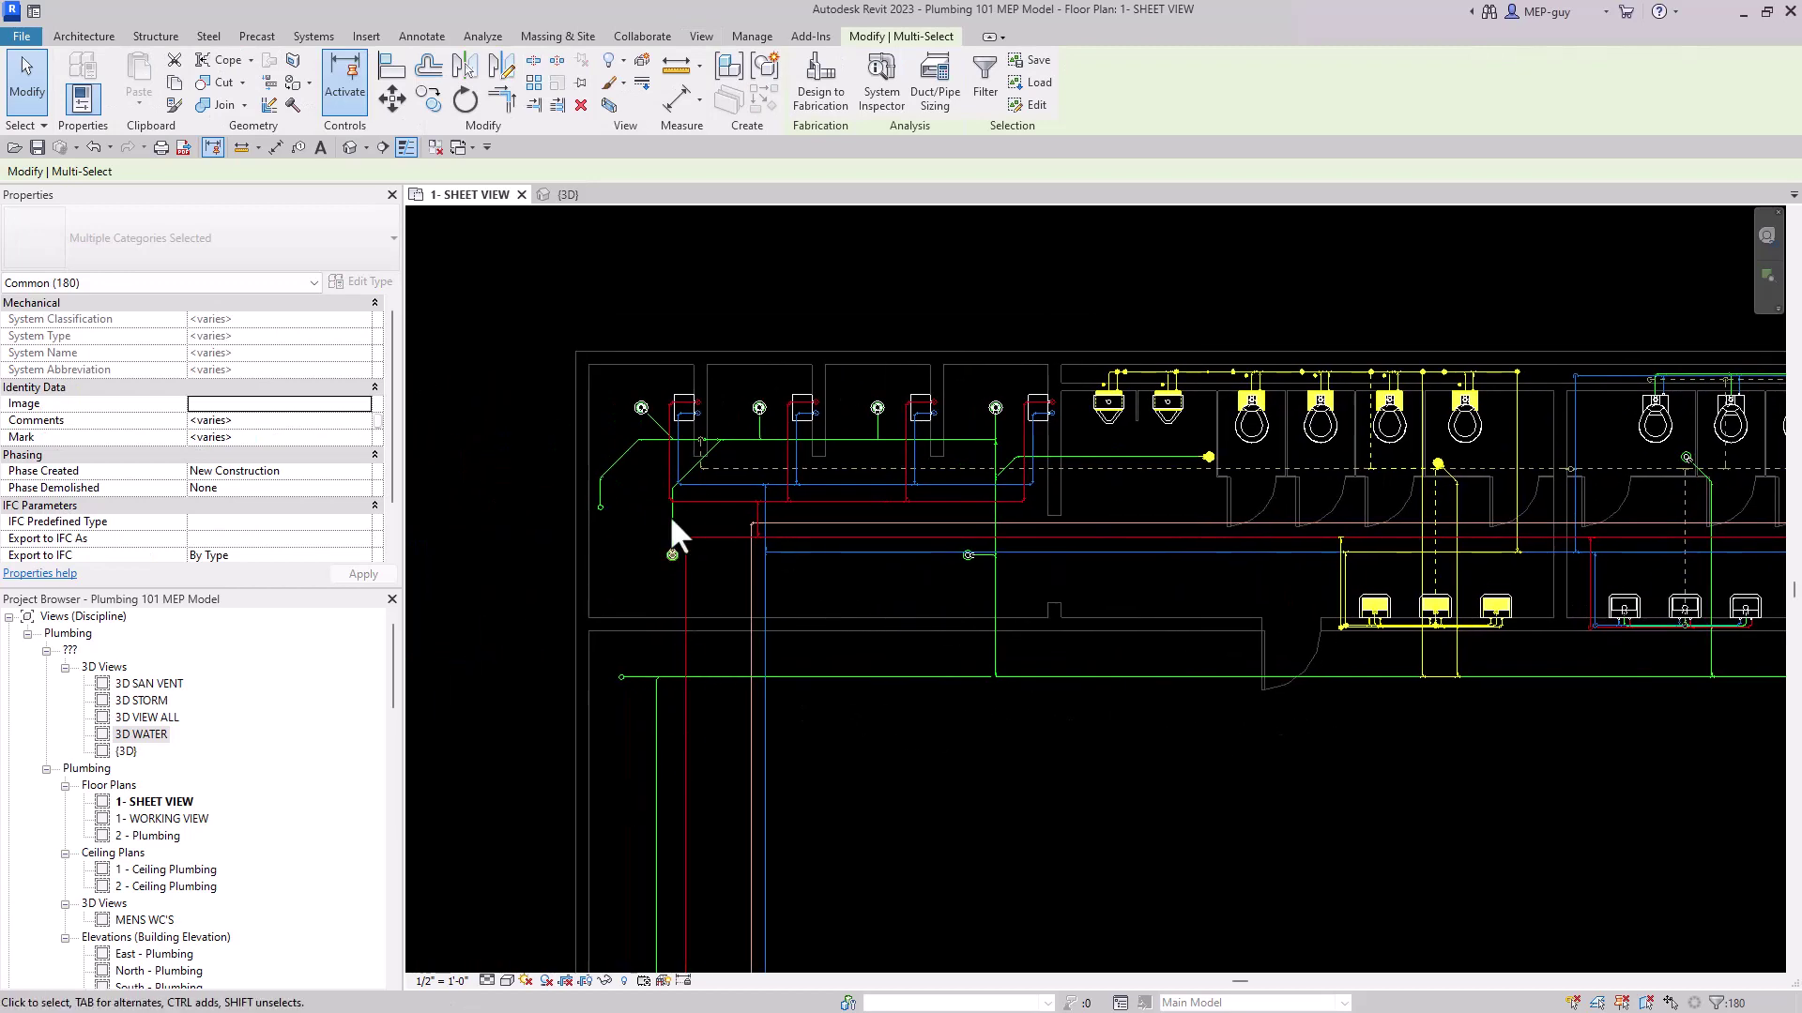
scroll(657, 500, up, 2)
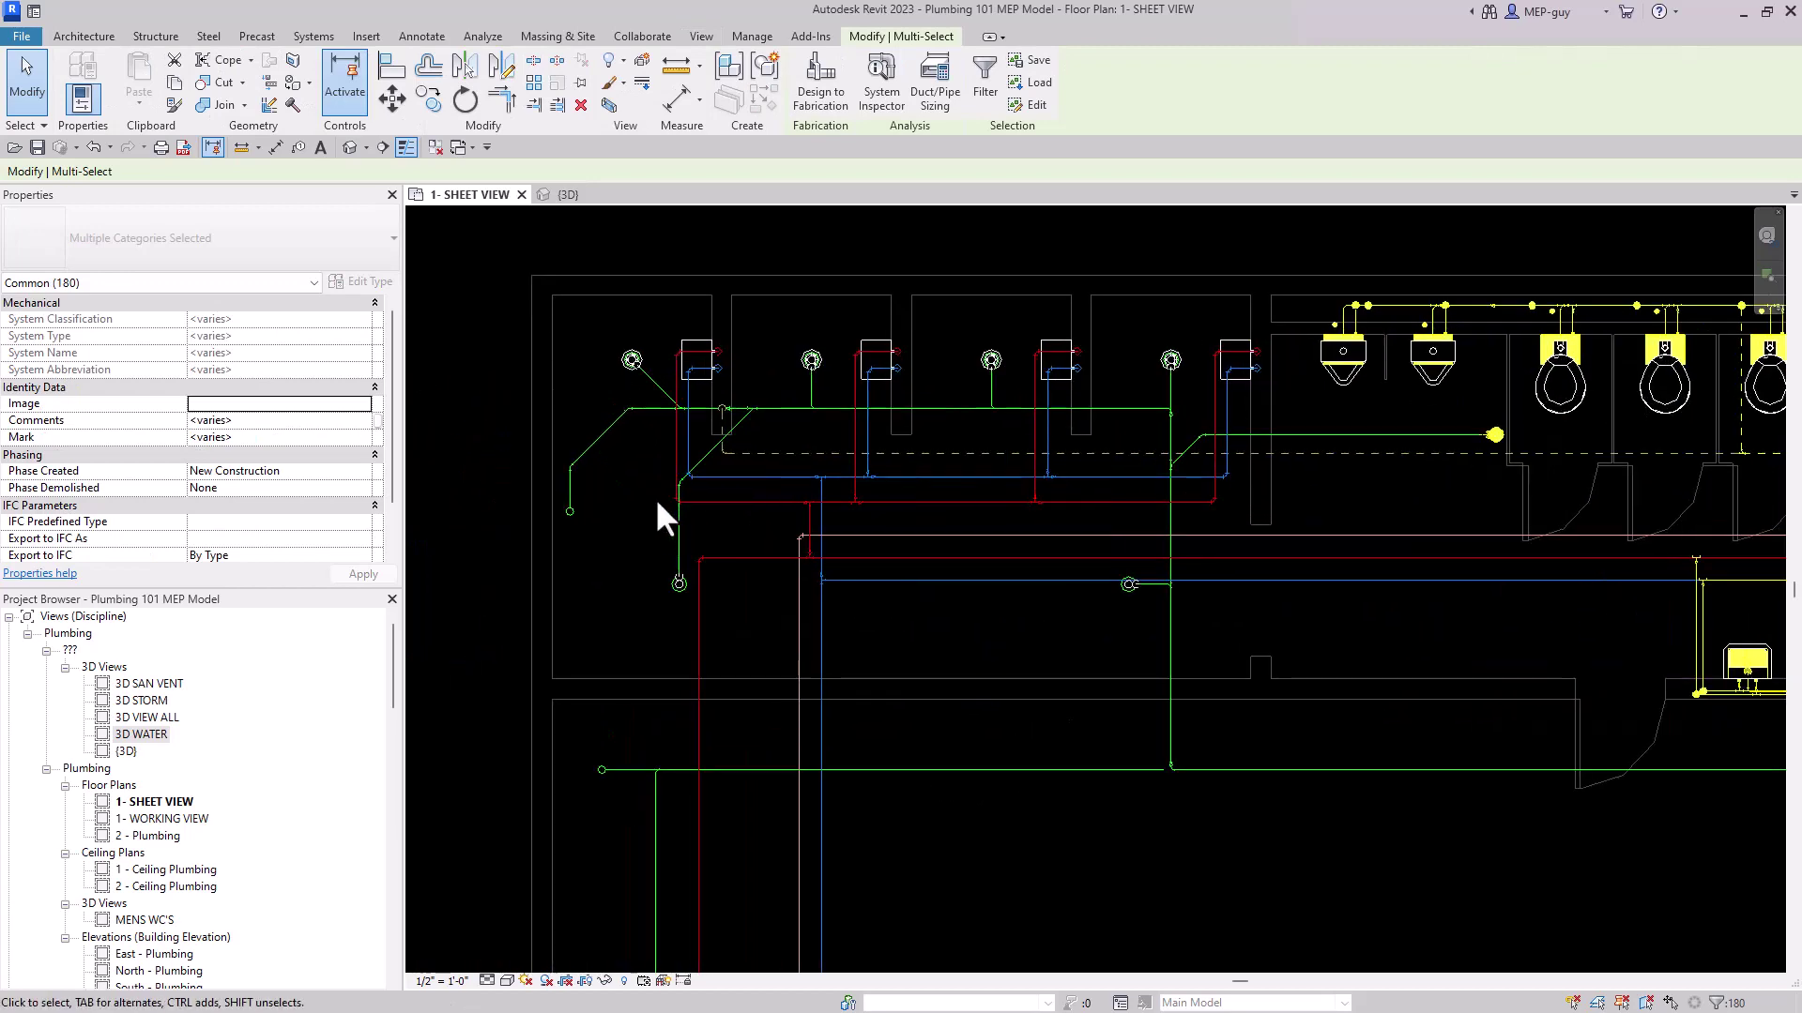
ctrl+click(572, 488)
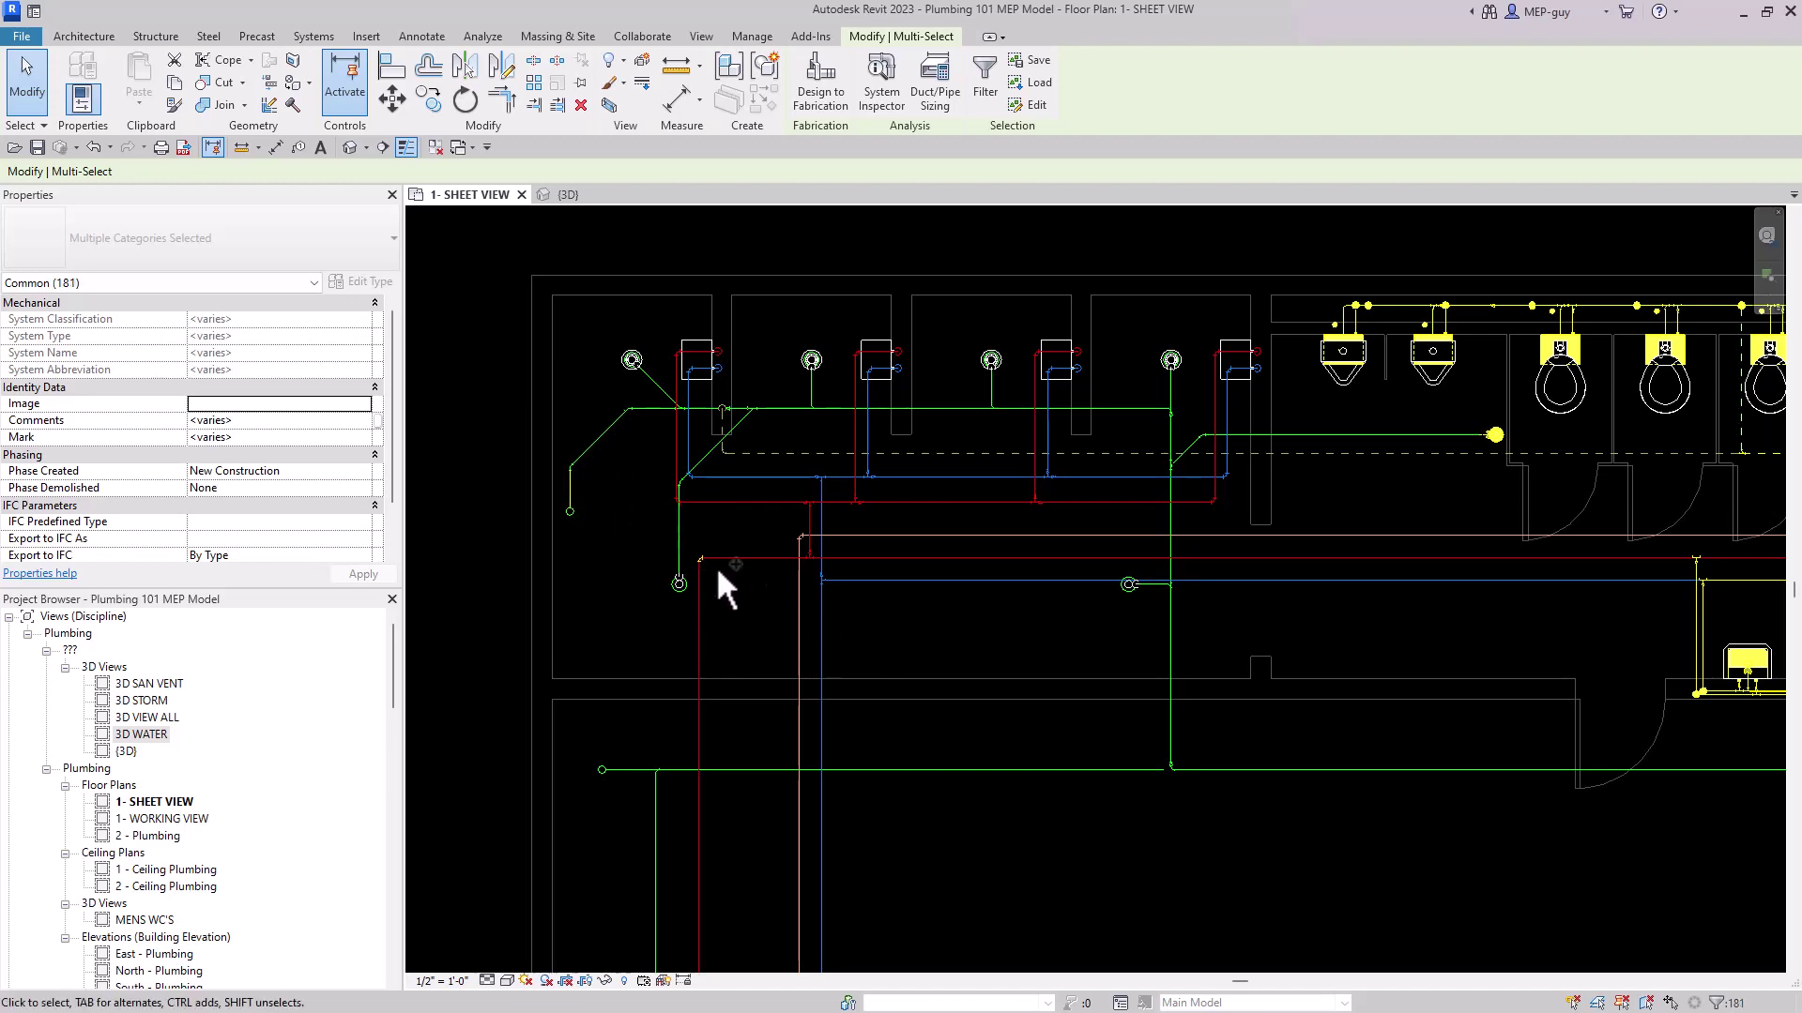
scroll(715, 570, up, 5)
ctrl+click(686, 530)
scroll(686, 530, down, 5)
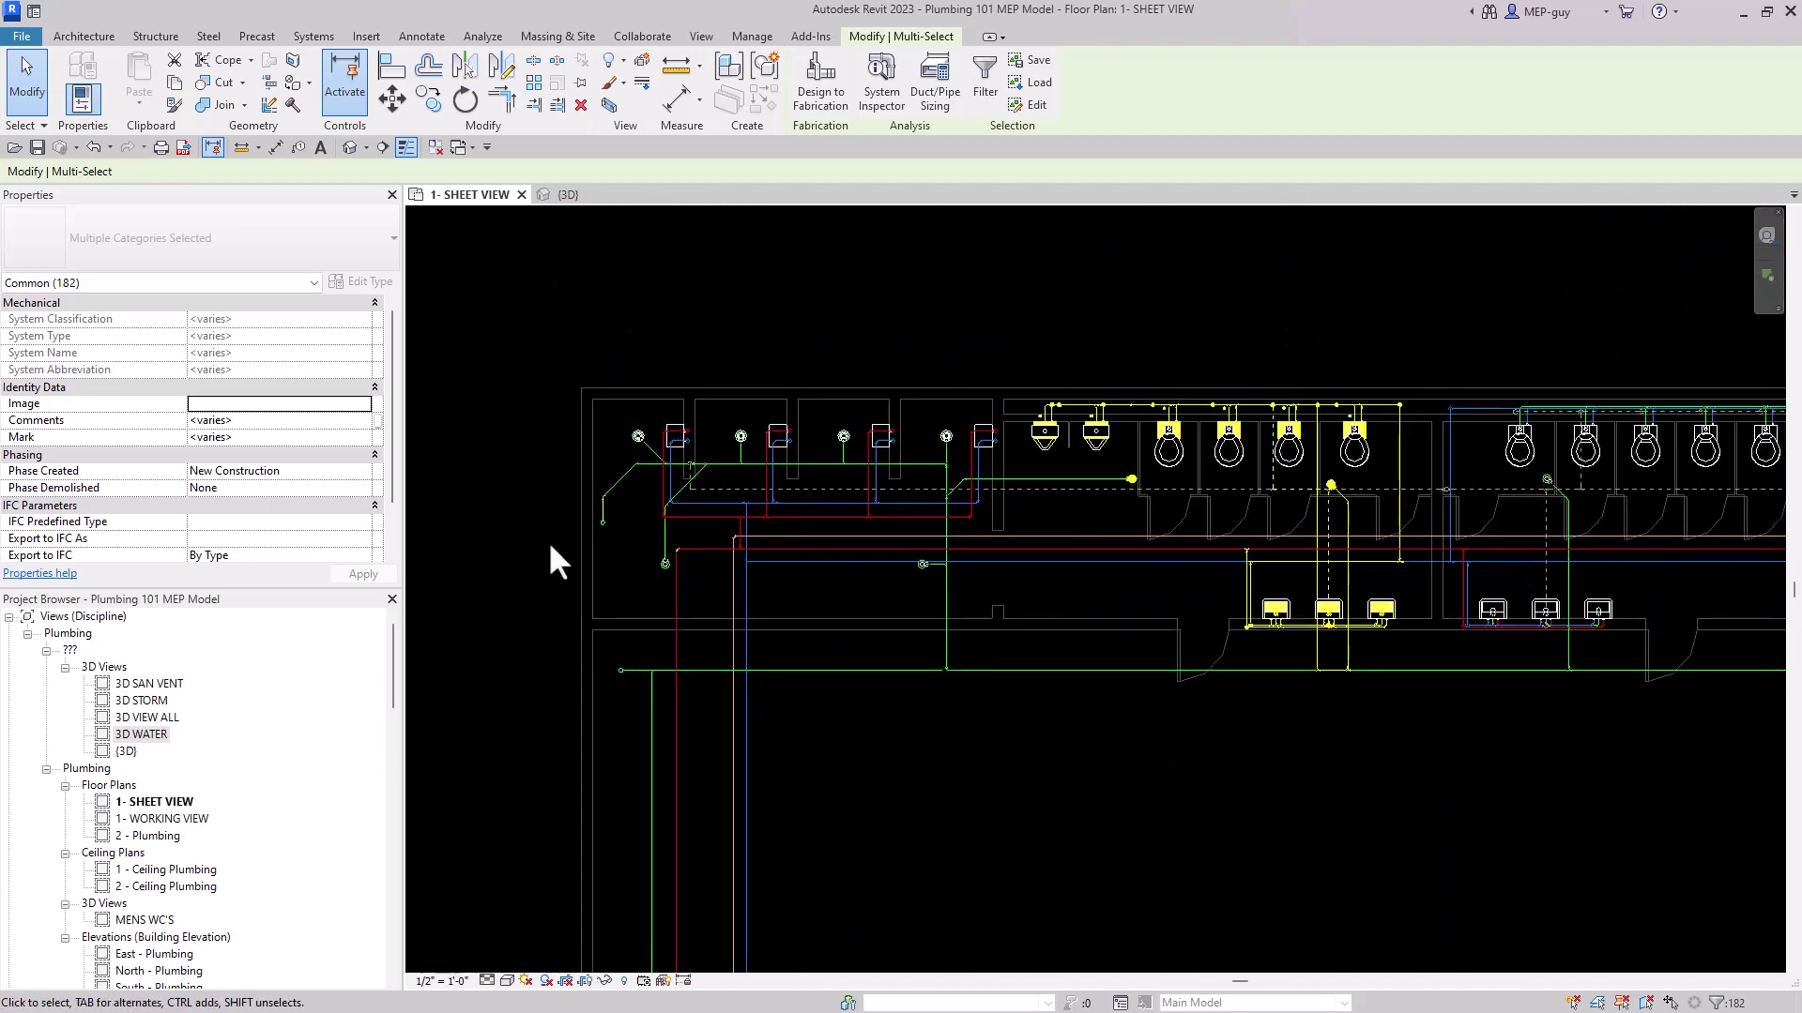
click(578, 198)
Crop the {3D} view to the selected Level 1 restroom plumbing with Selection Box and inspect it
scroll(773, 655, down, 5)
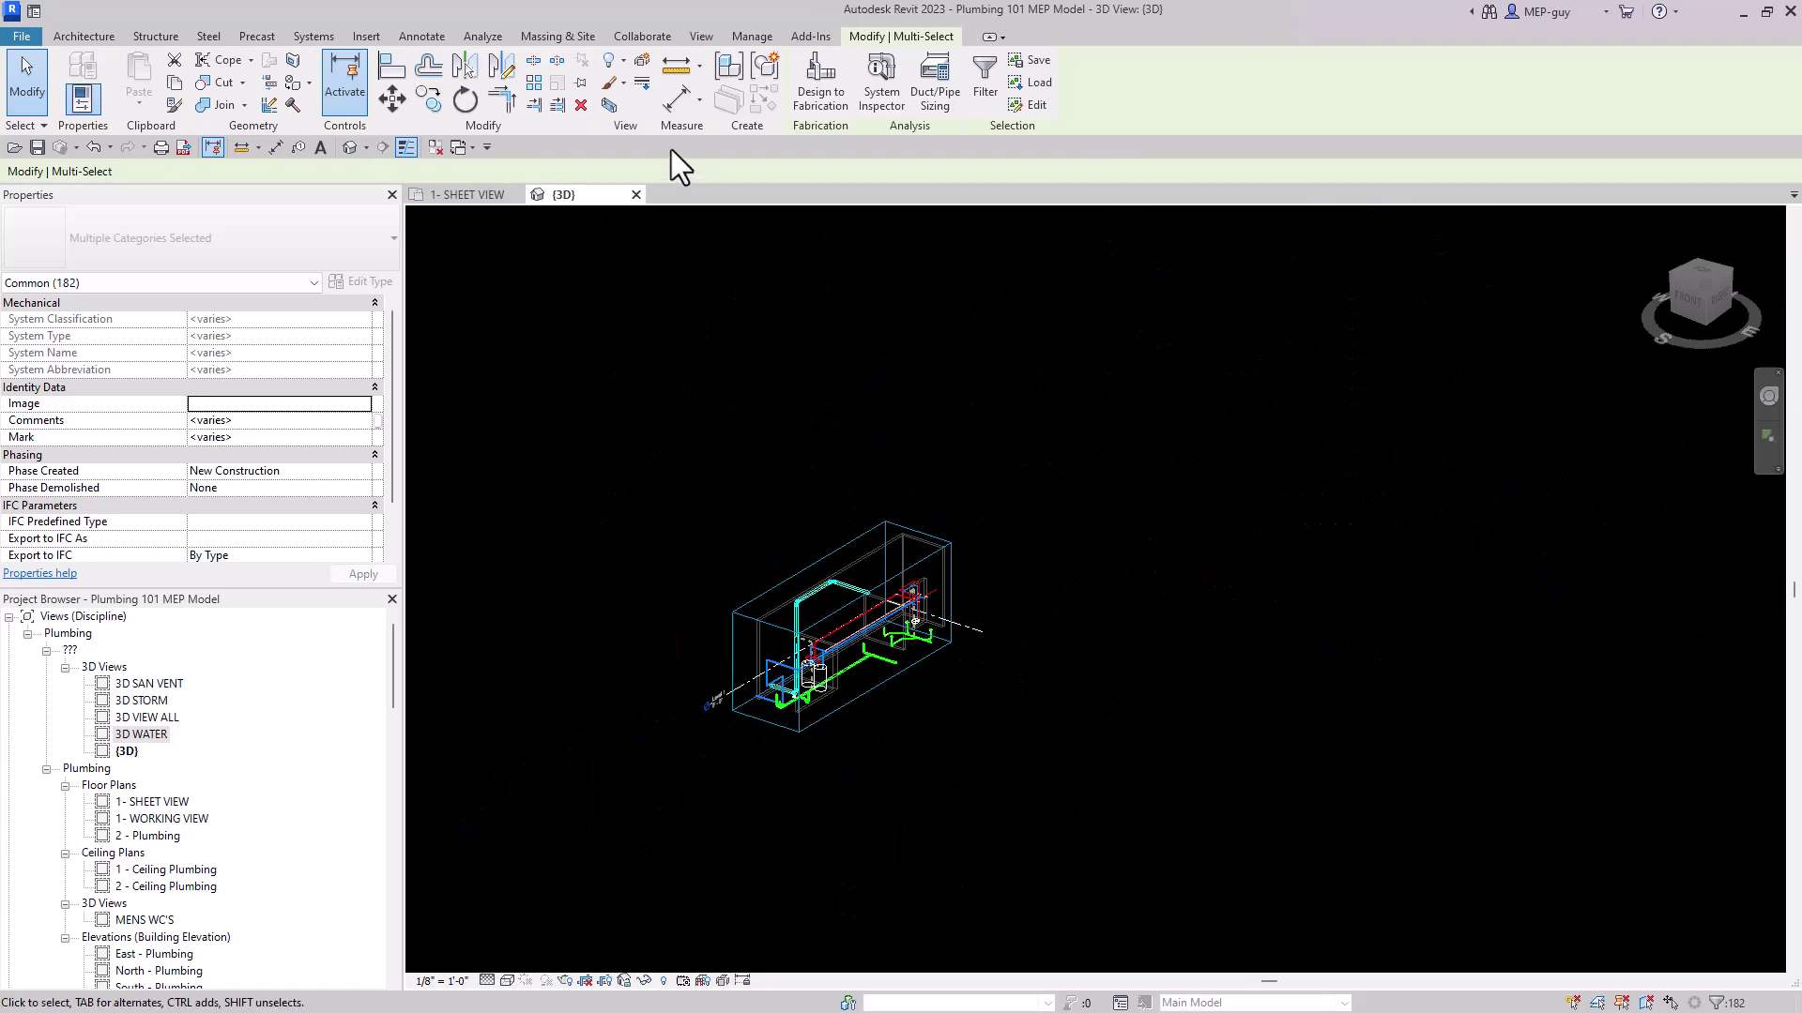
click(608, 106)
click(1243, 336)
scroll(893, 374, up, 3)
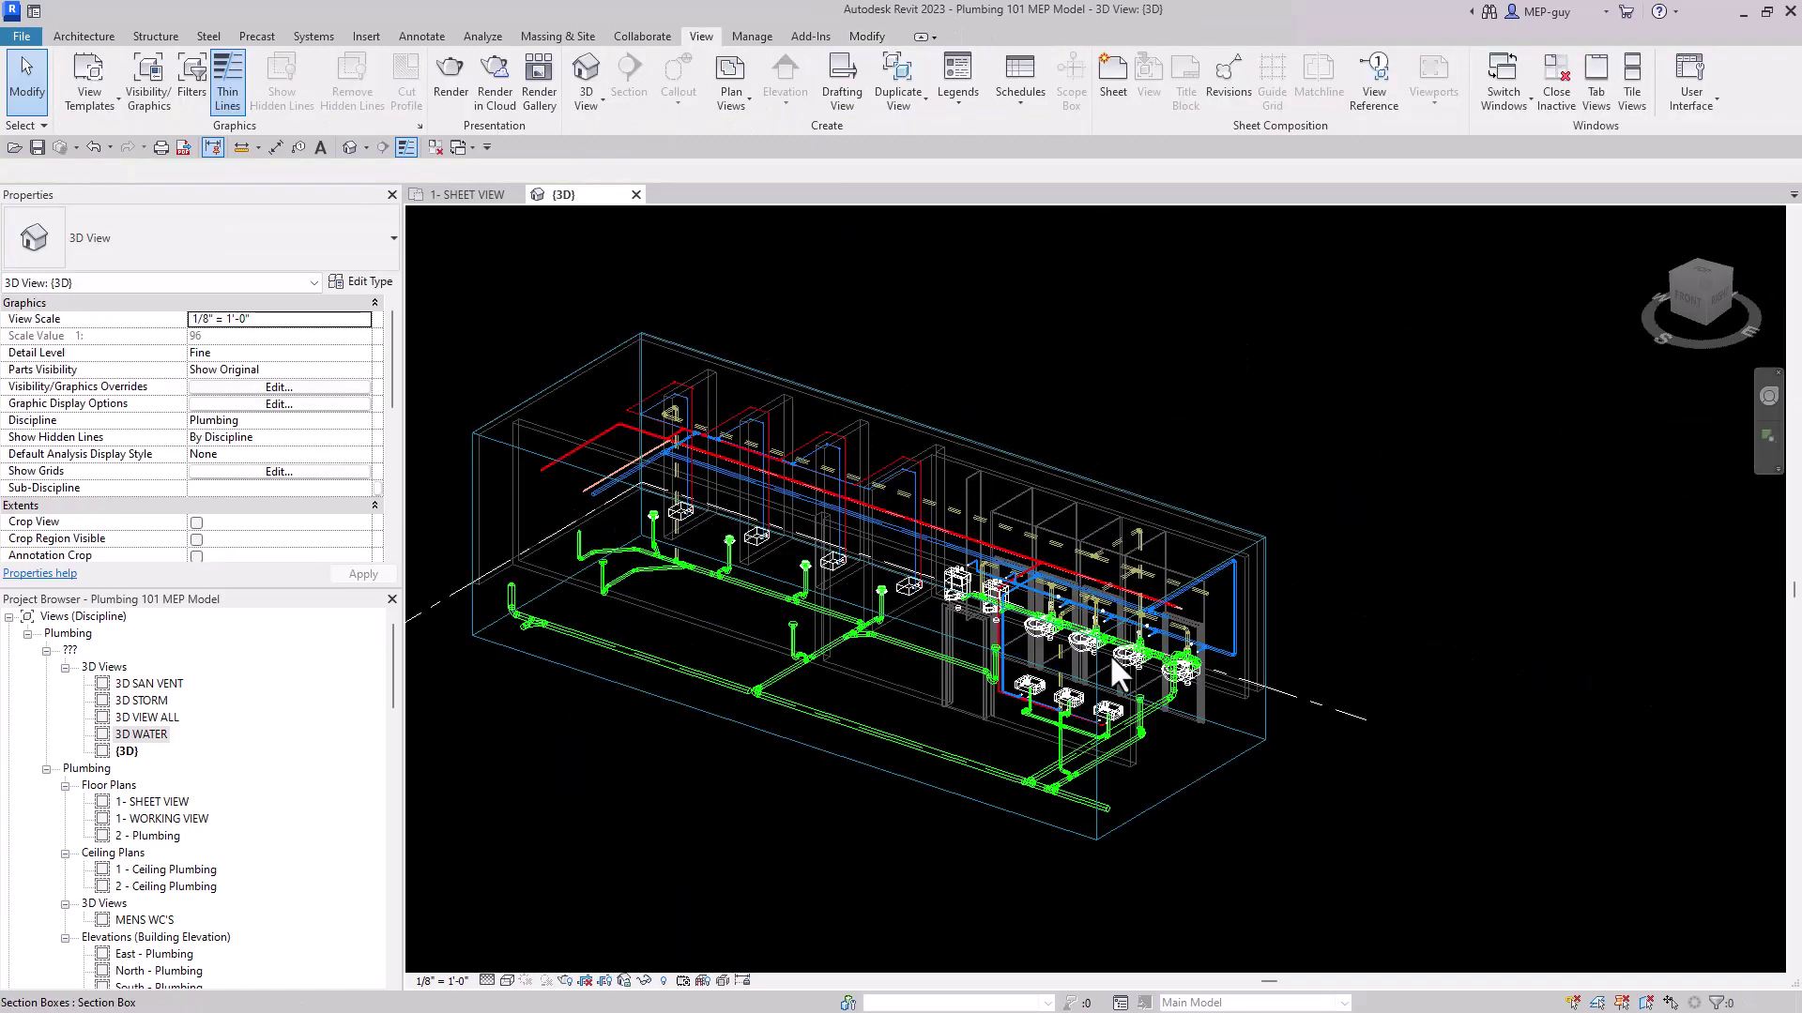
scroll(563, 503, up, 2)
scroll(656, 426, up, 2)
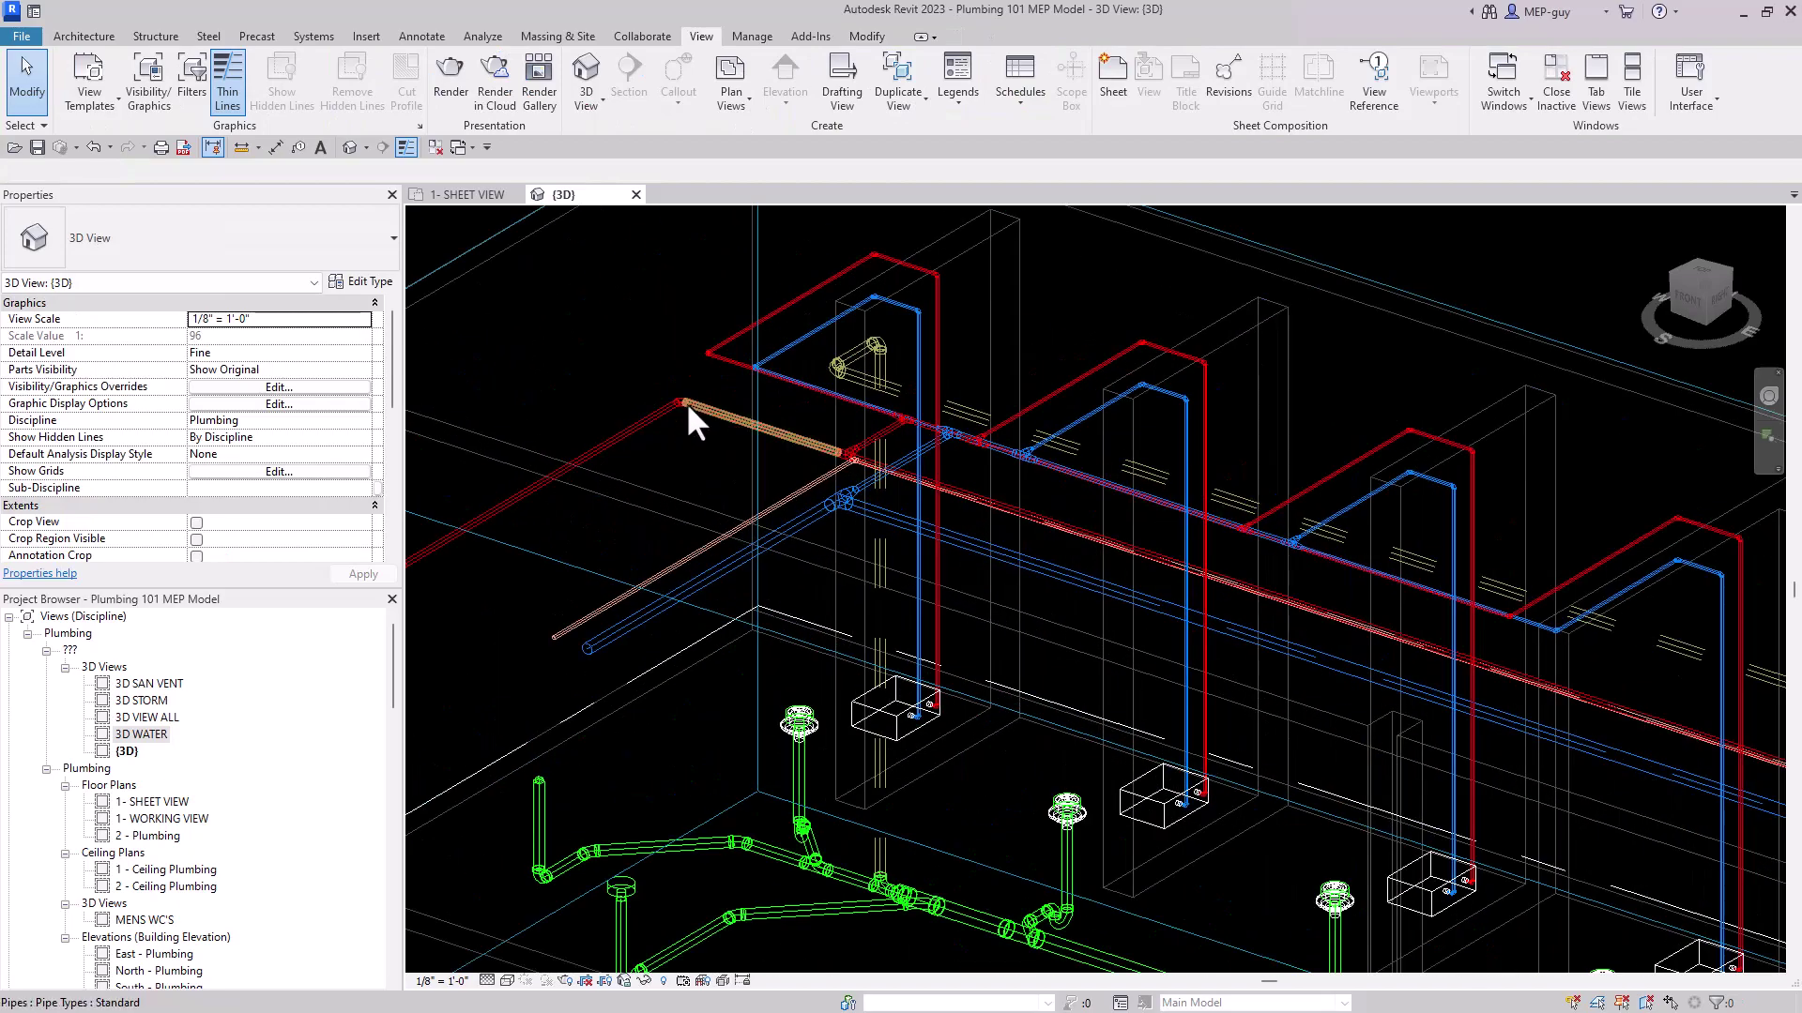
scroll(768, 434, down, 2)
scroll(516, 813, down, 2)
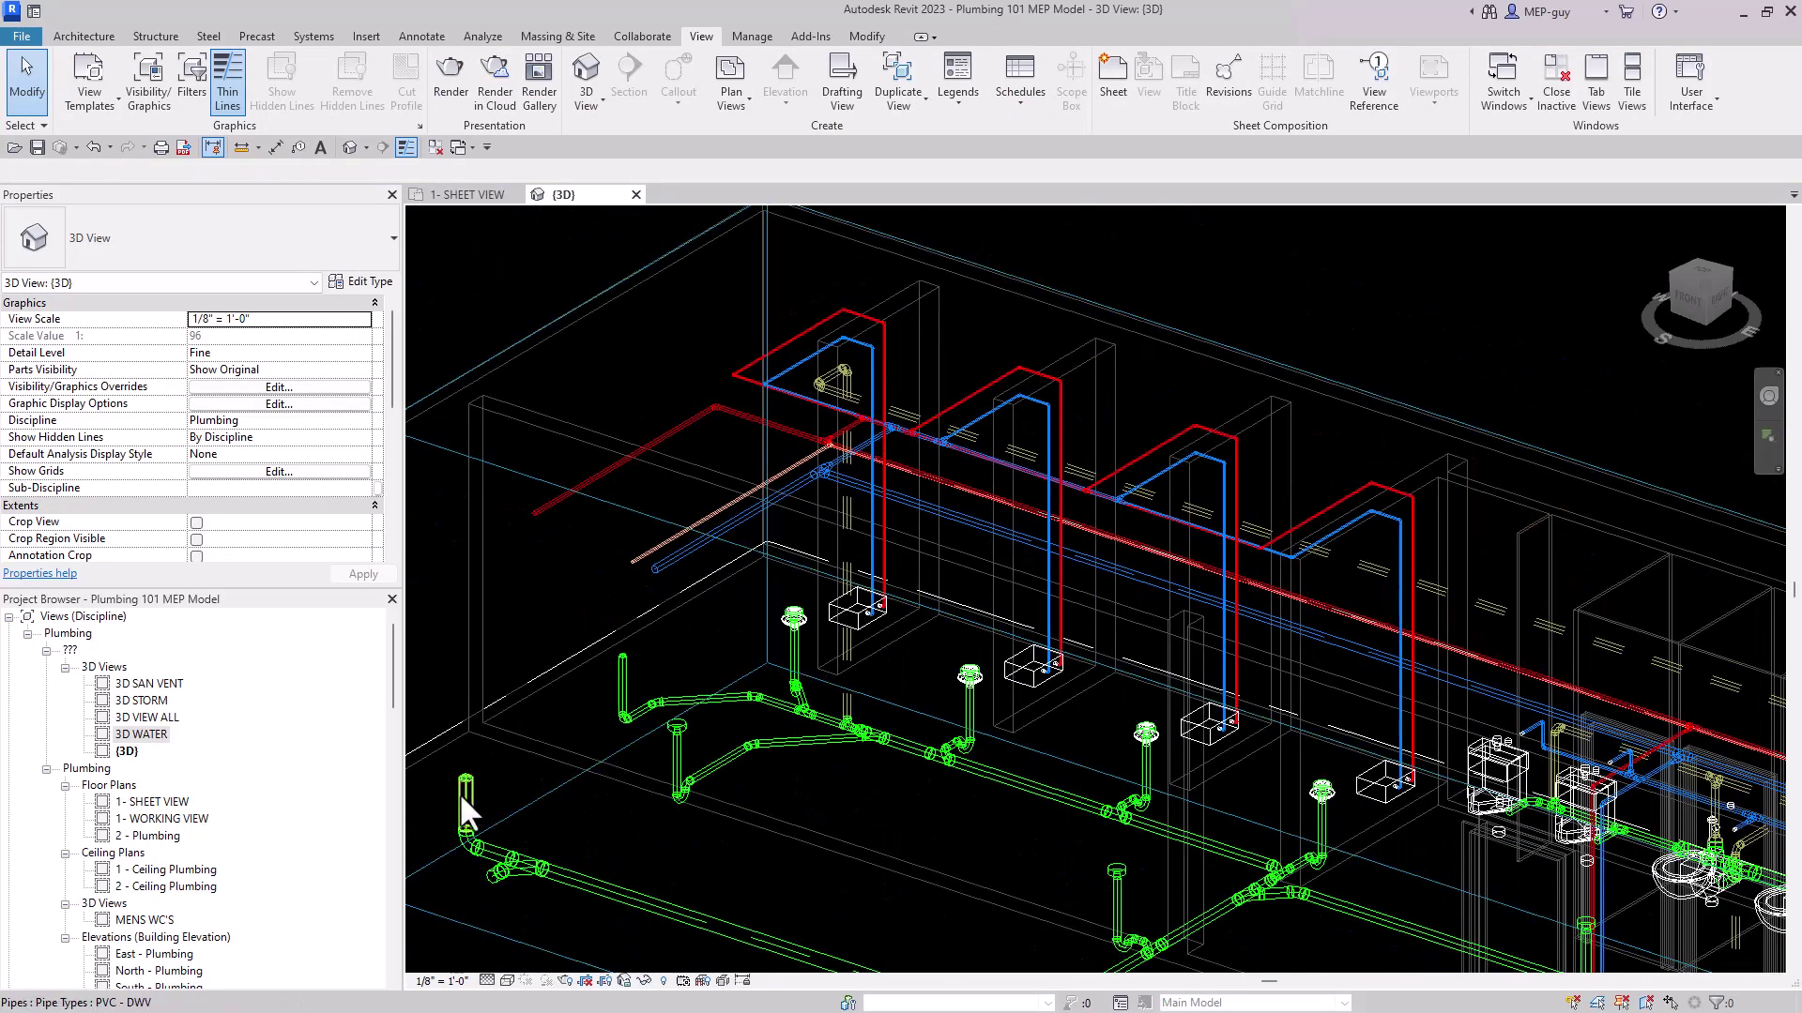
scroll(648, 662, down, 3)
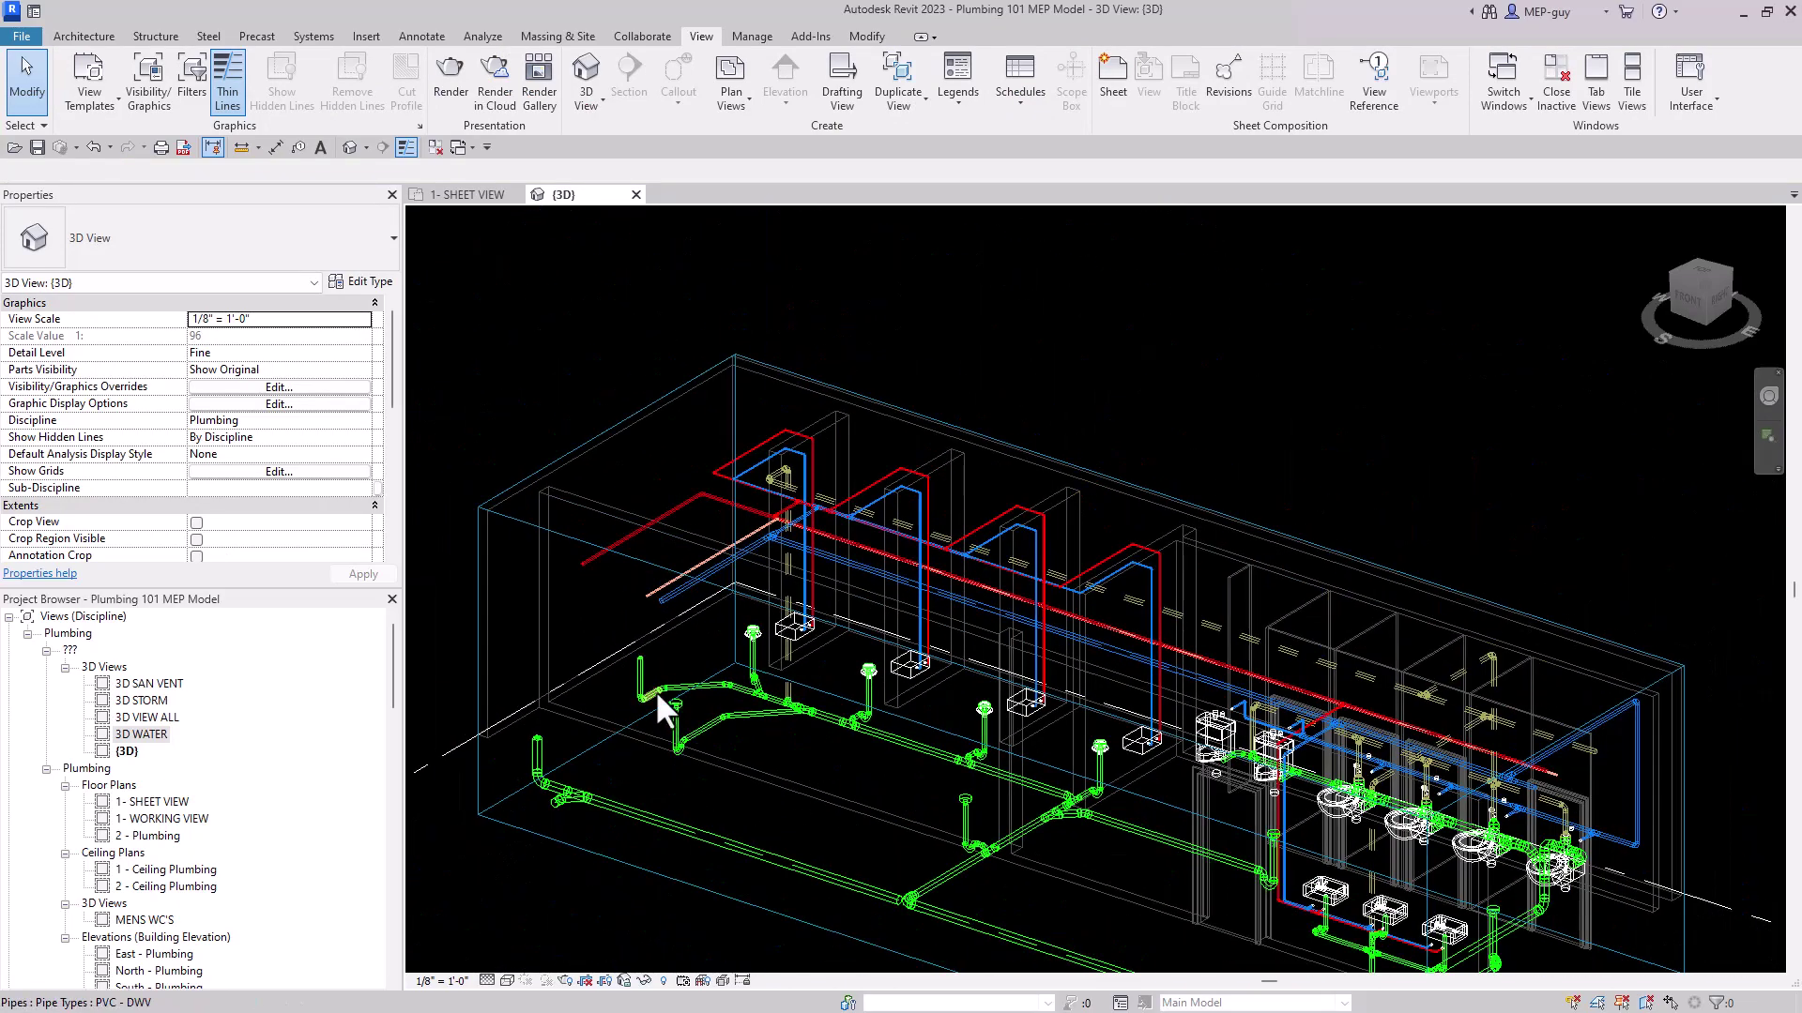
scroll(675, 714, down, 2)
scroll(878, 684, down, 2)
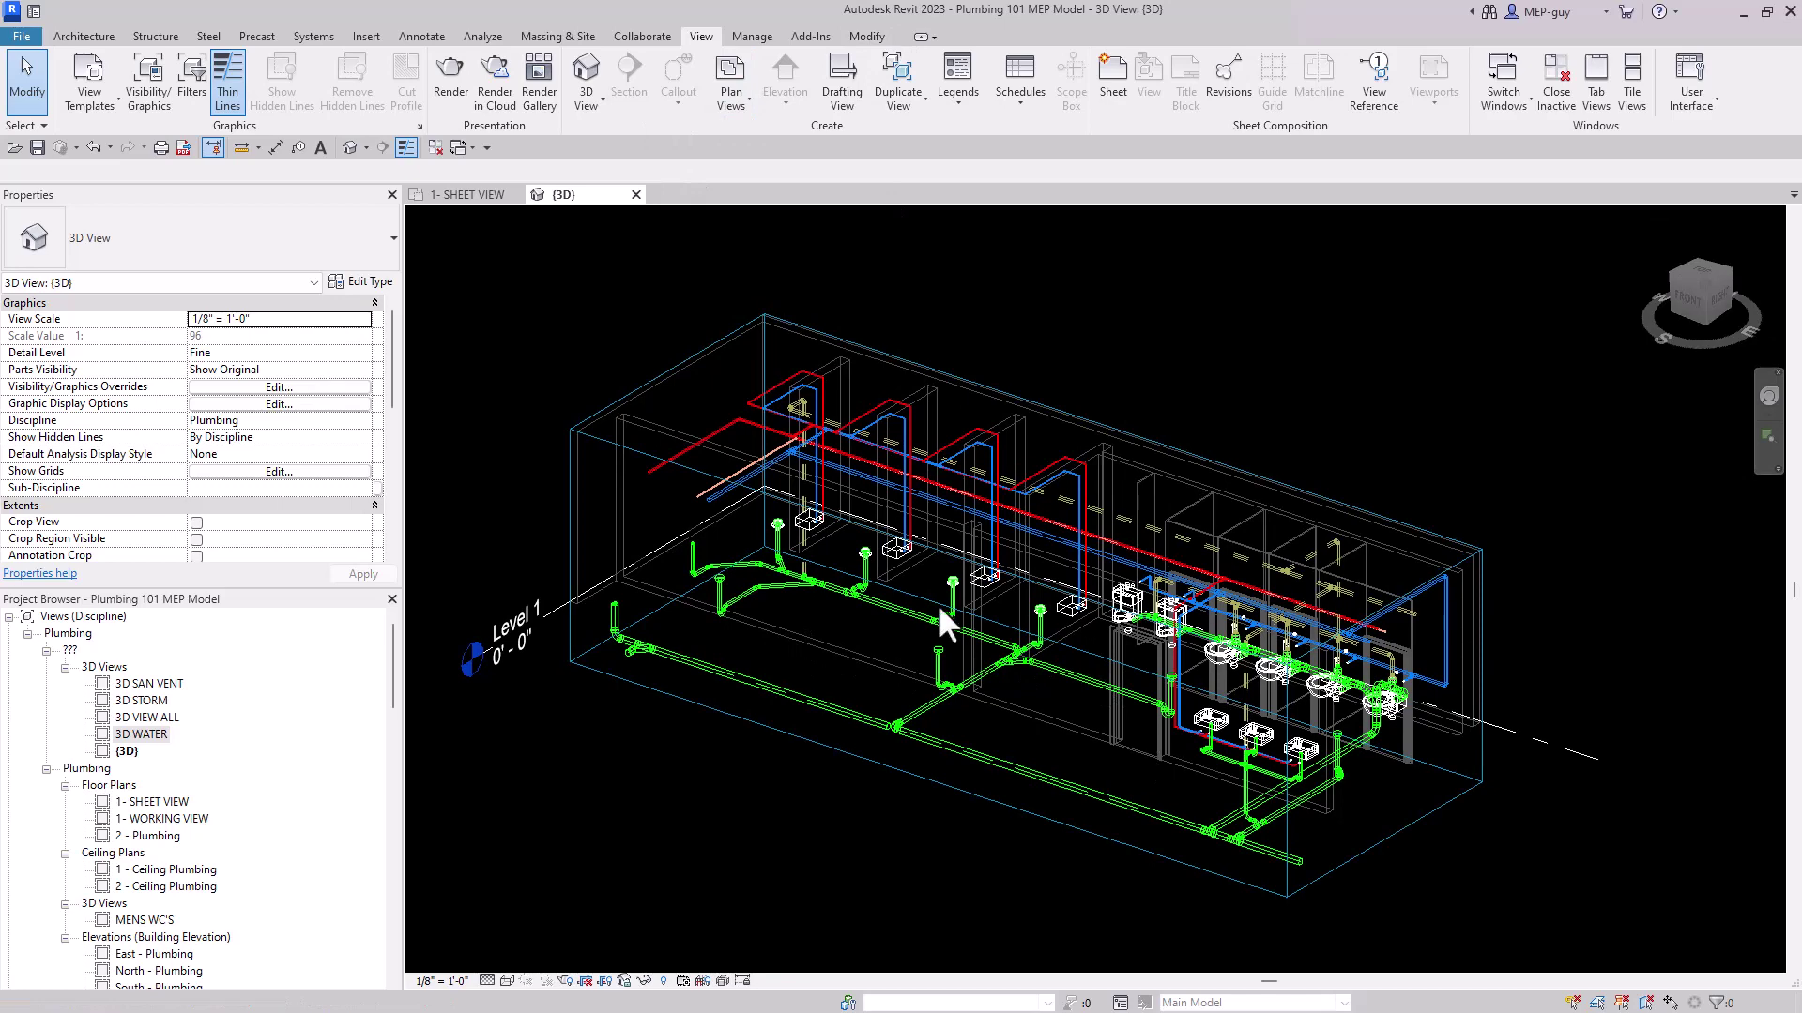
click(454, 194)
Draw a rectangular callout around the row of six toilets in the 1- SHEET VIEW plan
scroll(552, 600, down, 3)
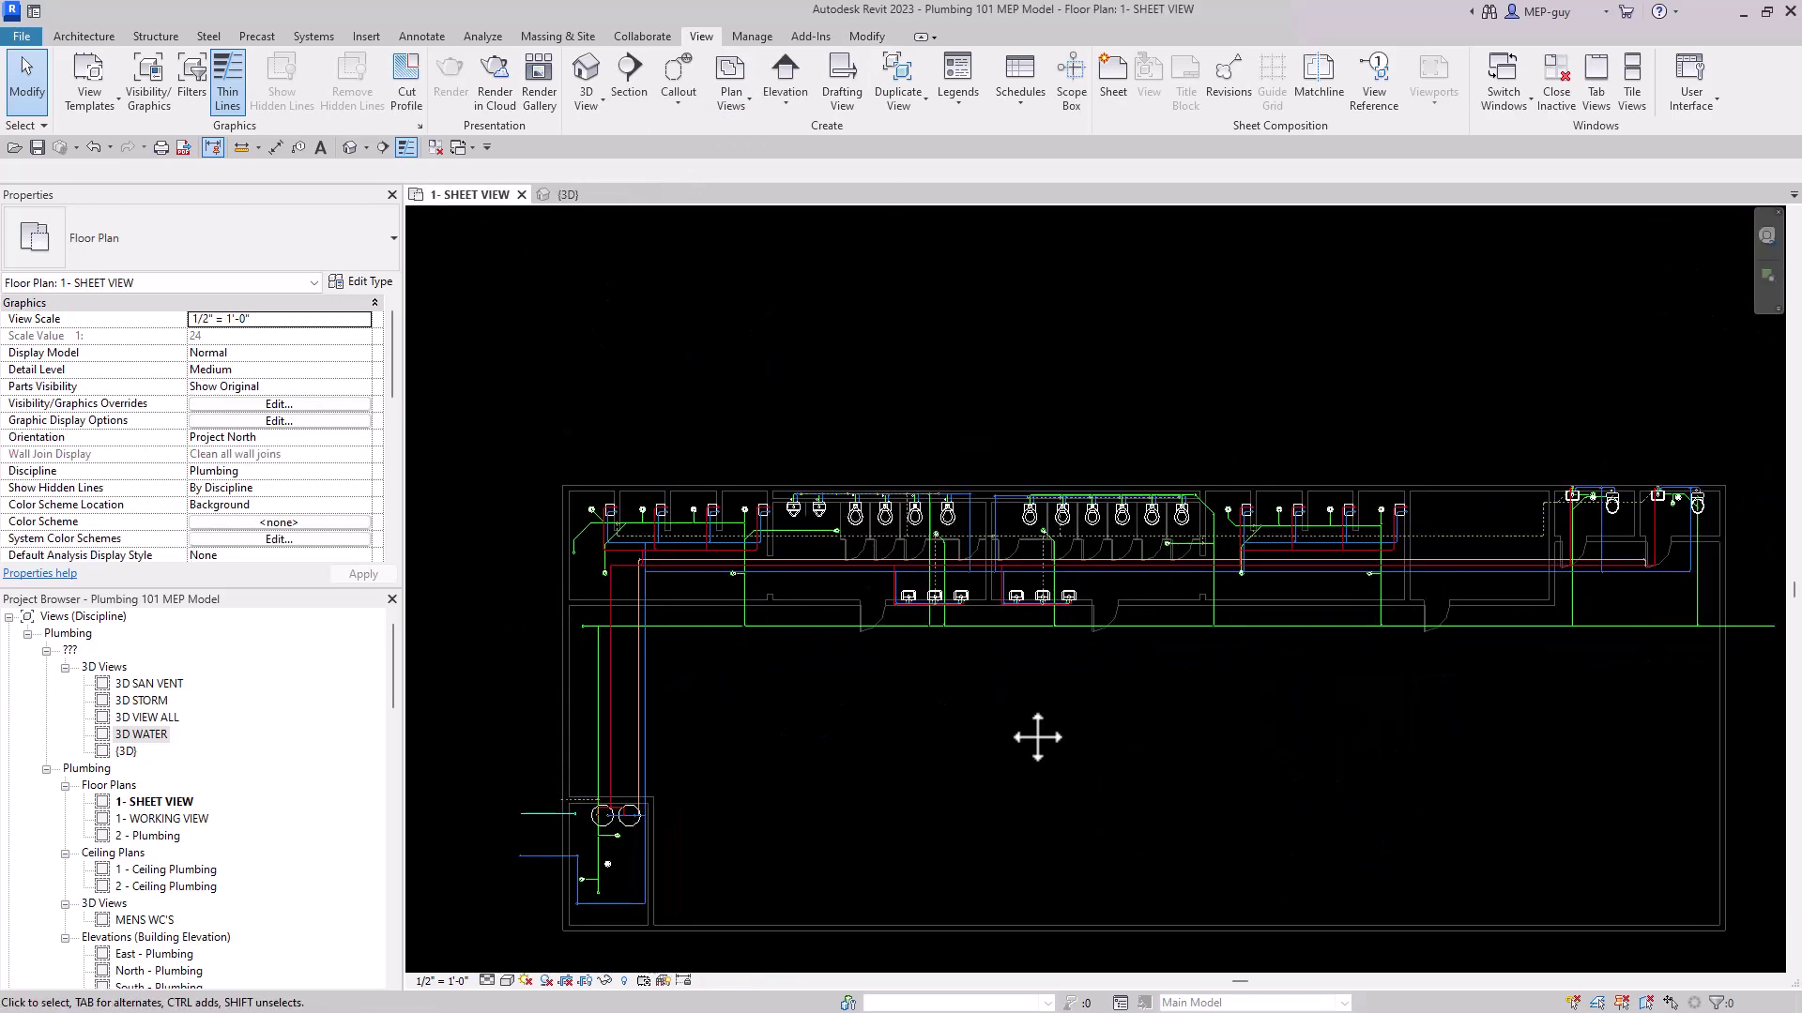
middle_drag(1037, 737, 966, 713)
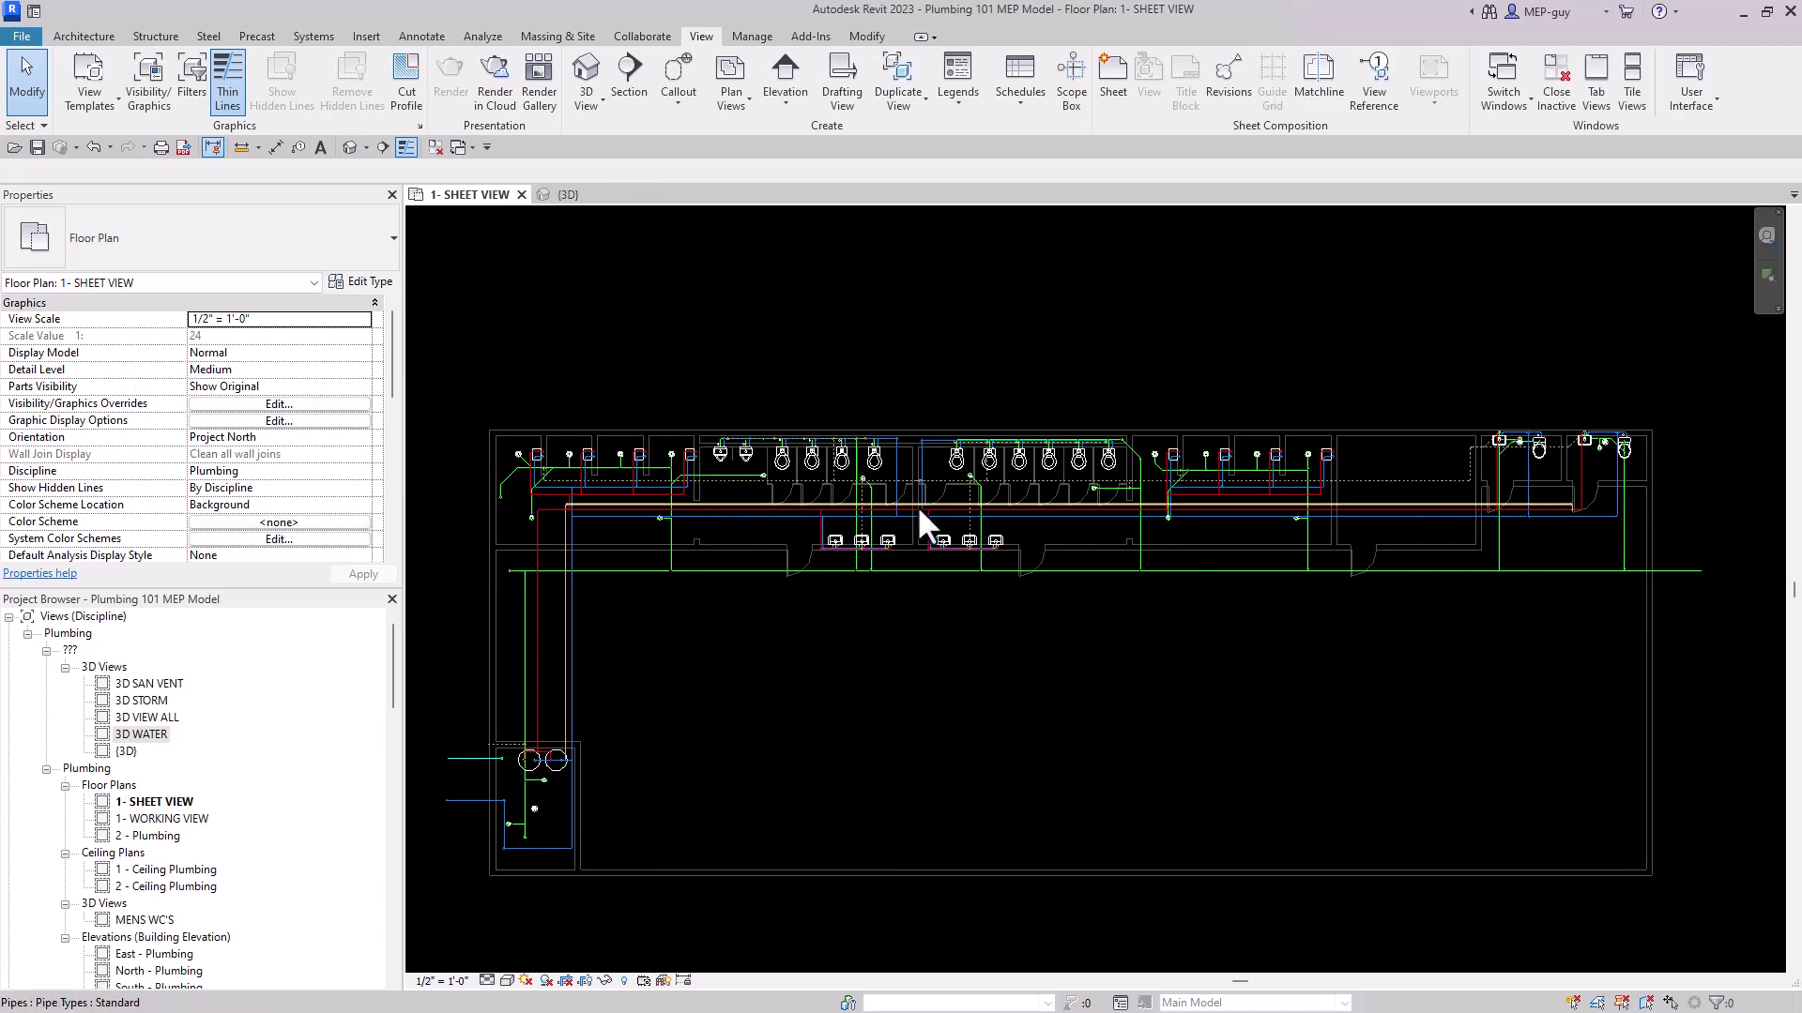
scroll(808, 512, up, 4)
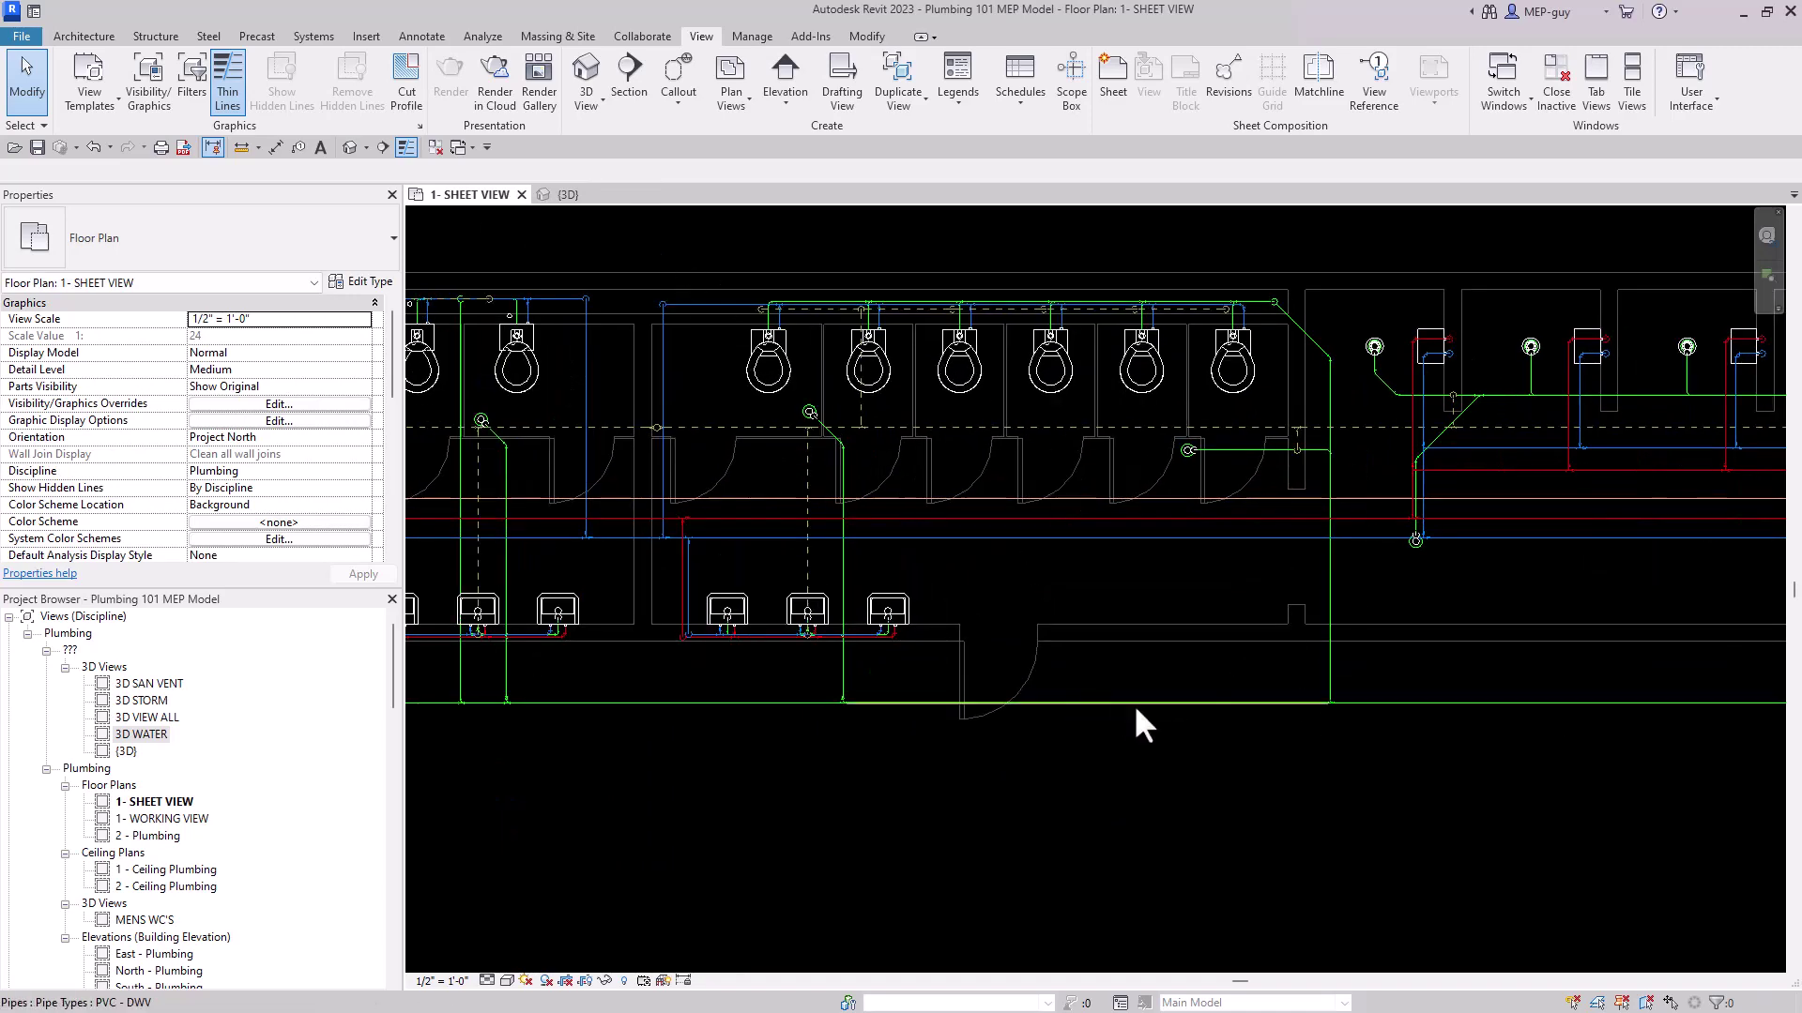
scroll(1126, 705, down, 3)
scroll(1119, 705, up, 5)
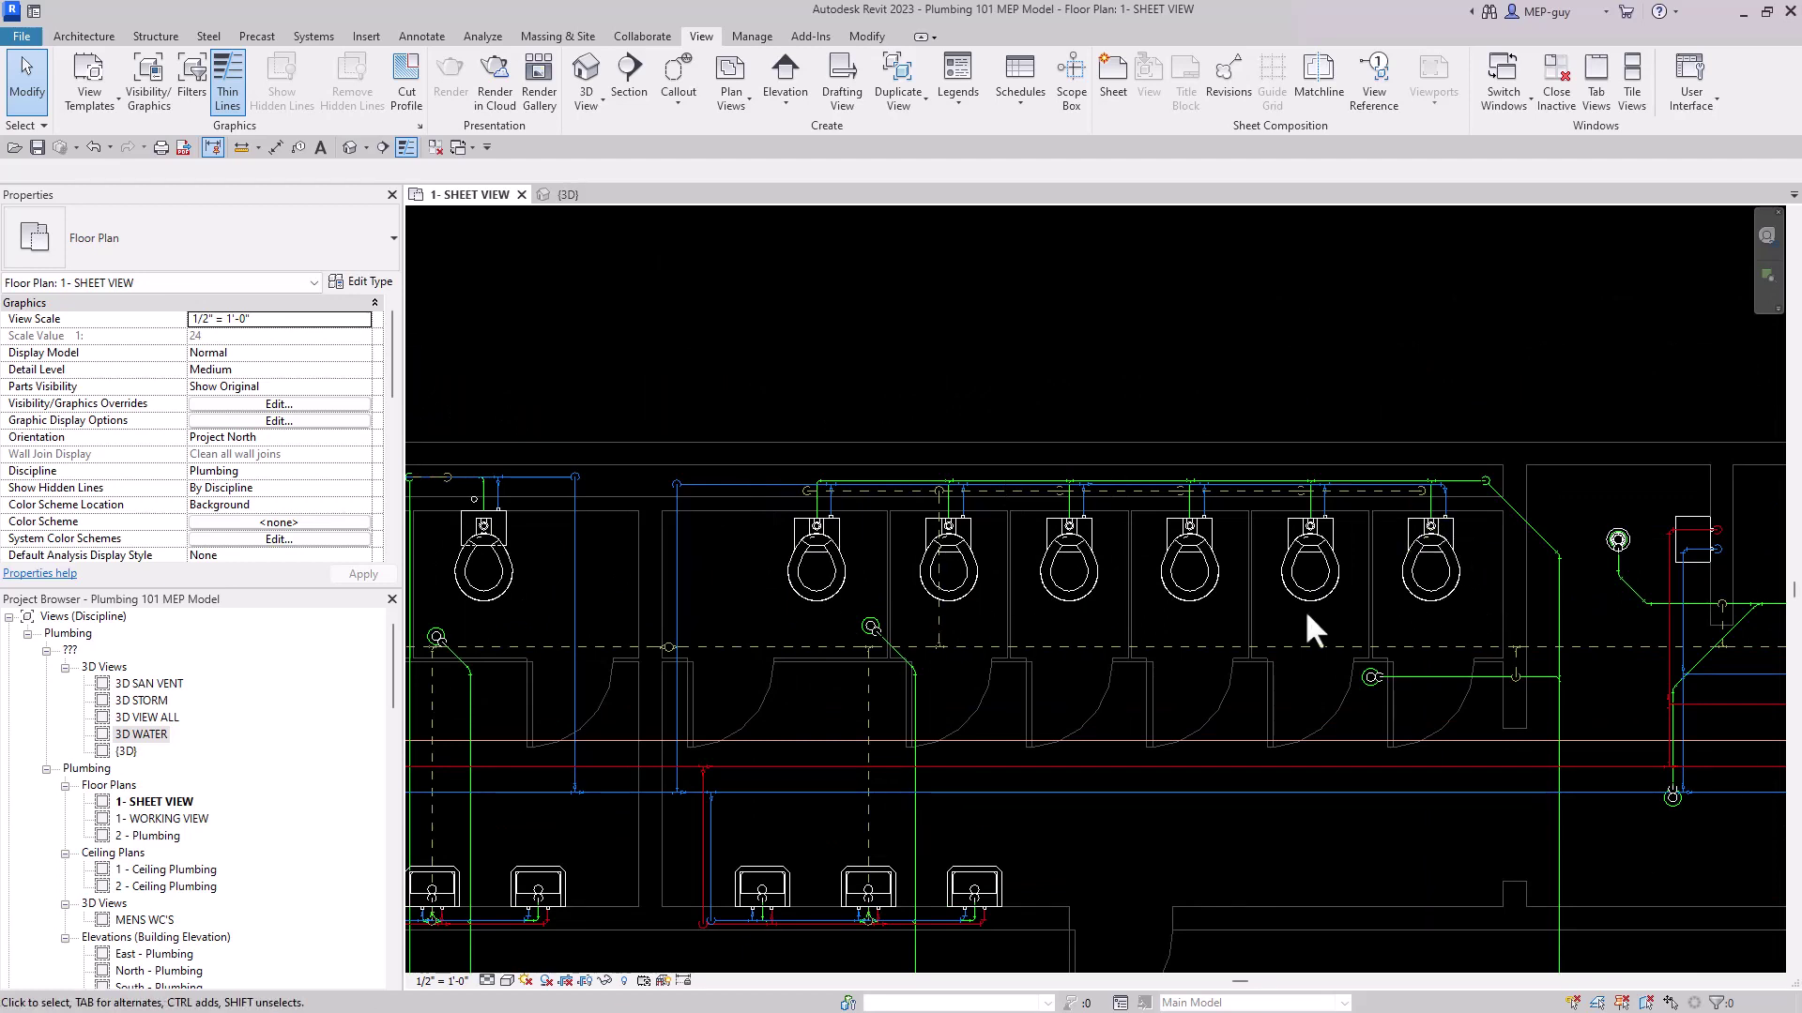
drag(685, 408, 1204, 380)
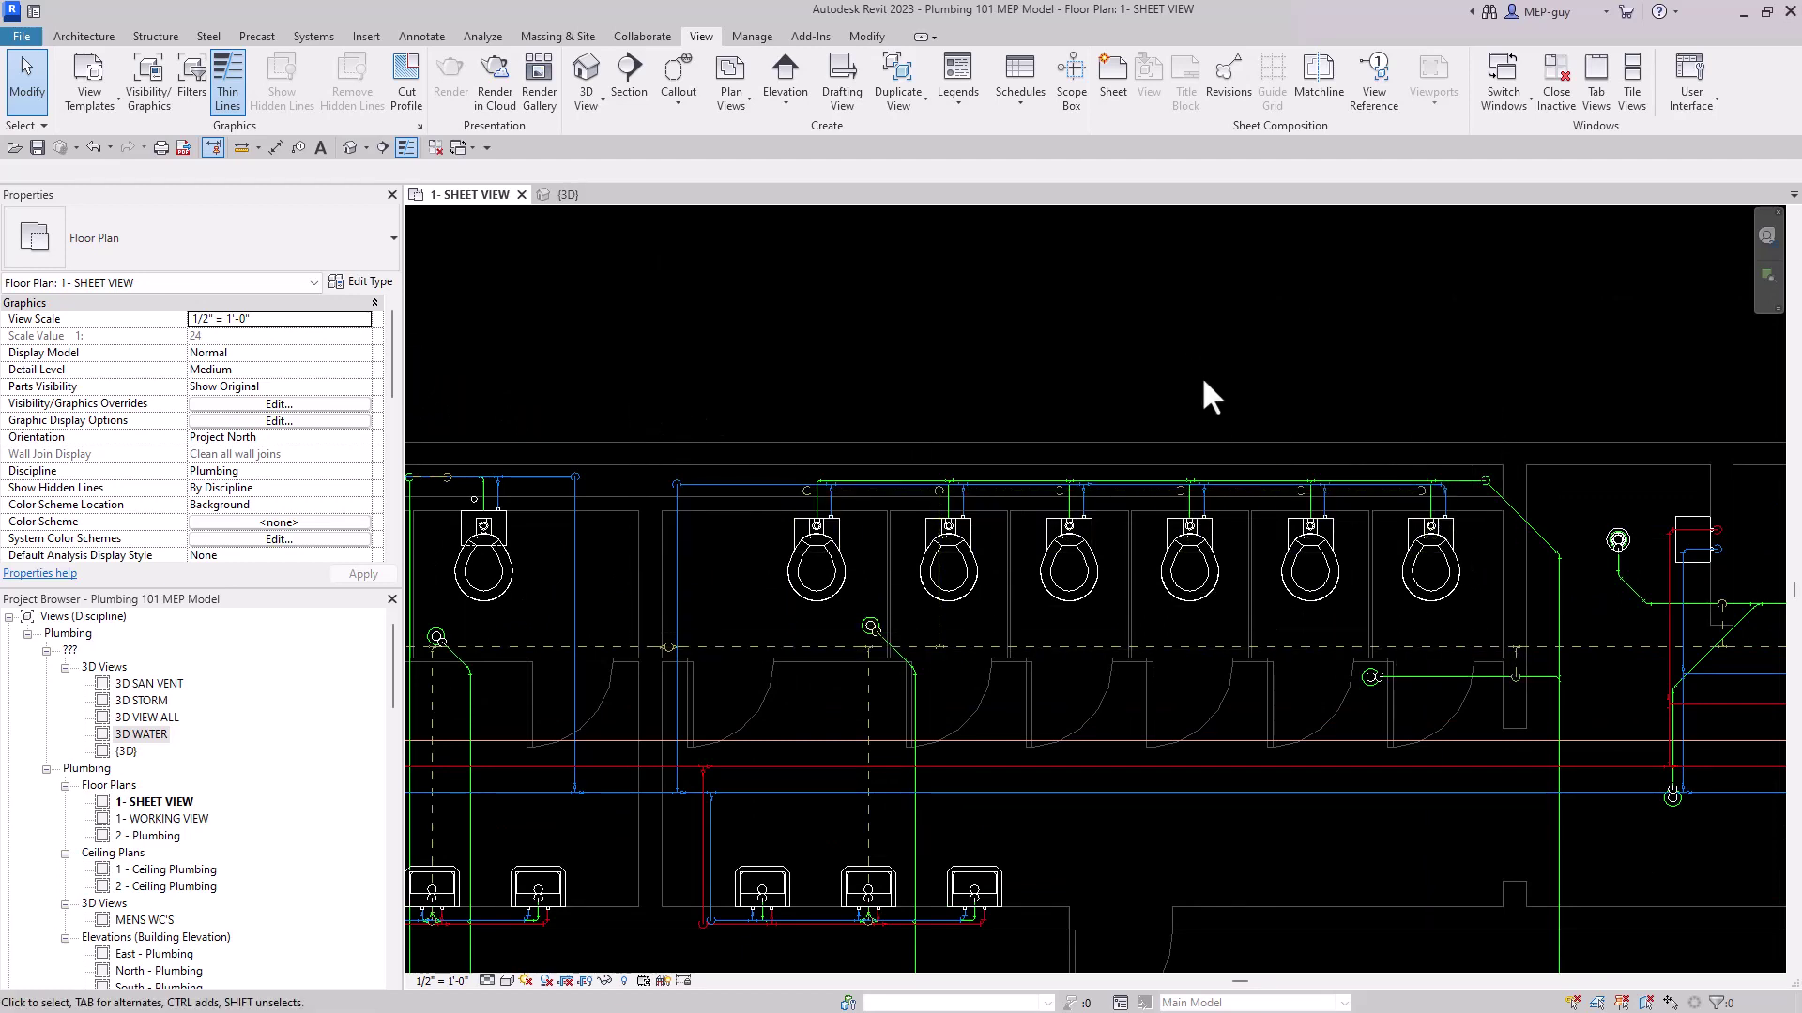
click(679, 77)
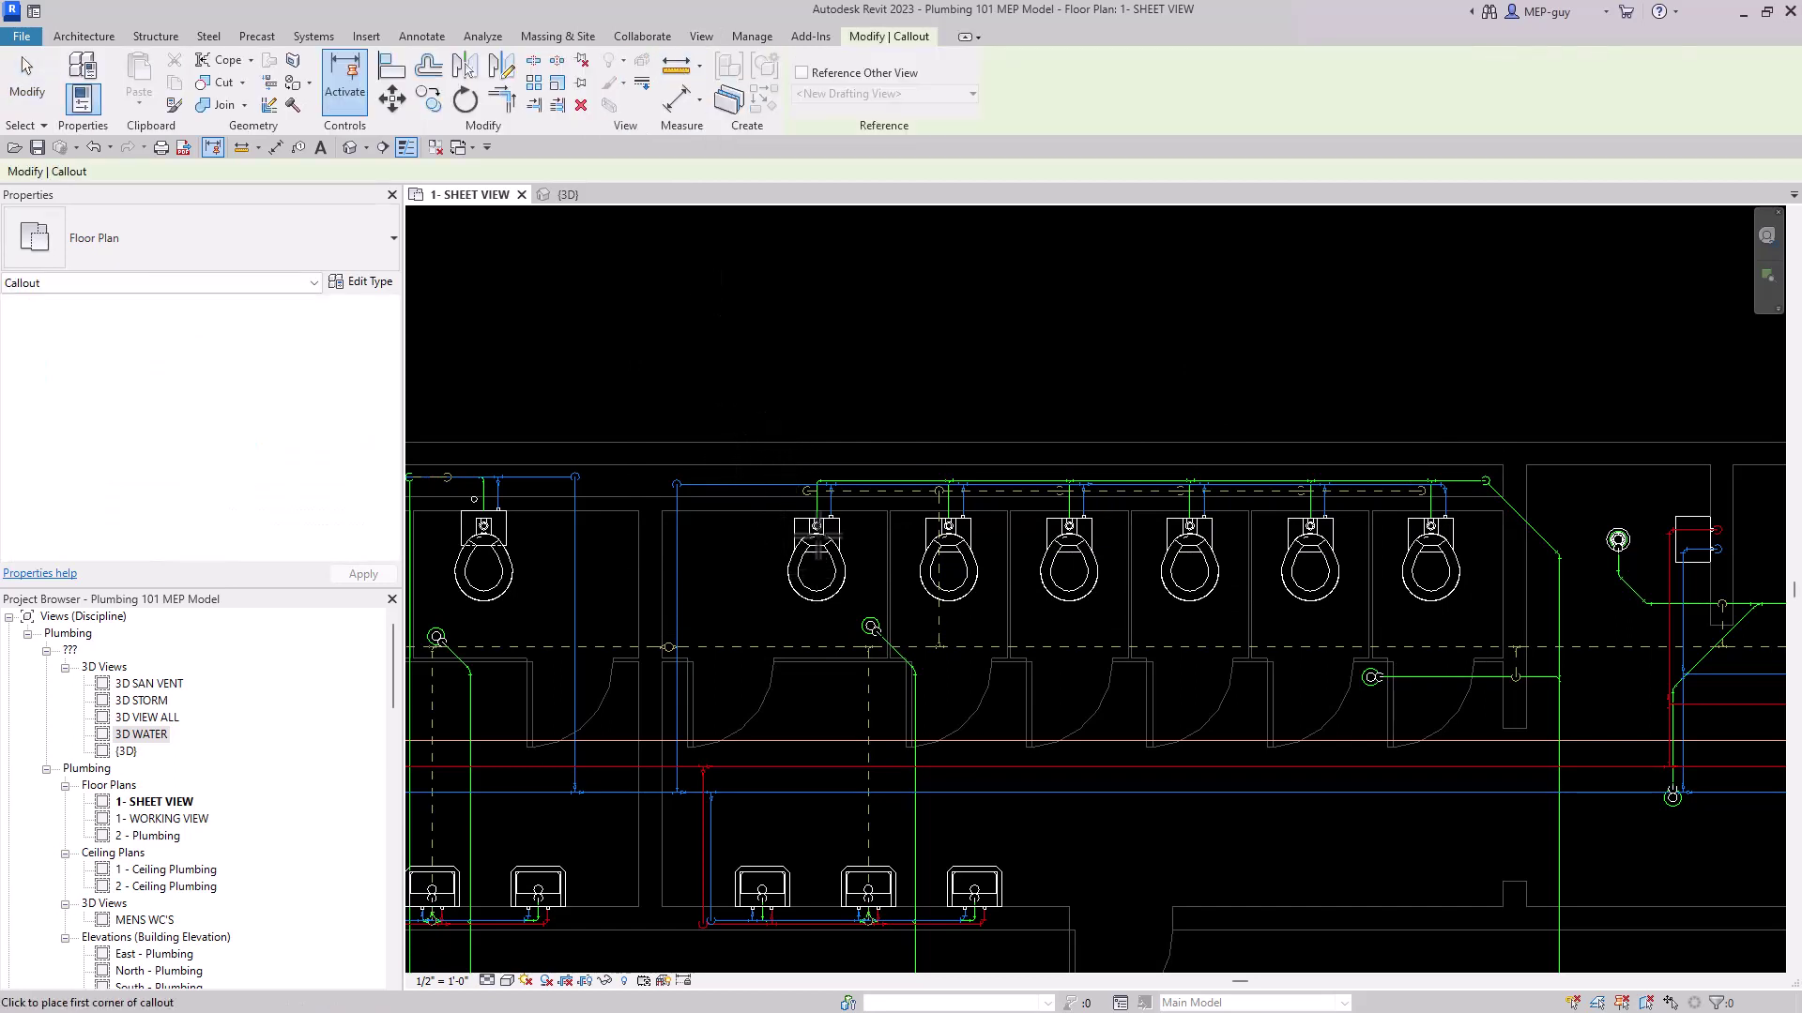
click(756, 414)
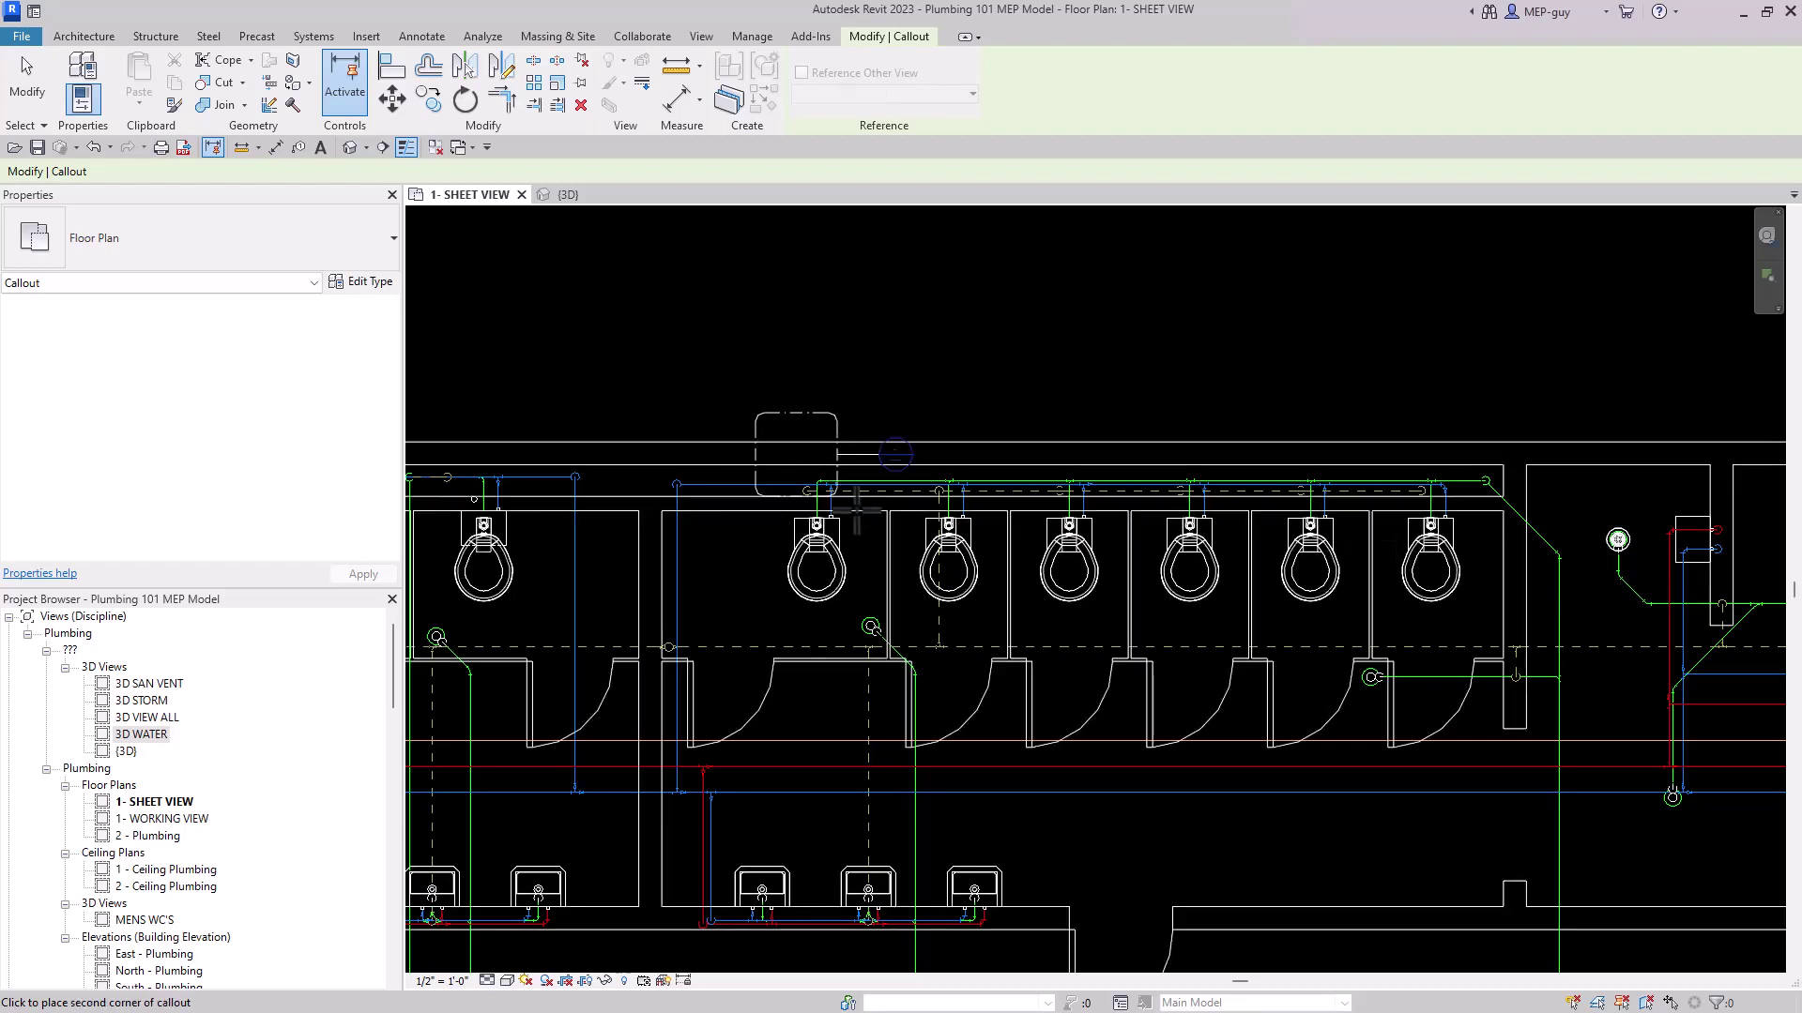
click(1482, 616)
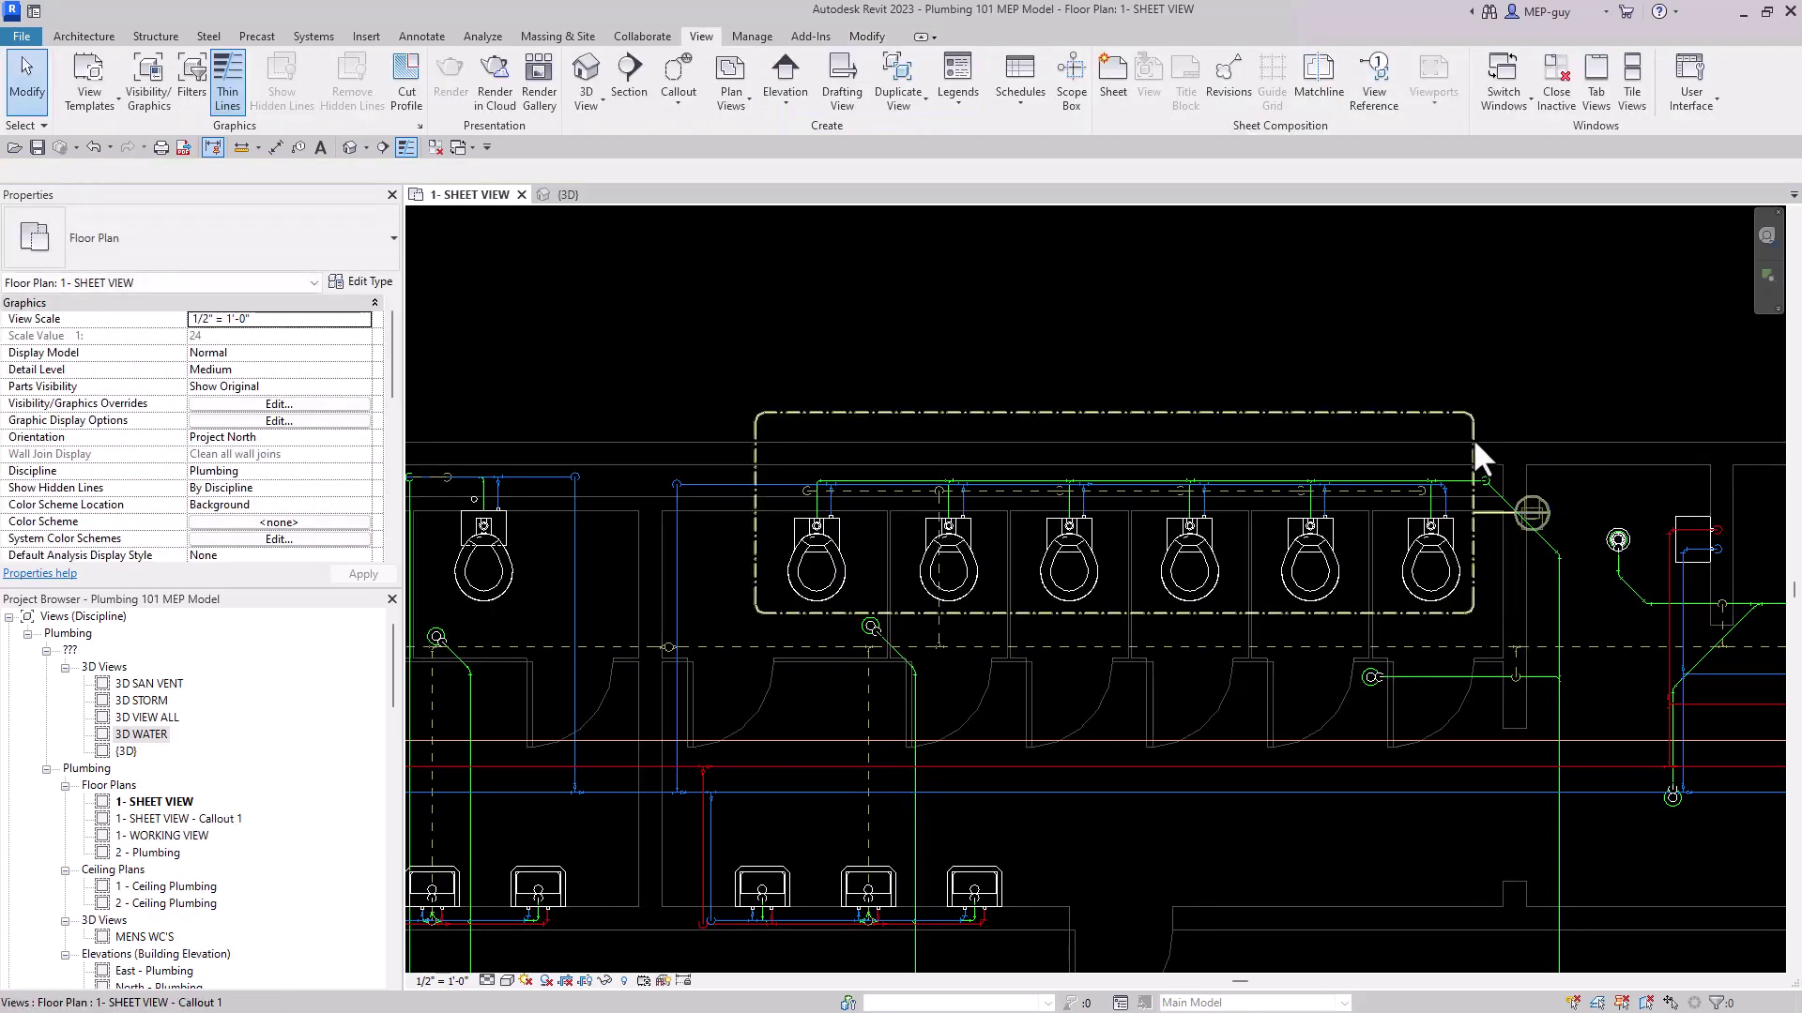
Locate the new 1- SHEET VIEW - Callout 1 view in the Project Browser
click(1474, 445)
right_click(1474, 456)
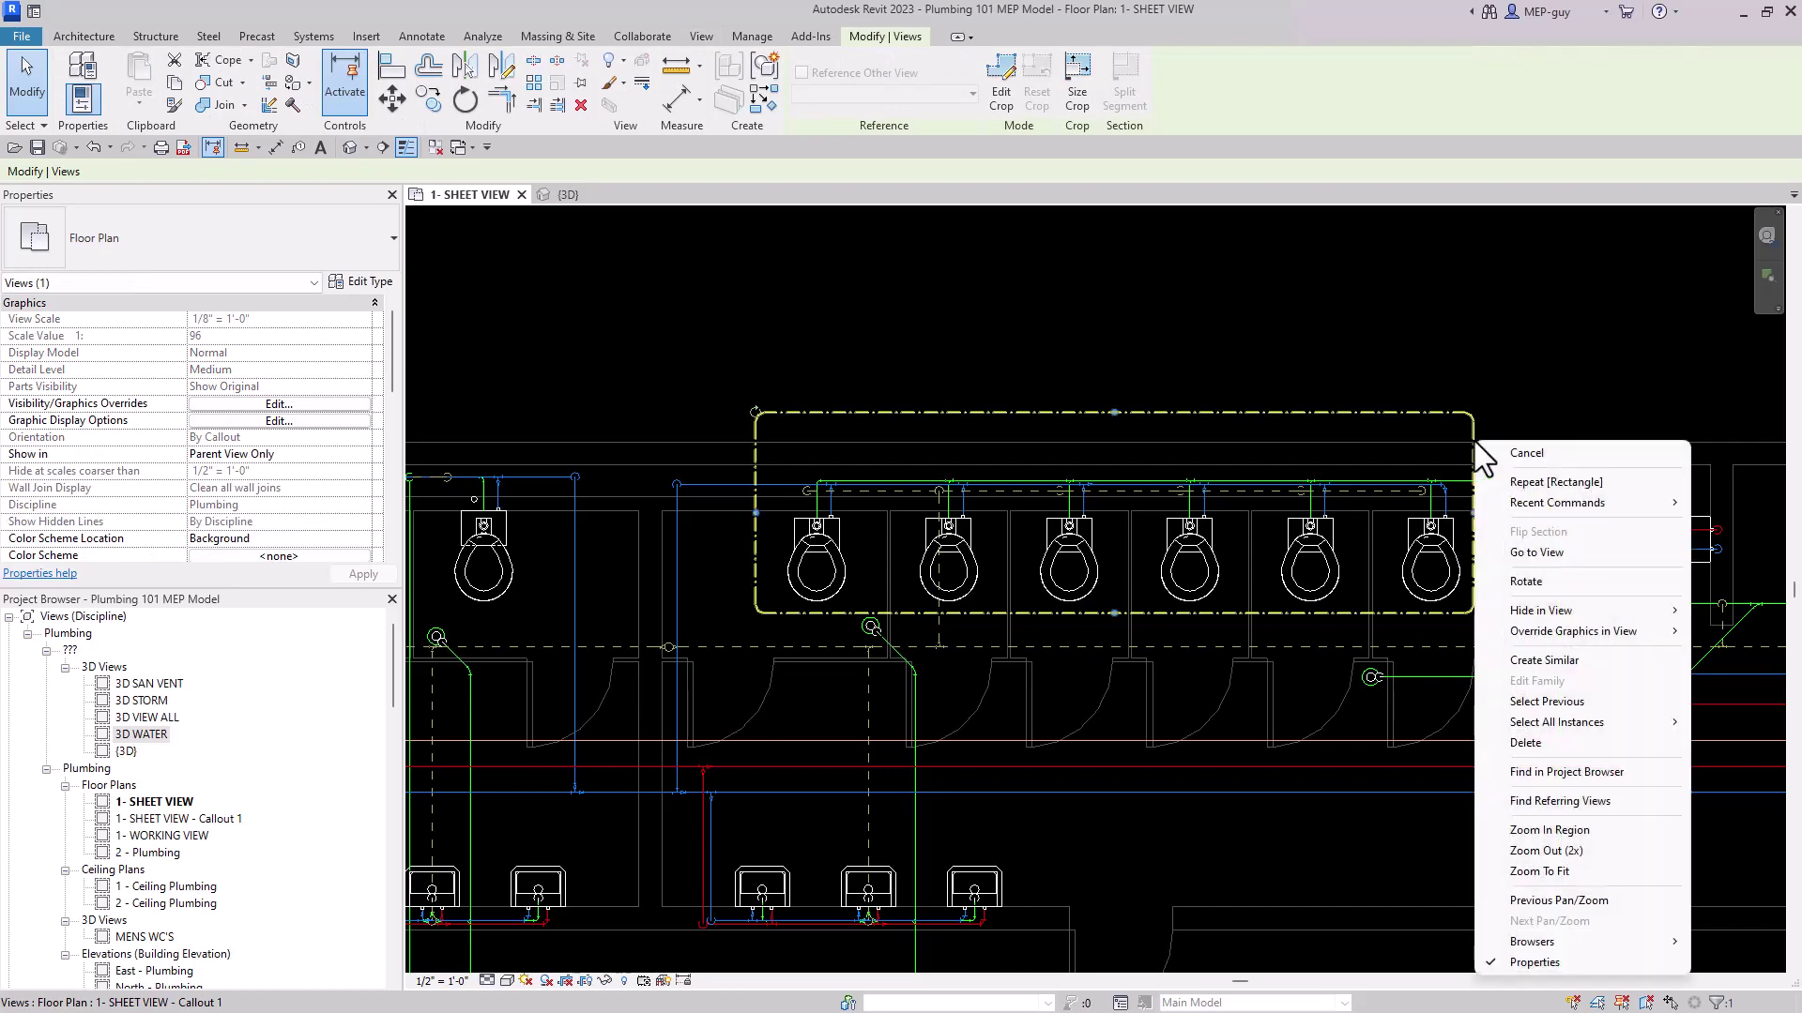
click(1552, 770)
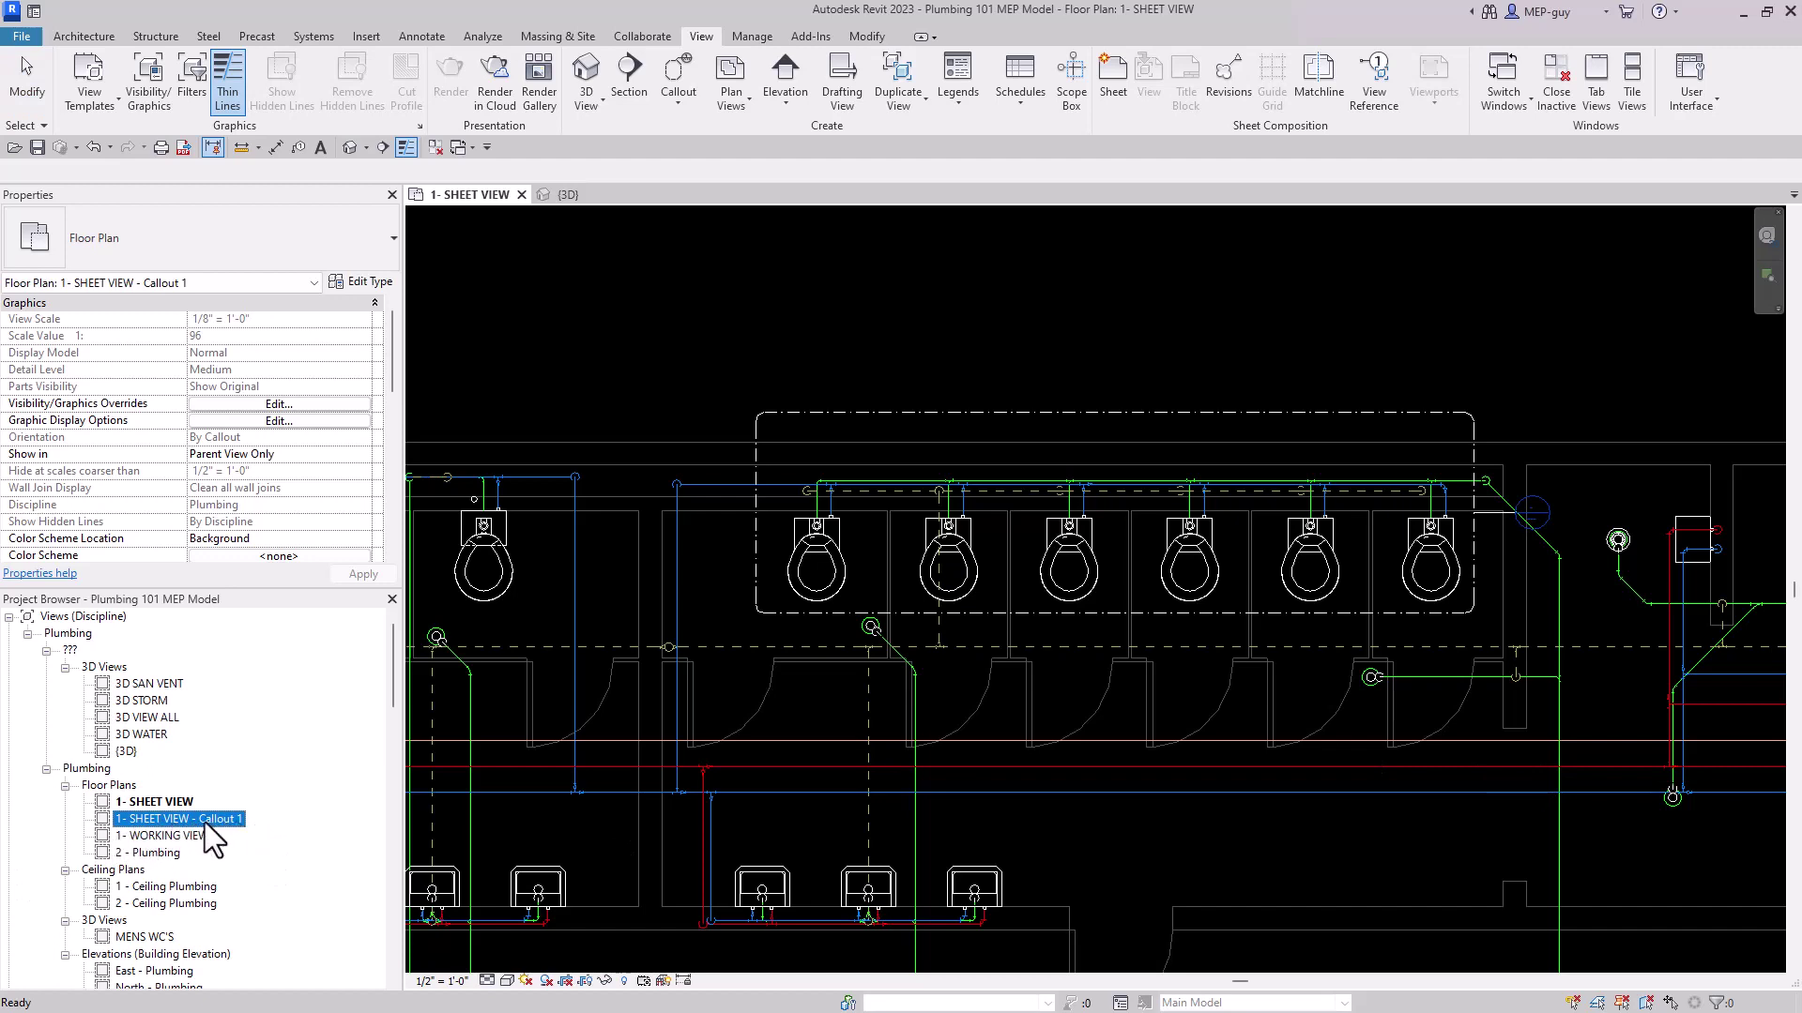
click(1113, 295)
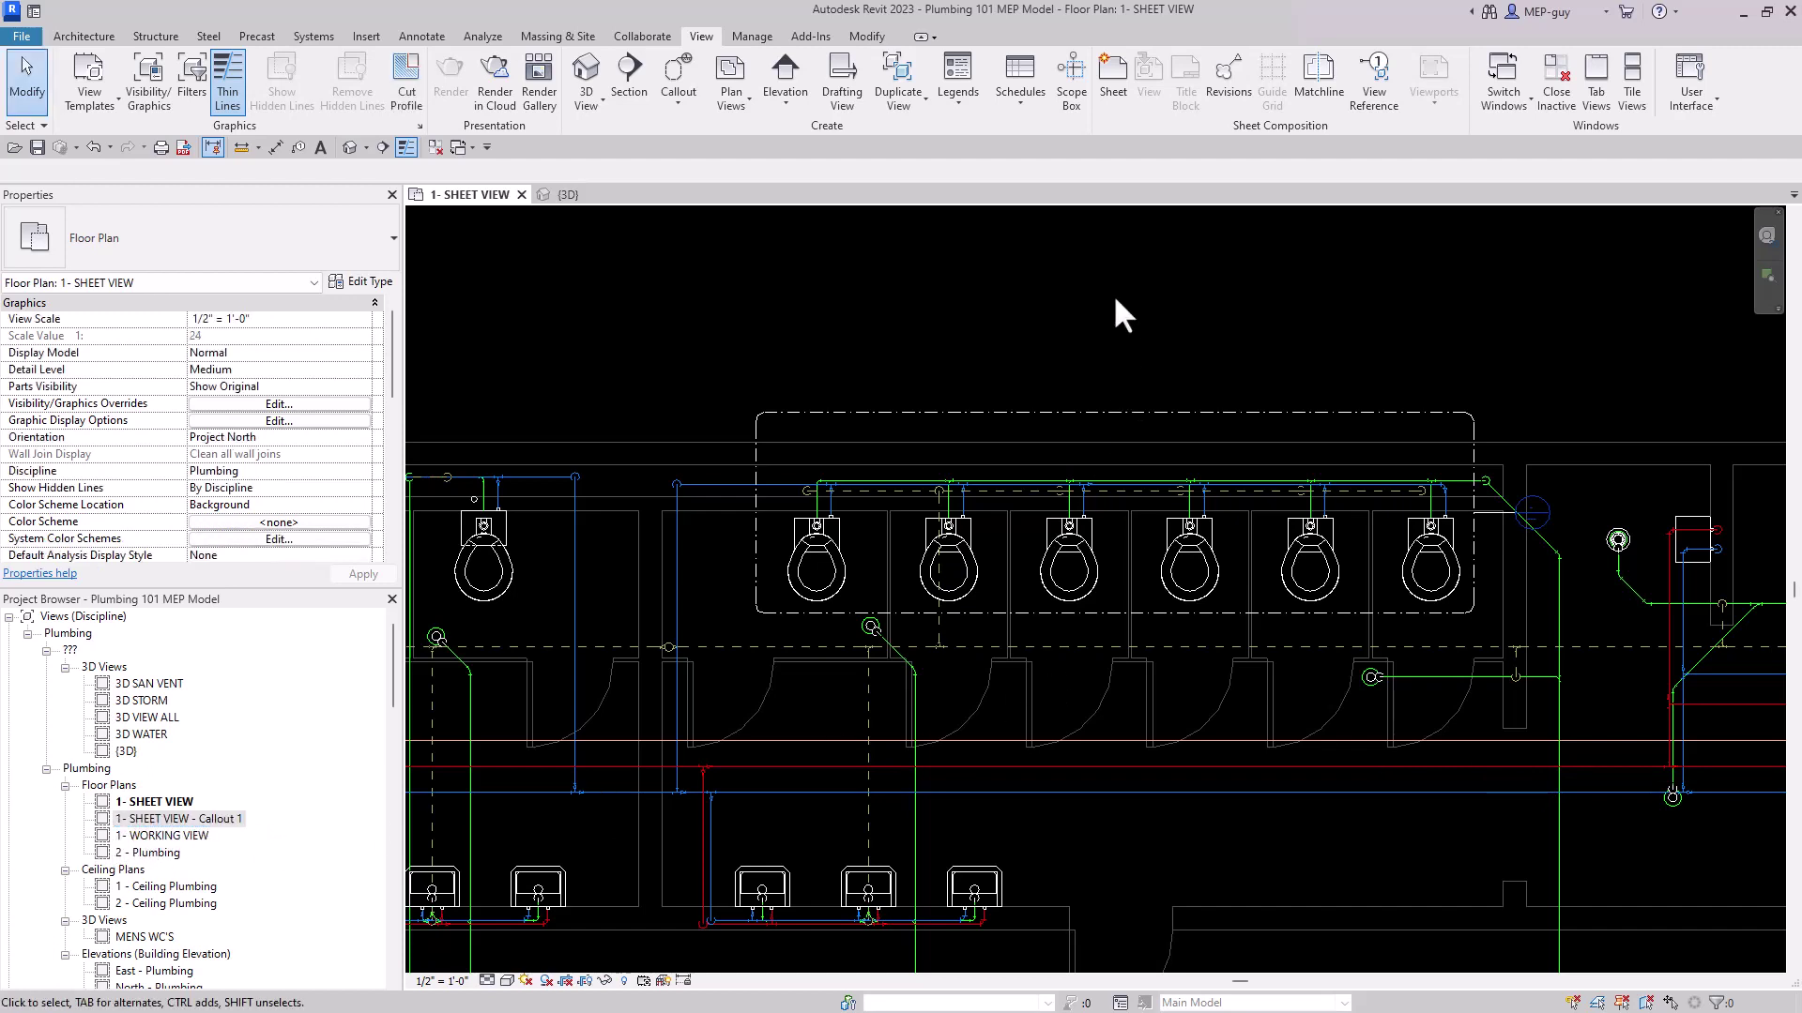
Orient the {3D} view to Floor Plan: 1- SHEET VIEW - Callout 1 from the ViewCube
click(580, 194)
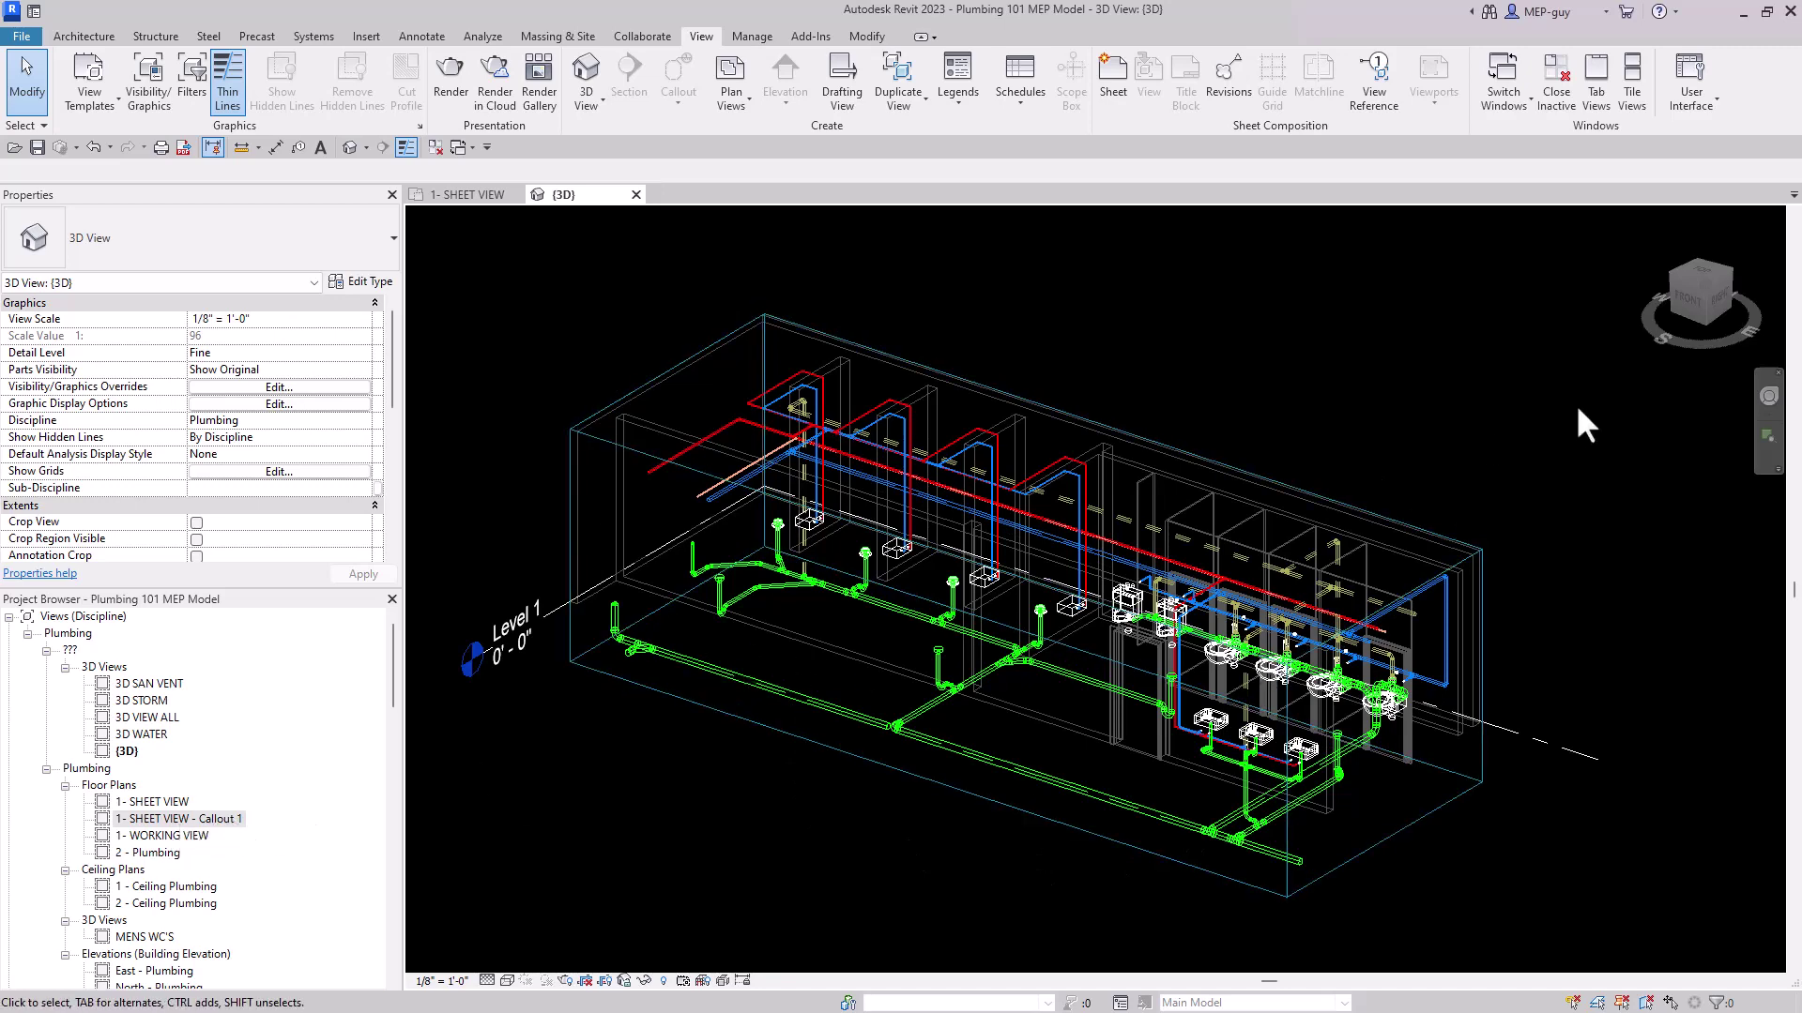
right_click(1695, 316)
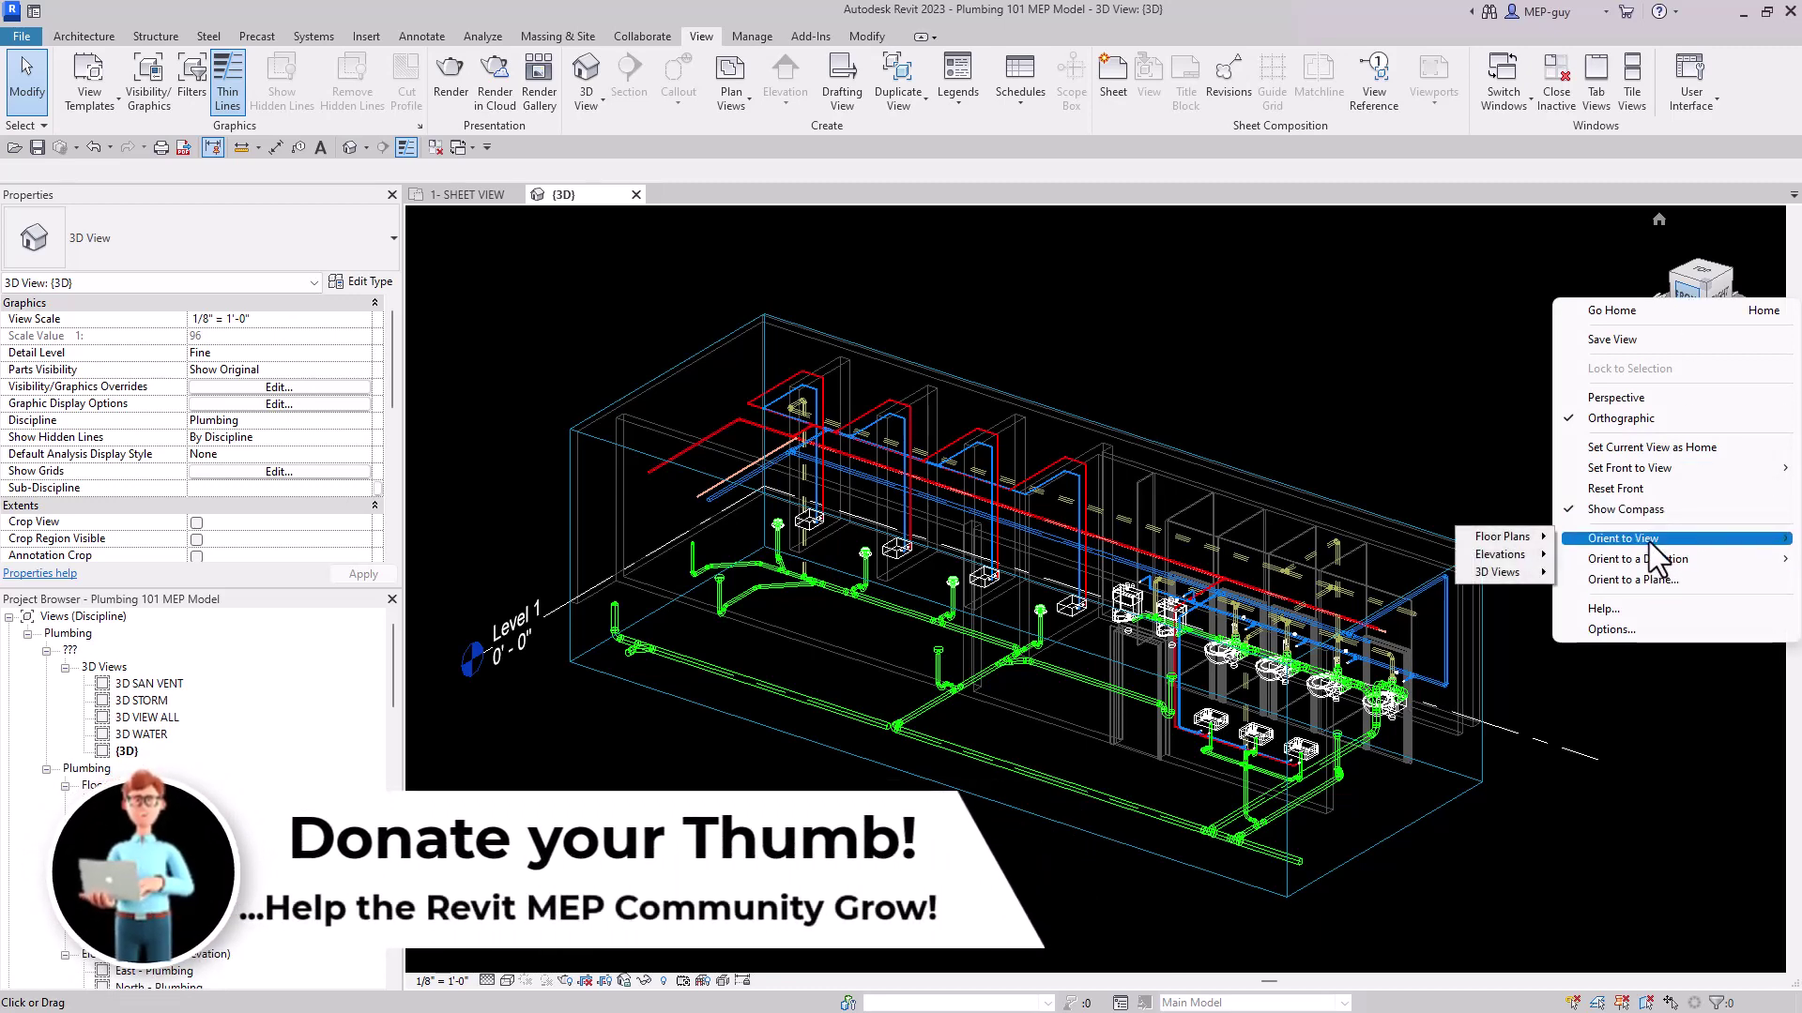
mouse_move(1510, 539)
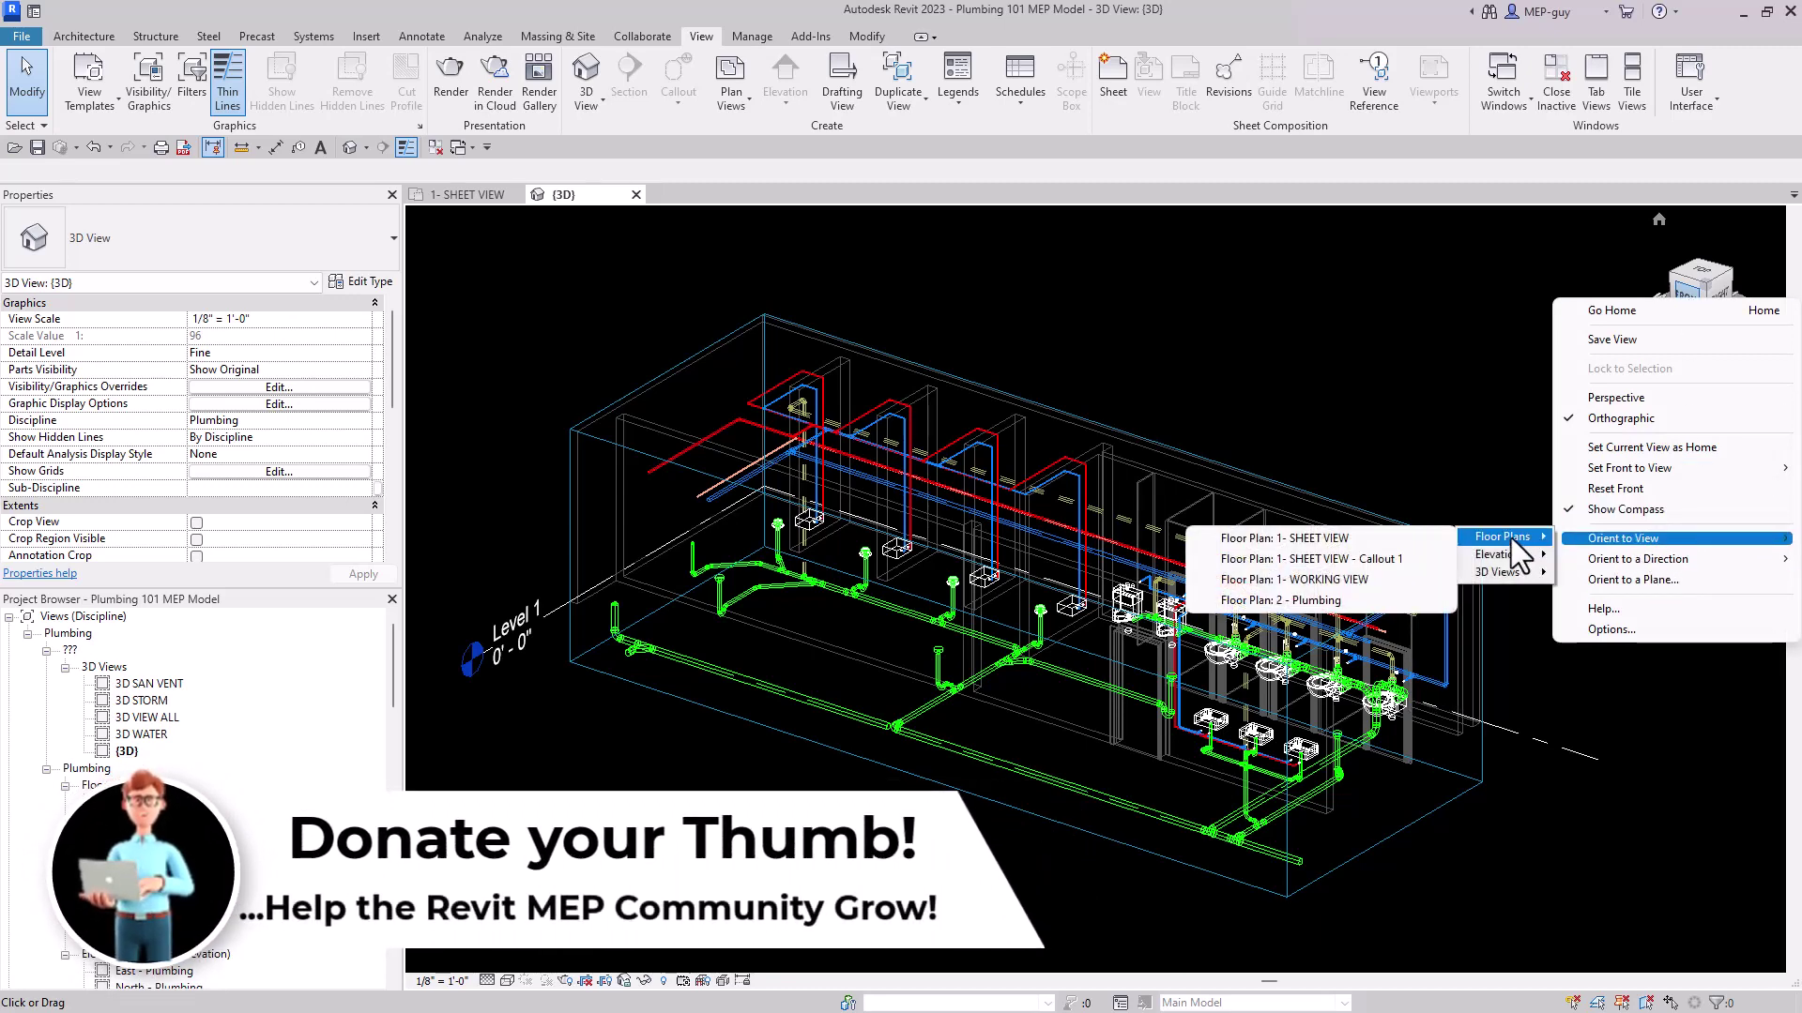
click(1364, 563)
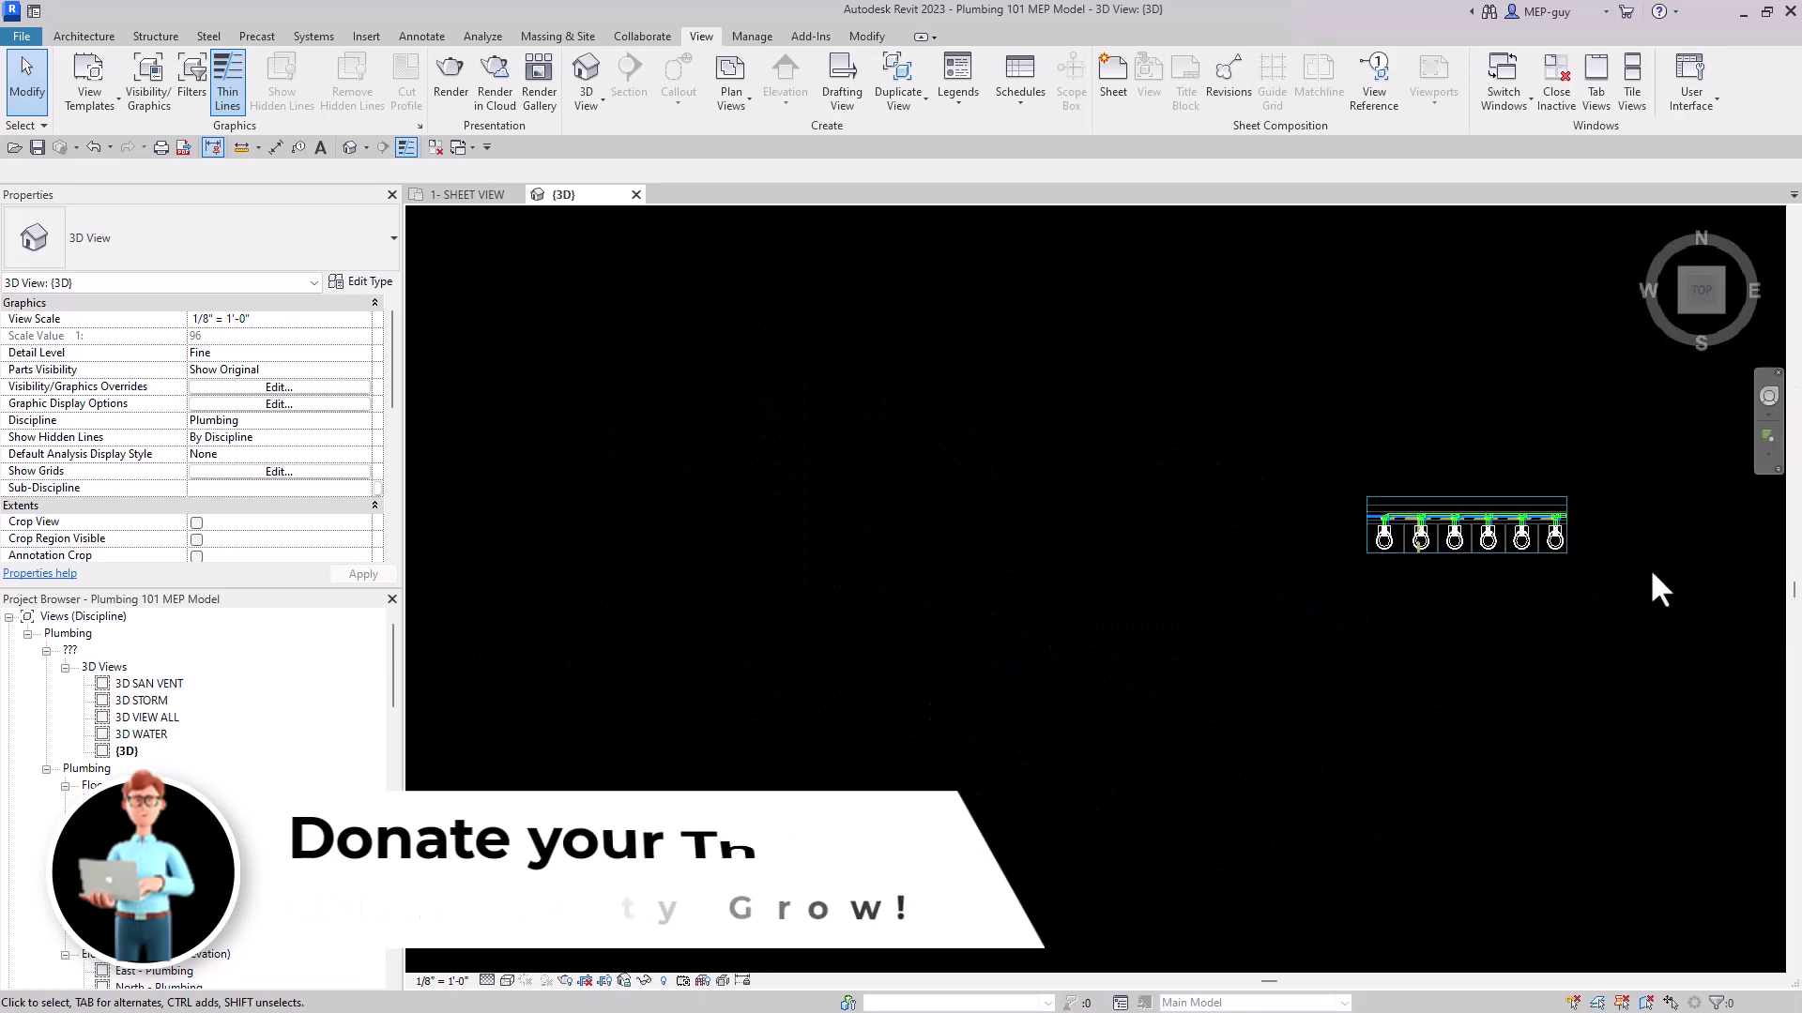
Rotate the toilets to an isometric angle and compare Hidden Line and Shaded visual styles
scroll(1595, 504, up, 7)
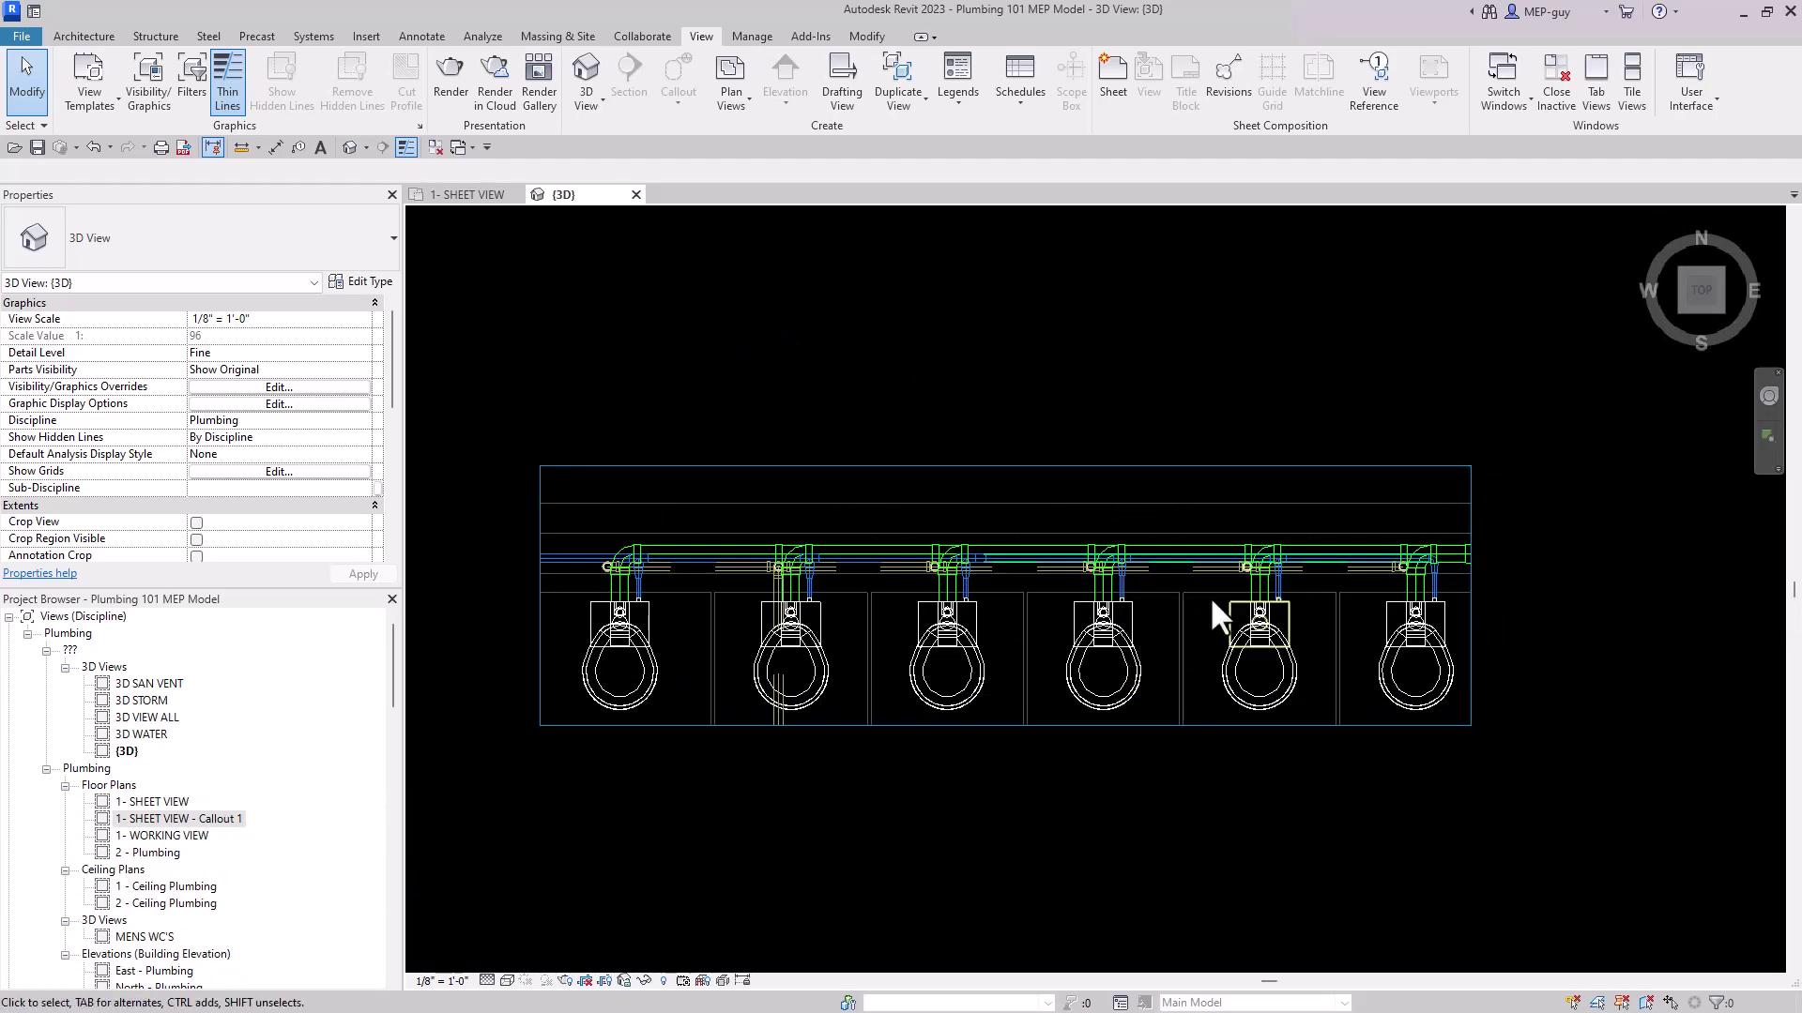
click(1725, 312)
scroll(1149, 657, up, 3)
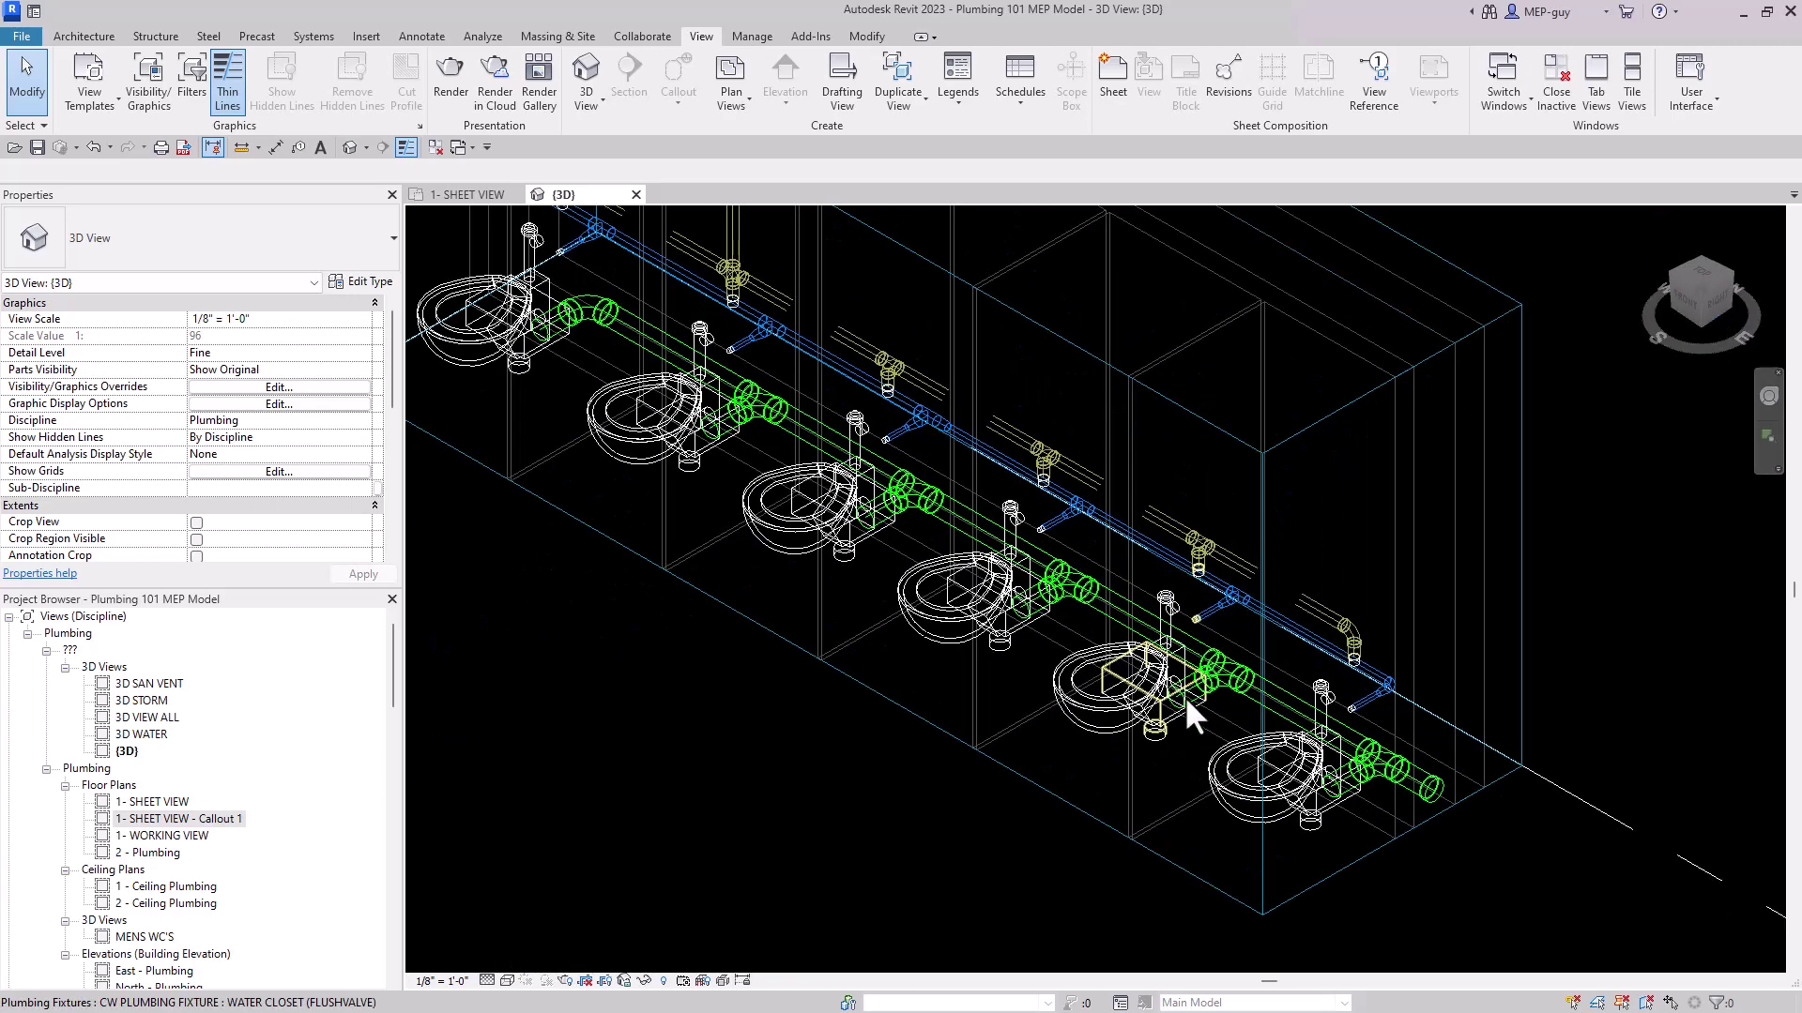
click(507, 981)
click(543, 906)
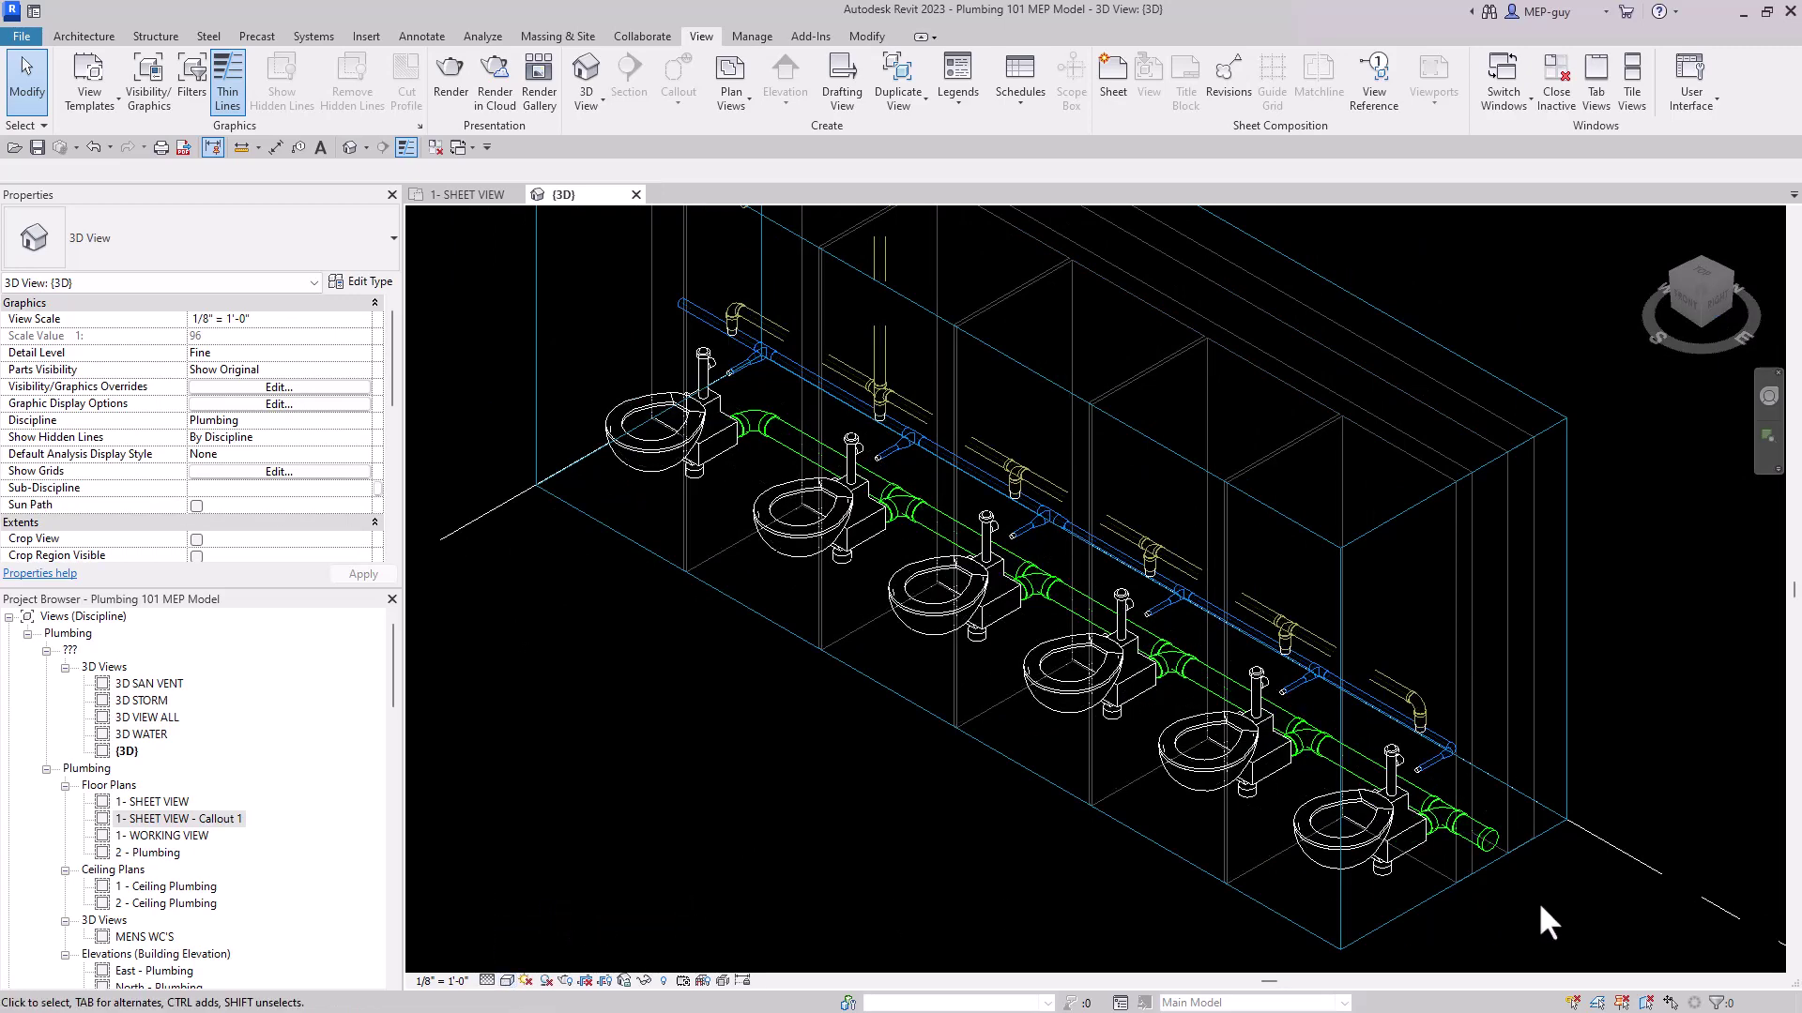
click(507, 982)
click(542, 924)
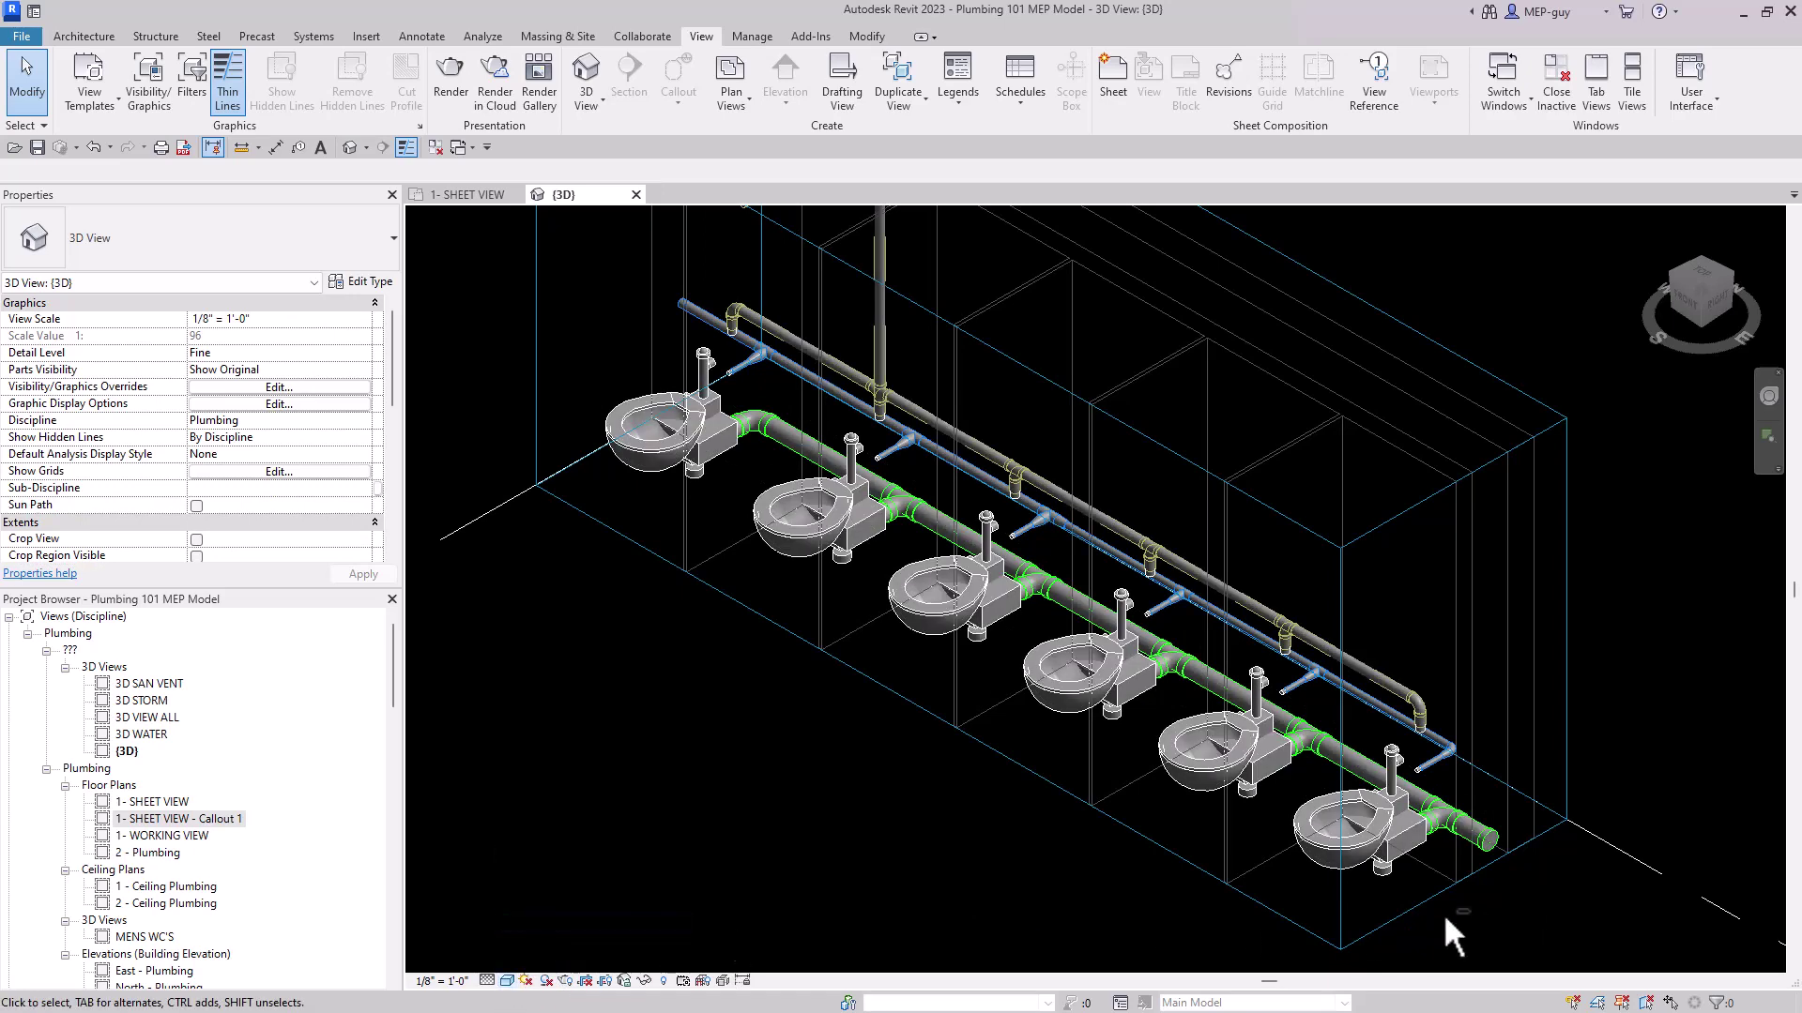
Set the toilets and piping to Hidden Line and orbit to a new angle
shift+middle_drag(1454, 935, 1098, 864)
scroll(887, 788, up, 3)
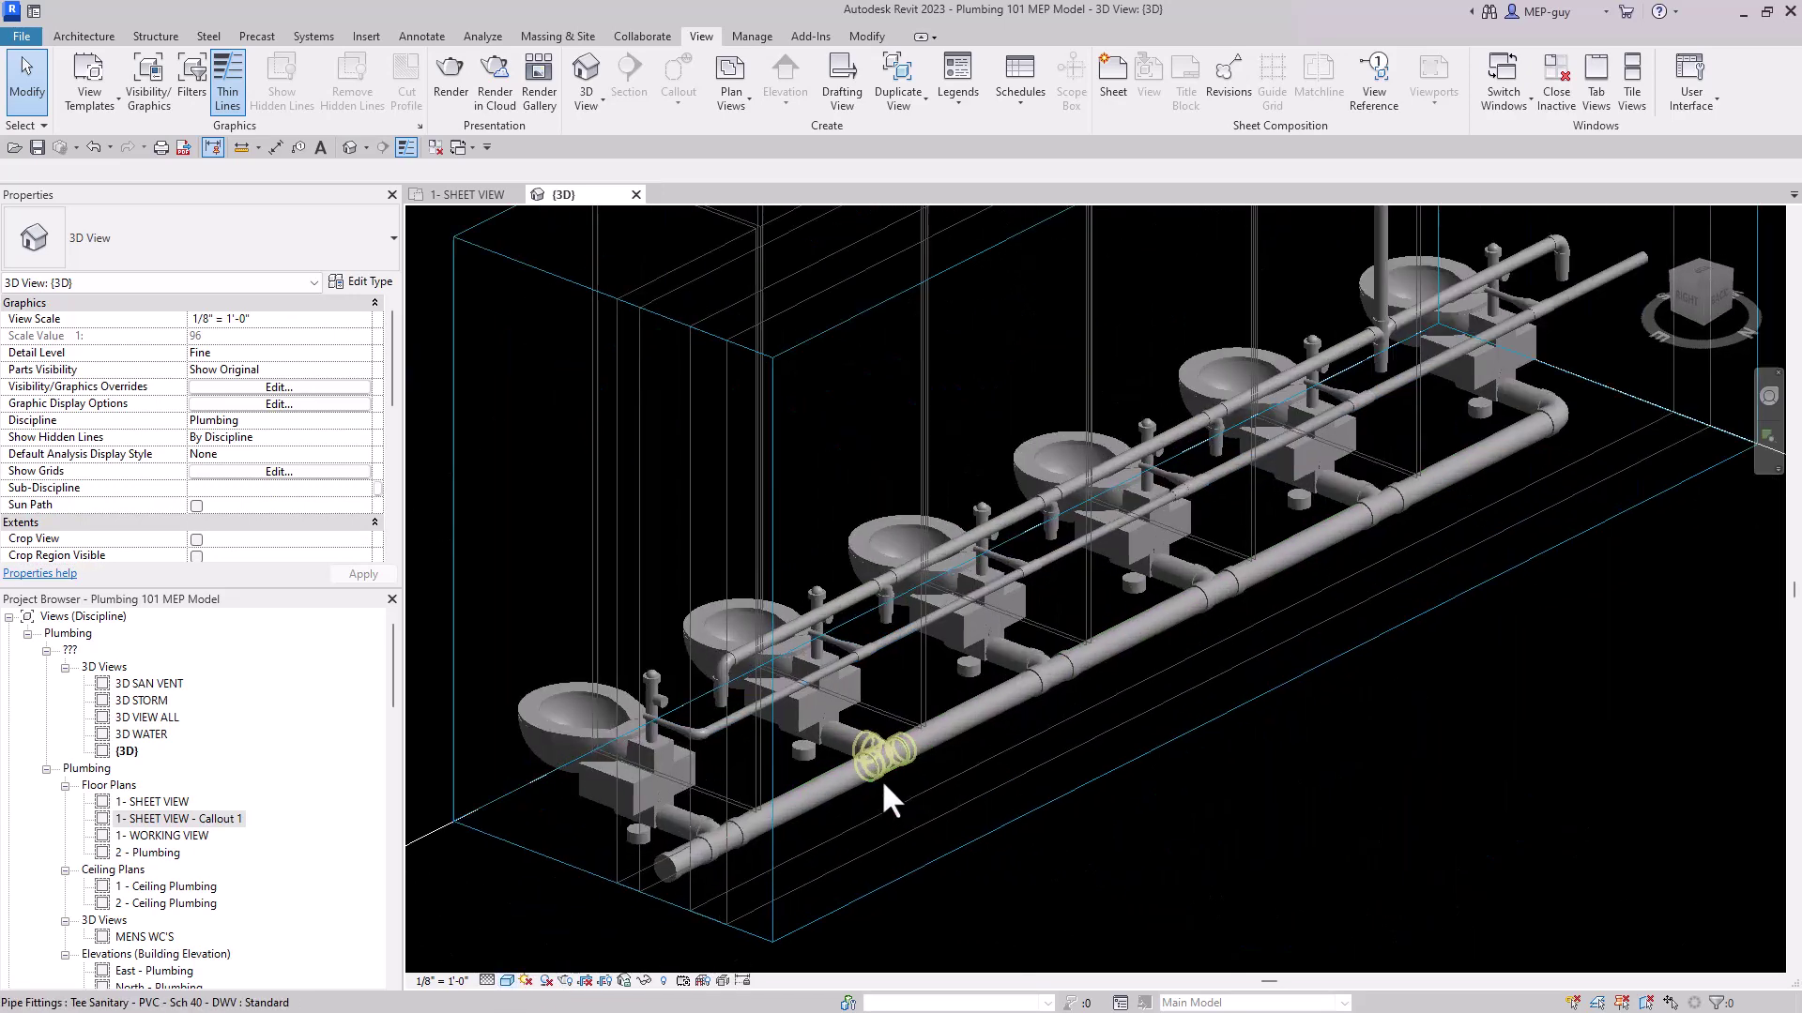
scroll(751, 845, down, 2)
click(507, 982)
click(548, 905)
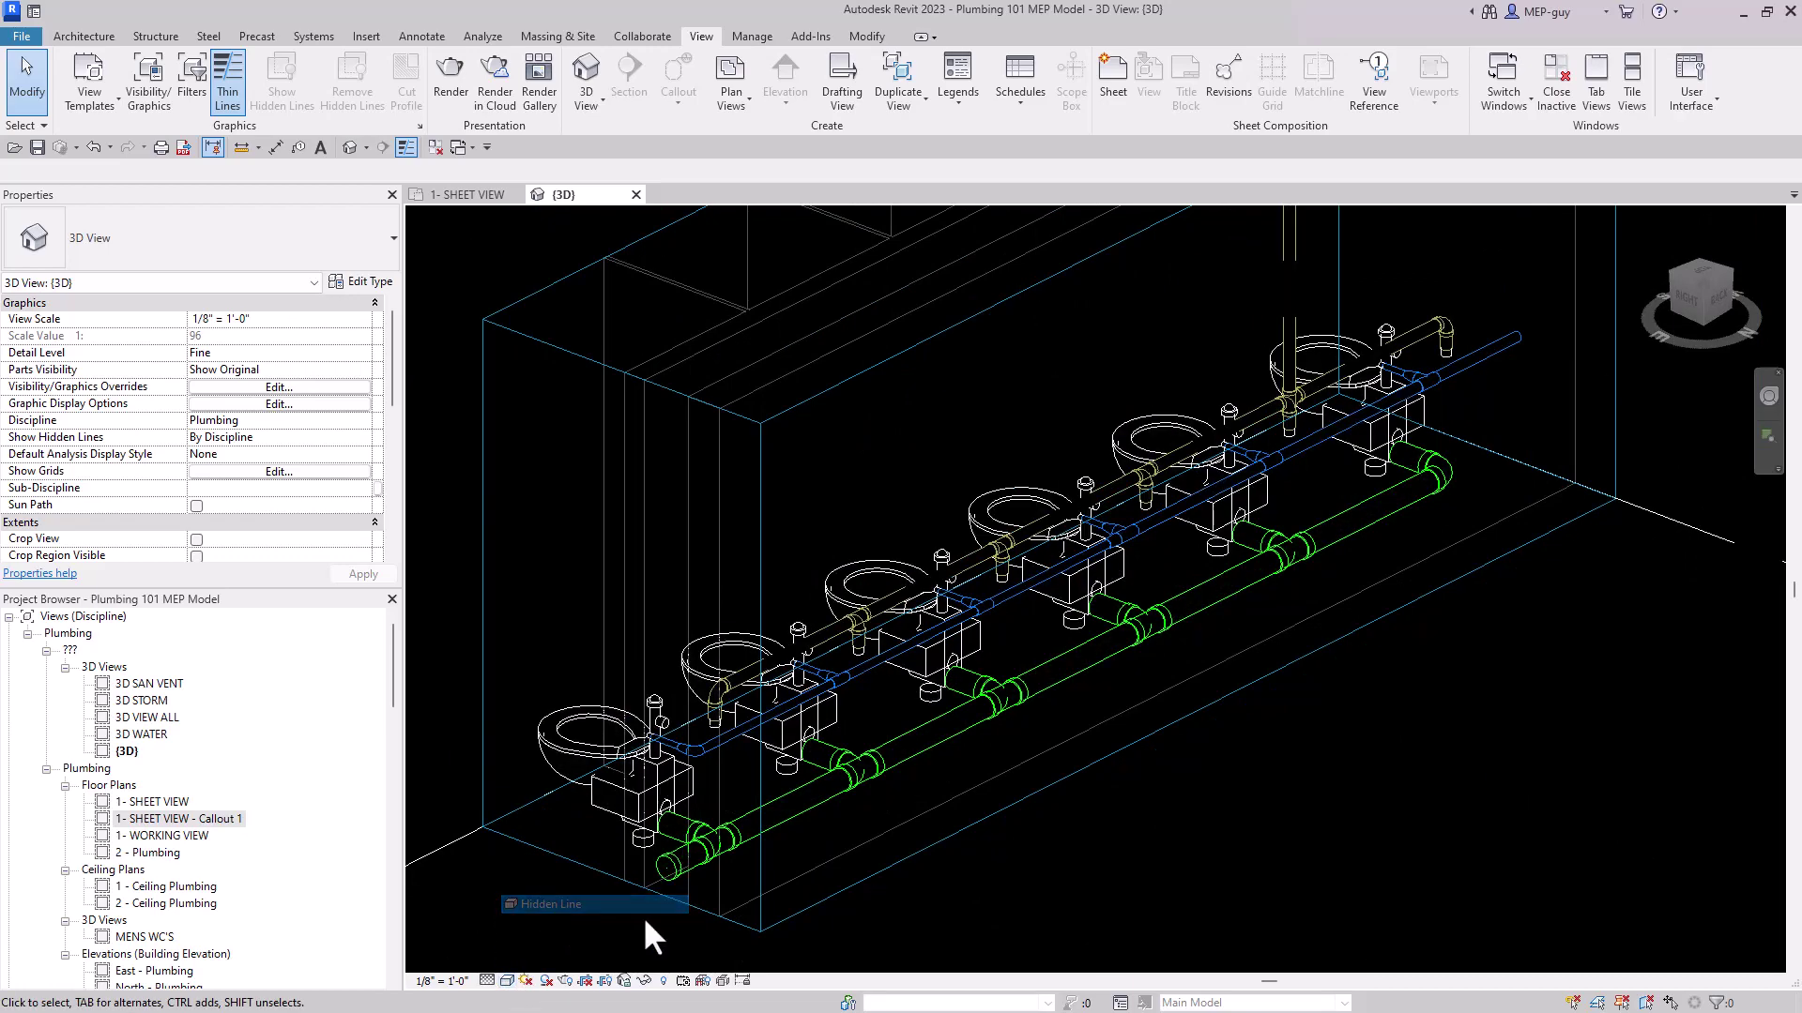
shift+middle_drag(1052, 817, 1224, 669)
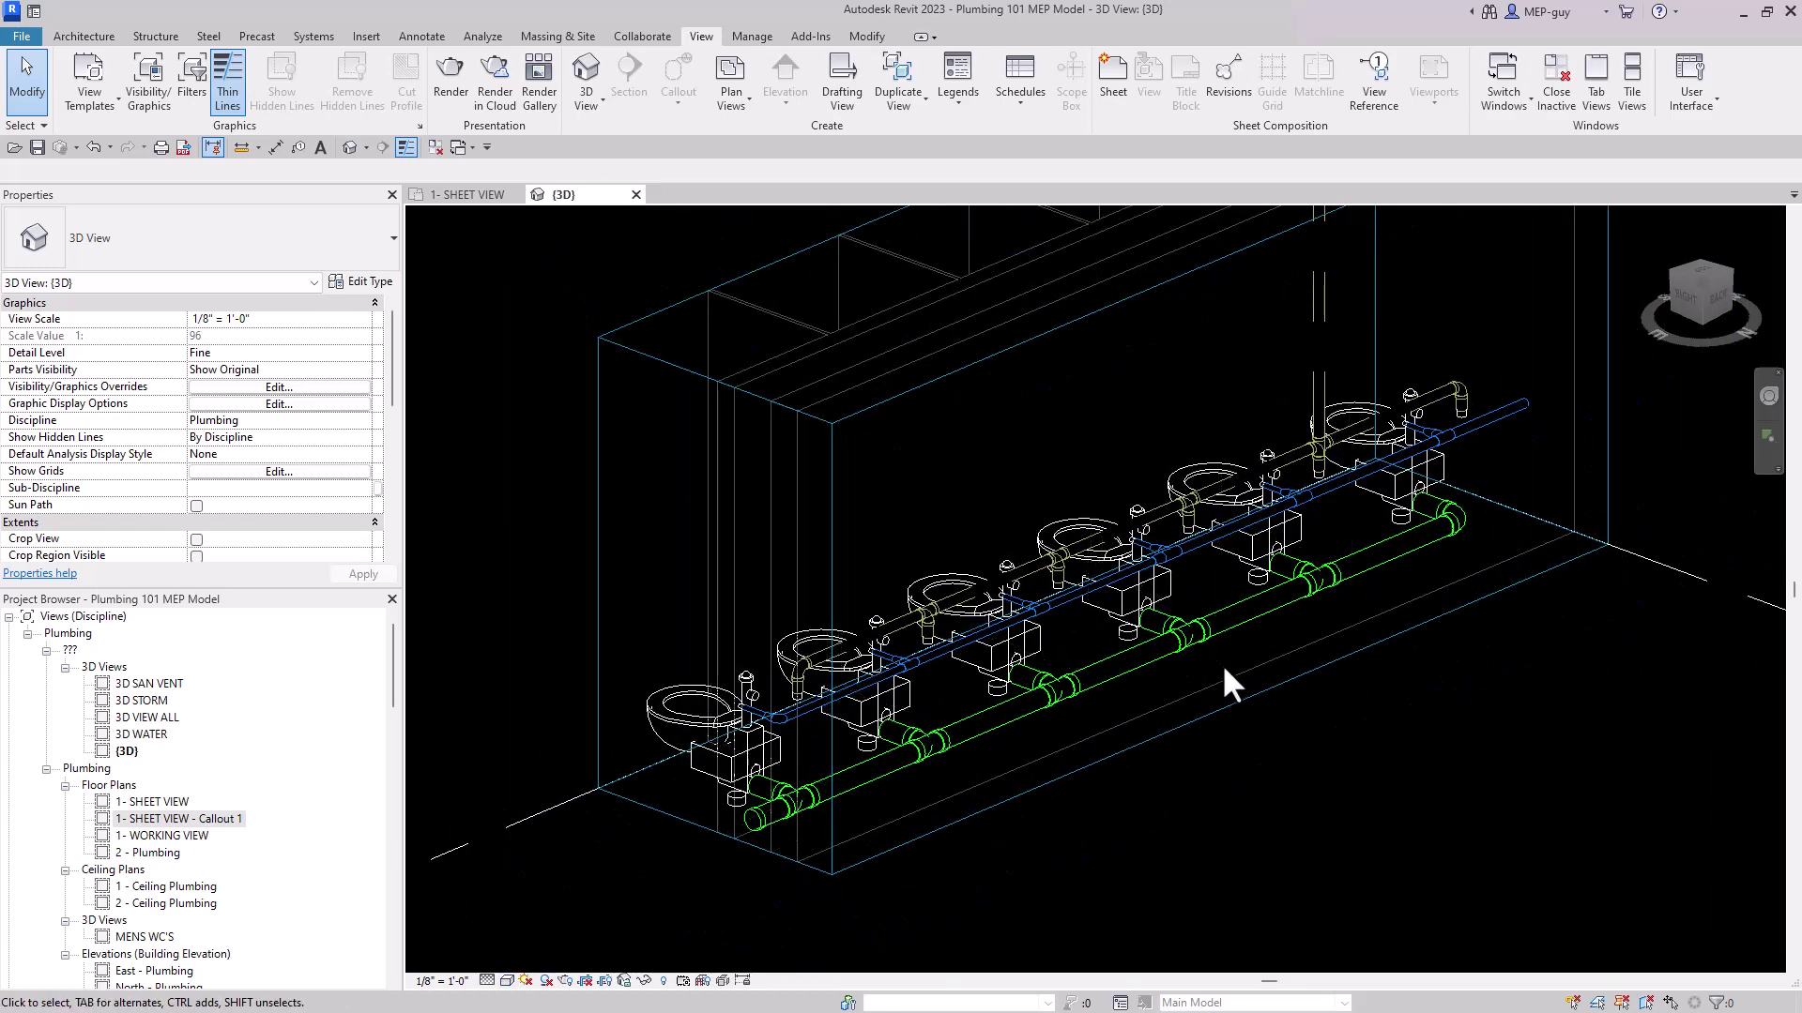
scroll(865, 792, down, 2)
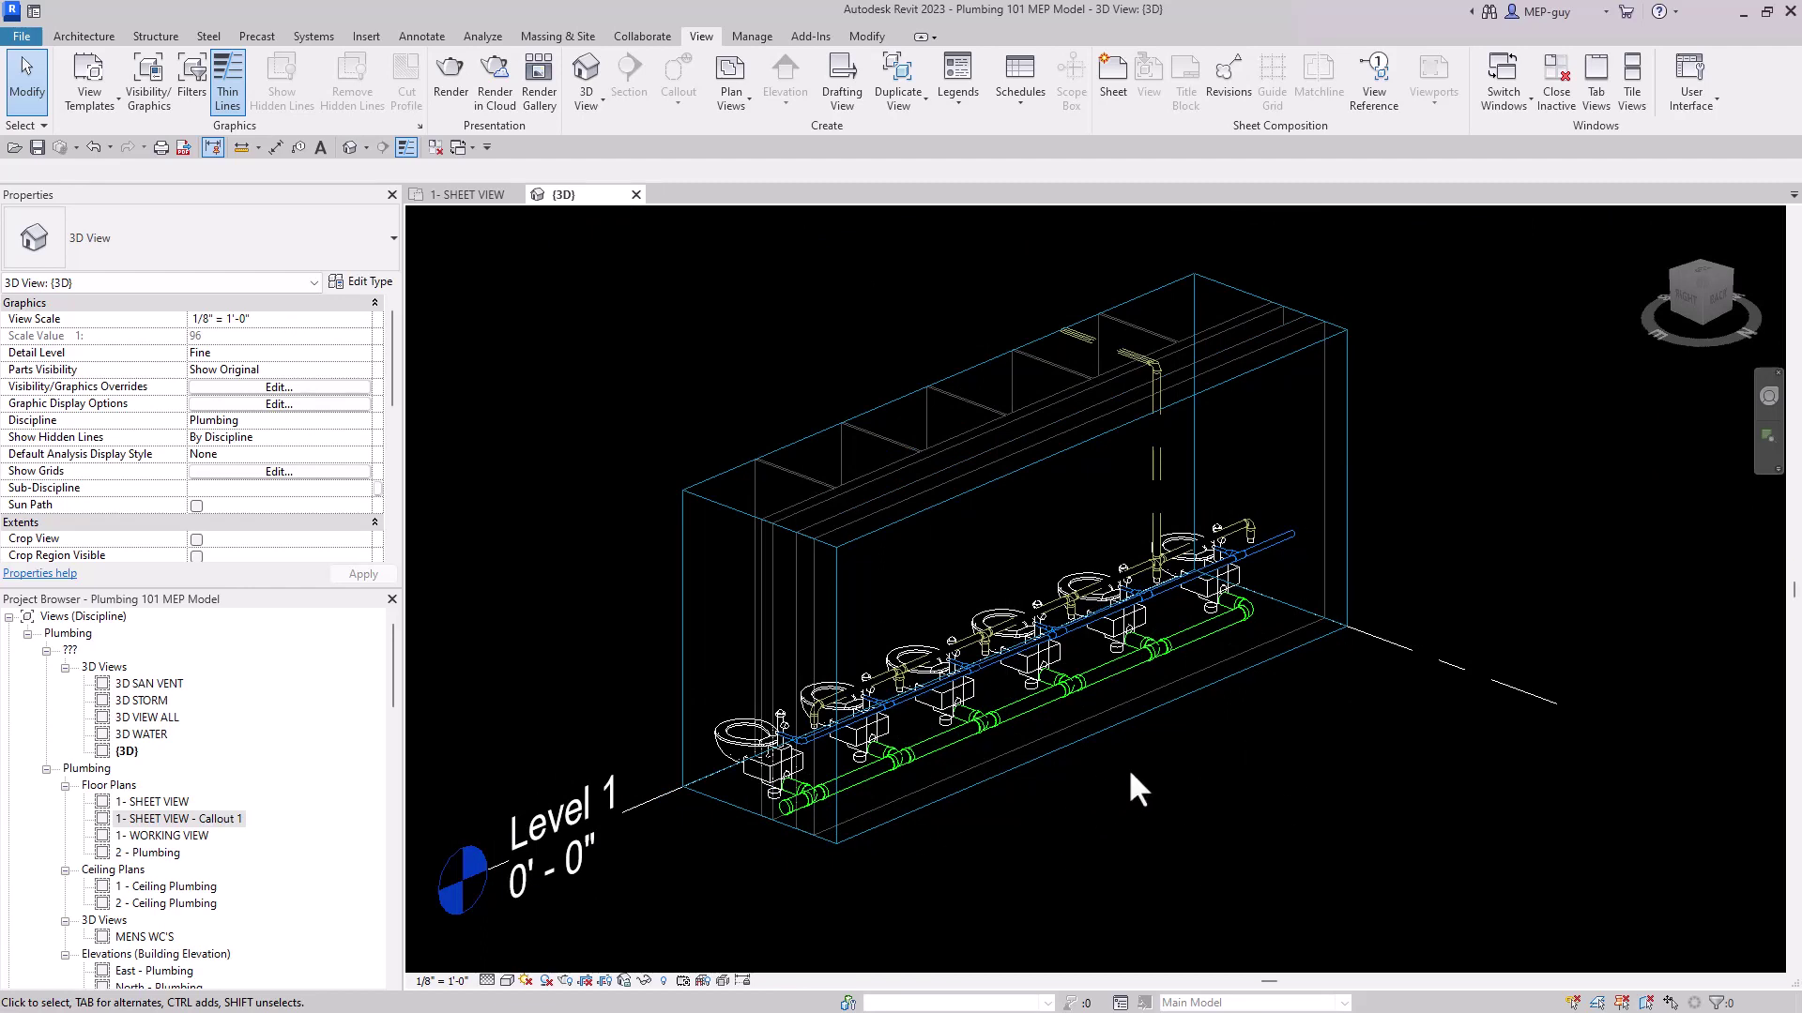
Open the sample office project's 02 - Floor plan from the Project Browser
key(z)
key(r)
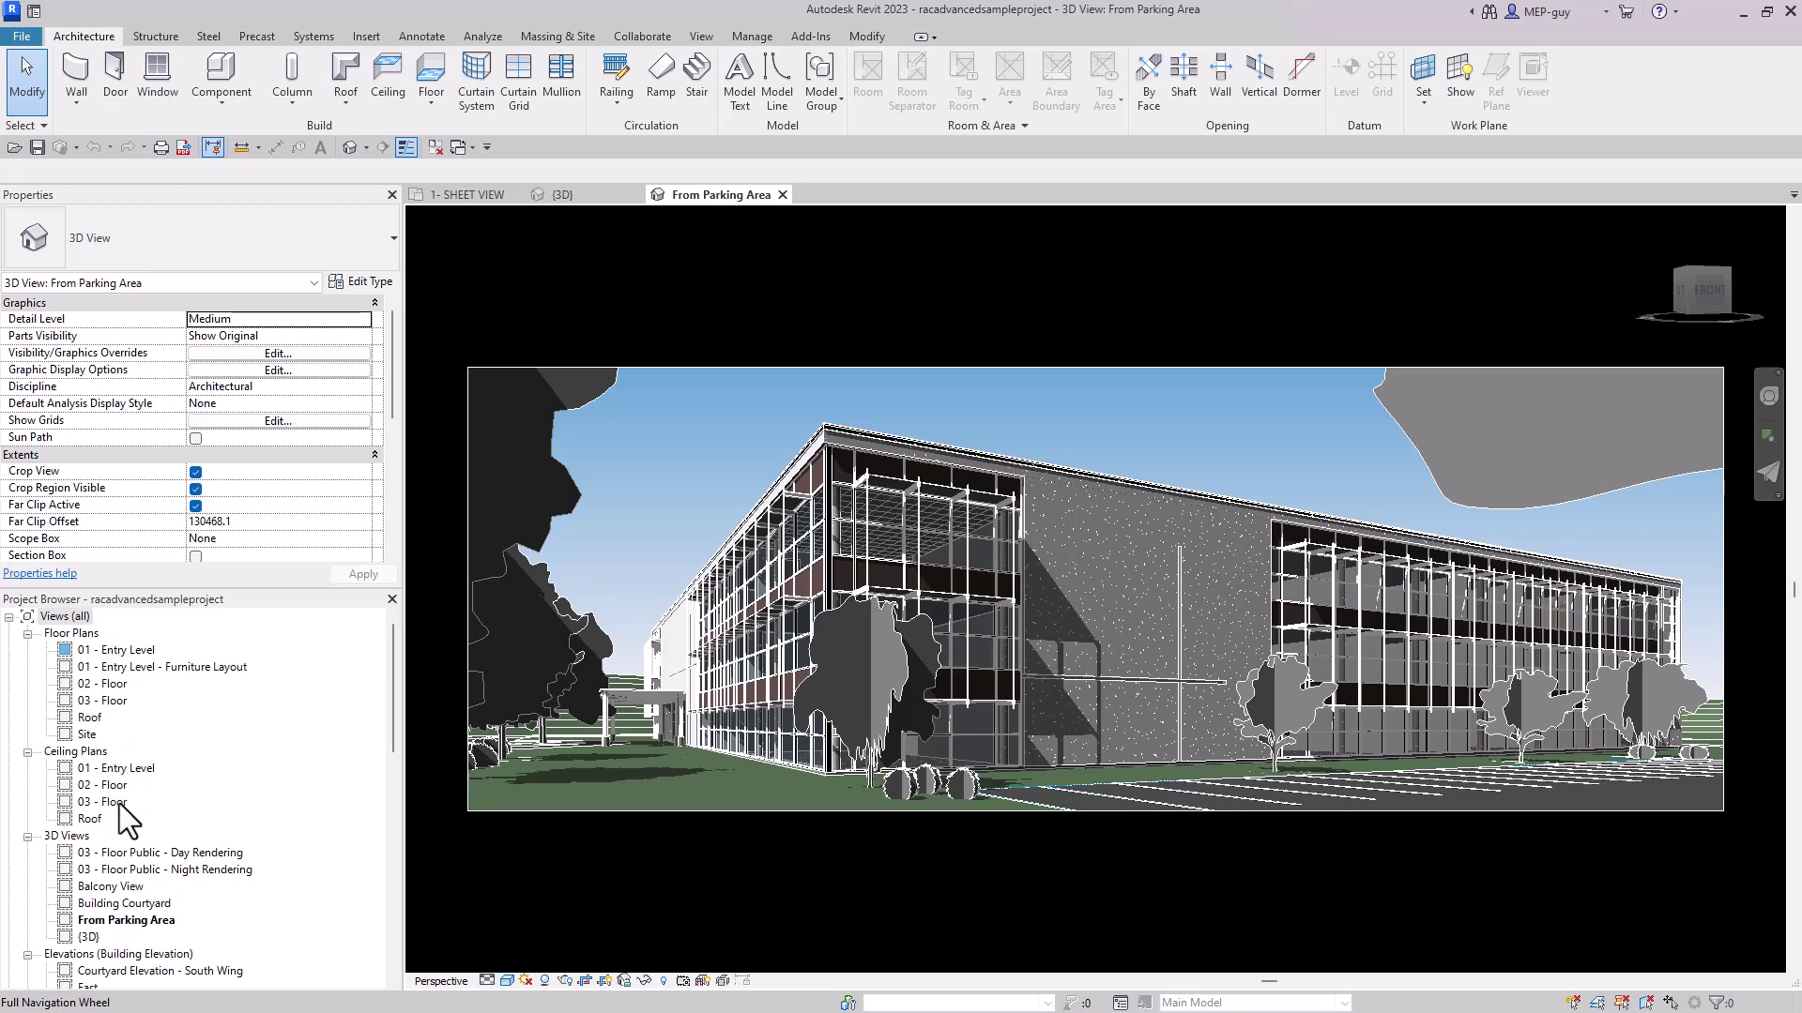
scroll(132, 807, down, 4)
scroll(132, 807, up, 4)
click(104, 684)
double_click(118, 682)
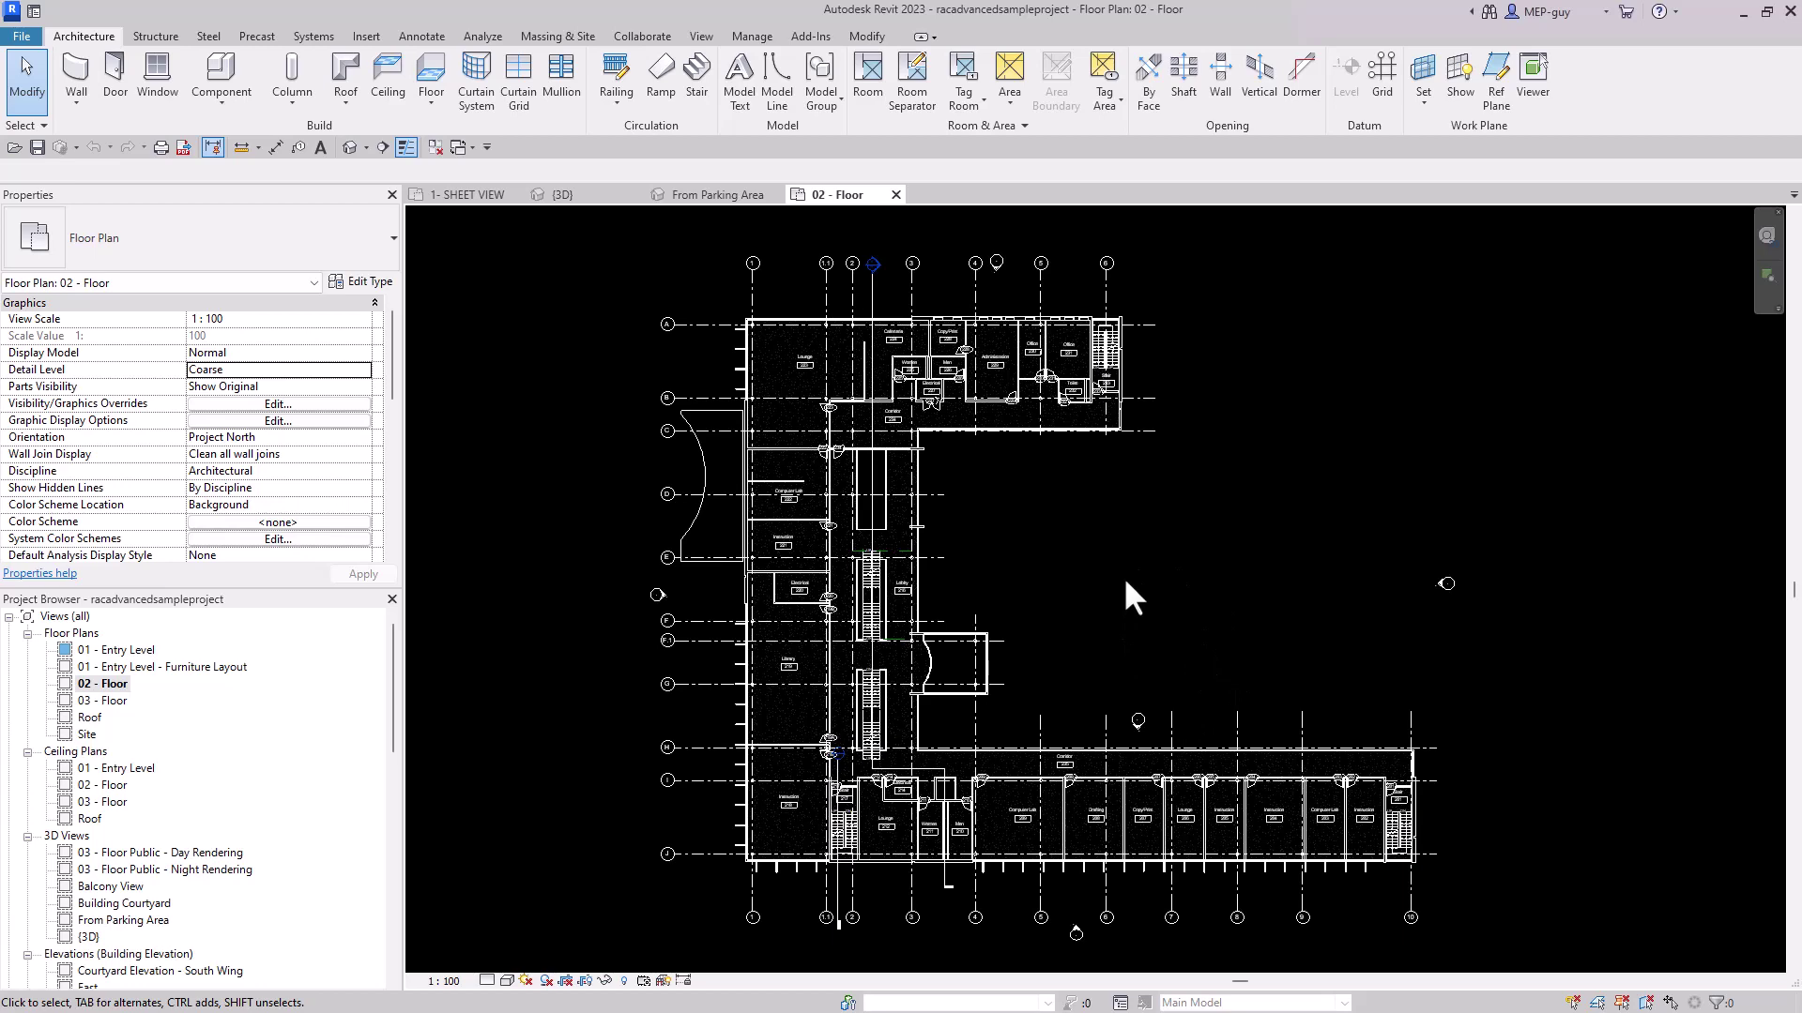
click(701, 35)
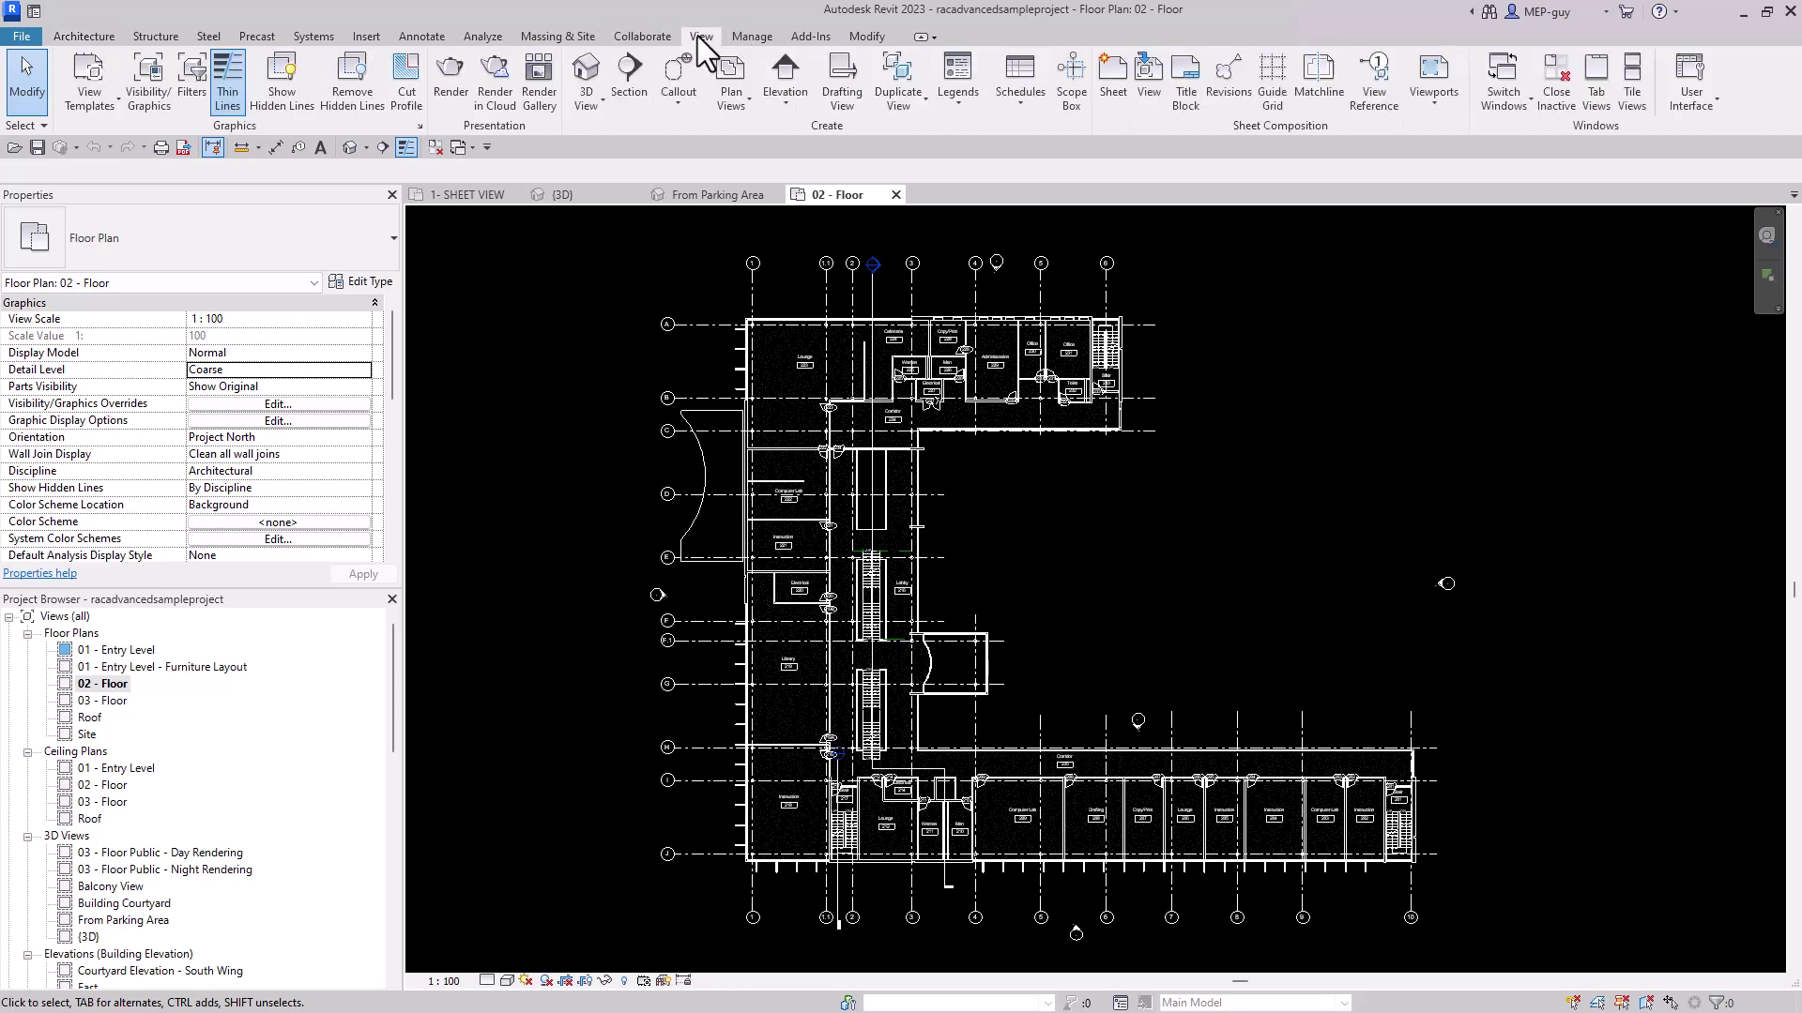
Create the default {3D} view of the building and set its detail level to Fine
click(584, 70)
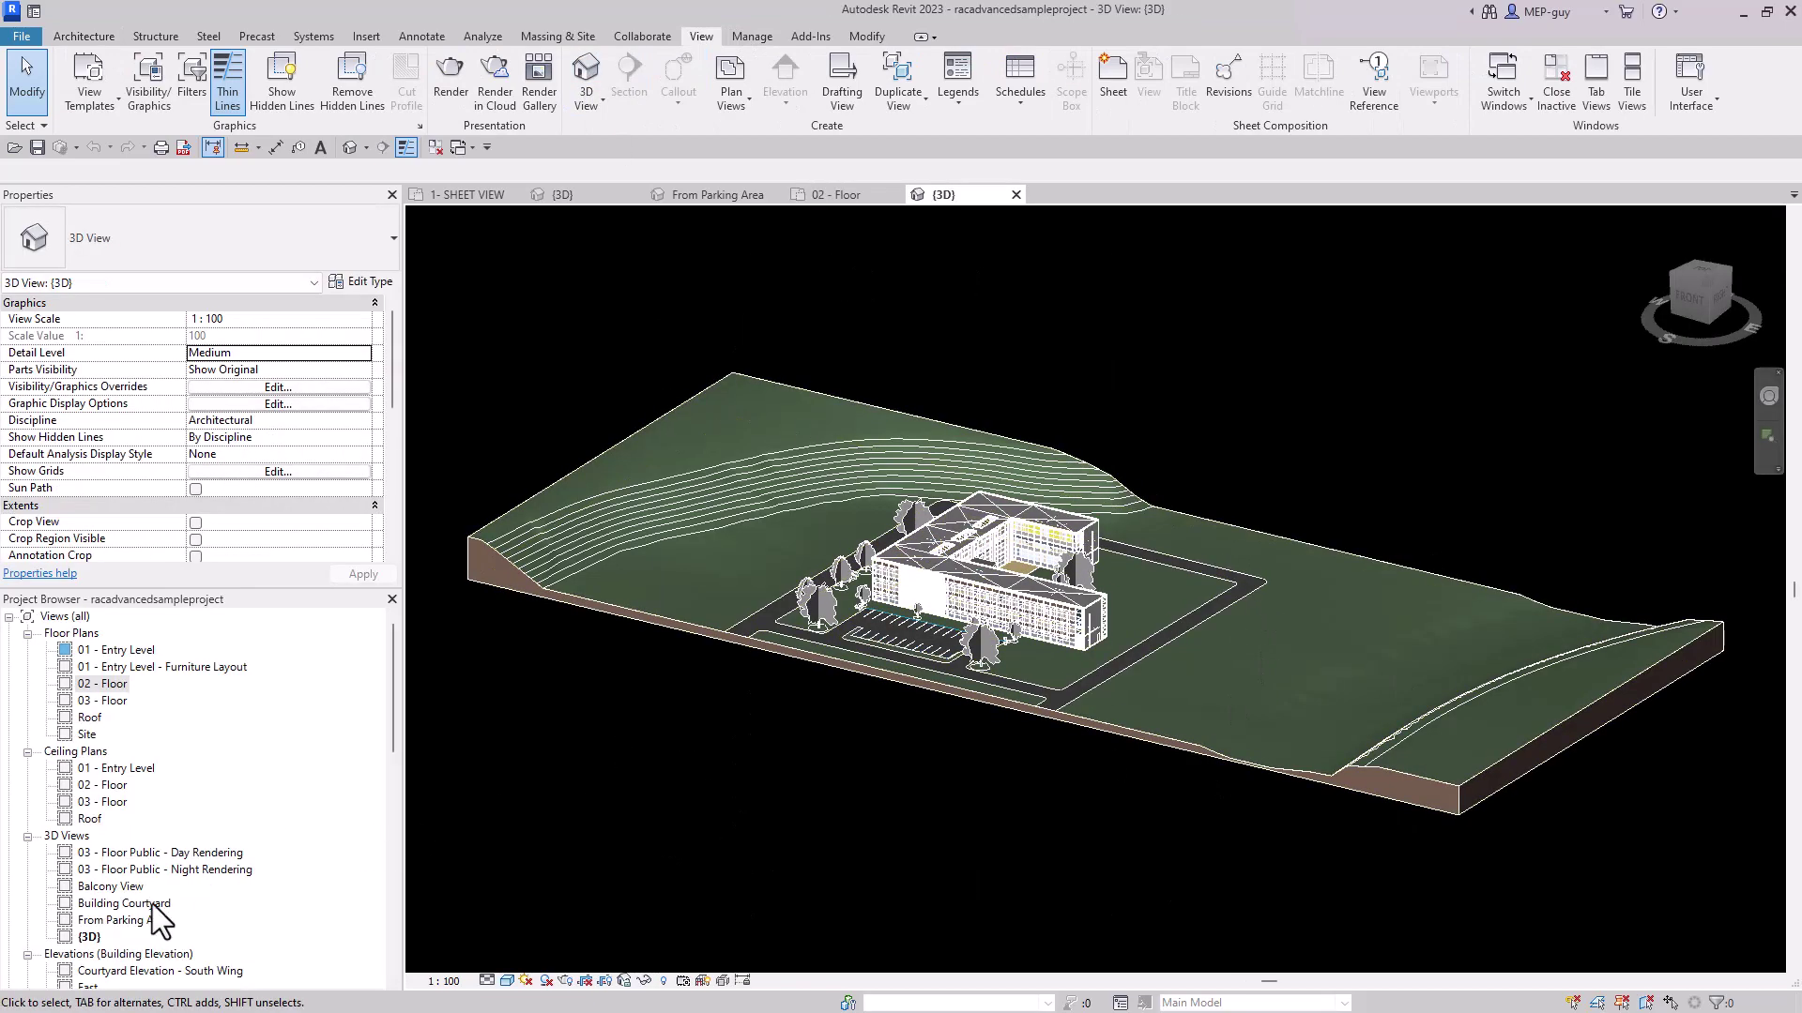
scroll(915, 535, up, 3)
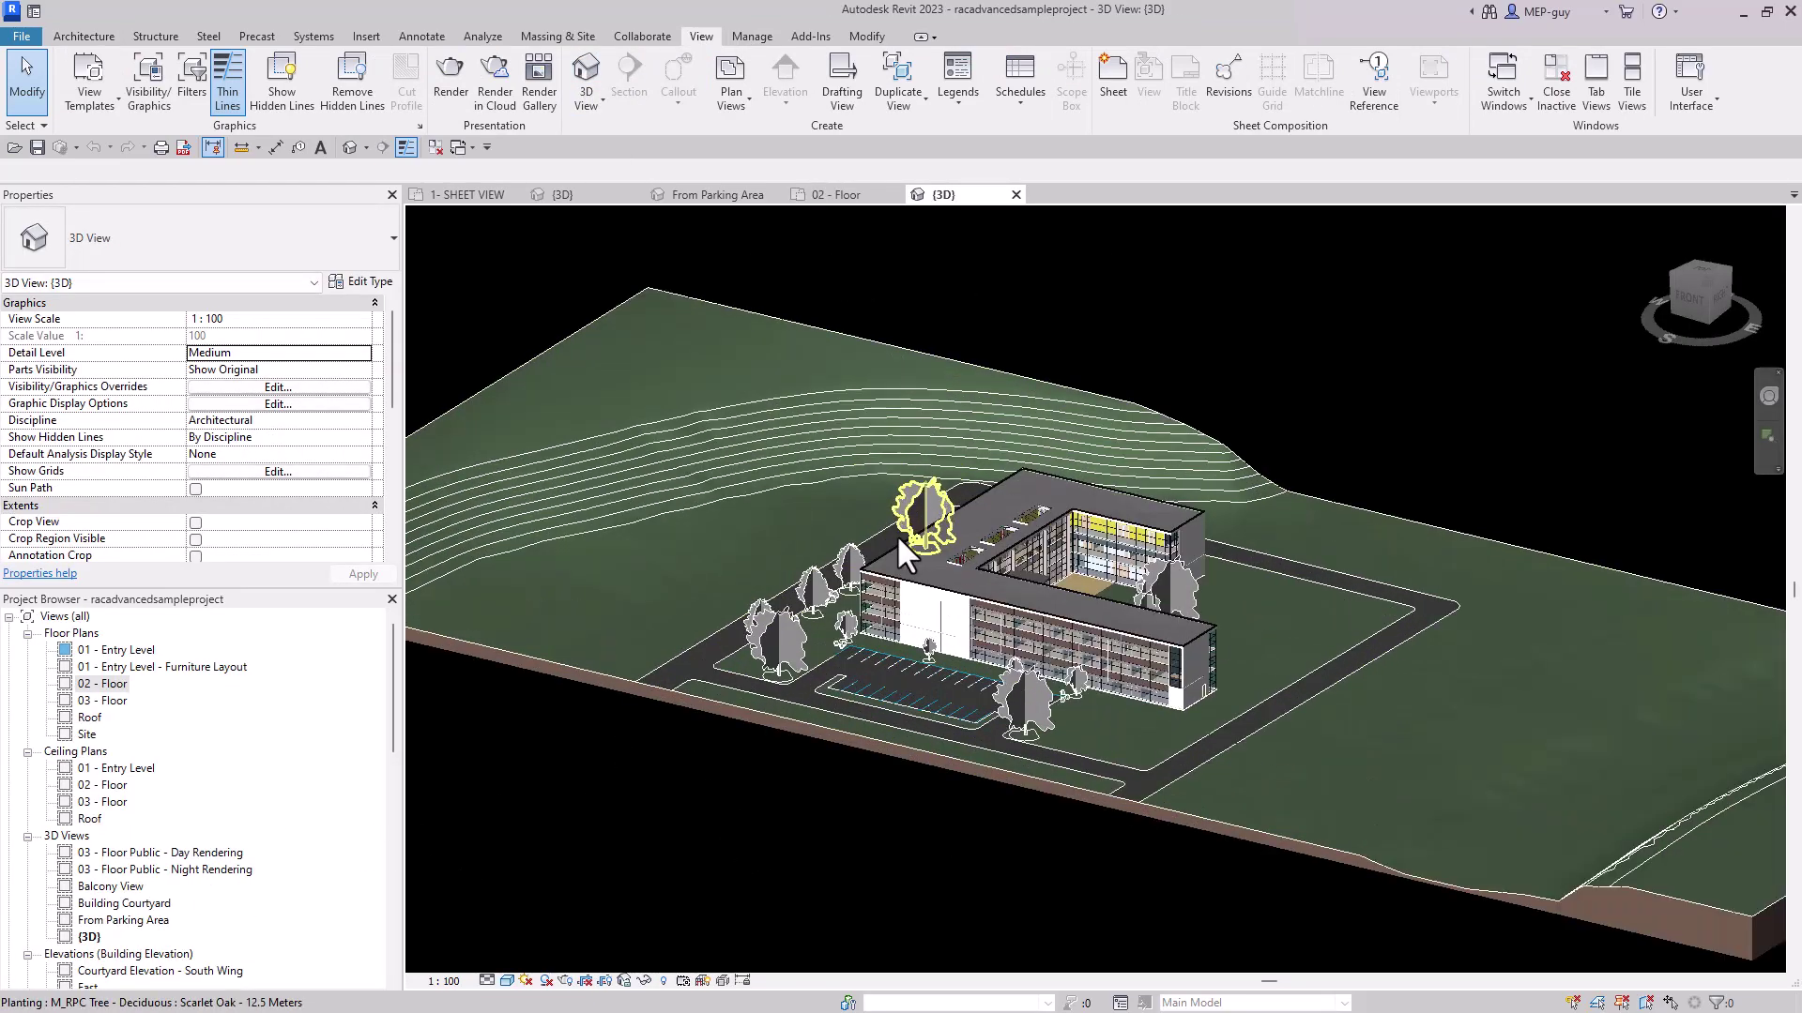
click(507, 981)
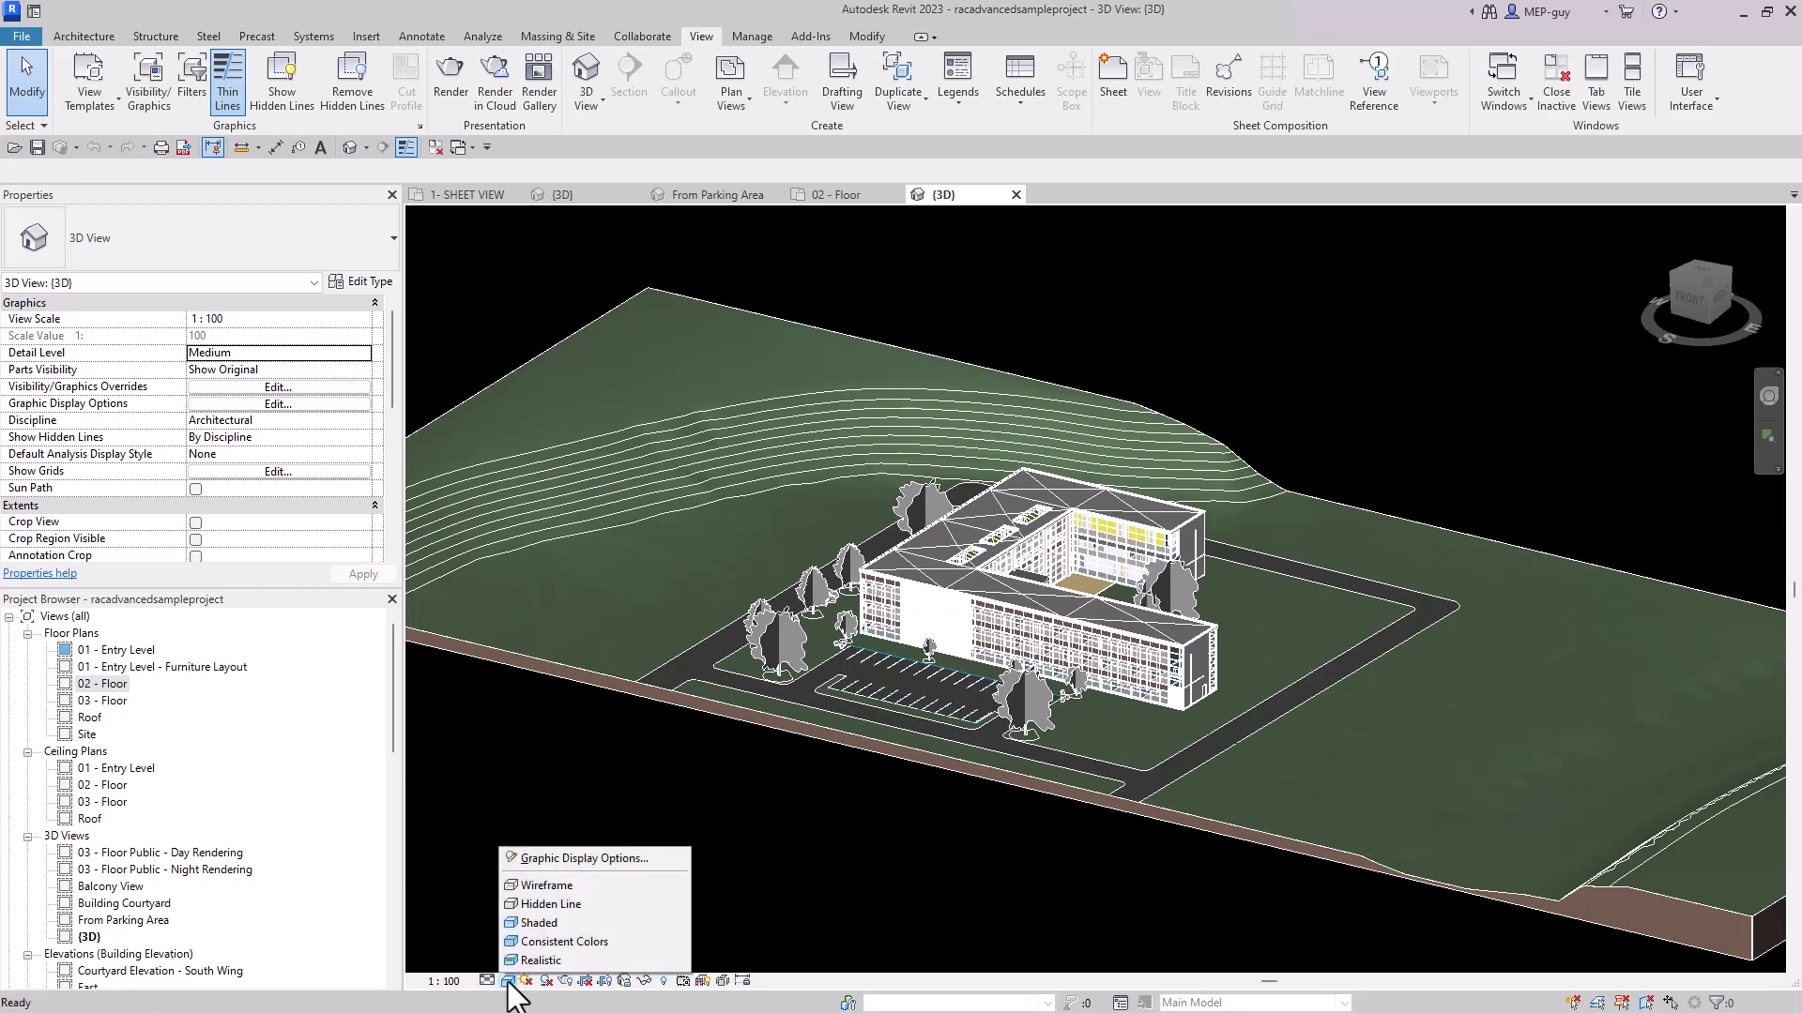
click(533, 929)
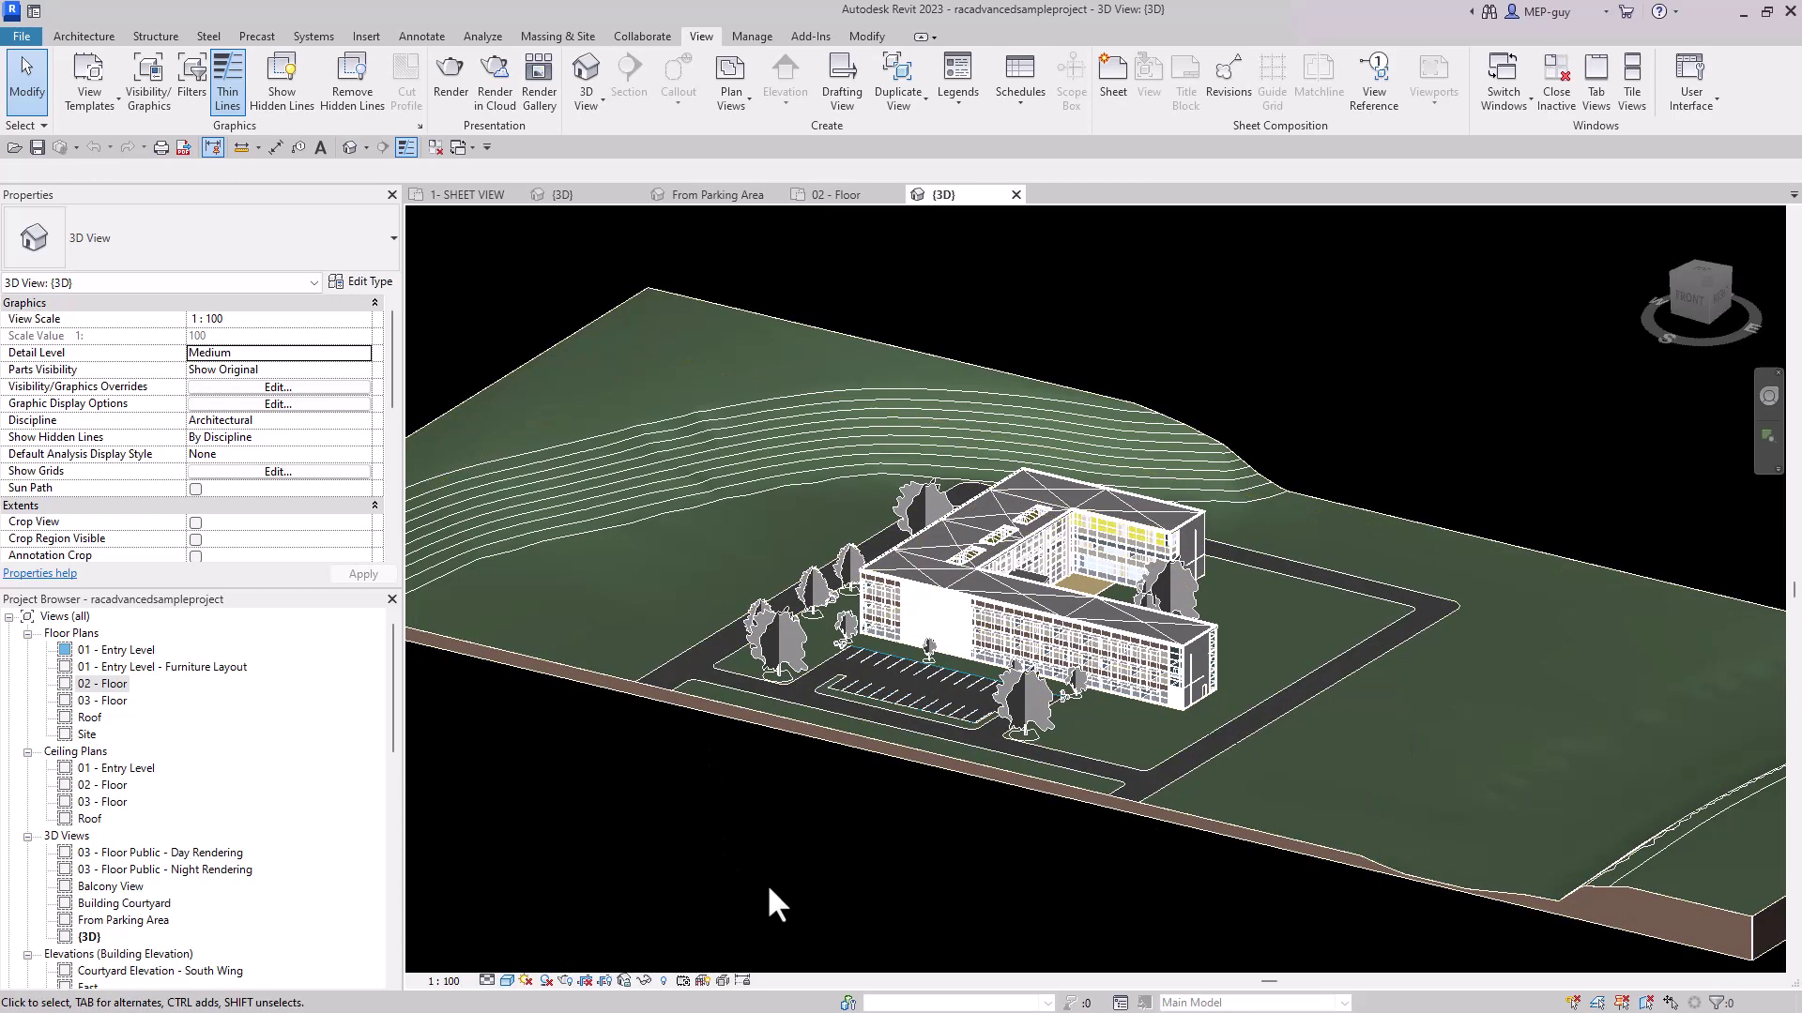
click(487, 980)
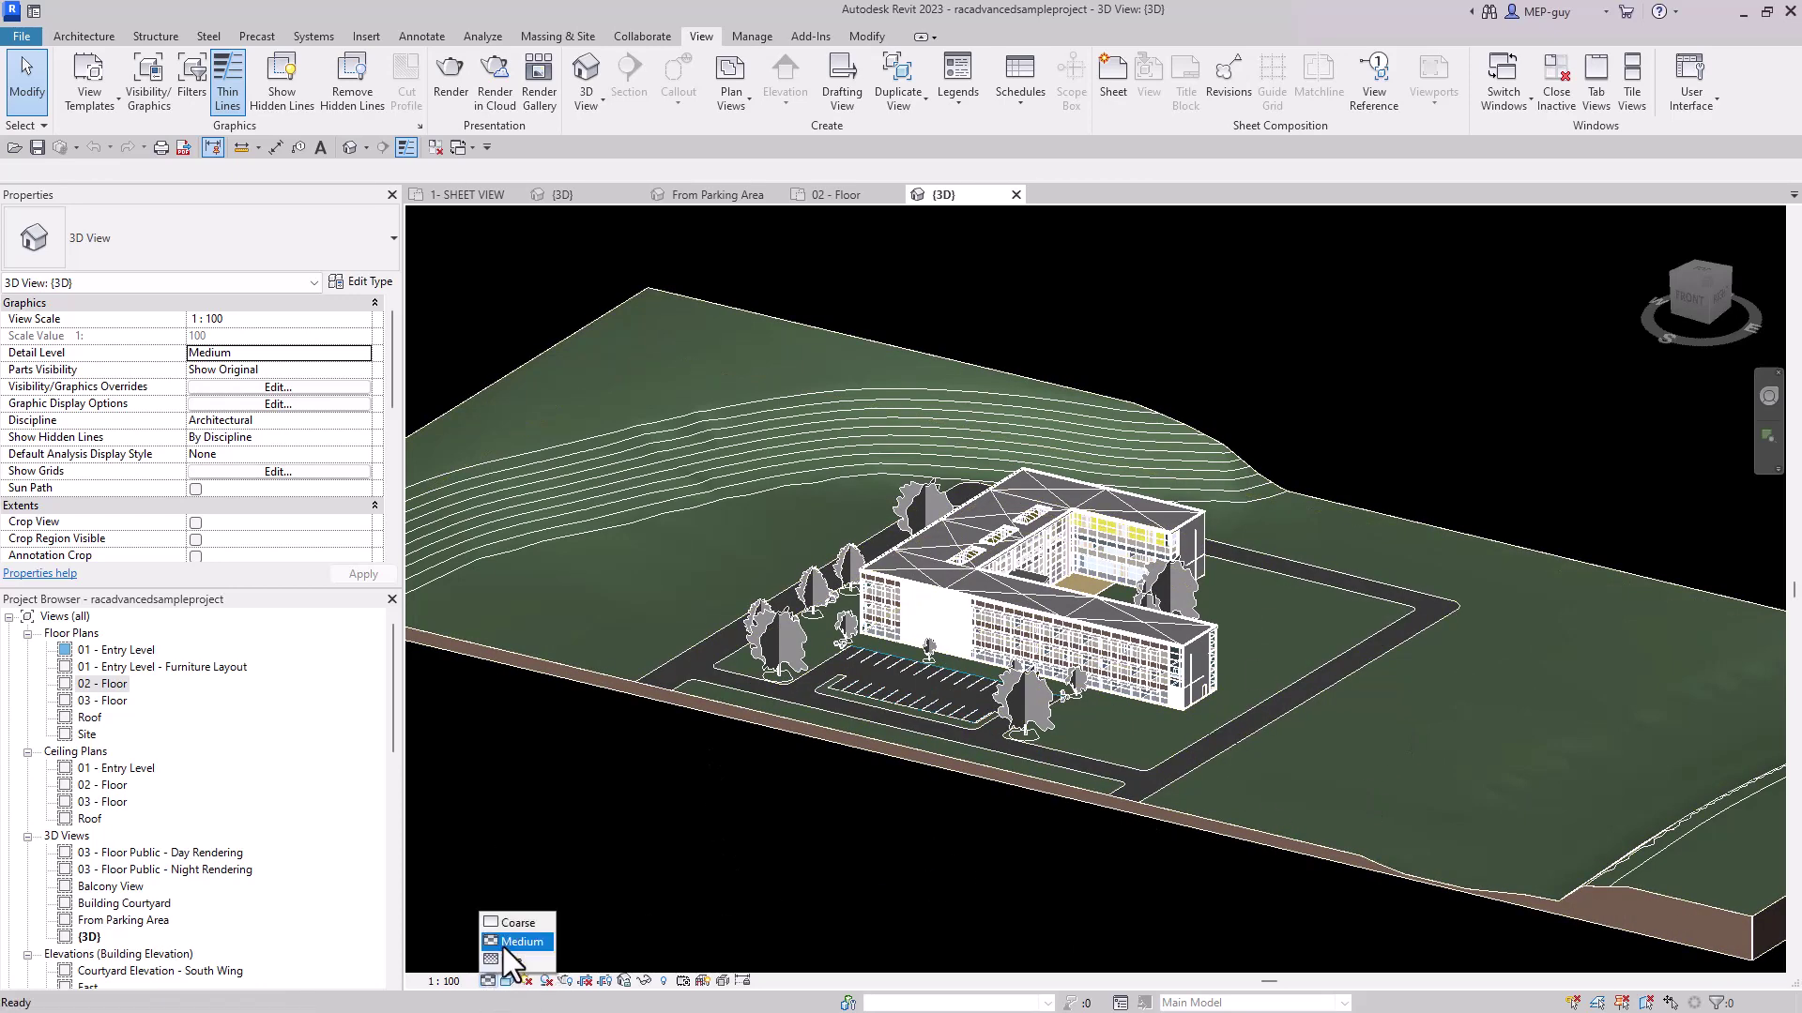
click(512, 960)
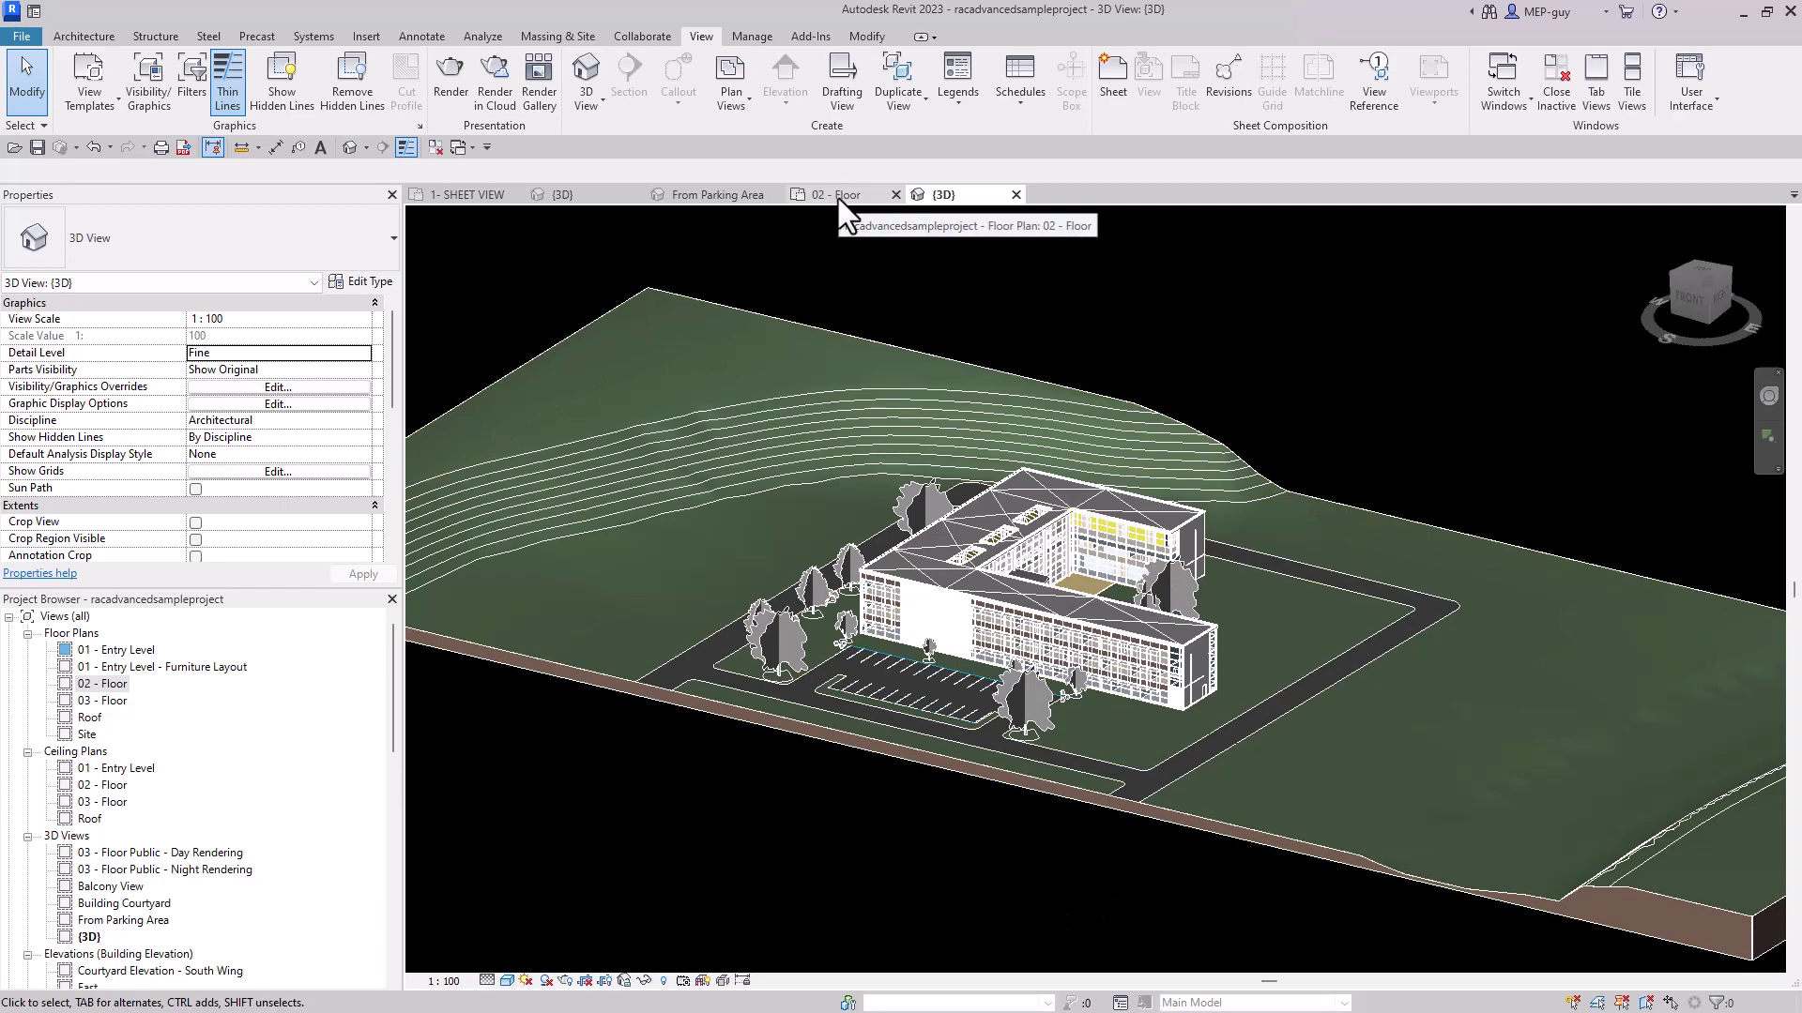
Zoom around the new 3D building view, then return to the 02 - Floor plan
scroll(1088, 649, up, 5)
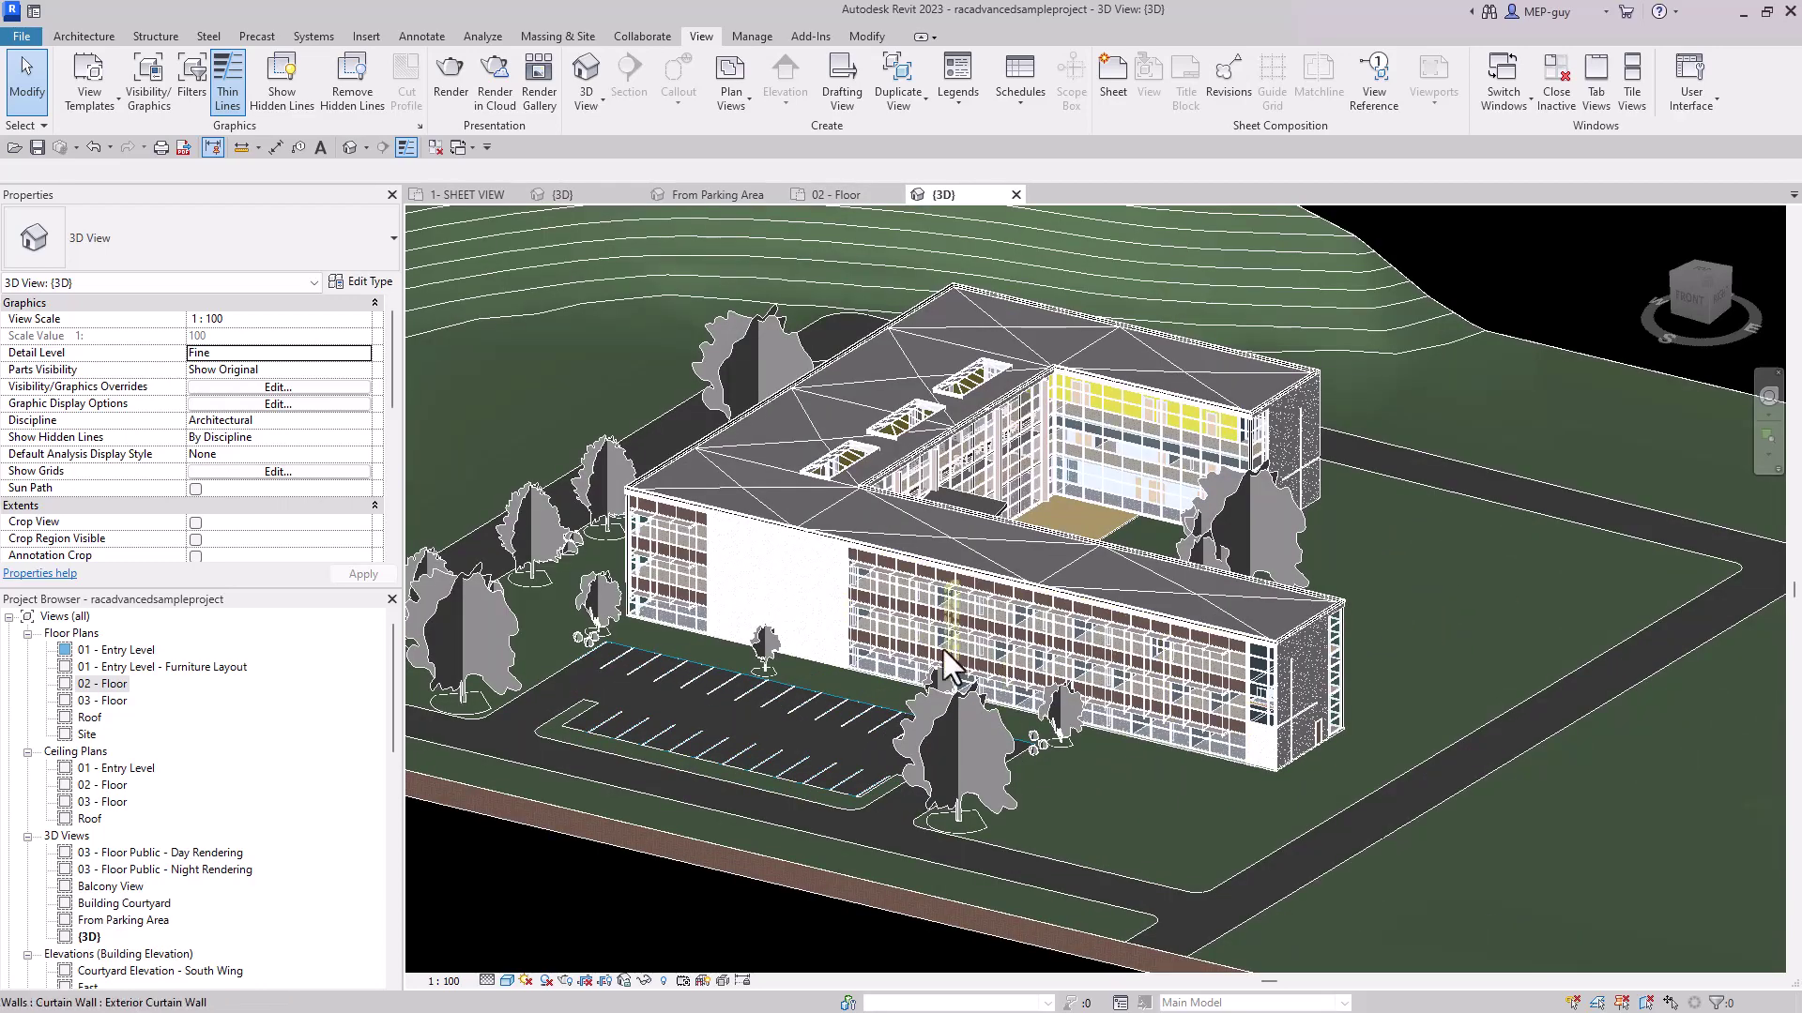
scroll(943, 649, up, 3)
scroll(1303, 666, down, 2)
scroll(1147, 746, up, 2)
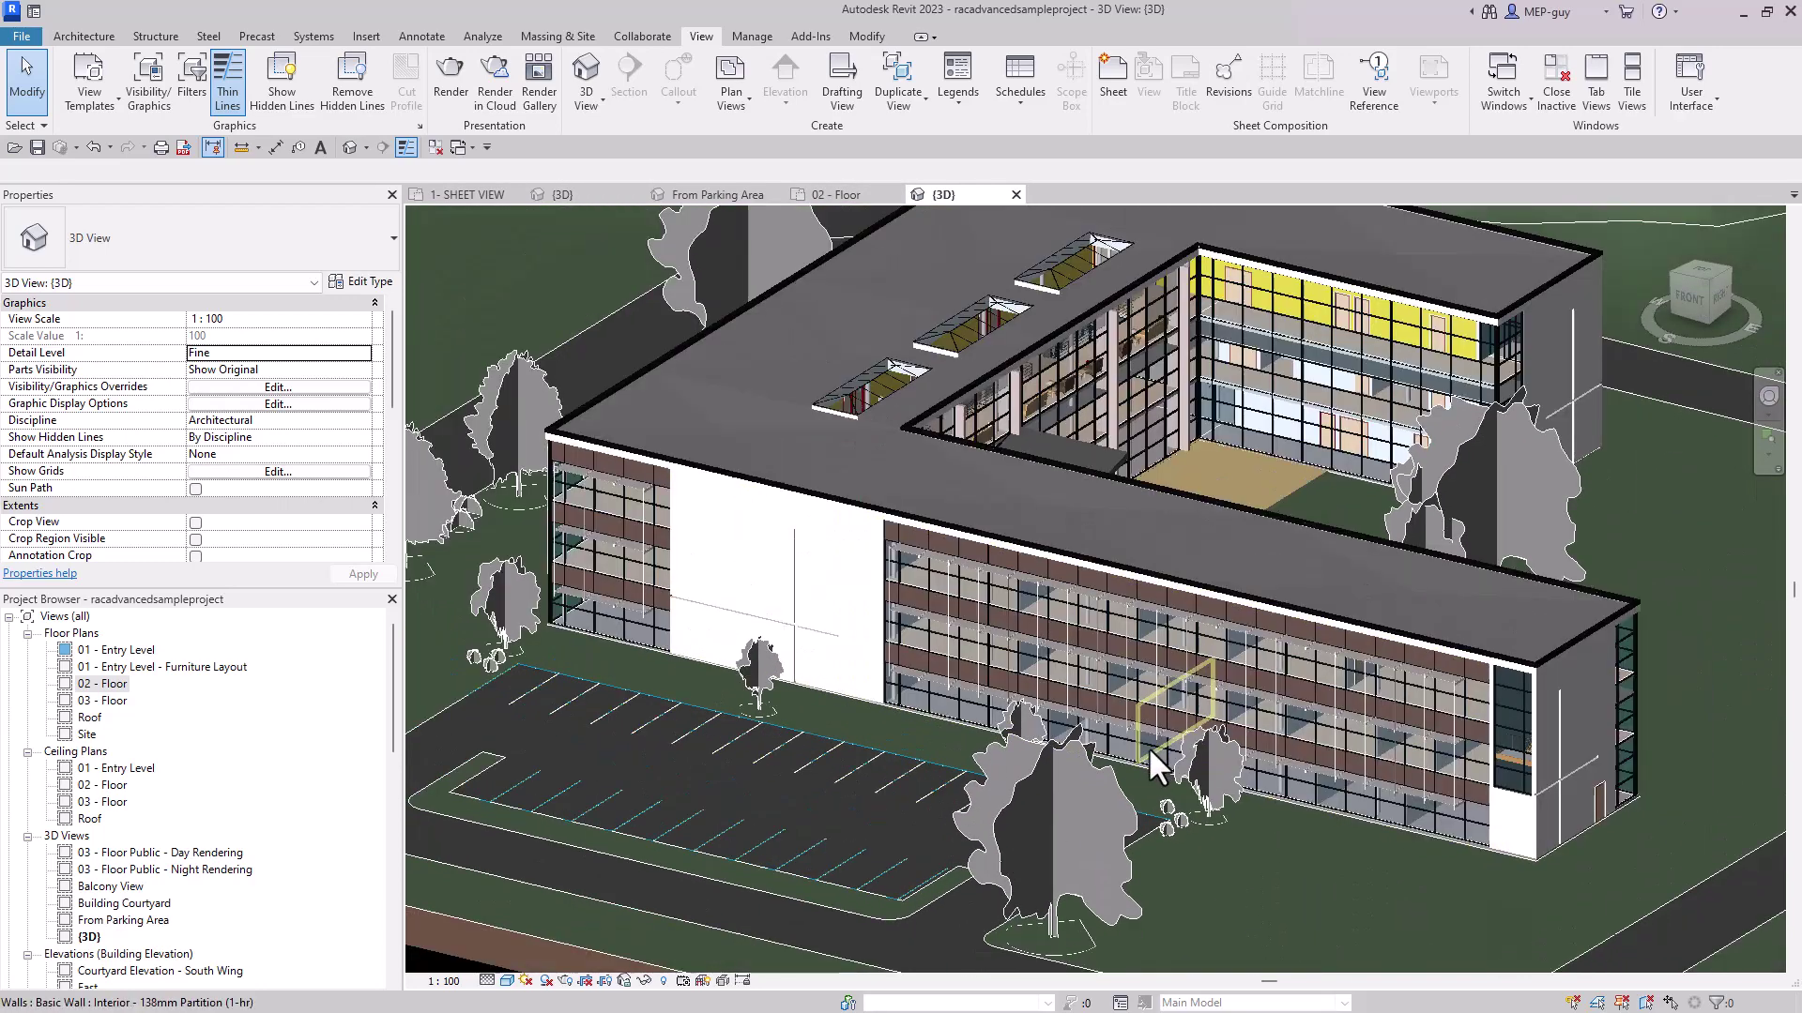
scroll(1147, 746, down, 4)
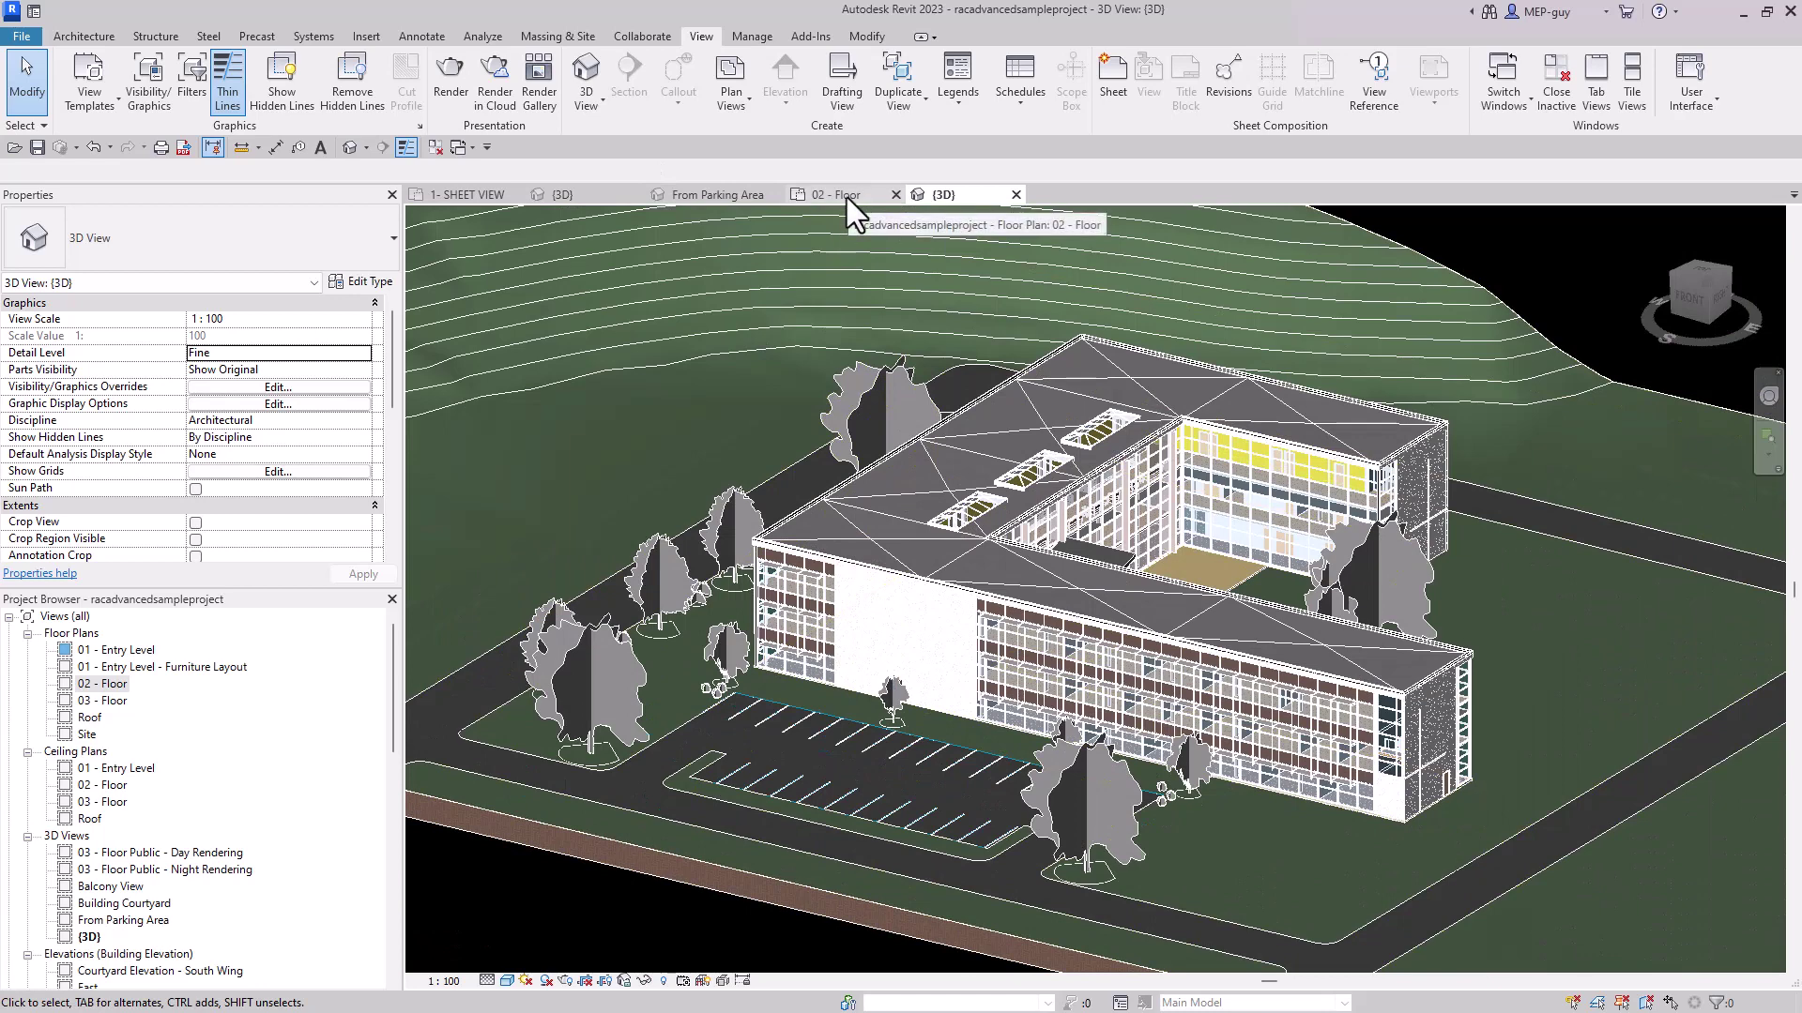
click(848, 196)
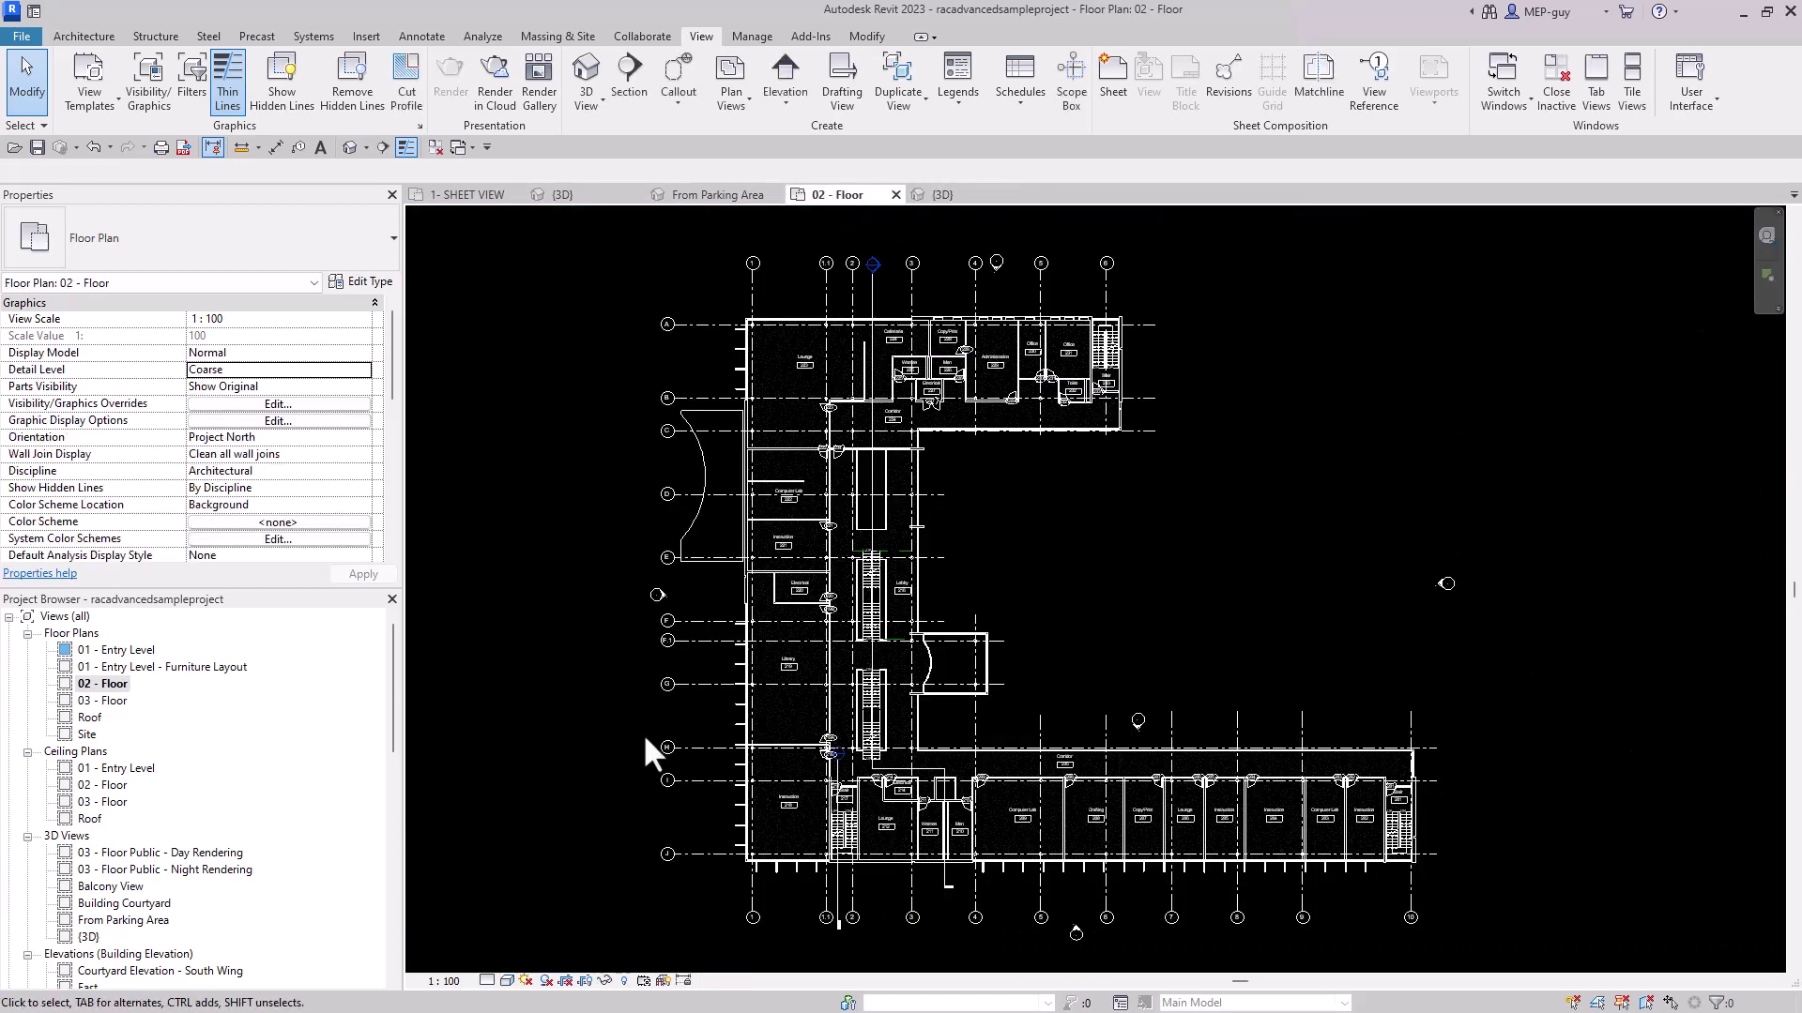
Orient the {3D} view to Floor Plan: 02 - Floor using the ViewCube
click(935, 194)
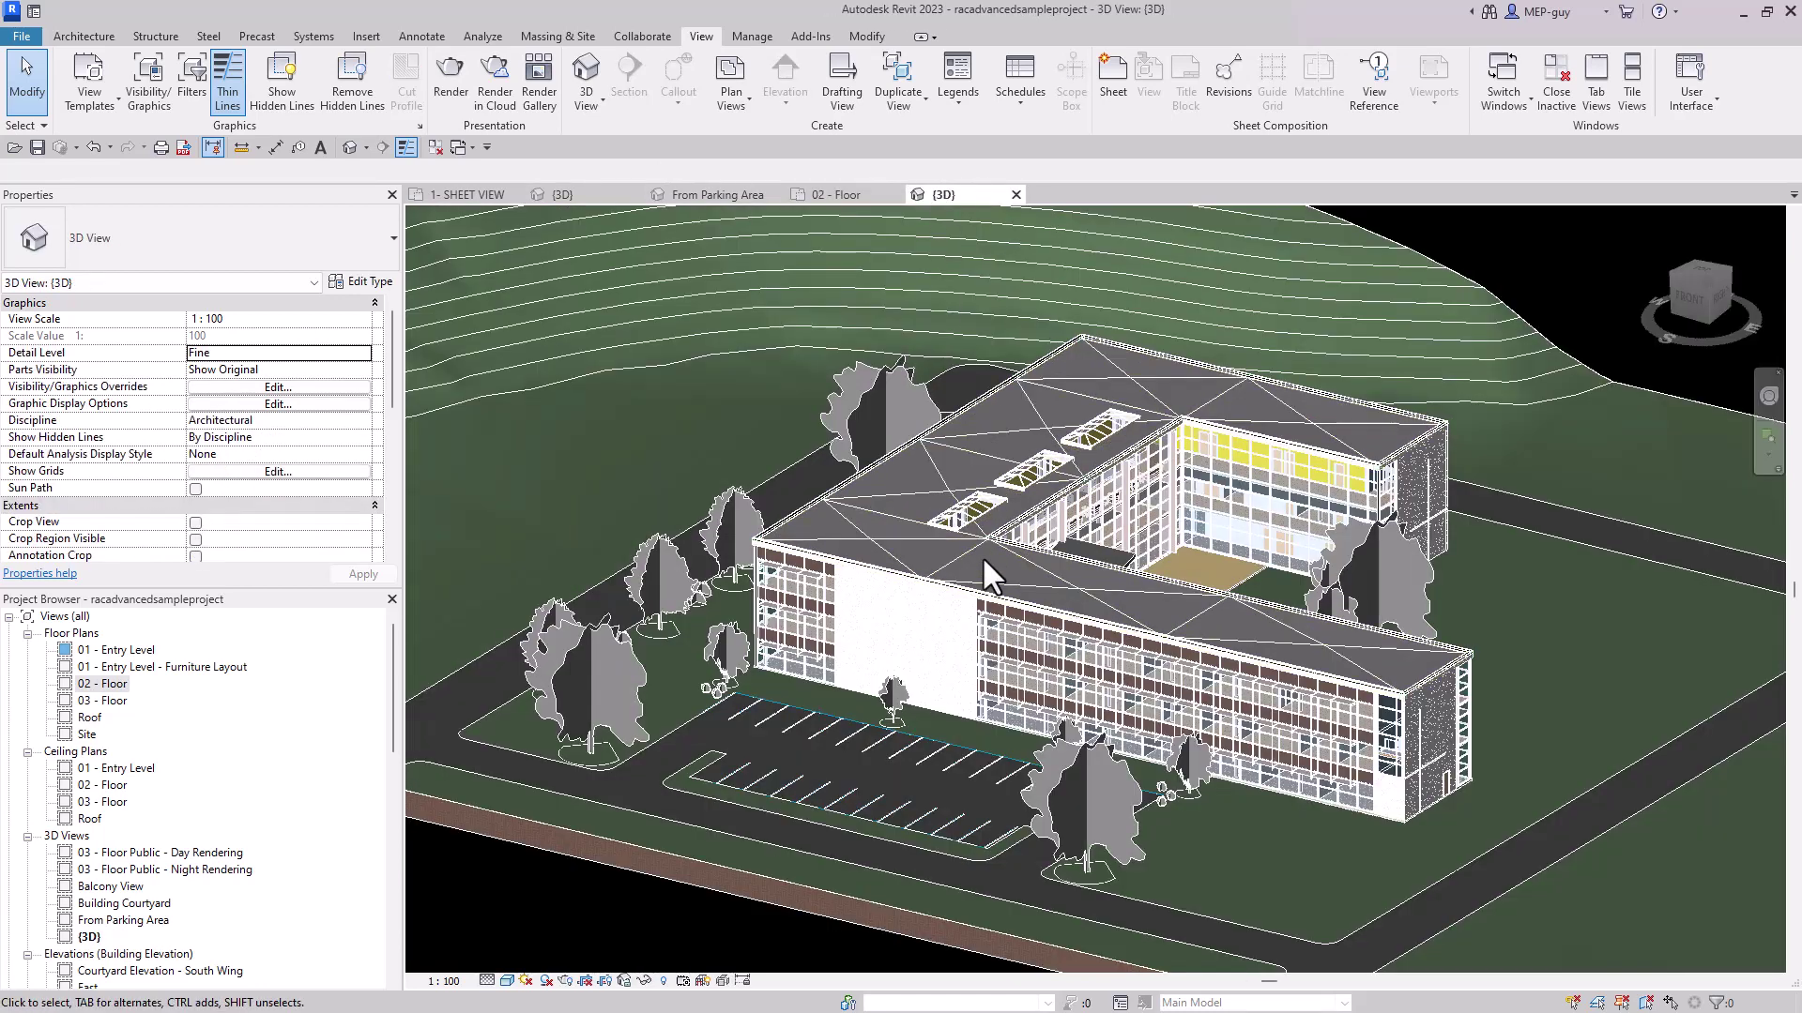
right_click(1686, 298)
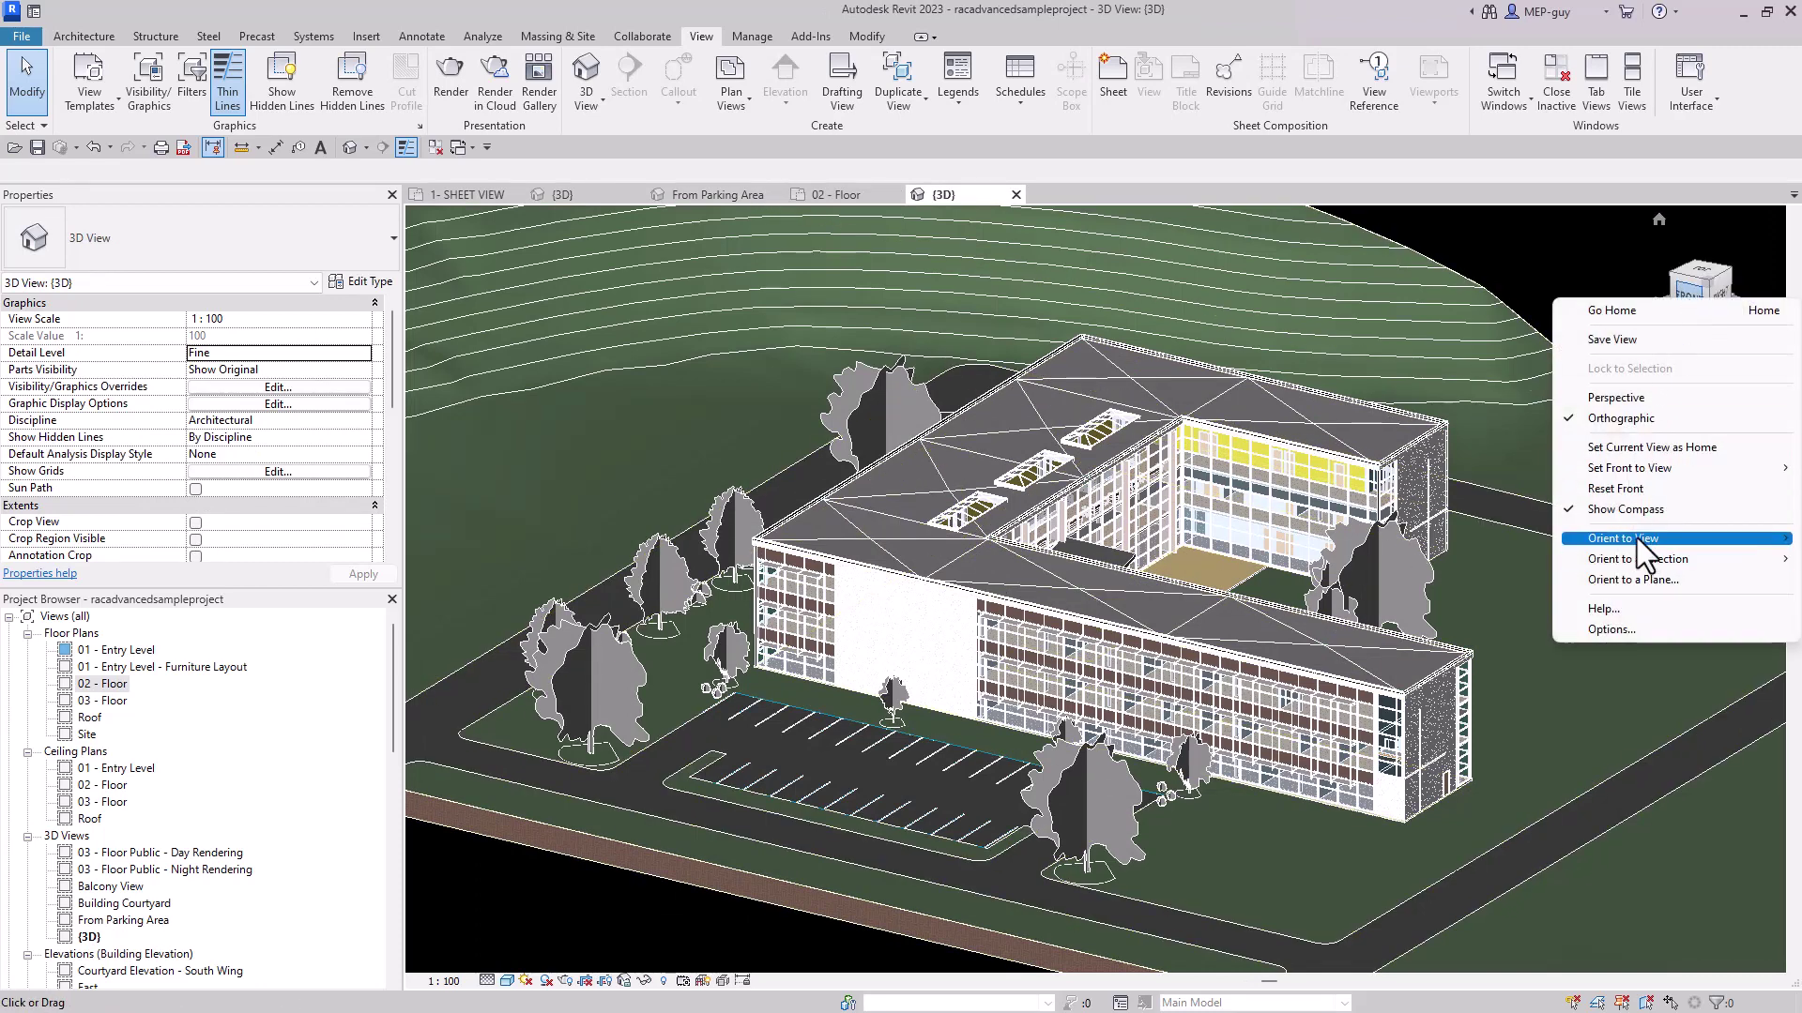
mouse_move(1637, 539)
mouse_move(1523, 537)
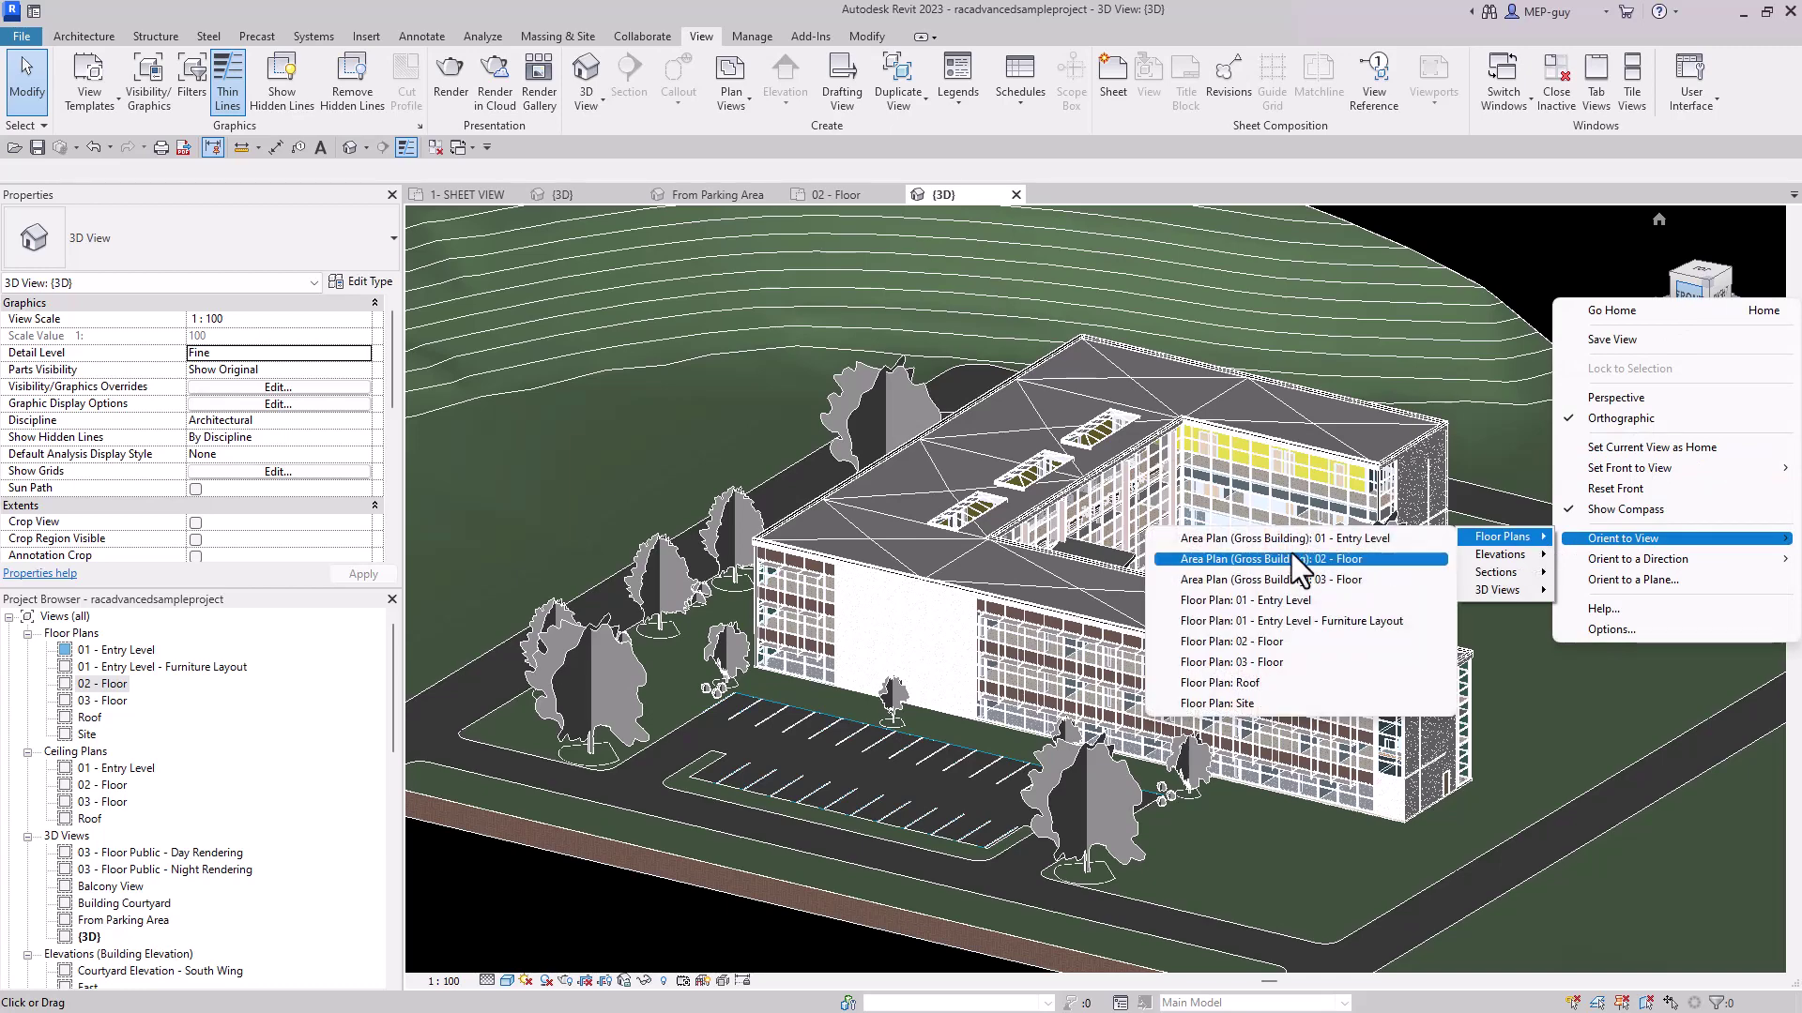
click(1273, 642)
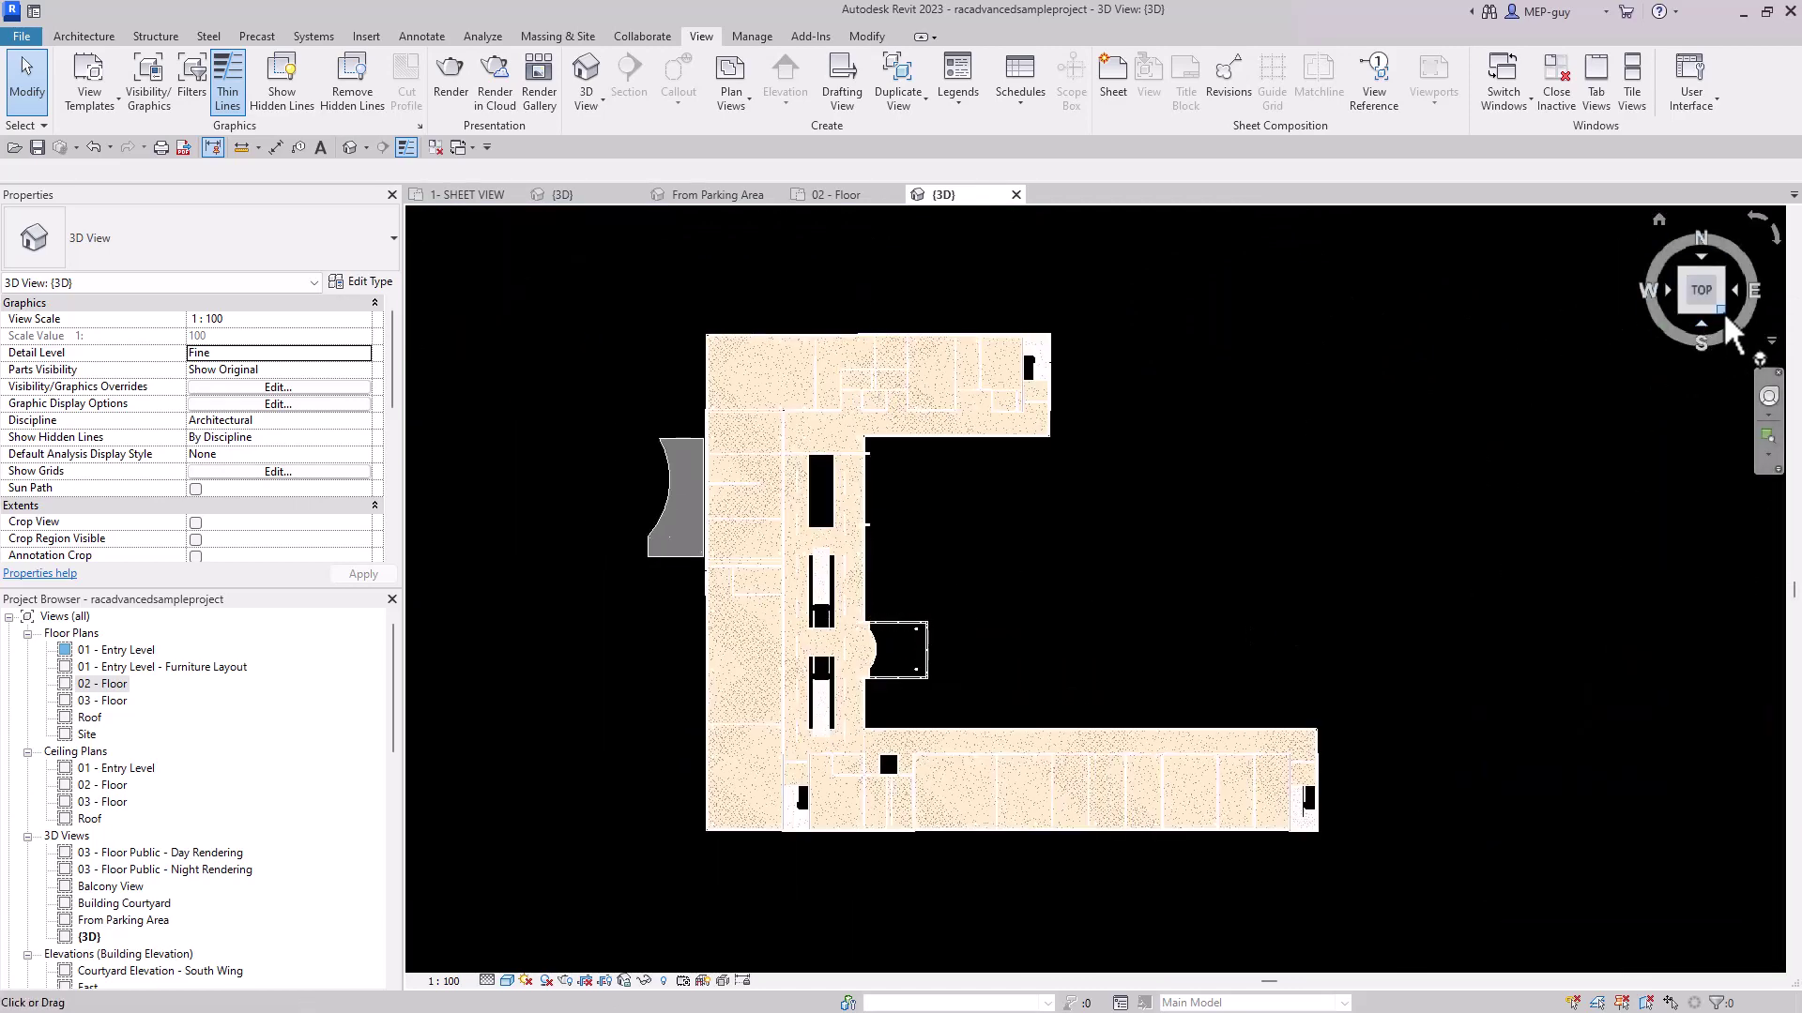
Tilt the cropped 02 - Floor slice to an isometric angle from a ViewCube corner
click(1723, 311)
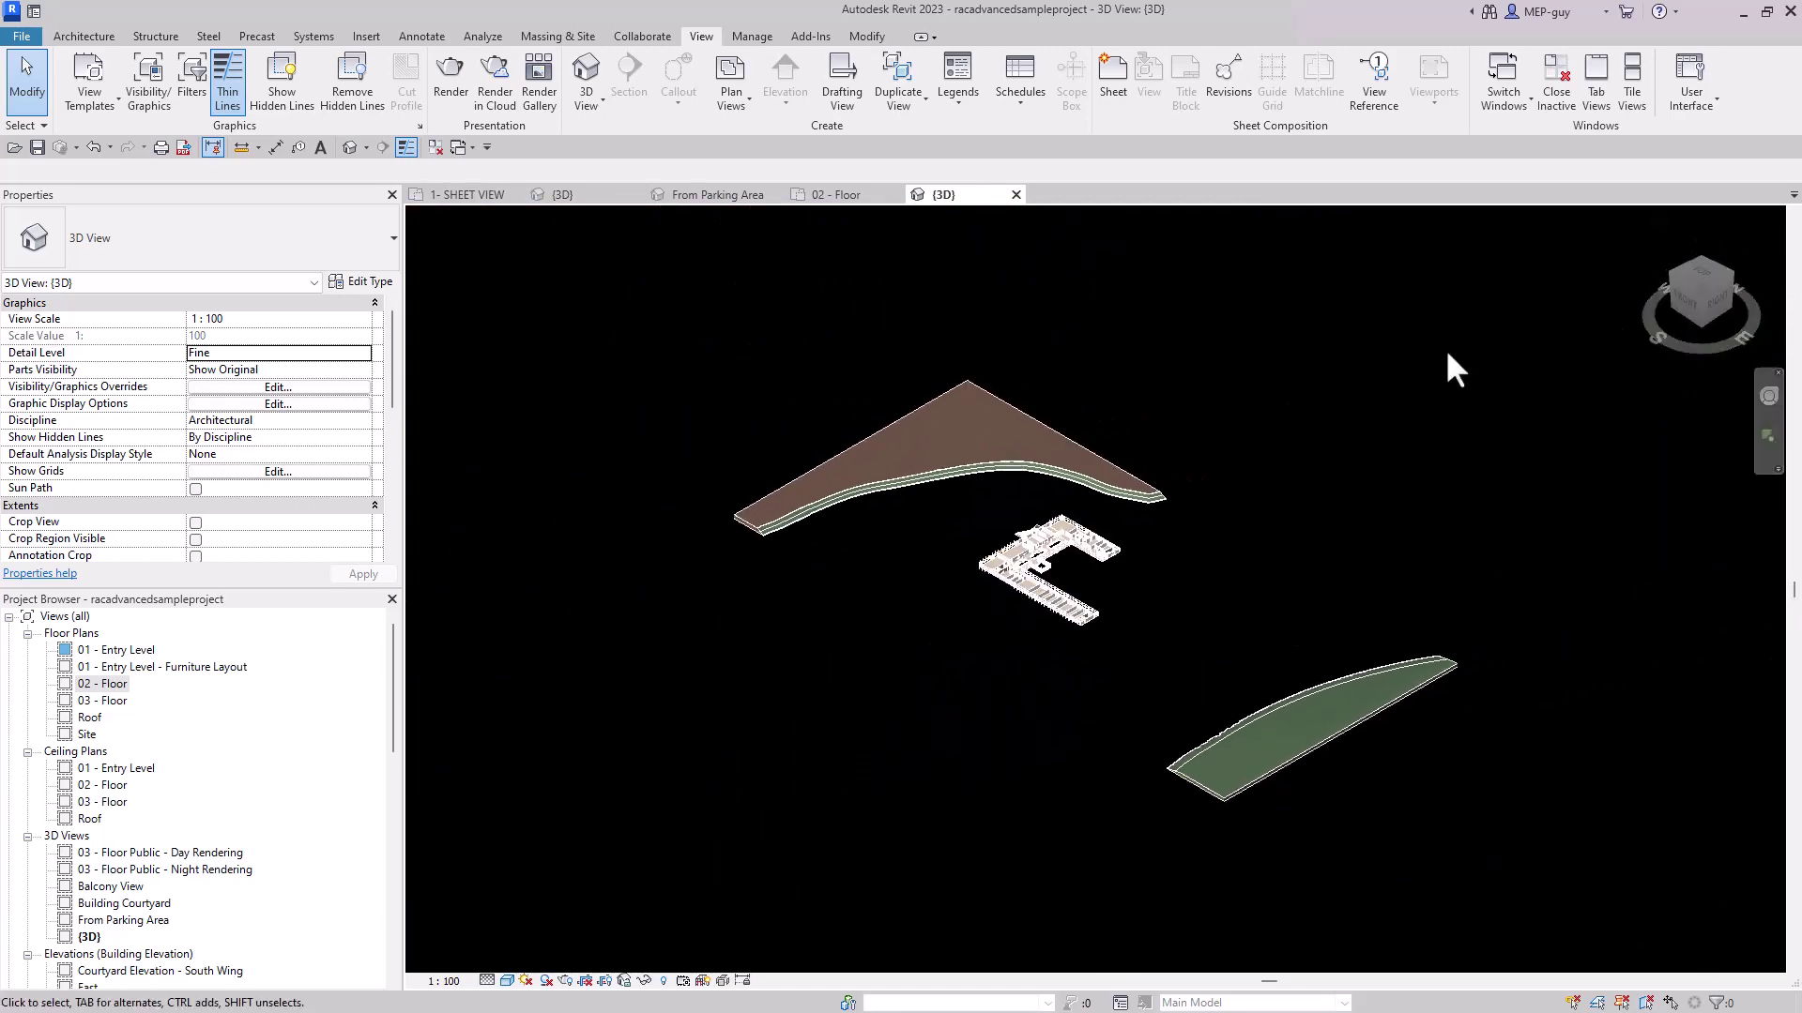
scroll(1073, 586, up, 5)
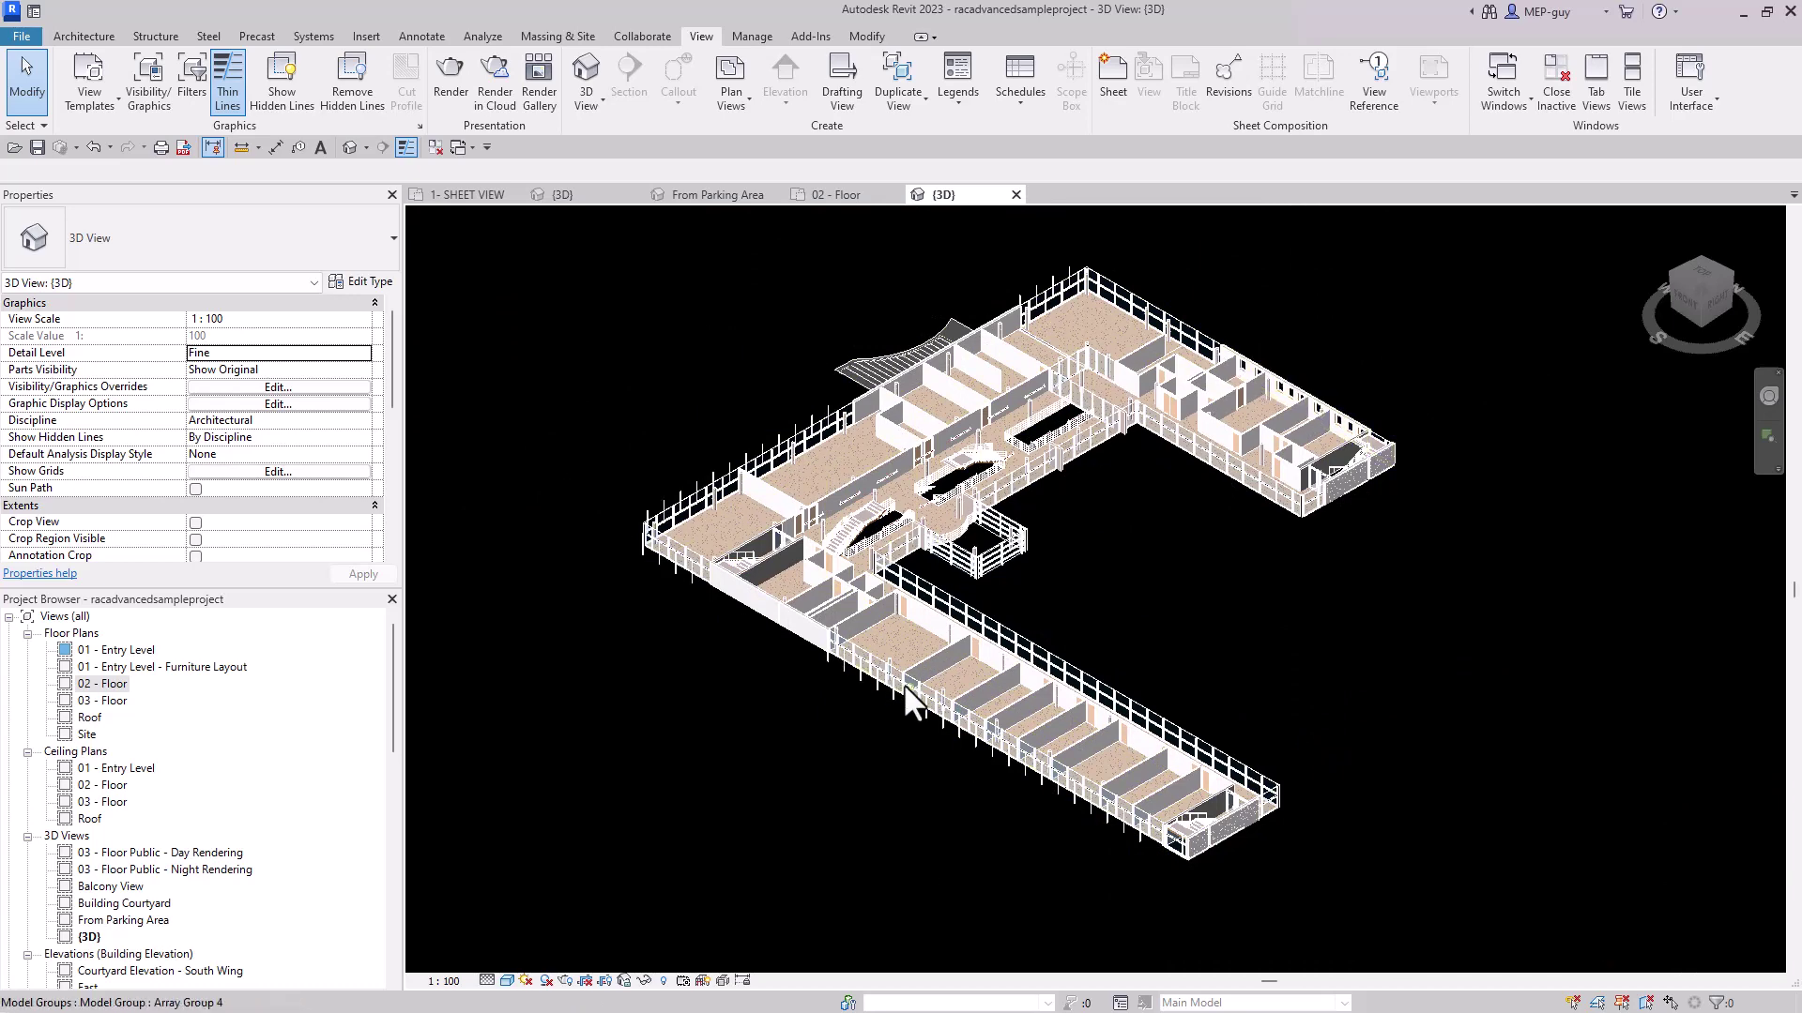
scroll(920, 680, down, 3)
scroll(1218, 451, down, 2)
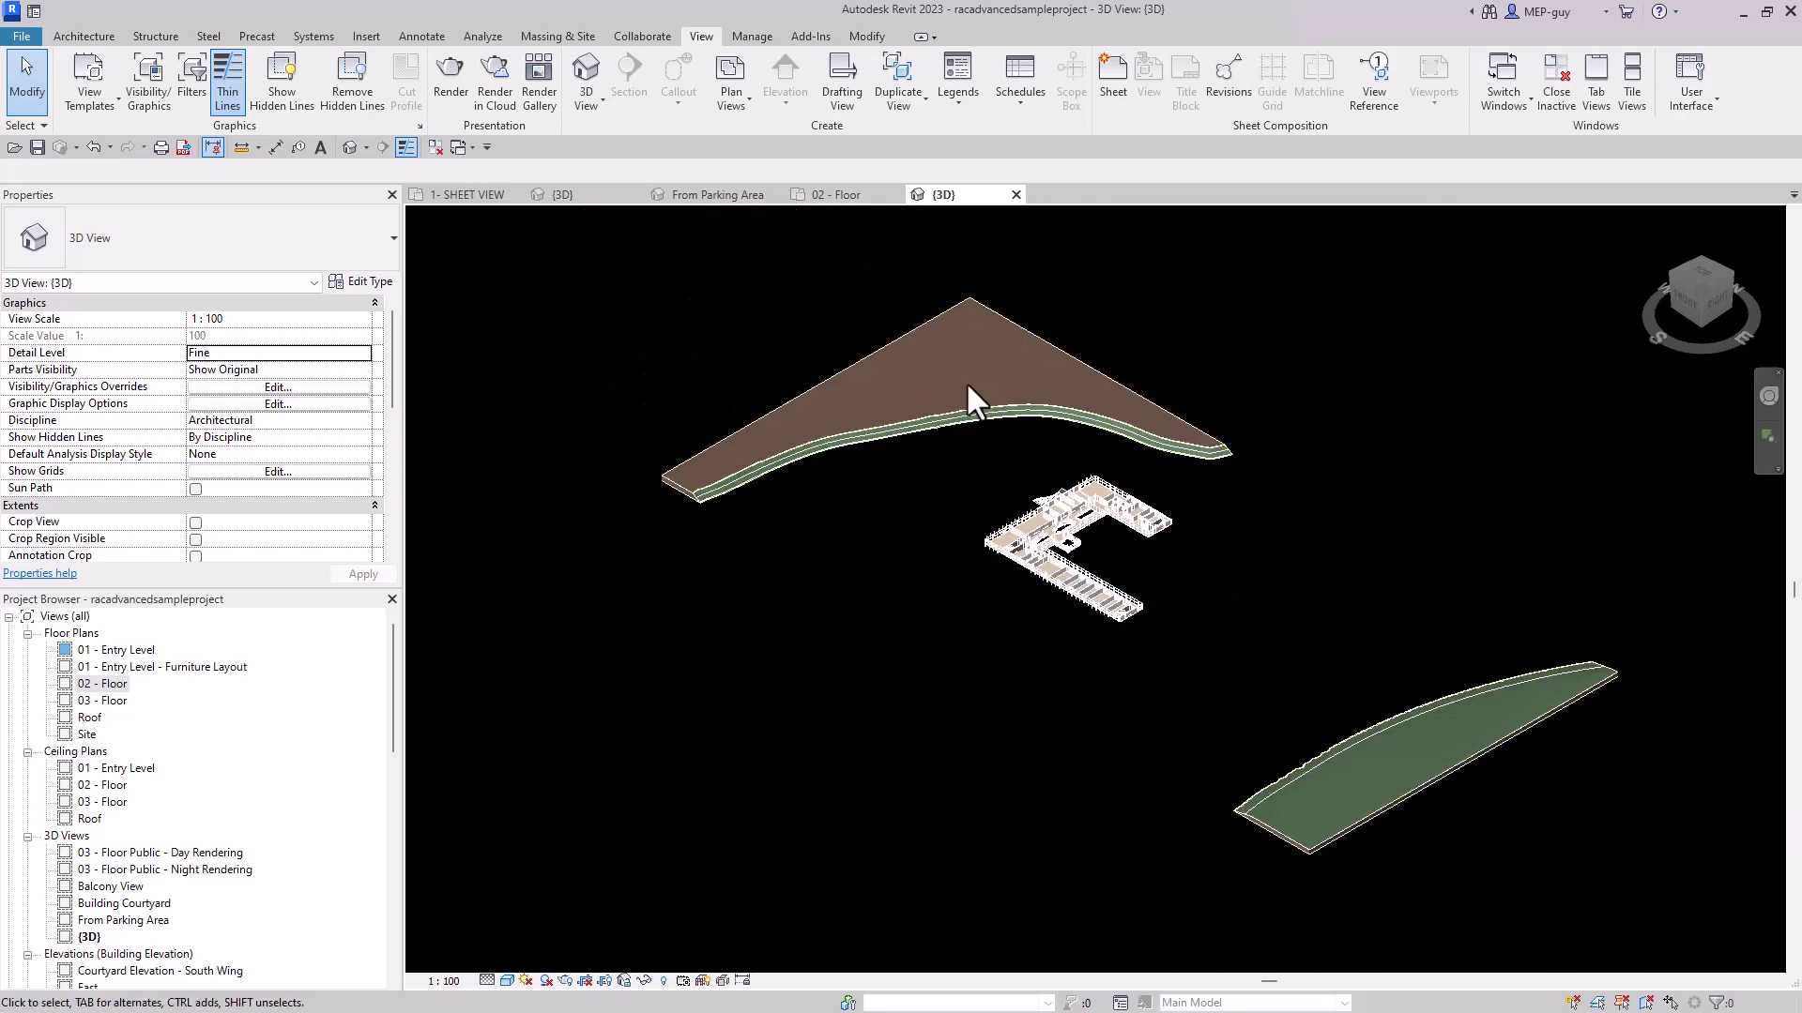
scroll(1013, 512, up, 3)
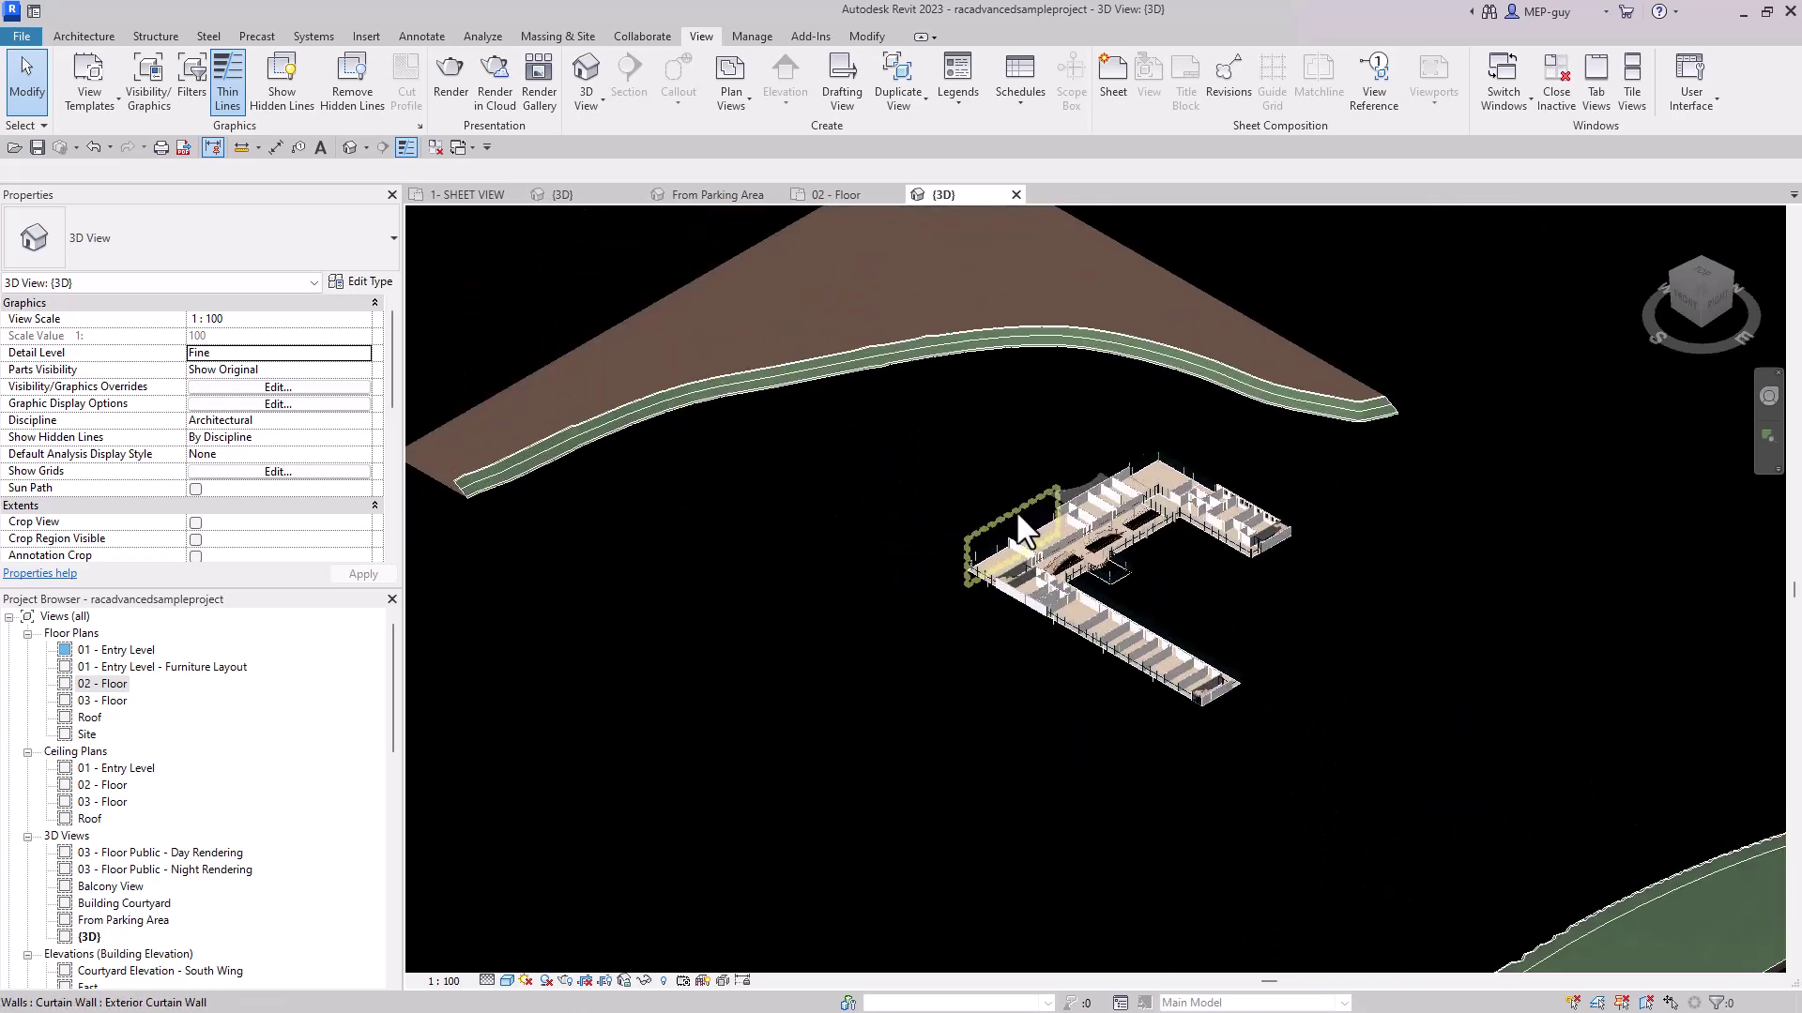
Window-select the building elements on the cropped floor
drag(897, 380, 1419, 796)
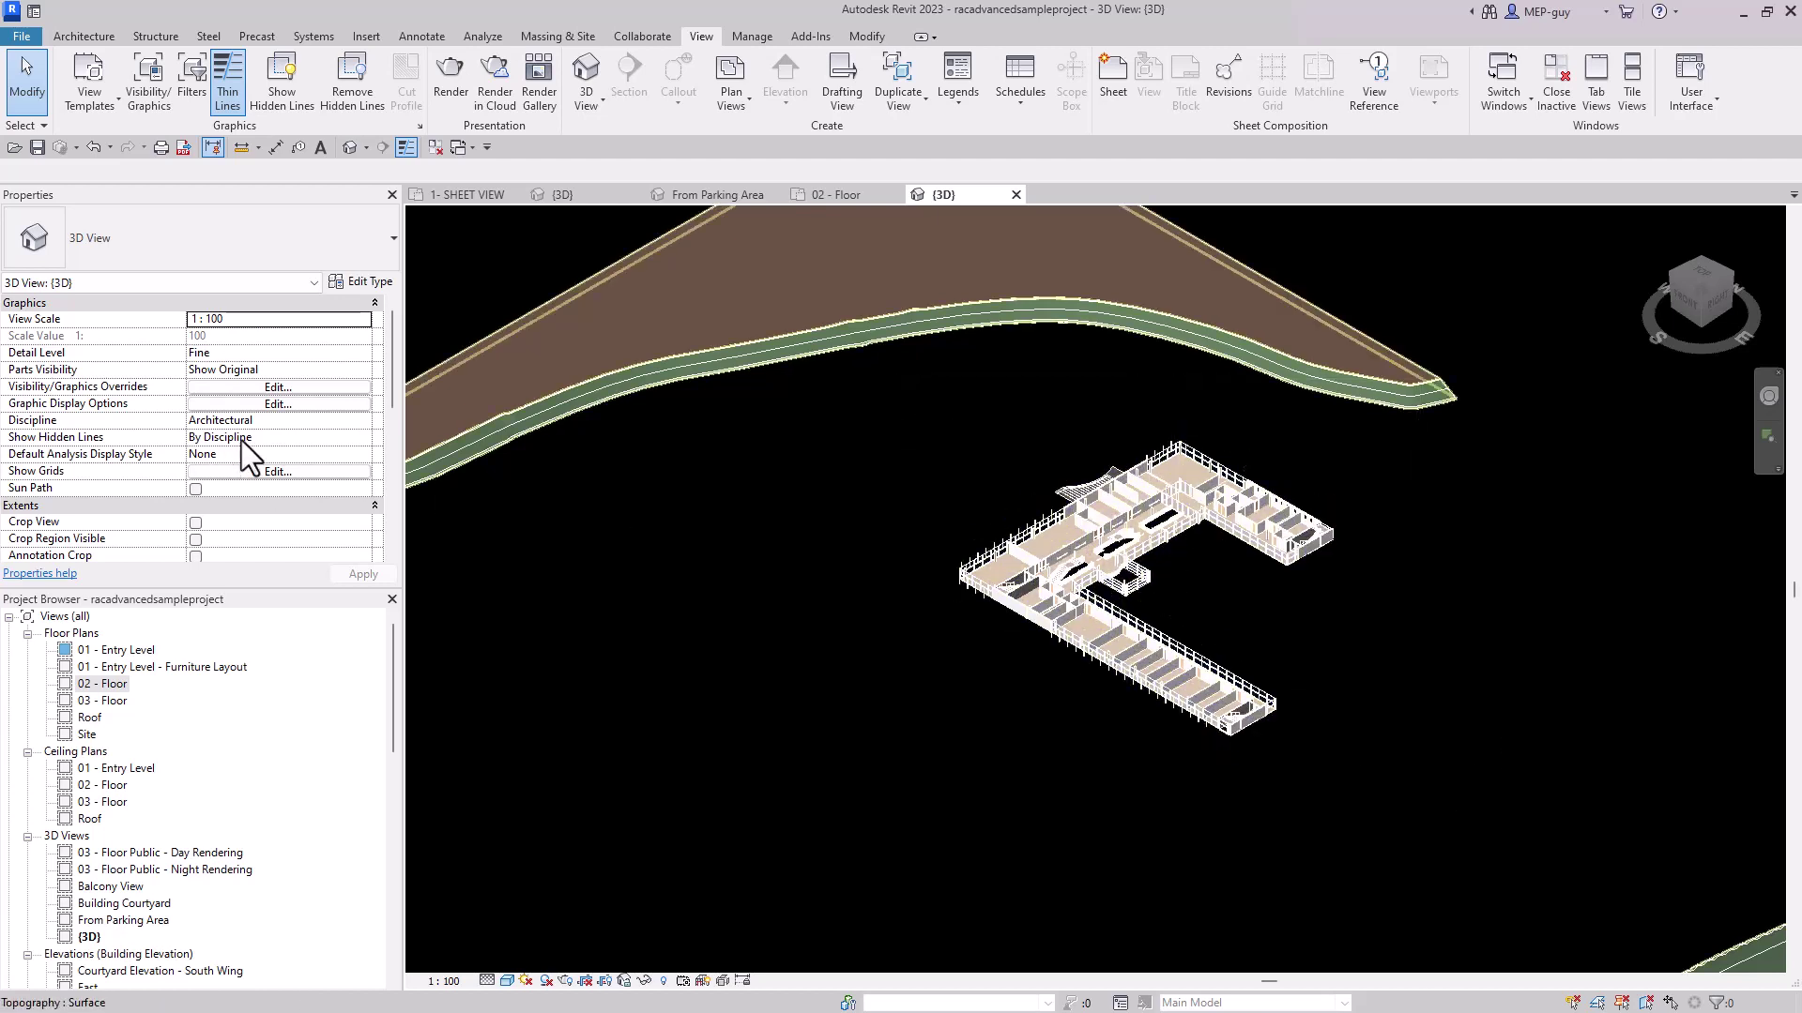
scroll(212, 390, down, 2)
scroll(212, 390, down, 1)
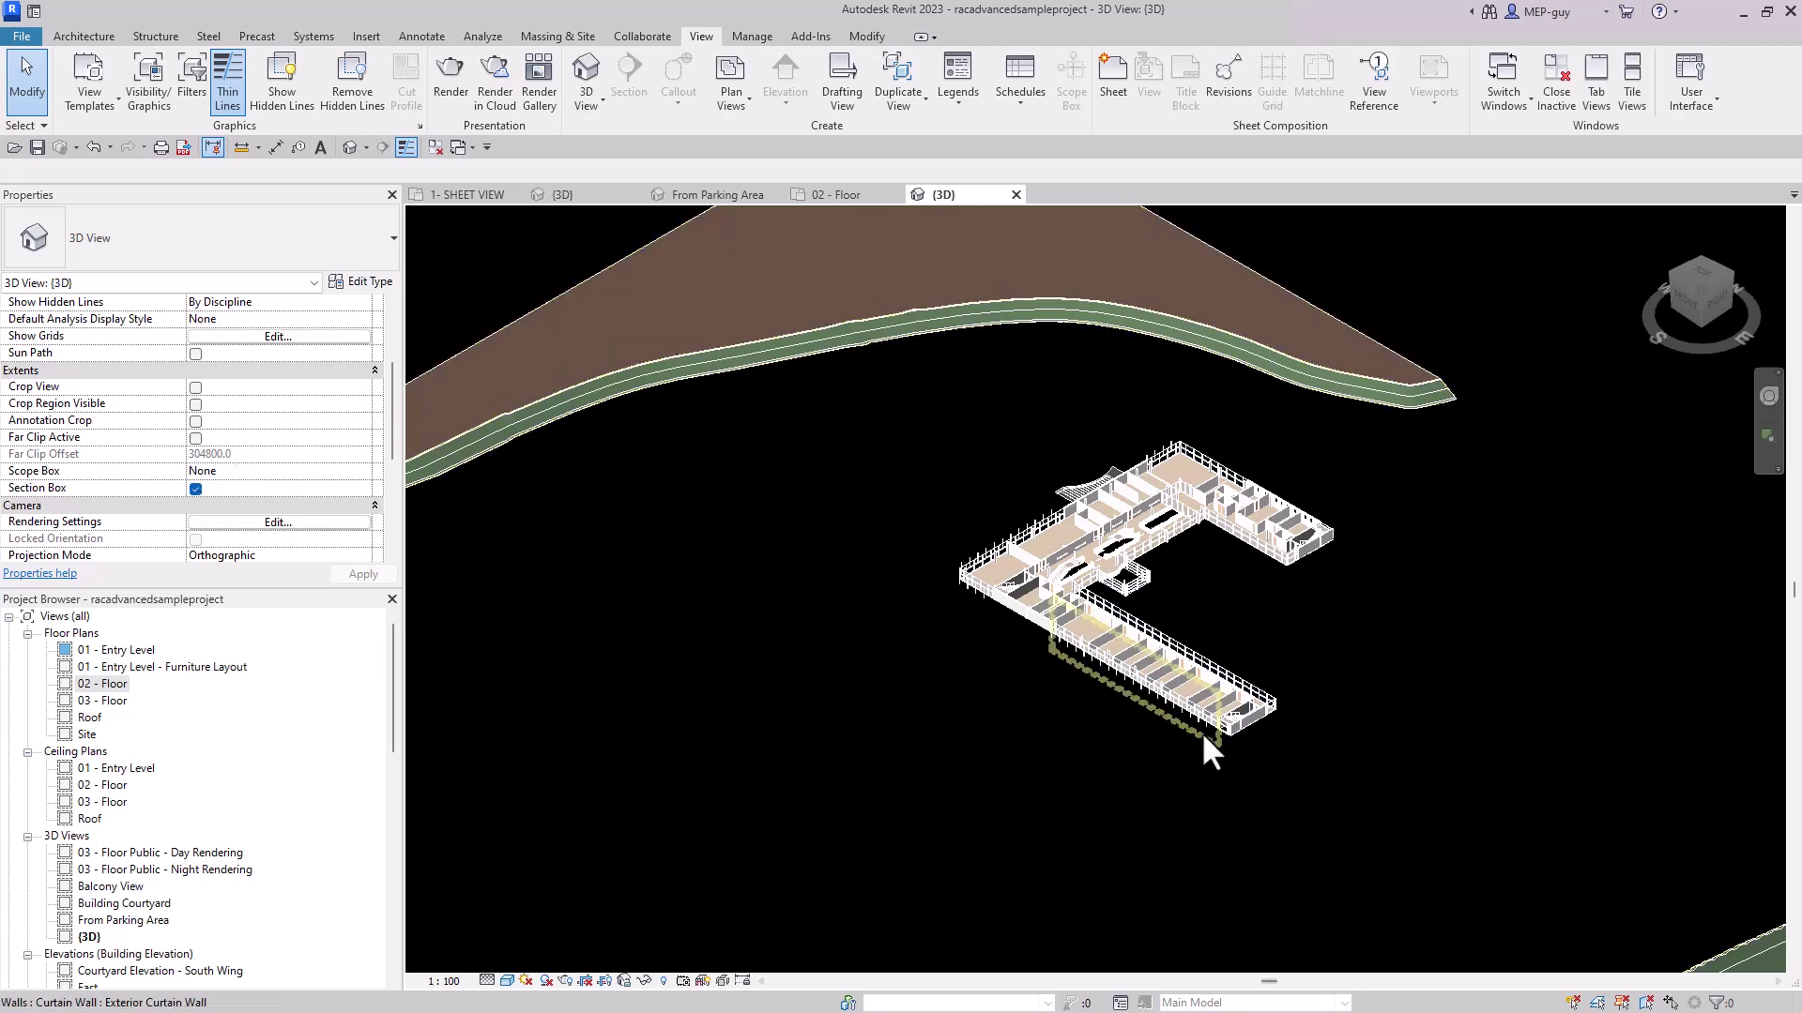
scroll(1345, 610, up, 2)
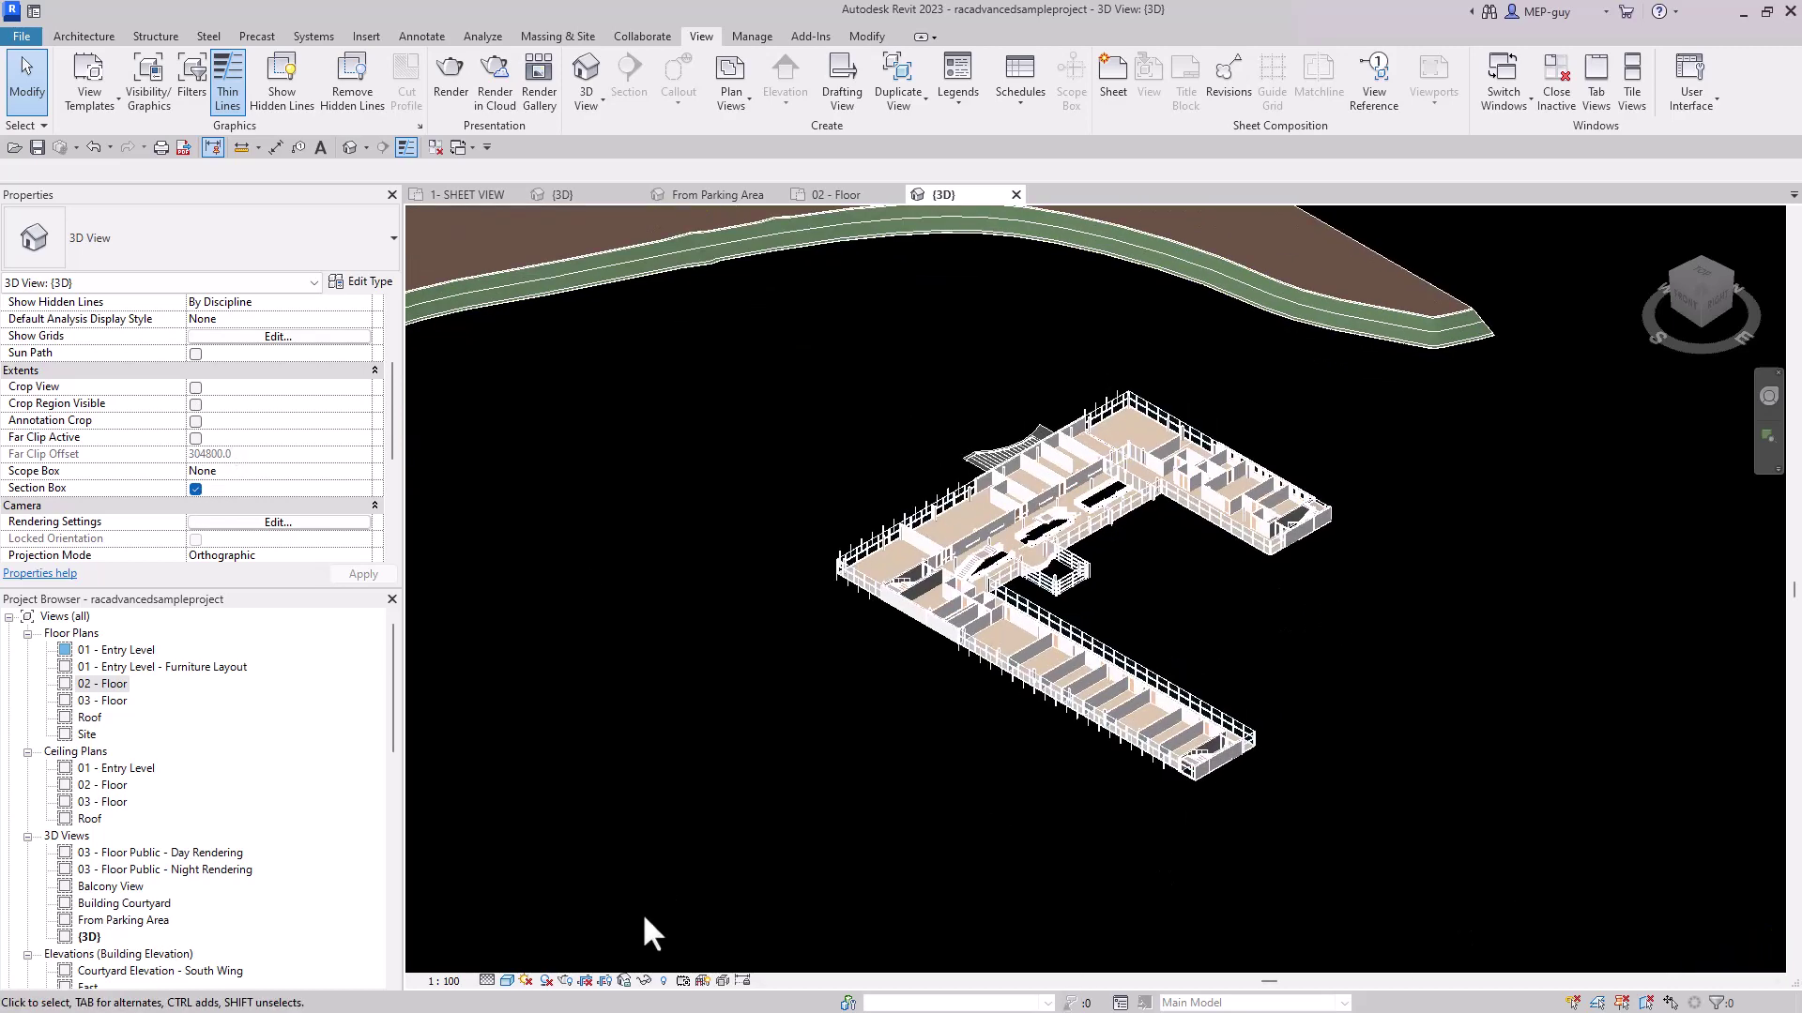
Reveal hidden elements with RH to expose the section box
key(r)
key(h)
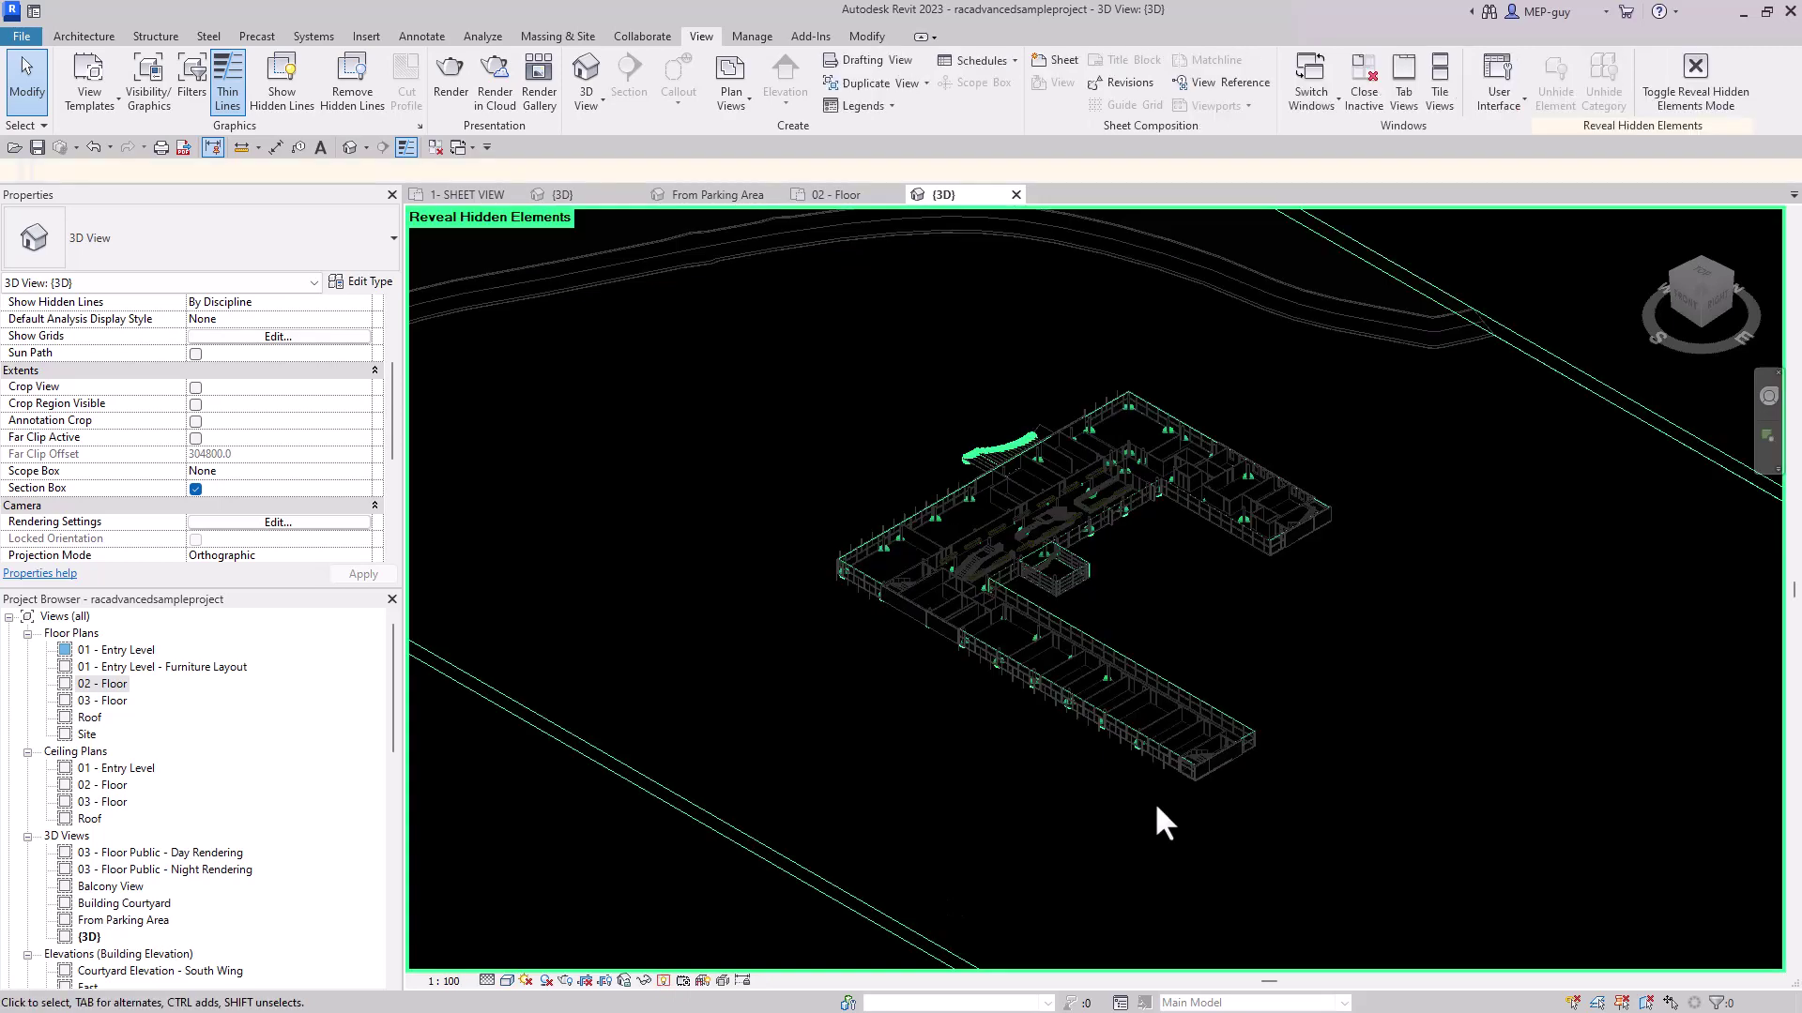
scroll(976, 633, down, 3)
Shrink the section box faces from all sides to the 02 - Floor building footprint
click(983, 781)
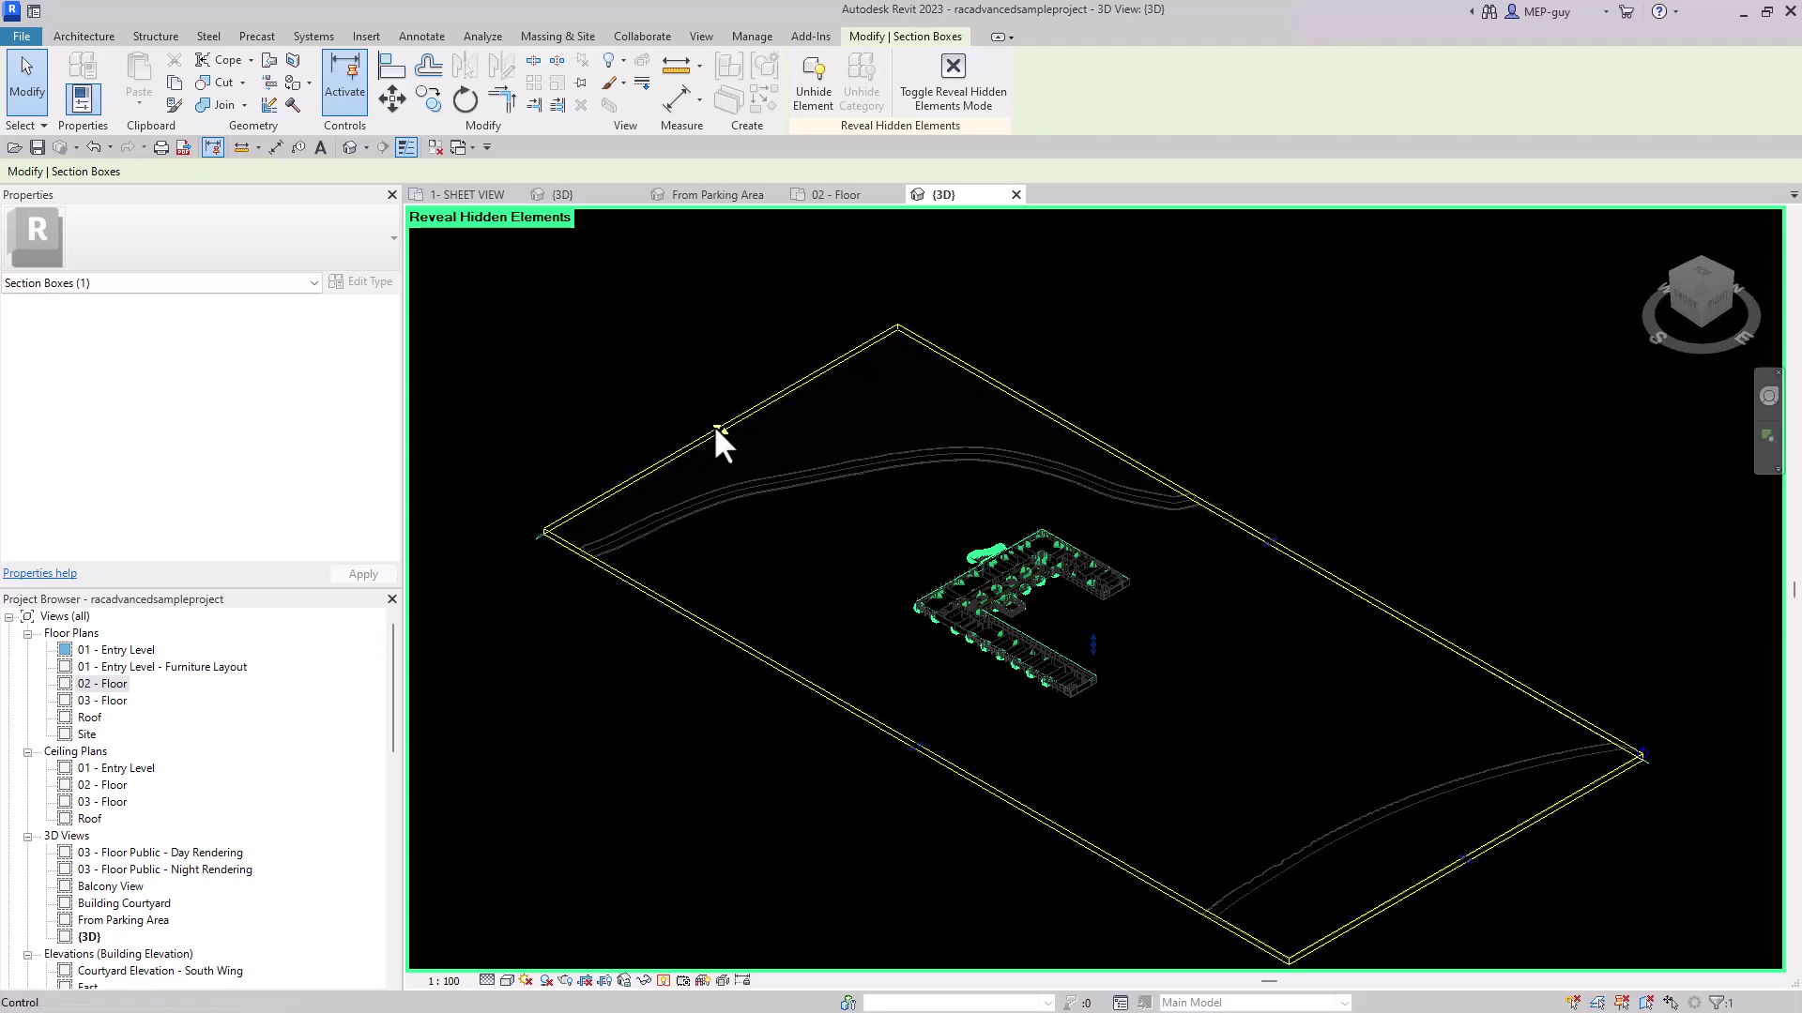
drag(713, 424, 939, 556)
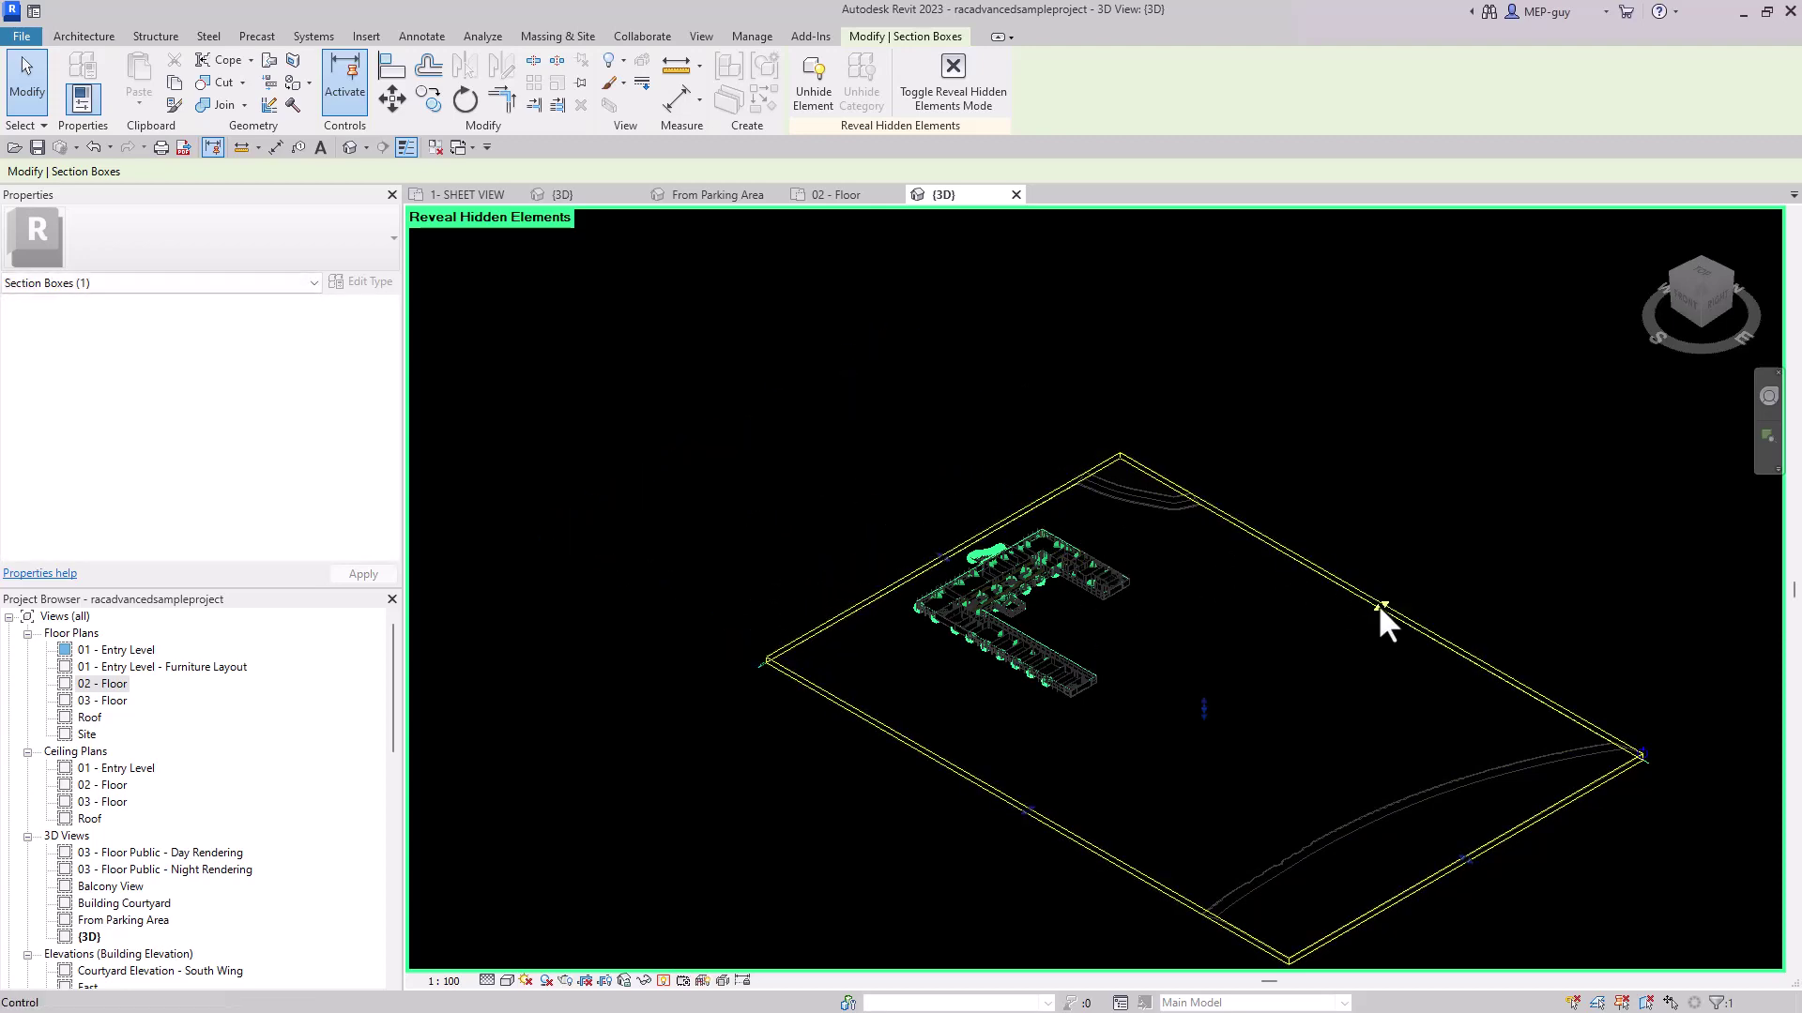
drag(1384, 619, 1317, 657)
drag(1436, 873, 1119, 688)
drag(873, 723, 1000, 667)
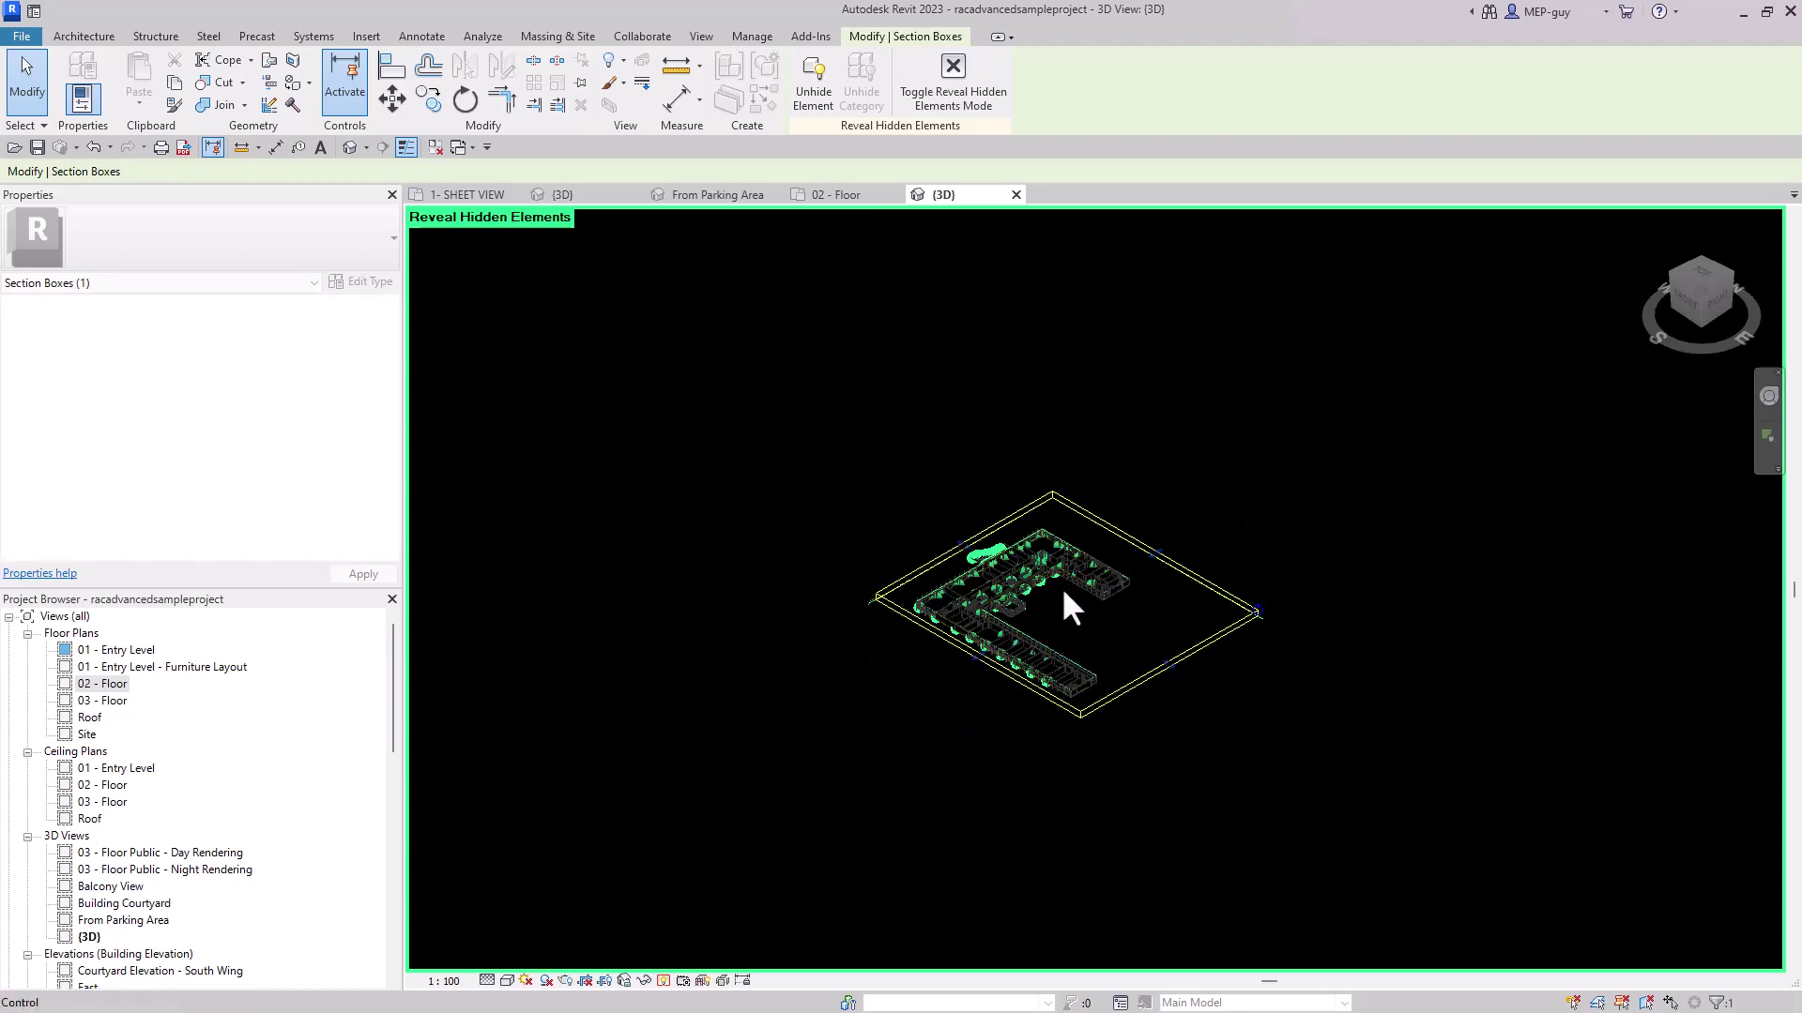
scroll(1061, 588, up, 5)
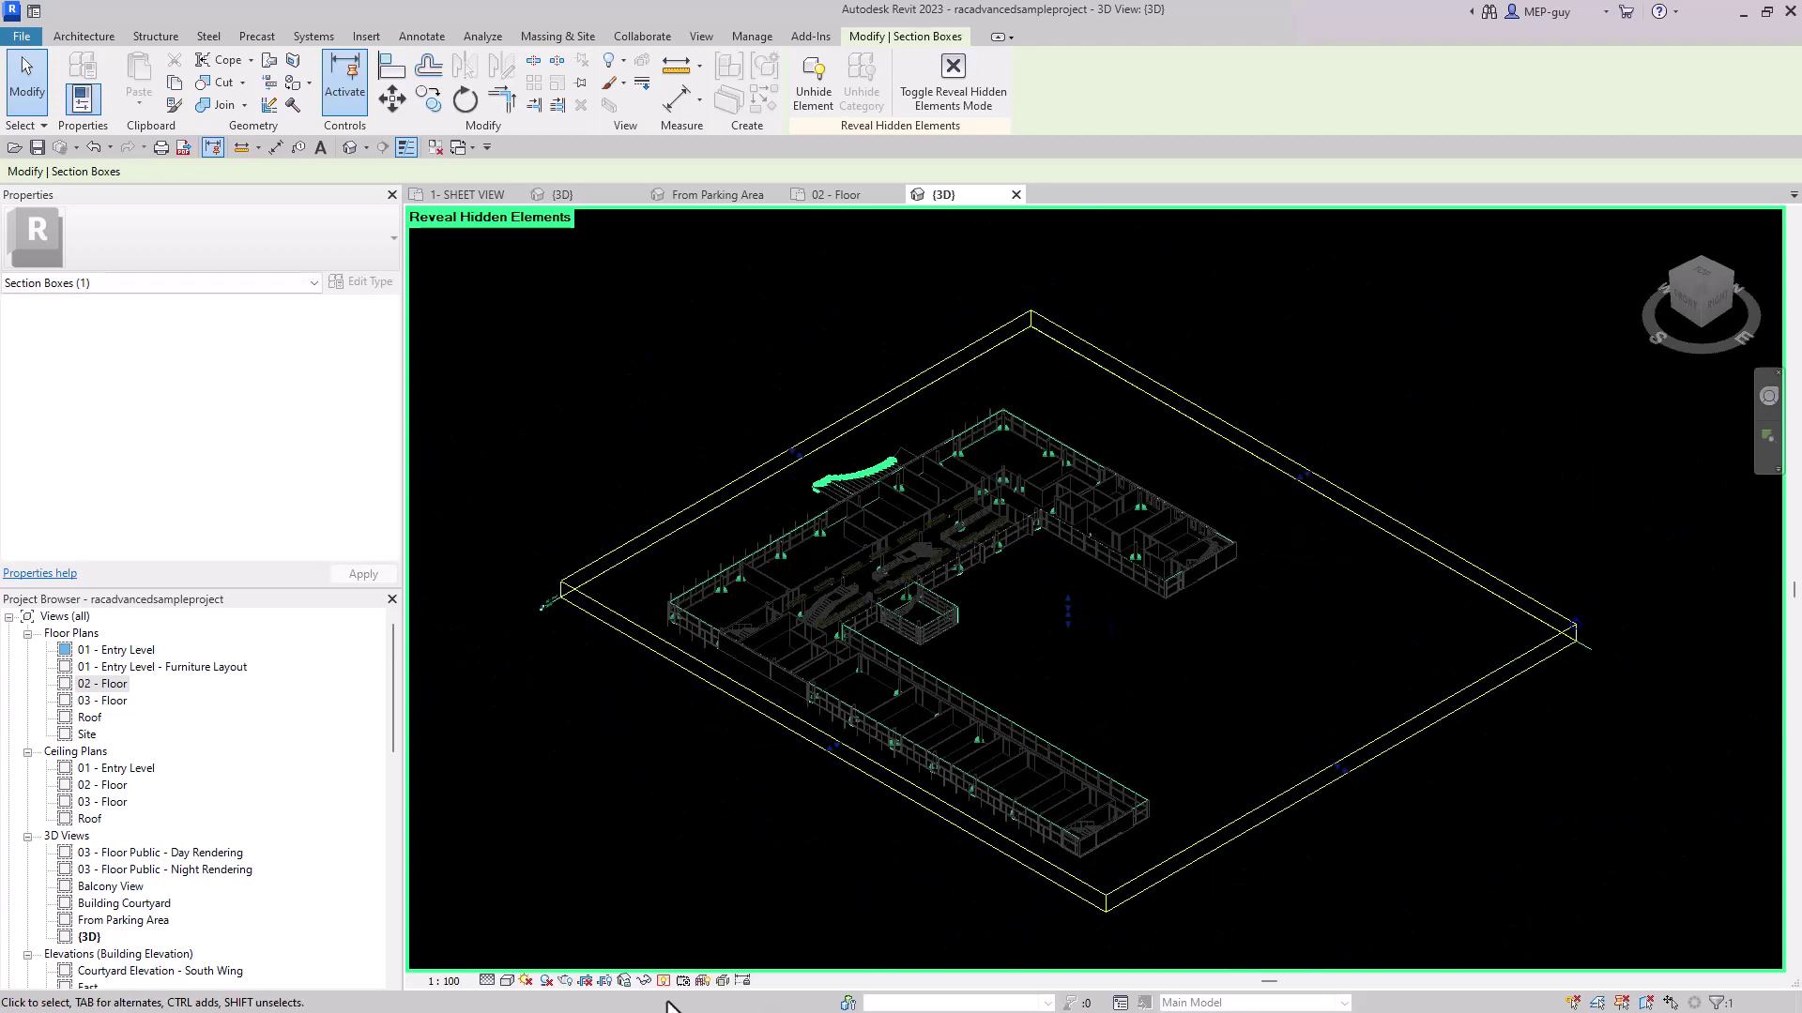
Zoom in and out to inspect the section-boxed second floor in 3D
scroll(909, 665, up, 5)
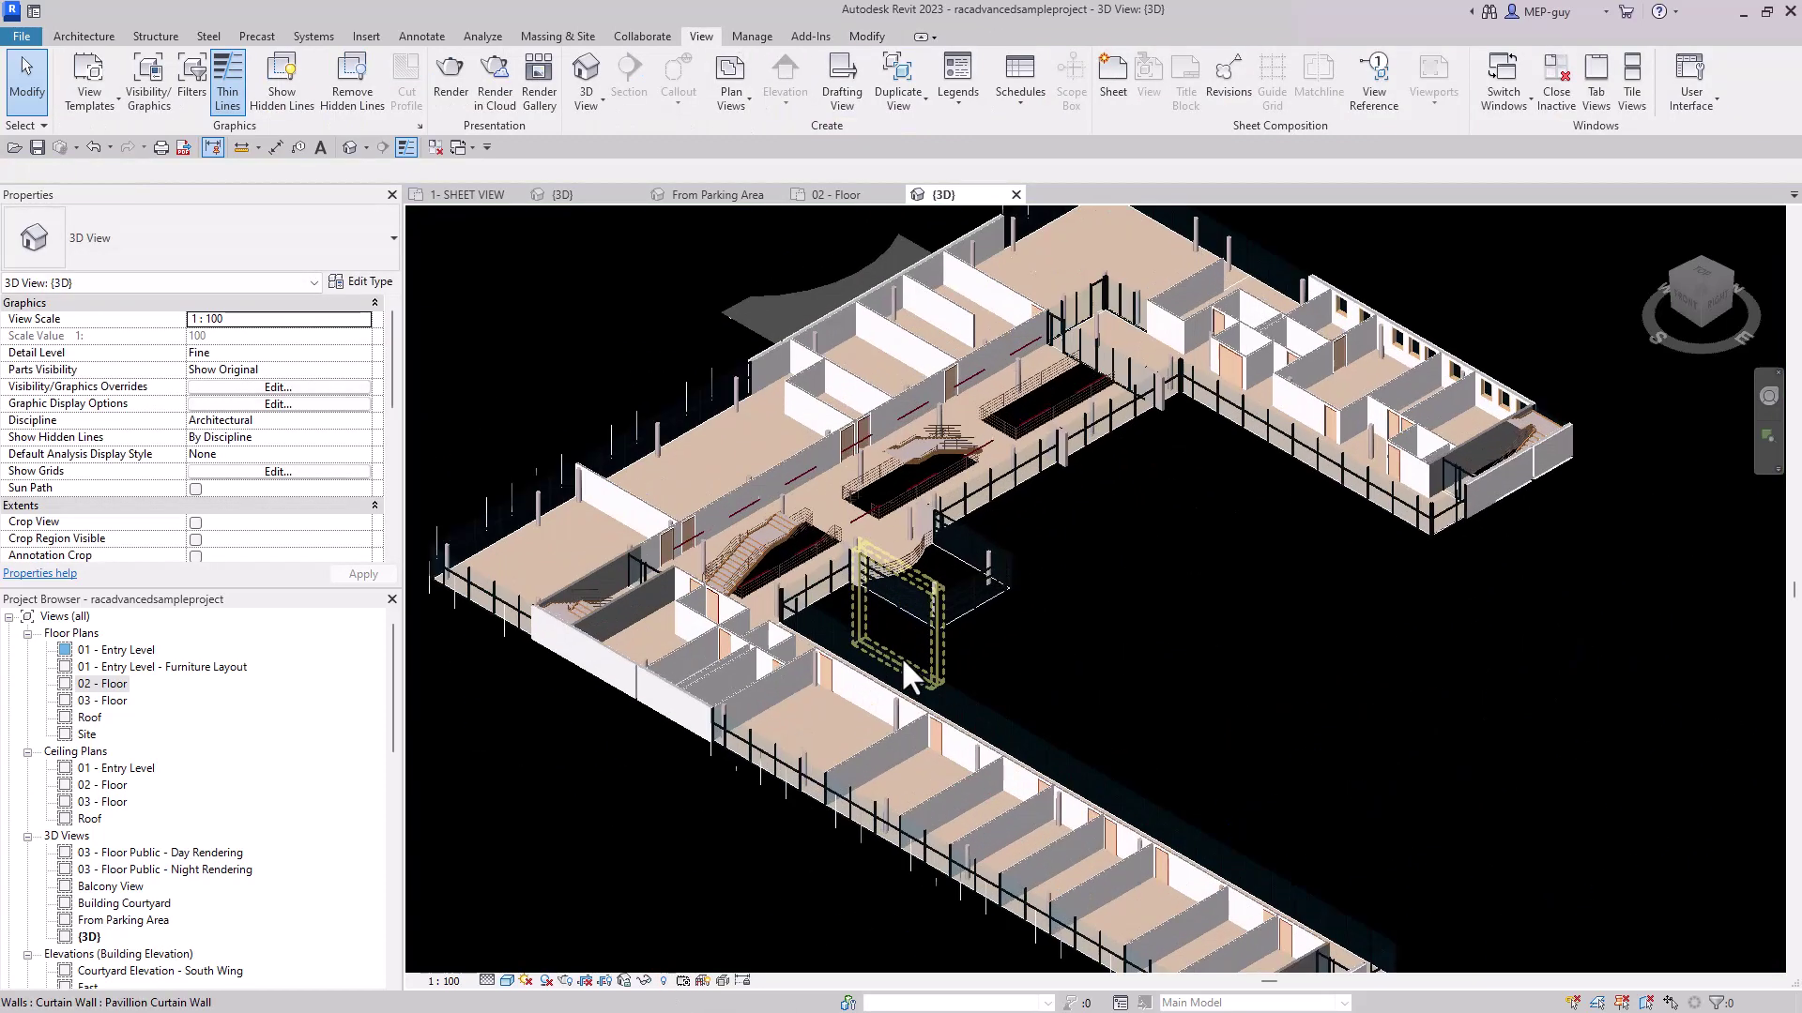
scroll(1228, 298, up, 5)
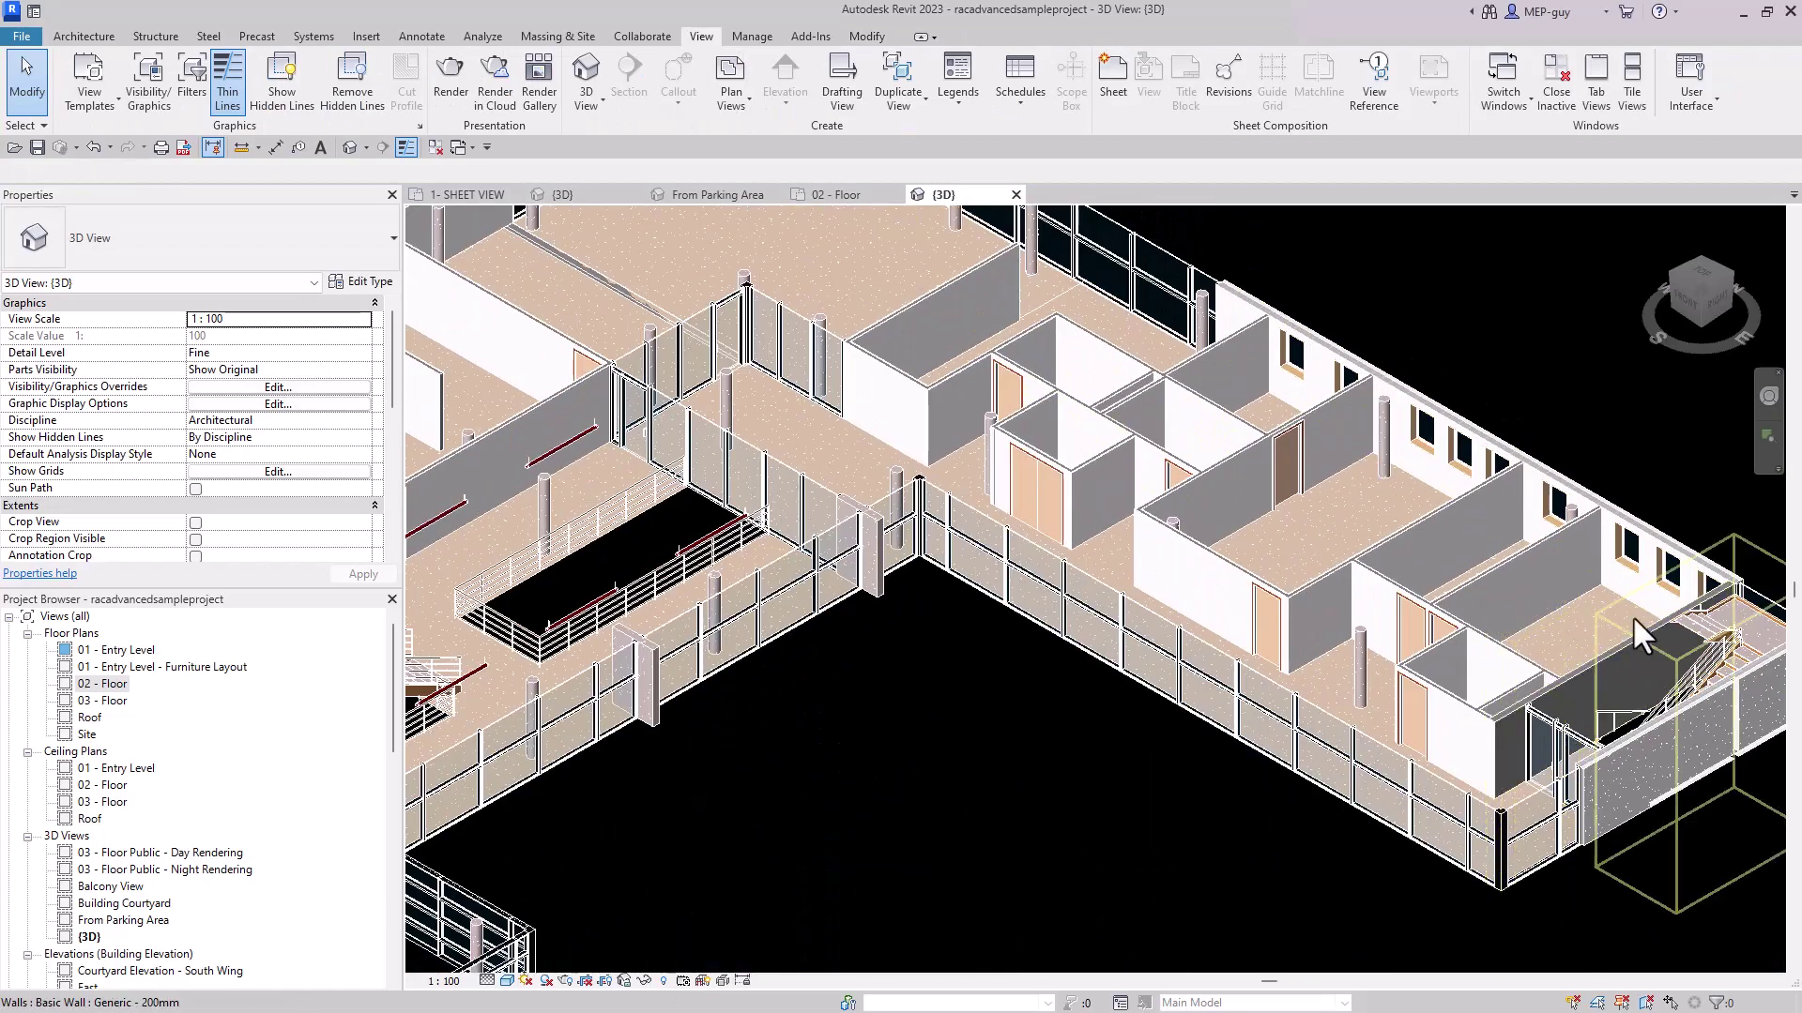
scroll(643, 491, down, 5)
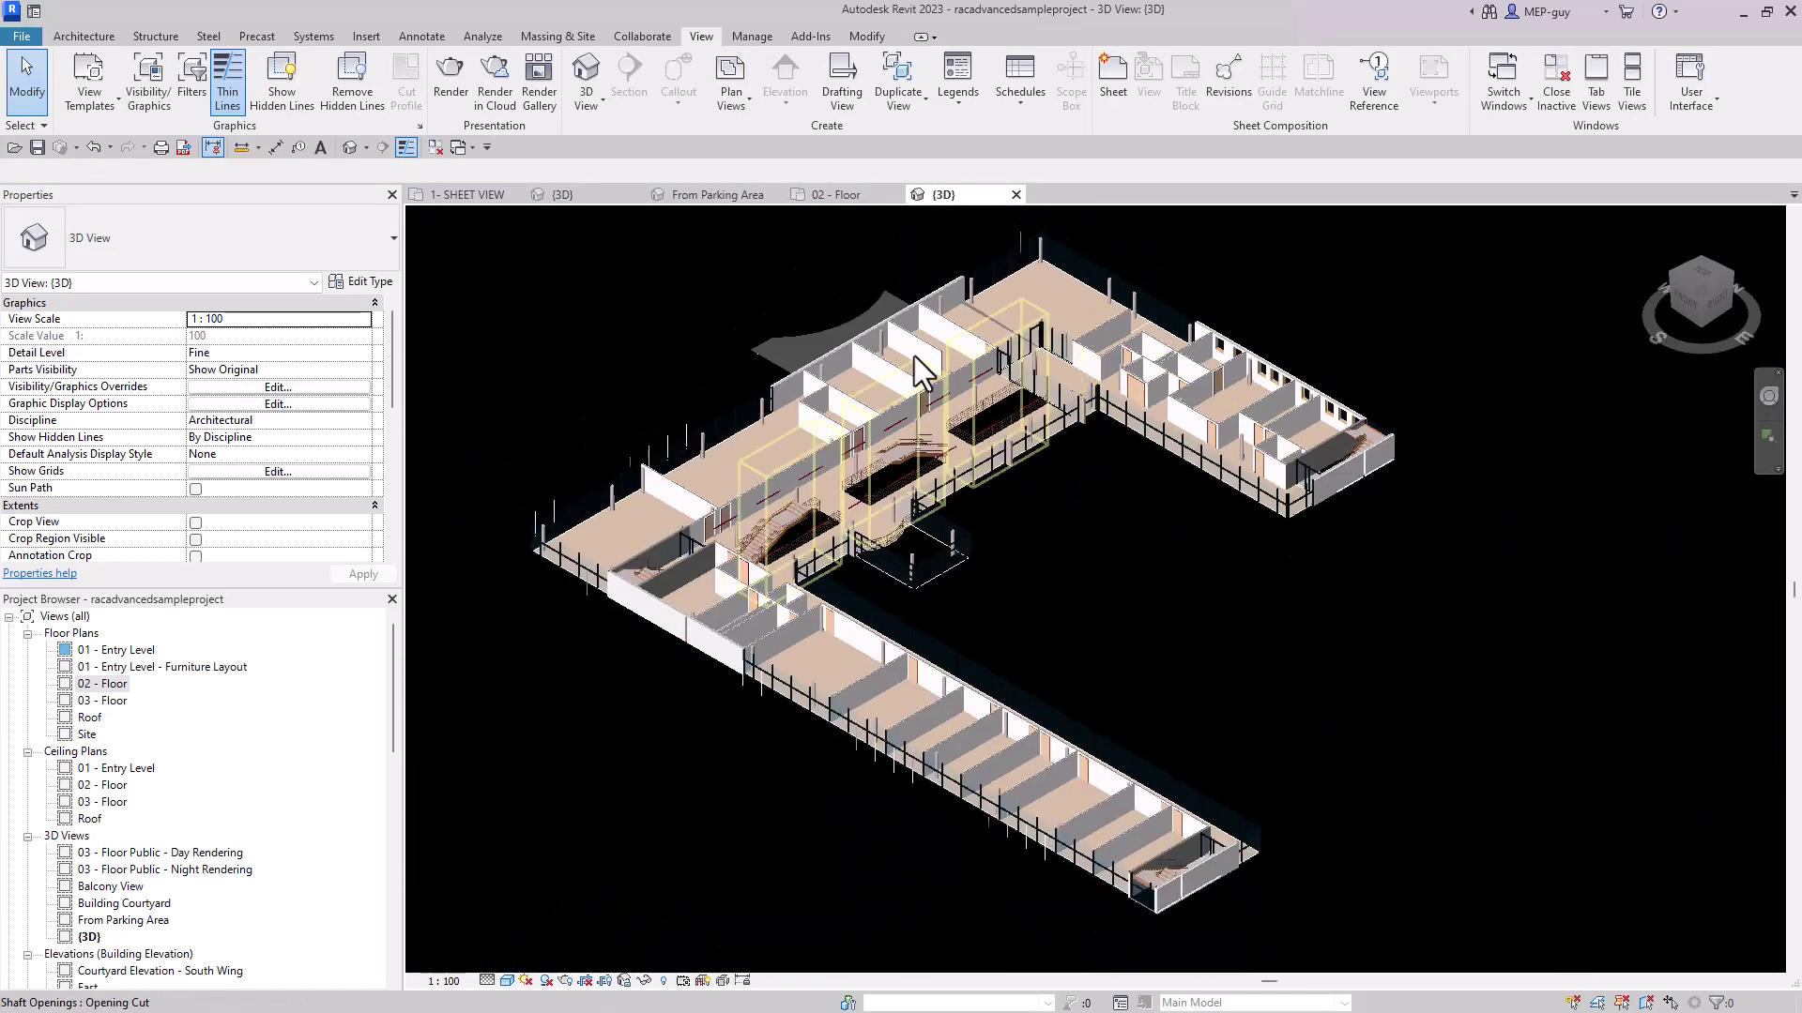
scroll(735, 486, up, 6)
scroll(583, 411, down, 5)
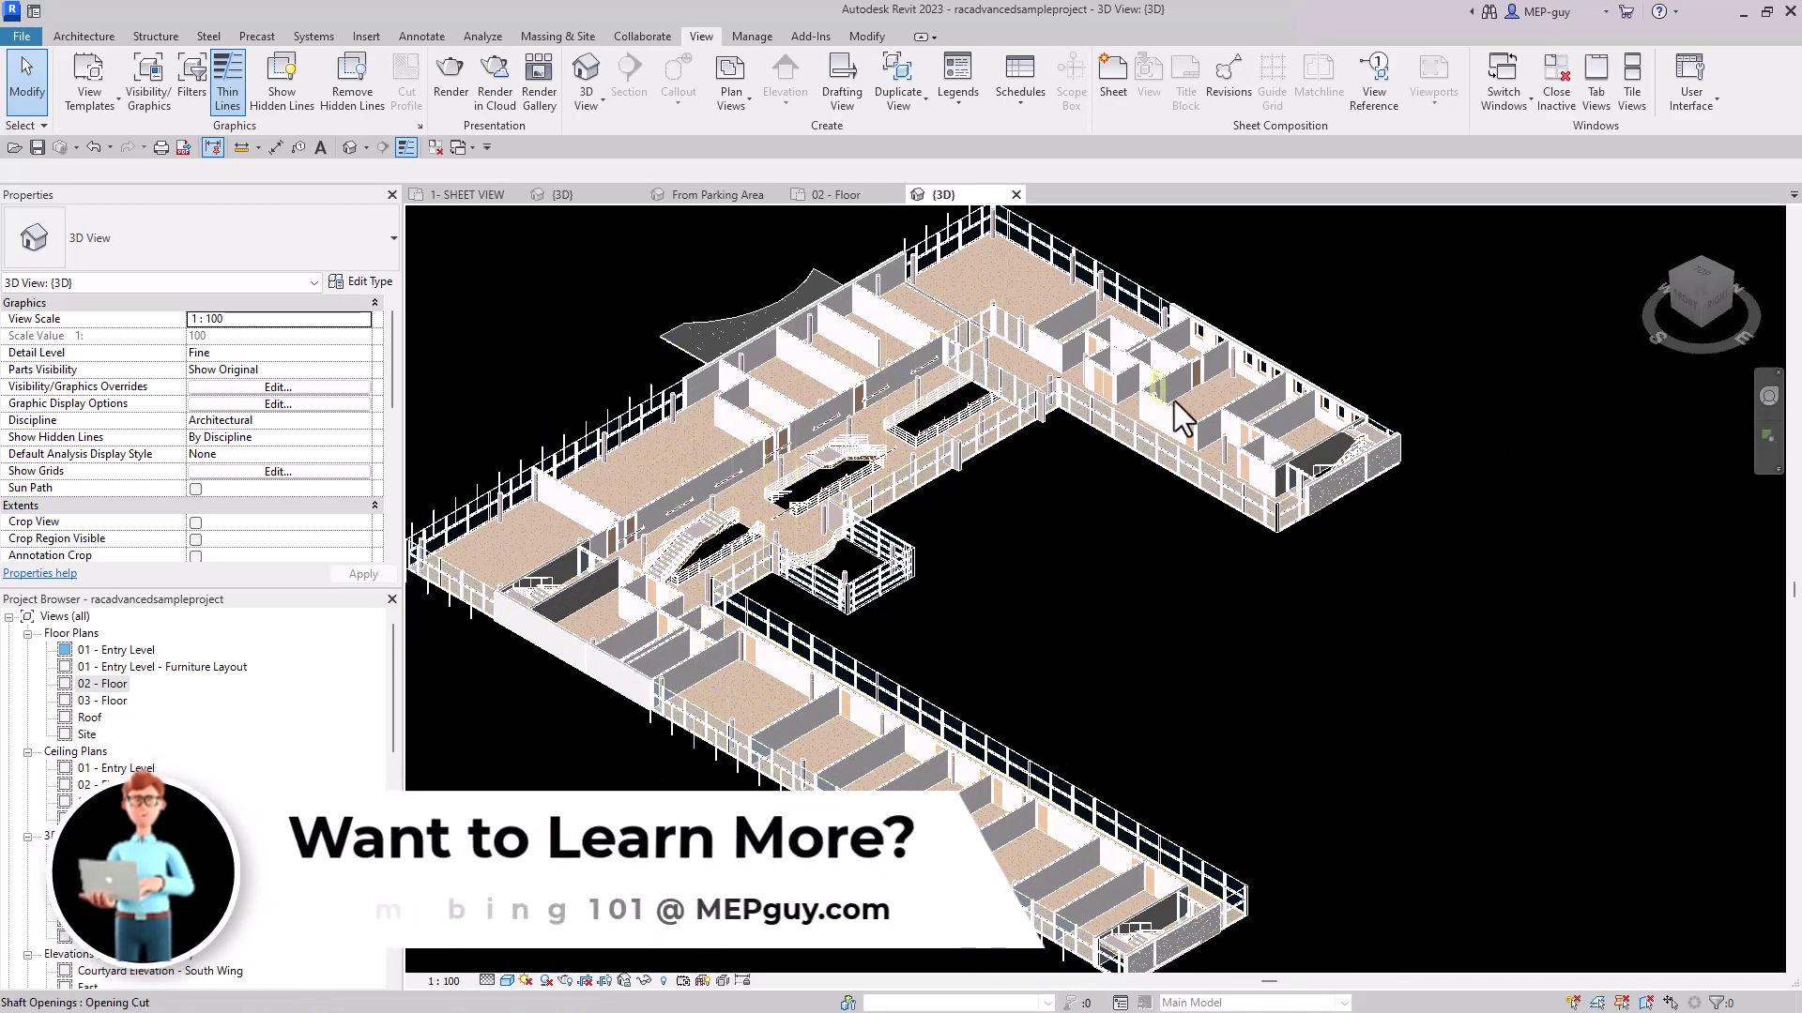
scroll(1313, 601, down, 1)
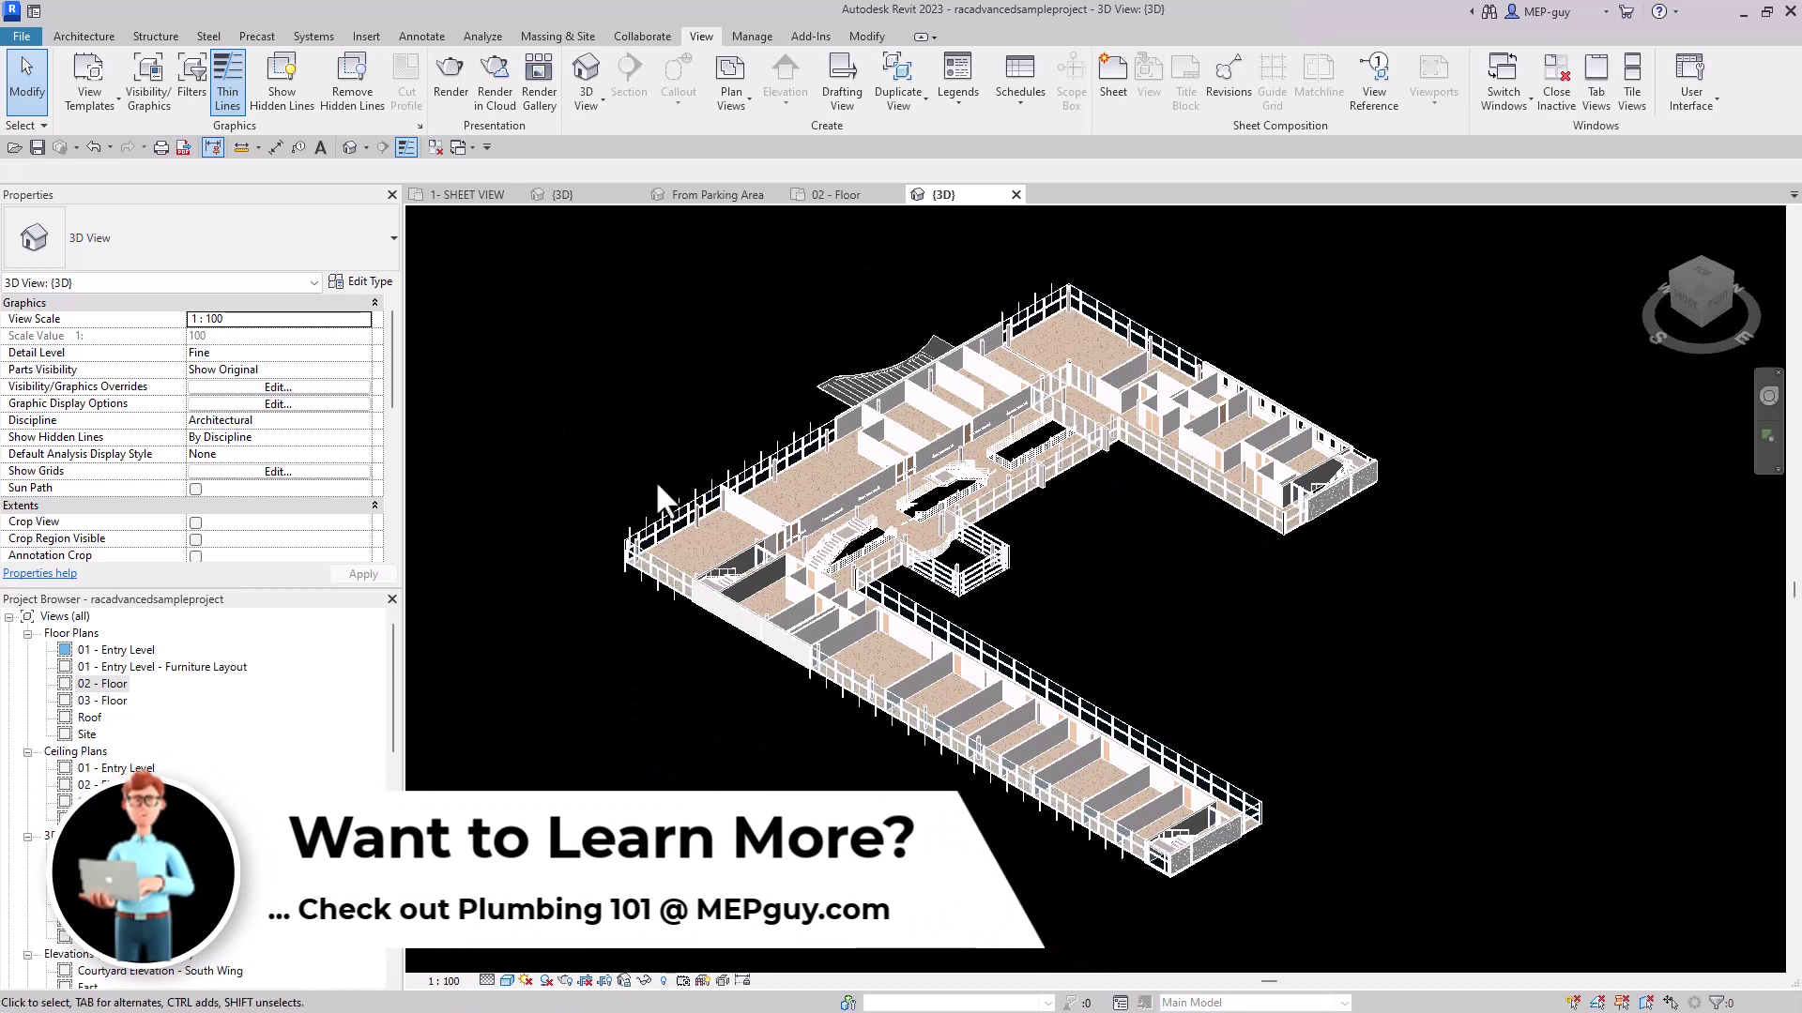
Review the ViewCube's Orient to View options without choosing, then return to the 02 - Floor plan
right_click(1694, 306)
mouse_move(1617, 539)
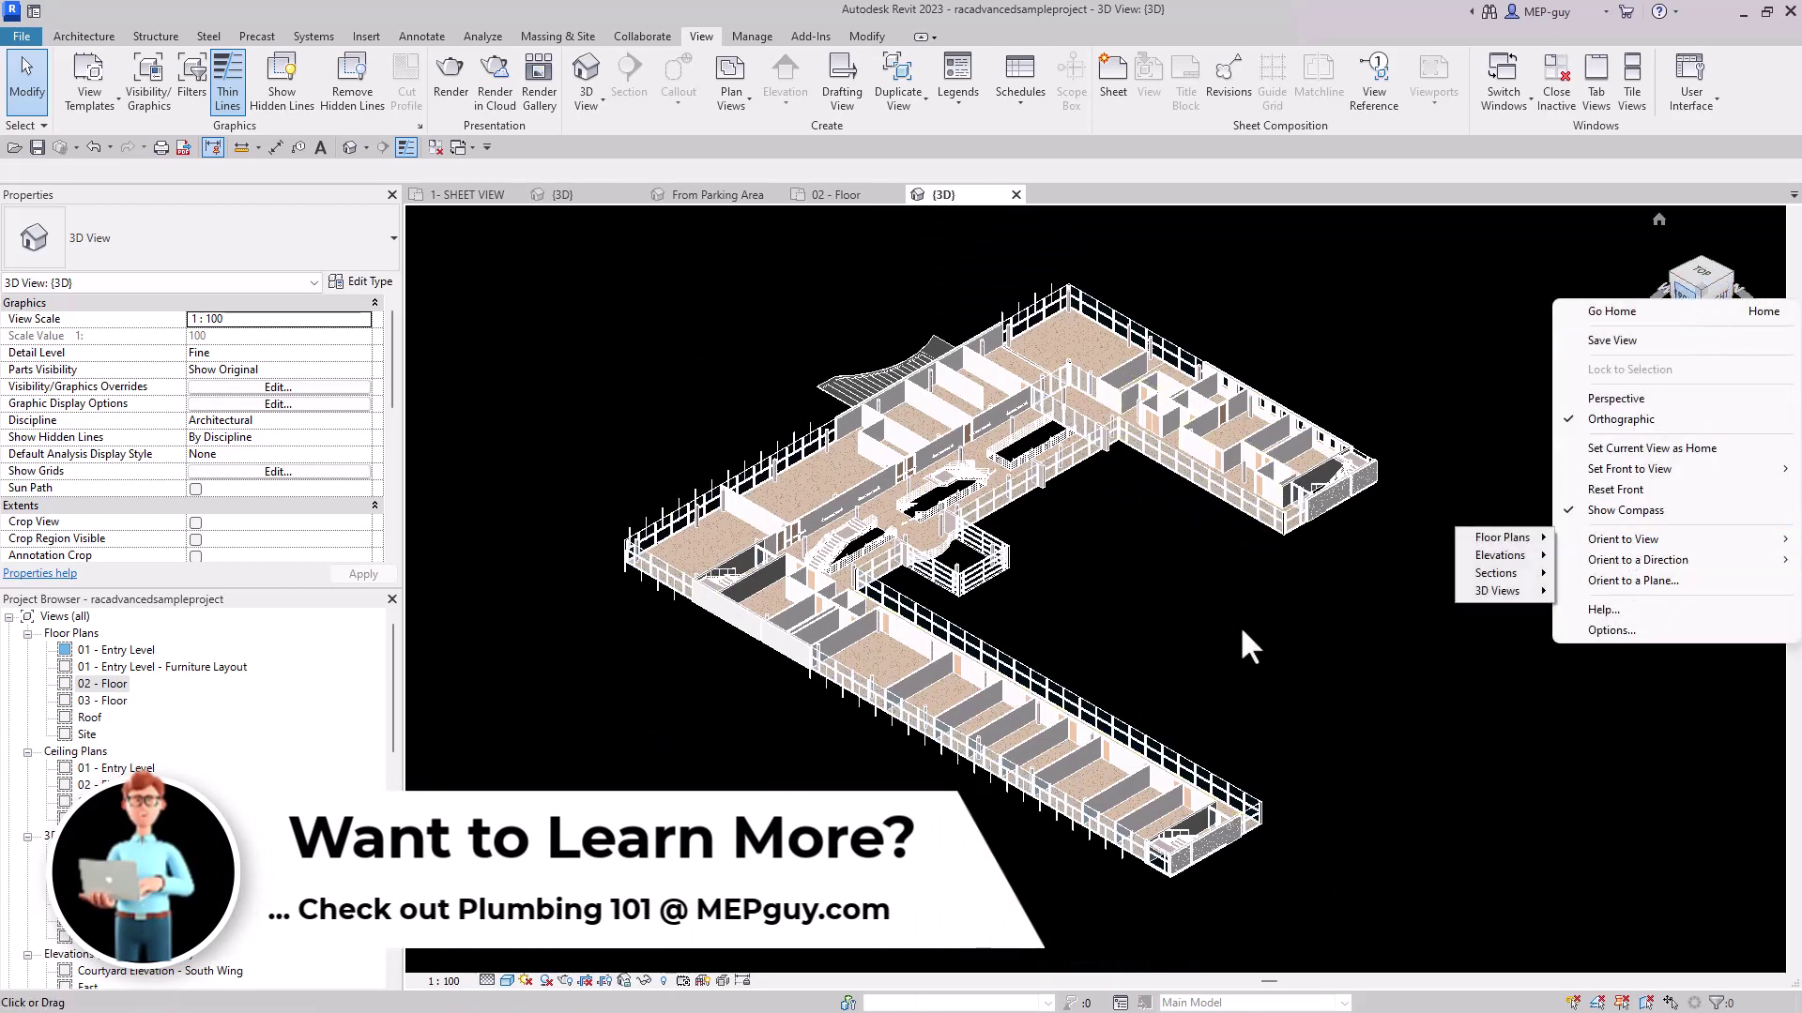
click(1121, 540)
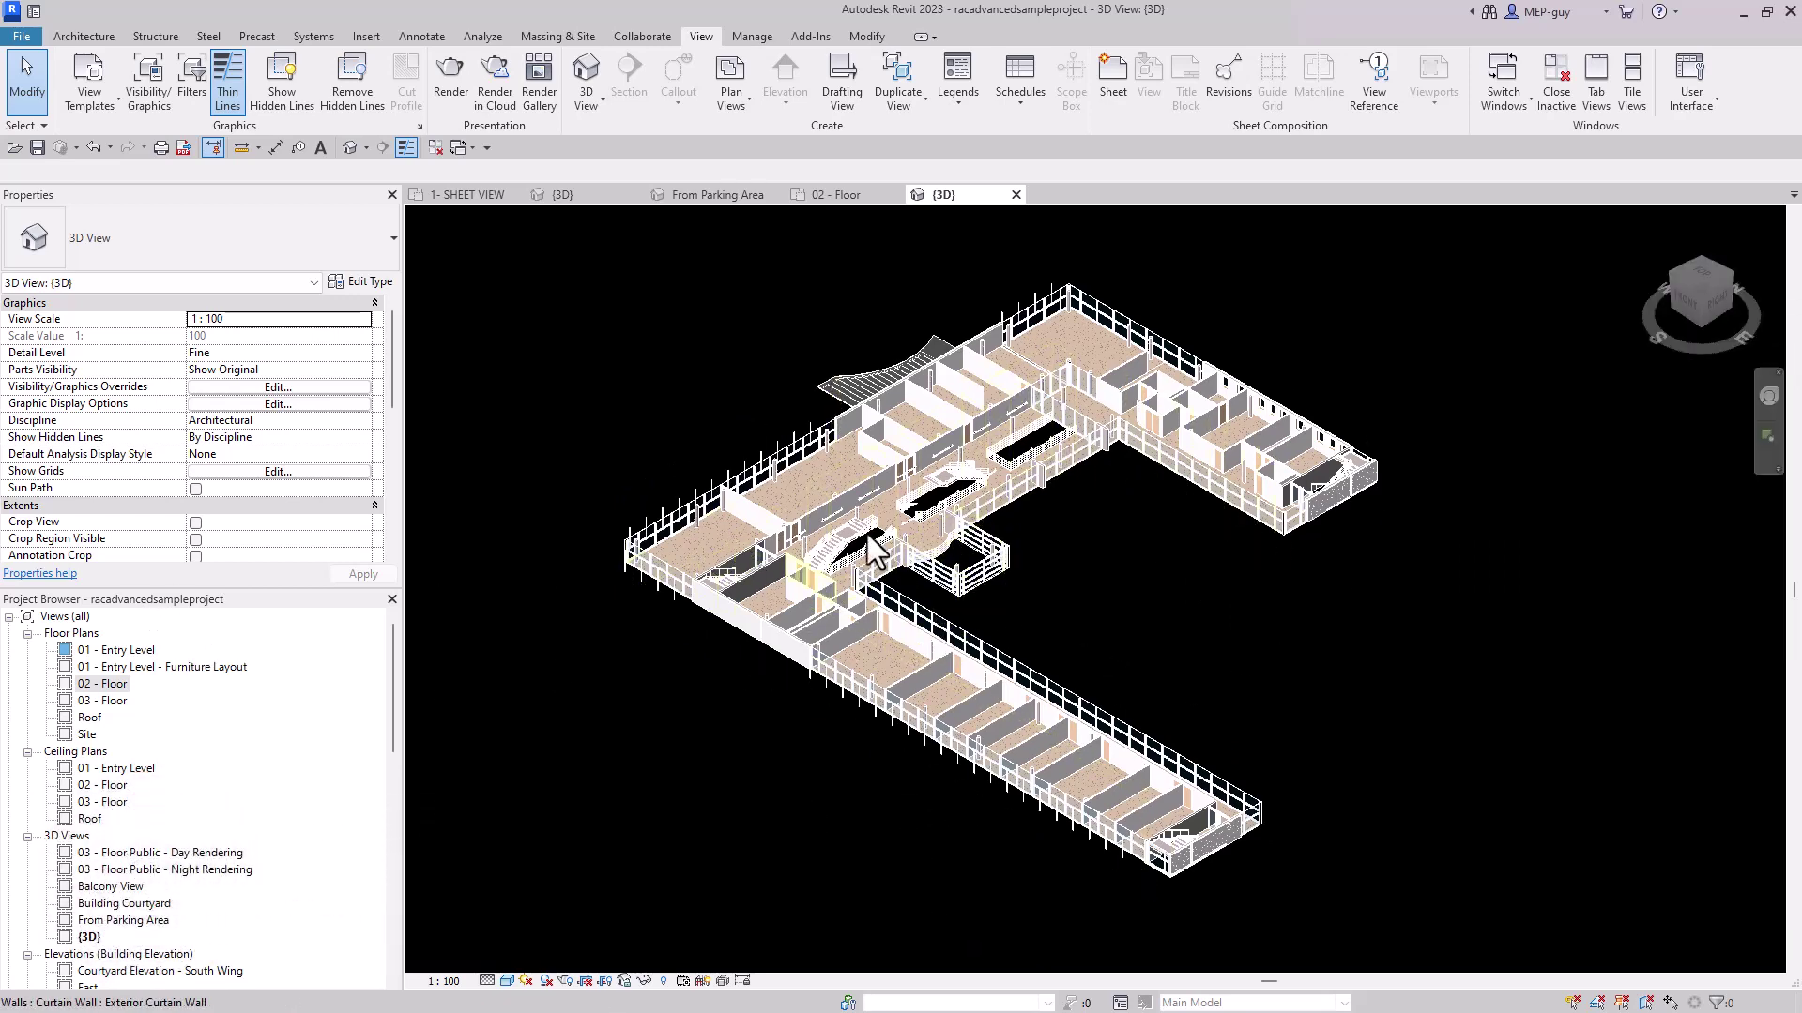
scroll(849, 540, up, 5)
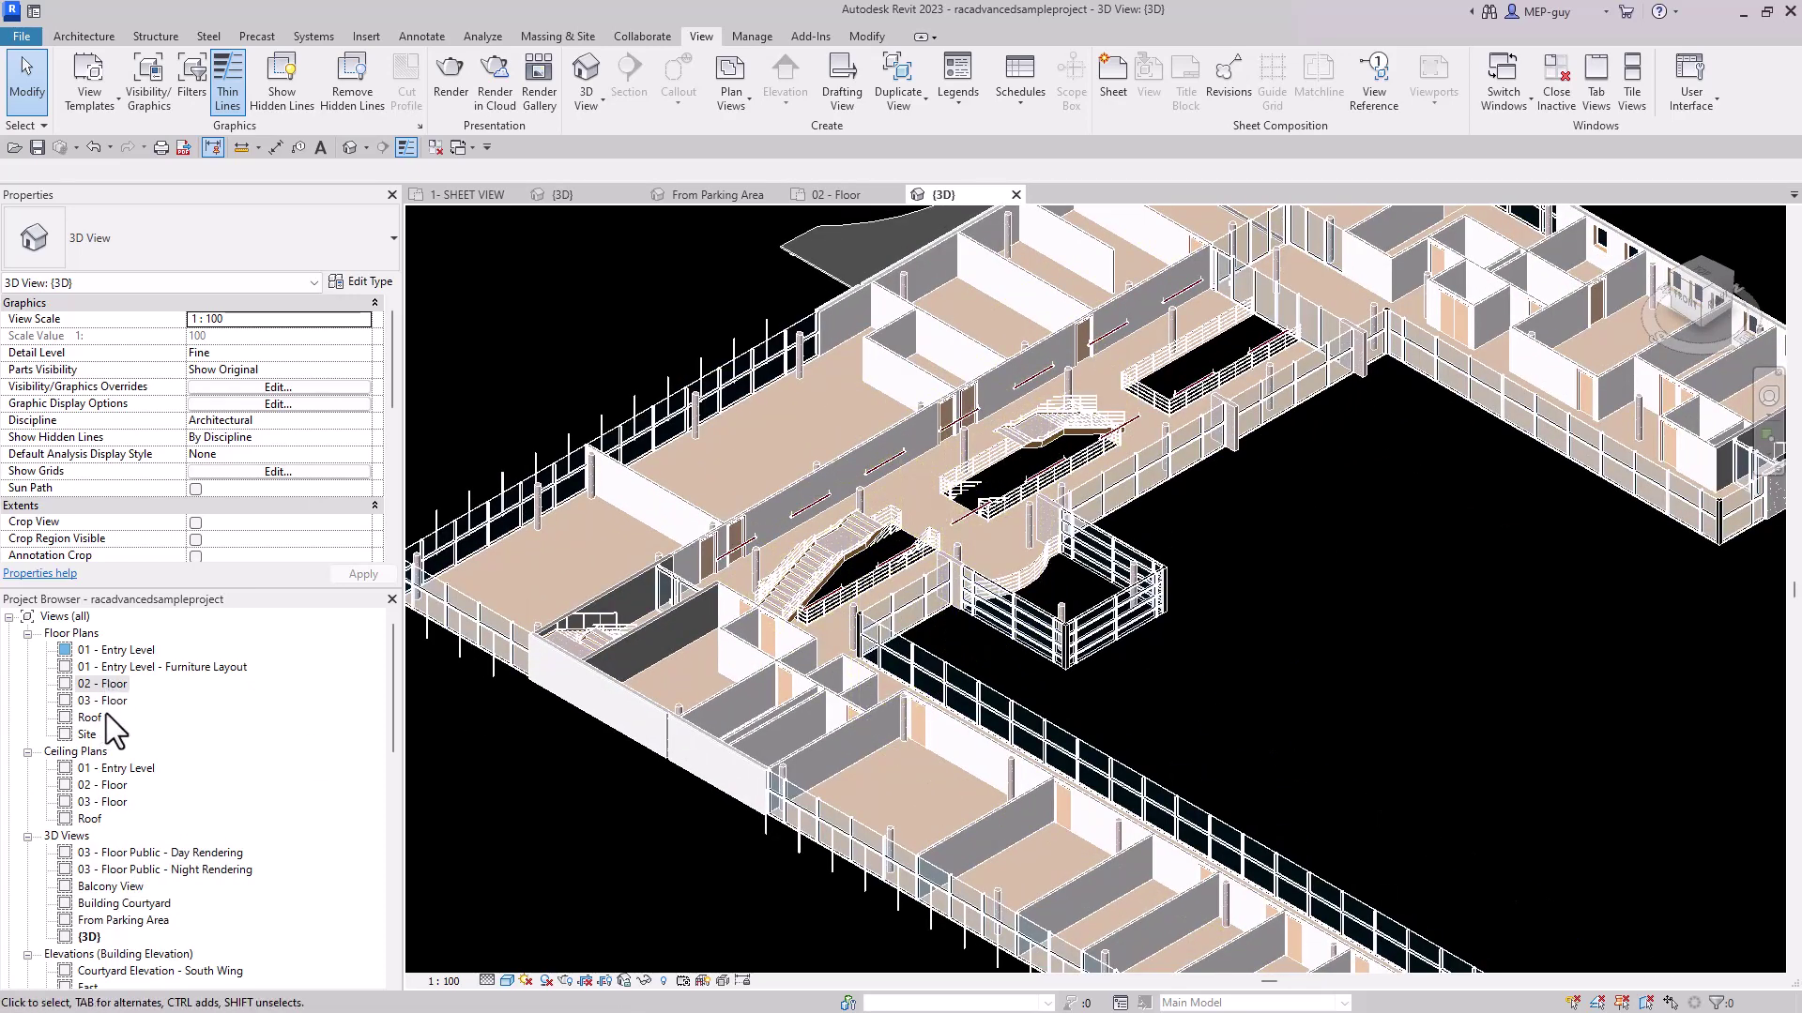
click(852, 194)
Select the central stairs in 02 - Floor and crop the {3D} view to them with Selection Box
scroll(878, 673, up, 5)
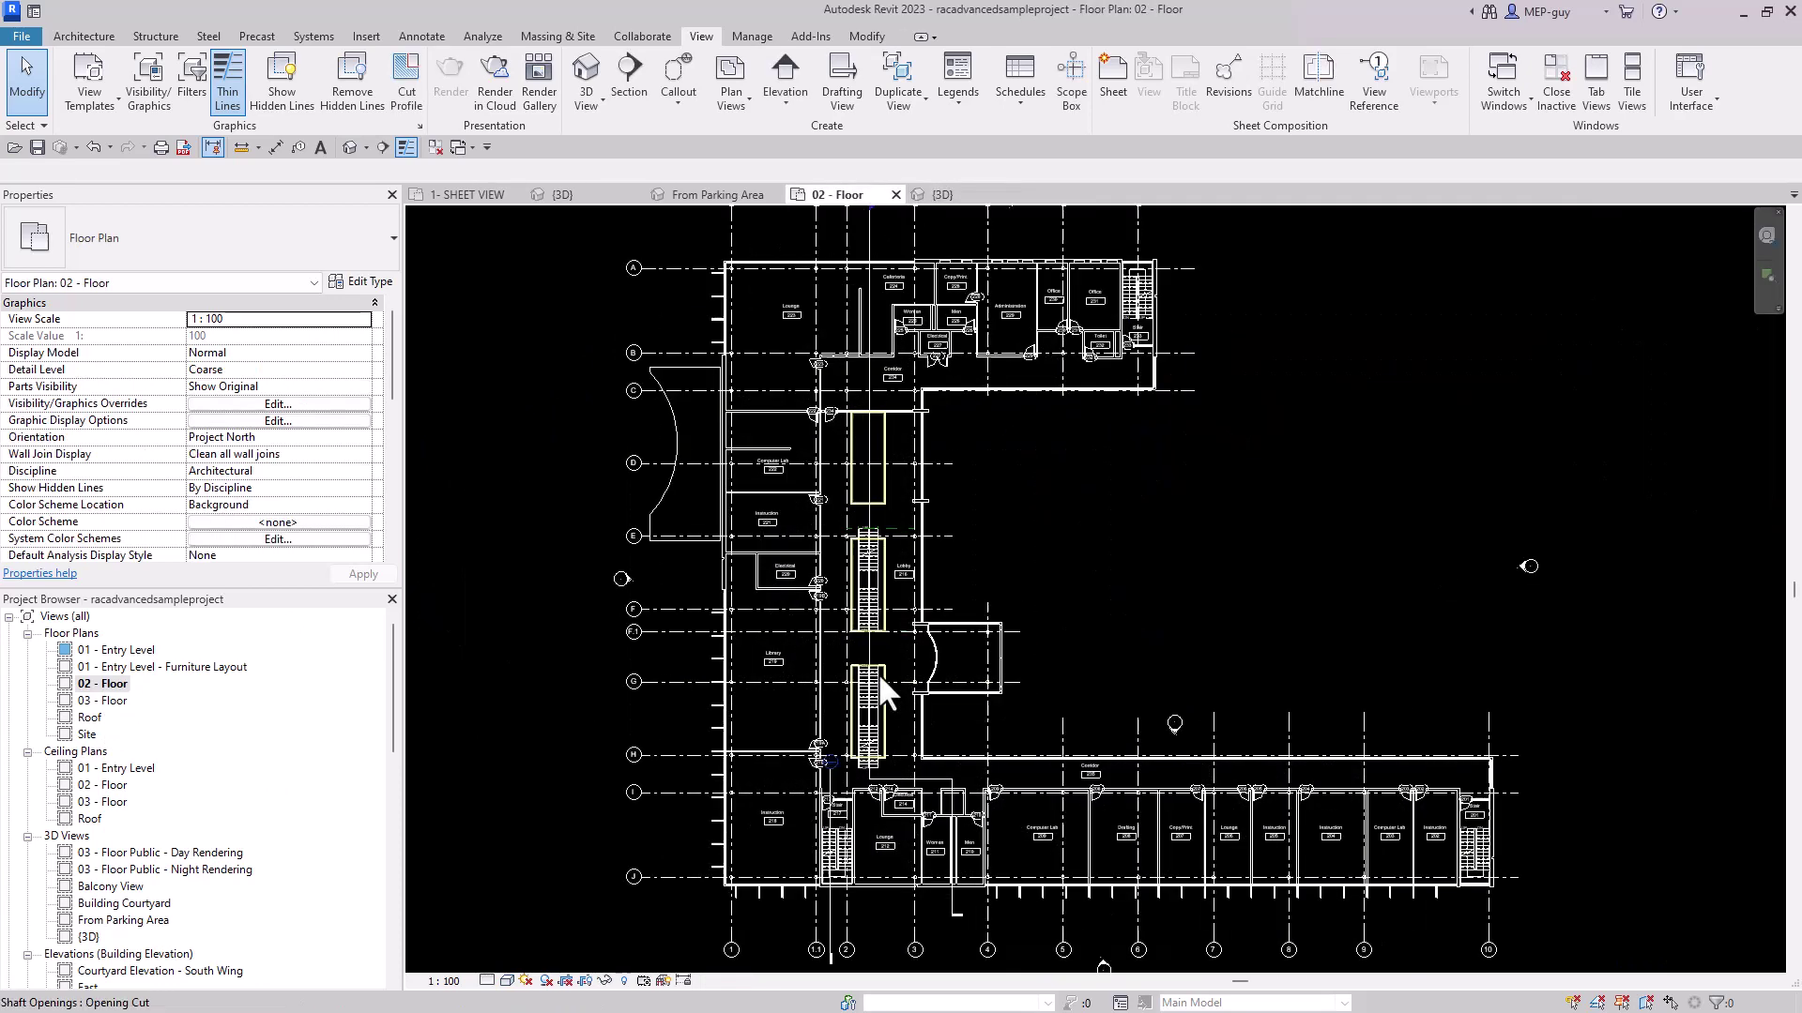
drag(783, 356, 904, 887)
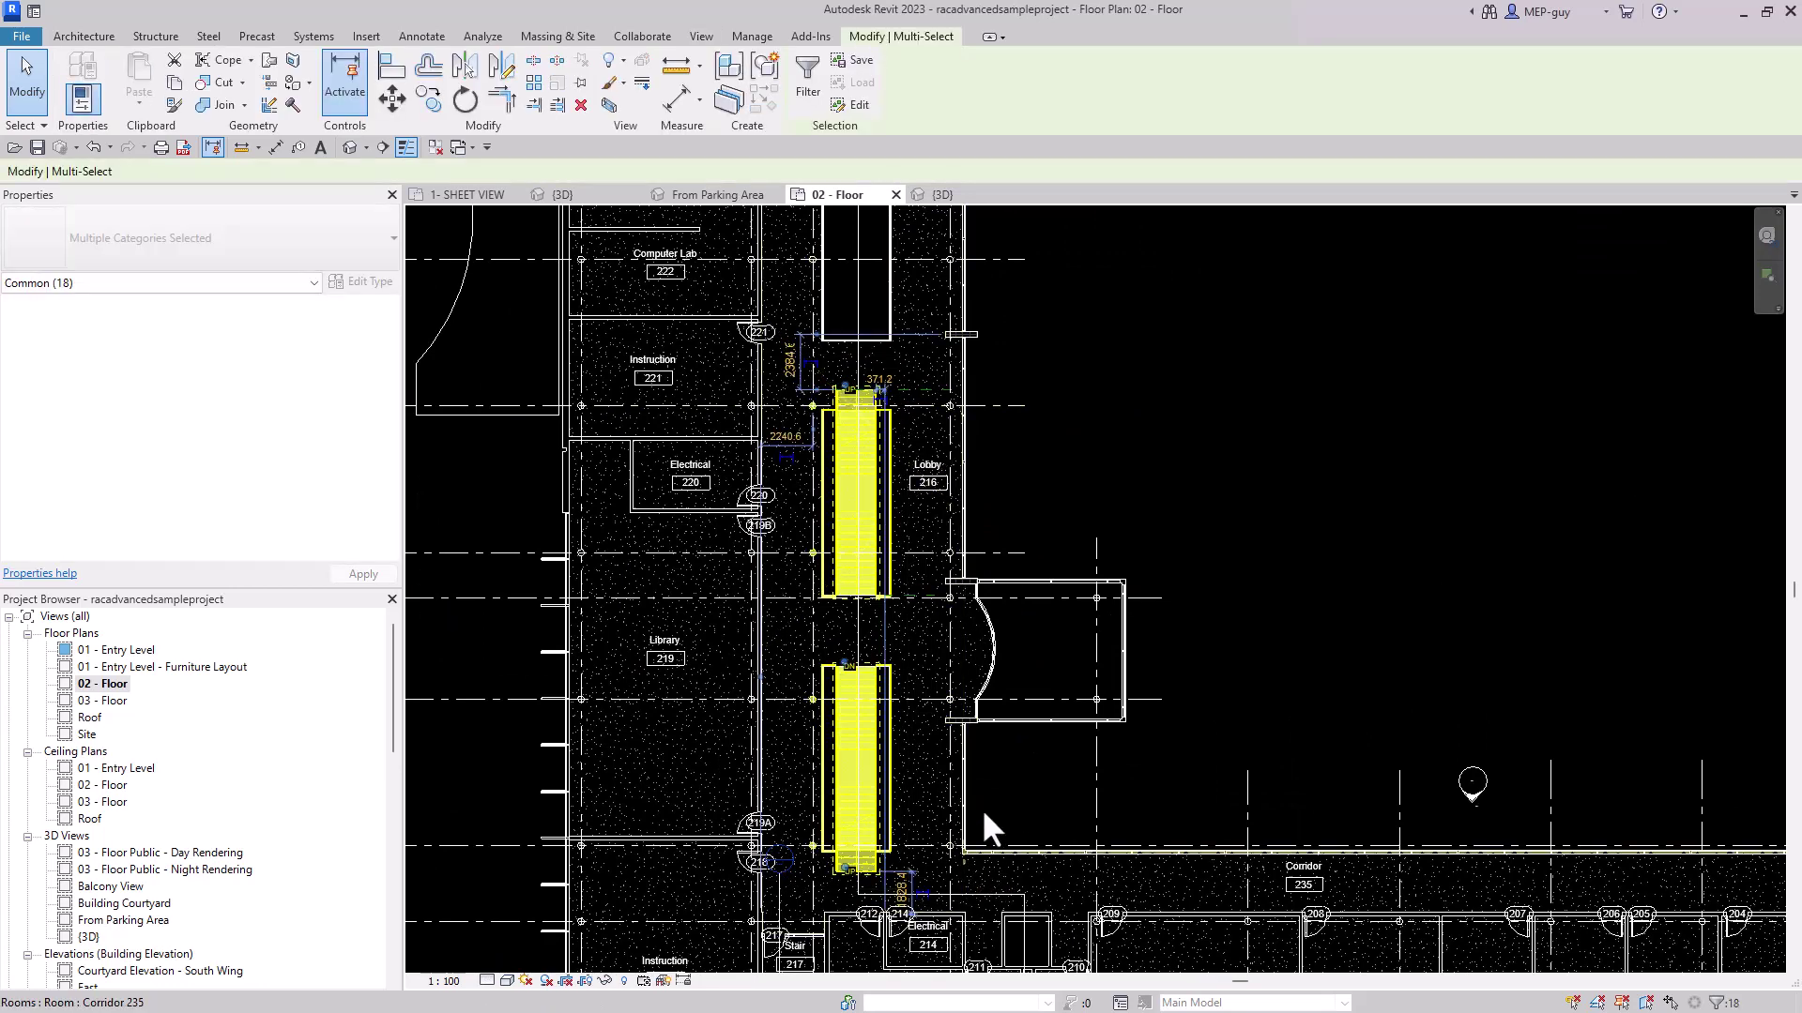
click(952, 194)
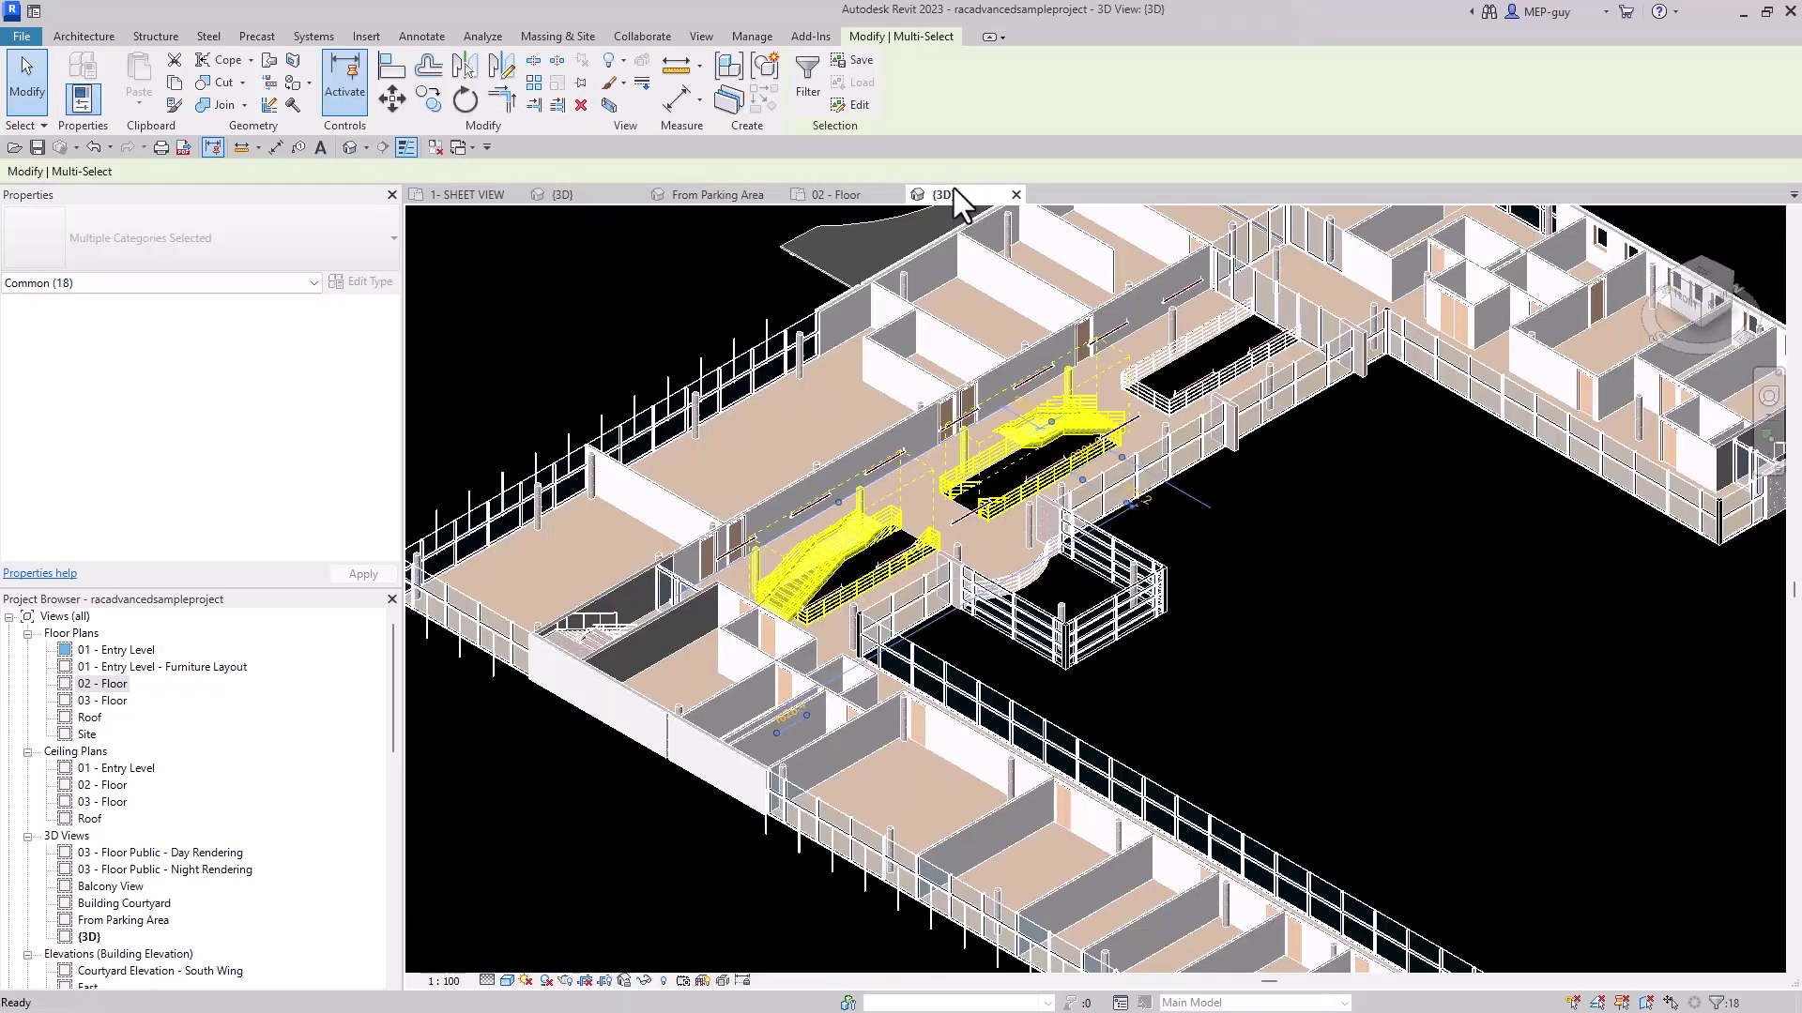
click(610, 101)
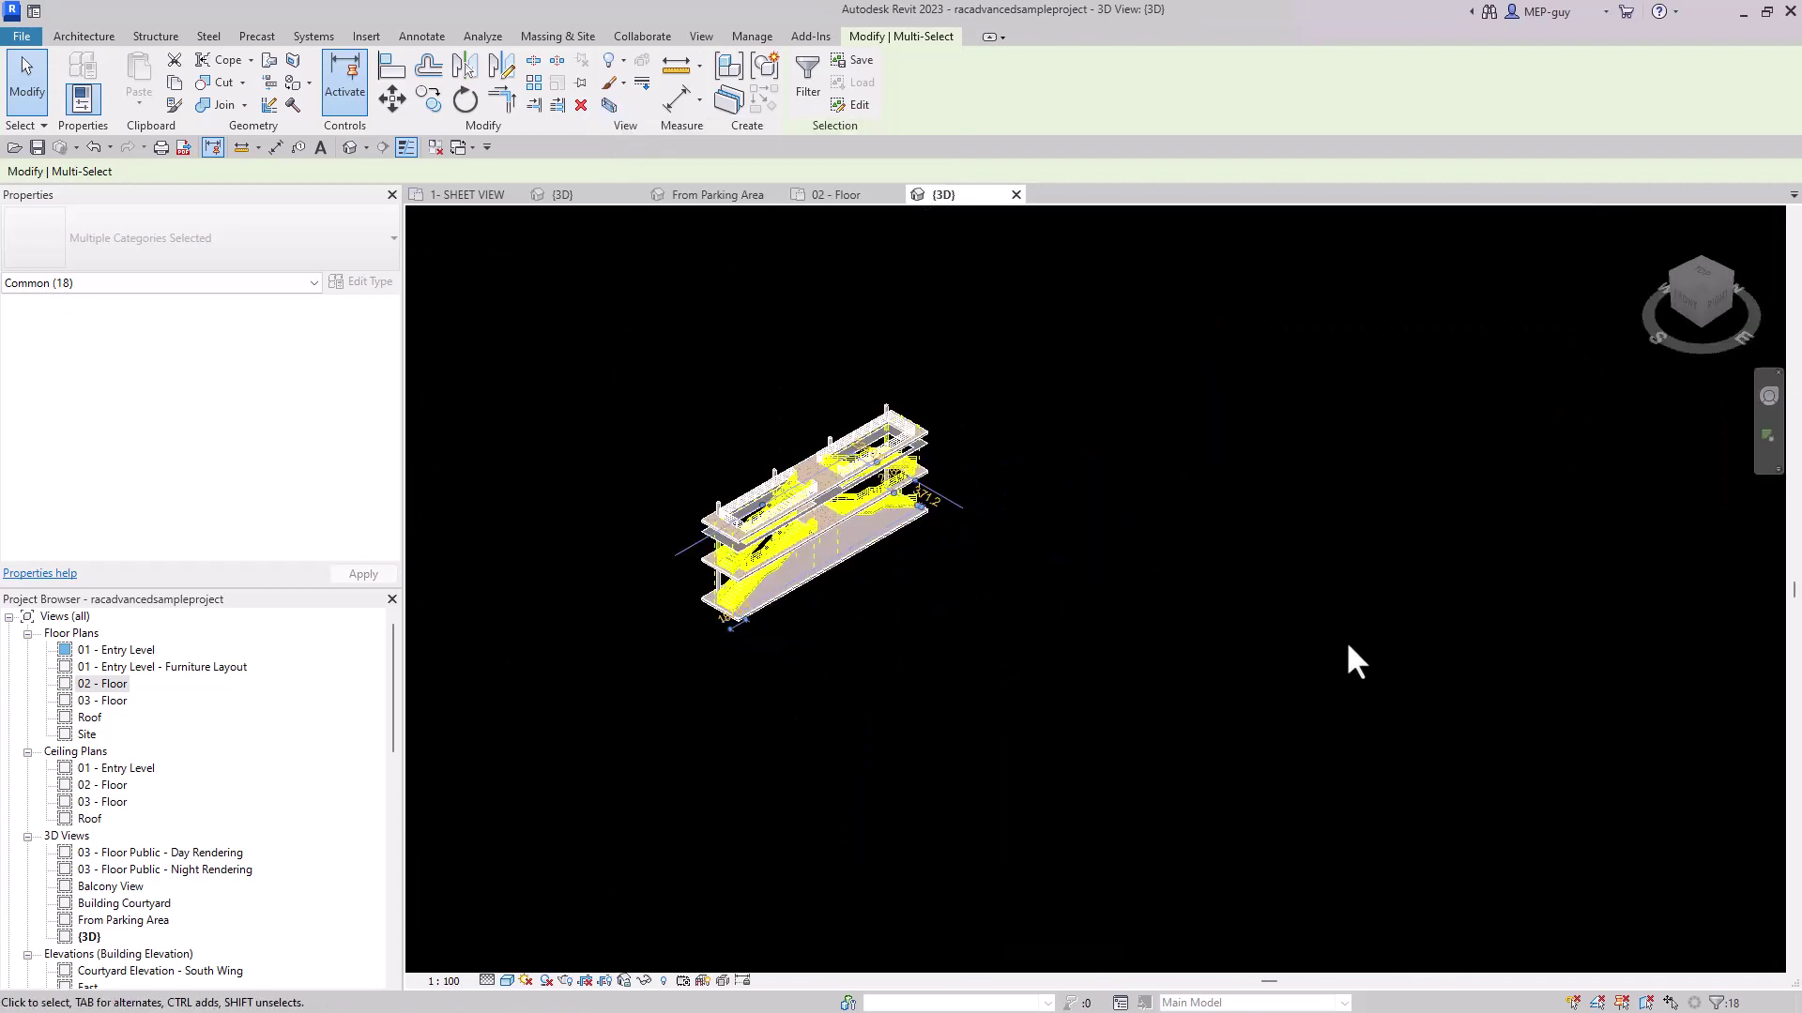
scroll(657, 549, up, 5)
click(1173, 647)
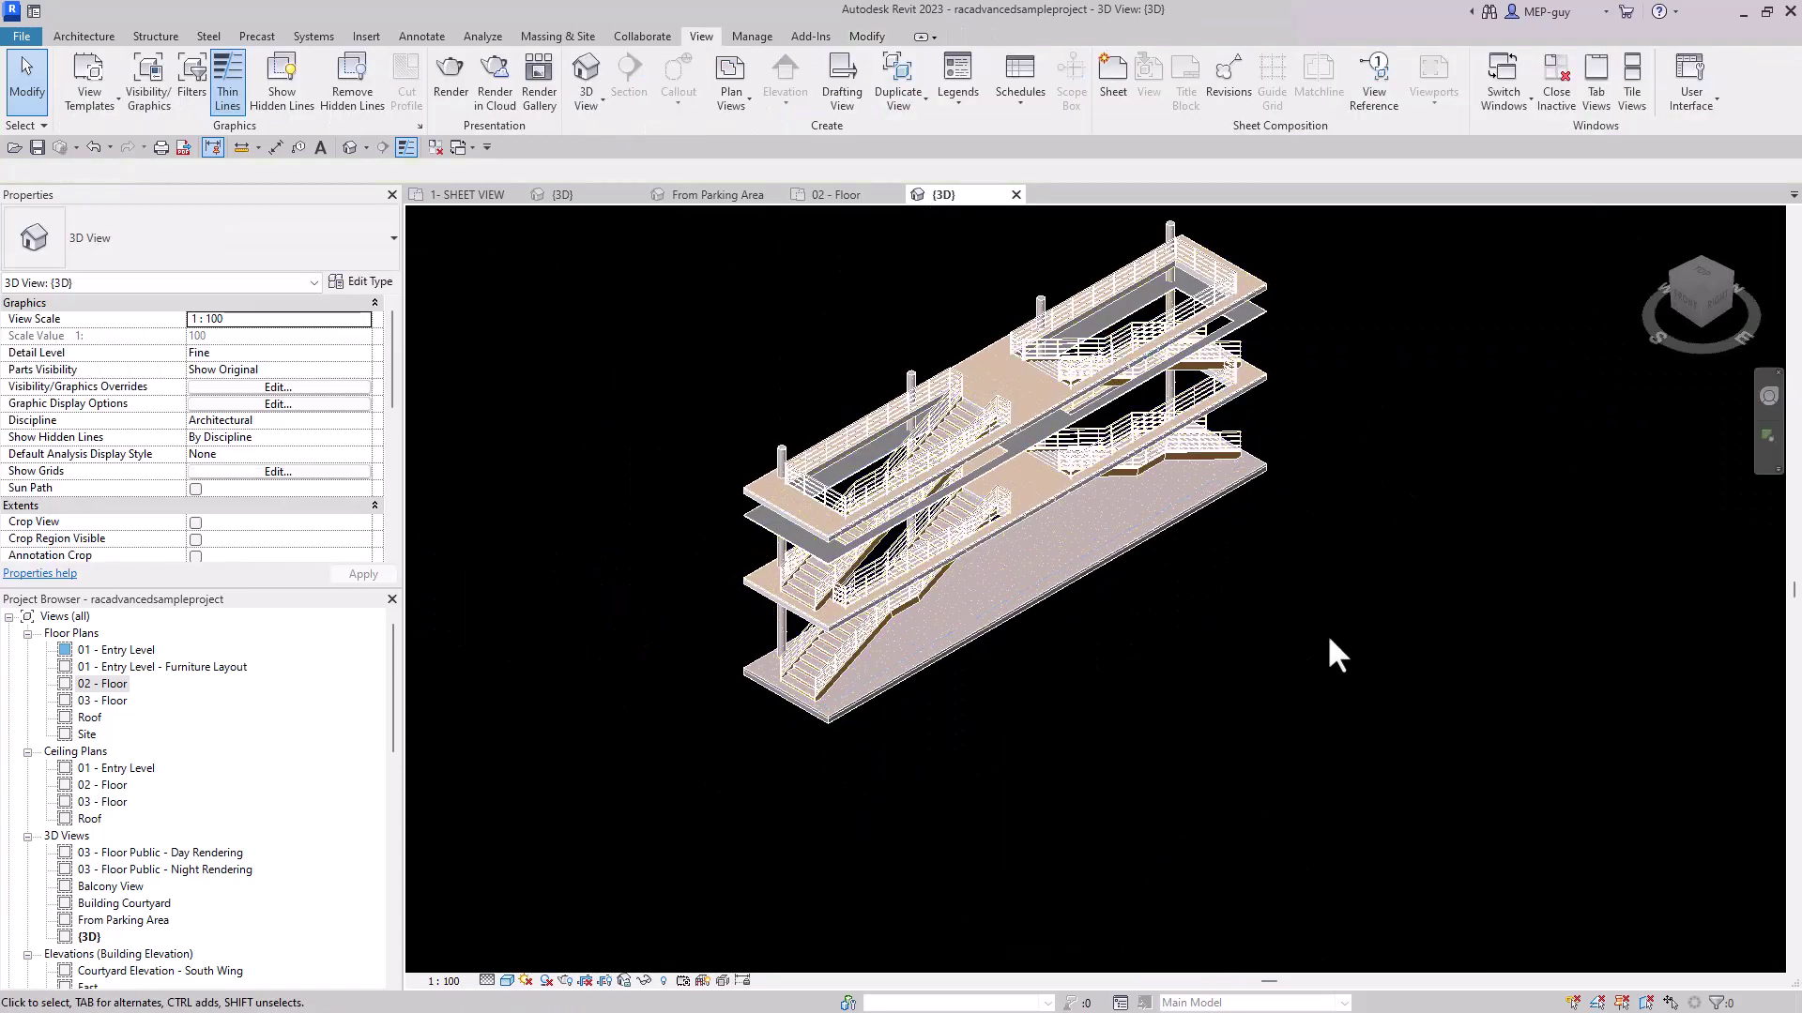
Reveal hidden elements and select the section box around the stair core
scroll(1327, 633, down, 2)
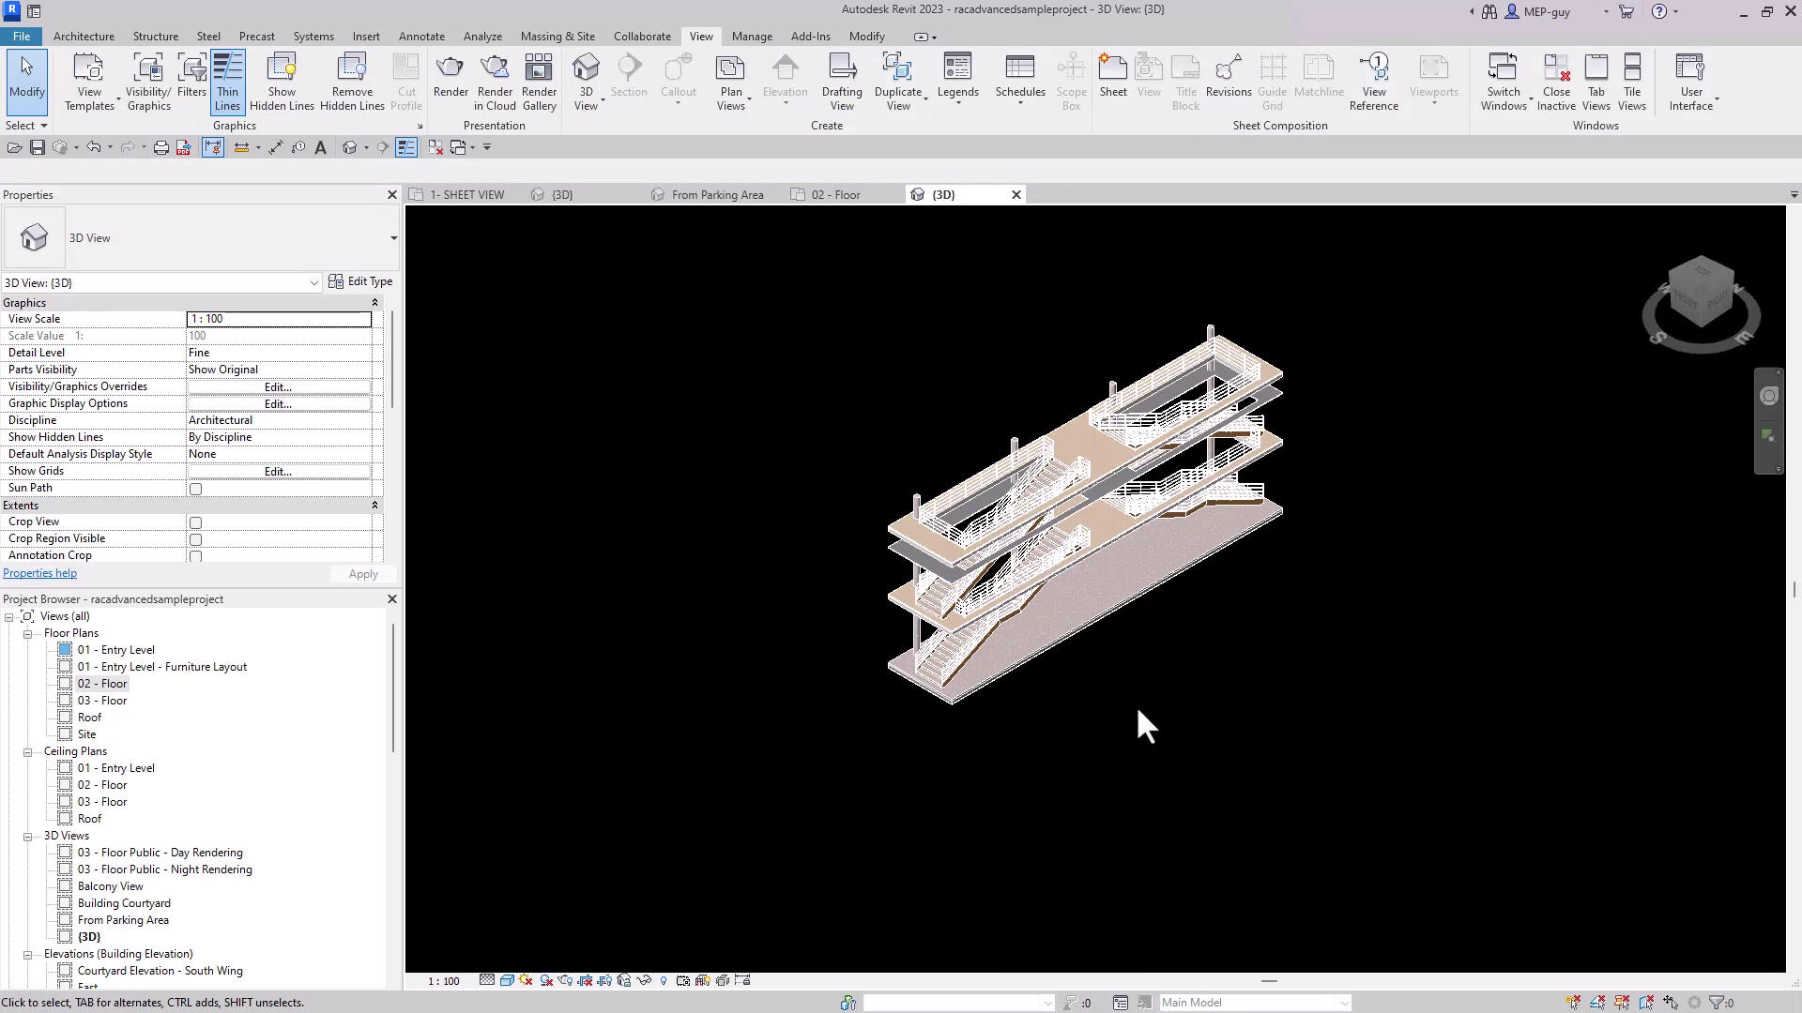
scroll(299, 415, down, 3)
click(196, 489)
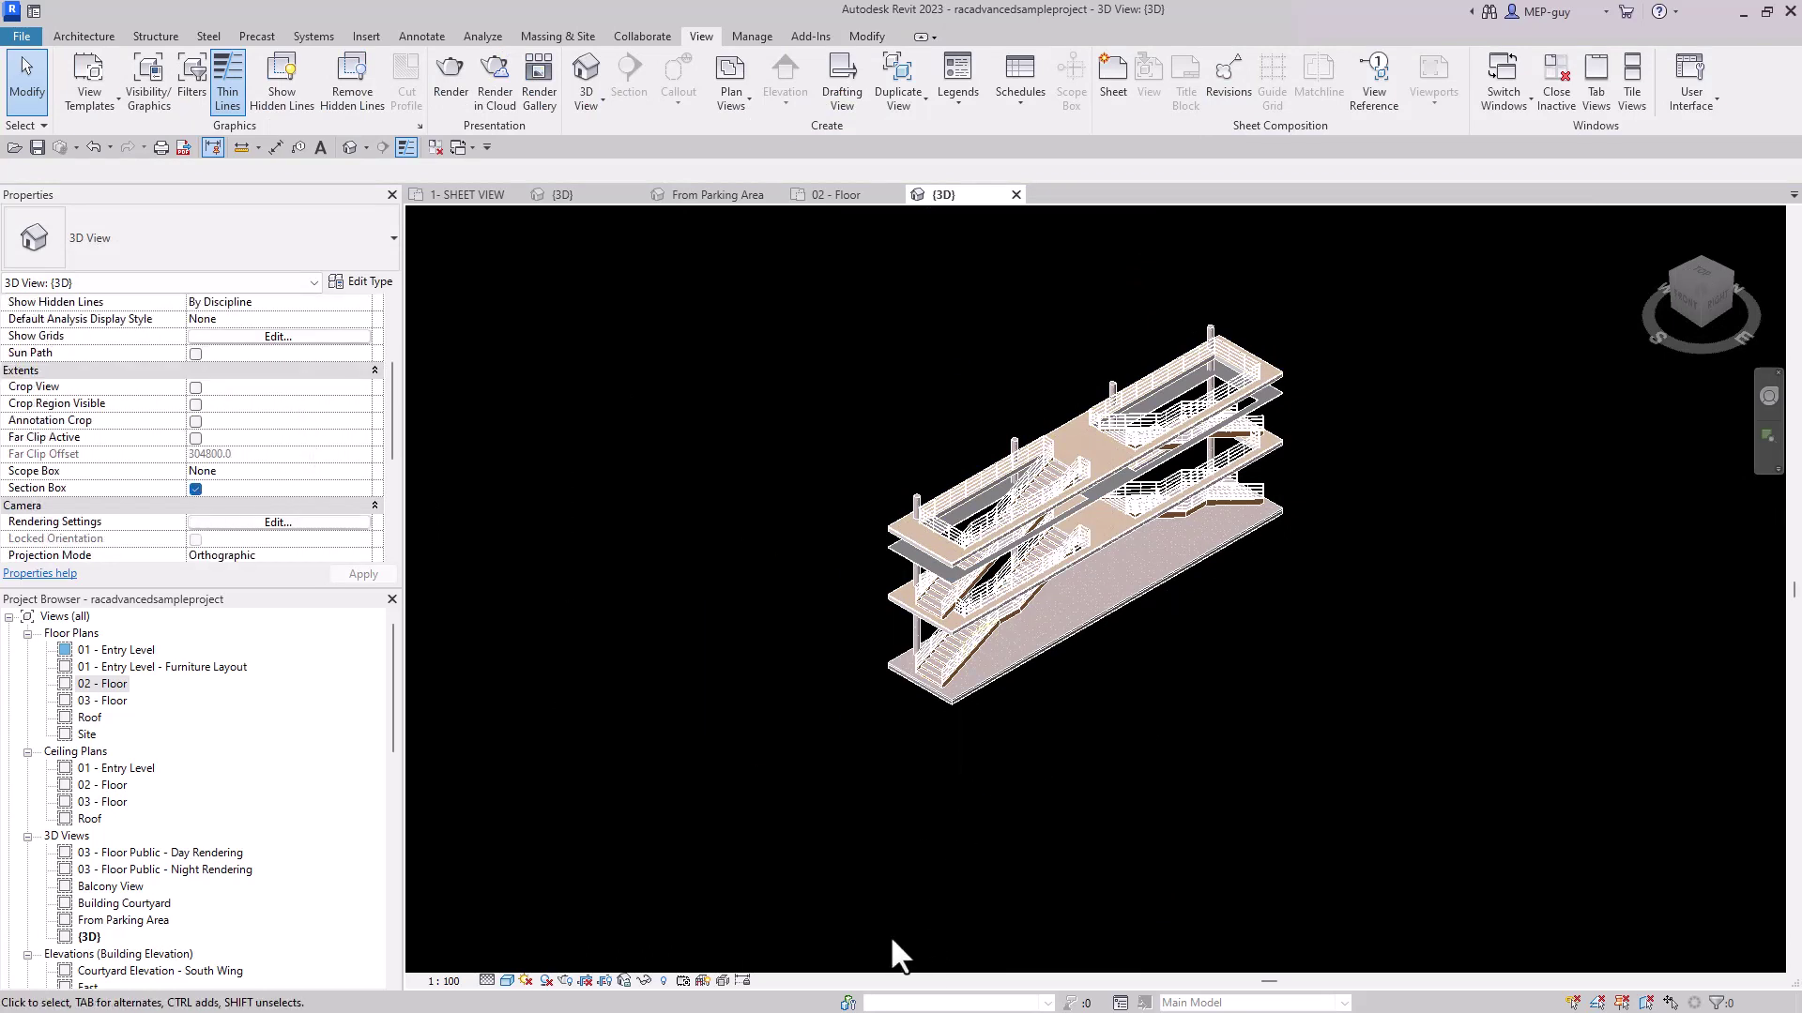
click(663, 981)
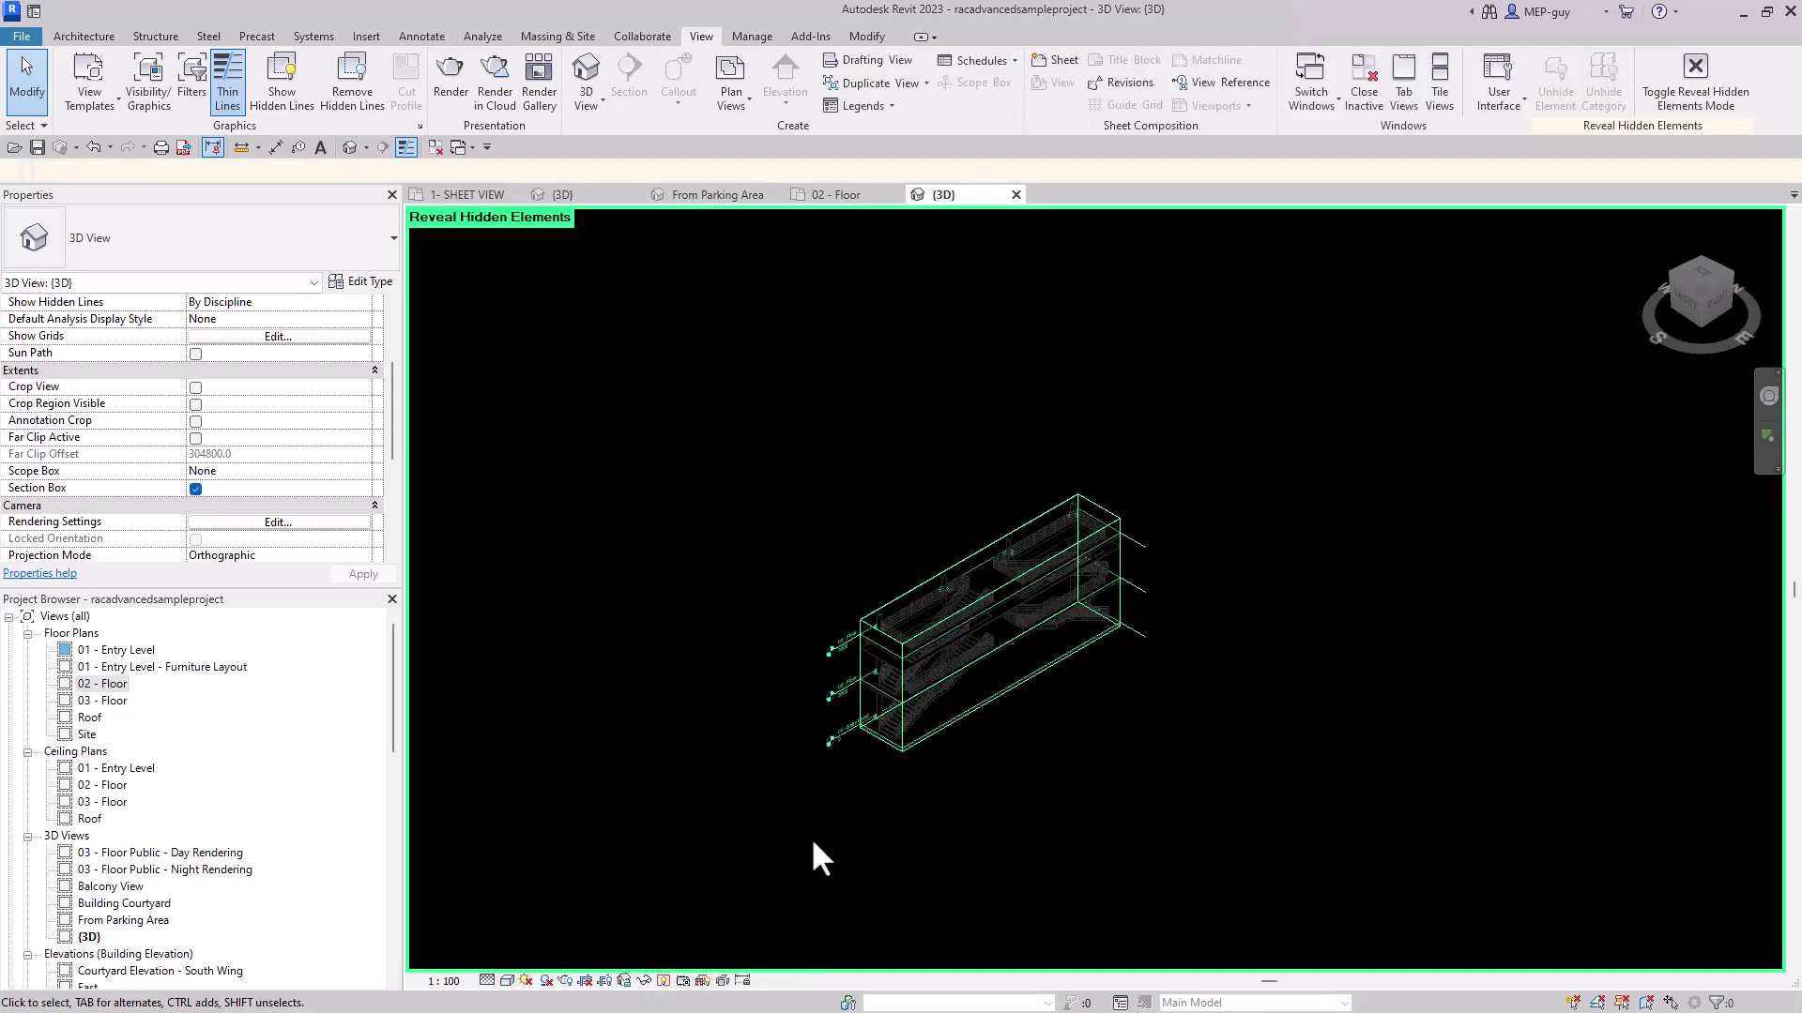
click(967, 646)
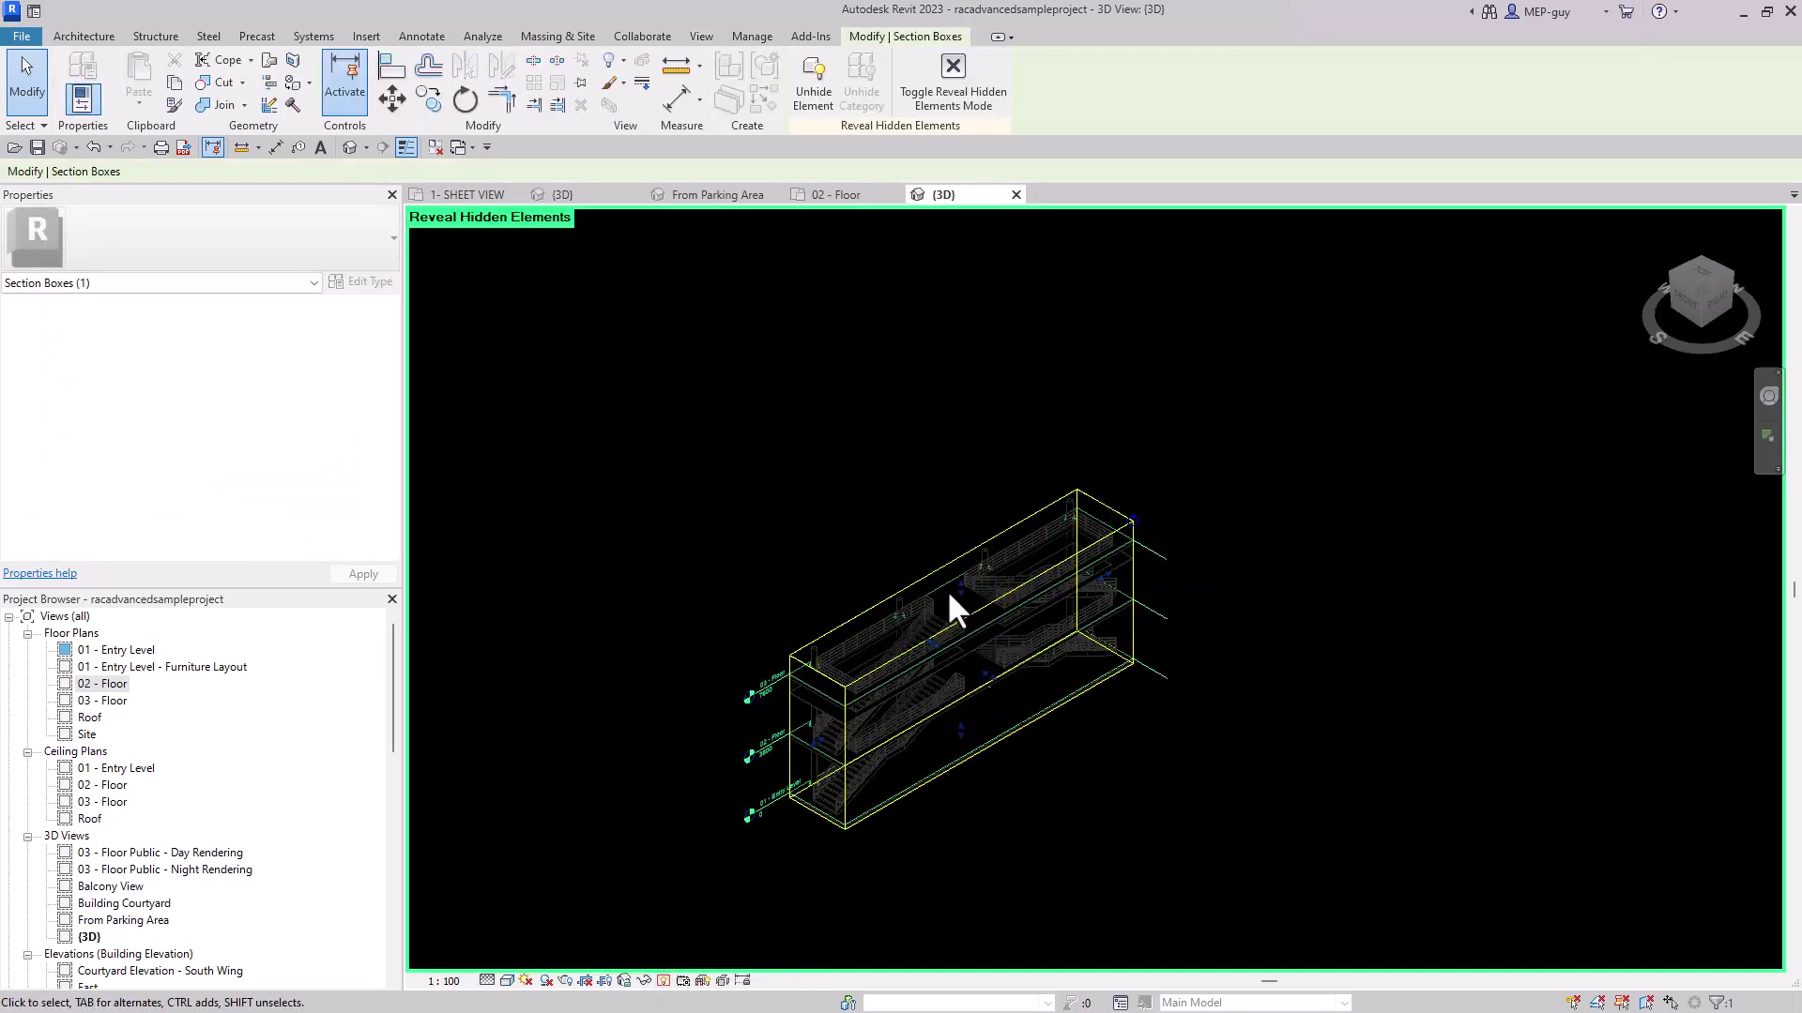
Stretch the section box up to the roof skylights and down to the base, then hide hidden elements again
drag(953, 587, 959, 361)
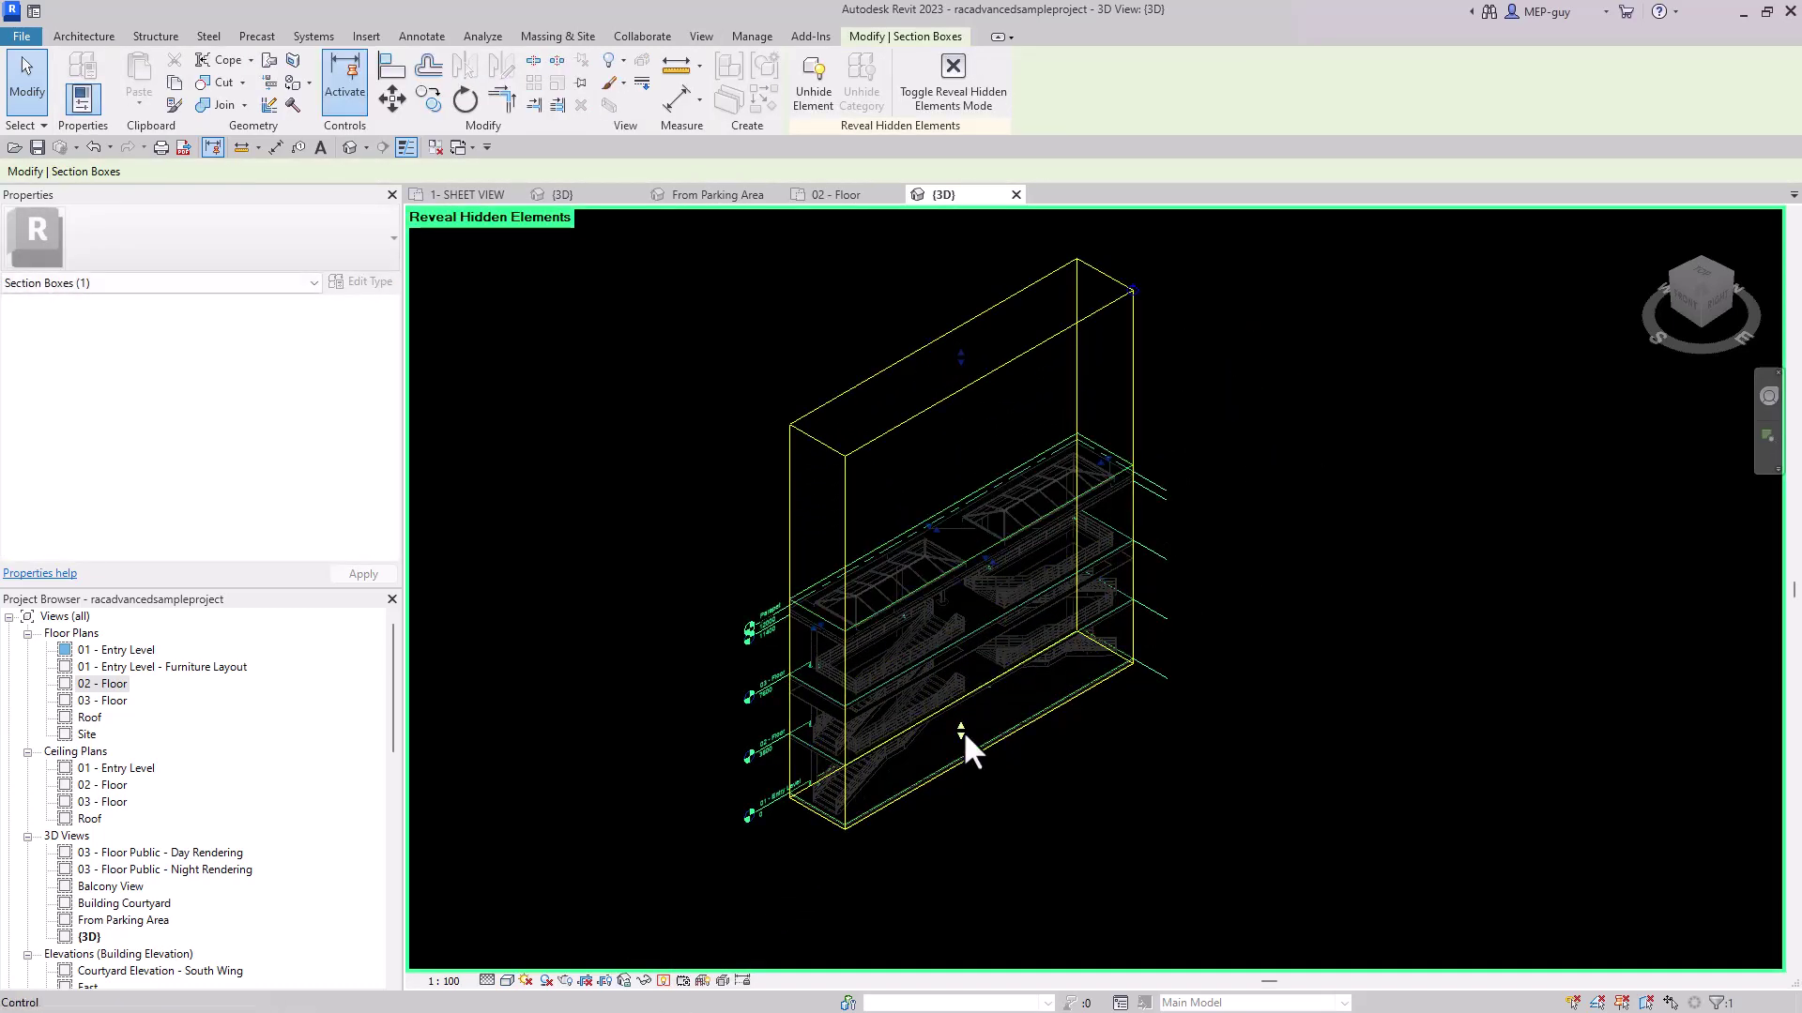
drag(960, 732, 967, 962)
click(1162, 842)
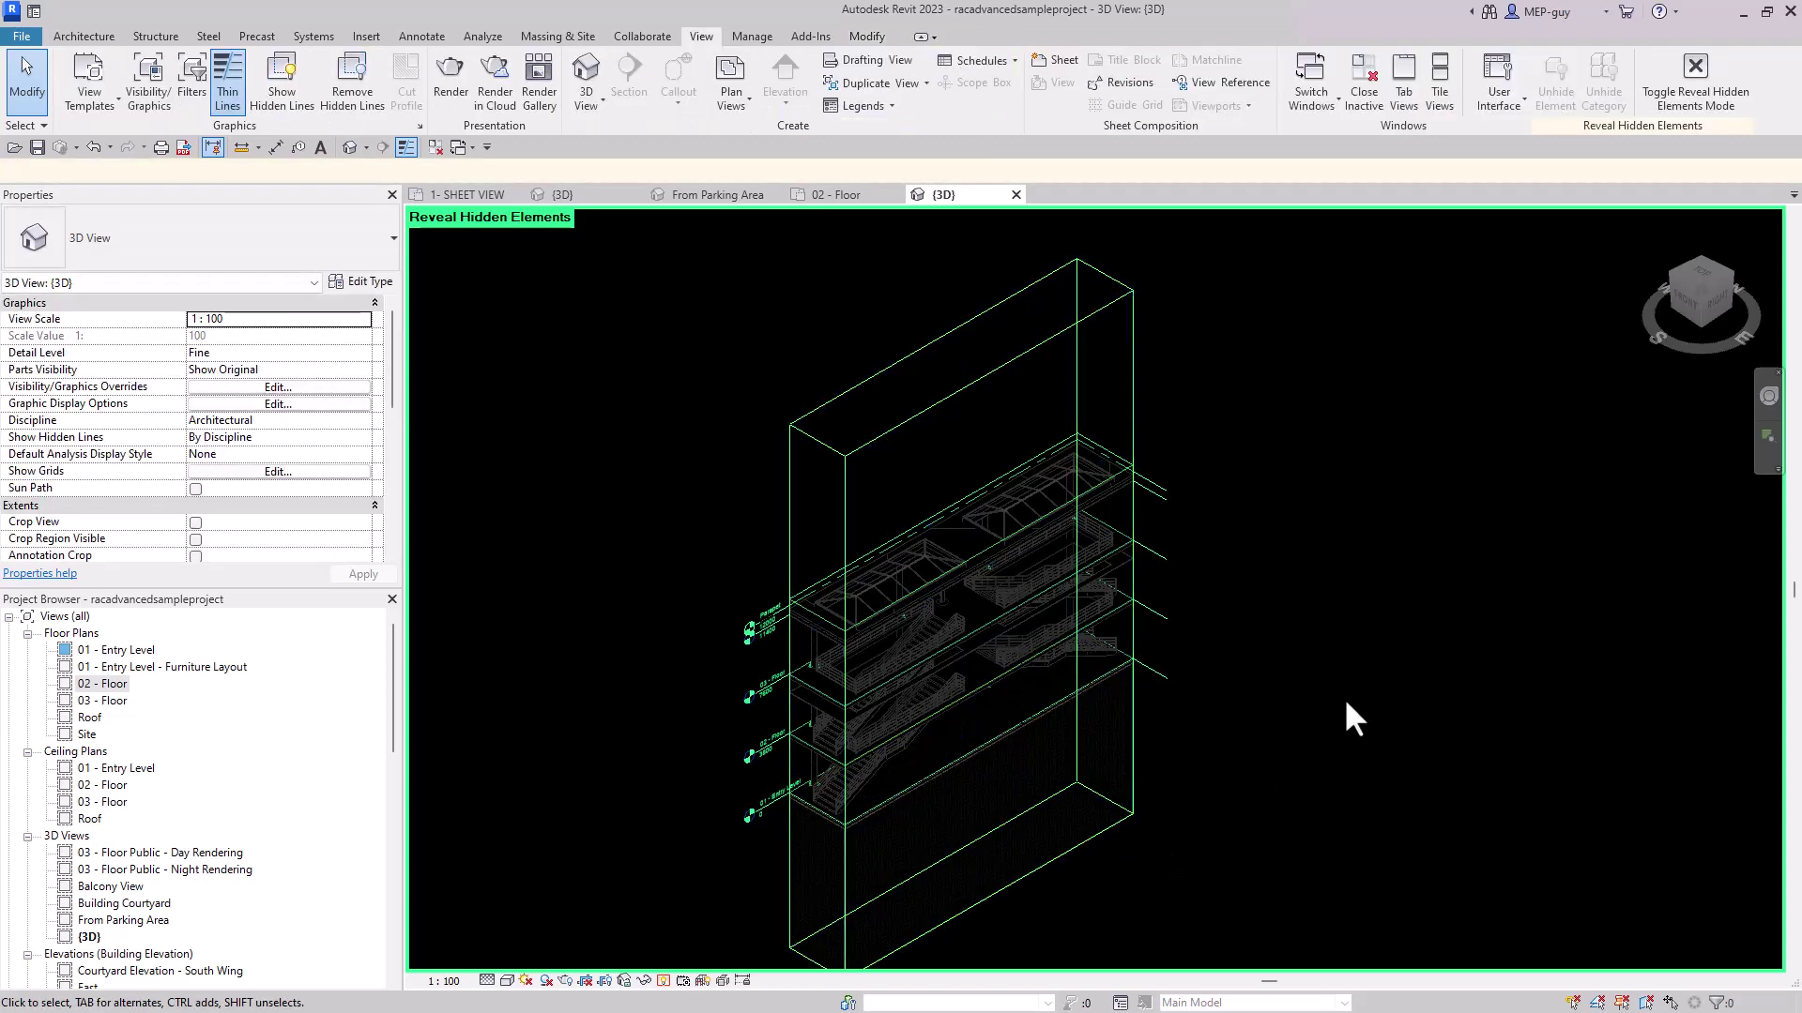
scroll(1335, 539, down, 1)
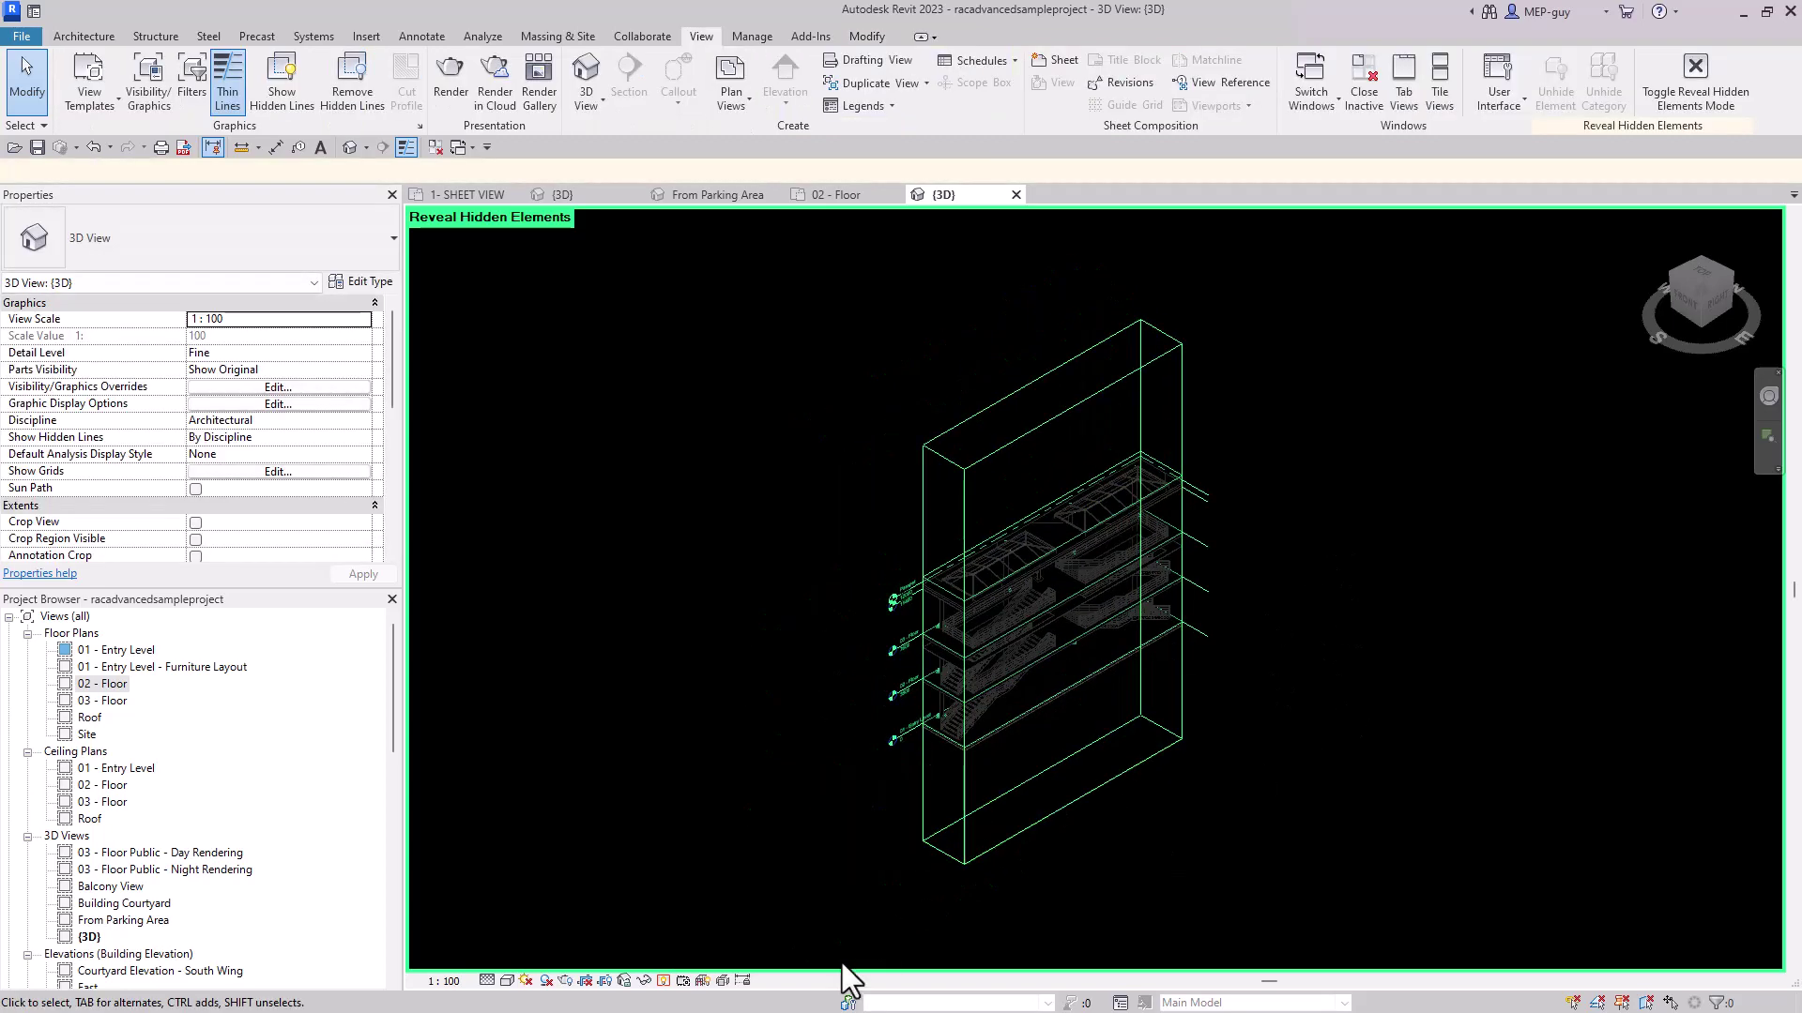
click(666, 981)
scroll(1072, 792, up, 1)
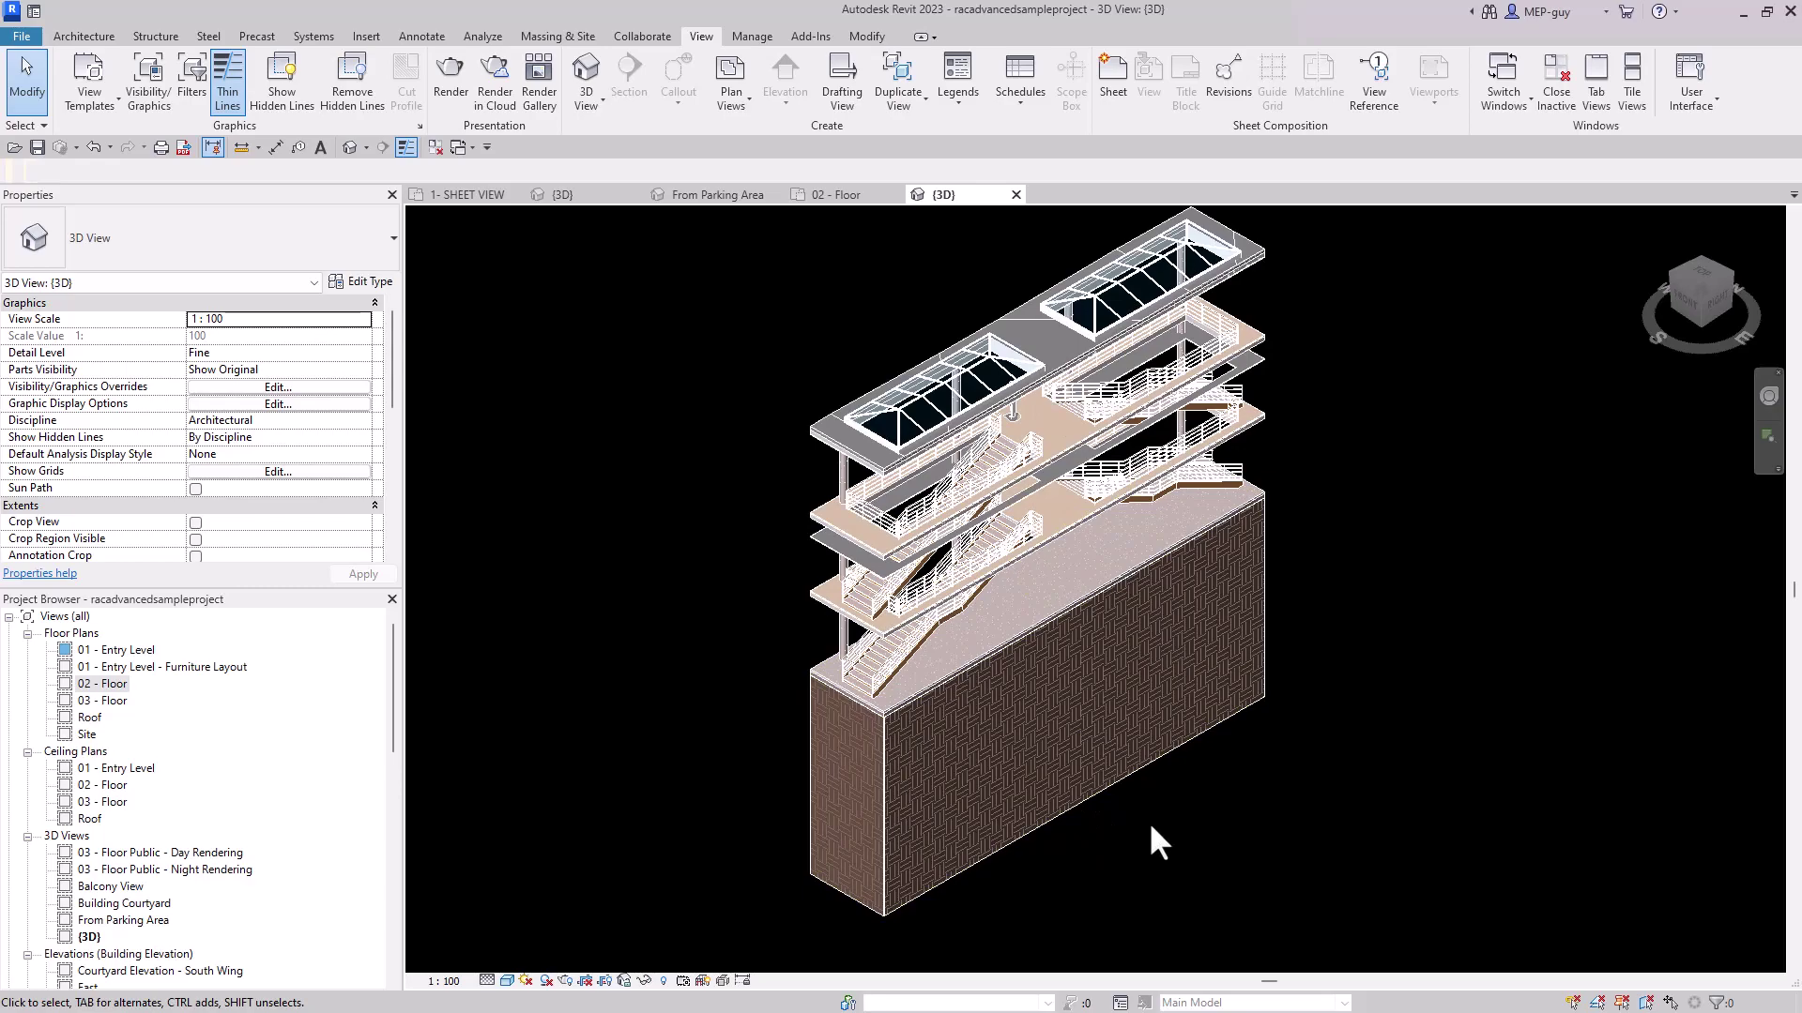
mouse_move(1156, 839)
shift+middle_down()
mouse_move(1033, 633)
mouse_move(1214, 716)
mouse_move(1364, 716)
mouse_move(1156, 411)
mouse_move(1167, 466)
mouse_move(1061, 723)
mouse_move(1154, 695)
shift+middle_up()
scroll(1069, 731, up, 4)
scroll(1316, 583, up, 3)
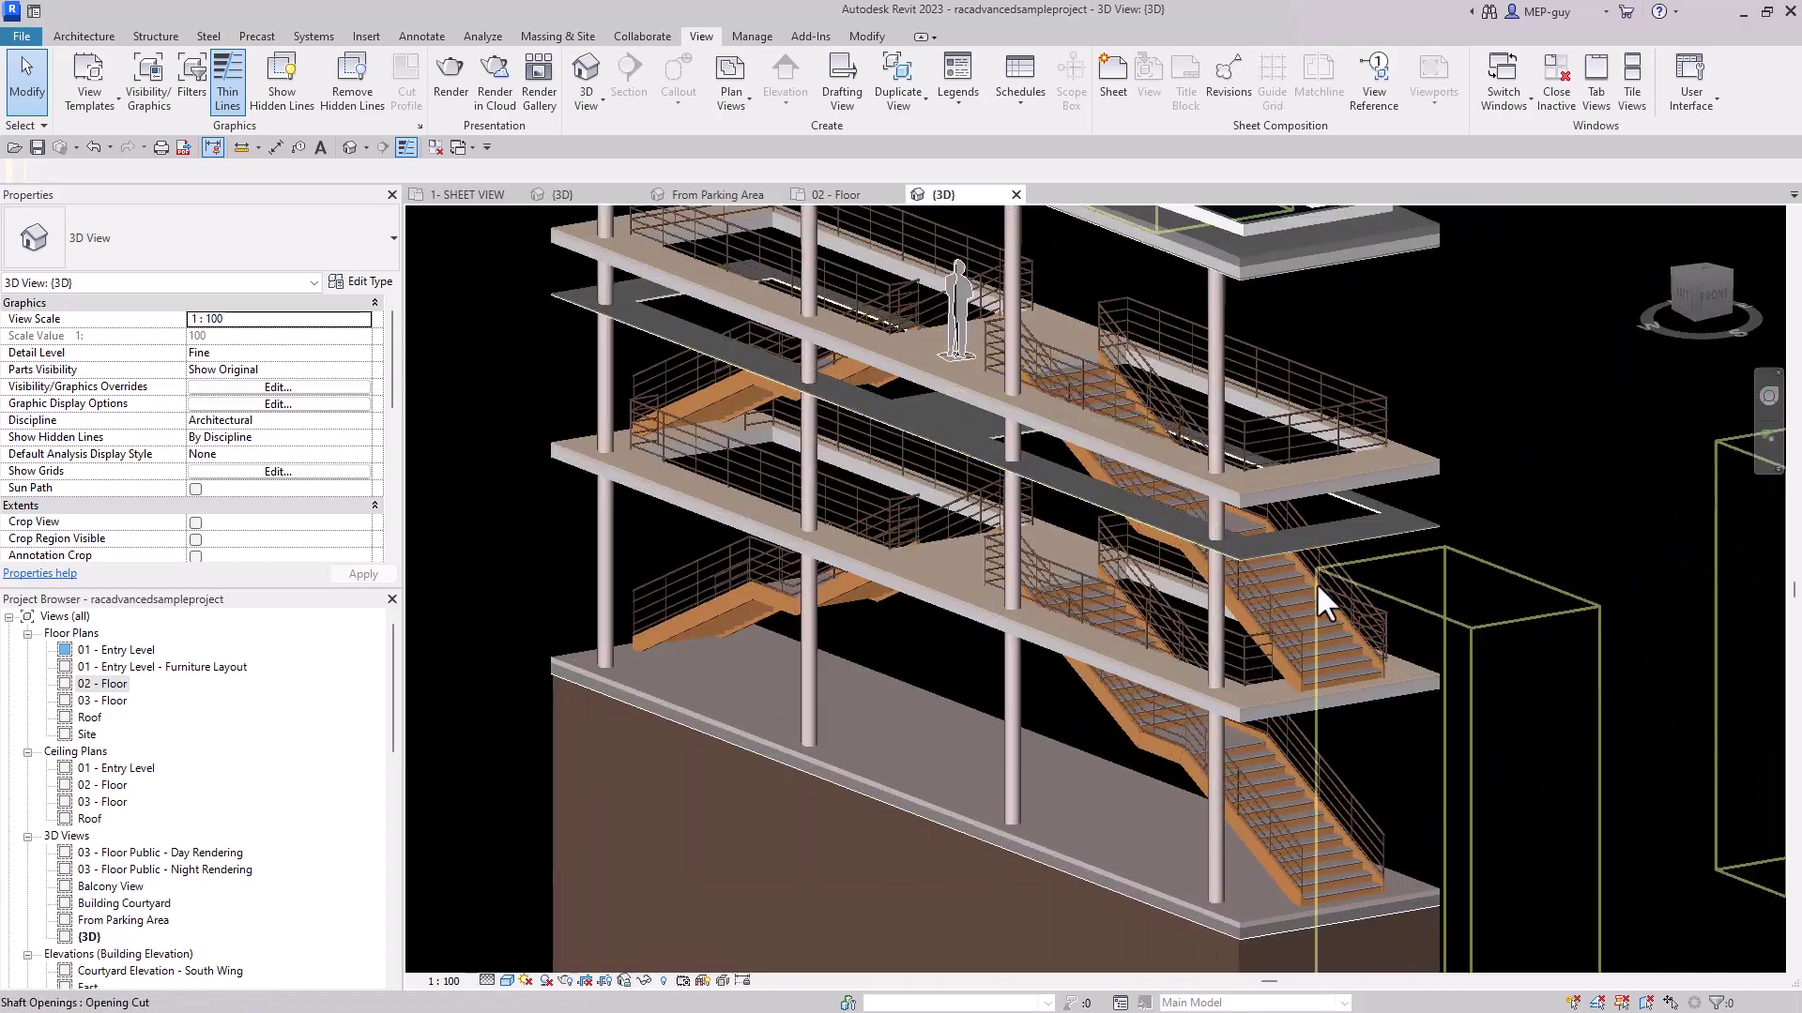
scroll(1316, 583, down, 4)
shift+middle_drag(1240, 794, 1016, 335)
scroll(1016, 335, up, 3)
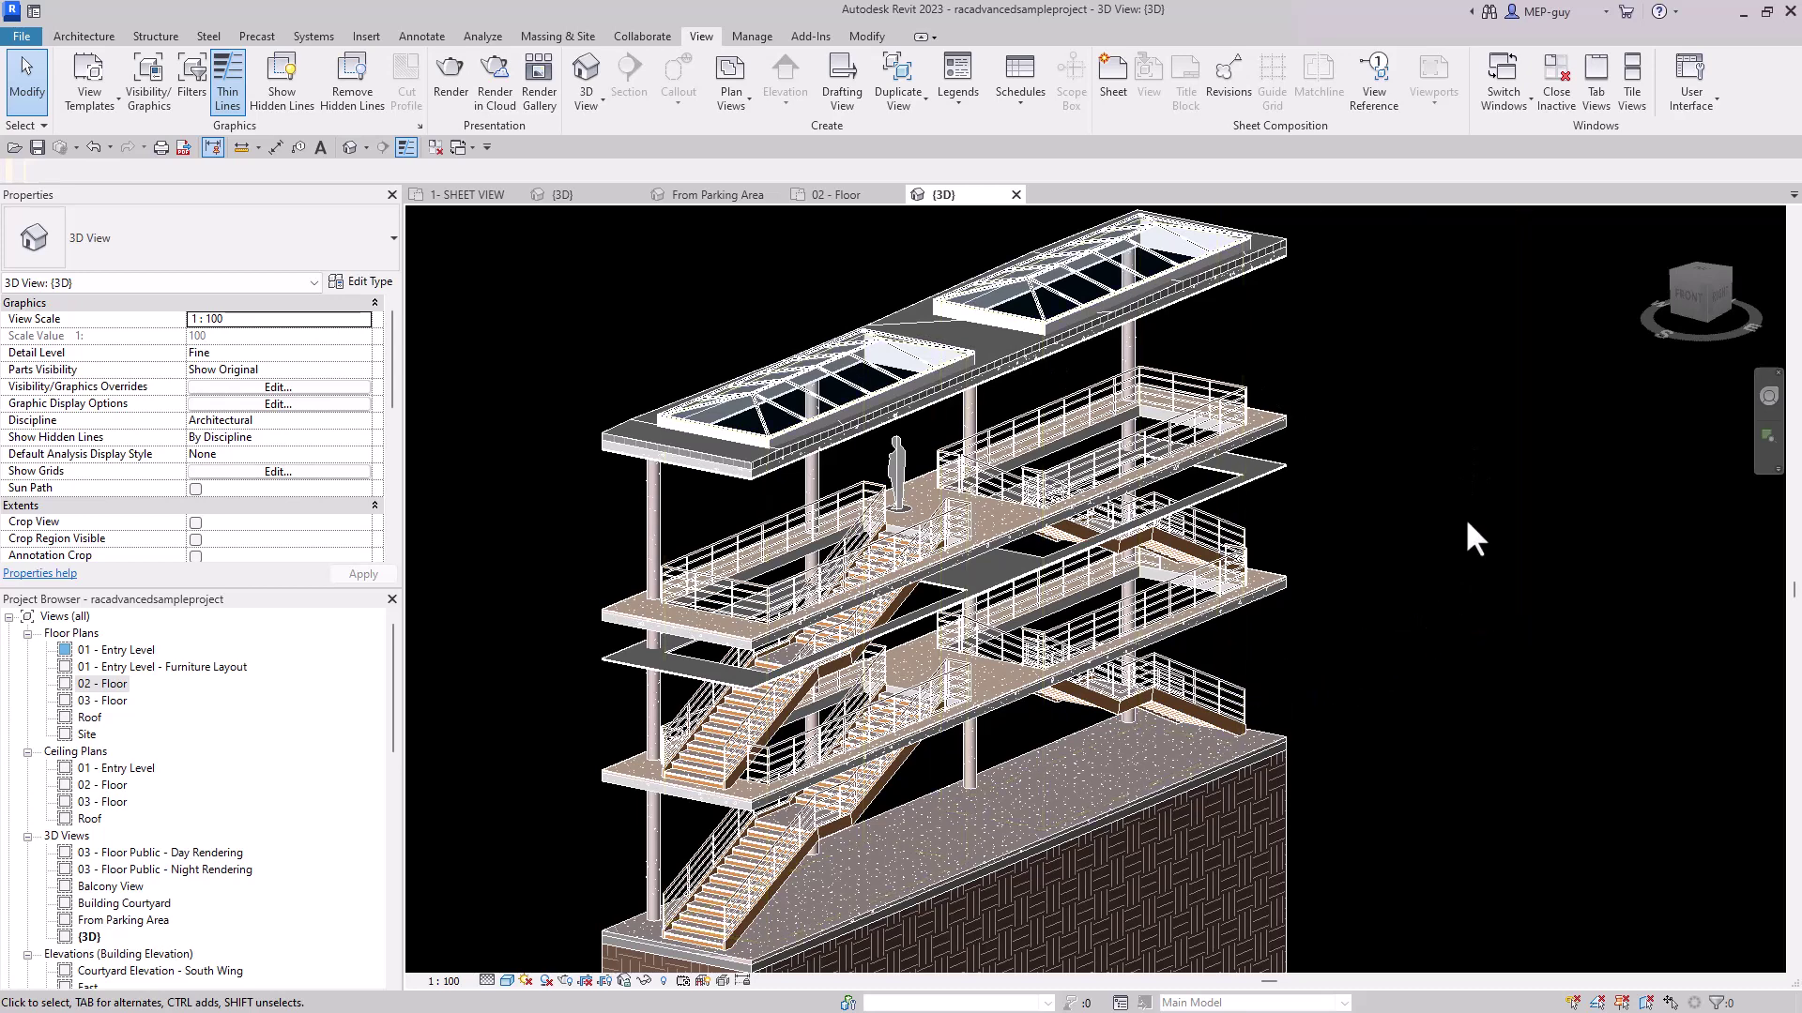
click(854, 37)
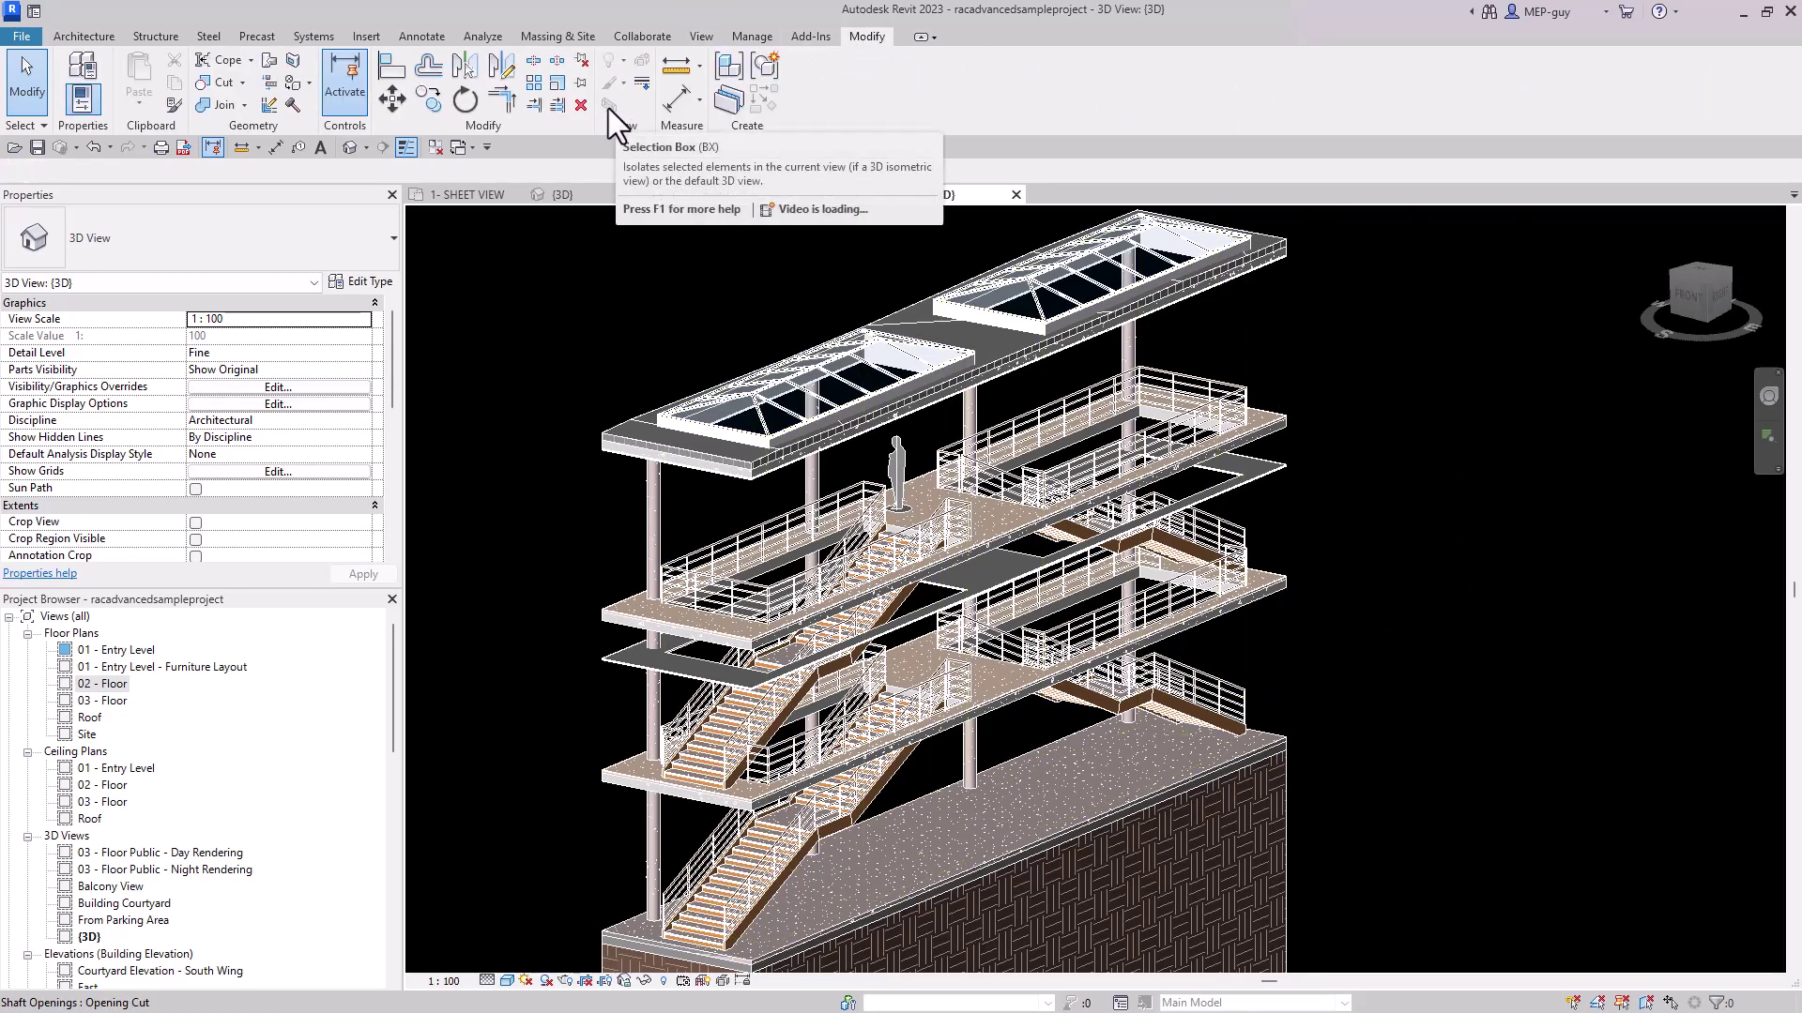
shift+middle_drag(1281, 429, 1419, 540)
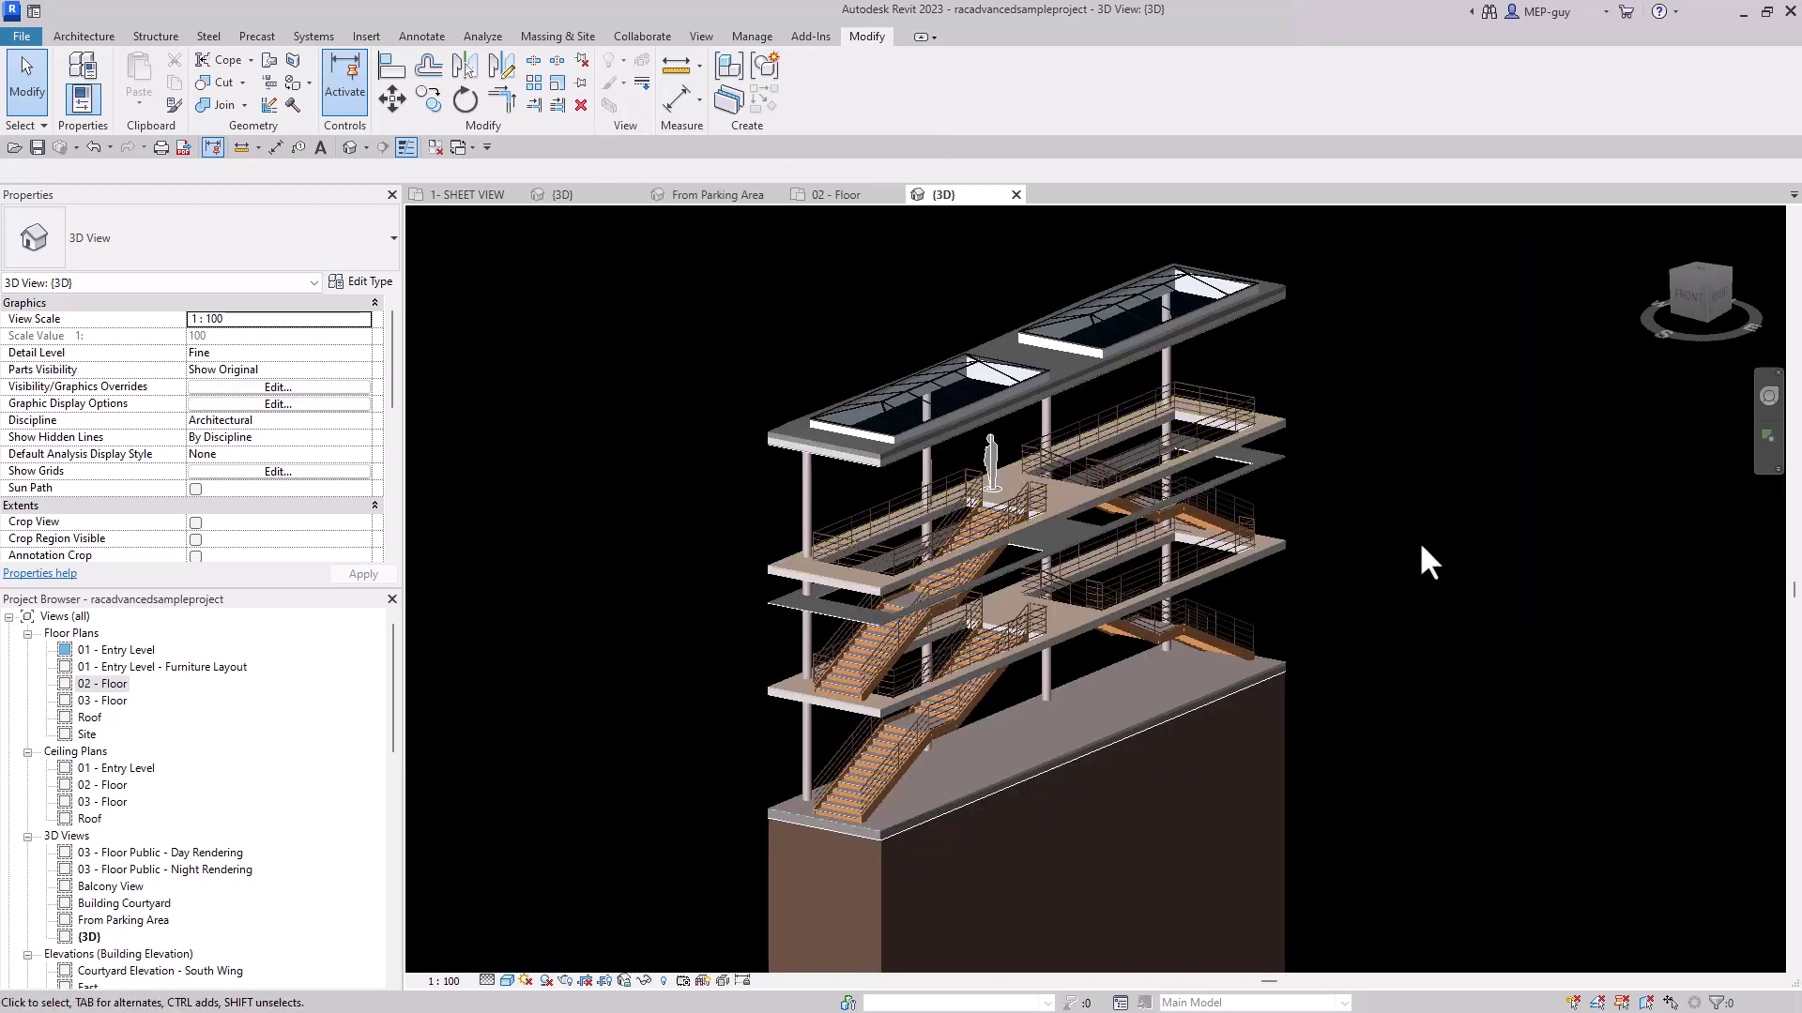